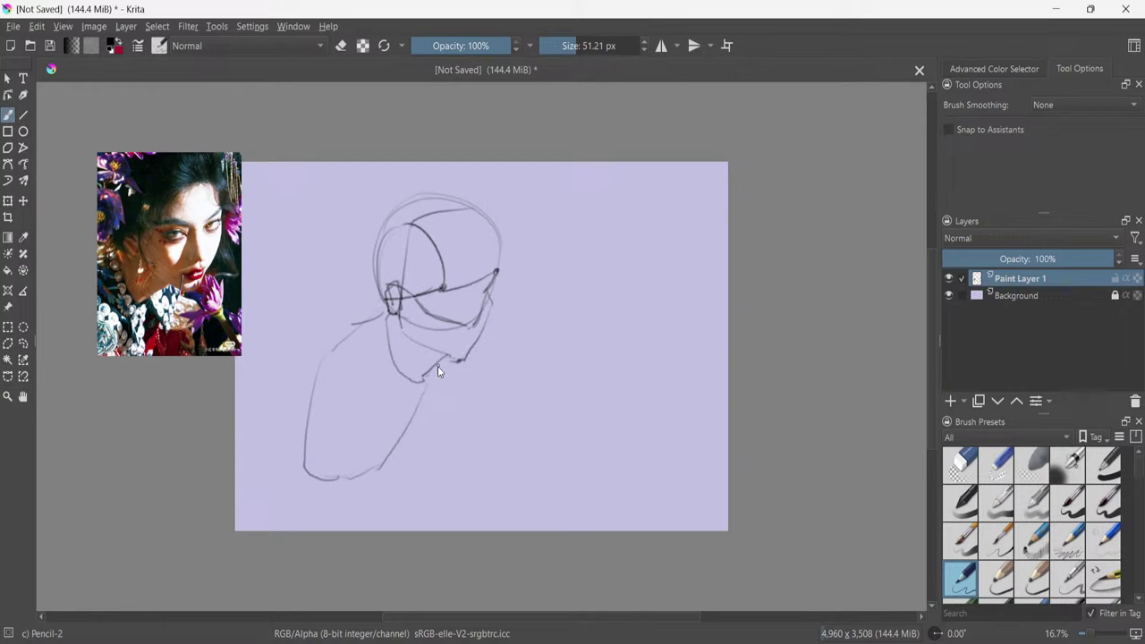
Sketch the front contour of the torso from below the chin down to the base of the body shape.
drag(436, 380, 388, 472)
drag(440, 382, 397, 453)
drag(439, 385, 379, 475)
Add a new paint layer and place it beneath the sketch layer.
key(Insert)
drag(1029, 296, 1024, 274)
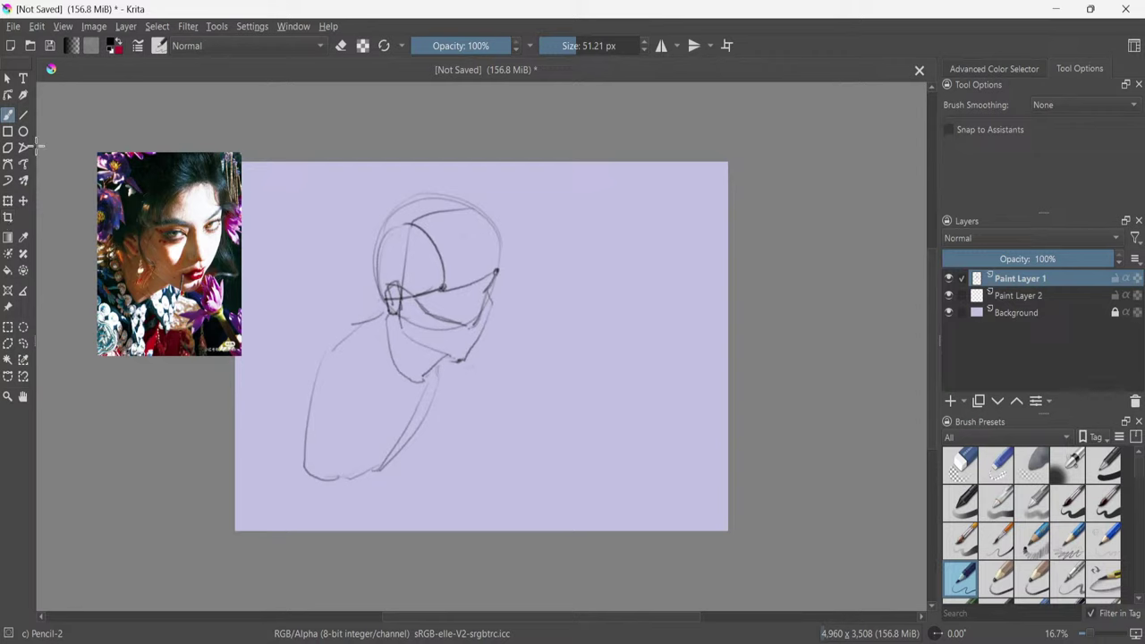
click(8, 131)
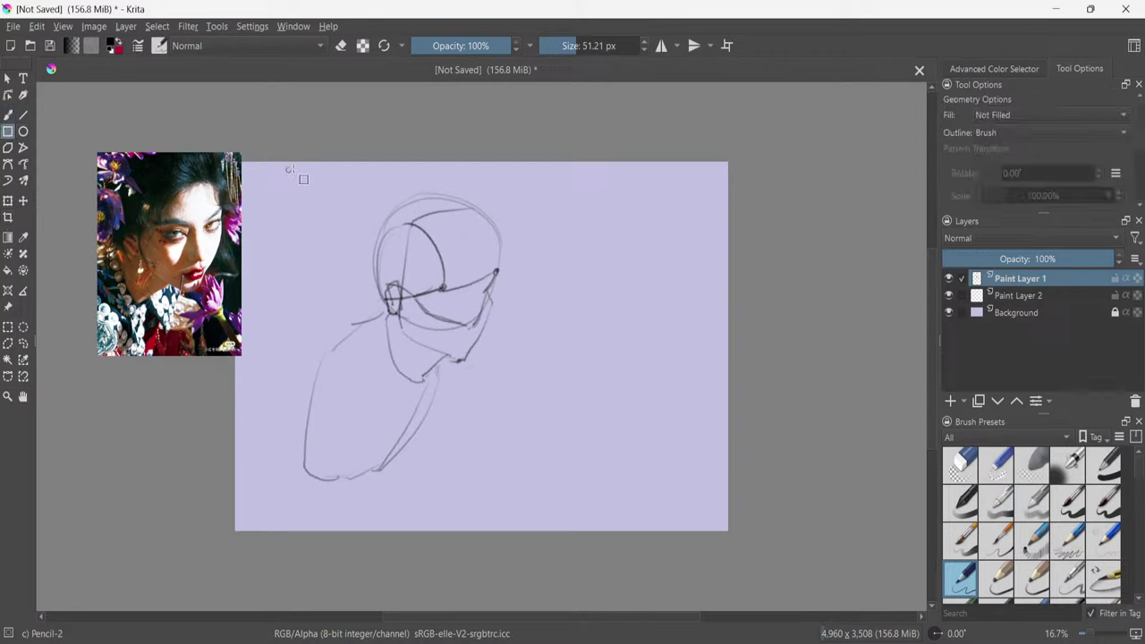
drag(299, 162, 528, 498)
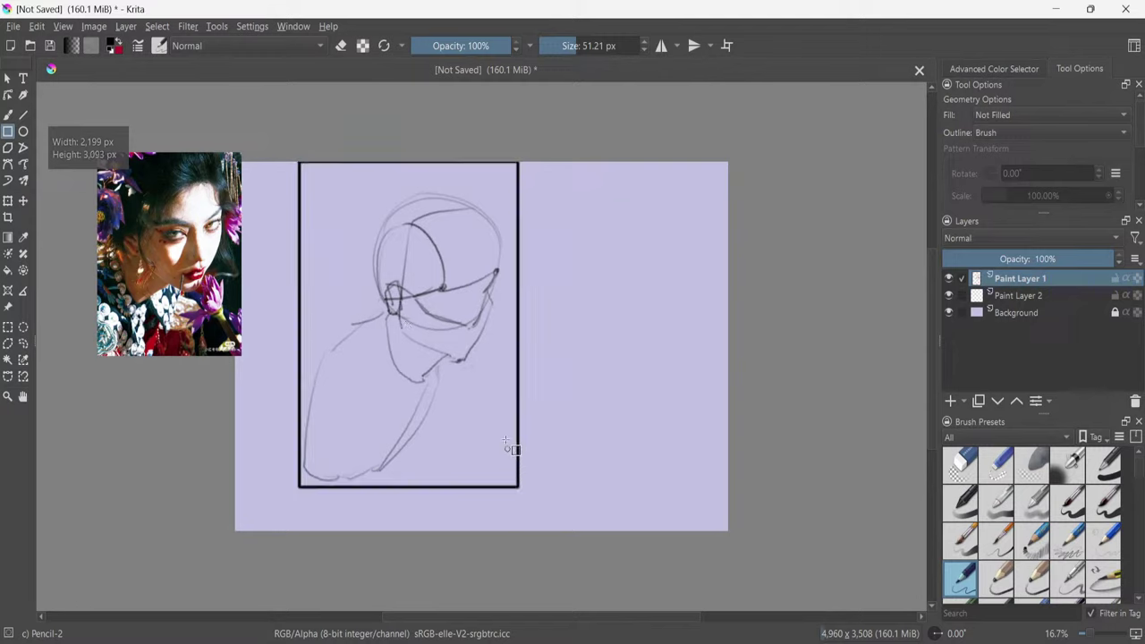
key(ctrl+t)
key(Return)
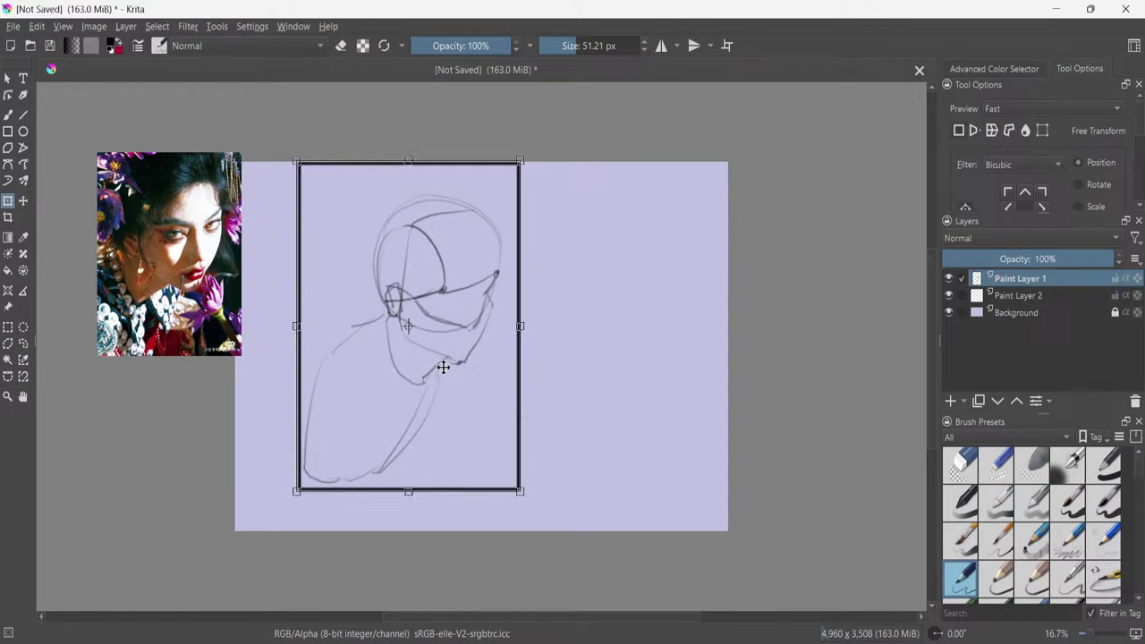
key(Return)
key(ctrl+z)
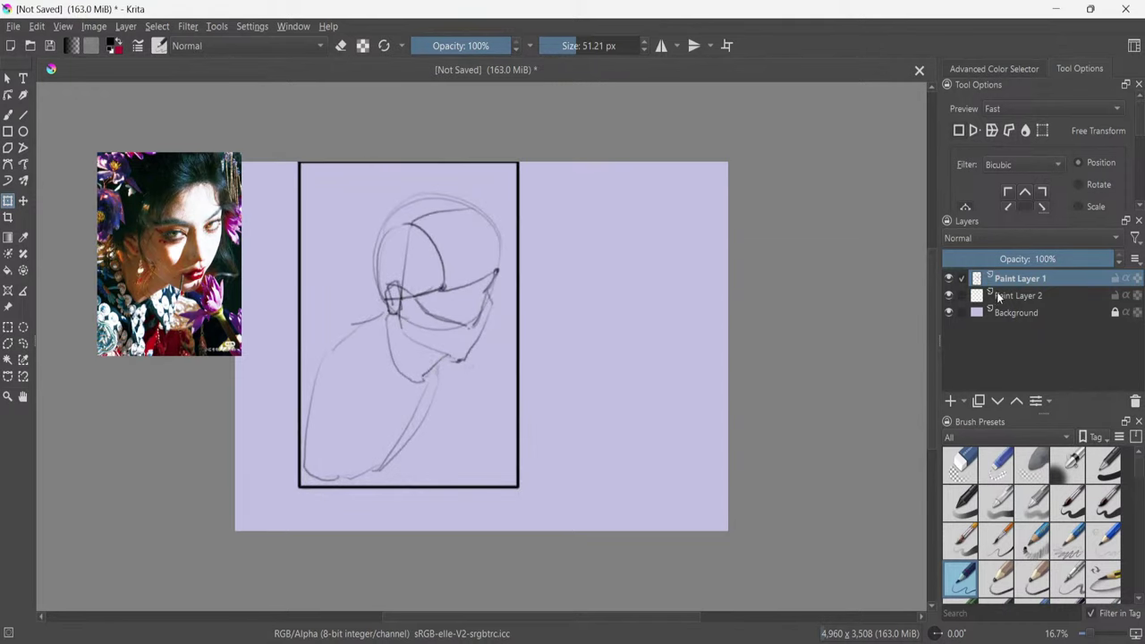
Clear the frame from the sketch layer and draw a rectangular frame about 2,197 by 3,197 px around the figure on Paint Layer 2.
click(999, 295)
key(ctrl+shift+a)
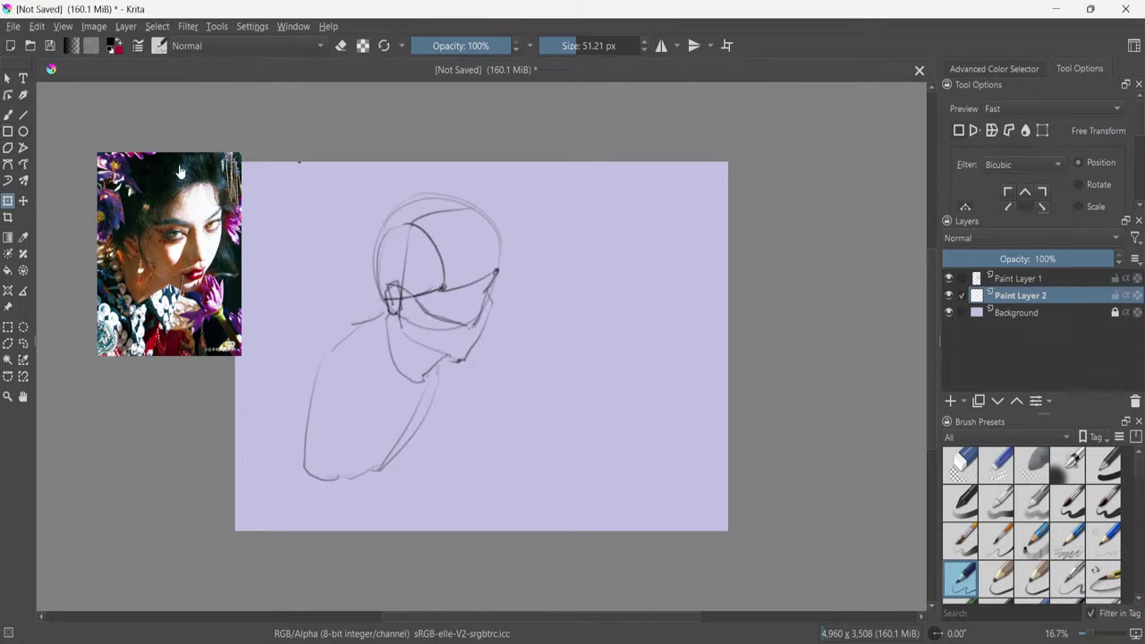
click(8, 132)
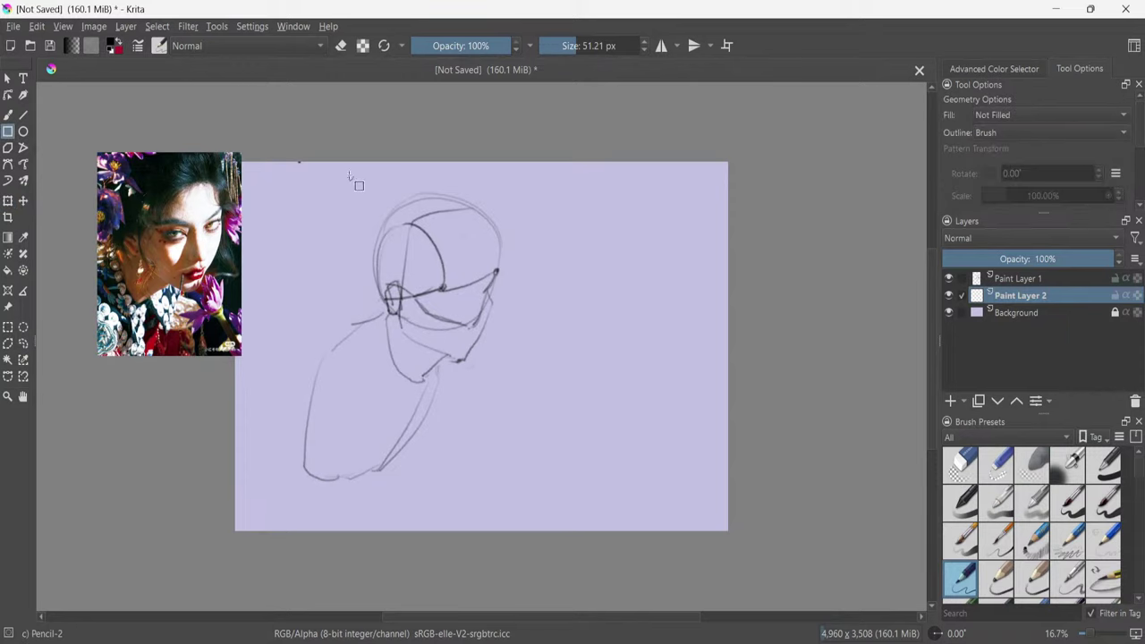
drag(342, 172, 505, 448)
key(ctrl+z)
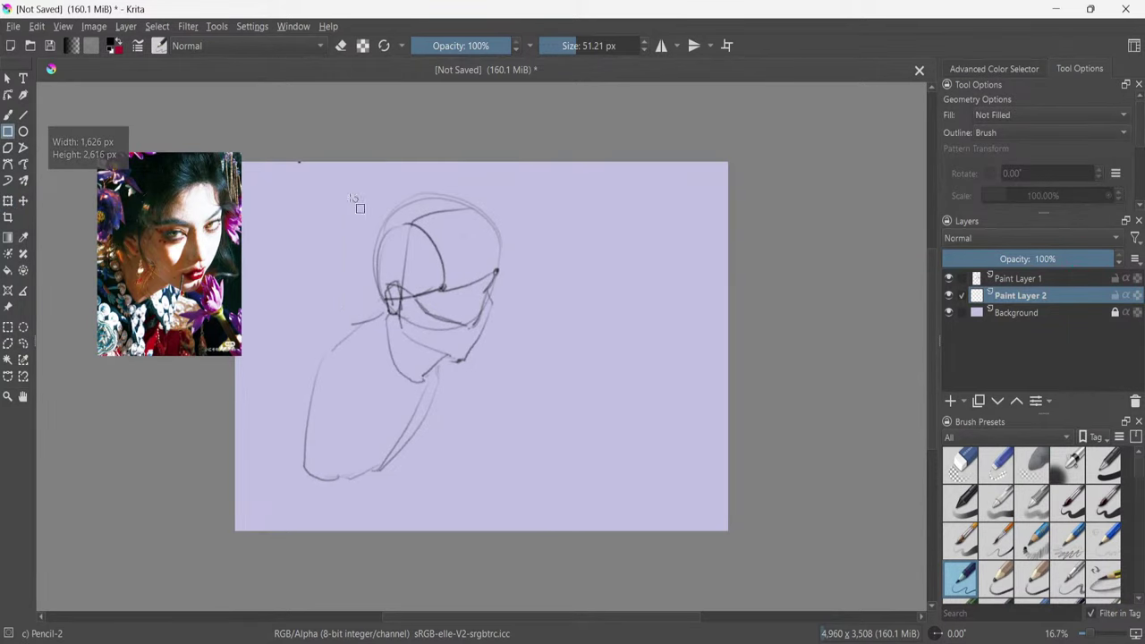
drag(286, 162, 505, 498)
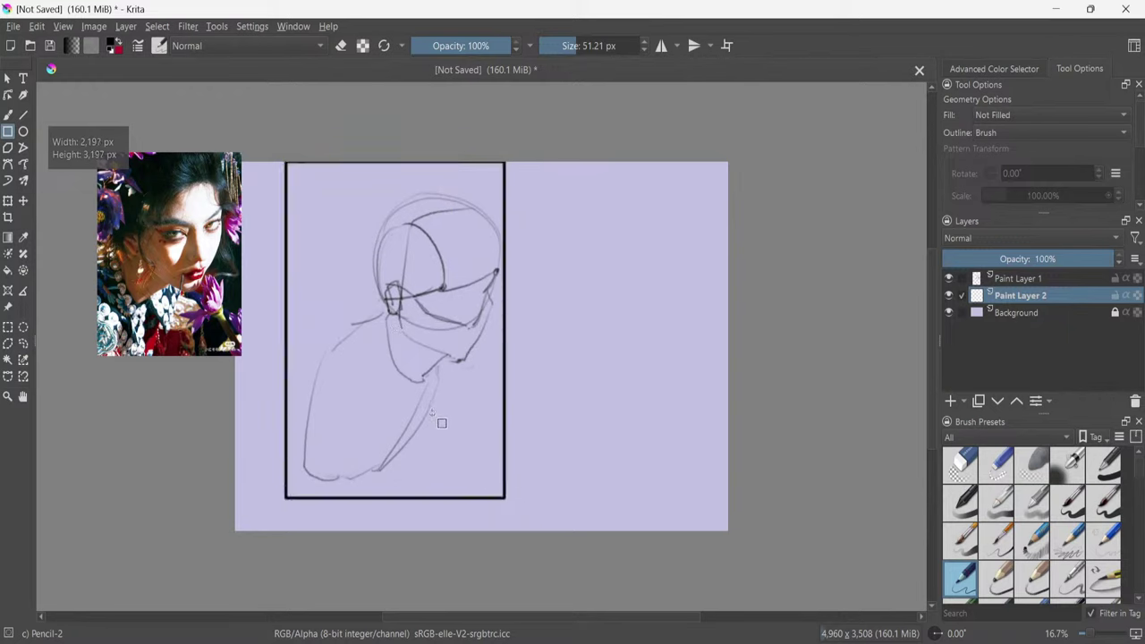
Shift the frame slightly right to enclose the figure, and return to Paint Layer 1 with the brush.
key(ctrl+t)
drag(430, 404, 452, 416)
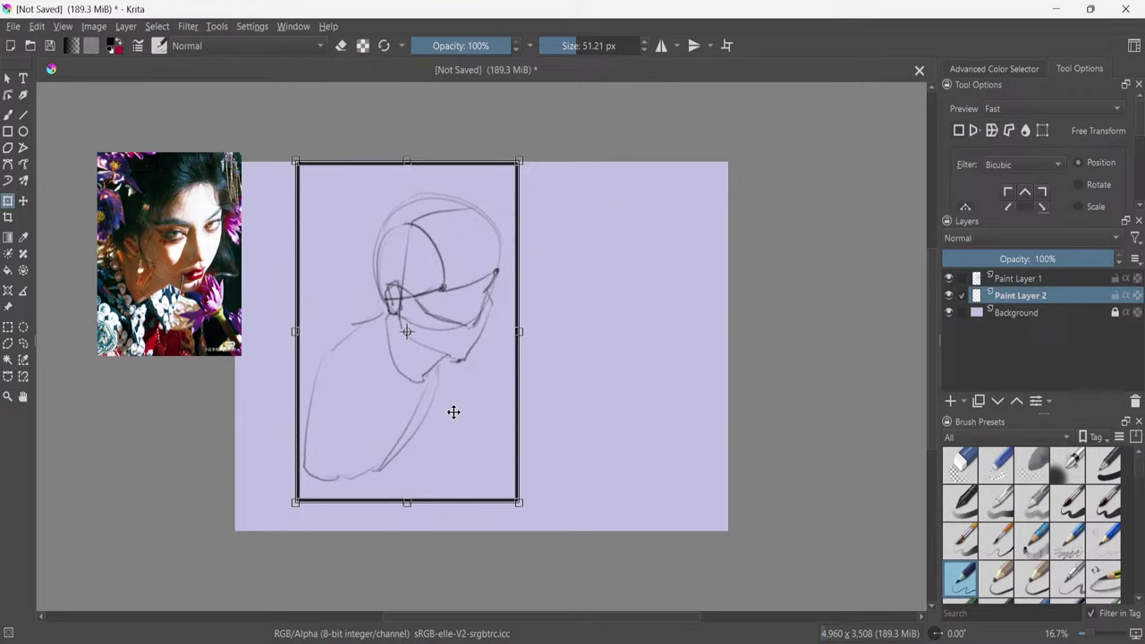
key(b)
click(1095, 278)
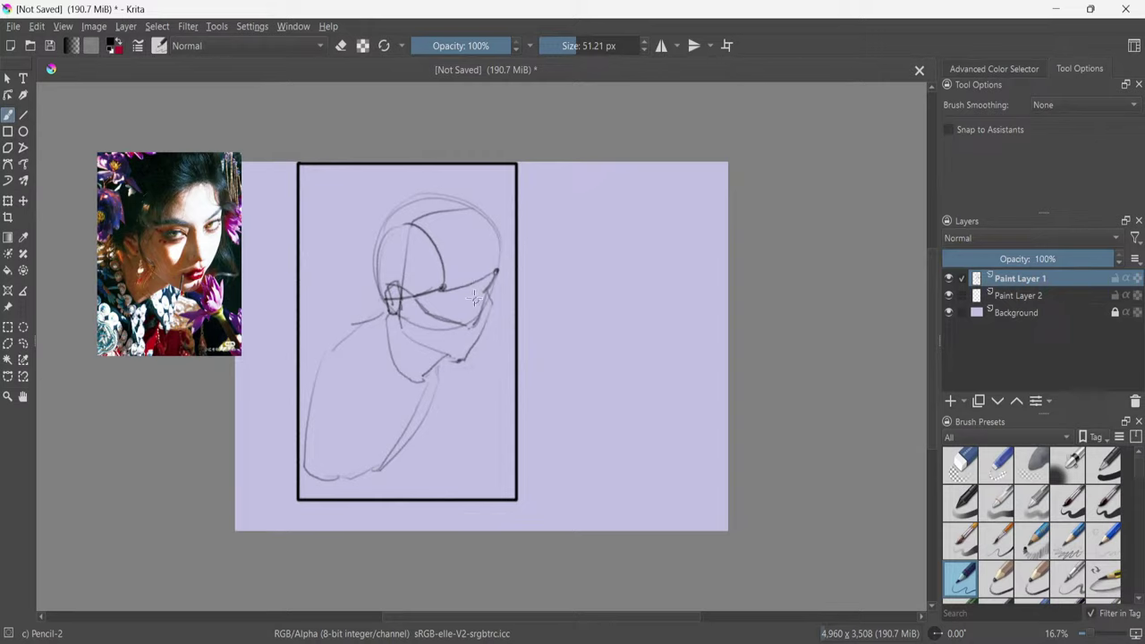
drag(470, 293, 477, 315)
key(ctrl+z)
key(ctrl+z)
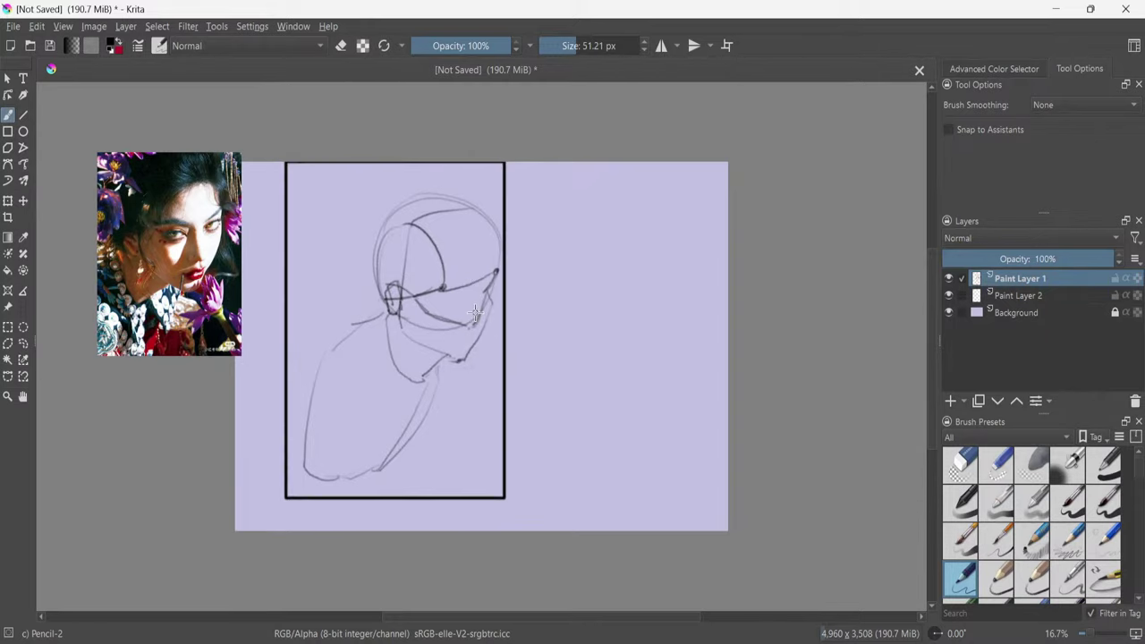
key(ctrl+shift+z)
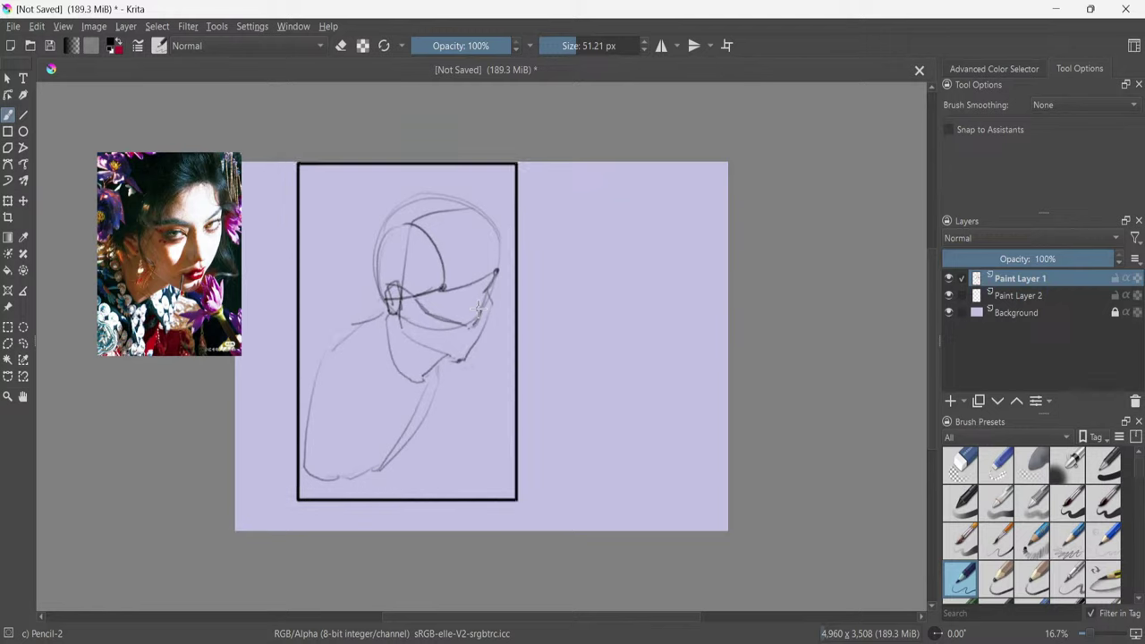
click(951, 279)
click(951, 279)
Sketch the raised hand with its wrist and forearm in front of the torso, below the chin.
mouse_move(477, 384)
mouse_down()
mouse_move(450, 395)
mouse_move(478, 394)
mouse_move(456, 414)
mouse_move(495, 395)
mouse_move(509, 422)
mouse_move(496, 398)
mouse_move(486, 431)
mouse_move(501, 408)
mouse_move(472, 450)
mouse_move(511, 435)
mouse_move(479, 467)
mouse_up()
key(ctrl+z)
key(ctrl+z)
key(ctrl+z)
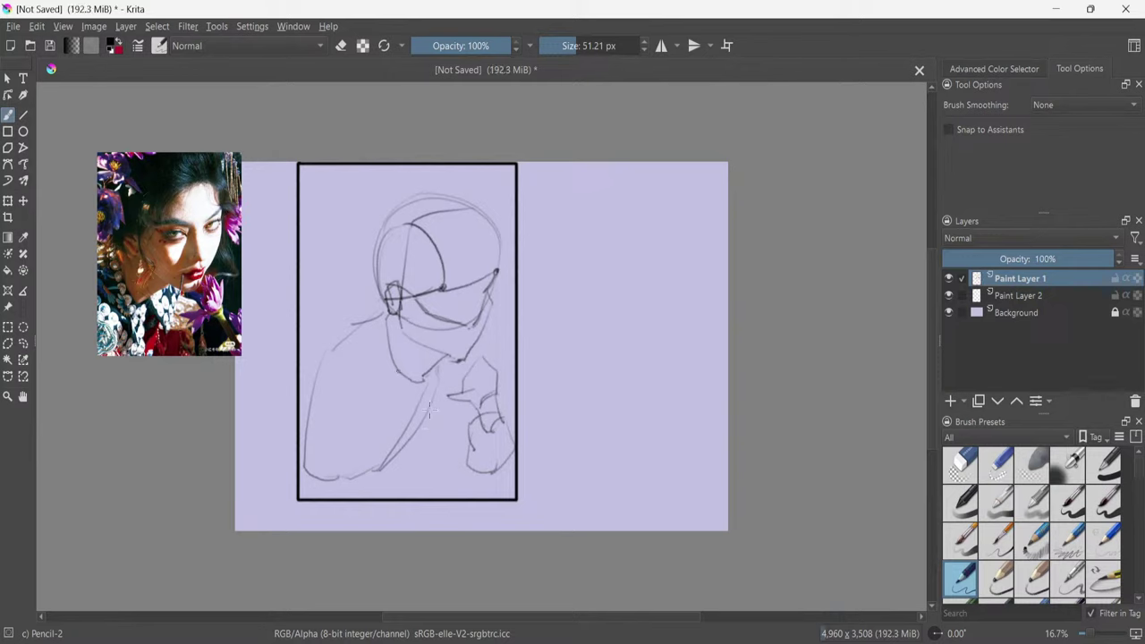
Sketch the diagonal garment edge across the chest and the outline of the near shoulder.
drag(361, 352, 389, 435)
key(ctrl+z)
drag(358, 344, 423, 455)
key(ctrl+z)
drag(373, 349, 430, 459)
drag(356, 332, 304, 394)
Sketch the collar around the neck and a garment edge running down from the chin beside the hand.
mouse_move(382, 353)
mouse_down()
mouse_move(375, 309)
mouse_move(386, 299)
mouse_move(368, 317)
mouse_move(392, 364)
mouse_move(402, 341)
mouse_move(424, 377)
mouse_up()
key(ctrl+z)
drag(393, 326, 452, 413)
key(ctrl+z)
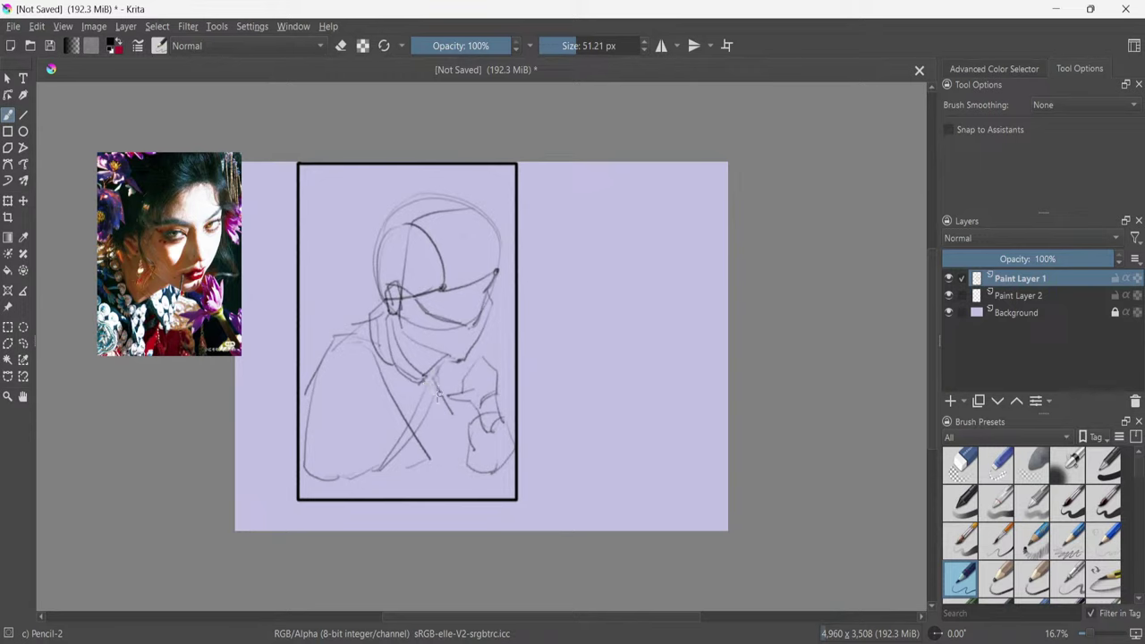
mouse_move(450, 363)
mouse_down()
mouse_move(470, 386)
mouse_move(453, 428)
mouse_up()
key(ctrl+z)
key(ctrl+z)
drag(459, 360, 446, 445)
Enlarge the reference photo and place it directly beside the drawn frame, and return to the brush.
click(8, 307)
drag(177, 306, 376, 337)
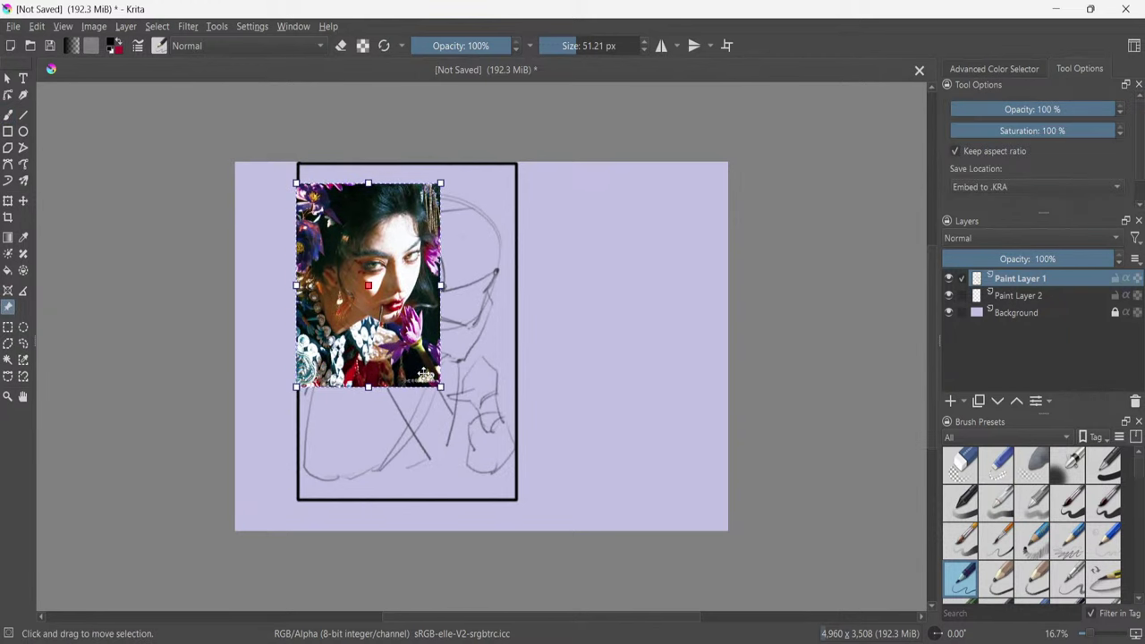
mouse_move(440, 387)
mouse_down()
mouse_move(481, 421)
mouse_move(559, 551)
mouse_up()
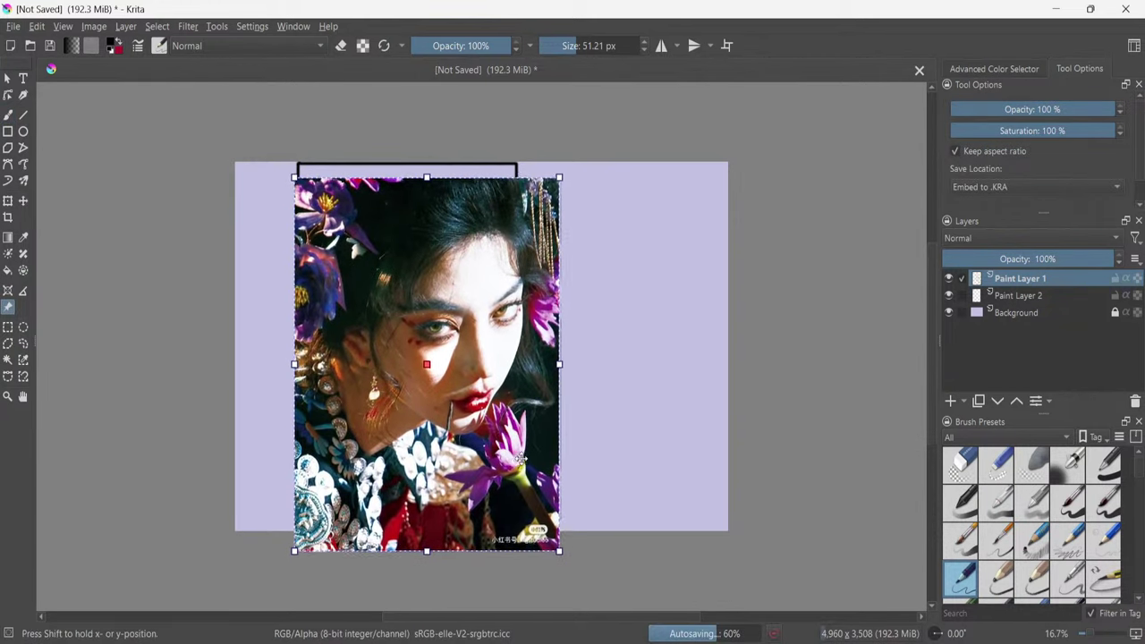
drag(521, 458, 523, 430)
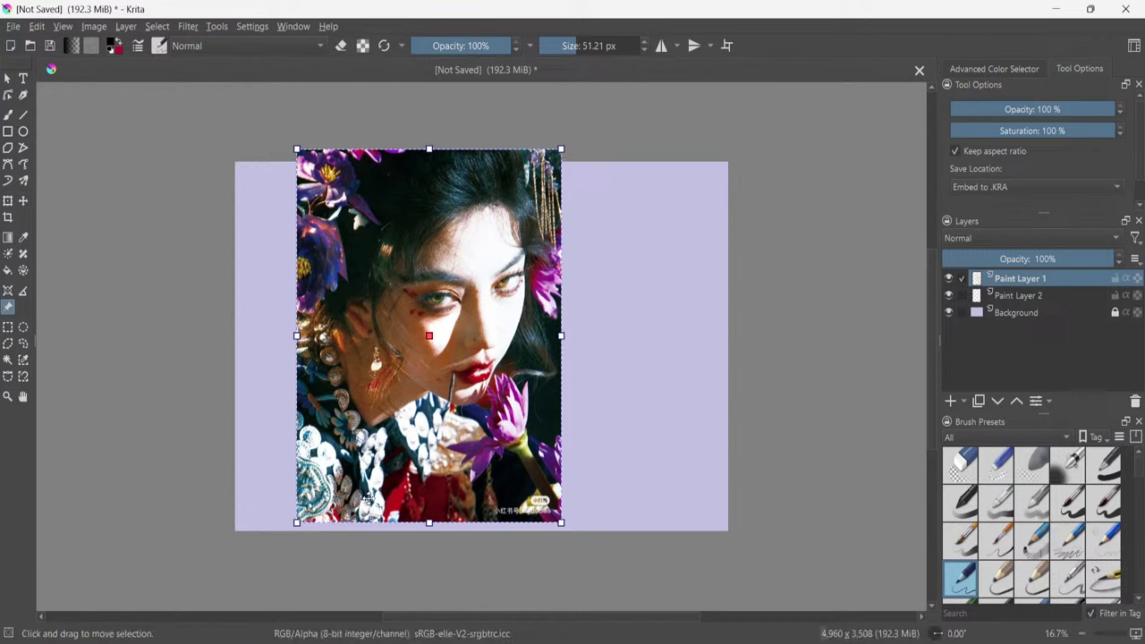
drag(469, 456, 248, 389)
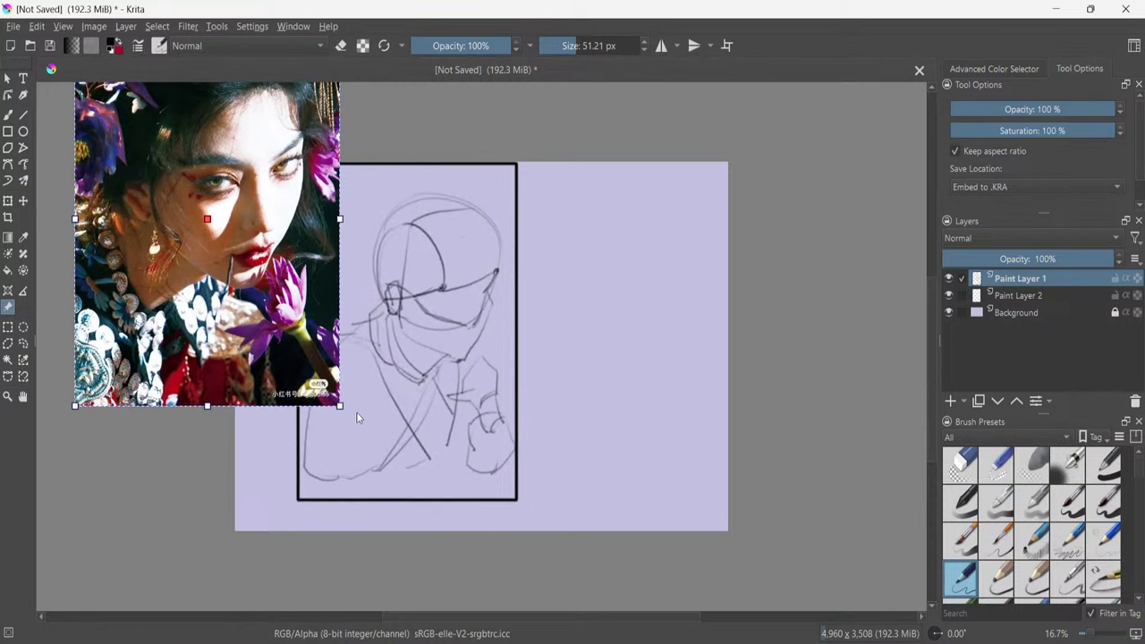
drag(335, 403, 297, 348)
mouse_move(285, 297)
mouse_down()
mouse_move(233, 398)
mouse_move(265, 406)
mouse_up()
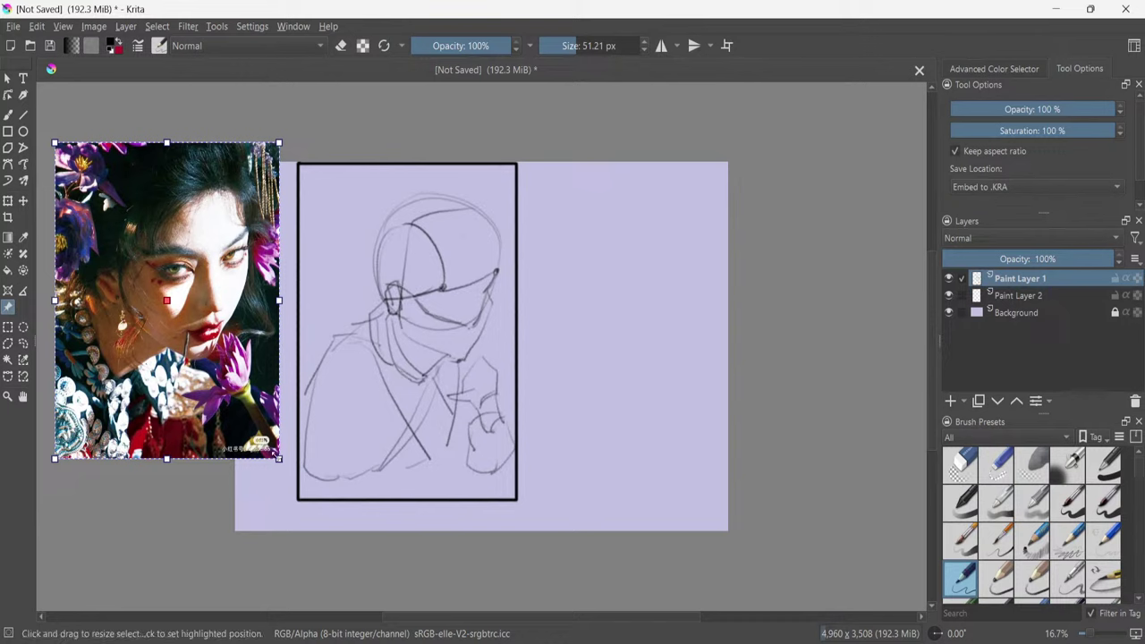
mouse_move(279, 458)
mouse_down()
mouse_move(266, 440)
mouse_move(269, 455)
mouse_up()
key(b)
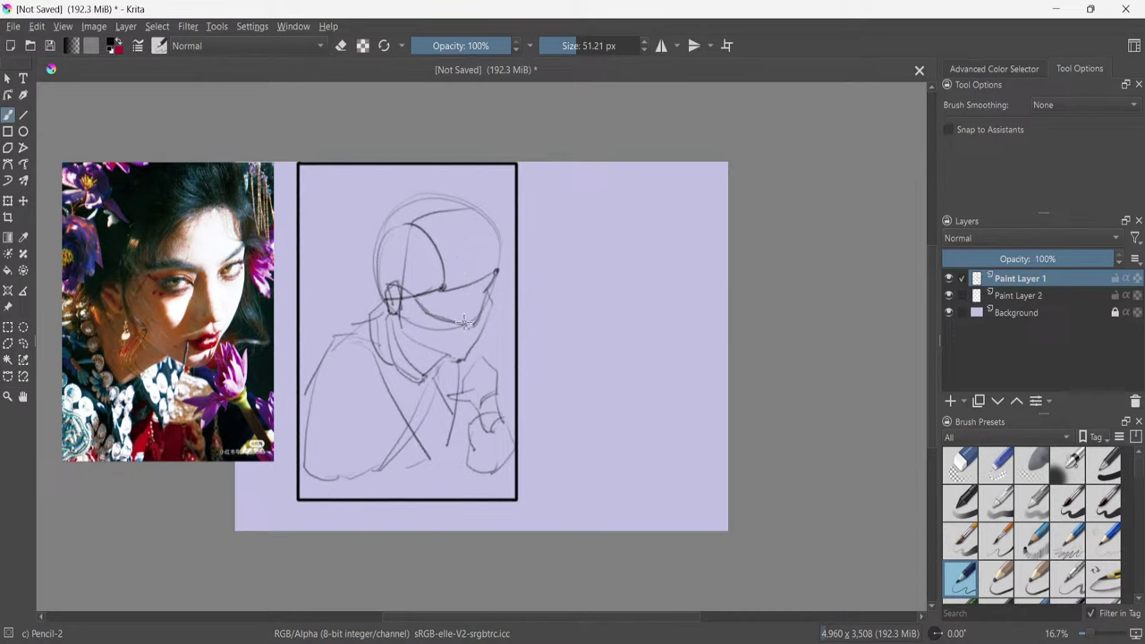
Sketch the hairline across the forehead and down the temple toward the near ear.
drag(467, 236, 474, 234)
key(ctrl+z)
drag(477, 244, 456, 360)
drag(453, 243, 429, 283)
key(ctrl+z)
drag(443, 251, 407, 291)
Sketch the swept hair volume over the crown and along the far side of the head.
mouse_move(399, 217)
mouse_down()
mouse_move(473, 234)
mouse_move(431, 187)
mouse_up()
key(ctrl+z)
mouse_move(469, 235)
mouse_down()
mouse_move(482, 208)
mouse_move(454, 189)
mouse_move(436, 192)
mouse_move(489, 237)
mouse_move(490, 207)
mouse_move(504, 210)
mouse_move(503, 261)
mouse_up()
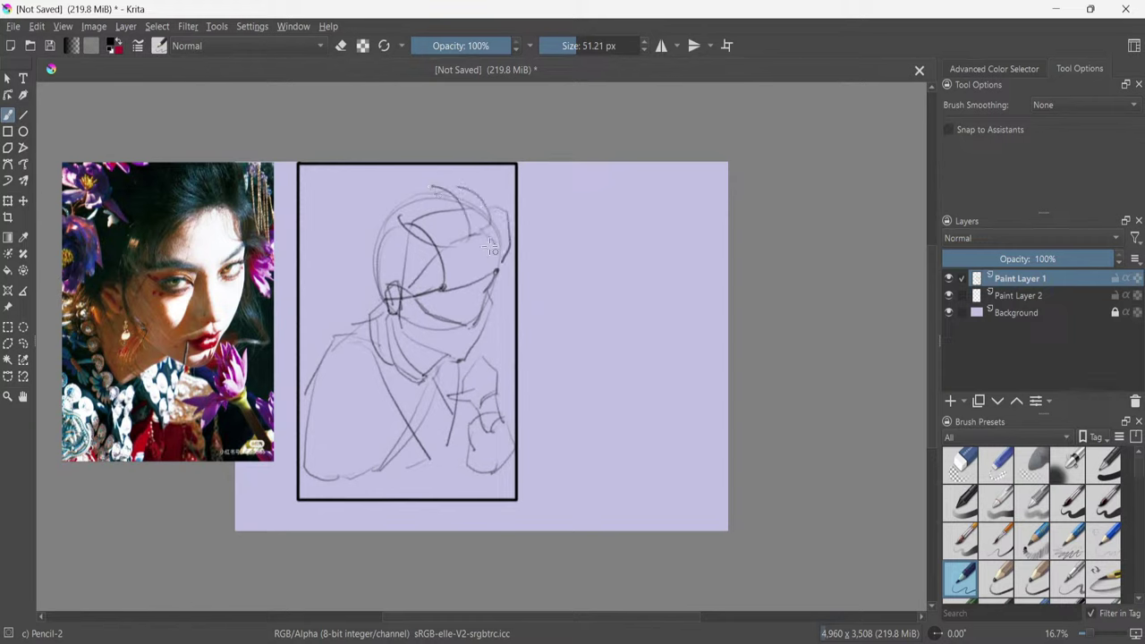
key(ctrl+z)
mouse_move(496, 205)
mouse_down()
mouse_move(502, 260)
mouse_move(498, 251)
mouse_up()
mouse_move(442, 252)
mouse_down()
mouse_move(422, 287)
mouse_move(427, 237)
mouse_up()
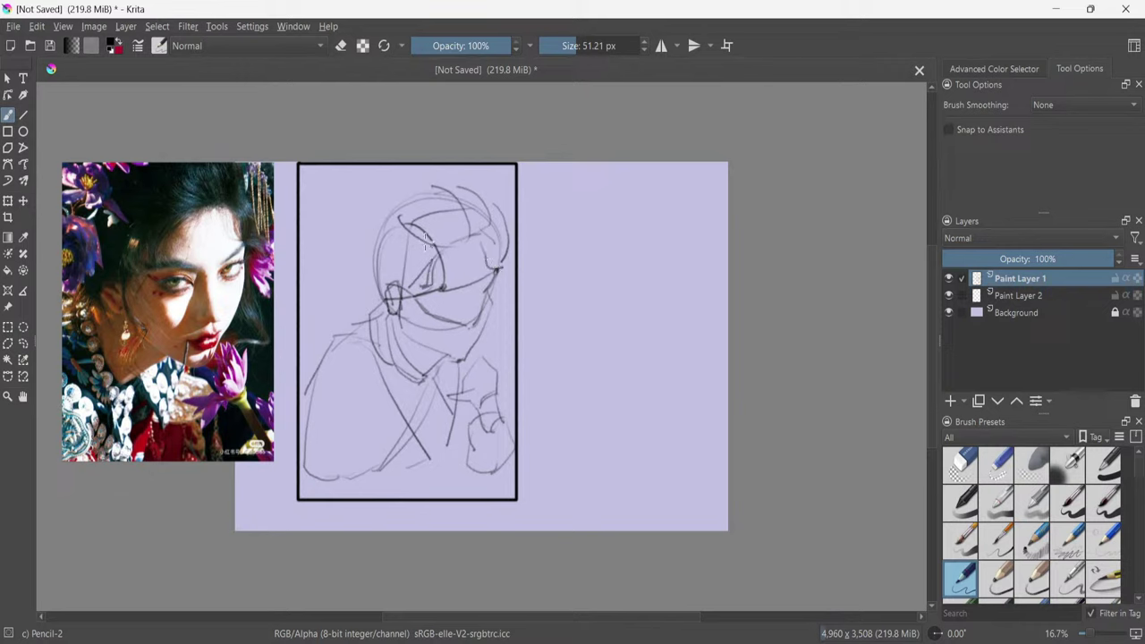
Sketch the hair above the ear and the outer hair outline from the crown to the nape.
drag(423, 285, 379, 288)
mouse_move(456, 172)
mouse_down()
mouse_move(492, 205)
mouse_move(486, 176)
mouse_move(433, 170)
mouse_move(416, 183)
mouse_move(486, 197)
mouse_move(465, 188)
mouse_move(458, 163)
mouse_move(407, 174)
mouse_move(358, 266)
mouse_move(359, 282)
mouse_move(413, 284)
mouse_move(377, 310)
mouse_up()
key(ctrl+z)
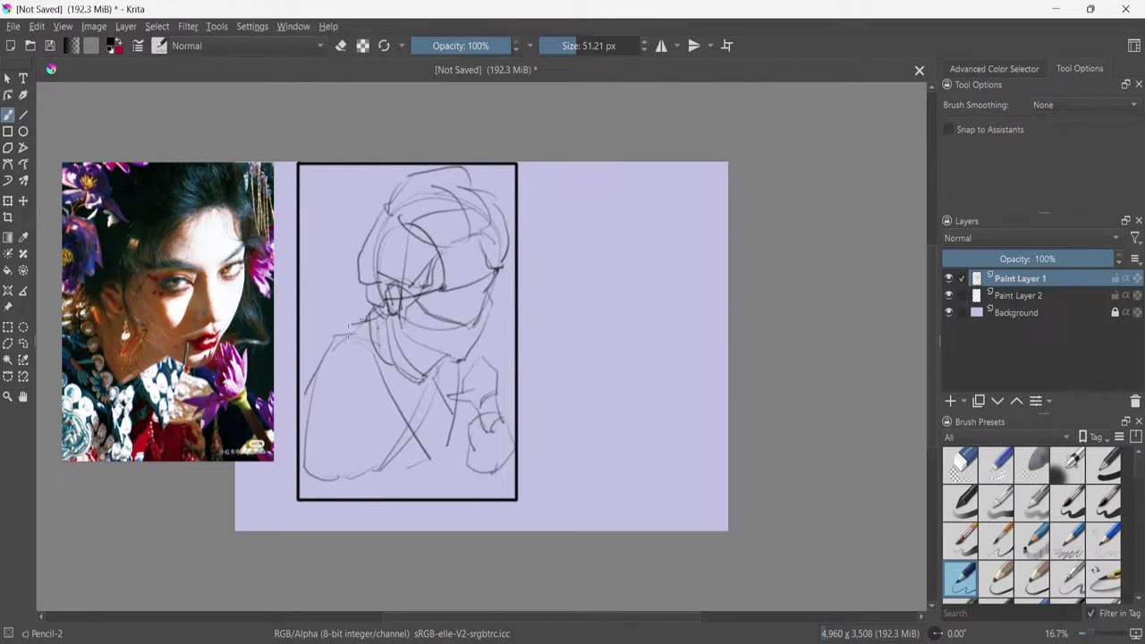
Draw a row of beads along the collar and sketch the flower outline at the raised hand.
mouse_move(376, 329)
mouse_down()
mouse_move(379, 365)
mouse_move(392, 358)
mouse_move(402, 386)
mouse_move(443, 393)
mouse_up()
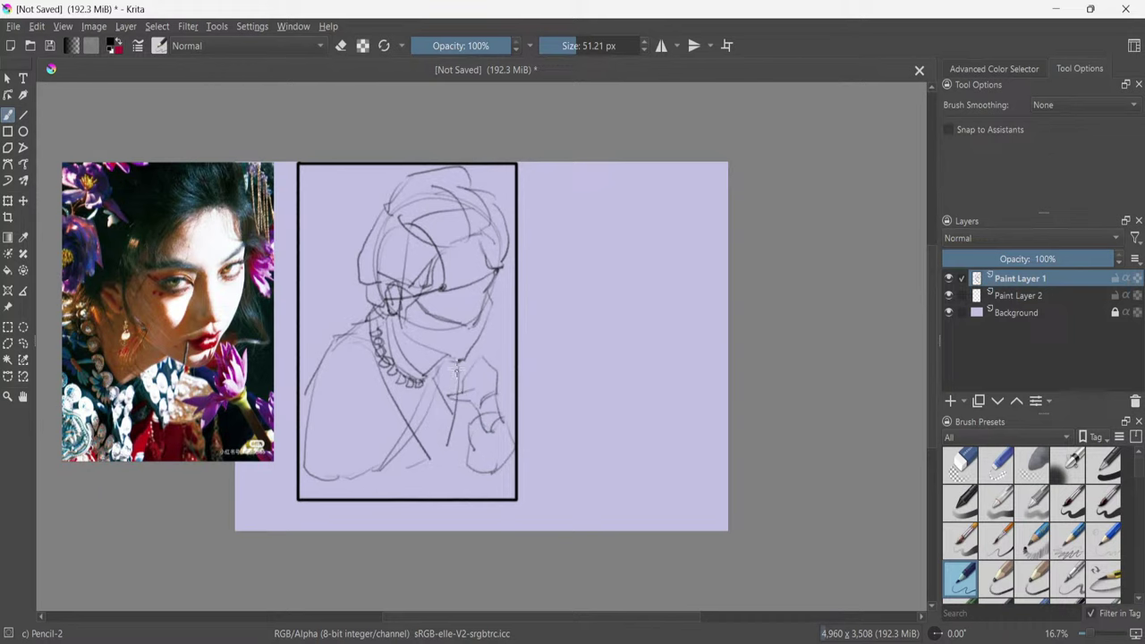
mouse_move(460, 385)
mouse_down()
mouse_move(476, 375)
mouse_move(512, 391)
mouse_up()
drag(480, 368, 514, 379)
Sketch a loose lock of hair hanging along the far side of the face down to the hand.
mouse_move(502, 280)
mouse_down()
mouse_move(509, 323)
mouse_move(490, 320)
mouse_move(487, 304)
mouse_move(511, 322)
mouse_up()
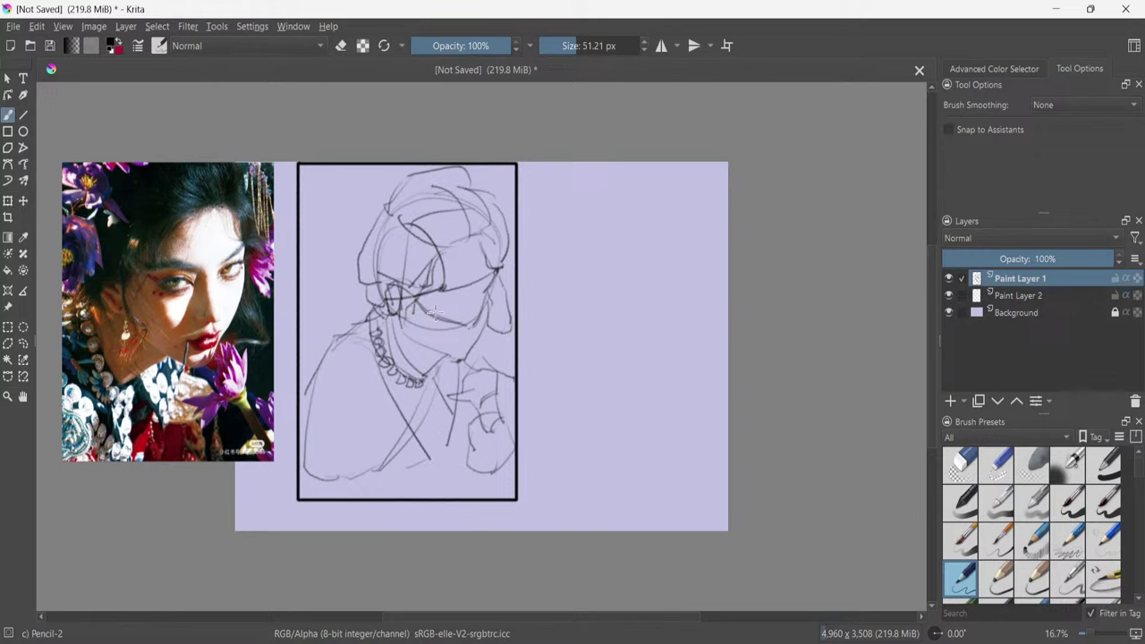
key(ctrl+z)
mouse_move(511, 313)
mouse_down()
mouse_move(511, 342)
mouse_move(493, 369)
mouse_up()
key(ctrl+z)
drag(510, 315, 489, 363)
key(ctrl+z)
mouse_move(510, 322)
mouse_down()
mouse_move(503, 367)
mouse_move(471, 338)
mouse_move(472, 361)
mouse_move(497, 374)
mouse_up()
Add a new layer above the sketch, lower Paint Layer 1's opacity, and make Paint Layer 3 active.
key(Insert)
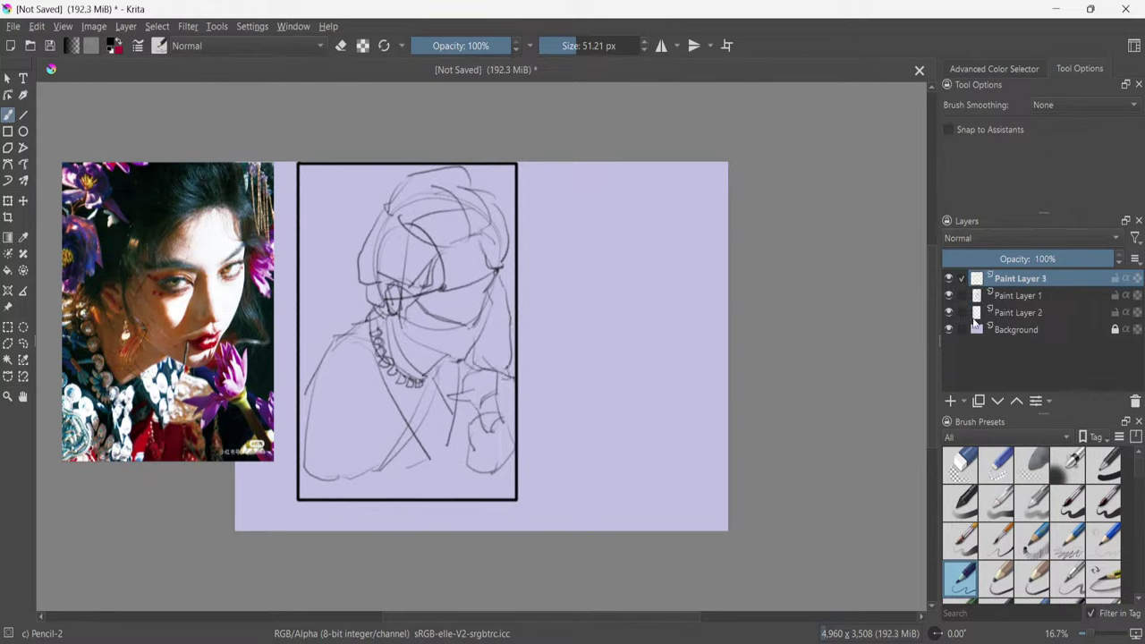
click(1039, 294)
drag(1063, 259, 1016, 258)
click(1024, 278)
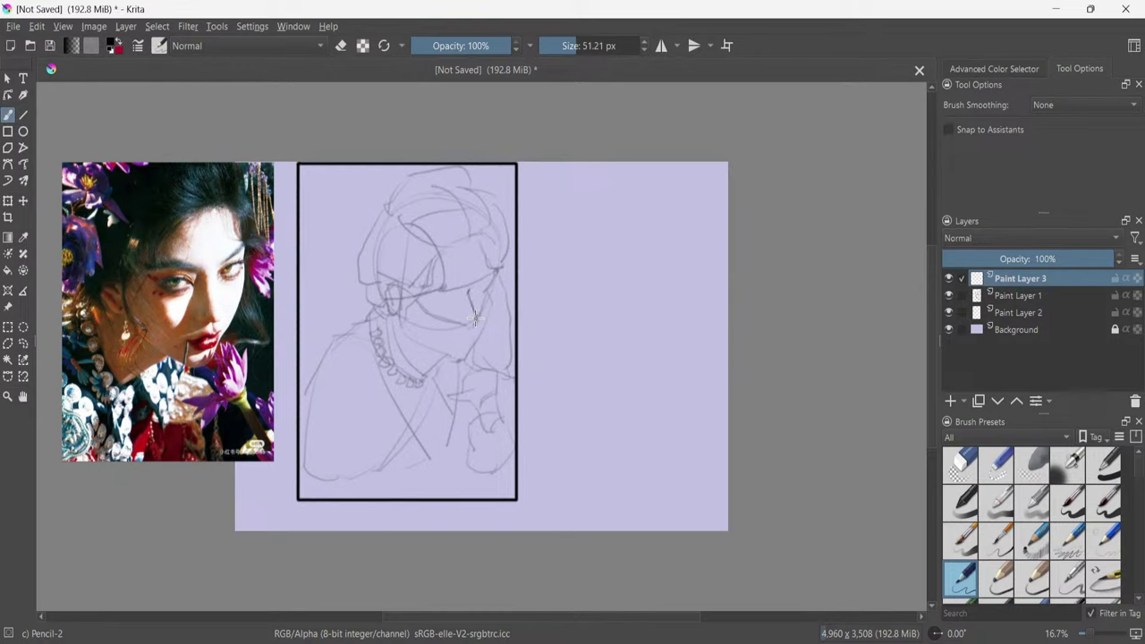
Draw the nose, mouth and far eye over the faded sketch on Paint Layer 3.
mouse_move(475, 318)
mouse_down()
mouse_move(465, 345)
mouse_move(477, 288)
mouse_up()
drag(428, 330, 449, 328)
drag(489, 283, 478, 299)
drag(451, 298, 440, 303)
key(ctrl+z)
drag(436, 300, 446, 304)
key(ctrl+z)
drag(432, 304, 480, 335)
key(ctrl+z)
mouse_move(431, 304)
mouse_down()
mouse_move(469, 324)
mouse_move(465, 296)
mouse_up()
key(ctrl+z)
key(ctrl+z)
drag(431, 299, 475, 338)
key(ctrl+z)
key(ctrl+z)
key(ctrl+shift+z)
key(ctrl+z)
key(ctrl+shift+z)
key(ctrl+z)
Draw the near eye with its upper lid, lower lid and iris.
drag(432, 297, 472, 336)
drag(438, 300, 439, 297)
drag(452, 304, 461, 301)
drag(440, 297, 450, 295)
key(ctrl+z)
drag(448, 314, 444, 300)
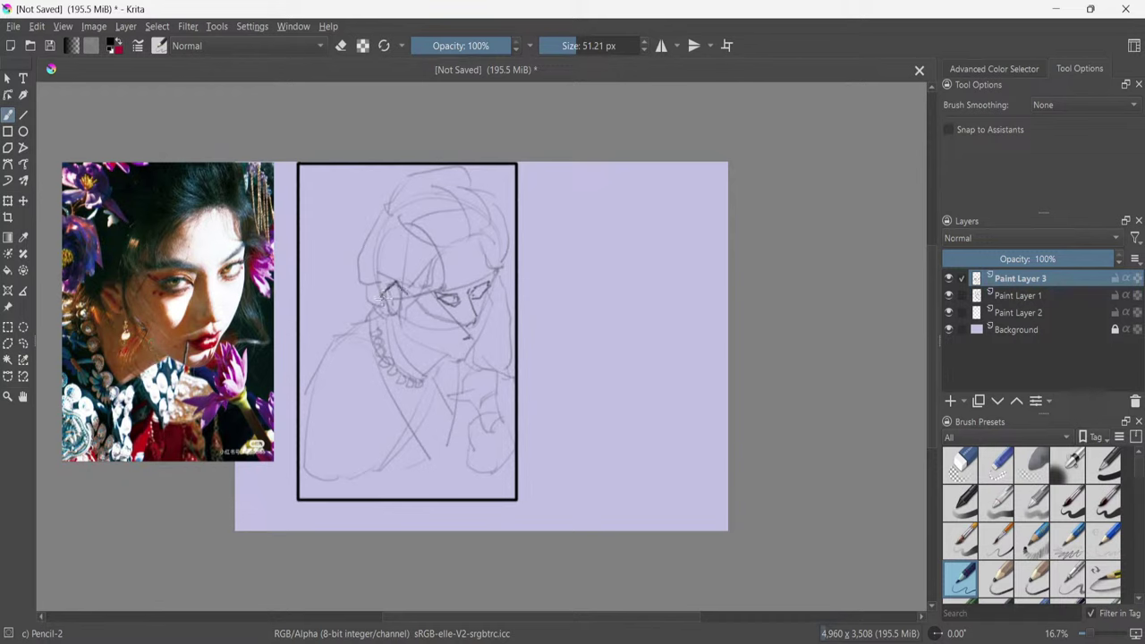
Draw the near ear with its inner folds over the rough ear shape.
mouse_move(399, 292)
mouse_down()
mouse_move(383, 283)
mouse_move(393, 328)
mouse_move(403, 300)
mouse_move(394, 307)
mouse_up()
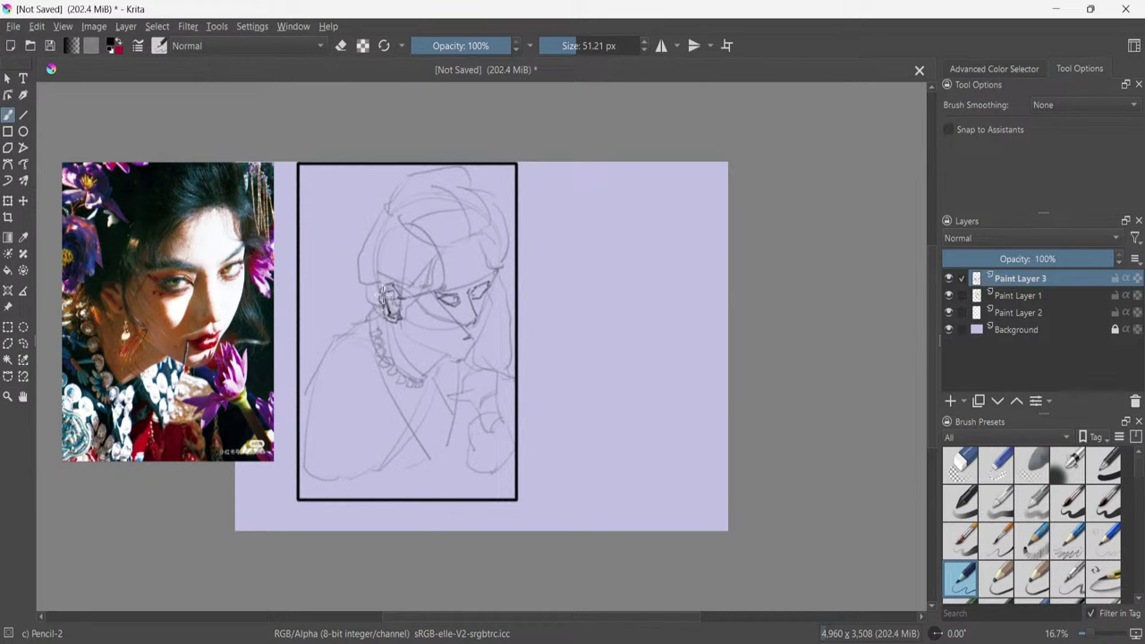
key(ctrl+z)
drag(394, 303, 391, 315)
drag(393, 307, 392, 296)
key(ctrl+z)
Draw a chain of flowers along the hair from above the near ear up to the crown.
mouse_move(387, 237)
mouse_down()
mouse_move(395, 266)
mouse_move(381, 273)
mouse_move(398, 257)
mouse_move(391, 248)
mouse_move(393, 271)
mouse_move(375, 237)
mouse_move(363, 280)
mouse_move(399, 279)
mouse_up()
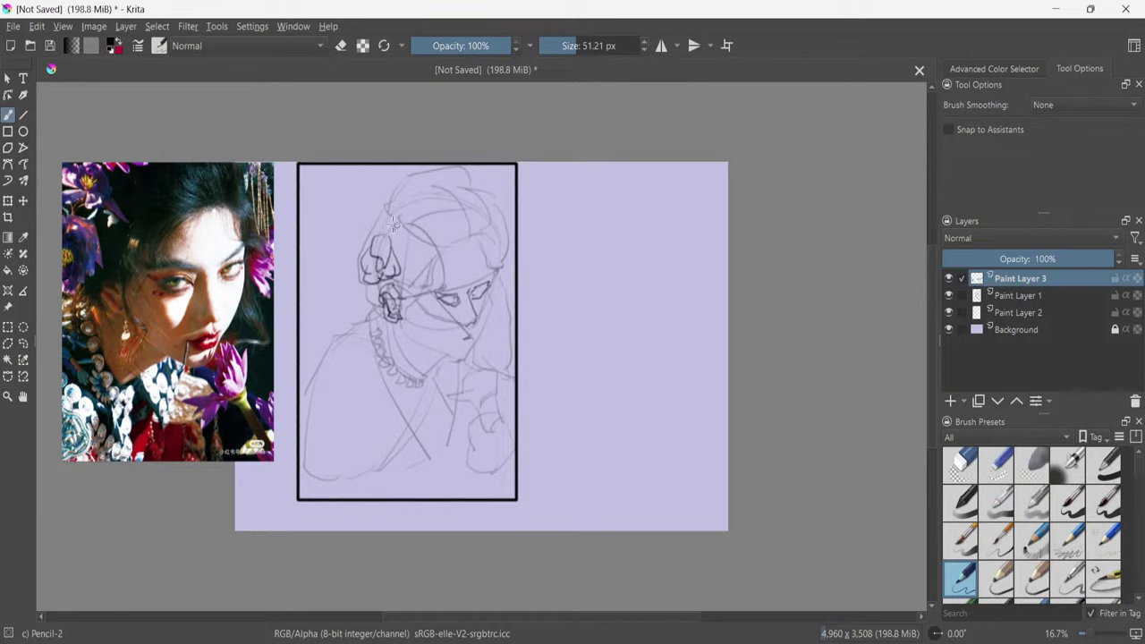
drag(390, 224, 398, 211)
mouse_move(388, 206)
mouse_down()
mouse_move(413, 224)
mouse_move(397, 213)
mouse_move(413, 215)
mouse_move(391, 240)
mouse_move(390, 211)
mouse_move(379, 215)
mouse_move(379, 231)
mouse_move(399, 228)
mouse_move(414, 190)
mouse_move(407, 198)
mouse_move(422, 205)
mouse_move(417, 191)
mouse_move(404, 194)
mouse_move(424, 188)
mouse_move(412, 204)
mouse_move(422, 190)
mouse_move(388, 187)
mouse_move(417, 188)
mouse_up()
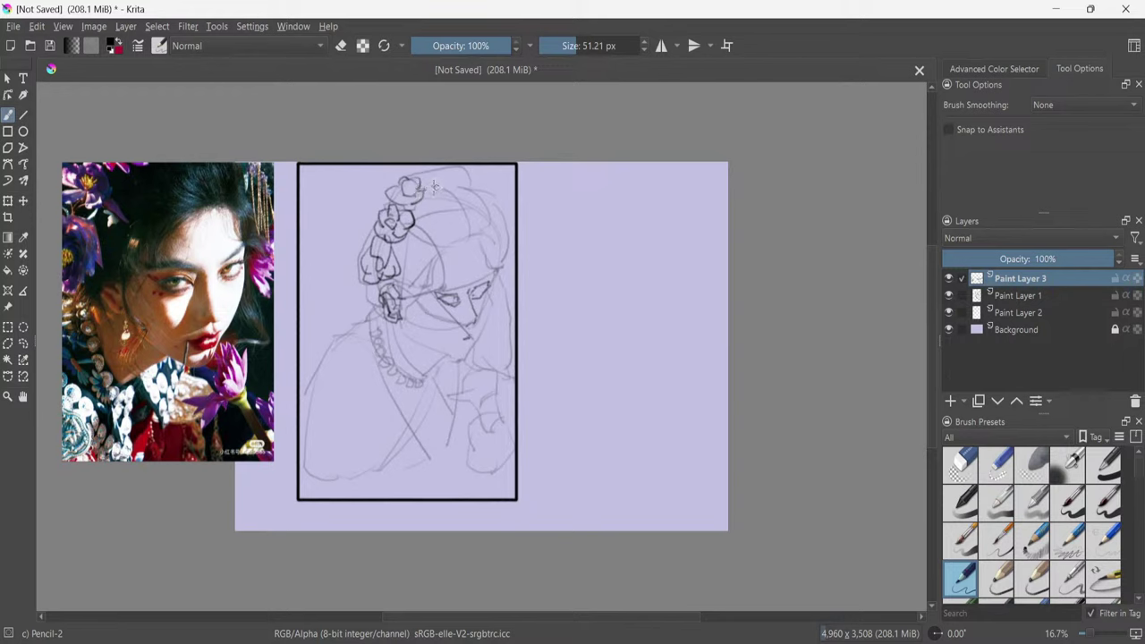
drag(404, 231, 419, 227)
Draw a long hairpin with hanging tassels at the far side of the hair and a small flower by the temple below.
mouse_move(455, 183)
mouse_down()
mouse_move(488, 177)
mouse_move(473, 176)
mouse_up()
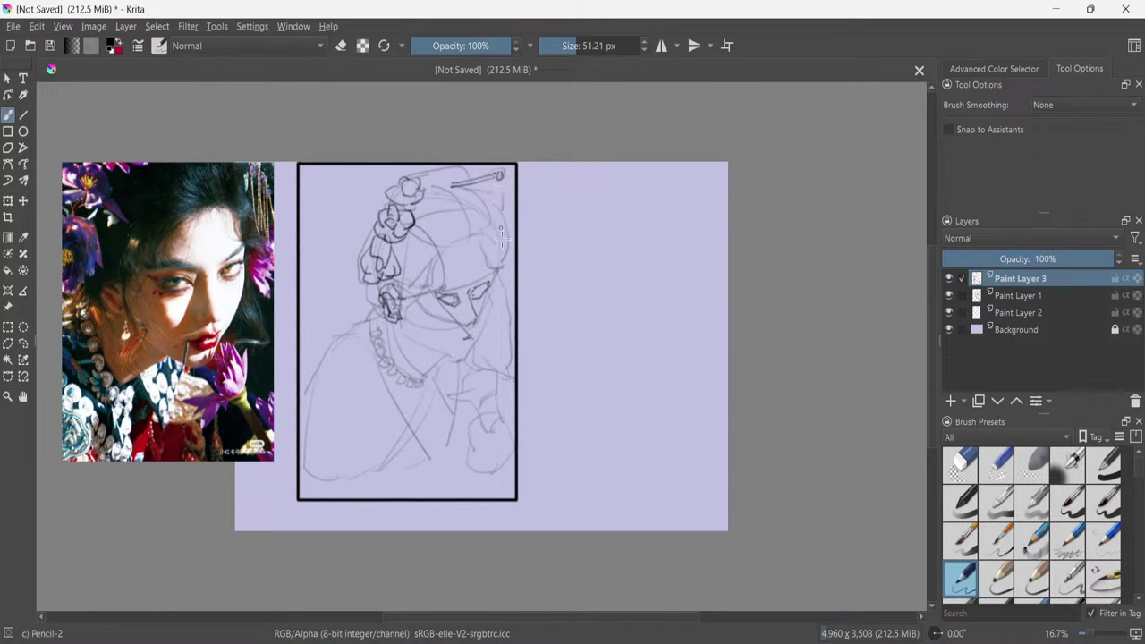
mouse_move(501, 229)
mouse_down()
mouse_move(501, 176)
mouse_move(500, 234)
mouse_up()
mouse_move(507, 204)
mouse_down()
mouse_move(504, 233)
mouse_move(493, 231)
mouse_up()
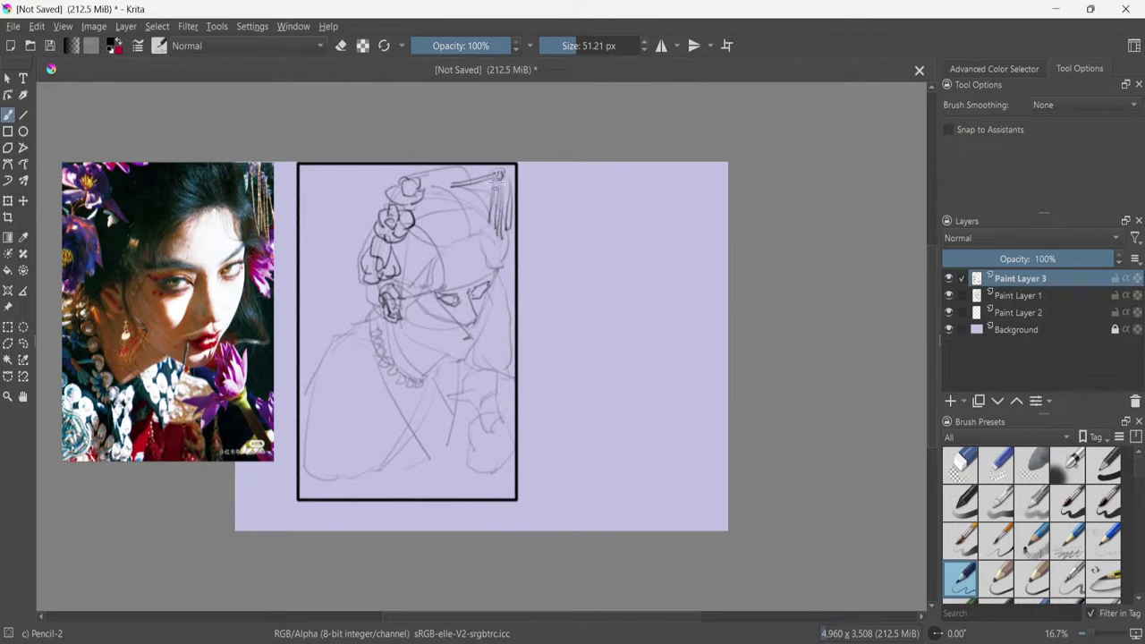
mouse_move(492, 184)
mouse_down()
mouse_move(489, 212)
mouse_move(492, 185)
mouse_move(491, 209)
mouse_move(454, 185)
mouse_up()
key(ctrl+z)
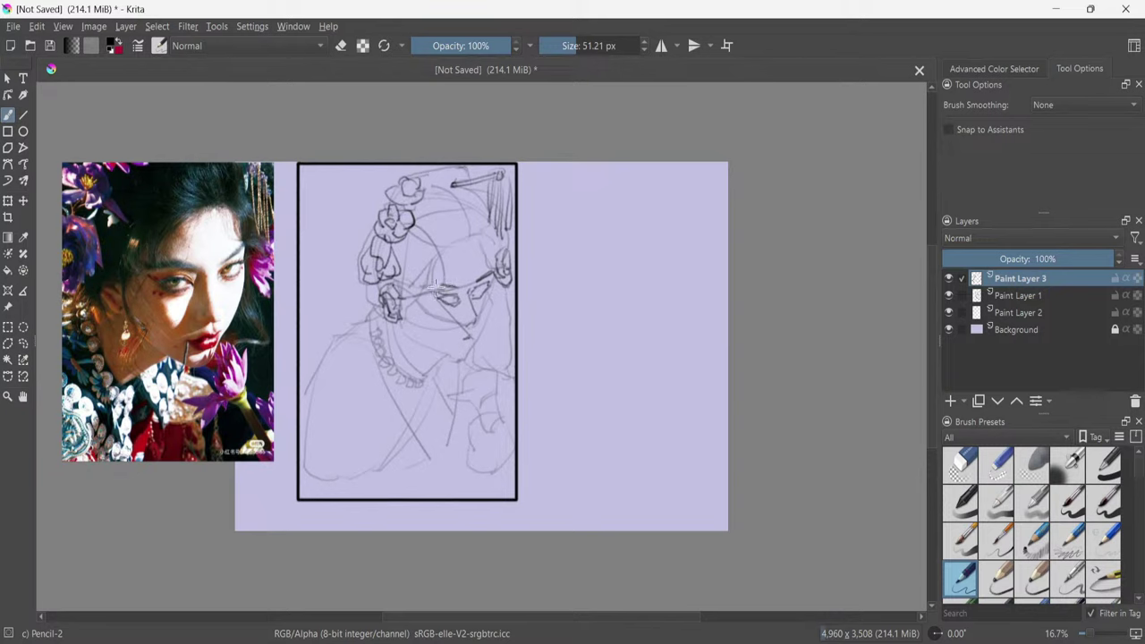
Draw both eyebrows above the eyes and a dangling earring below the near ear.
drag(436, 288, 496, 274)
mouse_move(400, 347)
mouse_down()
mouse_move(400, 358)
mouse_move(400, 326)
mouse_move(395, 350)
mouse_up()
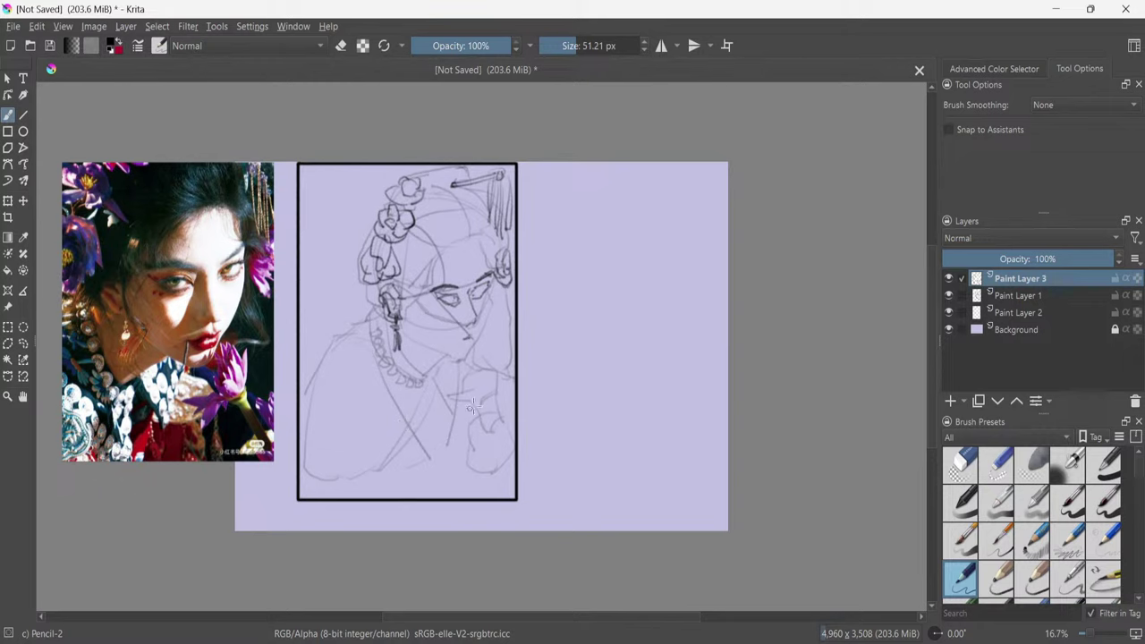
Draw the pointed-petal flower below the chin and the fingers of the hand holding its stem.
mouse_move(488, 394)
mouse_down()
mouse_move(471, 404)
mouse_move(484, 390)
mouse_move(476, 426)
mouse_move(490, 421)
mouse_up()
drag(497, 366, 483, 399)
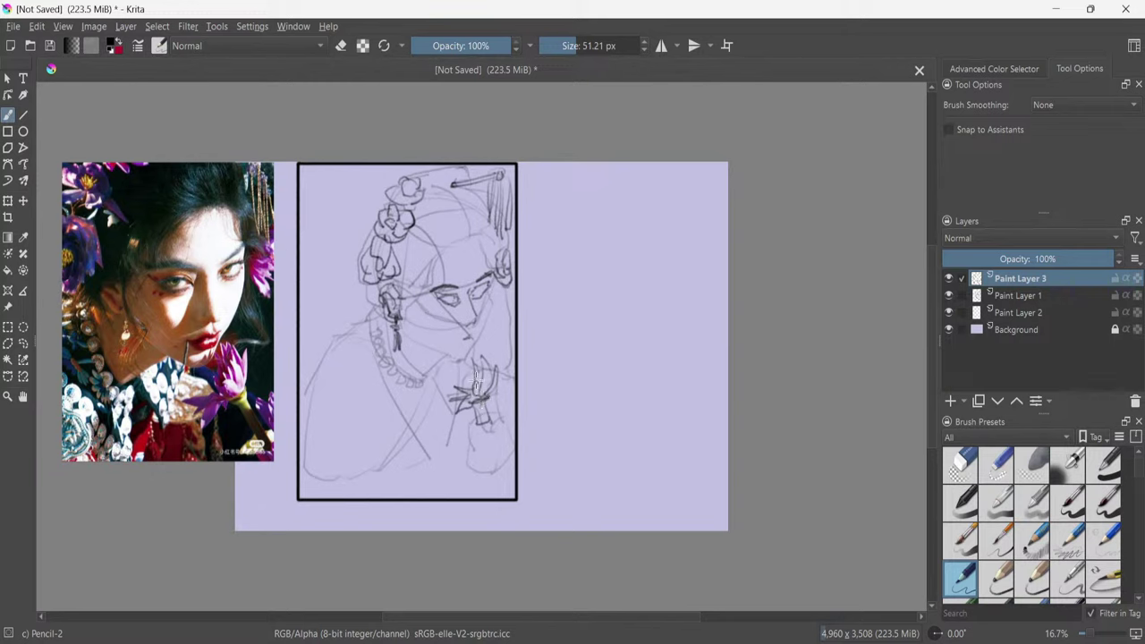
mouse_move(466, 385)
mouse_down()
mouse_move(500, 423)
mouse_move(489, 422)
mouse_move(511, 432)
mouse_move(487, 430)
mouse_move(476, 413)
mouse_move(503, 420)
mouse_move(485, 411)
mouse_move(494, 434)
mouse_move(490, 401)
mouse_move(489, 455)
mouse_up()
key(ctrl+z)
key(ctrl+z)
key(ctrl+z)
key(ctrl+z)
drag(483, 408, 498, 457)
key(ctrl+z)
mouse_move(474, 409)
mouse_down()
mouse_move(492, 458)
mouse_move(490, 412)
mouse_move(494, 458)
mouse_move(507, 418)
mouse_move(496, 431)
mouse_move(493, 417)
mouse_move(501, 430)
mouse_move(509, 416)
mouse_move(510, 435)
mouse_move(481, 455)
mouse_move(470, 442)
mouse_move(479, 430)
mouse_move(474, 460)
mouse_up()
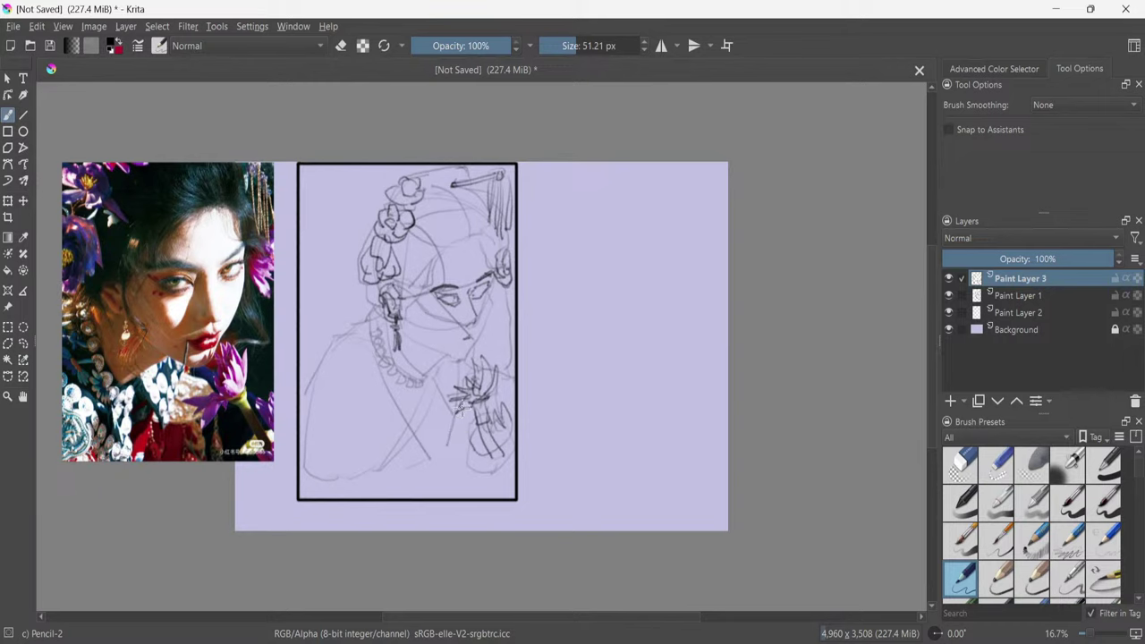
Add a new paint layer on top, lower Paint Layer 3's opacity to 41%, and make the new layer active.
key(Insert)
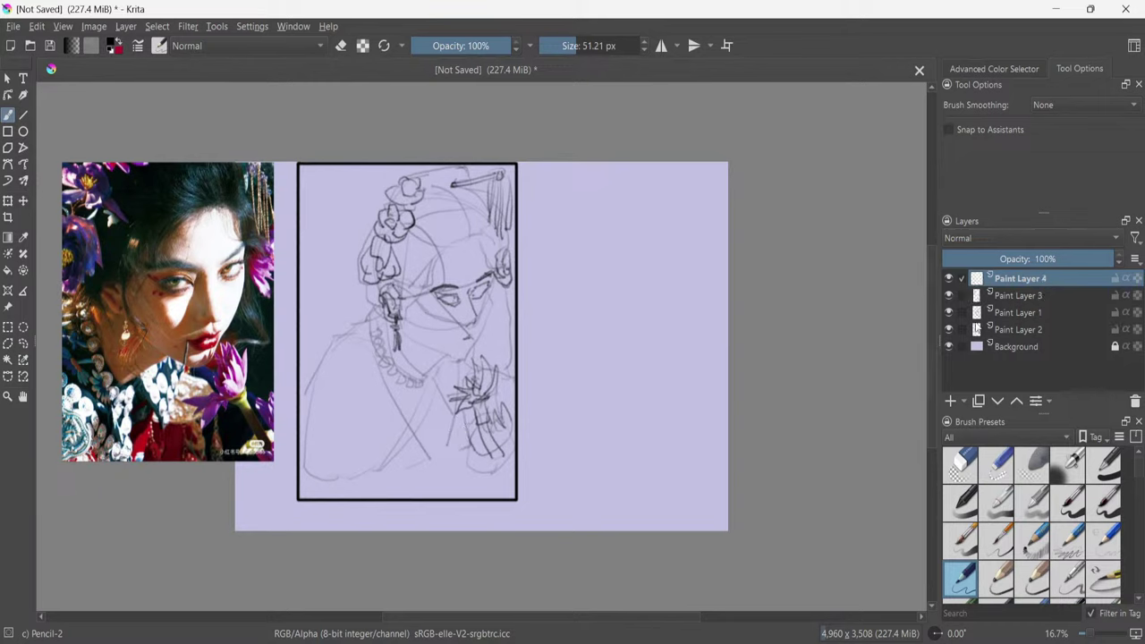
click(1017, 297)
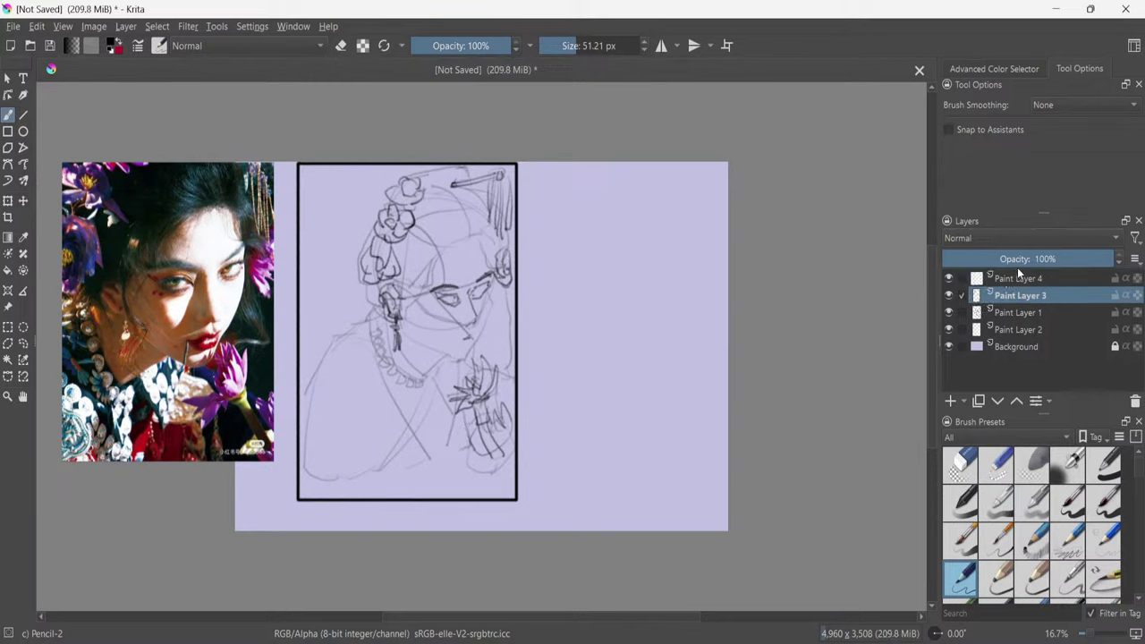
drag(1020, 260, 1007, 259)
click(1021, 280)
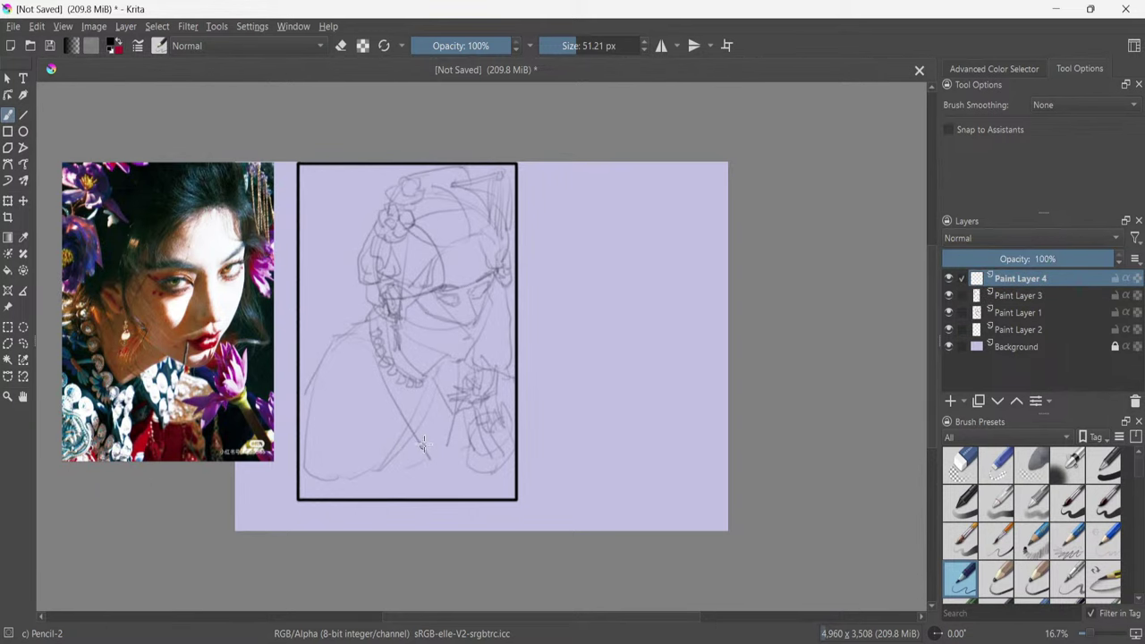
Shrink the reference photo of the woman and reposition it just outside the canvas.
key(minus)
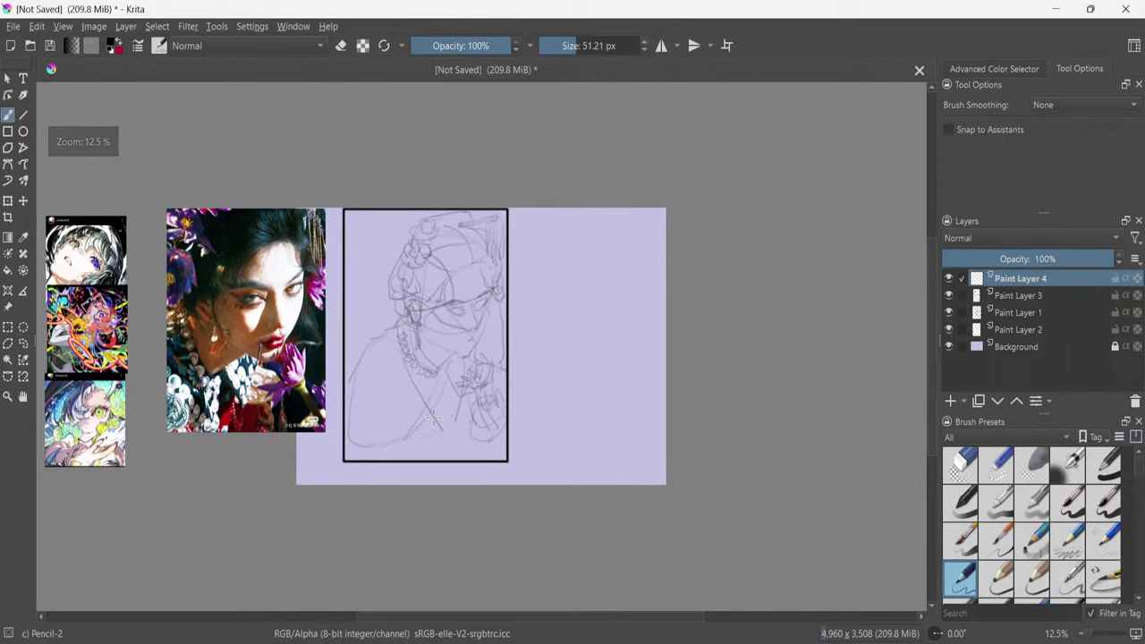
click(8, 310)
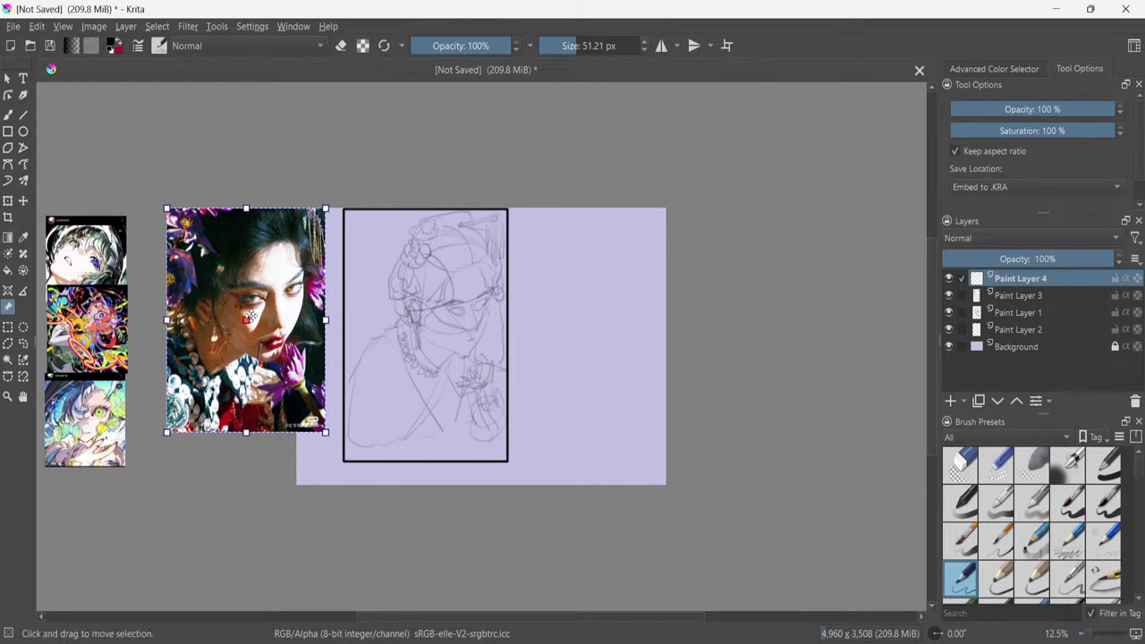
drag(255, 318, 244, 261)
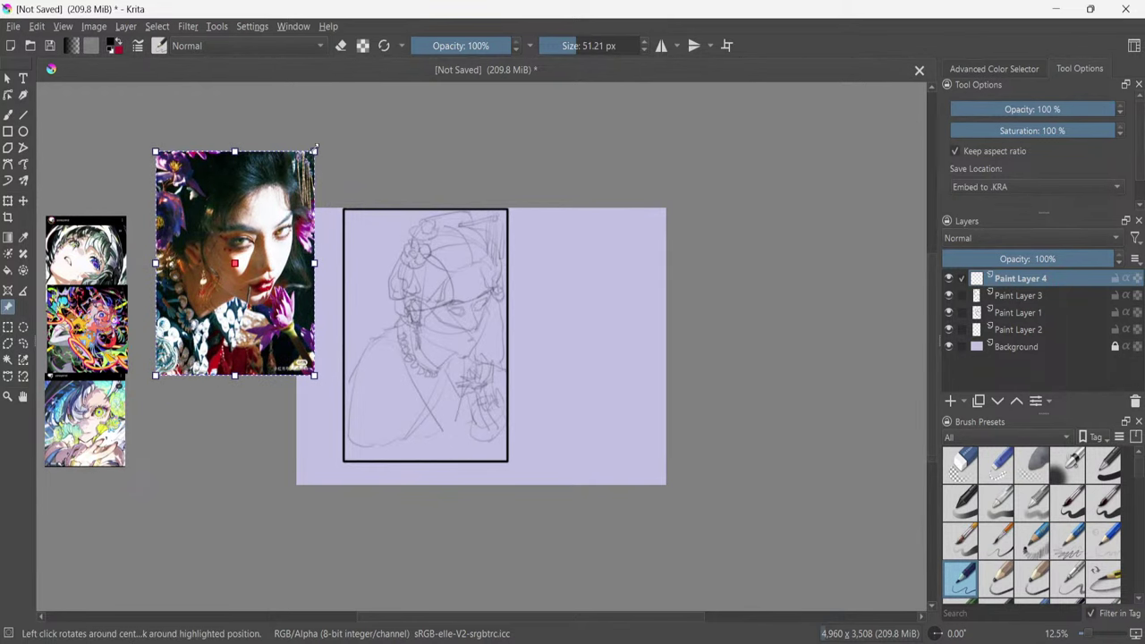
drag(315, 154, 250, 228)
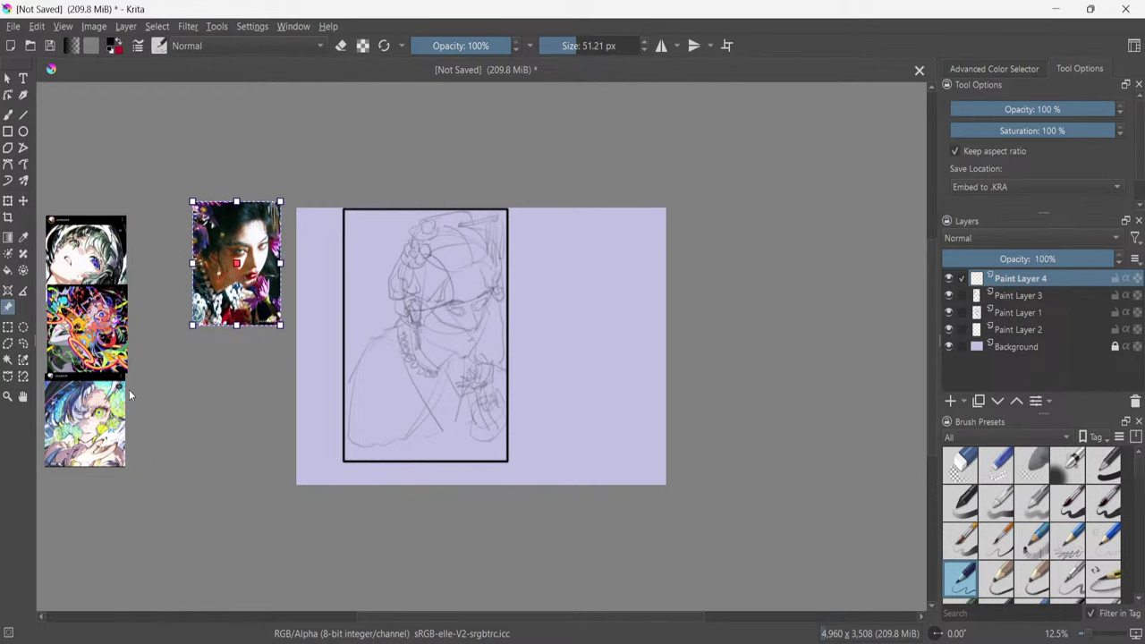
Rearrange the three illustration references, placing the green-eyed one and the upturned-face one on opposite sides of the drawing frame.
click(99, 261)
drag(94, 261, 235, 377)
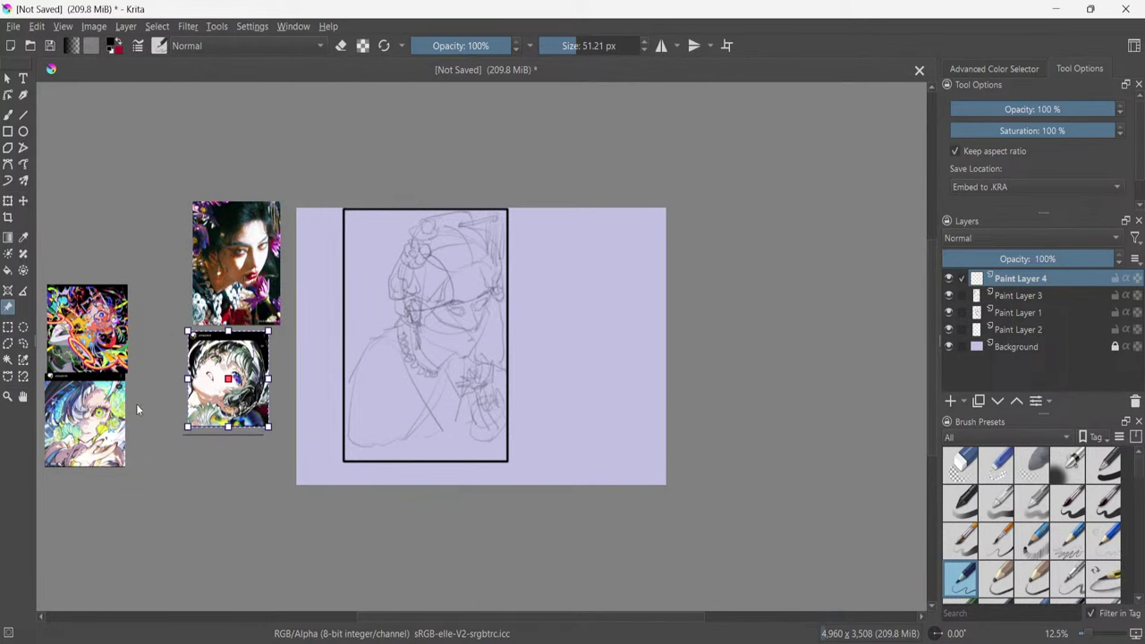
click(93, 315)
drag(93, 316, 60, 256)
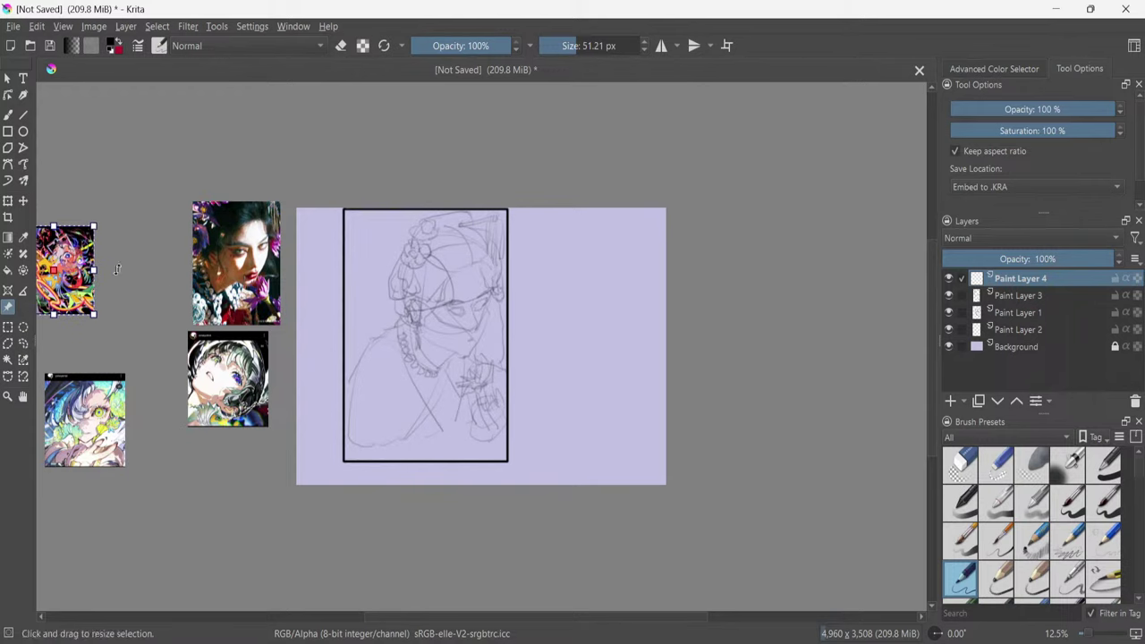
click(96, 412)
drag(81, 408, 560, 294)
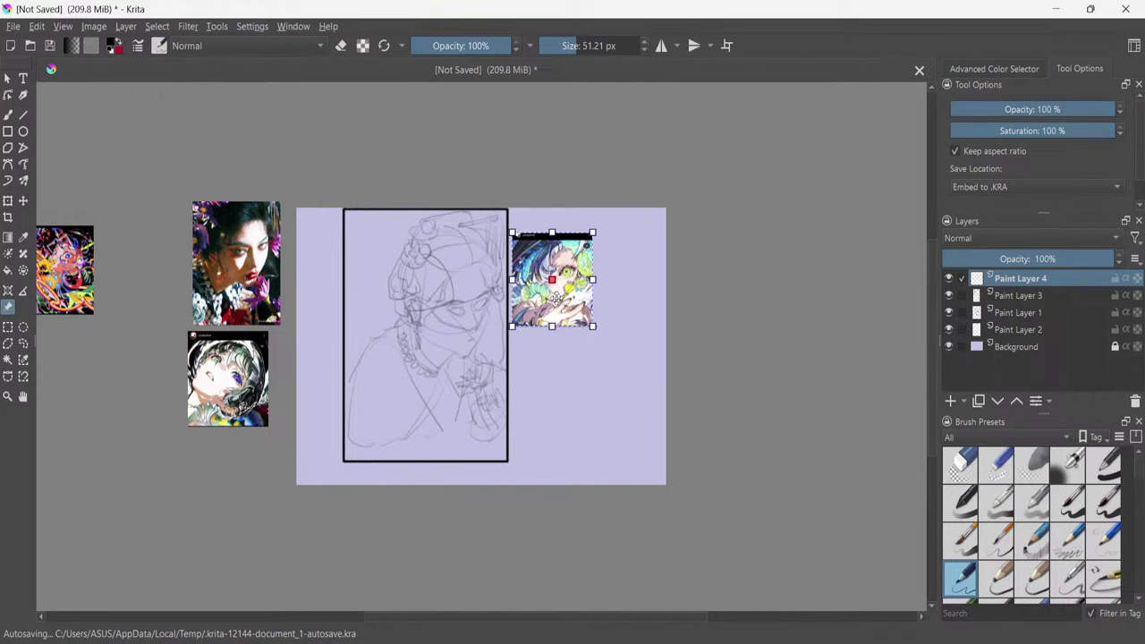
key(2)
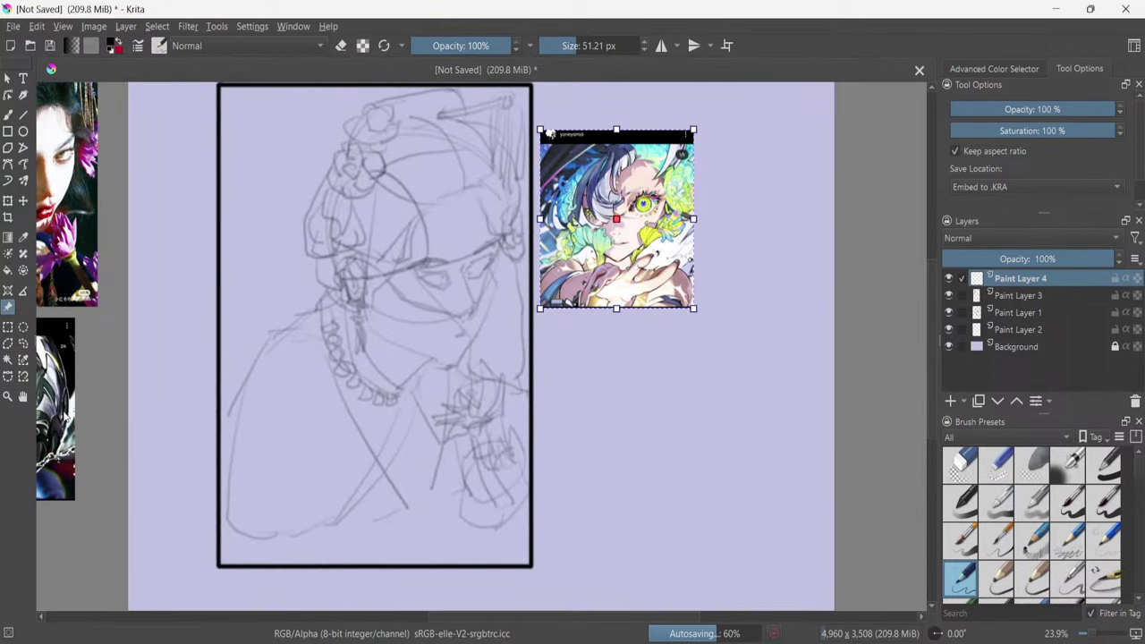
mouse_move(64, 416)
mouse_down()
mouse_move(170, 381)
mouse_move(144, 381)
mouse_move(156, 380)
mouse_up()
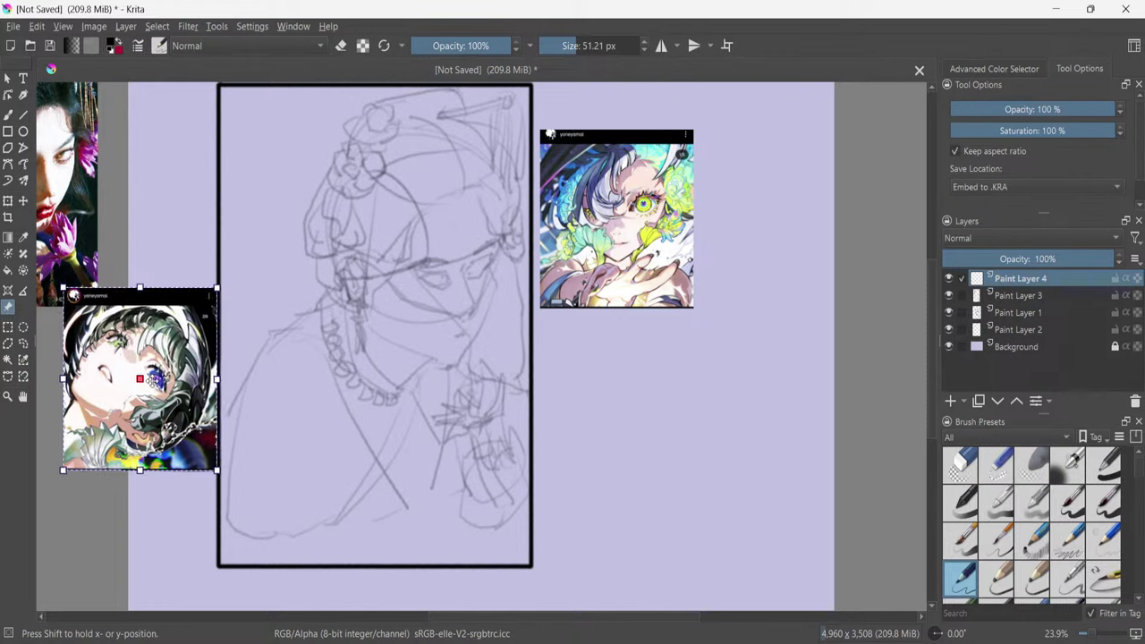
Draw a sample shape of broken, separate strokes on the empty canvas beside the frame, with two petal forms meeting at a point.
key(b)
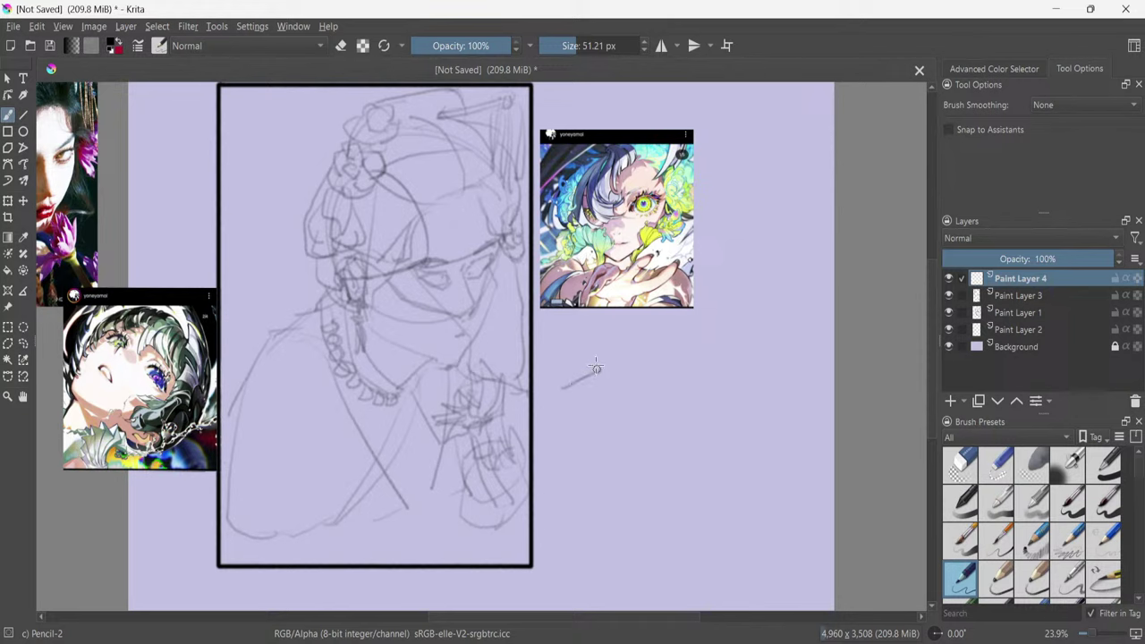
mouse_move(575, 391)
mouse_down()
mouse_move(604, 370)
mouse_move(647, 373)
mouse_up()
key(ctrl+z)
key(ctrl+z)
mouse_move(564, 401)
mouse_down()
mouse_move(590, 379)
mouse_move(587, 395)
mouse_move(597, 381)
mouse_move(629, 381)
mouse_move(599, 380)
mouse_move(652, 384)
mouse_move(618, 414)
mouse_up()
key(ctrl+z)
key(ctrl+z)
key(ctrl+z)
key(ctrl+z)
key(ctrl+z)
mouse_move(586, 426)
mouse_down()
mouse_move(612, 391)
mouse_move(645, 393)
mouse_move(616, 389)
mouse_move(667, 386)
mouse_move(639, 431)
mouse_move(594, 432)
mouse_up()
mouse_move(583, 352)
mouse_down()
mouse_move(595, 341)
mouse_move(642, 372)
mouse_move(598, 343)
mouse_move(625, 378)
mouse_move(595, 344)
mouse_move(626, 367)
mouse_move(584, 382)
mouse_move(576, 371)
mouse_up()
key(ctrl+z)
key(ctrl+z)
key(ctrl+z)
key(ctrl+z)
key(ctrl+z)
mouse_move(573, 359)
mouse_down()
mouse_move(612, 386)
mouse_move(600, 379)
mouse_move(637, 388)
mouse_up()
key(ctrl+z)
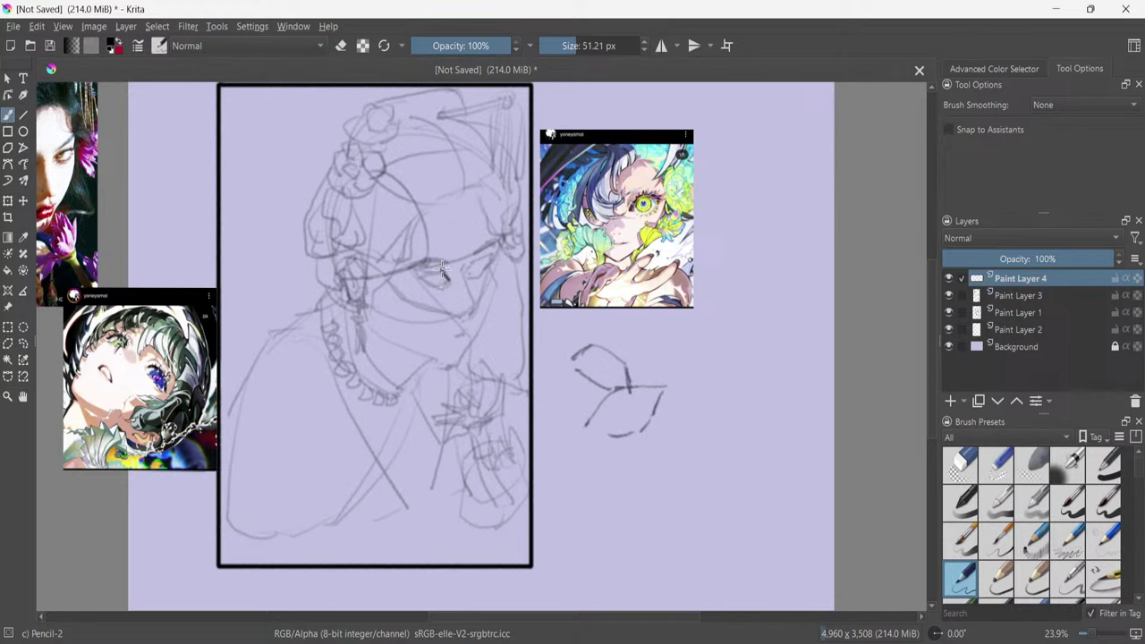
drag(419, 268, 448, 276)
key(ctrl+z)
key(ctrl+z)
Set the brush size to 34.49 px and trace the far side of the face from the brow toward the cheek.
drag(498, 247, 482, 318)
key(ctrl+z)
key(ctrl+z)
drag(501, 246, 492, 292)
key(ctrl+z)
mouse_move(498, 245)
mouse_down()
mouse_move(494, 306)
mouse_move(464, 357)
mouse_up()
key(ctrl+z)
key(ctrl+z)
drag(500, 253, 486, 322)
key(ctrl+z)
drag(502, 248, 495, 290)
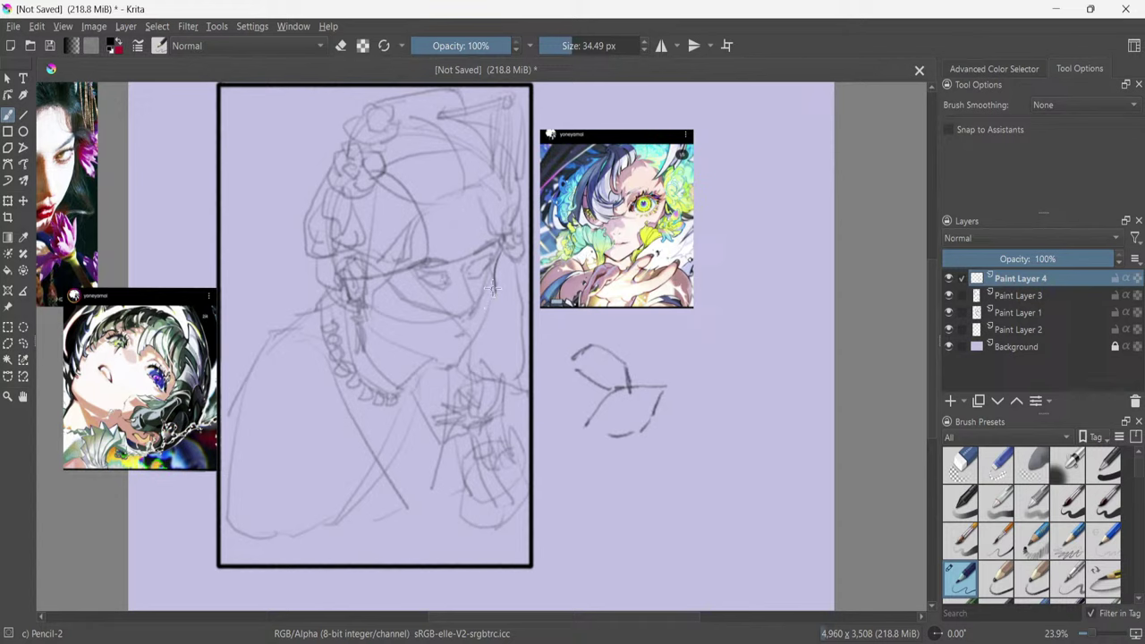
Continue the face outline down to the chin and along the jaw to the near ear.
mouse_move(493, 308)
mouse_down()
mouse_move(467, 361)
mouse_move(453, 366)
mouse_move(470, 350)
mouse_move(450, 368)
mouse_move(391, 344)
mouse_up()
key(ctrl+z)
drag(450, 368, 369, 335)
key(ctrl+z)
mouse_move(446, 370)
mouse_down()
mouse_move(352, 318)
mouse_move(454, 370)
mouse_up()
key(ctrl+z)
Group Paint Layers 3, 1 and 2, collapse the group, and make Paint Layer 4 active.
click(963, 295)
click(963, 312)
click(963, 329)
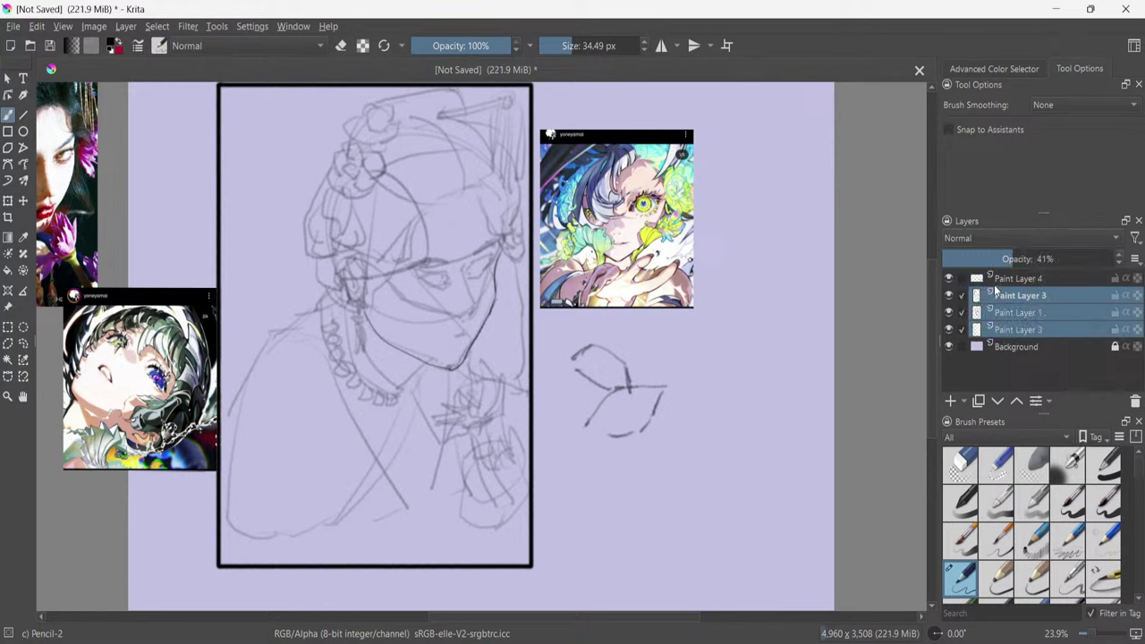
key(ctrl+g)
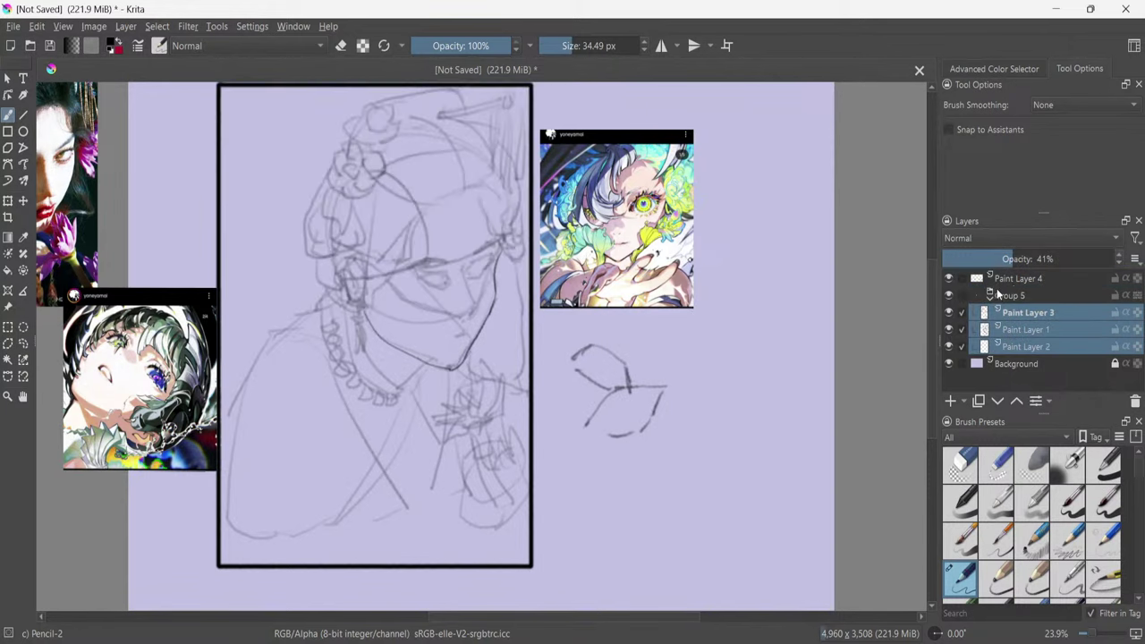
click(992, 292)
click(972, 282)
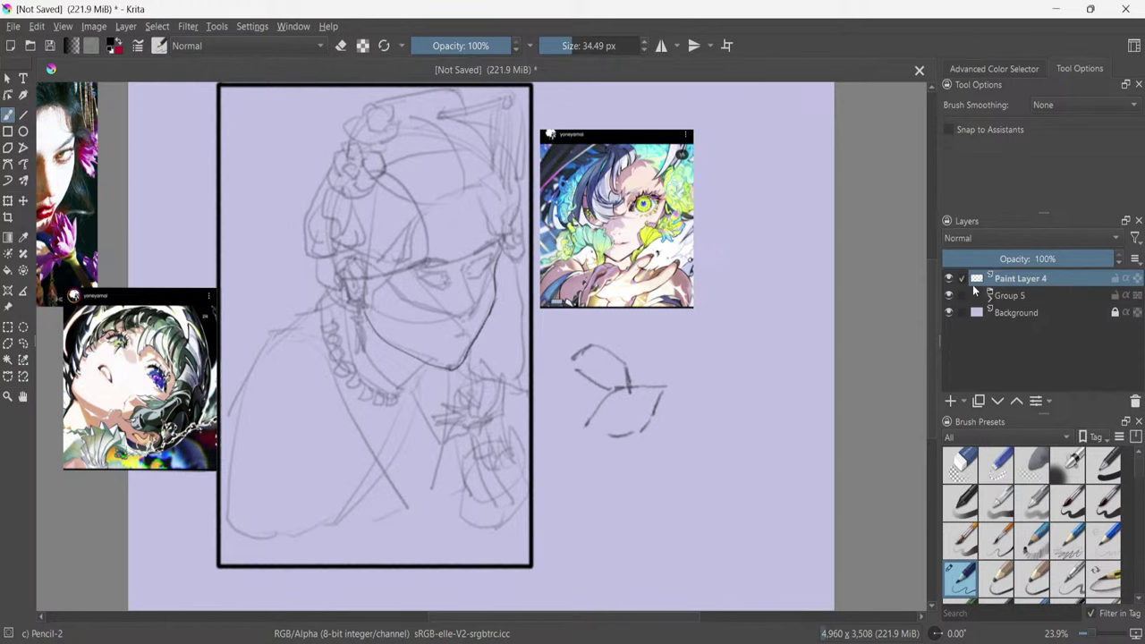
click(949, 295)
click(950, 295)
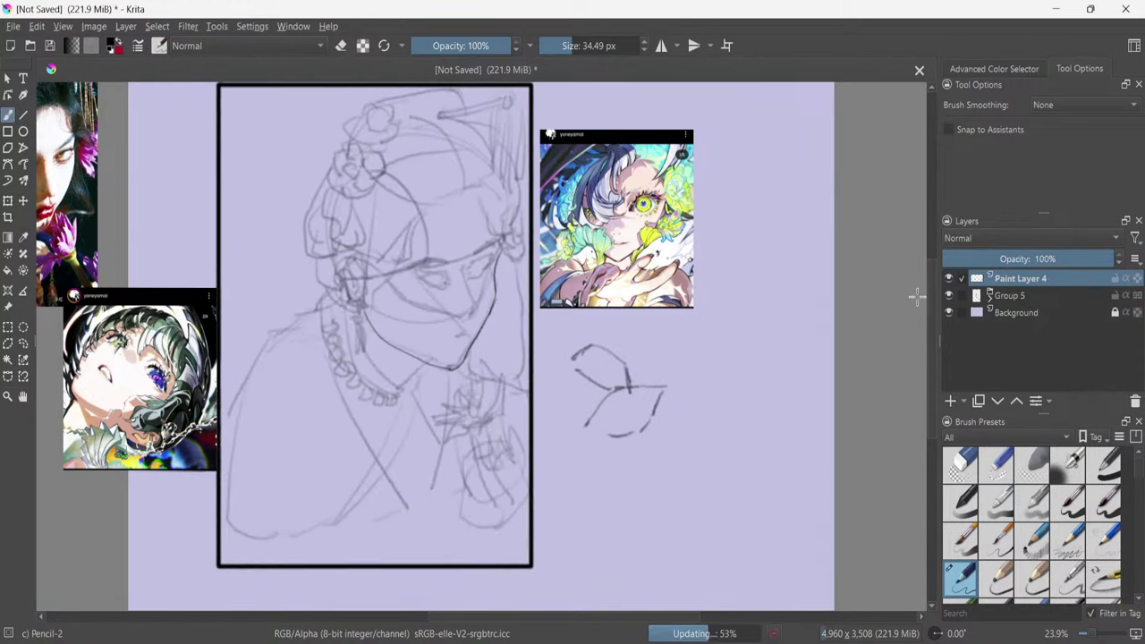
Draw clean lines for the near ear's outer contour and inner folds.
mouse_move(414, 298)
mouse_down()
mouse_move(372, 300)
mouse_move(350, 265)
mouse_move(340, 291)
mouse_move(365, 313)
mouse_move(368, 276)
mouse_move(337, 278)
mouse_move(352, 307)
mouse_move(335, 282)
mouse_move(355, 312)
mouse_move(358, 289)
mouse_move(361, 313)
mouse_move(341, 280)
mouse_move(365, 312)
mouse_up()
key(ctrl+z)
key(ctrl+z)
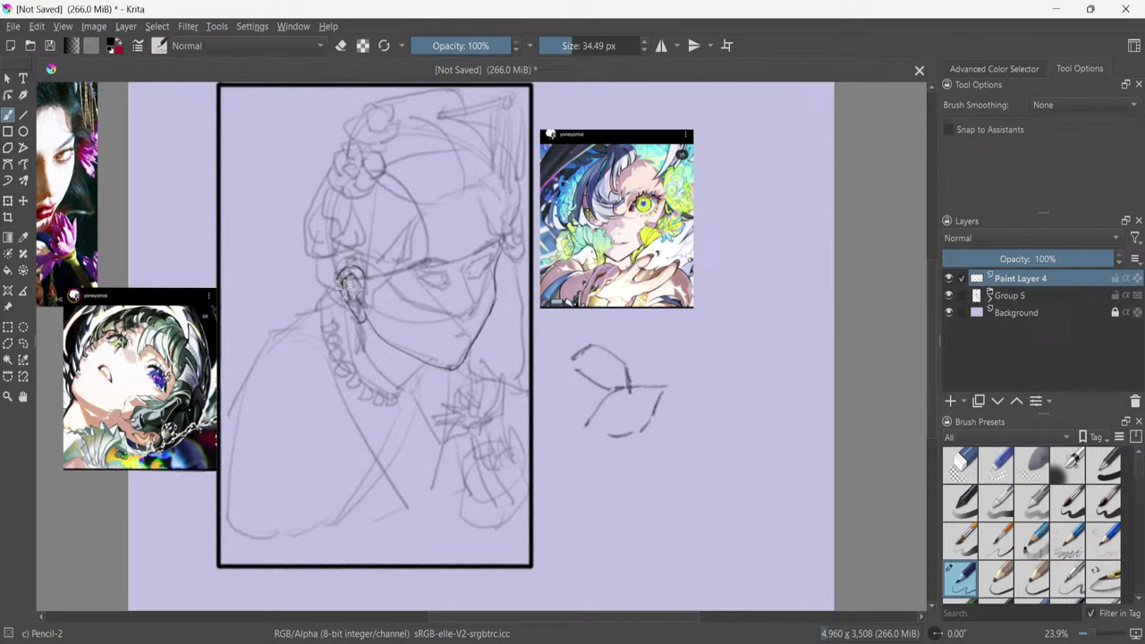
mouse_move(349, 284)
mouse_down()
mouse_move(352, 304)
mouse_move(360, 295)
mouse_up()
Draw short clean lines for the nose and the mouth over the rough sketch.
drag(466, 260, 472, 295)
key(ctrl+z)
key(ctrl+z)
key(ctrl+z)
drag(466, 260, 463, 283)
drag(464, 312, 473, 309)
key(ctrl+z)
Hide the rough sketch group and draw the near eye's upper lid and the complete far eye.
click(949, 296)
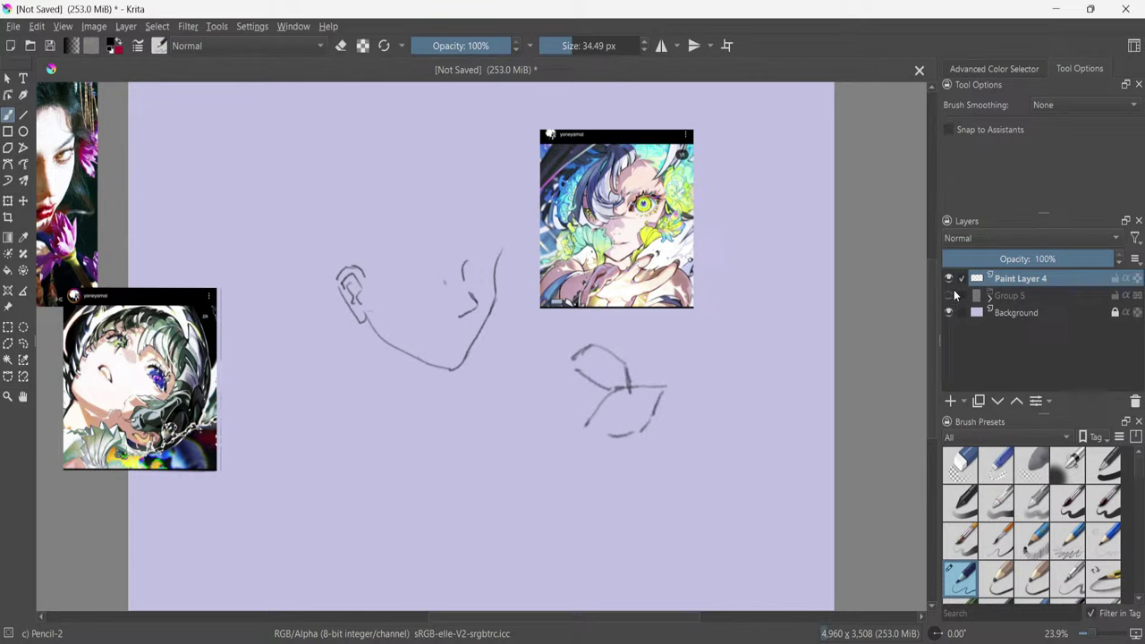
click(949, 295)
click(949, 296)
mouse_move(435, 275)
mouse_down()
mouse_move(420, 261)
mouse_move(388, 261)
mouse_move(419, 257)
mouse_move(393, 259)
mouse_up()
key(ctrl+z)
key(ctrl+z)
drag(465, 267, 481, 259)
drag(490, 255, 482, 267)
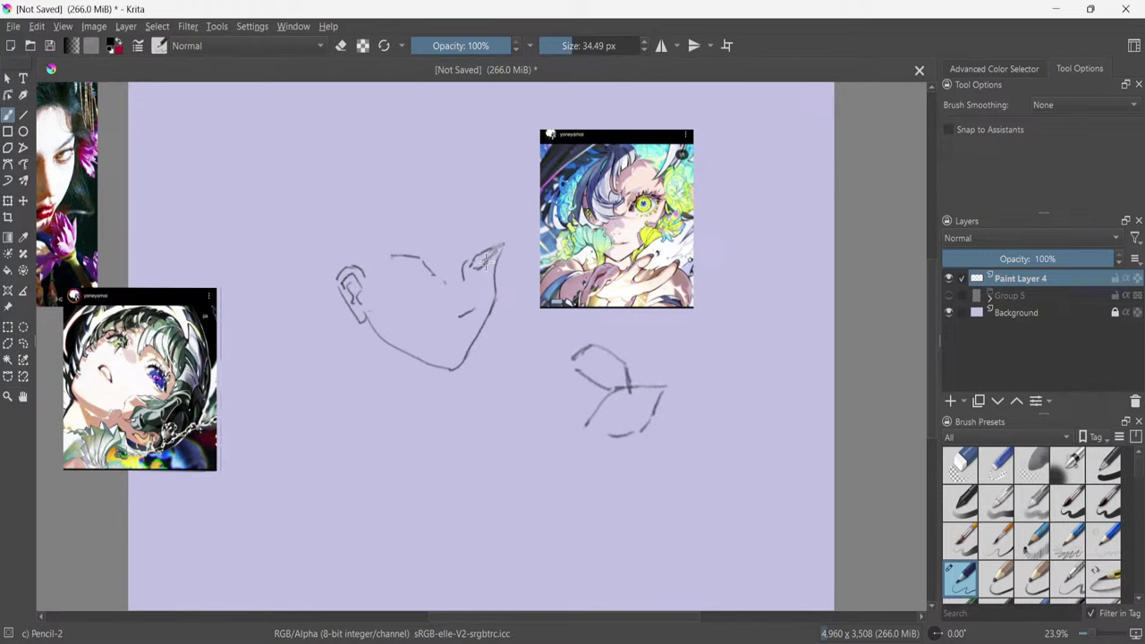
drag(494, 256, 504, 243)
Complete the near eye with its lower lid and an extended outer corner, checking the face in mirrored view.
drag(476, 616, 445, 615)
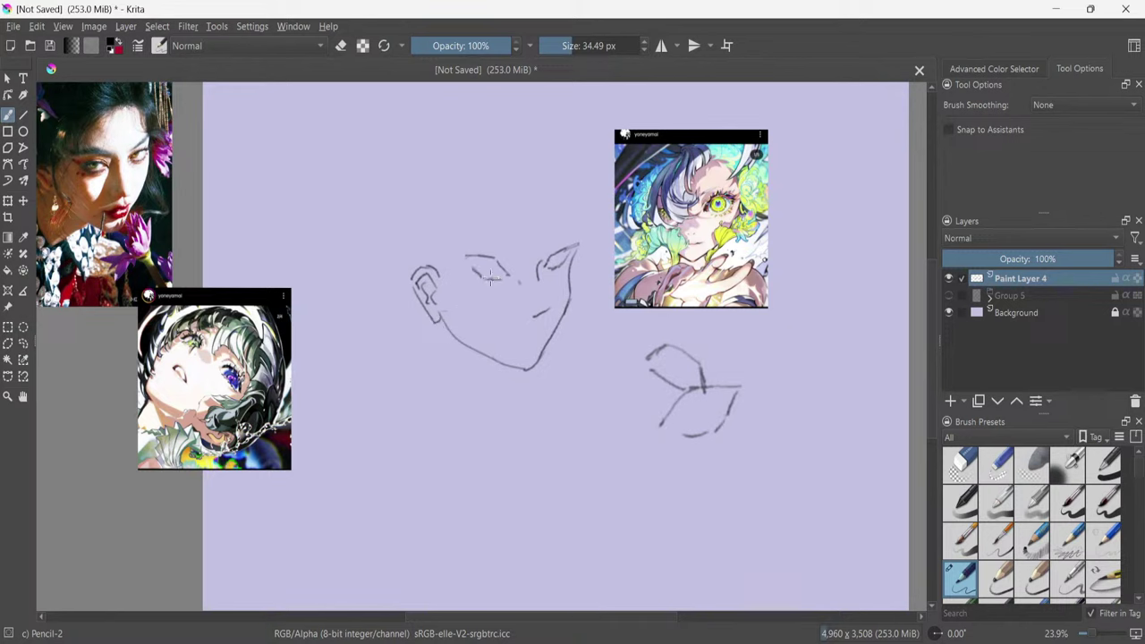
key(ctrl+z)
key(m)
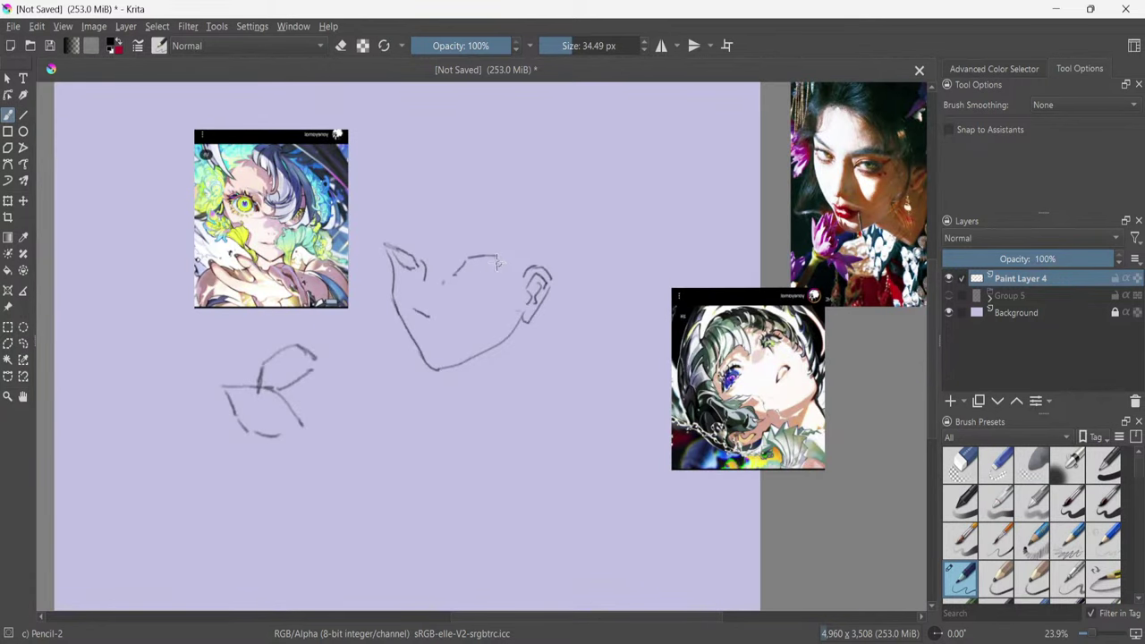
drag(483, 257, 508, 253)
key(m)
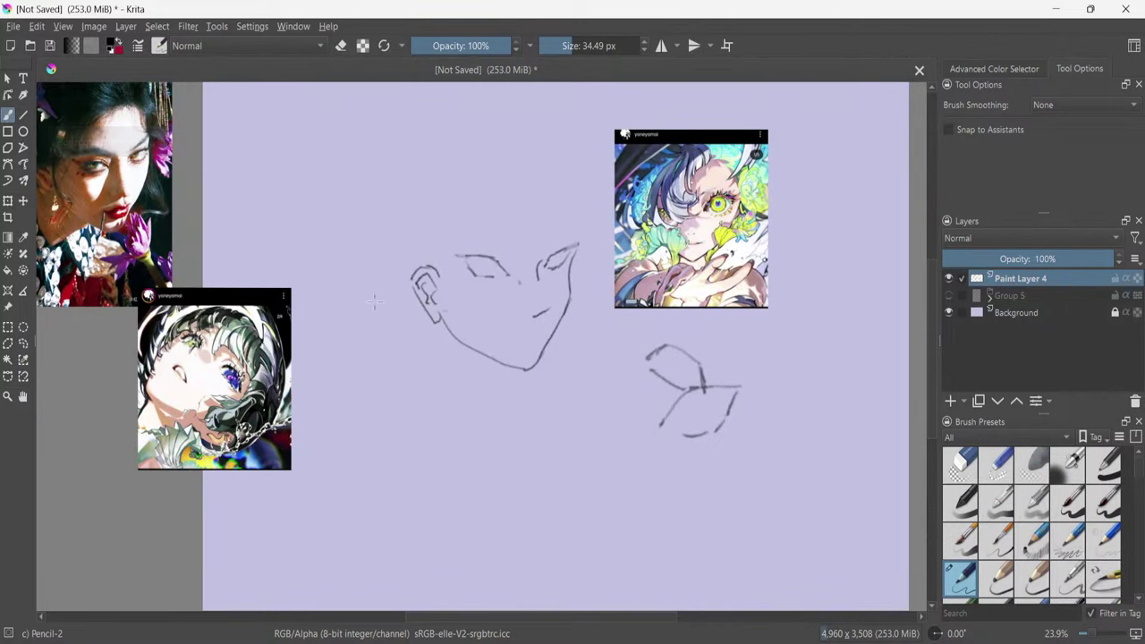
key(m)
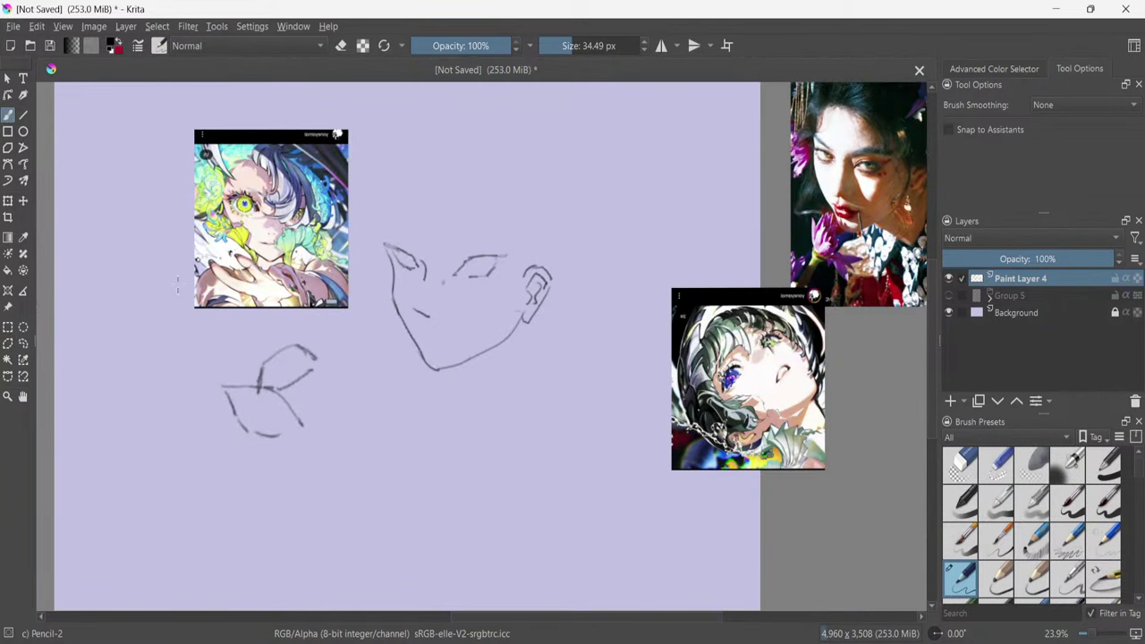
key(m)
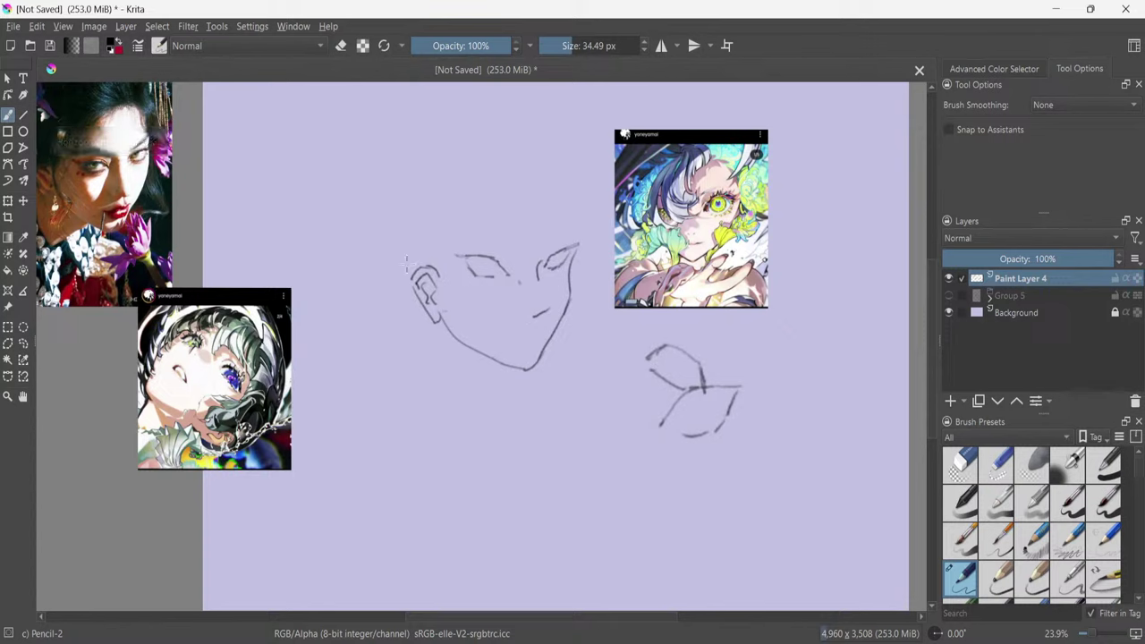
drag(455, 257, 477, 255)
key(e)
key(e)
Draw clean lines for both eyebrows above the eyes.
mouse_move(497, 243)
mouse_down()
mouse_move(463, 236)
mouse_move(505, 241)
mouse_move(471, 232)
mouse_up()
key(ctrl+z)
mouse_move(463, 234)
mouse_down()
mouse_move(430, 237)
mouse_move(518, 245)
mouse_up()
key(ctrl+z)
drag(580, 215, 564, 235)
key(ctrl+z)
drag(555, 237, 577, 222)
Show the rough sketch group and trace the neck, near shoulder and outer sleeve.
click(948, 295)
drag(568, 199, 583, 240)
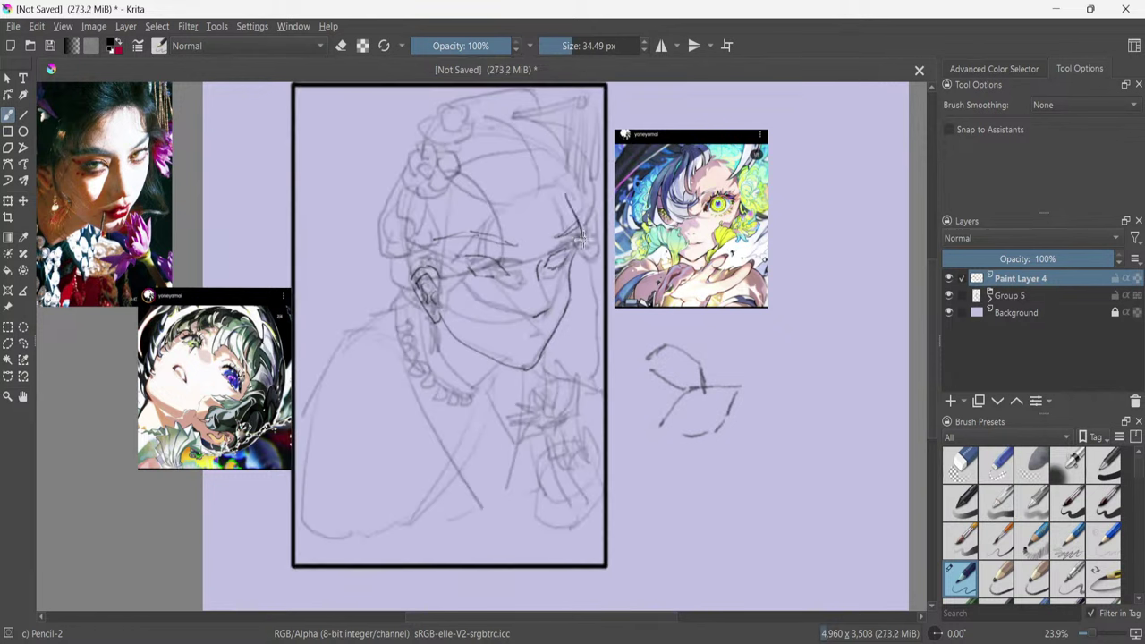
key(ctrl+z)
drag(438, 346, 478, 390)
mouse_move(389, 307)
mouse_down()
mouse_move(322, 362)
mouse_move(348, 336)
mouse_move(317, 398)
mouse_move(323, 431)
mouse_move(315, 406)
mouse_move(307, 519)
mouse_up()
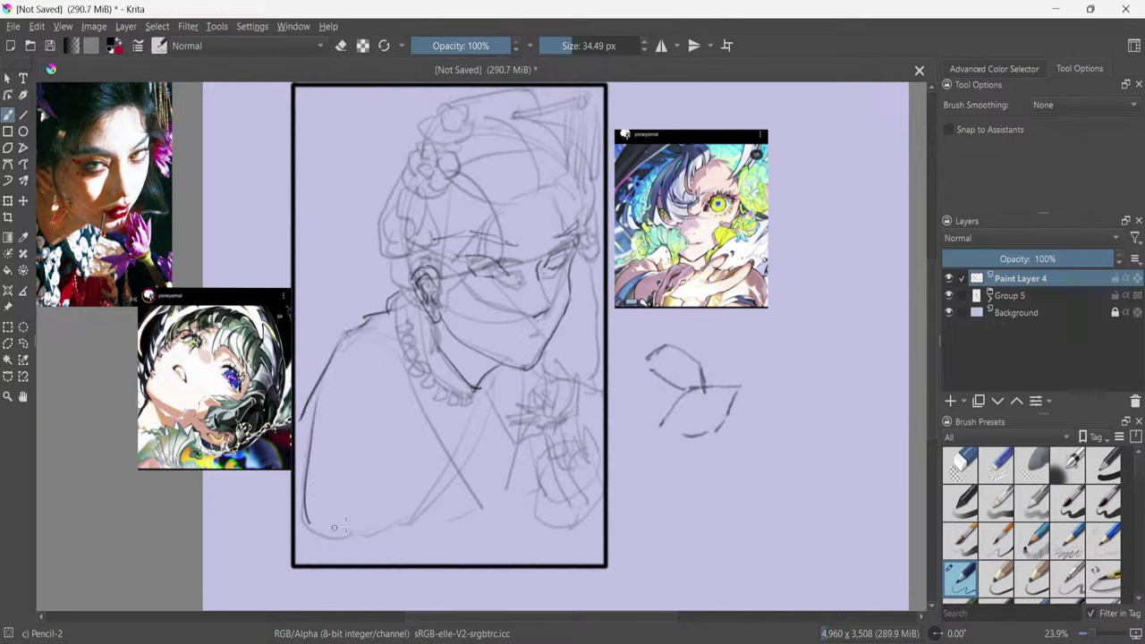
drag(413, 383, 481, 499)
key(ctrl+z)
drag(413, 386, 484, 507)
key(ctrl+z)
key(ctrl+z)
Draw the V-shaped collar below the neck and the garment's far front edge.
drag(402, 367, 470, 433)
drag(481, 388, 469, 447)
key(ctrl+z)
drag(516, 380, 506, 463)
Draw clean lines for the flower's pointed petals and stem below the chin, and hide the rough sketch group.
mouse_move(524, 373)
mouse_down()
mouse_move(543, 428)
mouse_move(553, 367)
mouse_move(551, 403)
mouse_move(576, 380)
mouse_move(562, 422)
mouse_up()
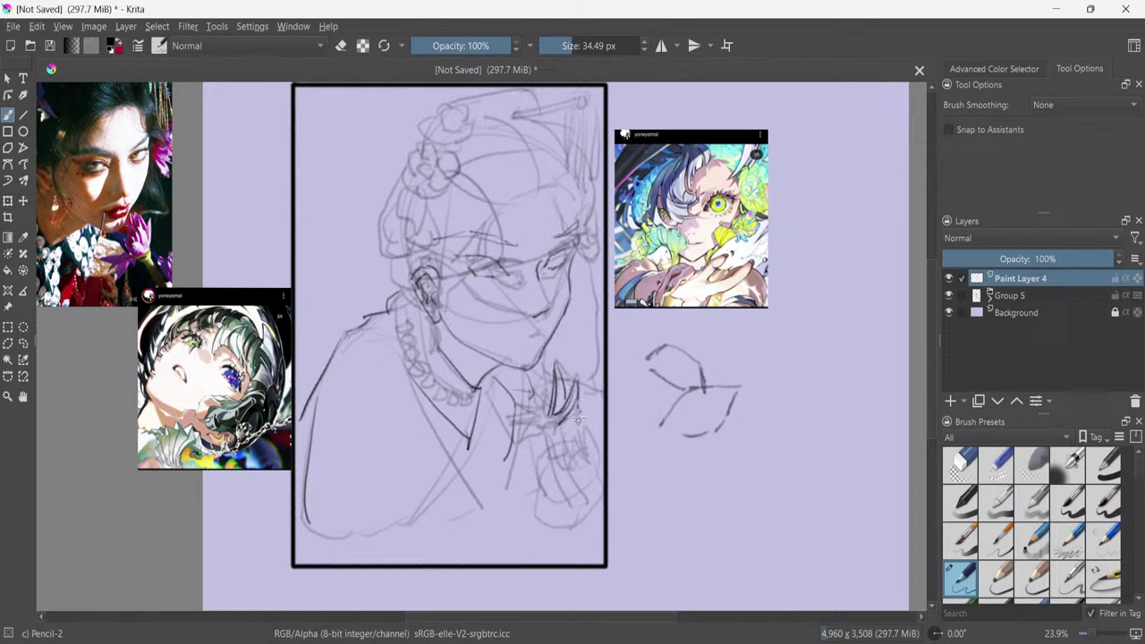
key(ctrl+z)
drag(576, 382, 561, 421)
key(ctrl+z)
mouse_move(539, 410)
mouse_down()
mouse_move(516, 428)
mouse_move(568, 421)
mouse_move(554, 439)
mouse_move(573, 419)
mouse_move(565, 429)
mouse_move(591, 455)
mouse_move(574, 428)
mouse_move(588, 457)
mouse_move(571, 462)
mouse_move(573, 427)
mouse_move(588, 457)
mouse_move(571, 462)
mouse_move(572, 422)
mouse_move(581, 459)
mouse_move(565, 464)
mouse_move(549, 433)
mouse_move(566, 463)
mouse_move(584, 464)
mouse_move(556, 458)
mouse_up()
key(ctrl+z)
key(ctrl+z)
key(ctrl+z)
key(ctrl+z)
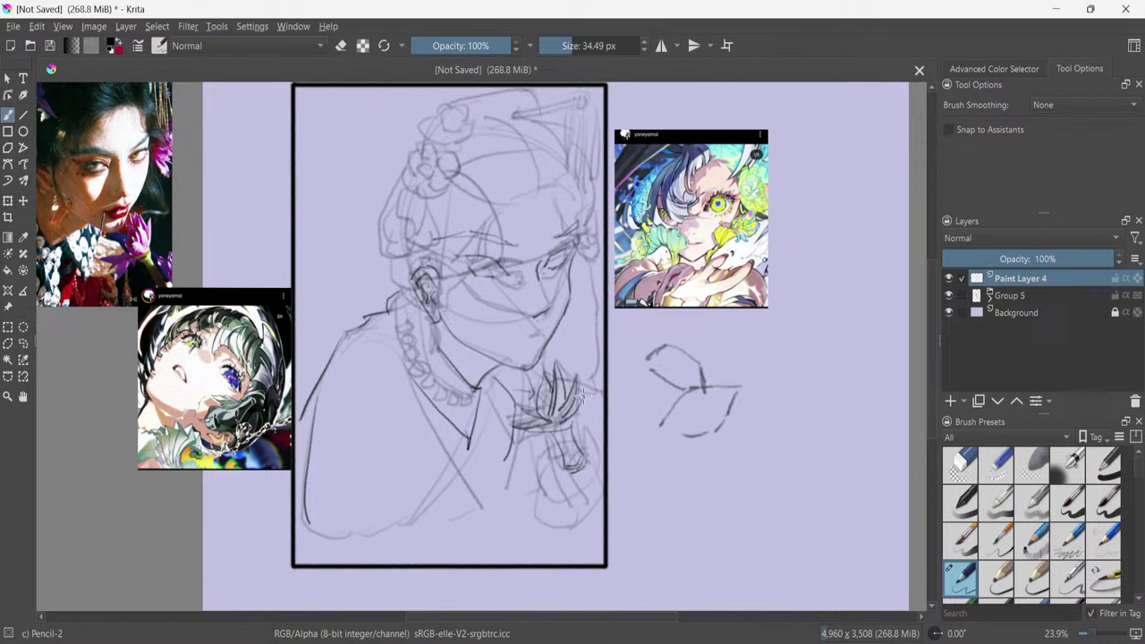
mouse_move(583, 395)
mouse_down()
mouse_move(567, 423)
mouse_move(542, 383)
mouse_up()
click(949, 295)
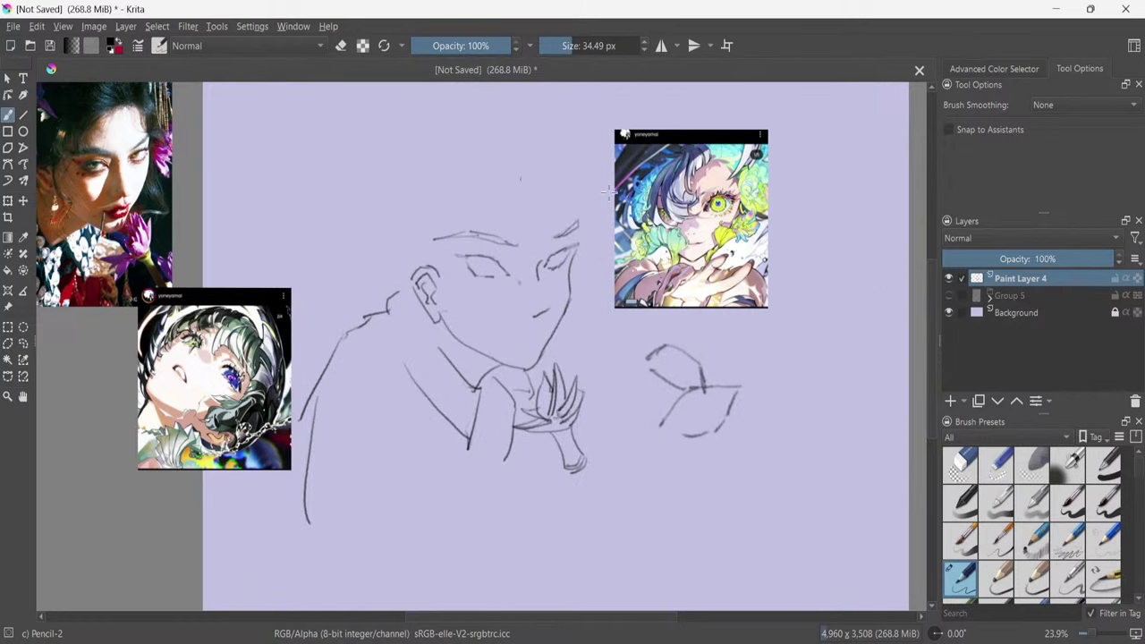
Show the rough sketch group and try to trace the hairline across the forehead and down past the ear.
click(950, 295)
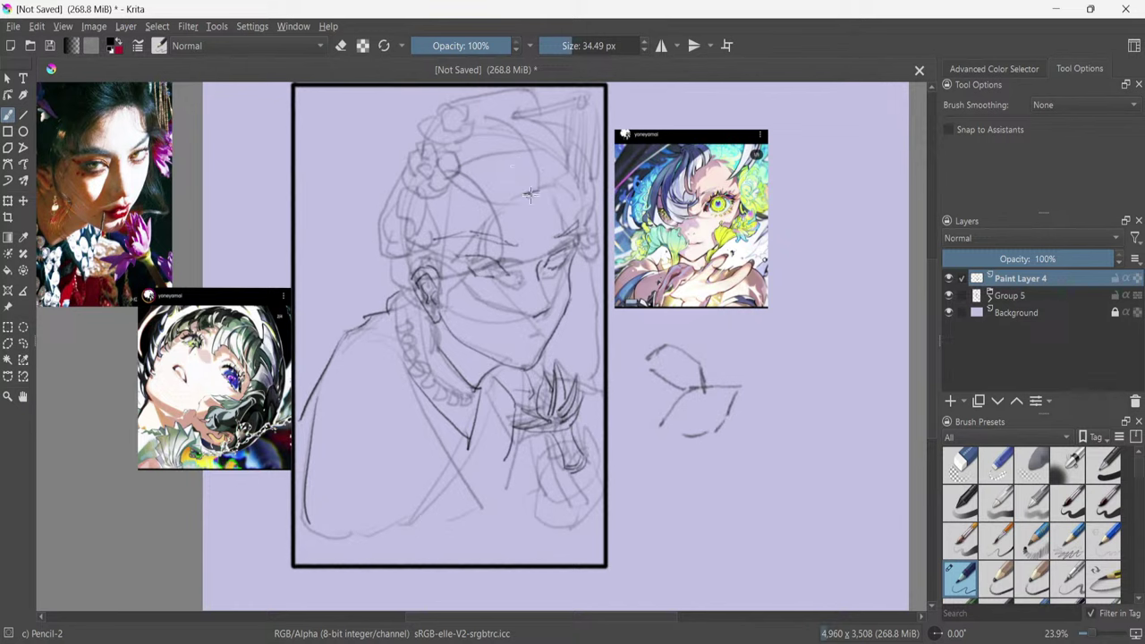
drag(520, 197, 504, 201)
mouse_move(517, 197)
mouse_down()
mouse_move(474, 244)
mouse_move(452, 307)
mouse_up()
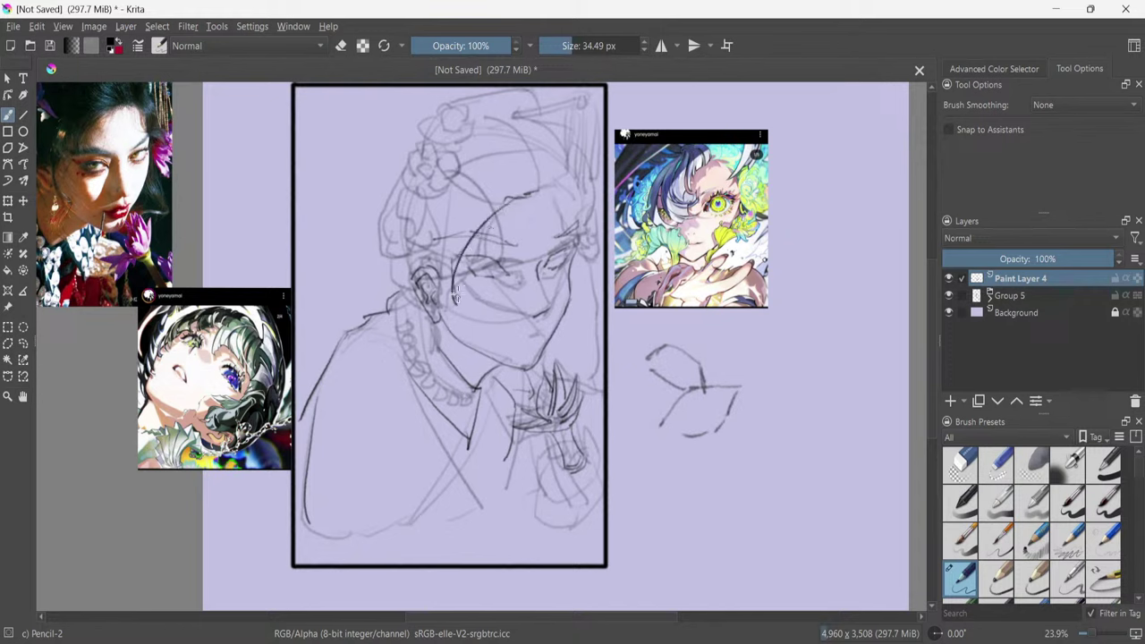
drag(452, 297, 445, 345)
mouse_move(447, 262)
mouse_down()
mouse_move(428, 283)
mouse_move(438, 270)
mouse_up()
drag(548, 192, 575, 204)
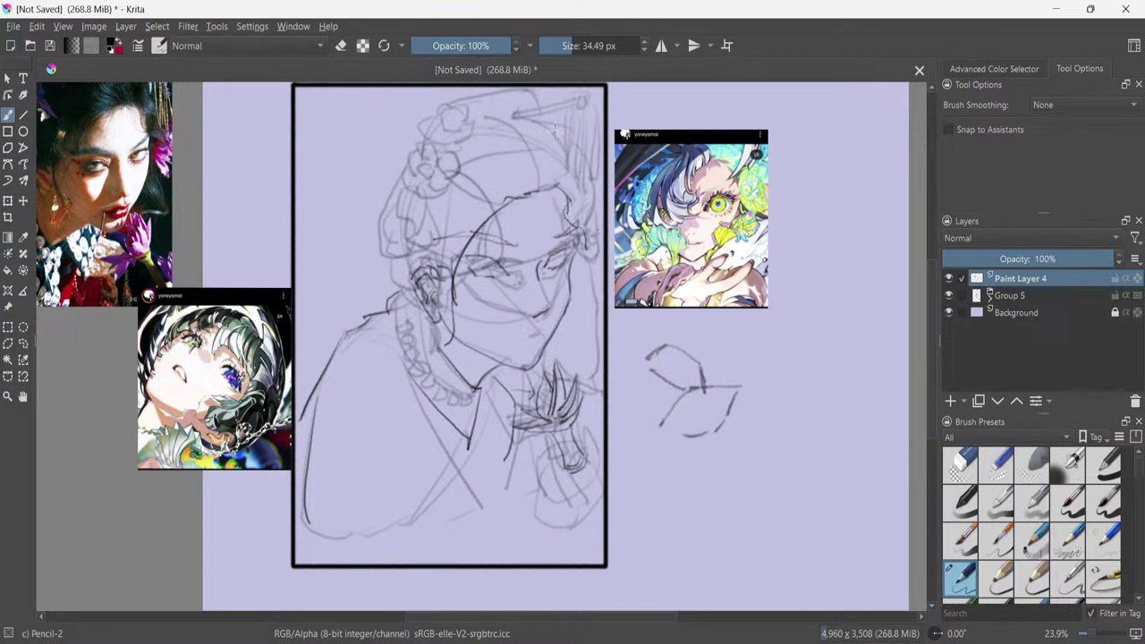
Try to draw the hair strands falling from the crown along the far side of the face.
drag(562, 129, 580, 219)
key(ctrl+z)
mouse_move(569, 135)
mouse_down()
mouse_move(593, 183)
mouse_move(587, 221)
mouse_up()
drag(574, 260, 568, 335)
drag(577, 255, 587, 369)
key(ctrl+z)
drag(578, 295, 597, 363)
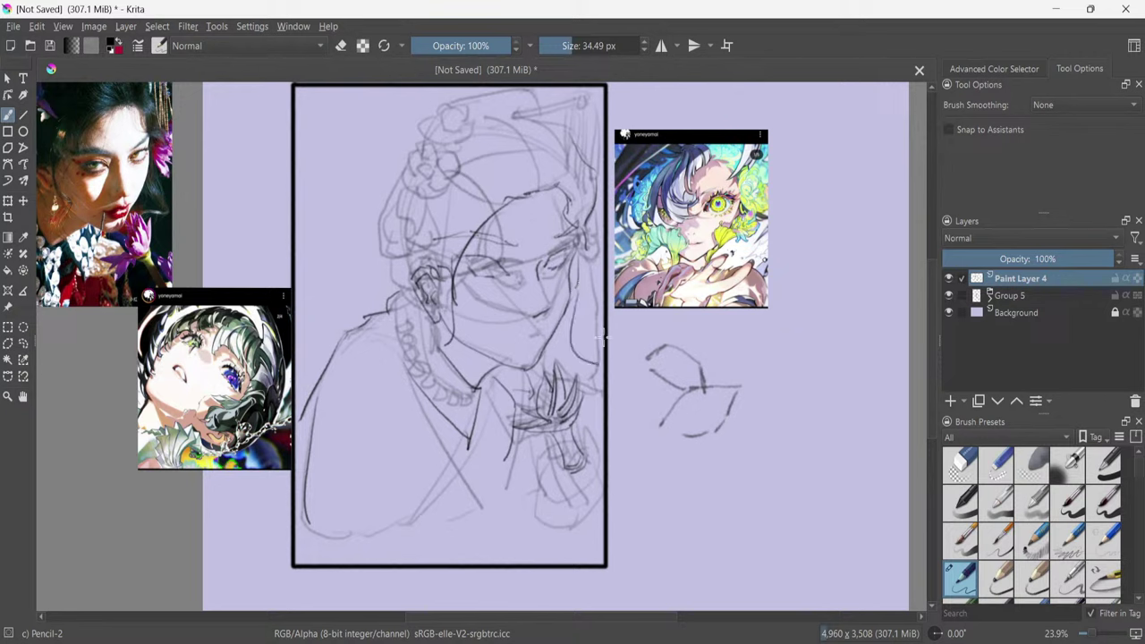
key(ctrl+z)
mouse_move(578, 286)
mouse_down()
mouse_move(570, 347)
mouse_move(603, 317)
mouse_move(598, 259)
mouse_move(599, 355)
mouse_move(587, 358)
mouse_move(600, 374)
mouse_move(591, 276)
mouse_move(598, 378)
mouse_up()
key(ctrl+z)
key(ctrl+z)
key(ctrl+z)
mouse_move(592, 268)
mouse_down()
mouse_move(601, 354)
mouse_move(596, 400)
mouse_up()
key(ctrl+z)
mouse_move(595, 260)
mouse_down()
mouse_move(602, 349)
mouse_move(598, 383)
mouse_up()
Undo the hairline and far-side strand strokes, and hide the rough sketch group.
click(950, 297)
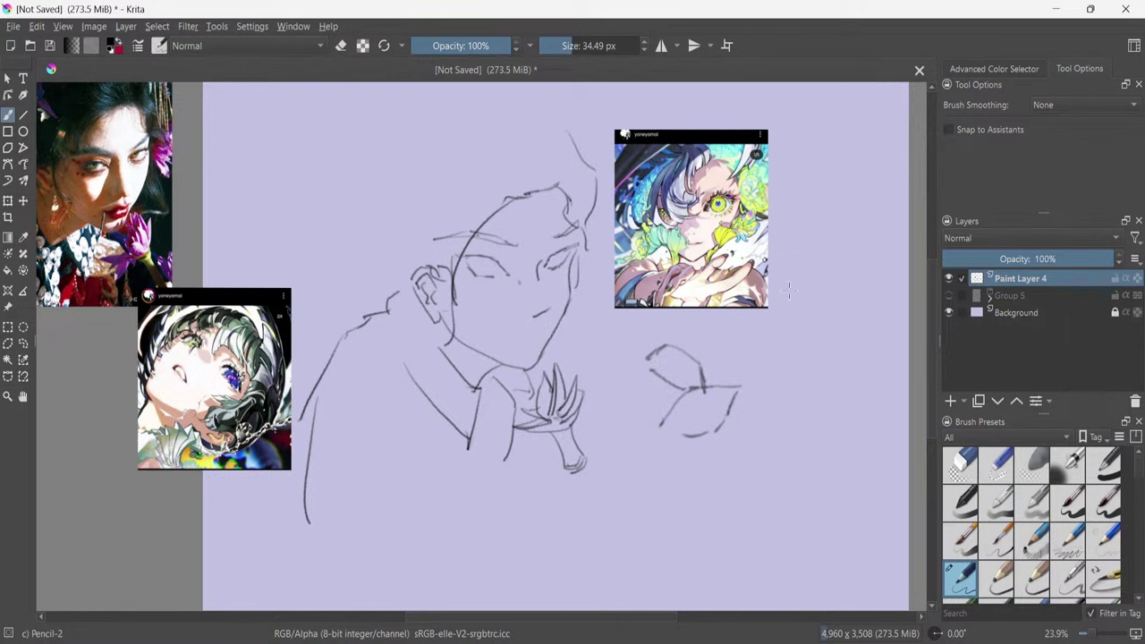
key(ctrl+z)
key(ctrl+z)
key(ctrl+z)
key(ctrl+z)
key(ctrl+z)
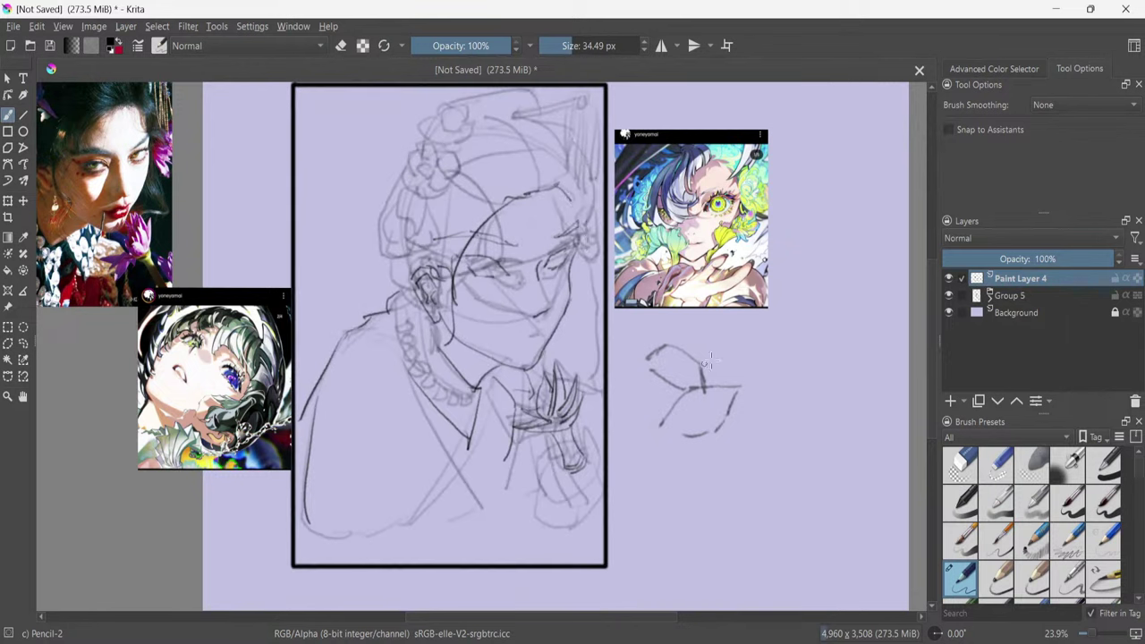
key(ctrl+z)
key(ctrl+z)
key(ctrl+z)
key(ctrl+z)
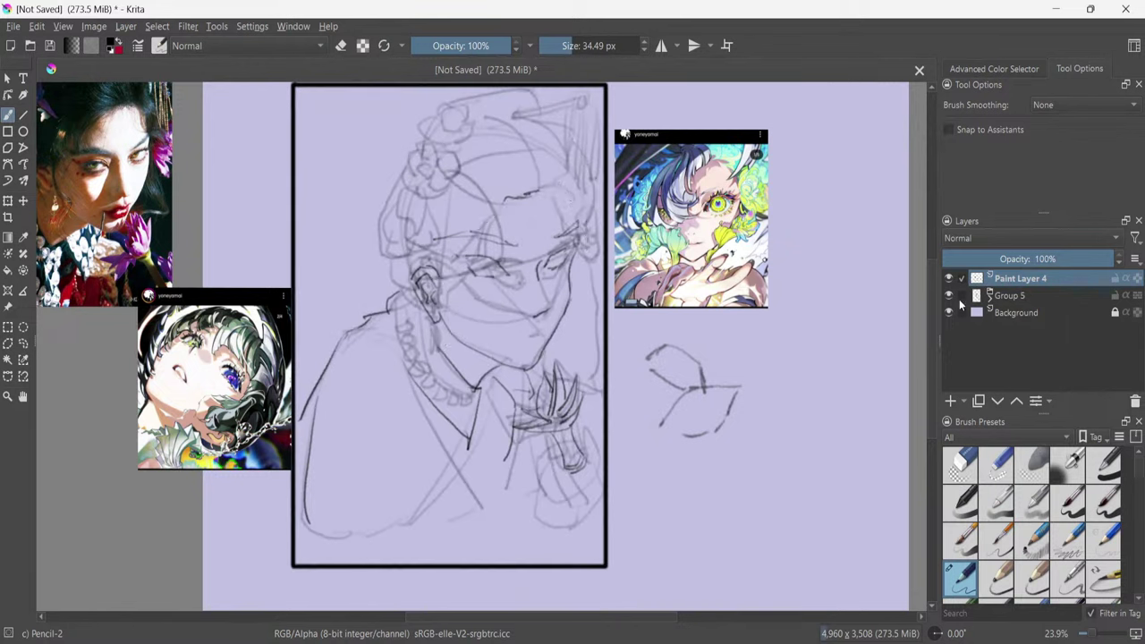
click(949, 296)
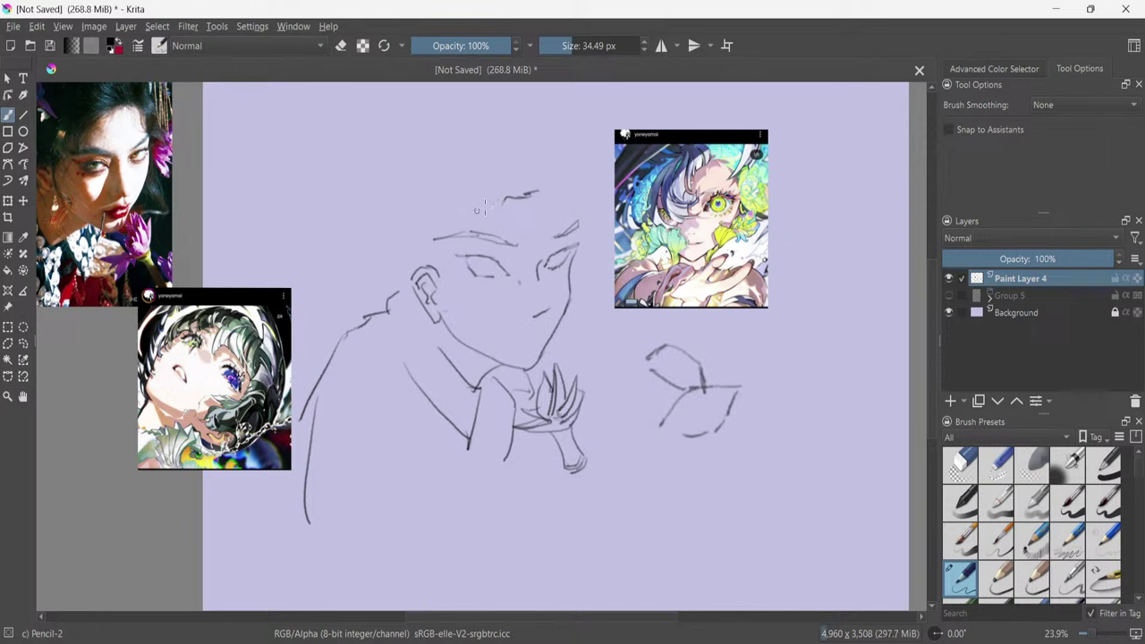
key(ctrl+z)
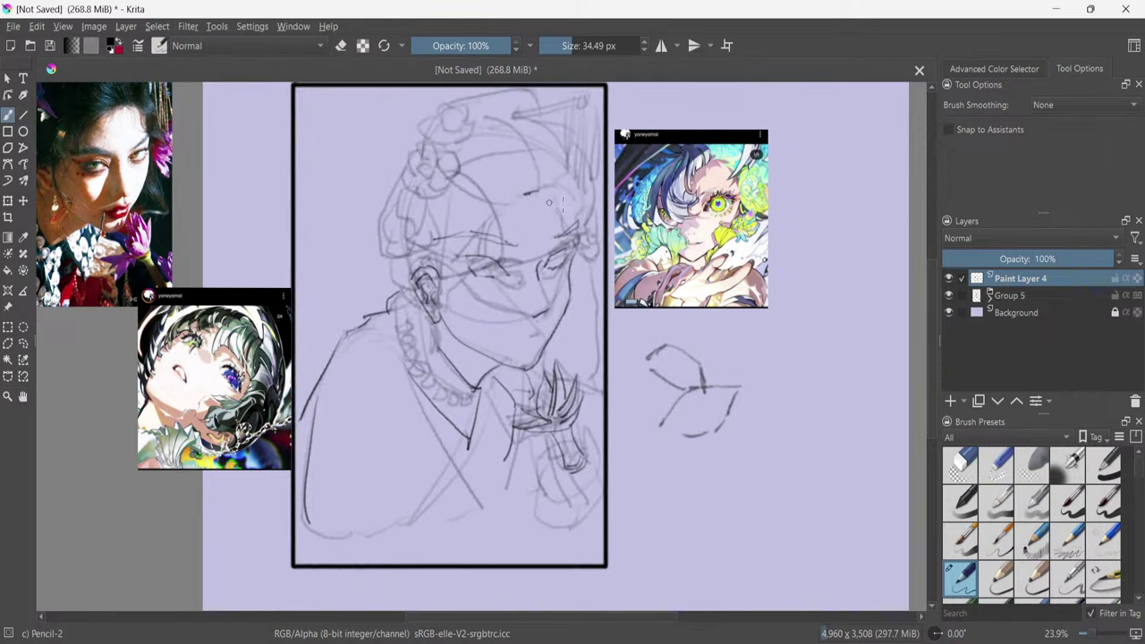
click(950, 296)
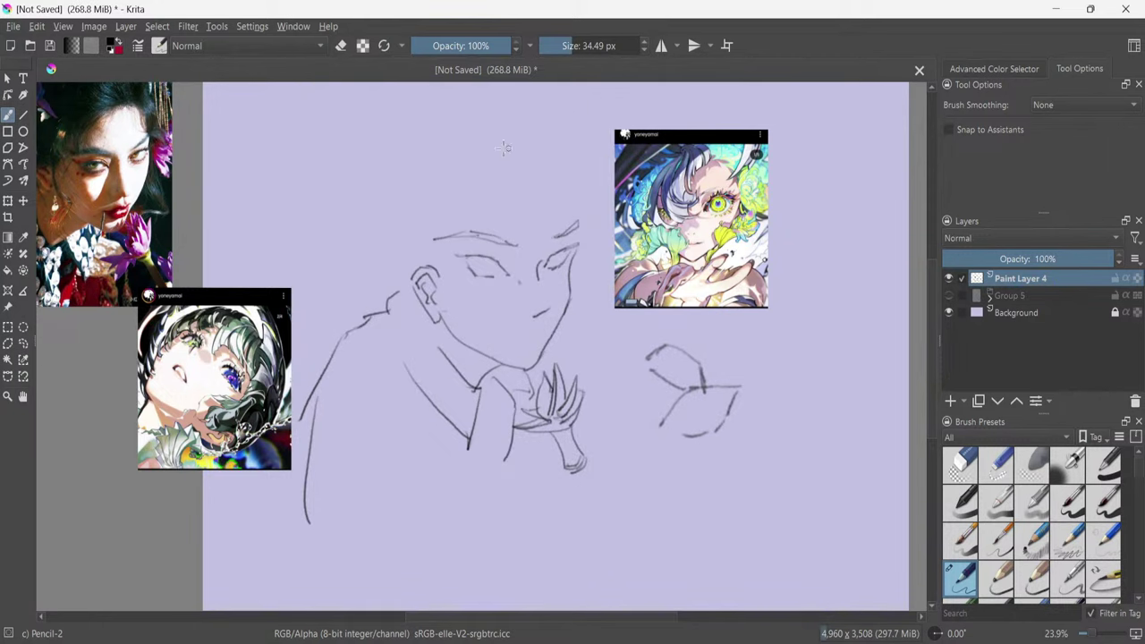
Draw the near hairline freehand from the top of the forehead down the temple to the jaw in front of the ear.
mouse_move(512, 184)
mouse_down()
mouse_move(469, 204)
mouse_move(479, 196)
mouse_move(438, 267)
mouse_up()
key(ctrl+z)
key(ctrl+z)
drag(480, 196, 438, 276)
drag(456, 226, 432, 275)
drag(452, 227, 446, 290)
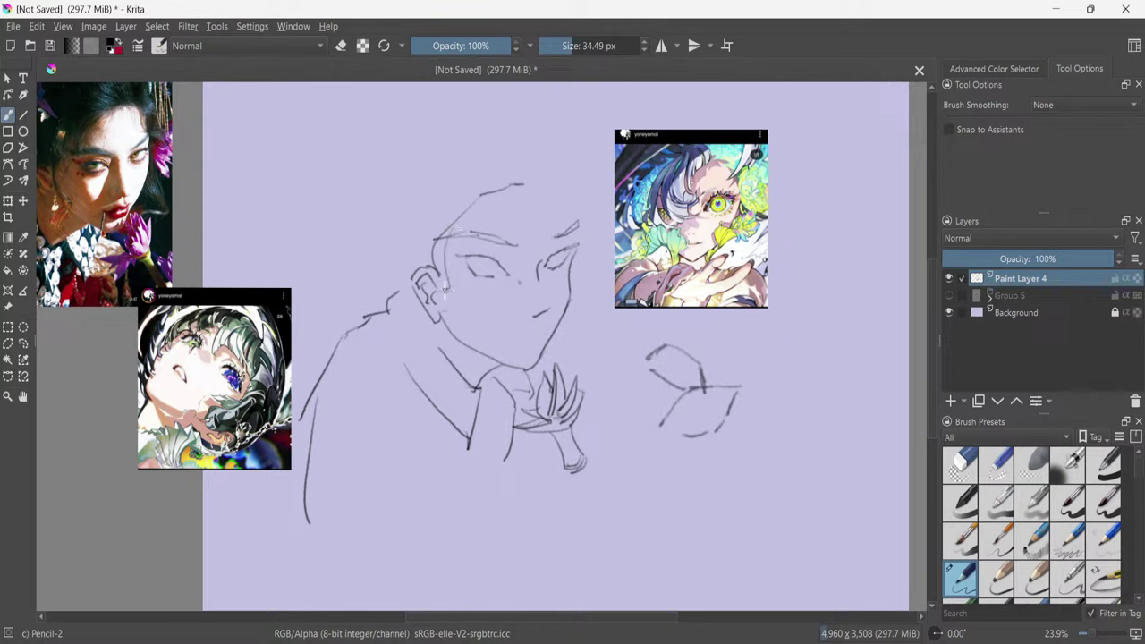
drag(448, 242, 439, 353)
Draw the far hair lock curving from the parting over the forehead and down beside the far temple.
mouse_move(528, 186)
mouse_down()
mouse_move(575, 234)
mouse_move(529, 187)
mouse_move(581, 237)
mouse_up()
key(ctrl+z)
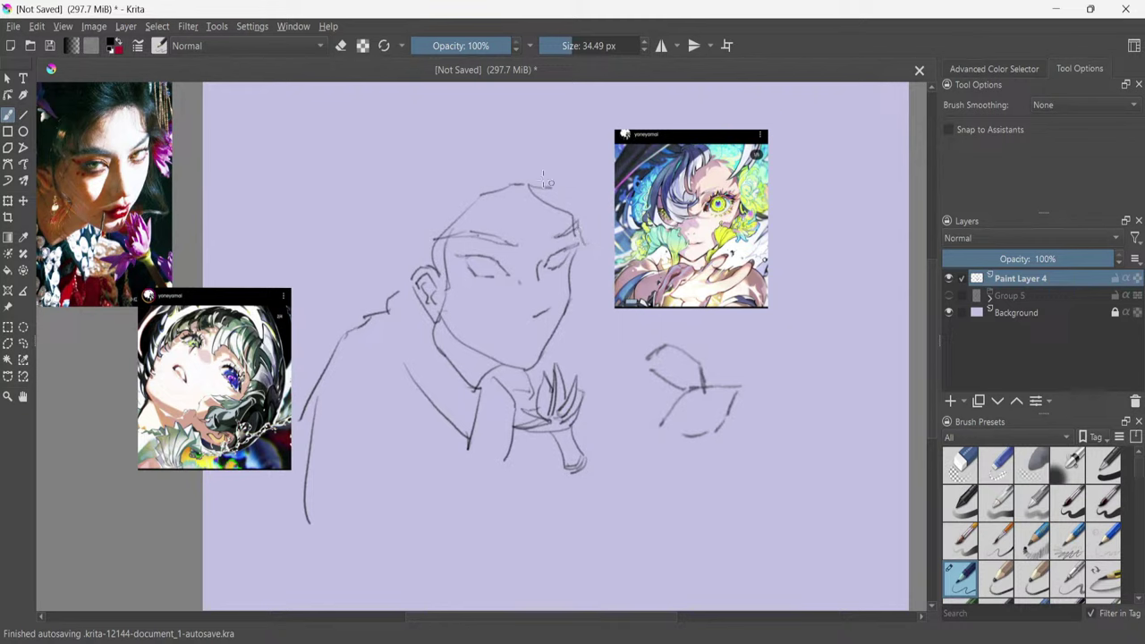
mouse_move(535, 177)
mouse_down()
mouse_move(589, 197)
mouse_move(598, 224)
mouse_move(589, 273)
mouse_up()
drag(598, 225, 586, 286)
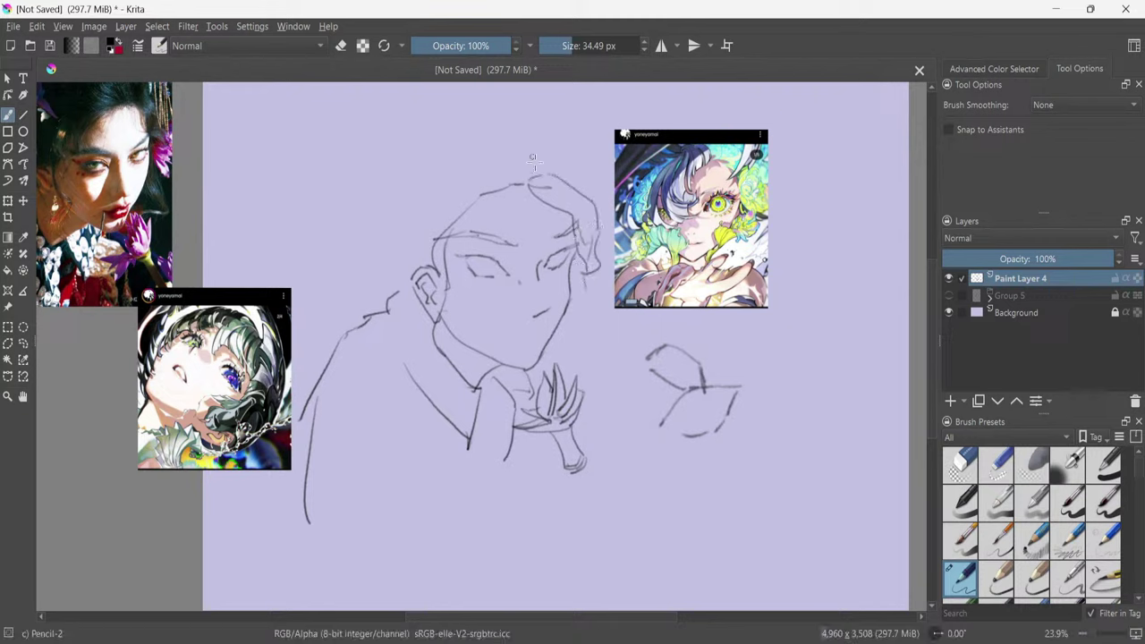
drag(537, 160, 538, 172)
drag(532, 128, 462, 124)
key(ctrl+z)
Show the rough sketch group and shift it slightly with the Transform tool.
click(949, 295)
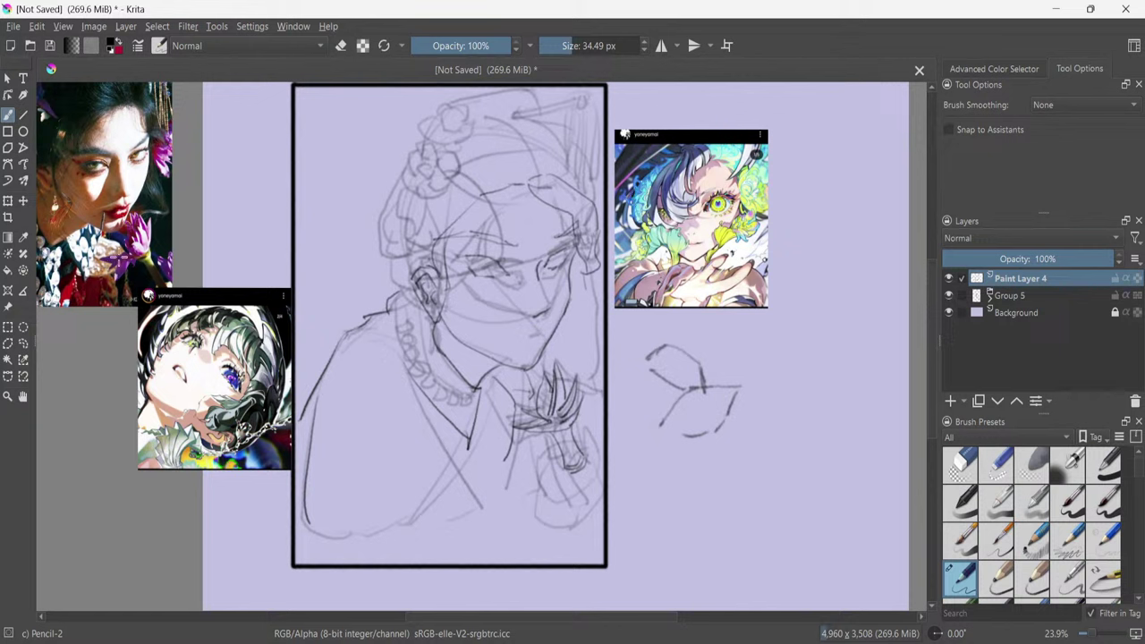
click(1009, 297)
key(ctrl+t)
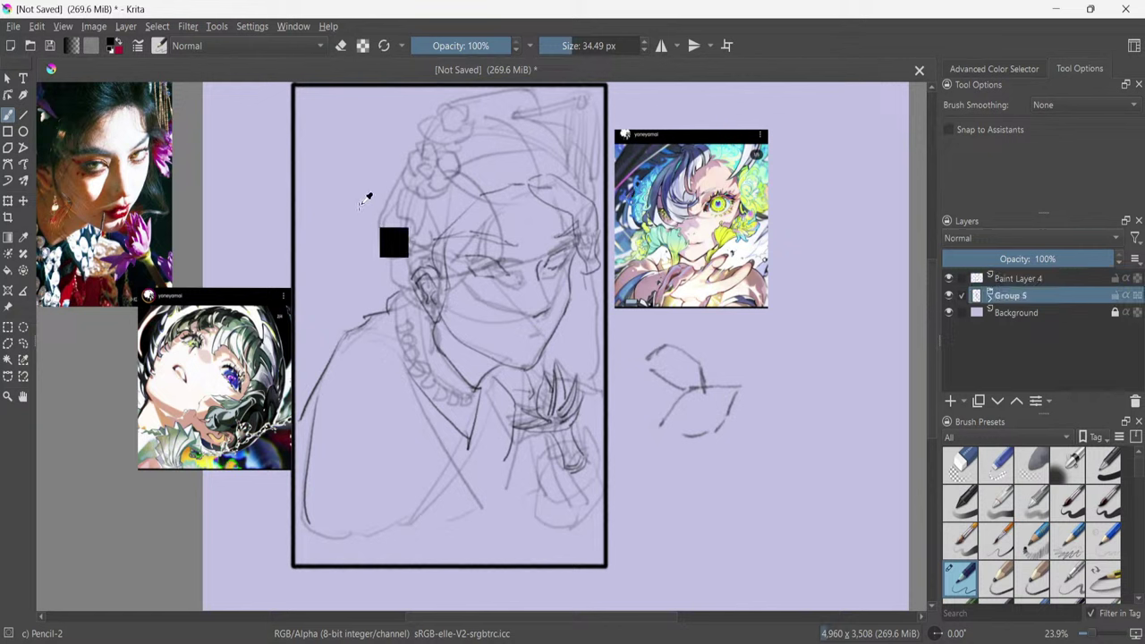
mouse_move(420, 211)
mouse_down()
mouse_move(371, 221)
mouse_move(389, 179)
mouse_move(447, 224)
mouse_move(433, 215)
mouse_up()
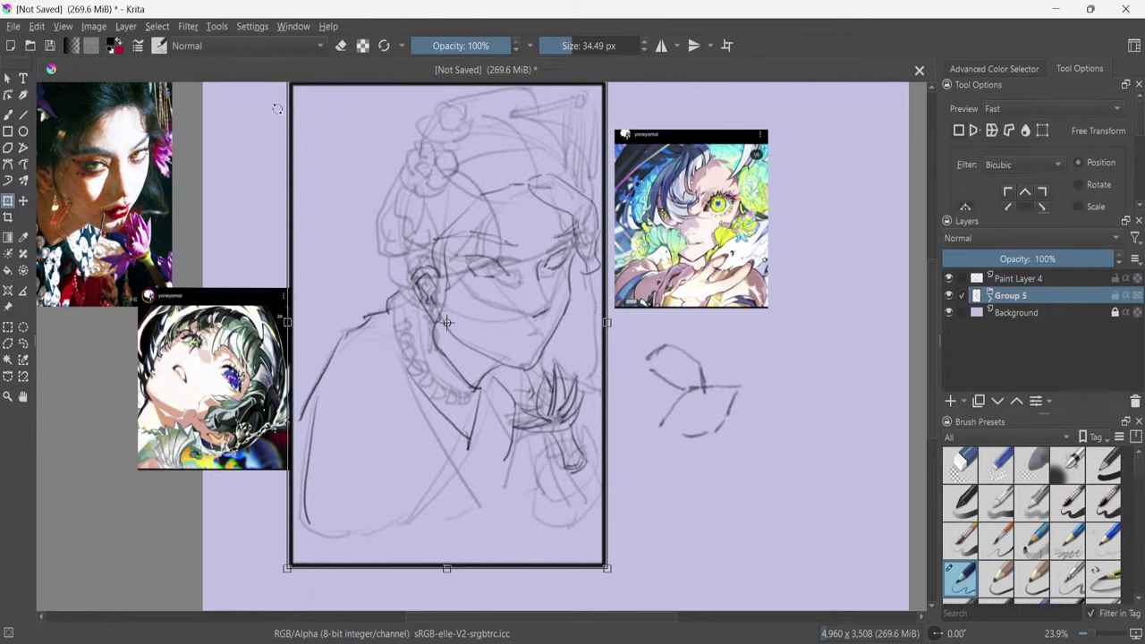
Expand Group 5, move the frame's Paint Layer 2 out of it to just above the background, and reselect the group.
click(989, 298)
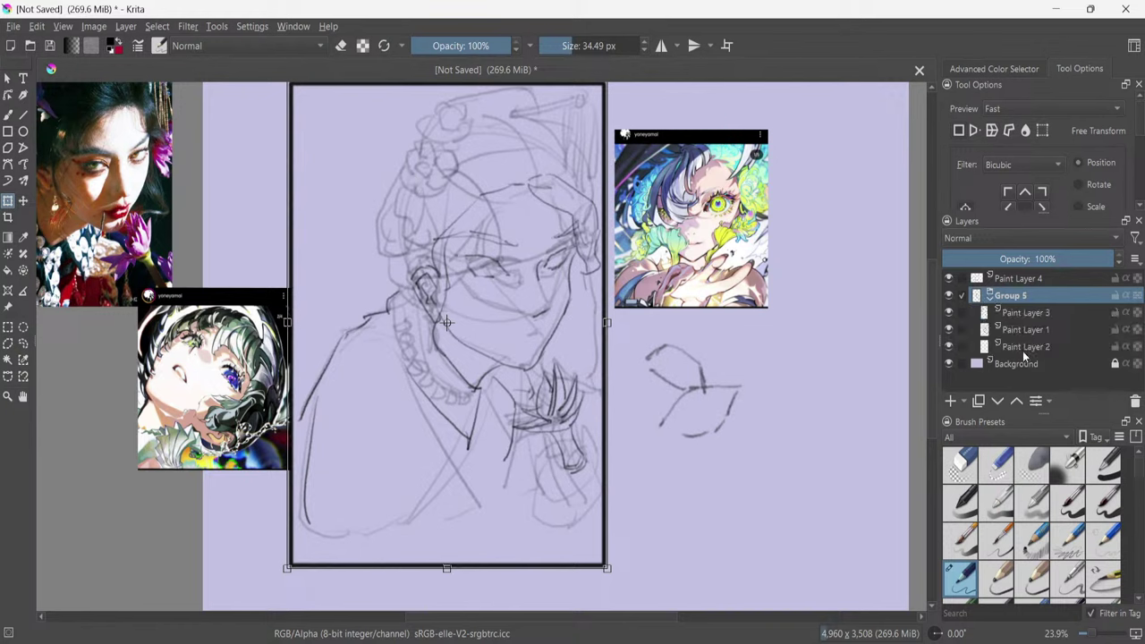
mouse_move(1029, 354)
mouse_down()
mouse_move(1033, 367)
mouse_move(1012, 349)
mouse_up()
click(988, 298)
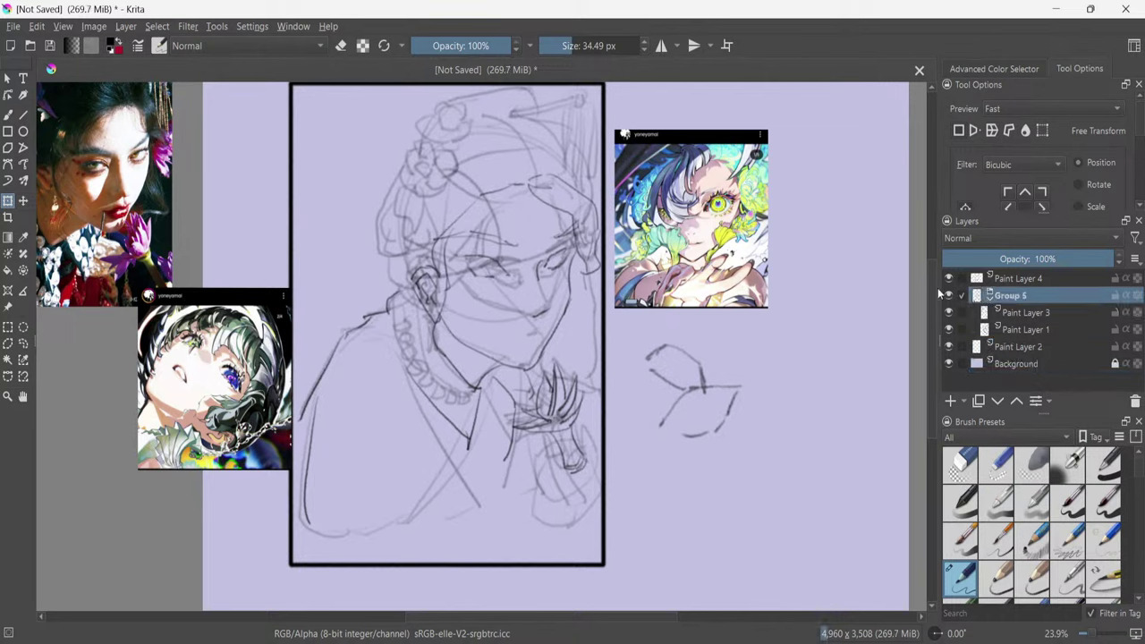
Enlarge the rough sketch group and shift it left behind the line art, then collapse it and select Paint Layer 4.
drag(526, 258, 511, 259)
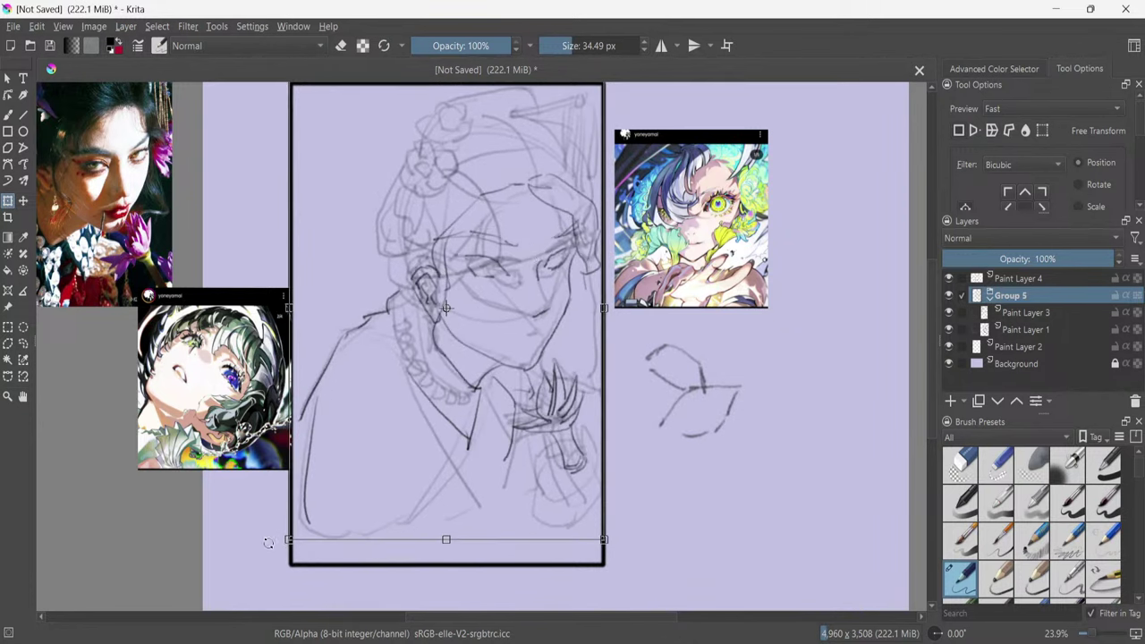
drag(289, 540, 264, 564)
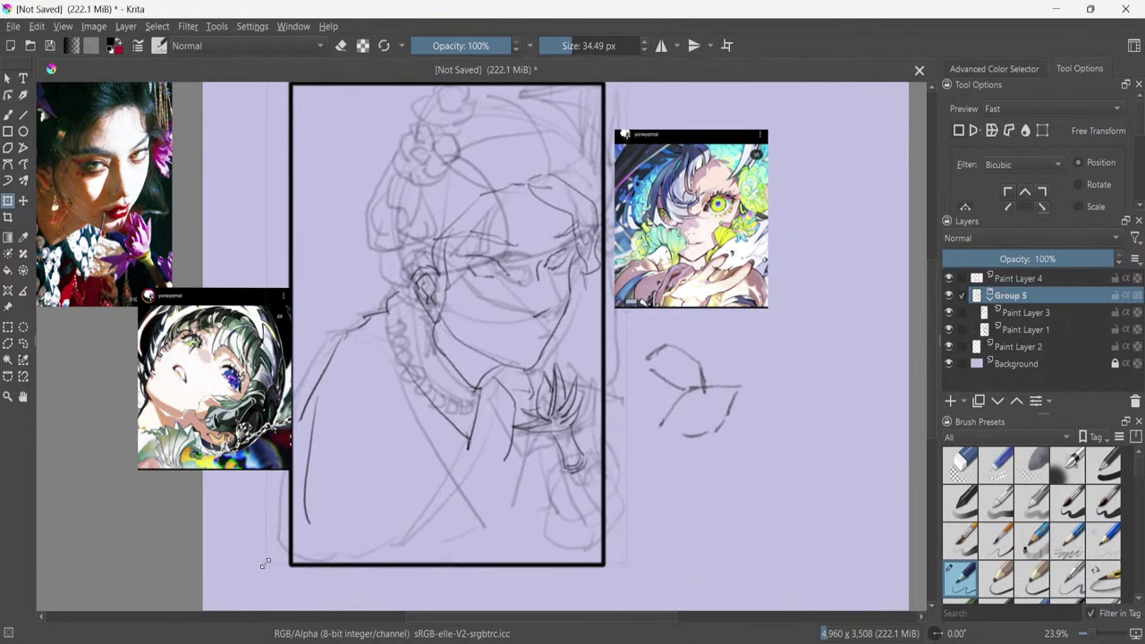
drag(621, 478, 555, 475)
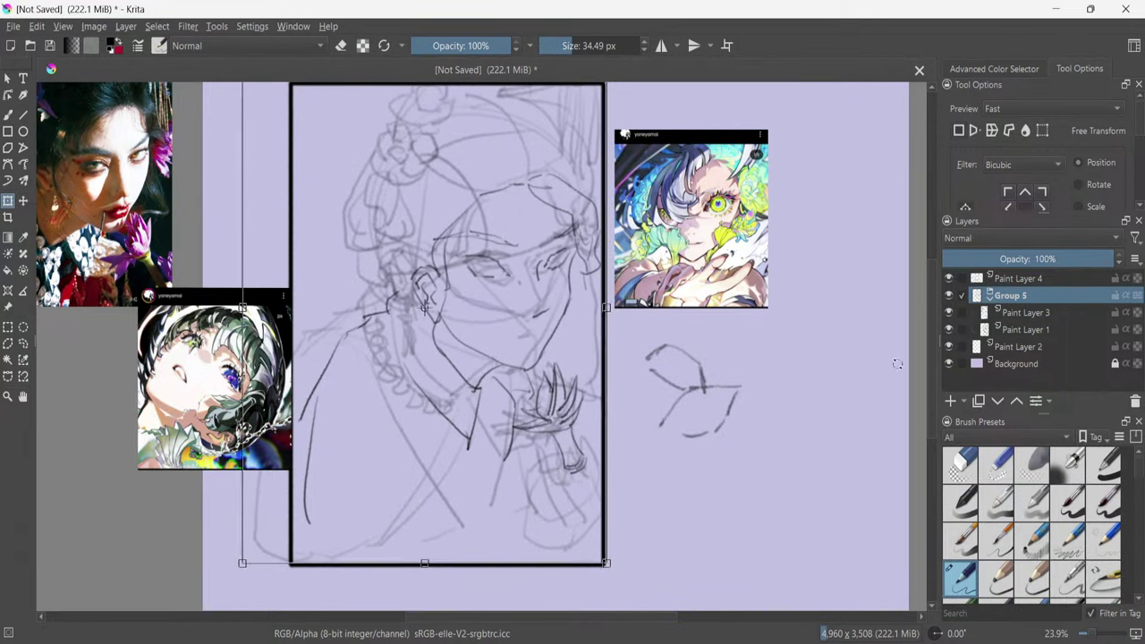
click(990, 296)
click(1004, 283)
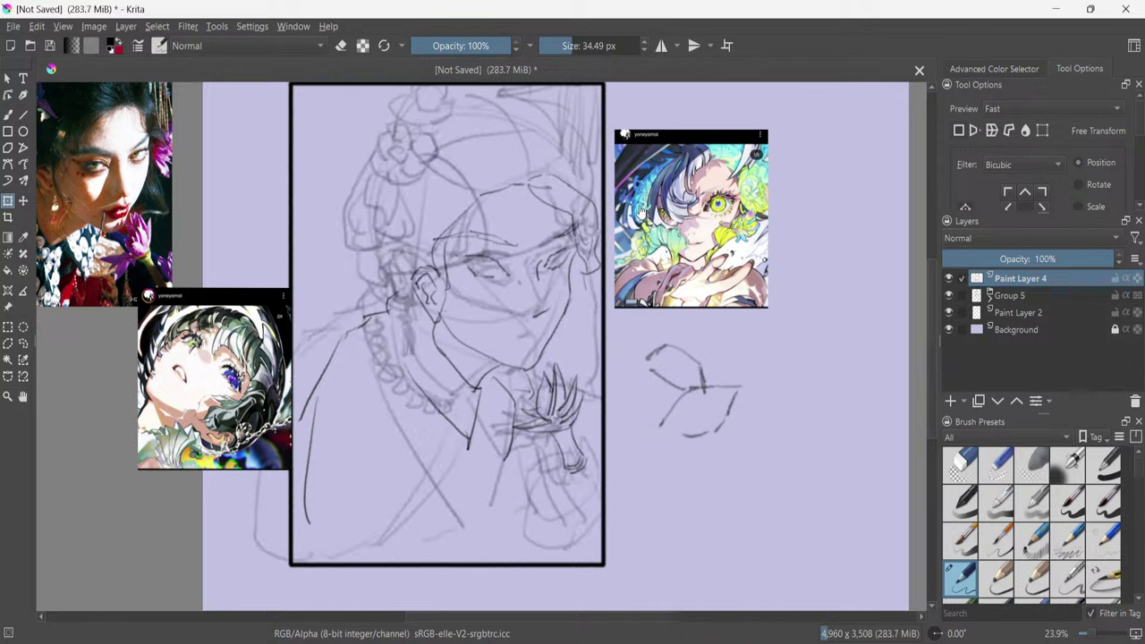
Switch to the brush and trace the near hair strand from the forehead down in front of the ear.
key(b)
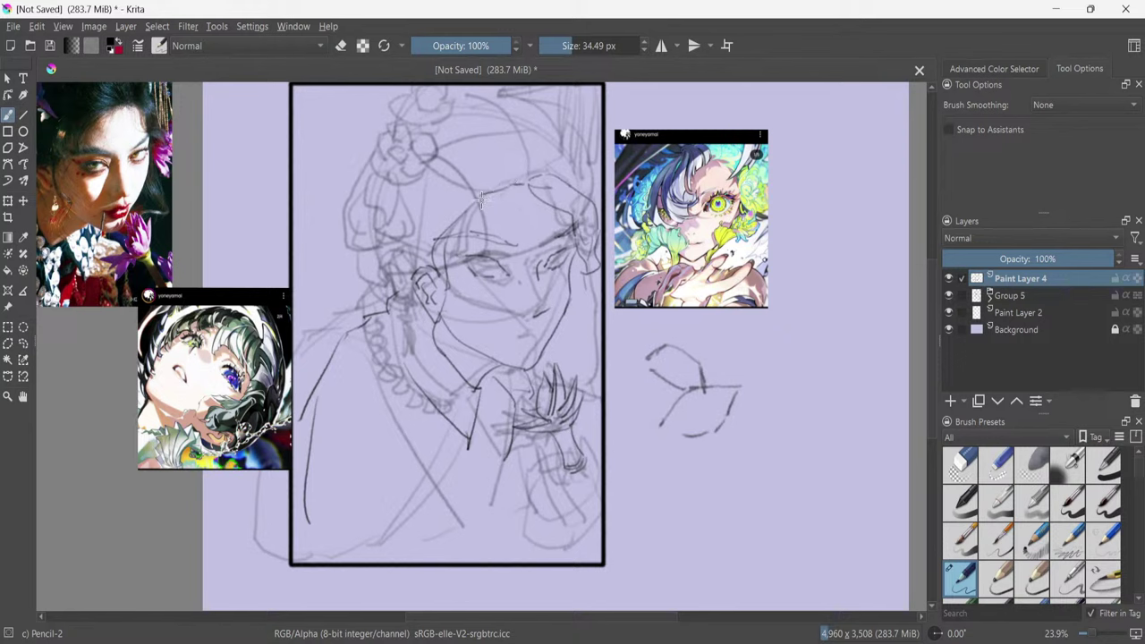
mouse_move(483, 197)
mouse_down()
mouse_move(462, 220)
mouse_move(484, 199)
mouse_move(455, 253)
mouse_move(458, 226)
mouse_move(435, 290)
mouse_up()
key(ctrl+z)
drag(463, 224, 443, 316)
drag(448, 257, 439, 335)
key(ctrl+z)
key(ctrl+z)
drag(451, 250, 436, 327)
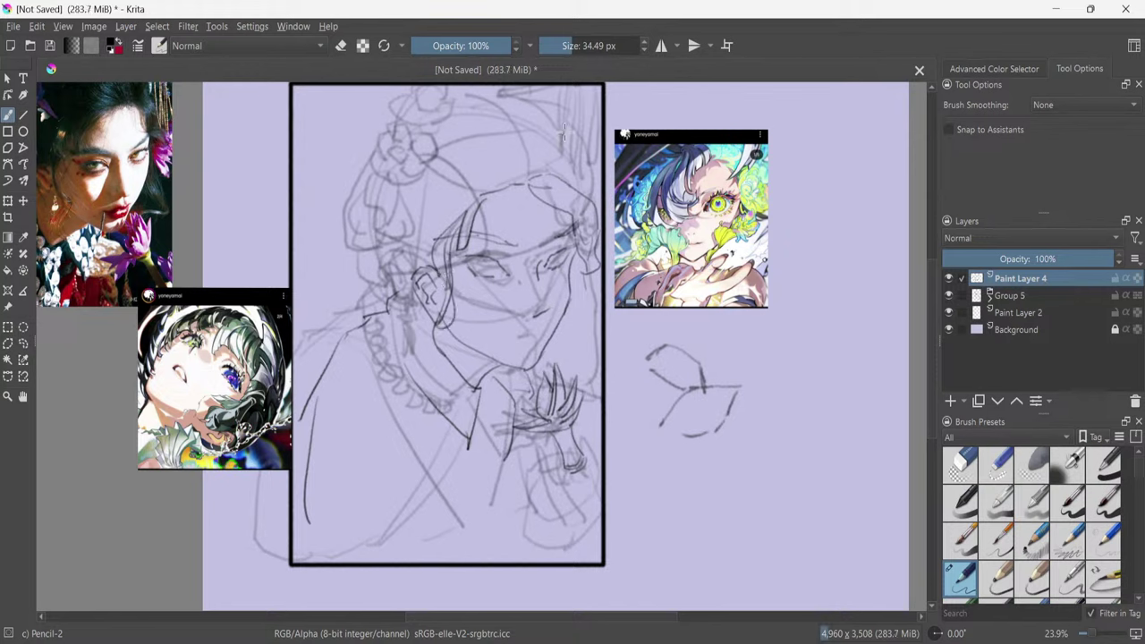
Draw the long hair strand falling from the crown along the far side of the face to below the chin.
key(ctrl+z)
drag(569, 135, 594, 231)
mouse_move(563, 319)
mouse_down()
mouse_move(560, 365)
mouse_move(578, 369)
mouse_move(562, 315)
mouse_move(560, 360)
mouse_move(590, 374)
mouse_up()
key(ctrl+z)
Trace the vertical strands of the hanging hair ornament in the frame's upper right corner.
drag(557, 149, 565, 108)
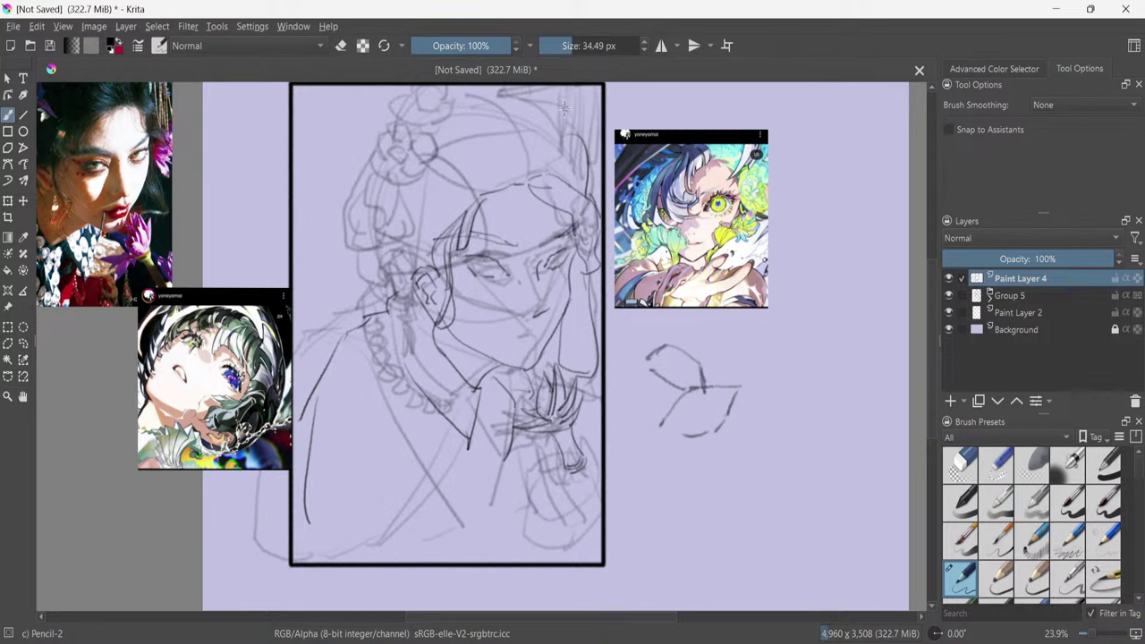
mouse_move(564, 164)
mouse_down()
mouse_move(564, 98)
mouse_move(570, 161)
mouse_move(569, 97)
mouse_move(577, 158)
mouse_up()
key(ctrl+z)
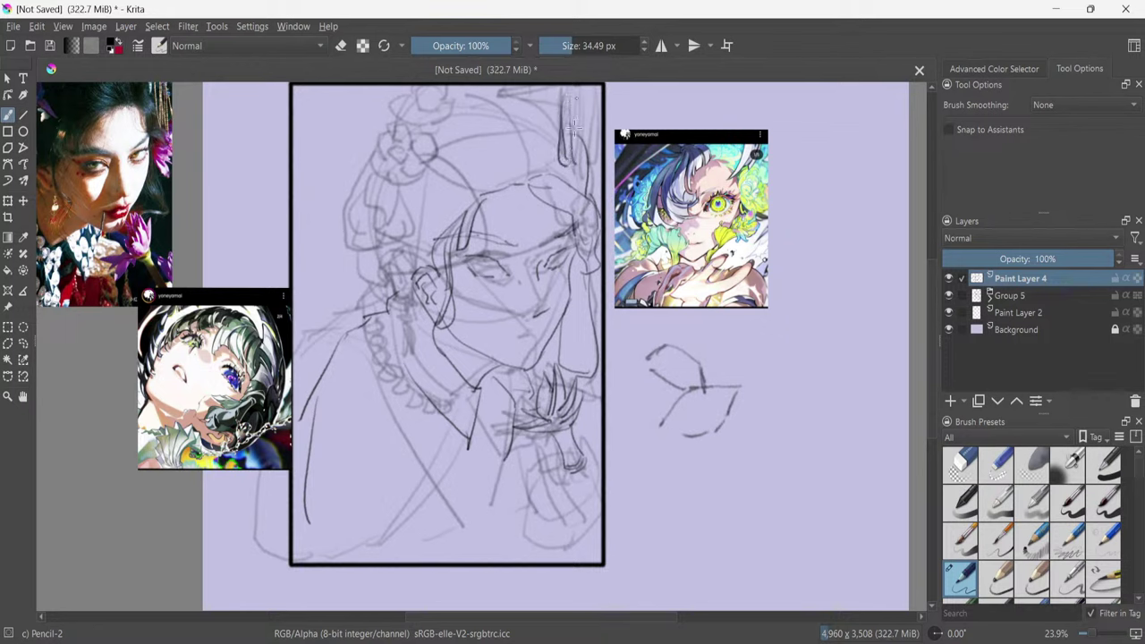
drag(576, 98, 584, 165)
key(ctrl+z)
key(ctrl+z)
key(ctrl+z)
drag(579, 111, 591, 156)
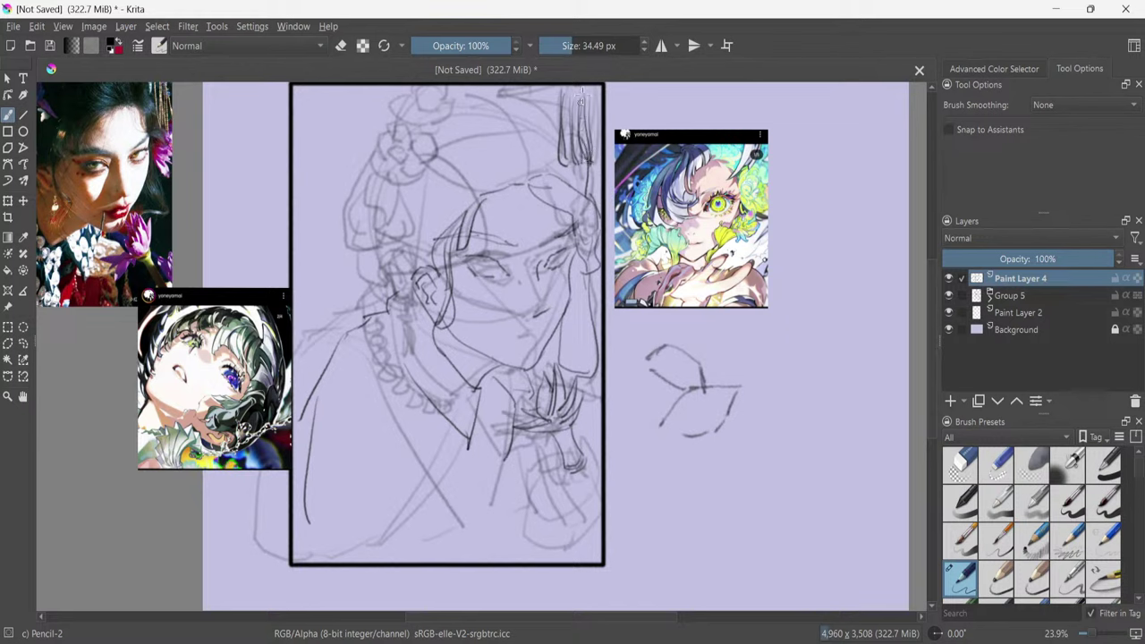
Draw the ornament's horizontal bar and the curve of the top of the head.
mouse_move(587, 81)
mouse_down()
mouse_move(517, 102)
mouse_move(594, 91)
mouse_move(514, 101)
mouse_move(559, 112)
mouse_move(463, 90)
mouse_move(429, 107)
mouse_move(501, 91)
mouse_move(472, 90)
mouse_up()
key(ctrl+z)
key(ctrl+z)
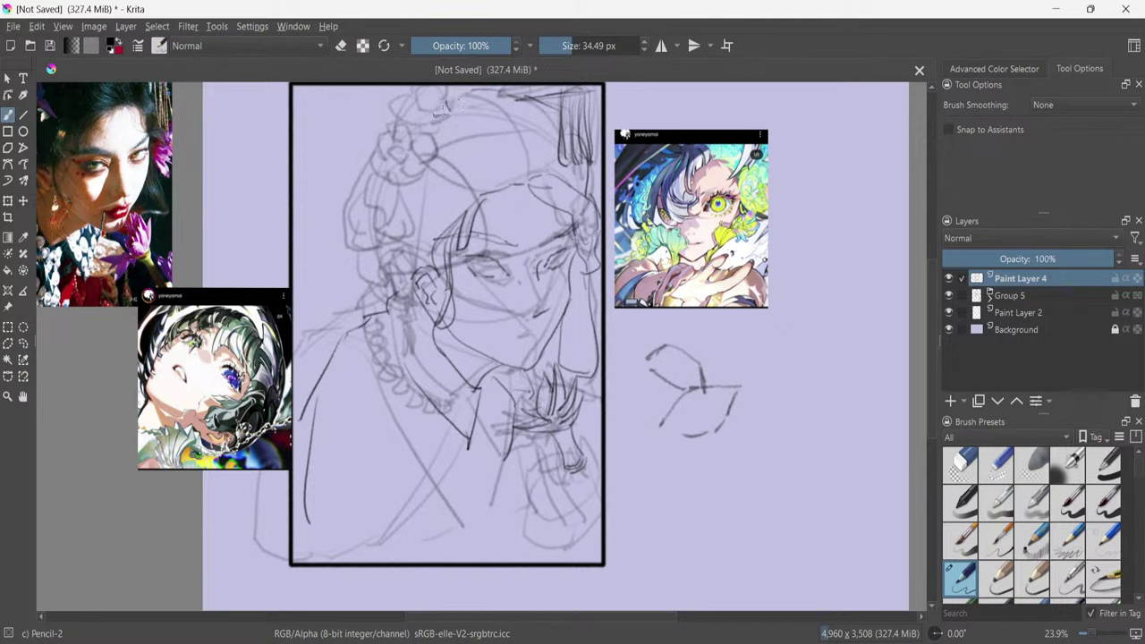
Trace the rounded petals of the two upper flowers in the hair.
drag(405, 96, 413, 112)
mouse_move(414, 97)
mouse_down()
mouse_move(421, 164)
mouse_move(427, 134)
mouse_move(419, 167)
mouse_move(399, 161)
mouse_move(410, 175)
mouse_move(423, 167)
mouse_move(403, 166)
mouse_move(411, 182)
mouse_move(394, 178)
mouse_move(417, 167)
mouse_move(391, 170)
mouse_move(411, 171)
mouse_move(420, 137)
mouse_move(404, 154)
mouse_move(413, 147)
mouse_move(398, 128)
mouse_move(406, 152)
mouse_move(410, 141)
mouse_move(388, 136)
mouse_move(400, 157)
mouse_move(413, 126)
mouse_move(390, 159)
mouse_up()
key(ctrl+z)
key(ctrl+z)
key(ctrl+z)
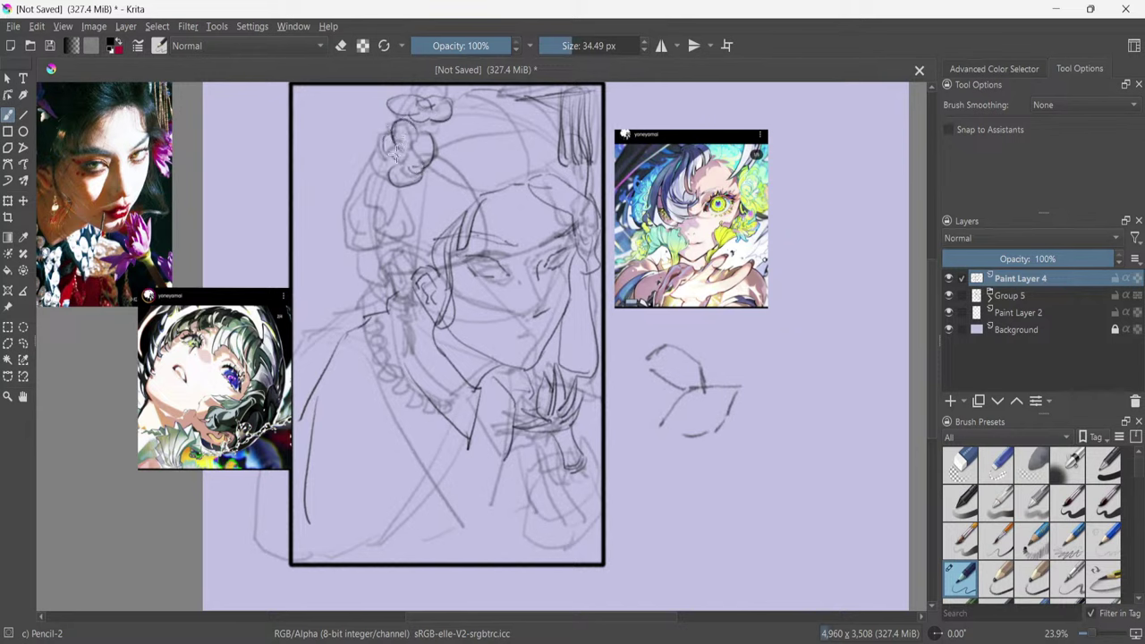
key(ctrl+z)
Open the advanced color selector and check the line art with the rough sketch group hidden and shown again.
ctrl+click(395, 143)
click(1004, 69)
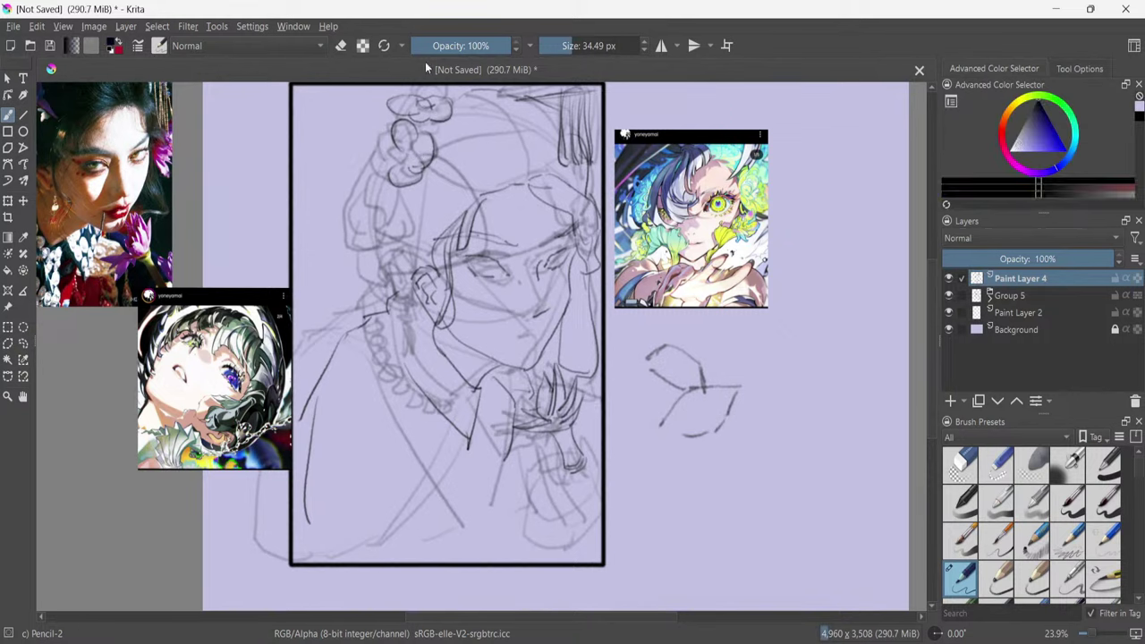
click(950, 295)
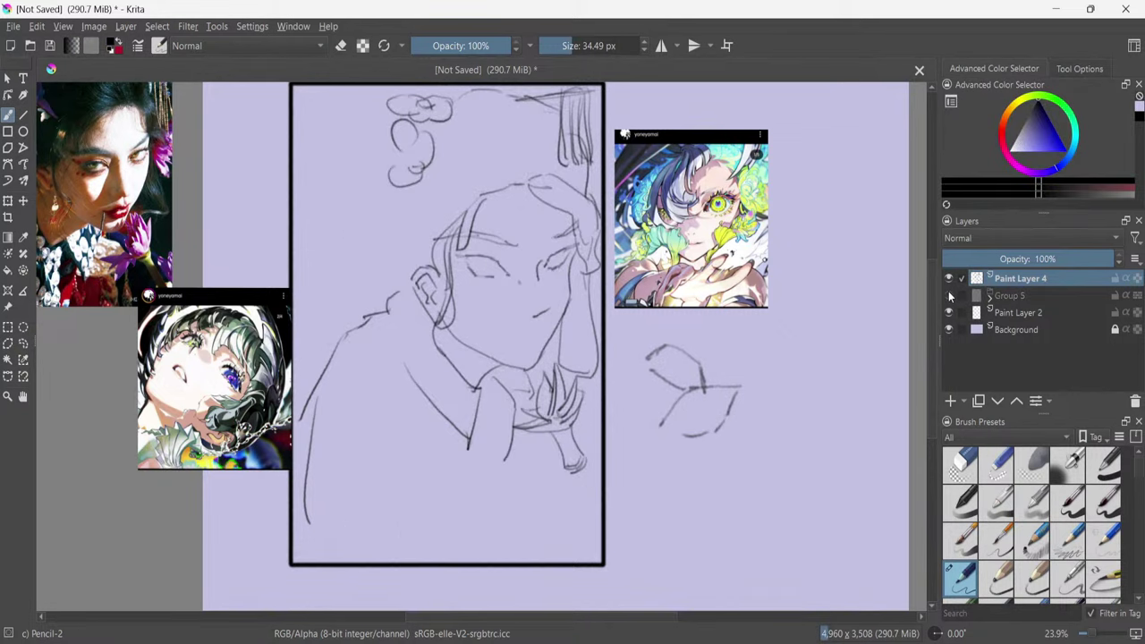
click(950, 295)
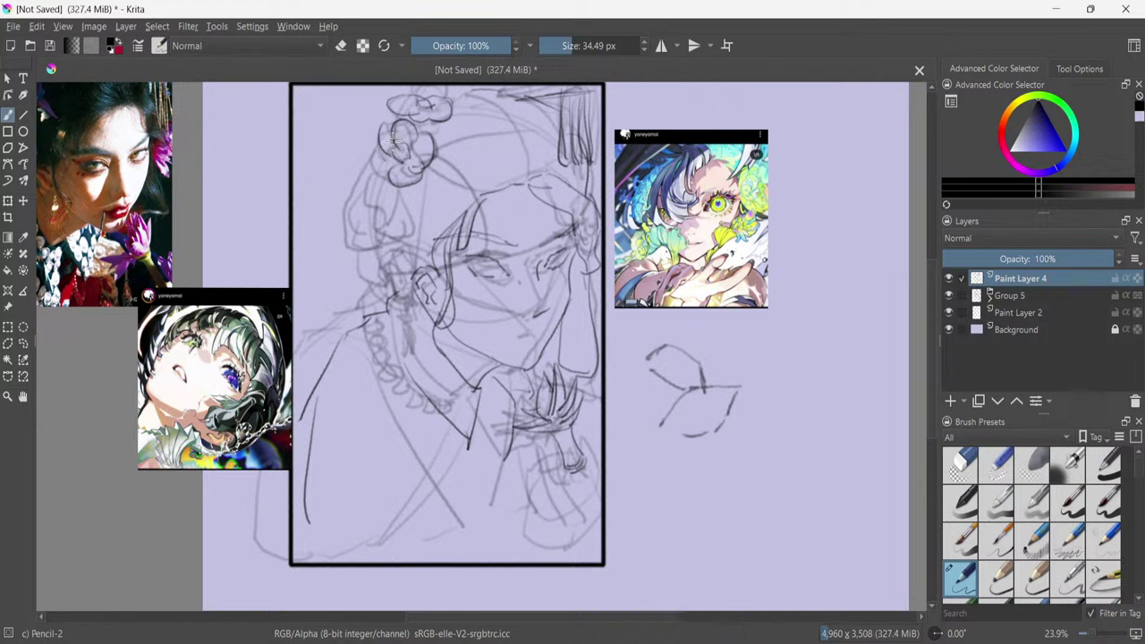
Complete the middle hair flower's petals and trace the lower flower behind the ear.
key(ctrl+z)
mouse_move(392, 132)
mouse_down()
mouse_move(377, 161)
mouse_move(393, 180)
mouse_up()
mouse_move(367, 188)
mouse_down()
mouse_move(388, 225)
mouse_move(396, 201)
mouse_move(406, 223)
mouse_move(381, 237)
mouse_move(396, 237)
mouse_move(381, 237)
mouse_move(367, 188)
mouse_move(358, 225)
mouse_move(373, 221)
mouse_move(365, 192)
mouse_move(373, 248)
mouse_up()
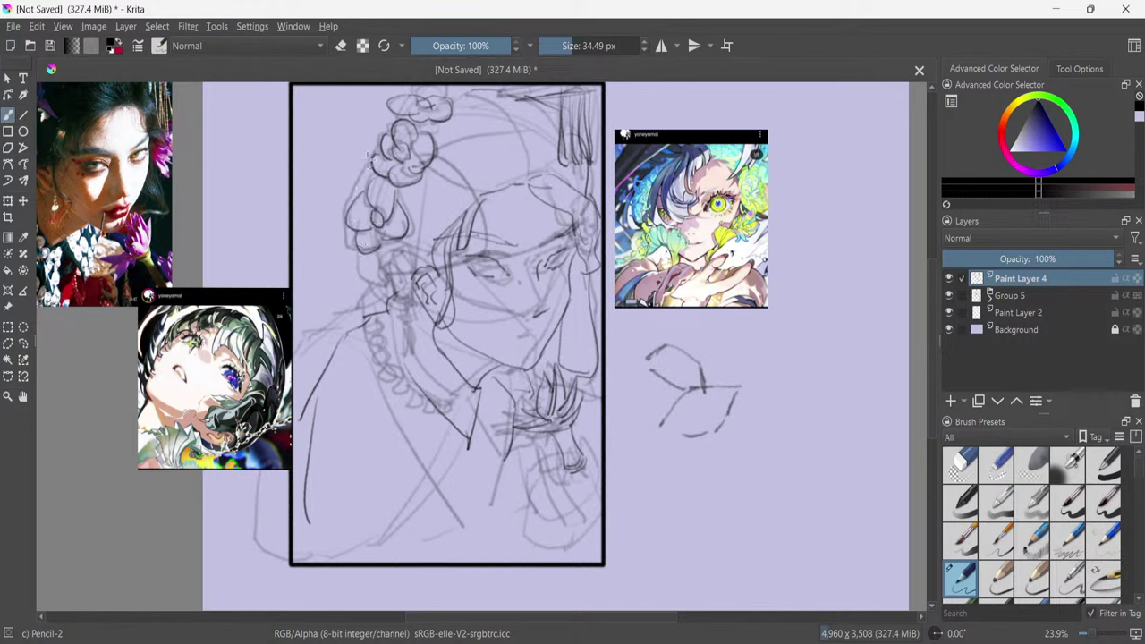
Trace the outer edge of the hair behind the flowers down the nape to the shoulder, and hide the rough sketch group.
mouse_move(374, 146)
mouse_down()
mouse_move(352, 177)
mouse_move(338, 237)
mouse_move(352, 240)
mouse_move(341, 255)
mouse_move(378, 291)
mouse_move(372, 355)
mouse_move(386, 340)
mouse_move(357, 383)
mouse_up()
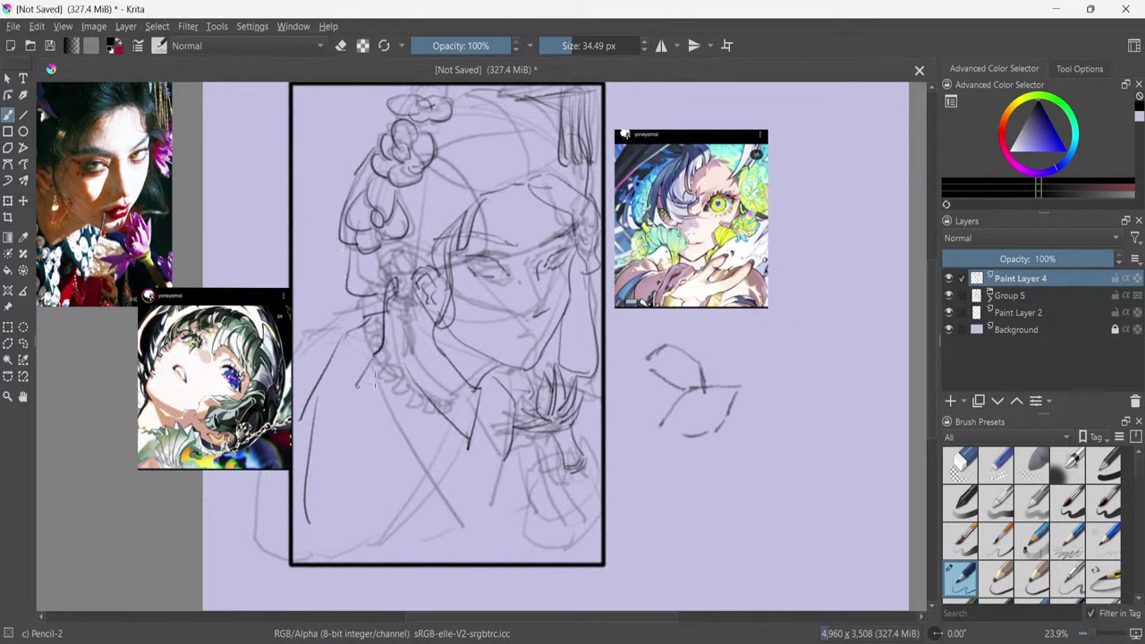
click(948, 296)
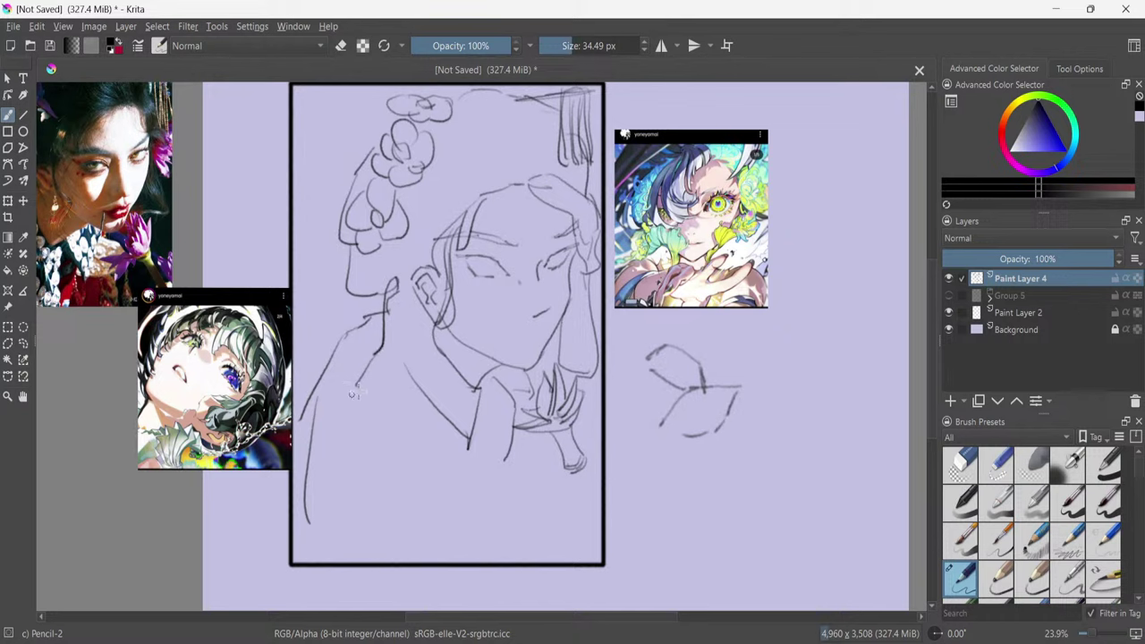
Draw the outer edge of the long hair lock curving from the nape over the shoulder to the chest.
drag(356, 385, 429, 456)
drag(425, 322, 412, 388)
key(ctrl+z)
key(ctrl+z)
key(ctrl+z)
mouse_move(426, 326)
mouse_down()
mouse_move(411, 389)
mouse_move(416, 376)
mouse_move(467, 452)
mouse_up()
key(ctrl+z)
mouse_move(414, 365)
mouse_down()
mouse_move(454, 431)
mouse_move(445, 466)
mouse_move(425, 457)
mouse_move(435, 474)
mouse_move(449, 462)
mouse_move(431, 457)
mouse_move(443, 471)
mouse_move(452, 457)
mouse_move(446, 471)
mouse_move(427, 463)
mouse_move(434, 481)
mouse_move(448, 473)
mouse_move(443, 483)
mouse_move(427, 480)
mouse_move(509, 513)
mouse_up()
key(ctrl+z)
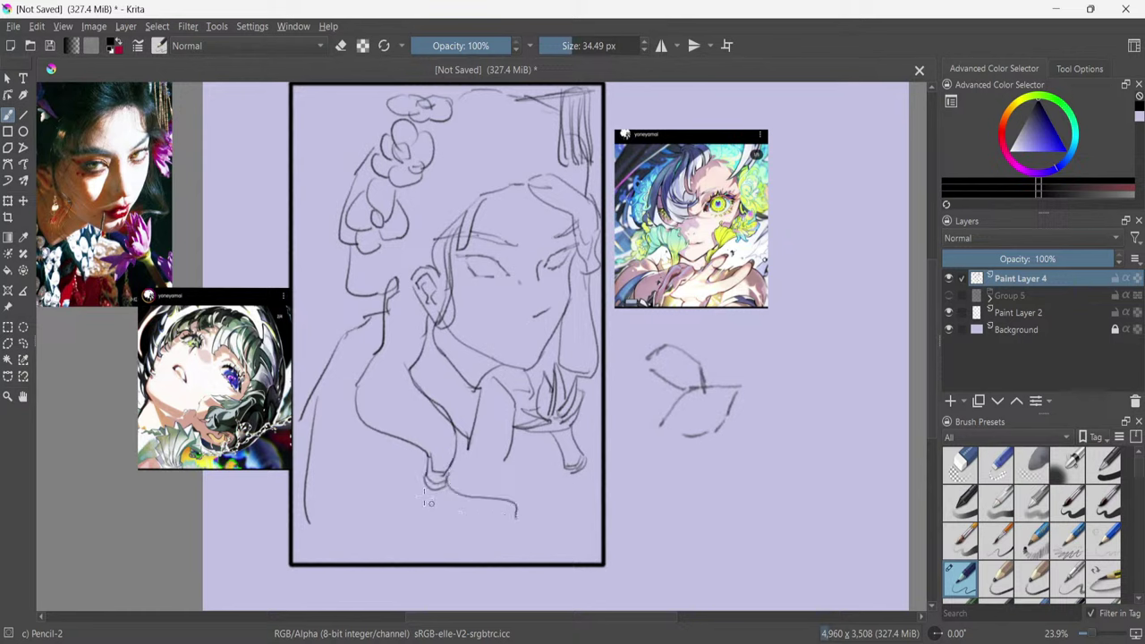
mouse_move(406, 503)
mouse_down()
mouse_move(448, 550)
mouse_move(508, 539)
mouse_move(519, 527)
mouse_move(510, 508)
mouse_move(528, 542)
mouse_move(475, 552)
mouse_up()
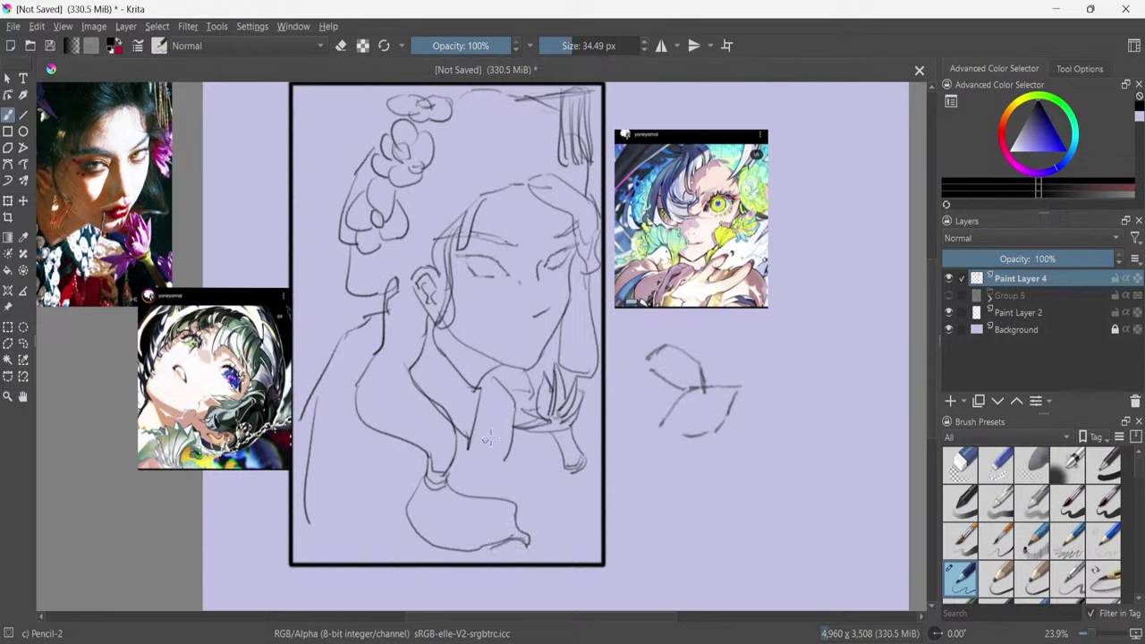
click(950, 295)
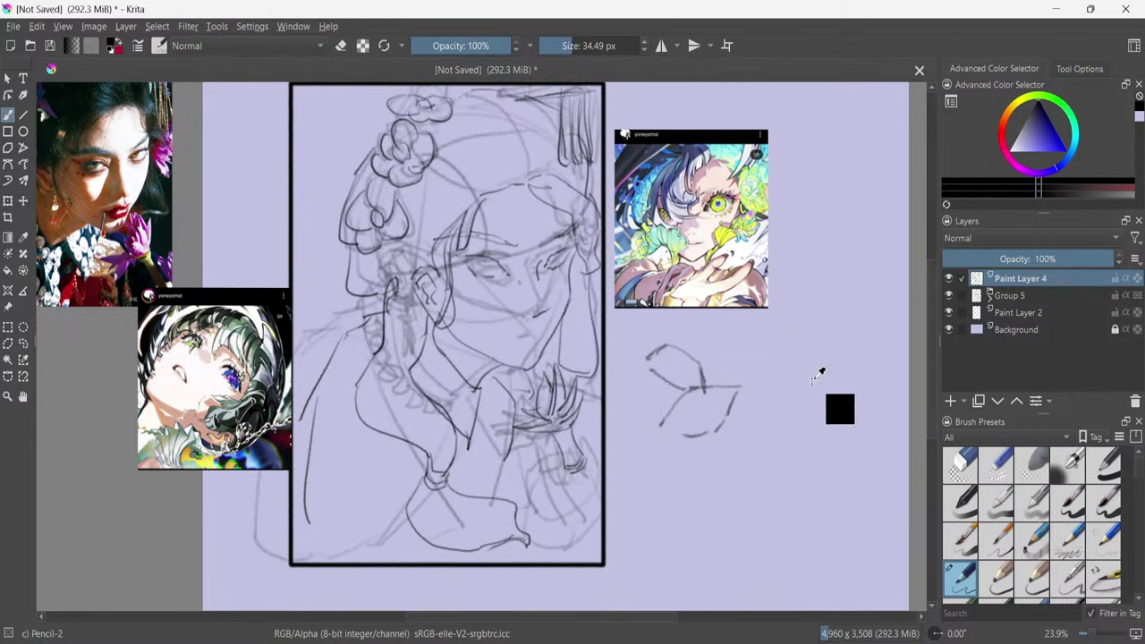
click(949, 296)
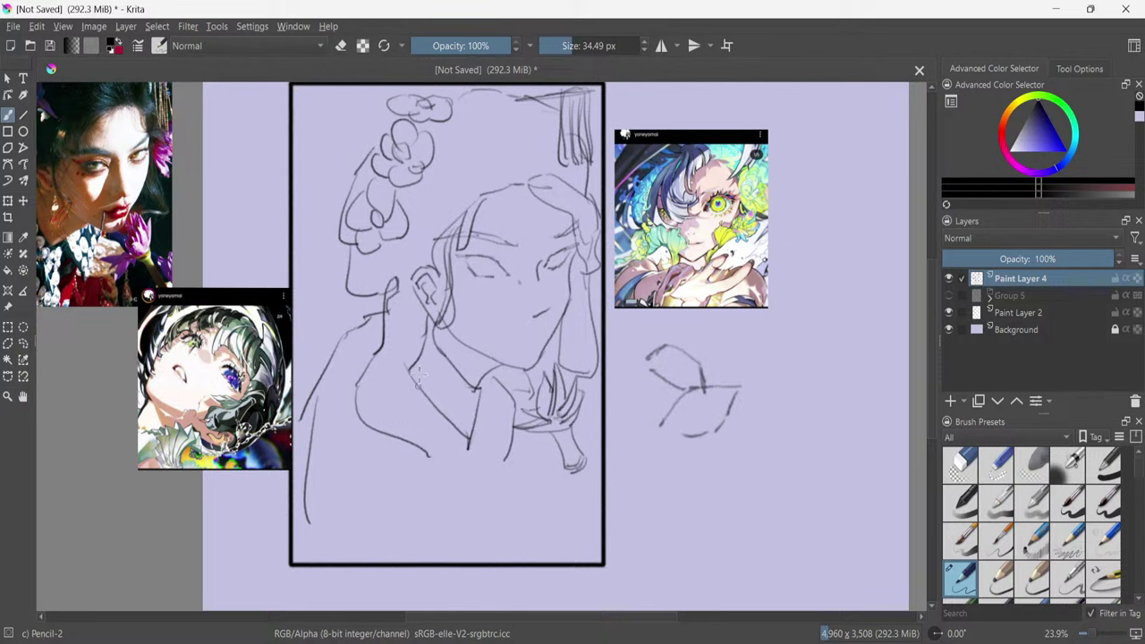
Draw the front edge of the hair lock and its thin wavy tail sweeping down to the frame's lower edge.
mouse_move(420, 414)
mouse_down()
mouse_move(433, 455)
mouse_move(416, 480)
mouse_up()
key(ctrl+z)
drag(432, 440, 391, 495)
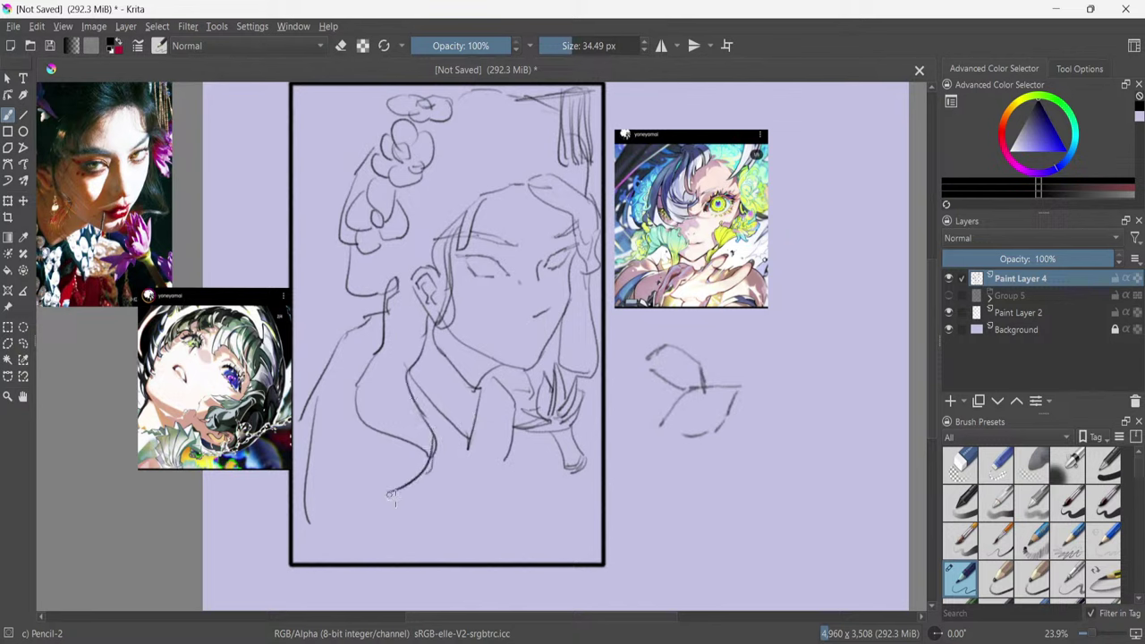
key(ctrl+z)
mouse_move(434, 439)
mouse_down()
mouse_move(368, 522)
mouse_move(387, 511)
mouse_move(372, 515)
mouse_move(376, 502)
mouse_move(359, 542)
mouse_up()
key(ctrl+z)
key(ctrl+z)
mouse_move(433, 455)
mouse_down()
mouse_move(351, 513)
mouse_move(319, 542)
mouse_up()
key(ctrl+z)
drag(432, 452, 362, 541)
drag(427, 471, 358, 539)
key(ctrl+z)
mouse_move(429, 467)
mouse_down()
mouse_move(342, 542)
mouse_move(355, 520)
mouse_move(344, 564)
mouse_up()
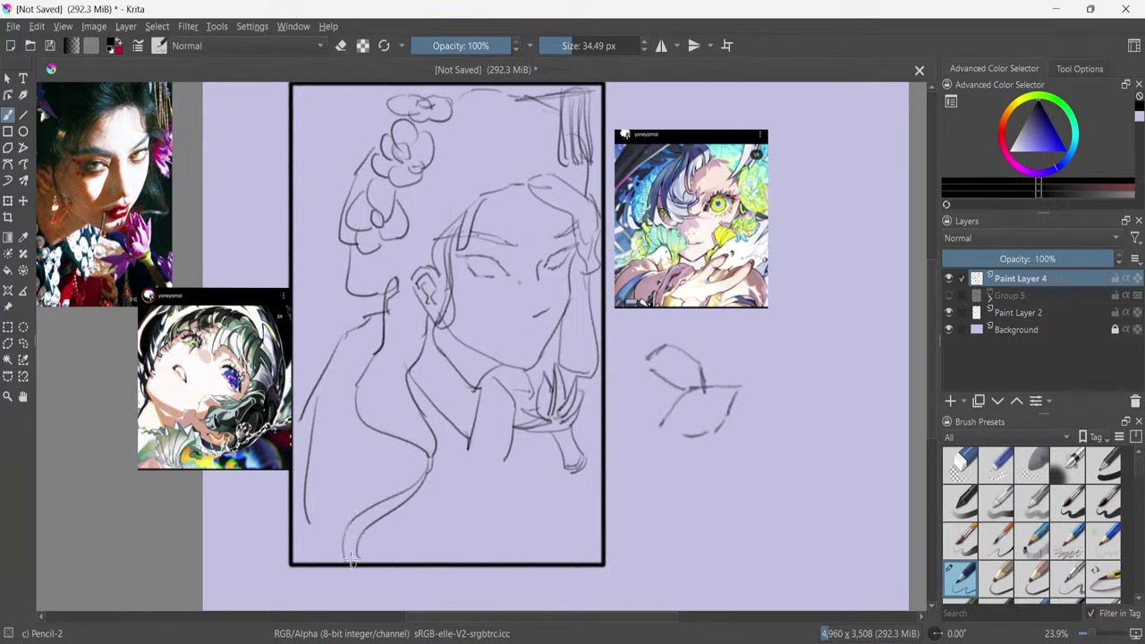
key(ctrl+z)
drag(358, 517, 340, 564)
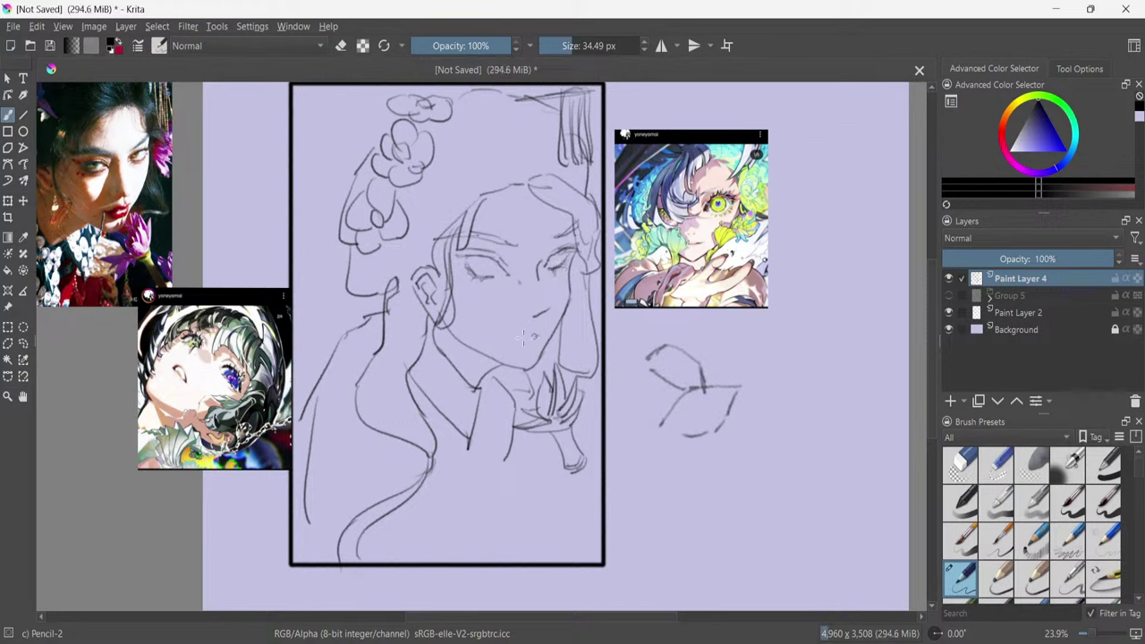
Refine the mouth line and eye details, checking the face in mirrored view.
mouse_move(533, 337)
mouse_down()
mouse_move(517, 338)
mouse_move(540, 336)
mouse_up()
mouse_move(477, 266)
mouse_down()
mouse_move(495, 263)
mouse_move(482, 272)
mouse_move(481, 259)
mouse_up()
key(ctrl+z)
key(m)
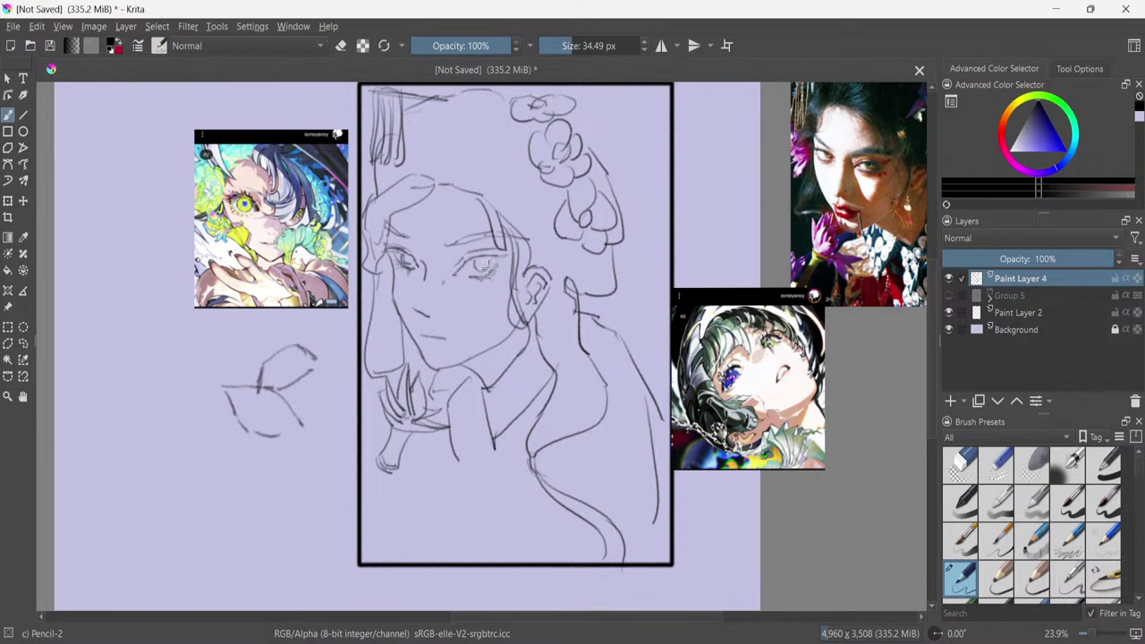
key(m)
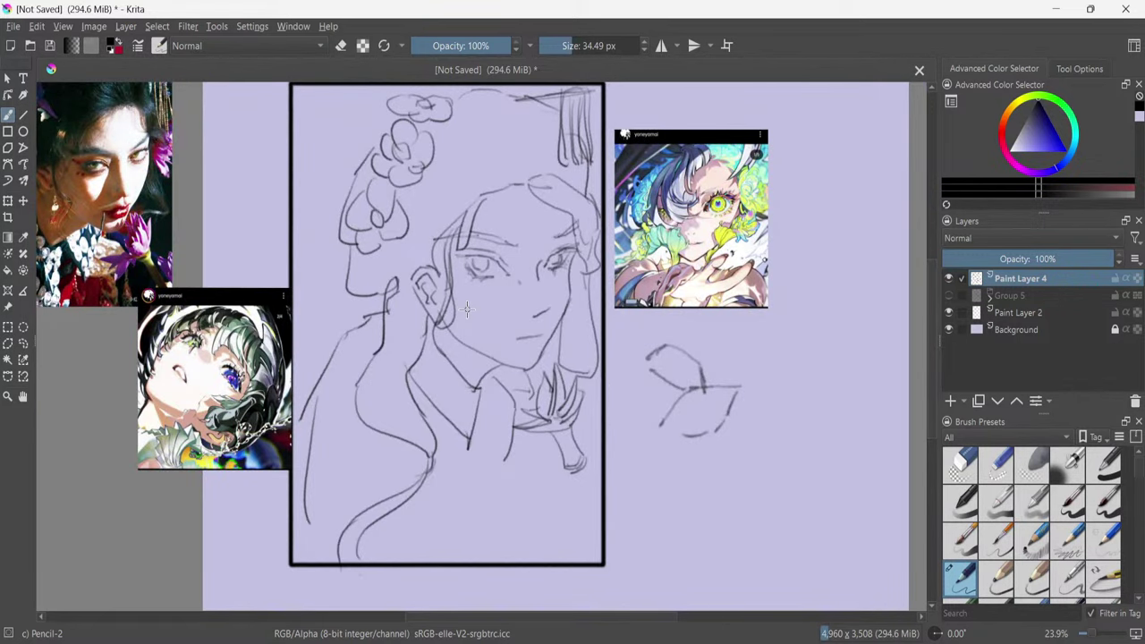
key(m)
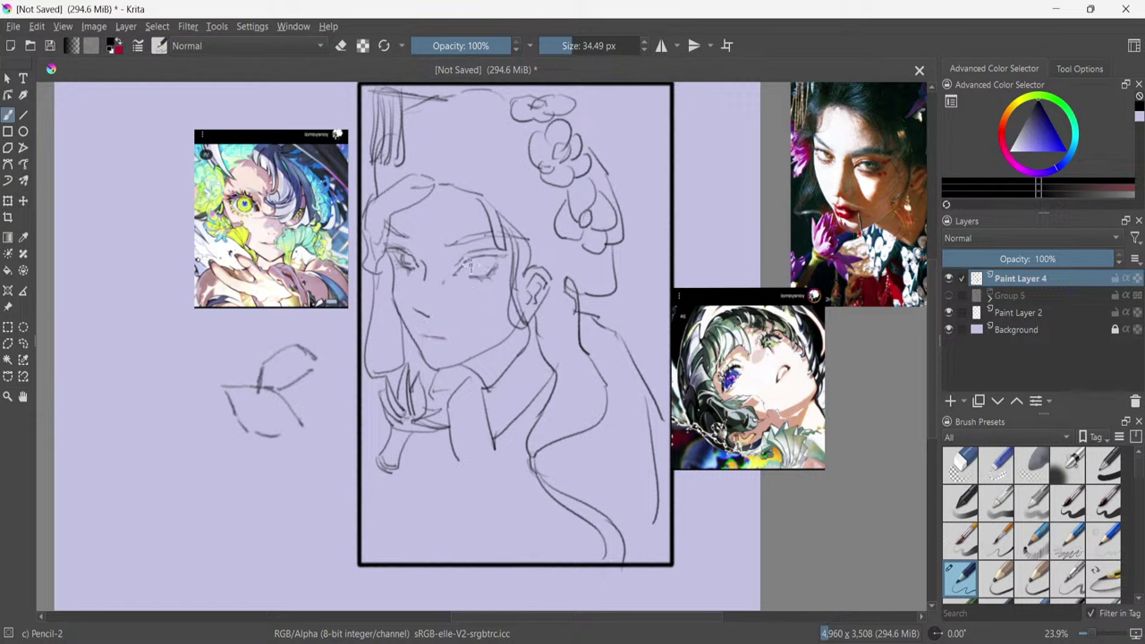
mouse_move(476, 273)
mouse_down()
mouse_move(493, 275)
mouse_move(490, 255)
mouse_move(478, 267)
mouse_move(505, 266)
mouse_up()
key(m)
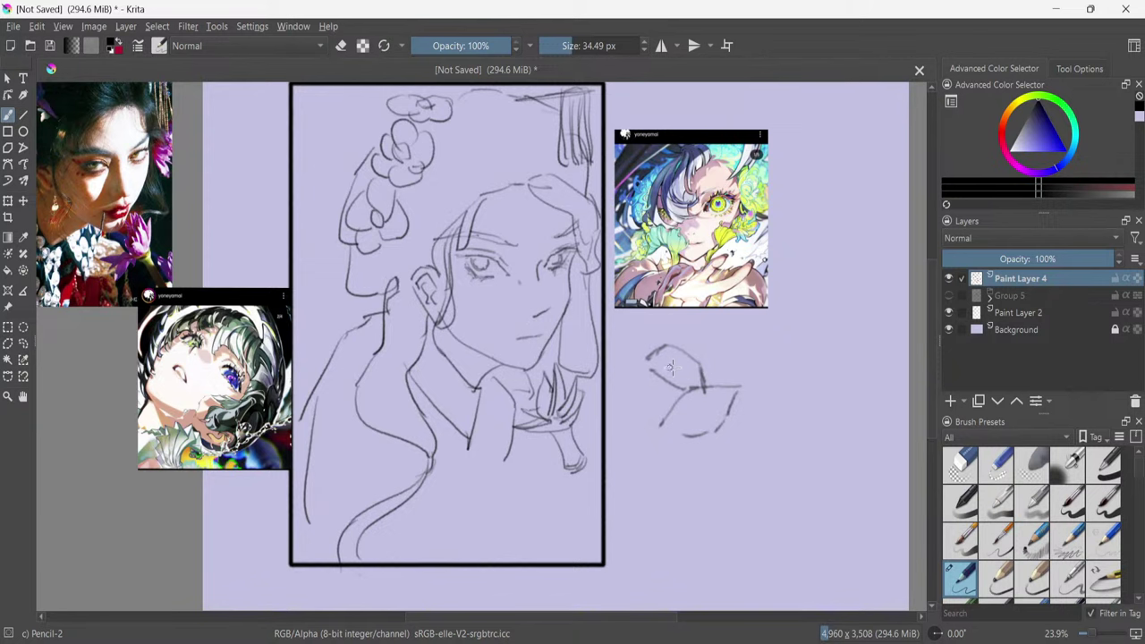
key(m)
key(m)
Draw the raised front section of hair curving between the crown and the centre parting.
key(ctrl)
mouse_move(530, 187)
mouse_down()
mouse_move(521, 184)
mouse_move(464, 140)
mouse_move(508, 183)
mouse_up()
key(ctrl+z)
key(ctrl+z)
drag(459, 115, 516, 169)
key(ctrl+z)
mouse_move(455, 113)
mouse_down()
mouse_move(511, 177)
mouse_move(511, 98)
mouse_move(523, 172)
mouse_move(517, 108)
mouse_up()
Draw hair strands sweeping back from the parting and temple past the flowers behind the ear.
mouse_move(478, 193)
mouse_down()
mouse_move(439, 208)
mouse_move(469, 195)
mouse_move(383, 239)
mouse_up()
key(ctrl+z)
mouse_move(480, 191)
mouse_down()
mouse_move(410, 198)
mouse_move(459, 199)
mouse_move(382, 236)
mouse_move(463, 209)
mouse_move(450, 226)
mouse_move(369, 249)
mouse_move(426, 242)
mouse_move(406, 255)
mouse_move(357, 255)
mouse_up()
key(ctrl+z)
key(ctrl+z)
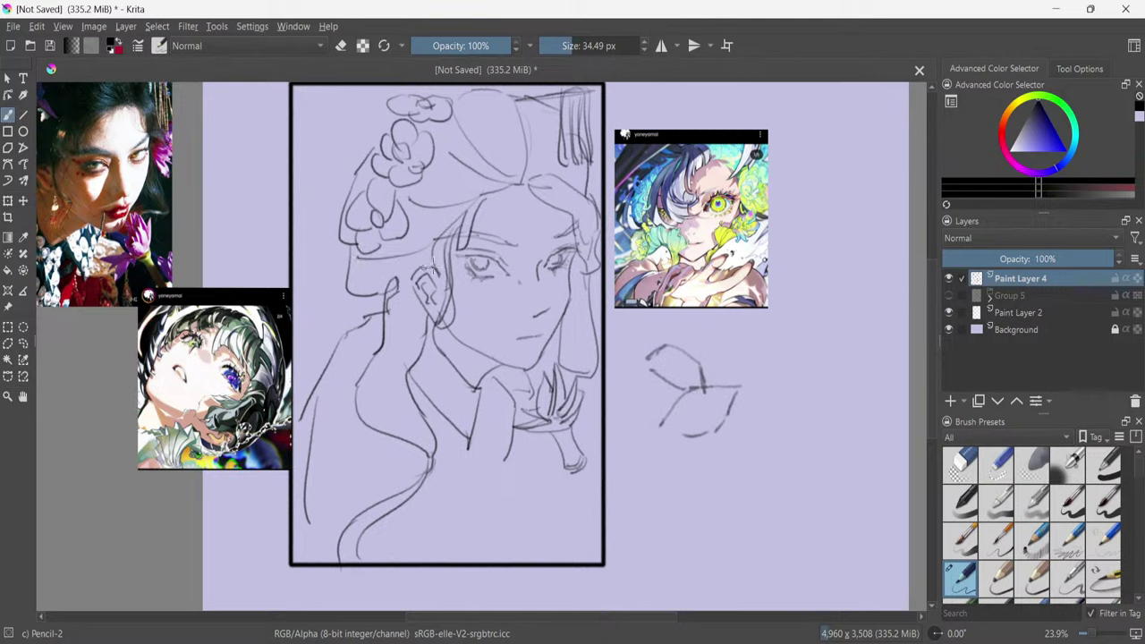
drag(432, 256, 345, 287)
key(ctrl+z)
drag(431, 252, 344, 275)
Add a strand rising from the parting toward the hair ornament and another sweeping from the temple to the lower flower.
drag(524, 177, 539, 122)
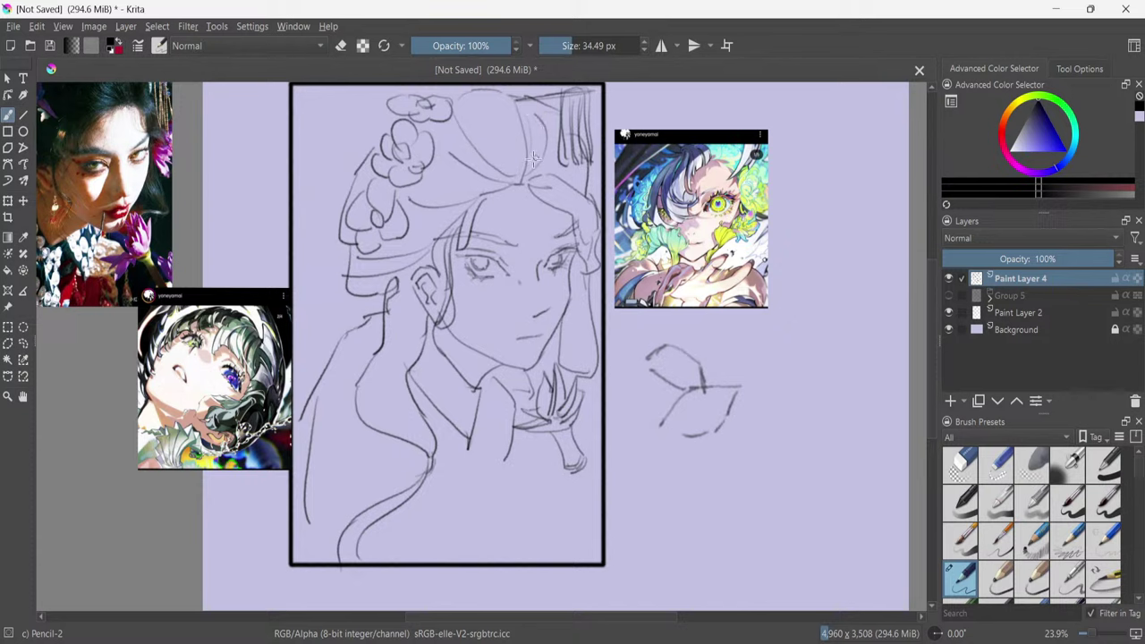
key(ctrl+z)
drag(524, 181, 552, 138)
mouse_move(512, 186)
mouse_down()
mouse_move(428, 185)
mouse_move(473, 203)
mouse_move(378, 236)
mouse_up()
key(ctrl+z)
drag(472, 202, 390, 239)
key(ctrl+z)
drag(458, 212, 387, 238)
key(ctrl+z)
drag(452, 223, 391, 242)
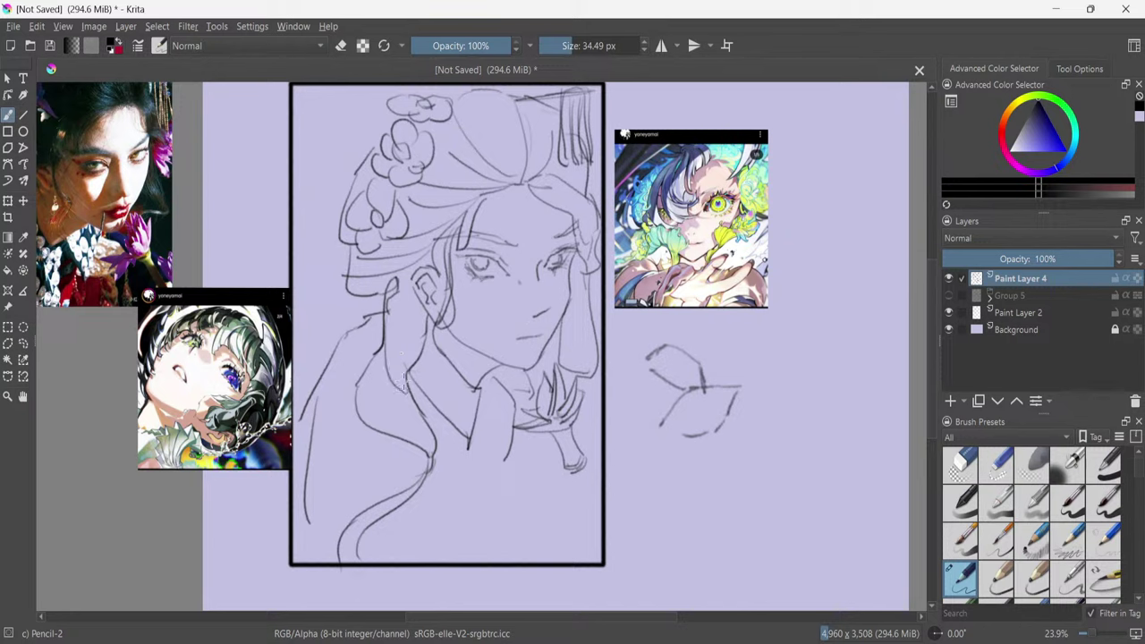
drag(383, 317, 379, 346)
mouse_move(395, 312)
mouse_down()
mouse_move(406, 364)
mouse_move(379, 396)
mouse_up()
key(ctrl+z)
key(ctrl+z)
mouse_move(392, 310)
mouse_down()
mouse_move(388, 376)
mouse_move(388, 347)
mouse_move(366, 390)
mouse_move(380, 433)
mouse_up()
key(ctrl+z)
drag(374, 381, 415, 433)
key(ctrl+z)
key(ctrl+z)
Add a new paint layer above the line art and make Paint Layer 4 active at 100% opacity.
key(Insert)
click(1007, 296)
mouse_move(1044, 259)
mouse_down()
mouse_move(1002, 259)
mouse_move(1123, 284)
mouse_up()
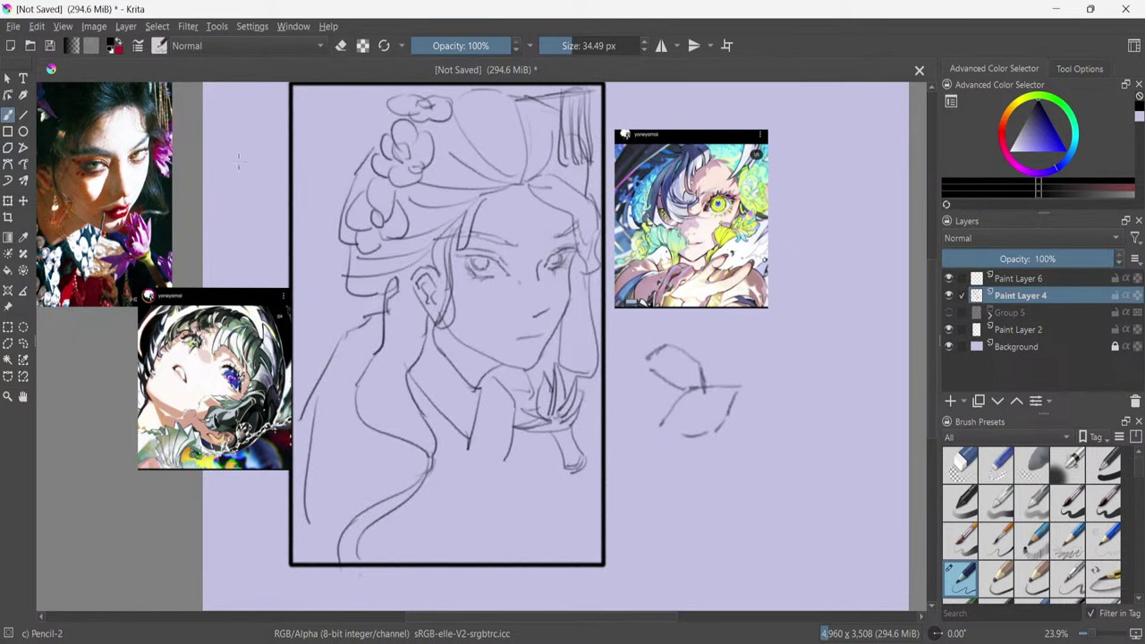
Outline a selection of the shadow shape across the eye, nose side, cheek, mouth, jaw and neck.
click(23, 343)
drag(480, 283, 502, 283)
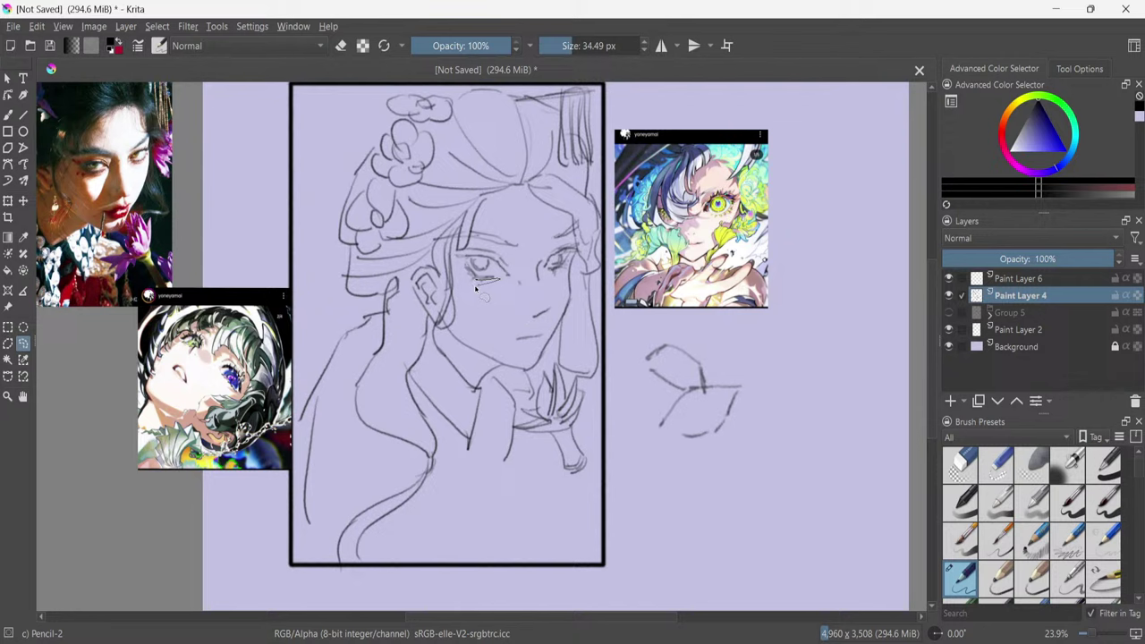
drag(481, 310, 491, 328)
mouse_move(533, 272)
mouse_down()
mouse_move(515, 262)
mouse_move(530, 255)
mouse_move(543, 310)
mouse_up()
mouse_move(515, 331)
mouse_down()
mouse_move(532, 344)
mouse_move(516, 348)
mouse_move(519, 362)
mouse_move(541, 360)
mouse_move(526, 372)
mouse_up()
Choose a medium blue-violet and fill the selected face and neck shadow with it.
click(8, 270)
drag(1053, 152, 1039, 131)
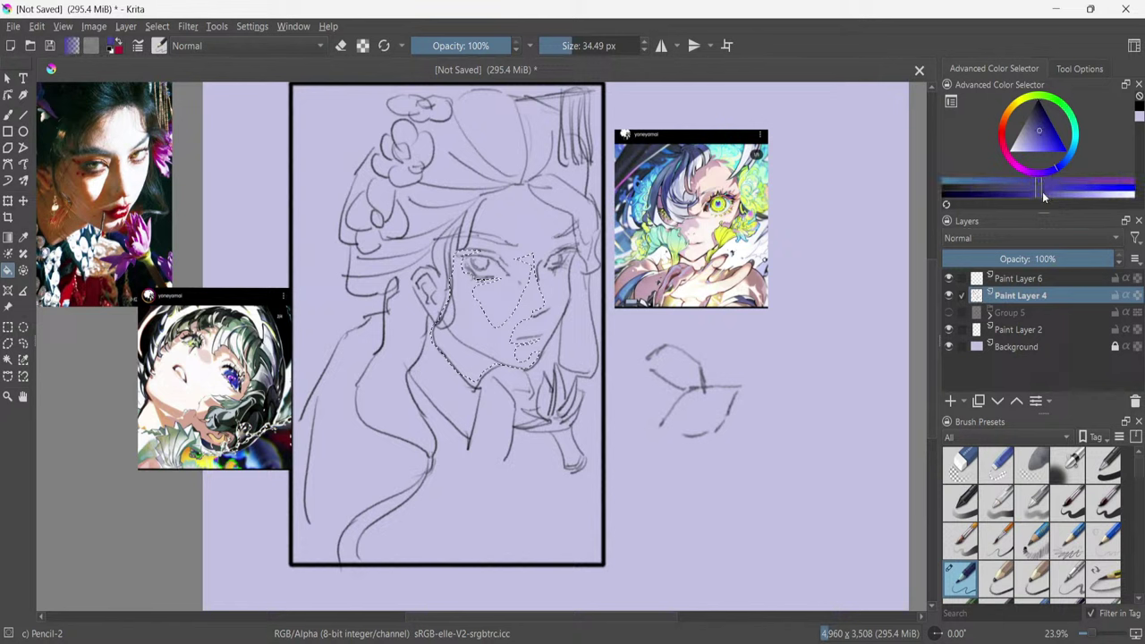
click(1058, 195)
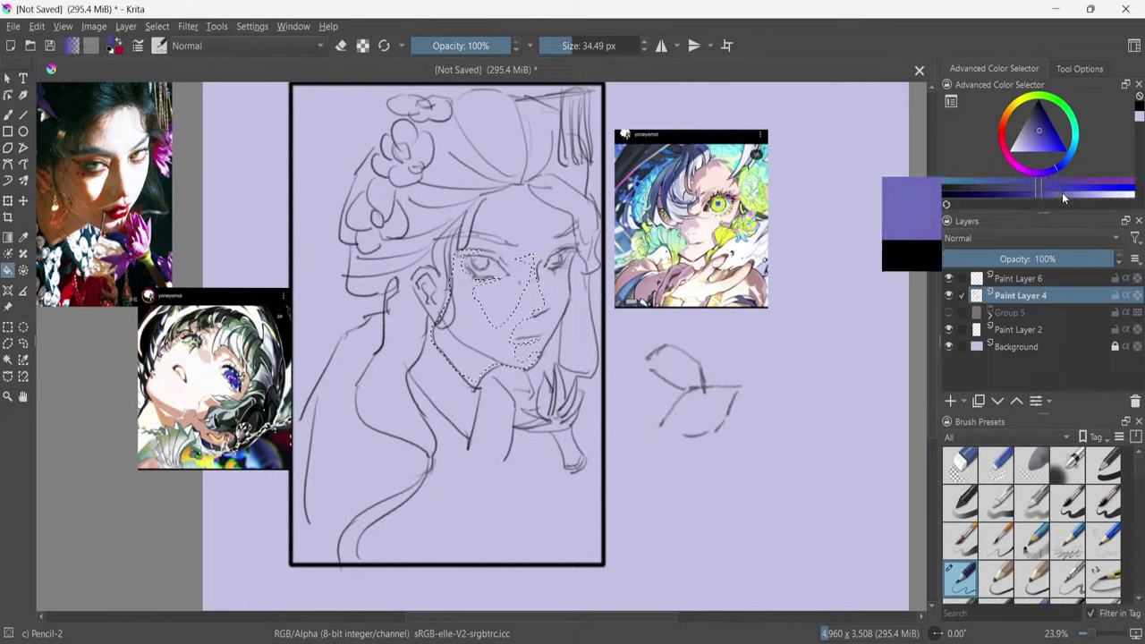
click(462, 355)
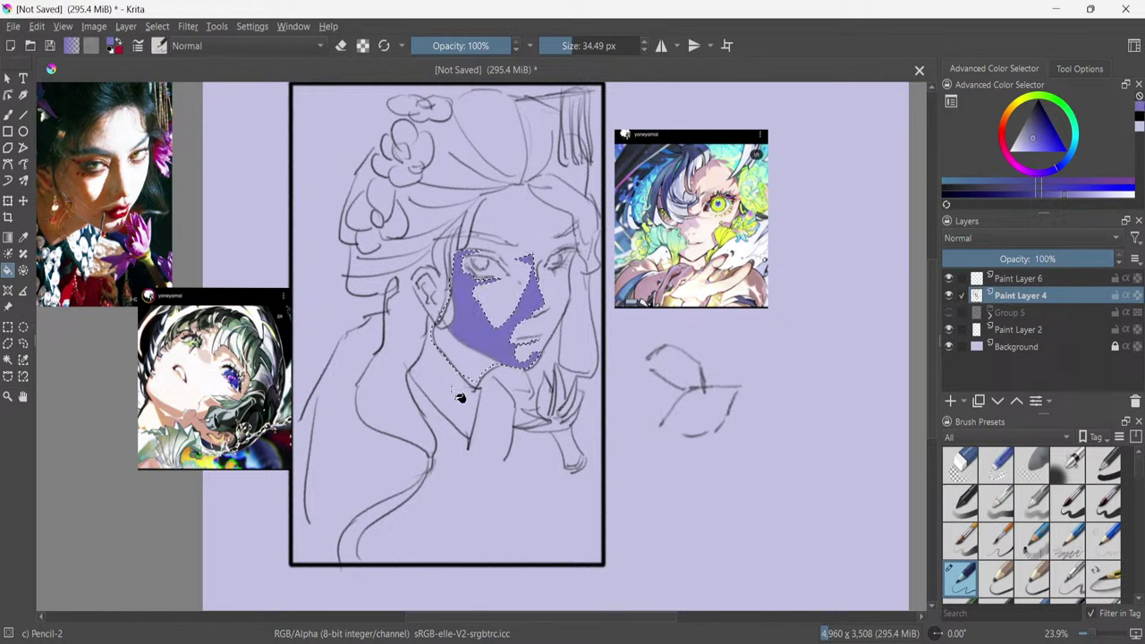
drag(454, 322, 449, 376)
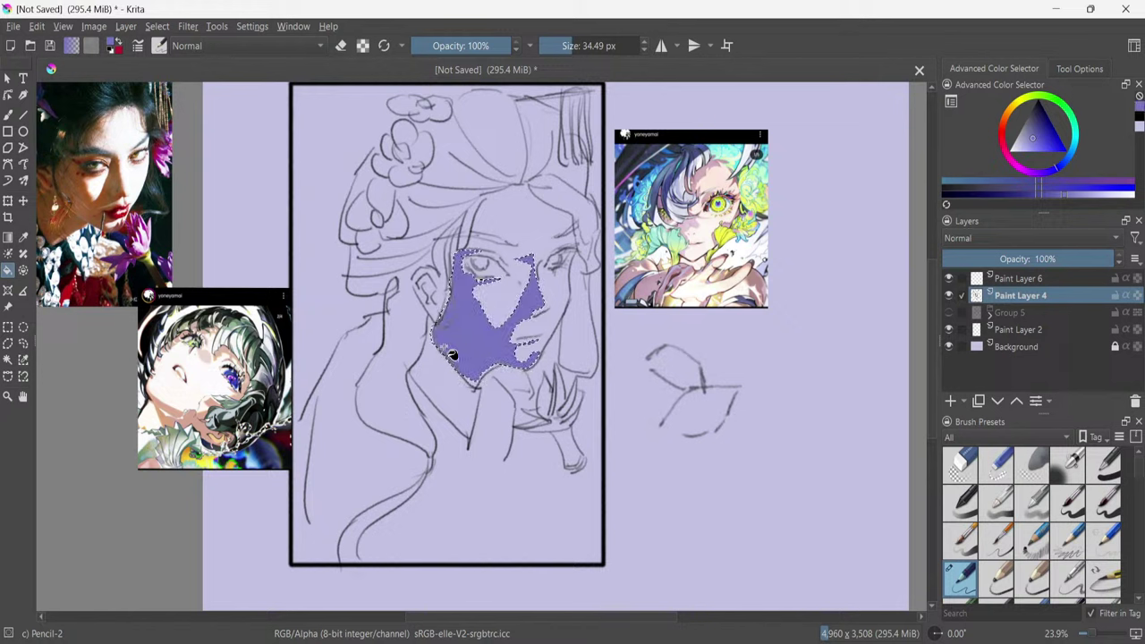
drag(504, 352, 508, 353)
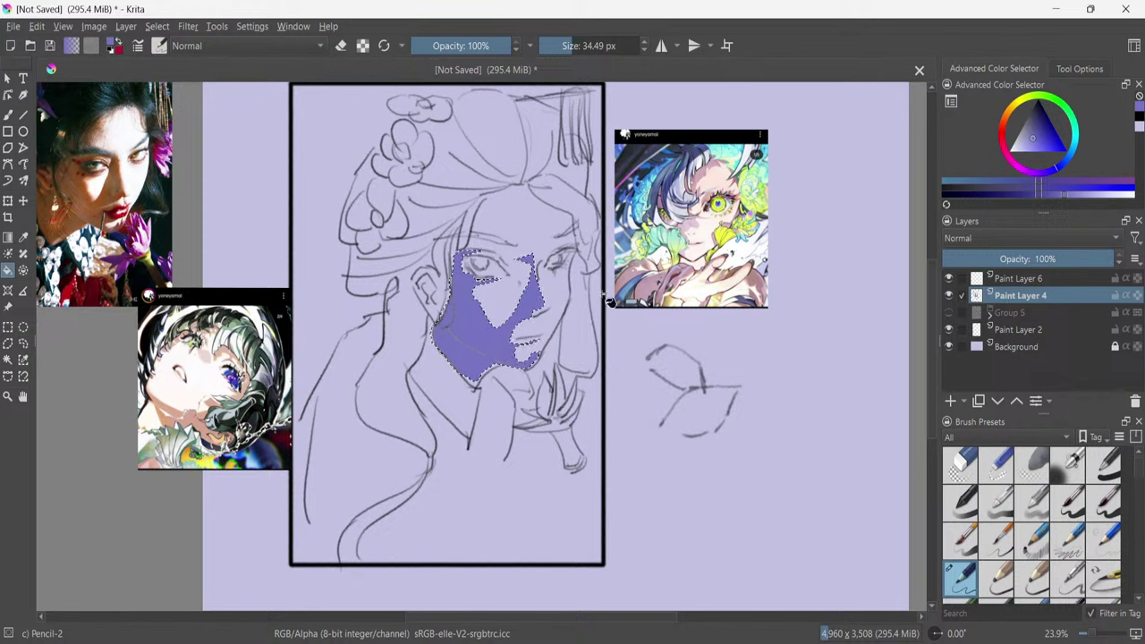
Set the Fill tool's opacity to 55%, fill the face and neck shadow with it, and clear the selection.
click(1090, 69)
click(1029, 173)
drag(1029, 176, 1044, 175)
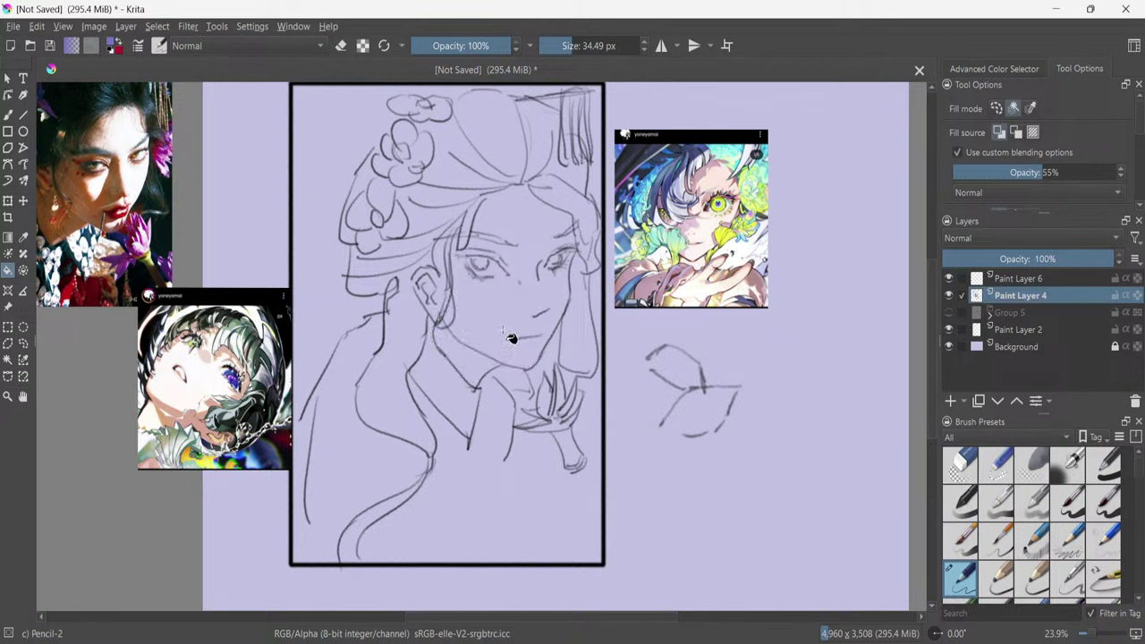
click(465, 368)
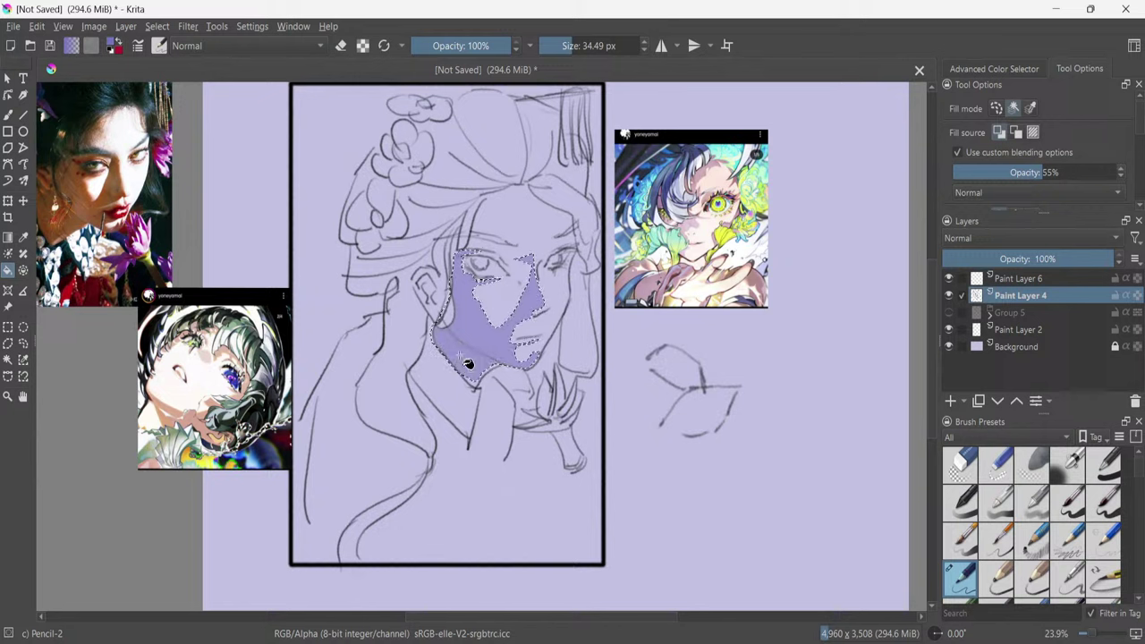
click(446, 324)
key(ctrl+shift+a)
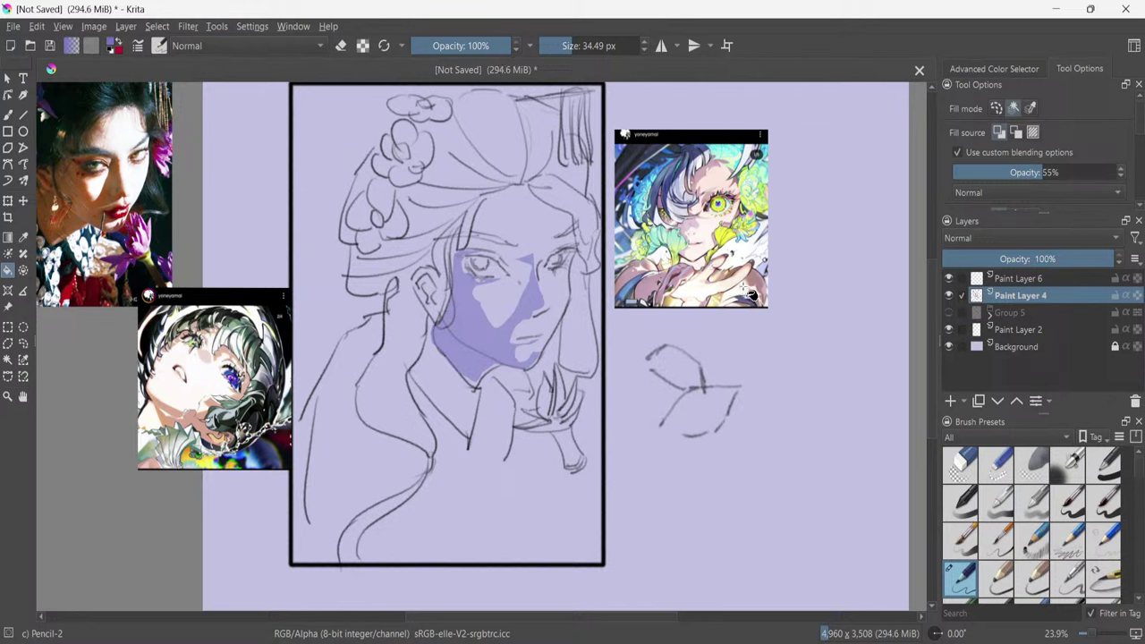
Fill the face and neck shadow on Paint Layer 6, move Paint Layer 4 above it, and clear the selection.
click(950, 295)
click(950, 296)
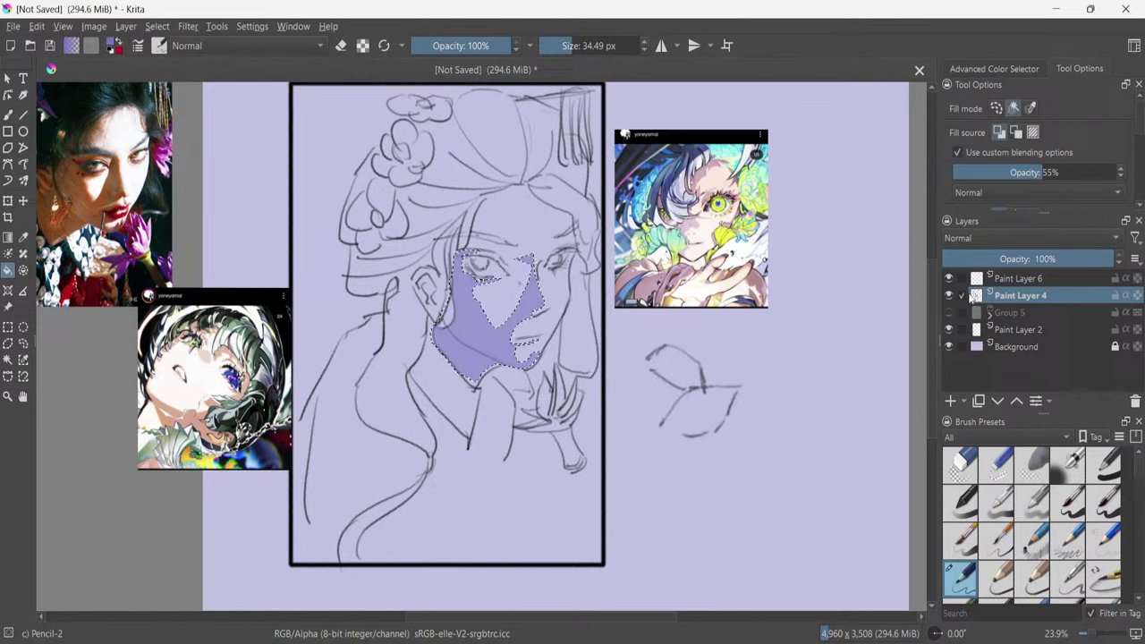
click(1045, 281)
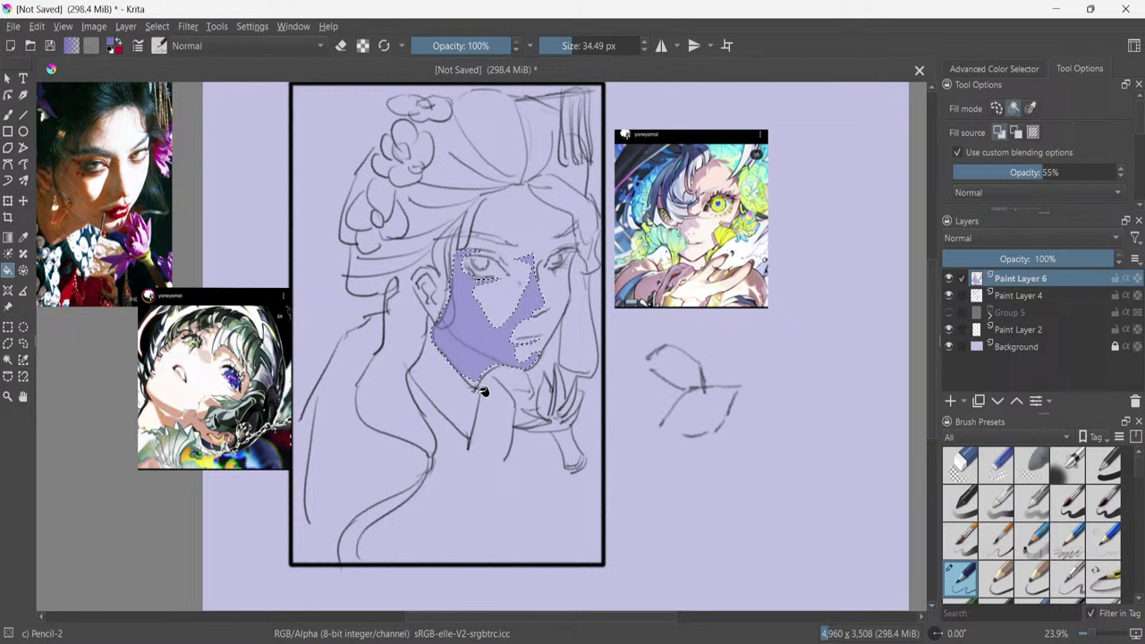
mouse_move(1009, 297)
mouse_down()
mouse_move(1014, 282)
mouse_move(1002, 293)
mouse_move(1000, 278)
mouse_move(1003, 304)
mouse_move(994, 294)
mouse_move(1004, 278)
mouse_up()
click(1001, 296)
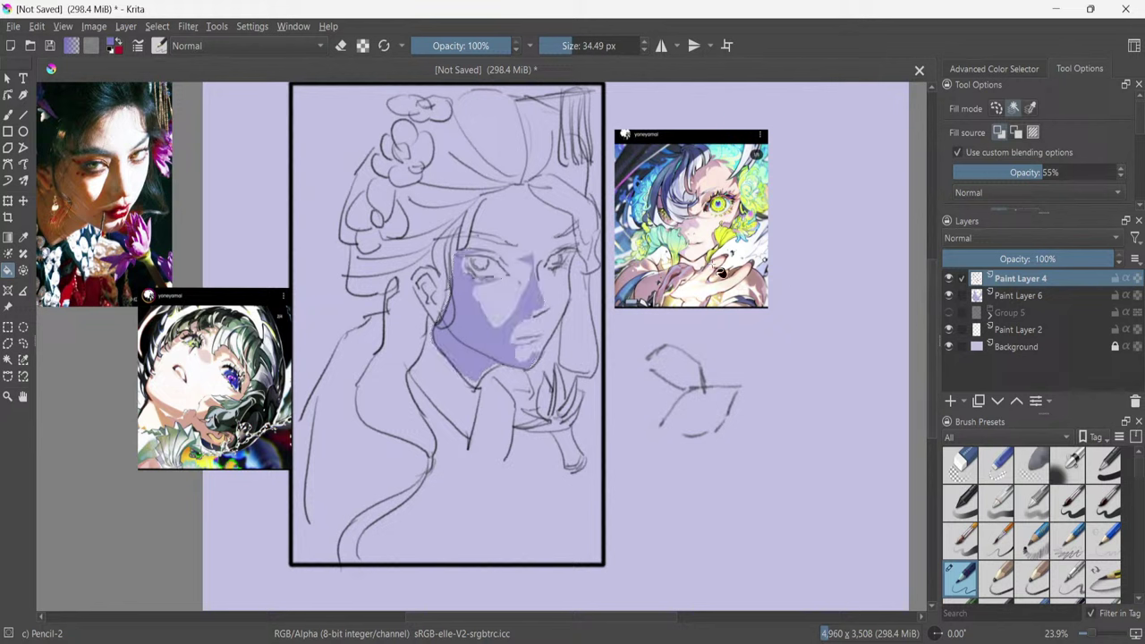
key(ctrl+shift+a)
Outline a selection of the shadow shape covering the back hair, flowers, ear, neck and collar.
click(23, 346)
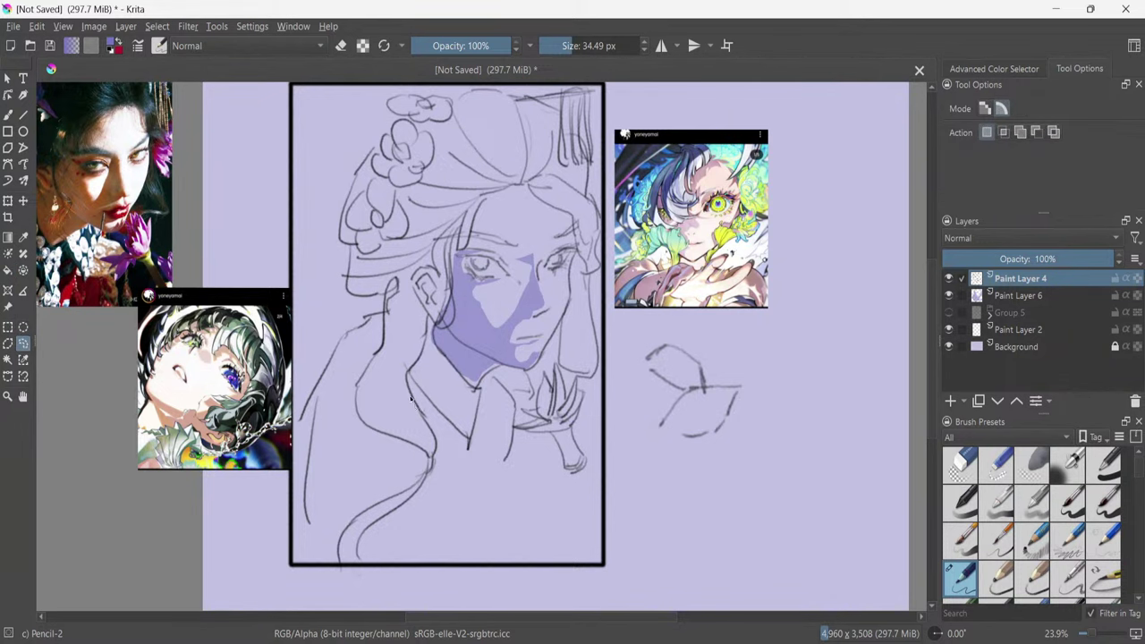
scroll(508, 618, left, 4)
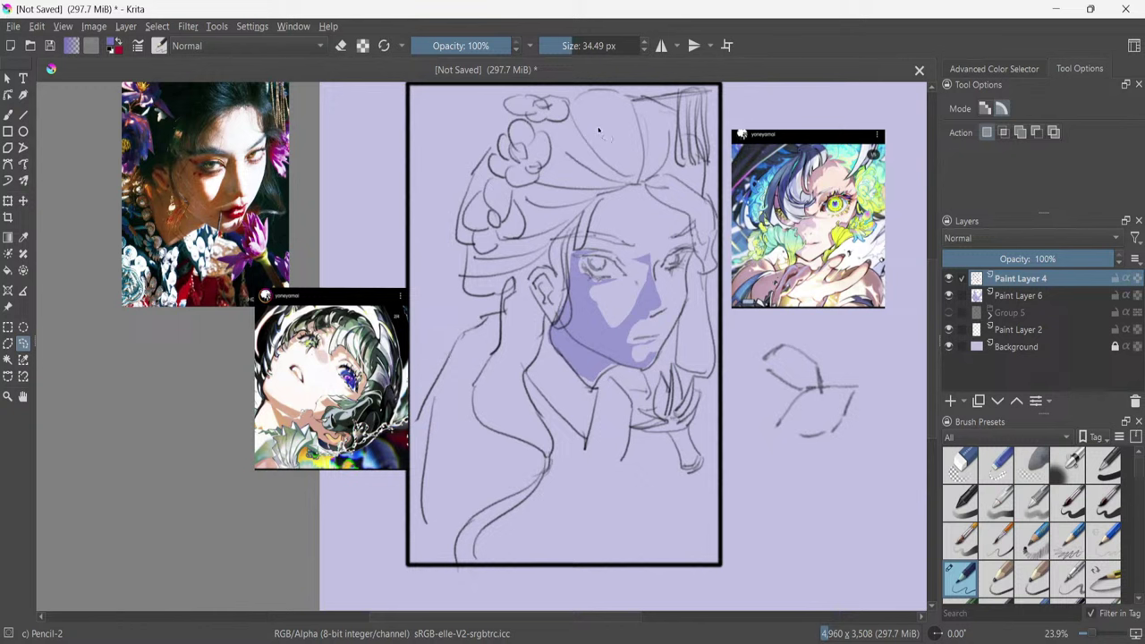
drag(610, 111, 589, 208)
key(ctrl+z)
drag(614, 95, 590, 204)
drag(519, 380, 547, 337)
mouse_move(580, 378)
mouse_down()
mouse_move(602, 432)
mouse_move(597, 391)
mouse_move(626, 431)
mouse_move(605, 470)
mouse_move(563, 482)
mouse_move(553, 442)
mouse_move(499, 394)
mouse_move(456, 394)
mouse_move(439, 381)
mouse_move(459, 312)
mouse_move(442, 198)
mouse_move(449, 165)
mouse_move(503, 85)
mouse_up()
Fill the selected hair, flower, neck and collar shadow on Paint Layer 4 with the blue-violet at 55% opacity.
key(f)
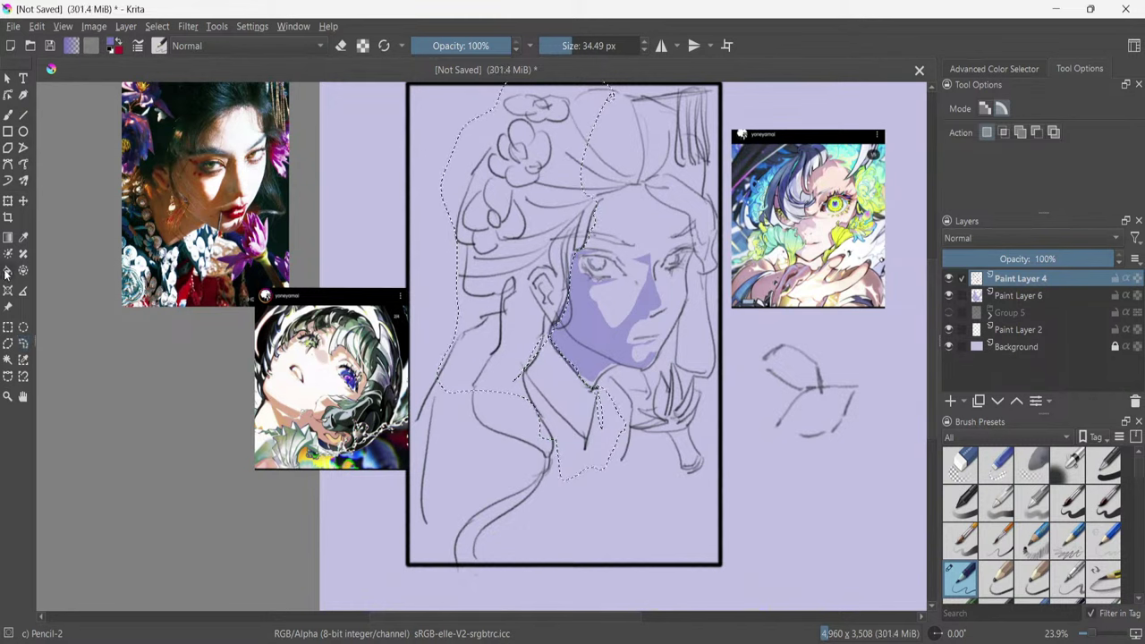
click(464, 336)
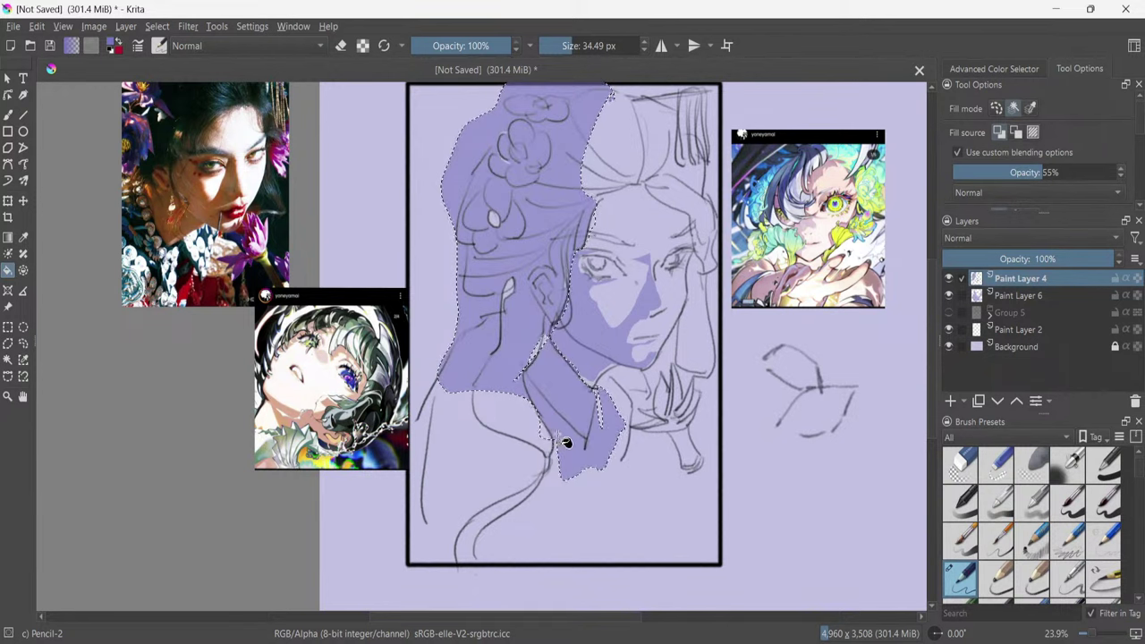
click(546, 357)
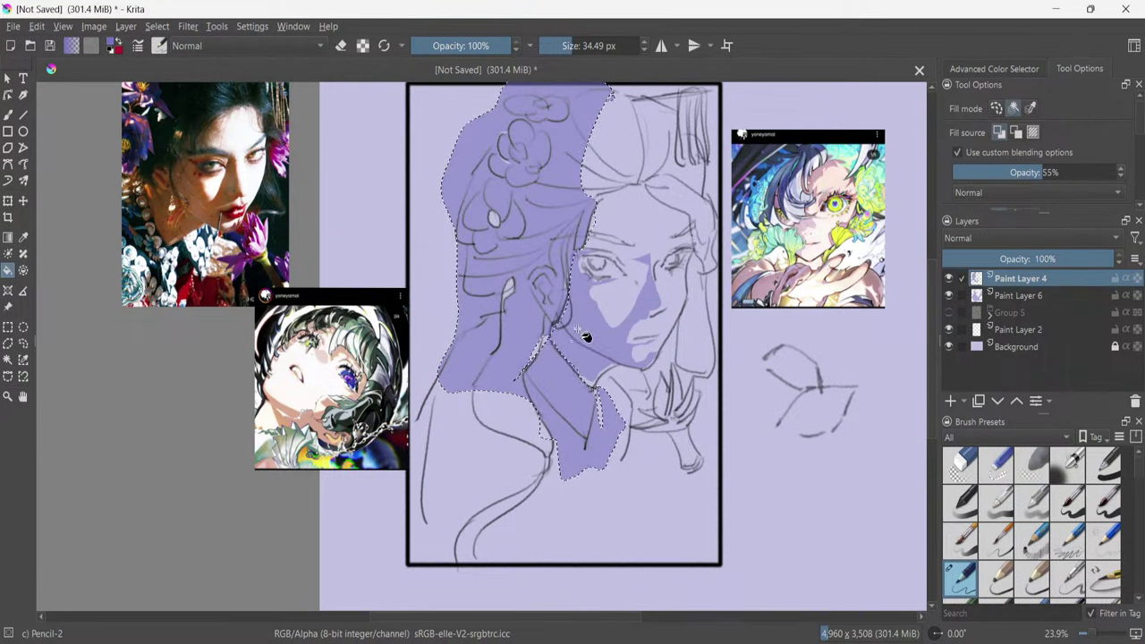
click(519, 294)
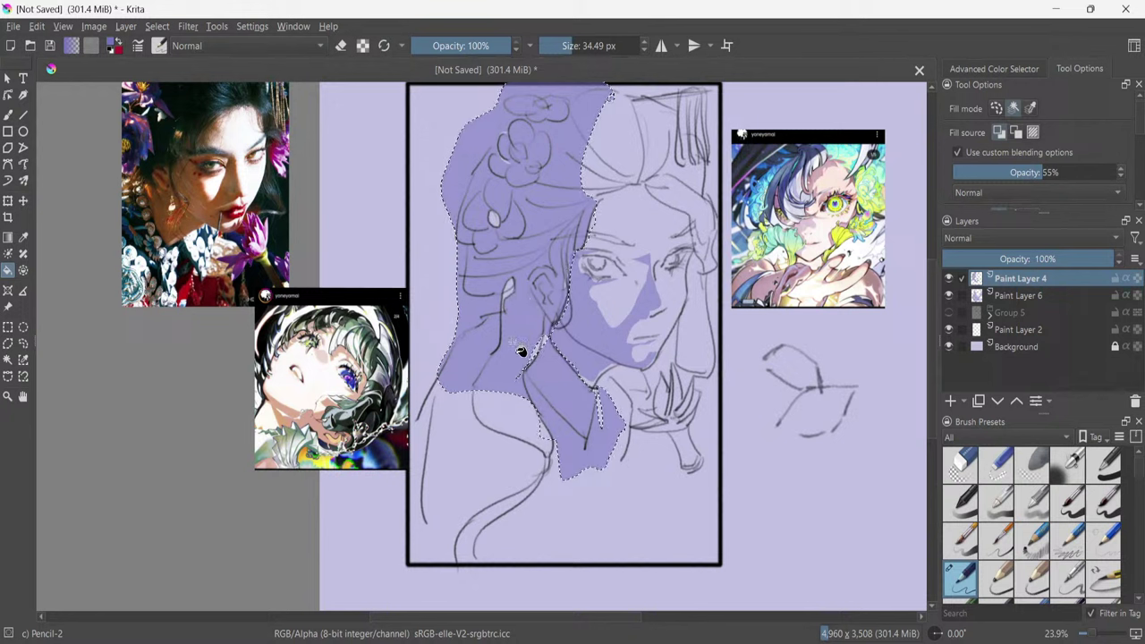
click(565, 411)
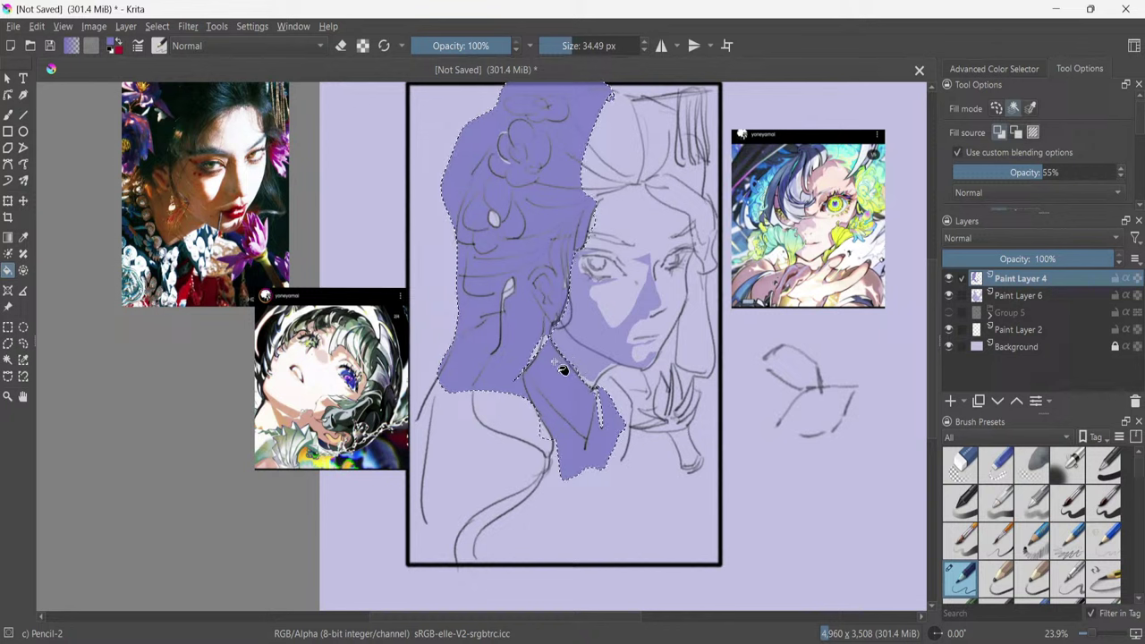
click(7, 360)
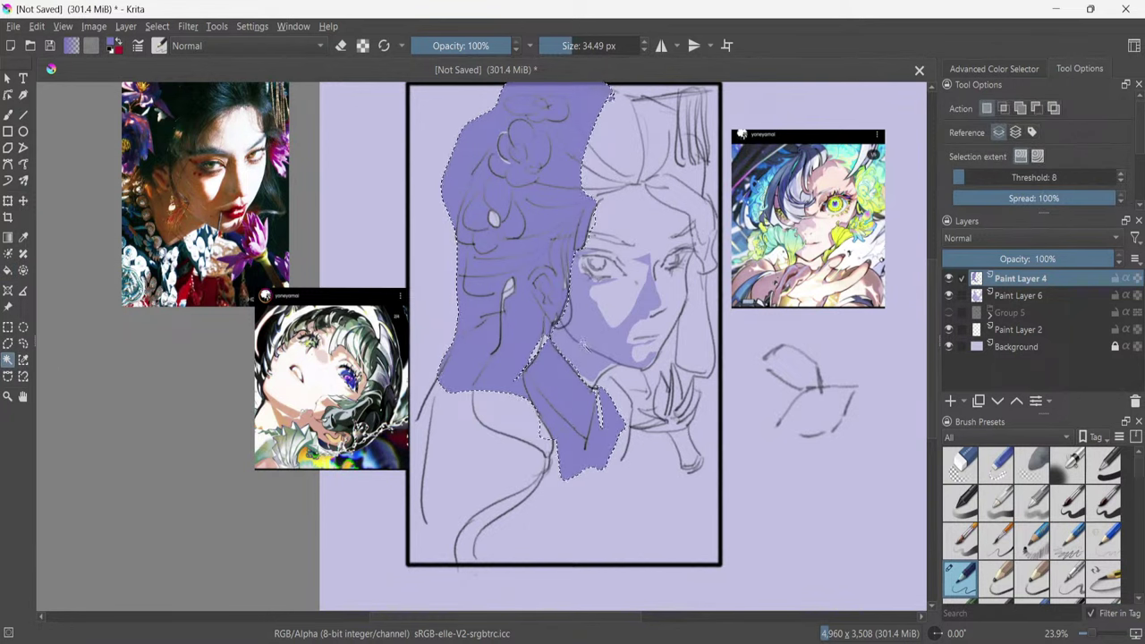
Undo the hair, flower, neck and collar shadow fill on Paint Layer 4.
click(626, 310)
key(ctrl+z)
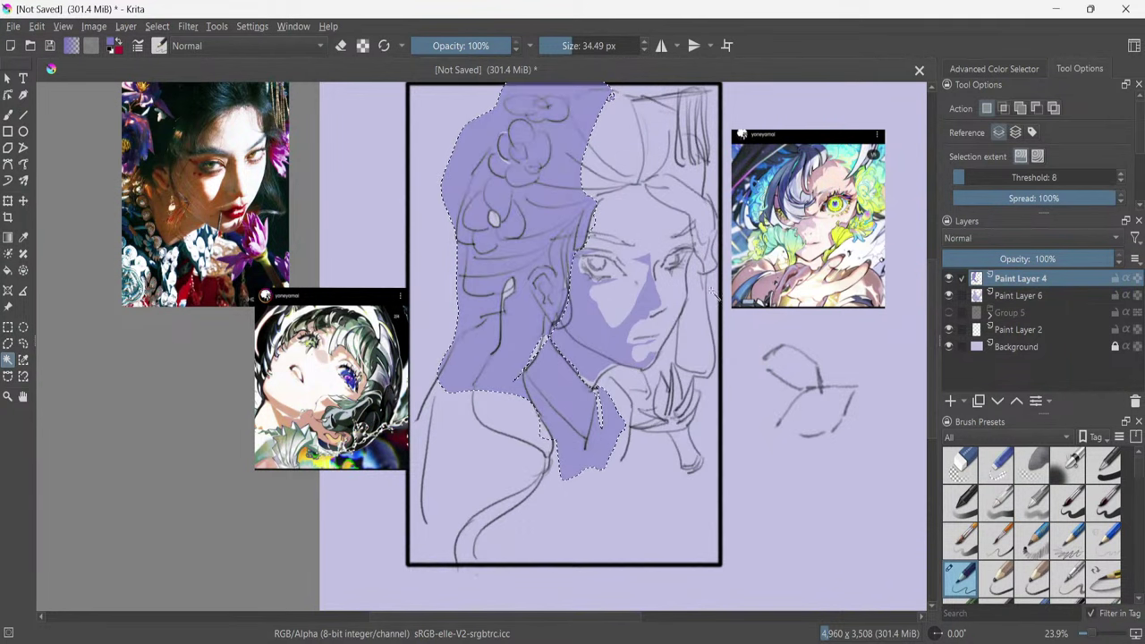
key(ctrl+shift+a)
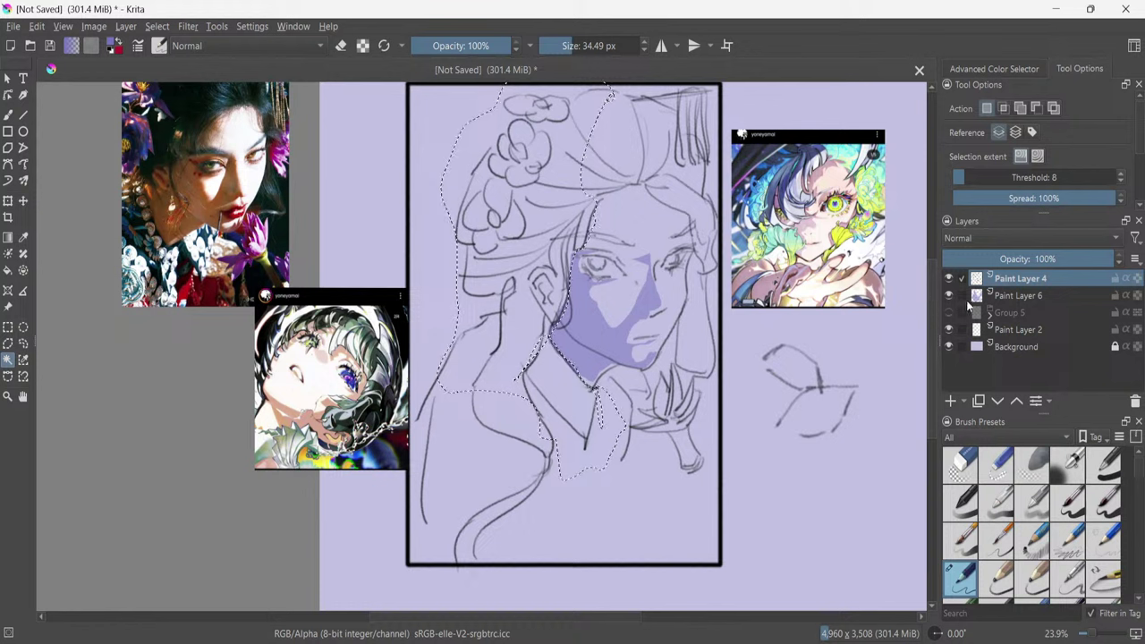
Fill the selected hair, flower, neck and collar shadow on Paint Layer 6 with the blue-violet at 55% opacity, and clear the selection.
click(1004, 296)
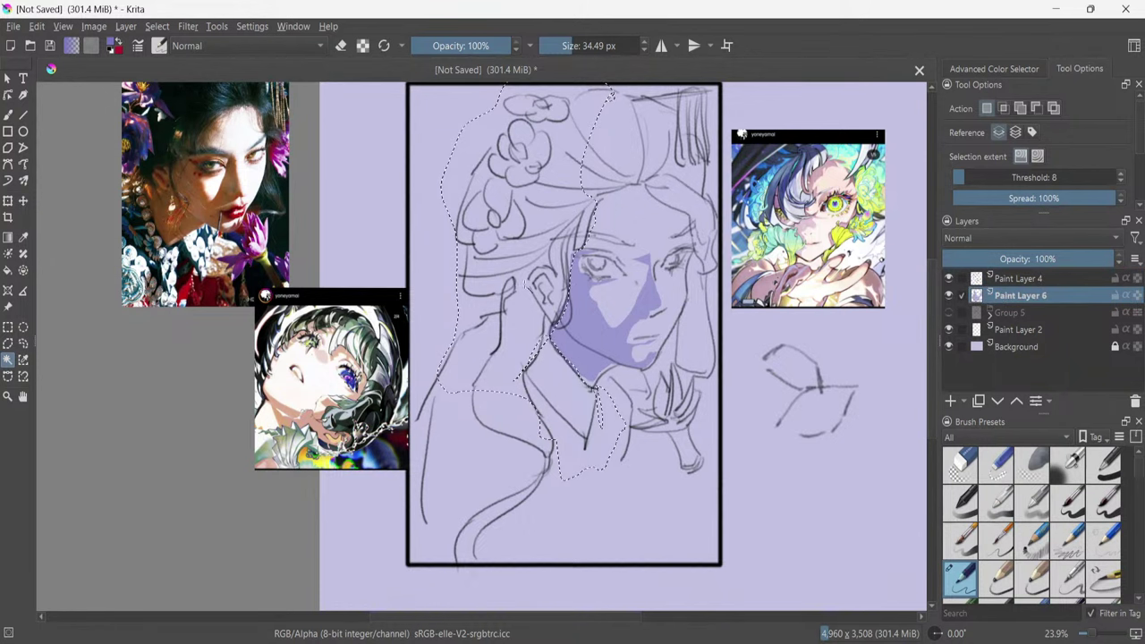
click(494, 321)
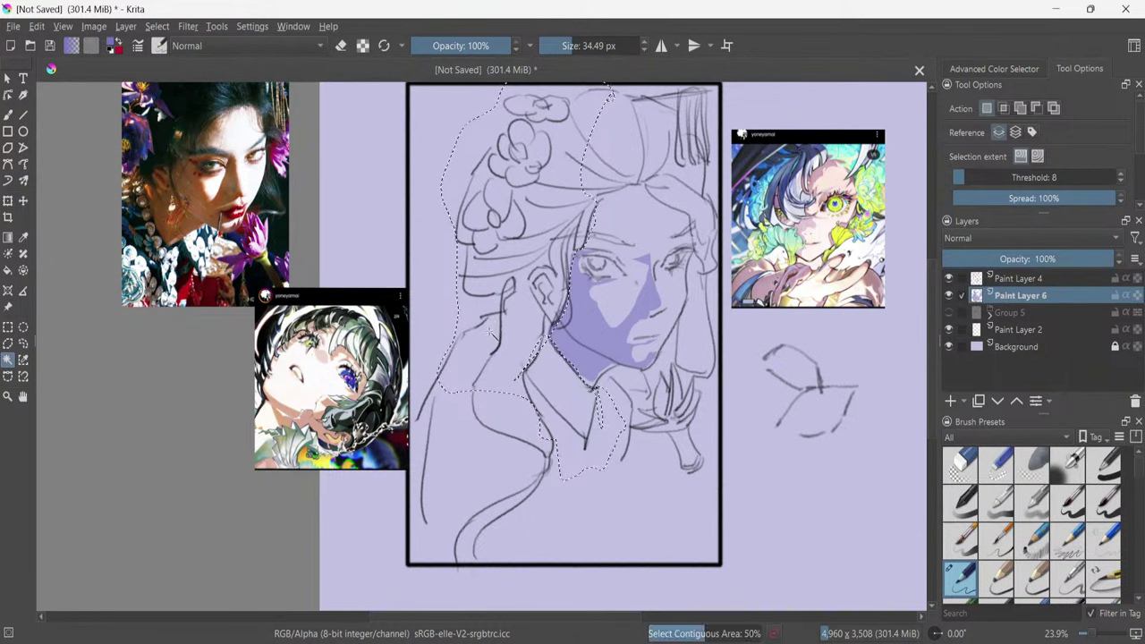
key(ctrl+z)
click(7, 271)
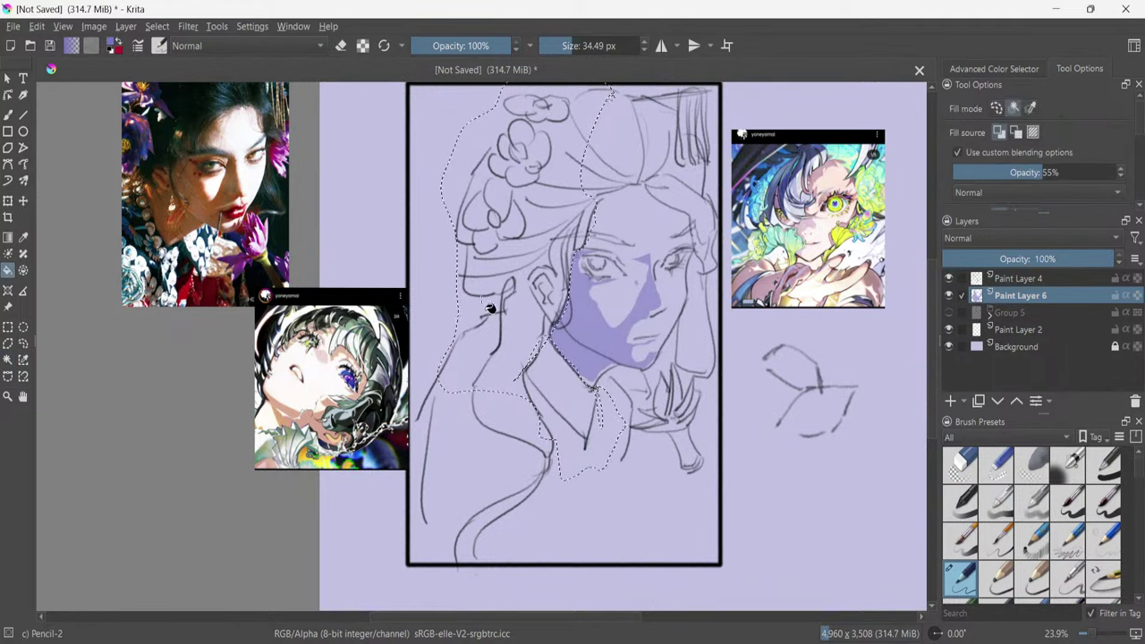
click(486, 336)
click(578, 367)
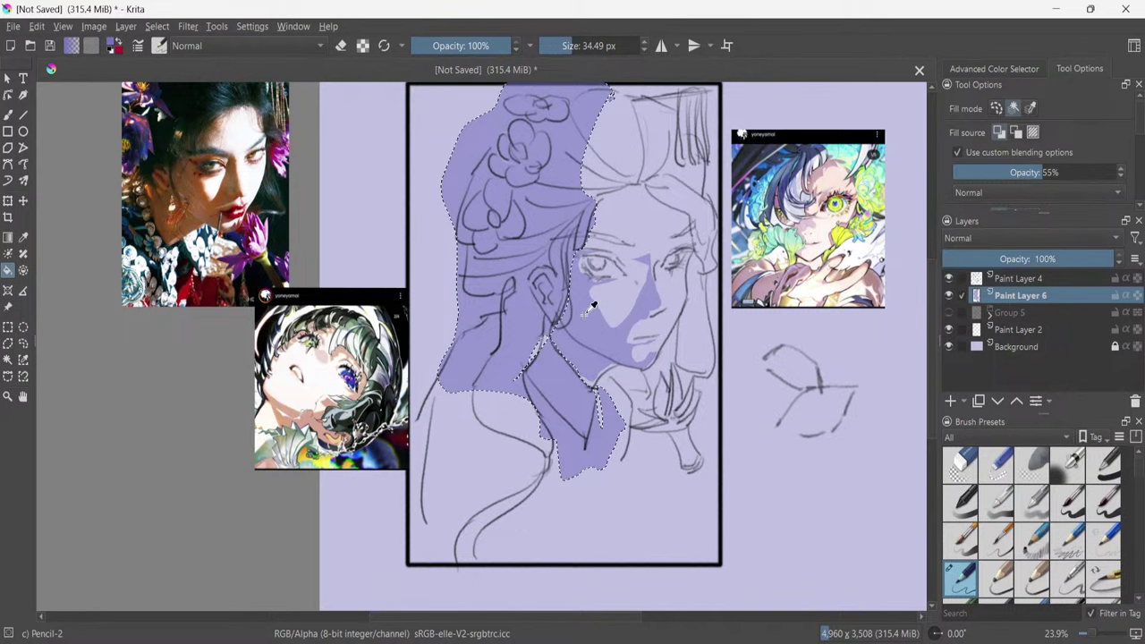
click(23, 344)
Select the combined hair, face and collar shadow on Paint Layer 6, deepen it with another 55% blue-violet fill, and clear the selection.
click(7, 360)
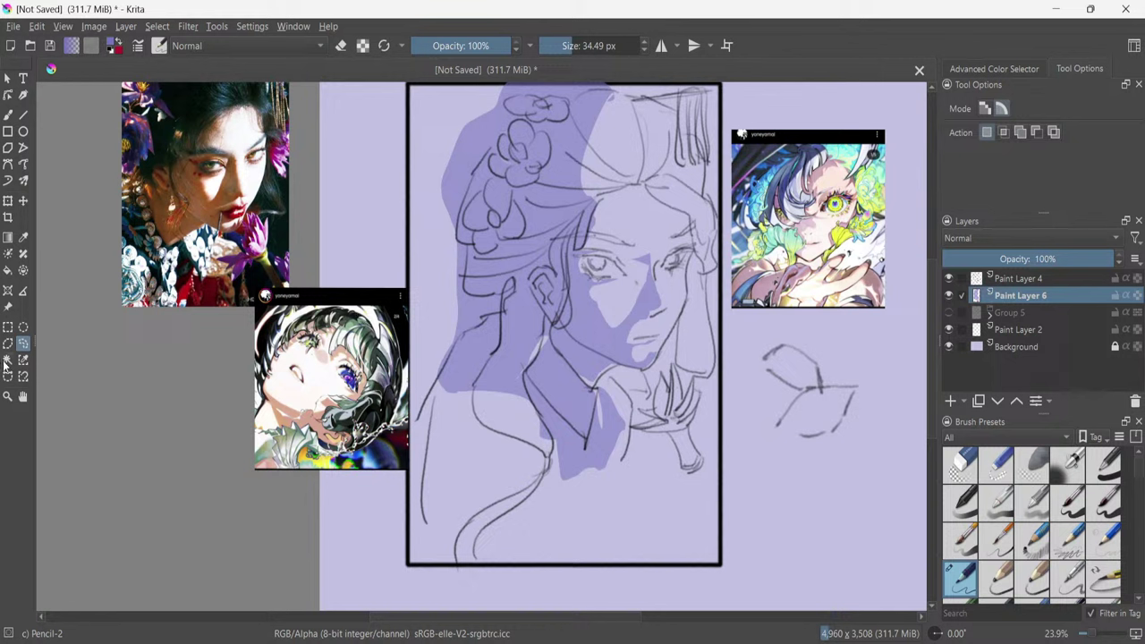
click(531, 341)
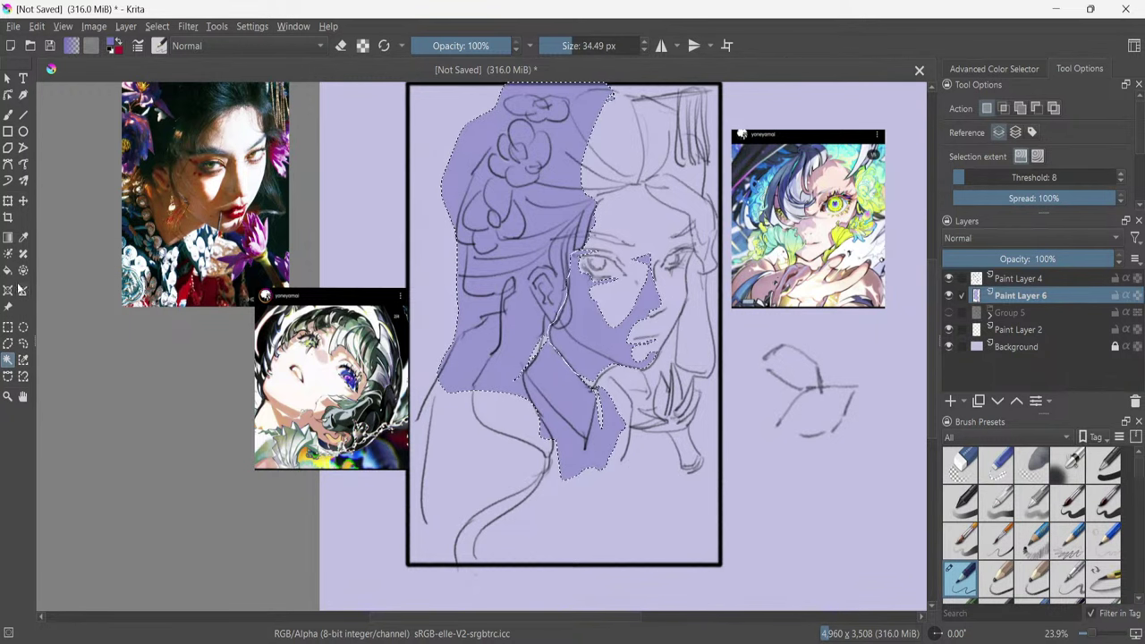
key(f)
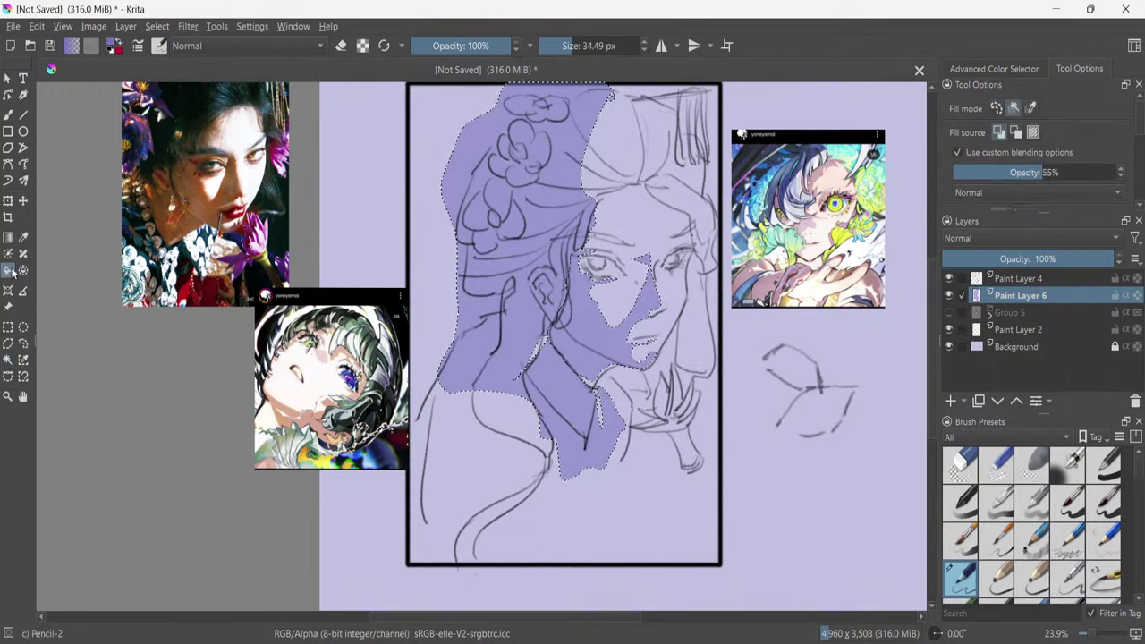
click(498, 330)
key(ctrl+shift+a)
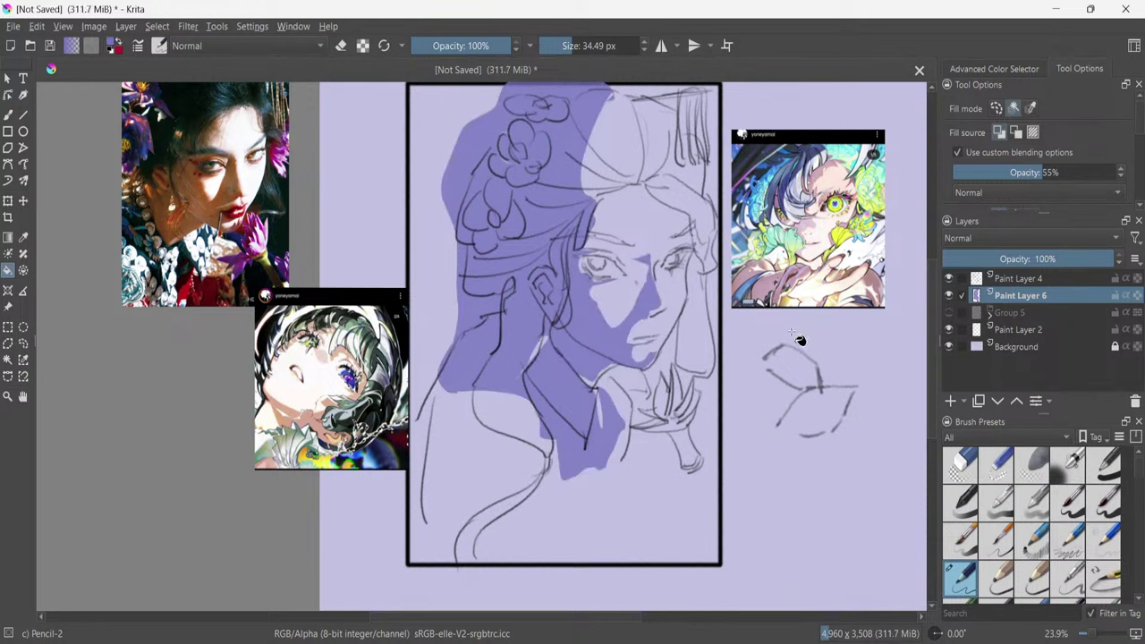
Try black brush strokes over the hair shadow on Paint Layer 6, and undo them.
key(b)
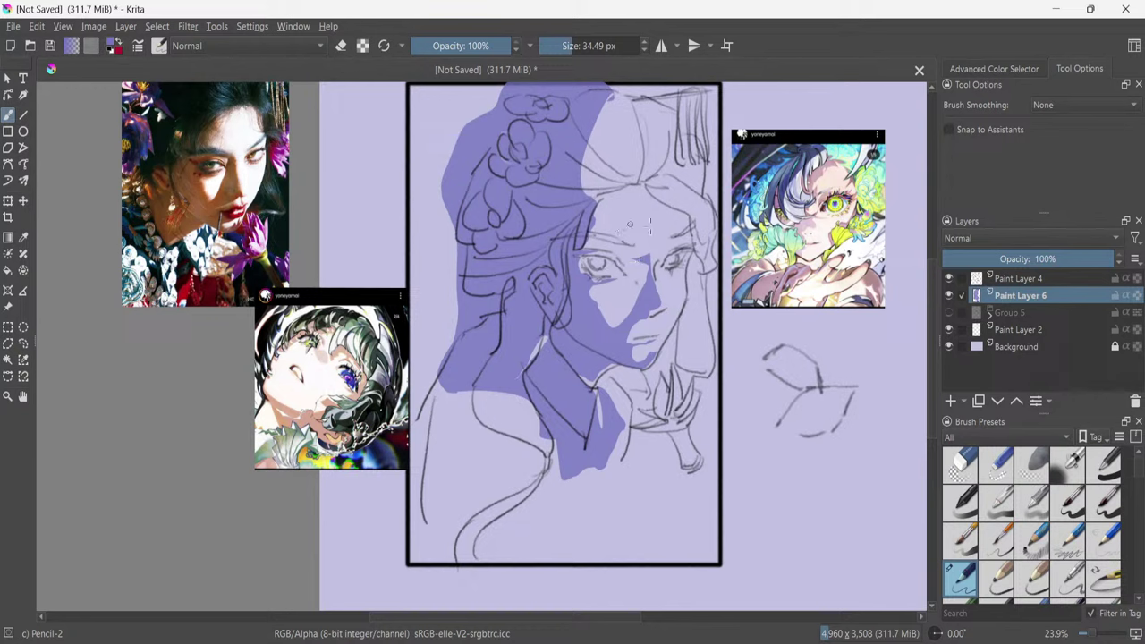
click(1012, 69)
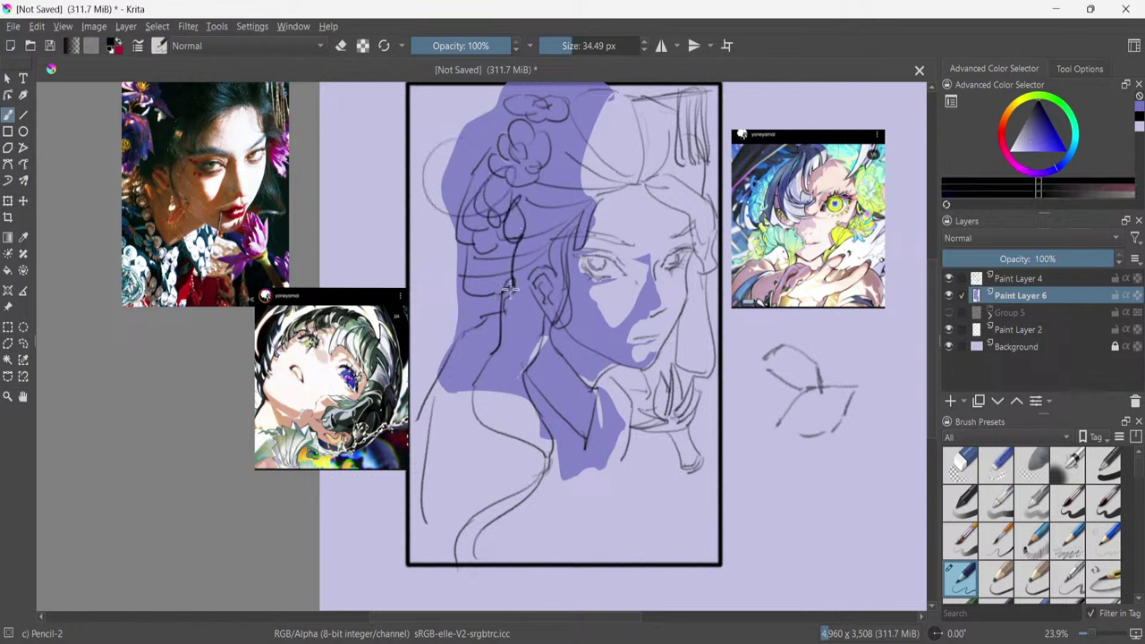
mouse_move(436, 197)
mouse_down()
mouse_move(622, 163)
mouse_move(380, 159)
mouse_move(555, 160)
mouse_up()
key(ctrl+z)
key(ctrl+z)
Try black strokes over the hair and ear shadow on Paint Layer 4 with the Pencil-3 Large 4B brush at 100% opacity, and undo them.
click(1018, 282)
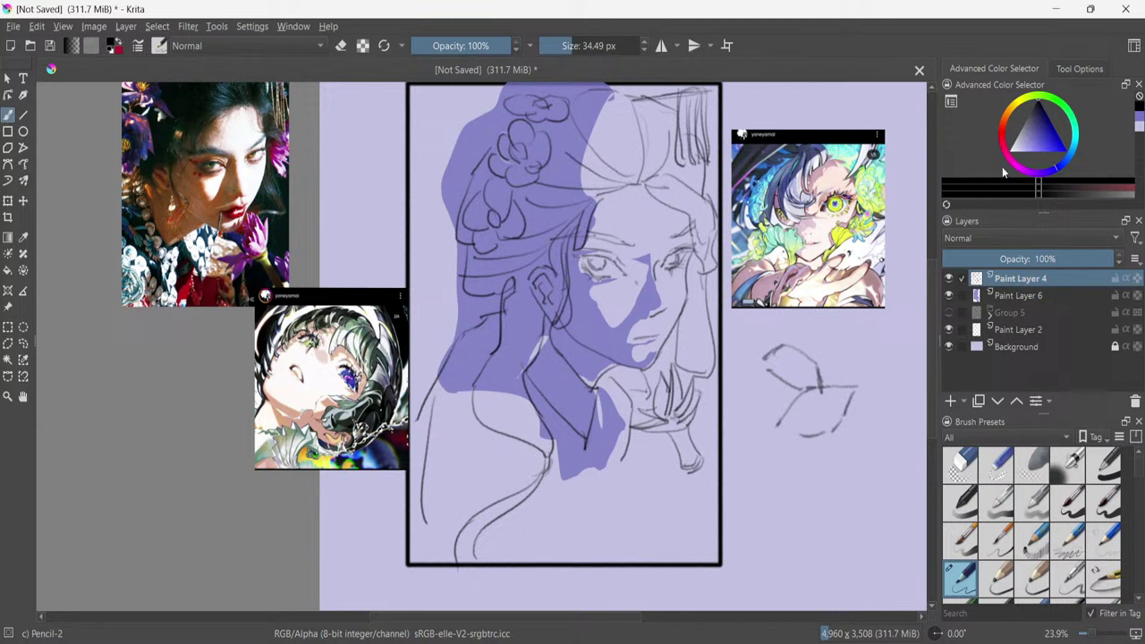
click(1034, 580)
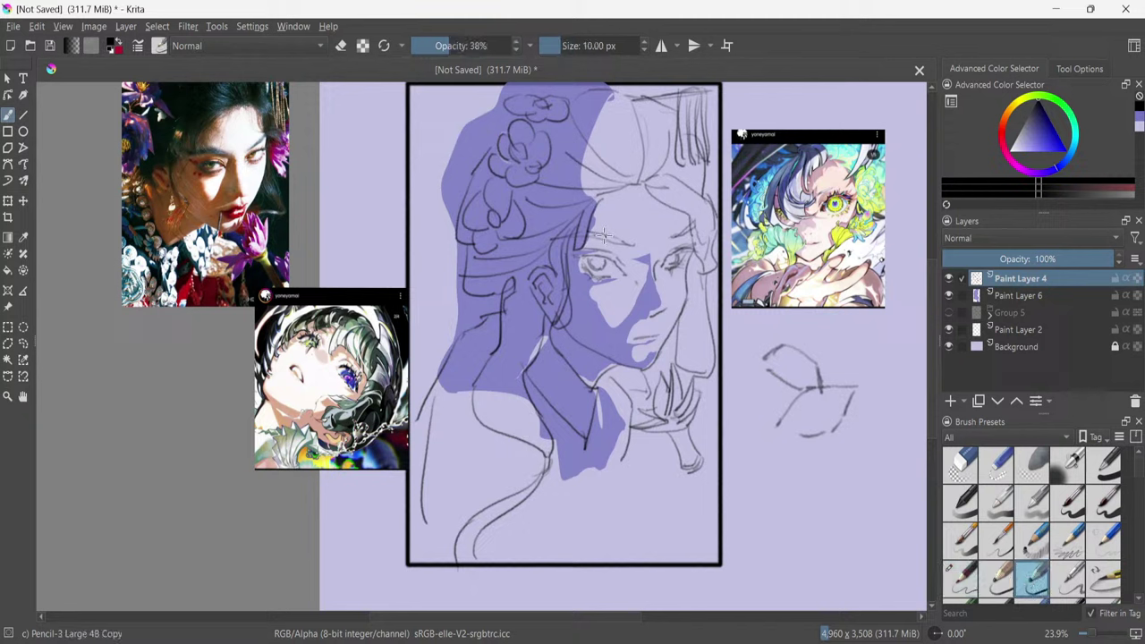
key(o)
key(o)
key(o)
key(o)
key(o)
key(o)
key(o)
drag(497, 226, 478, 338)
key(ctrl+z)
mouse_move(506, 300)
mouse_down()
mouse_move(544, 307)
mouse_move(558, 243)
mouse_move(537, 313)
mouse_up()
key(ctrl+z)
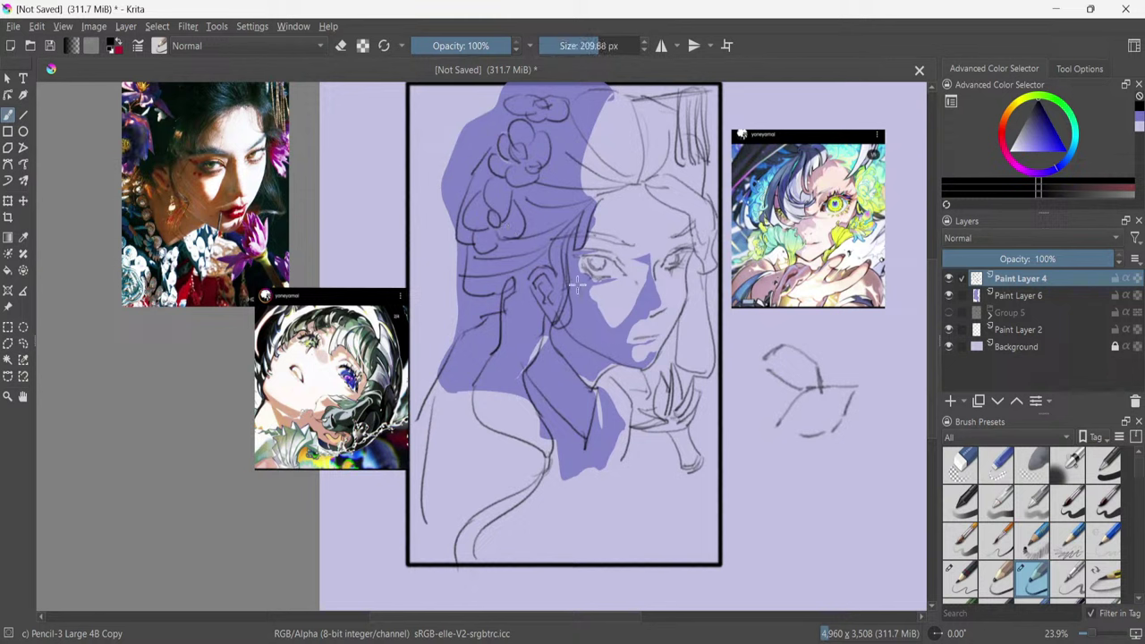
Try a dark blue stroke at 138.60 px along the collar shadow on Paint Layer 4, and undo it.
click(1045, 126)
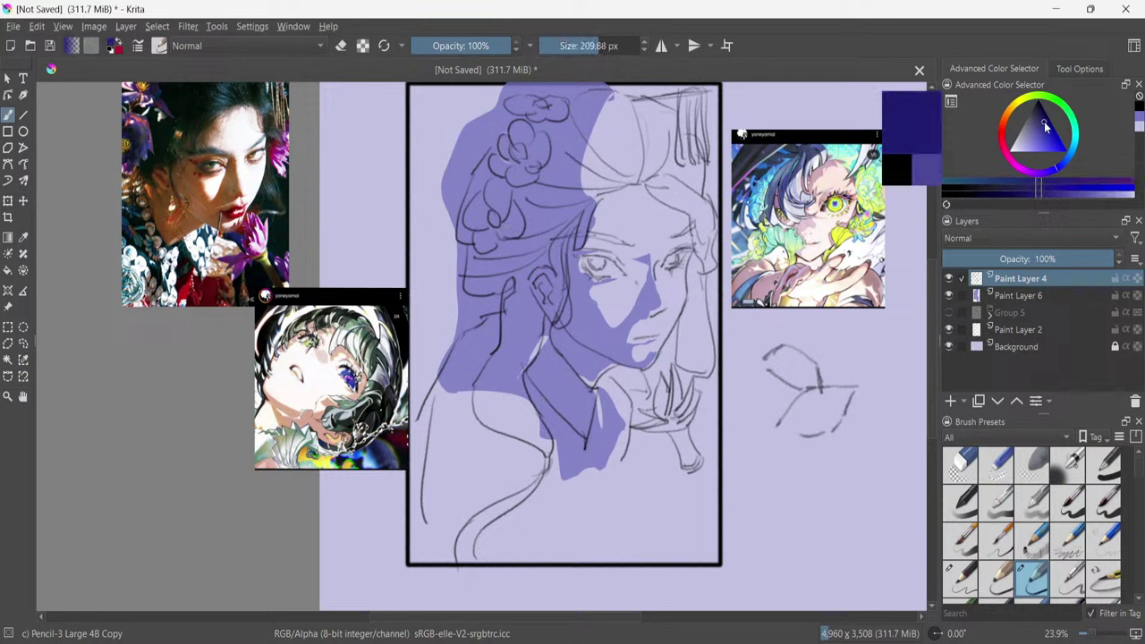
shift+drag(602, 235, 590, 234)
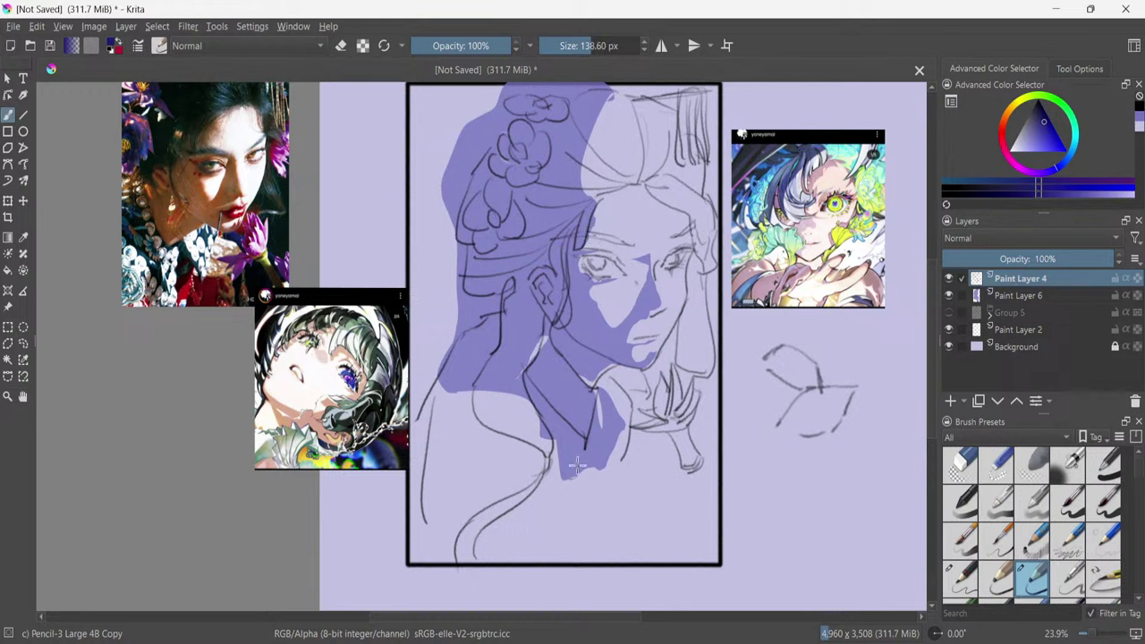
drag(571, 452, 556, 419)
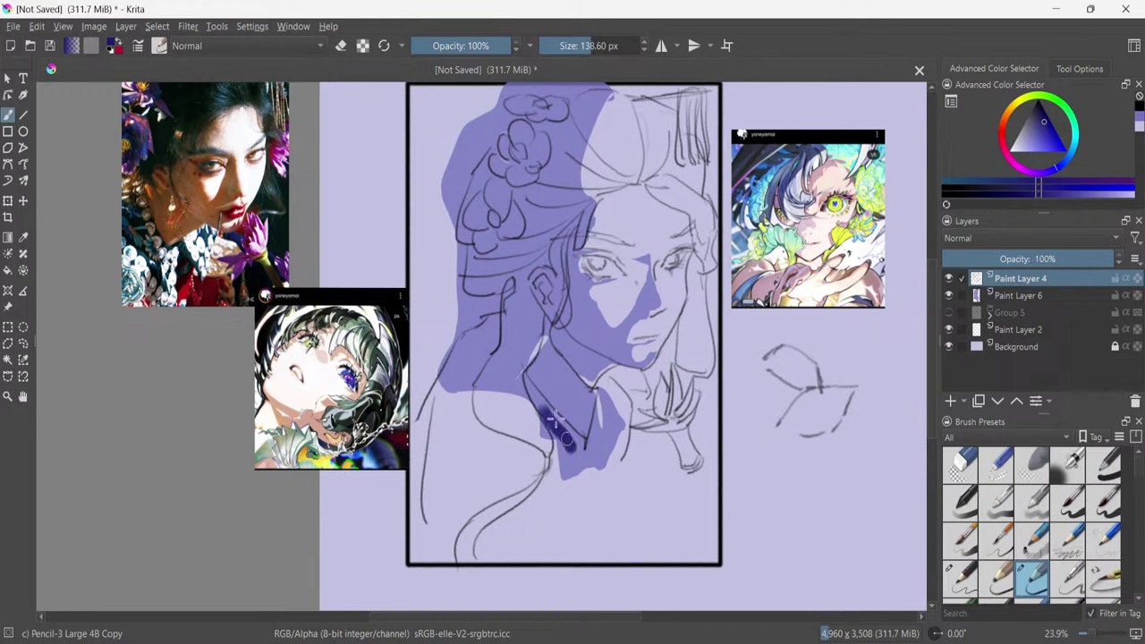
key(ctrl+z)
Try near-black violet strokes on the collar shadow, reducing the brush size to 62.88 px, and undo them.
click(978, 192)
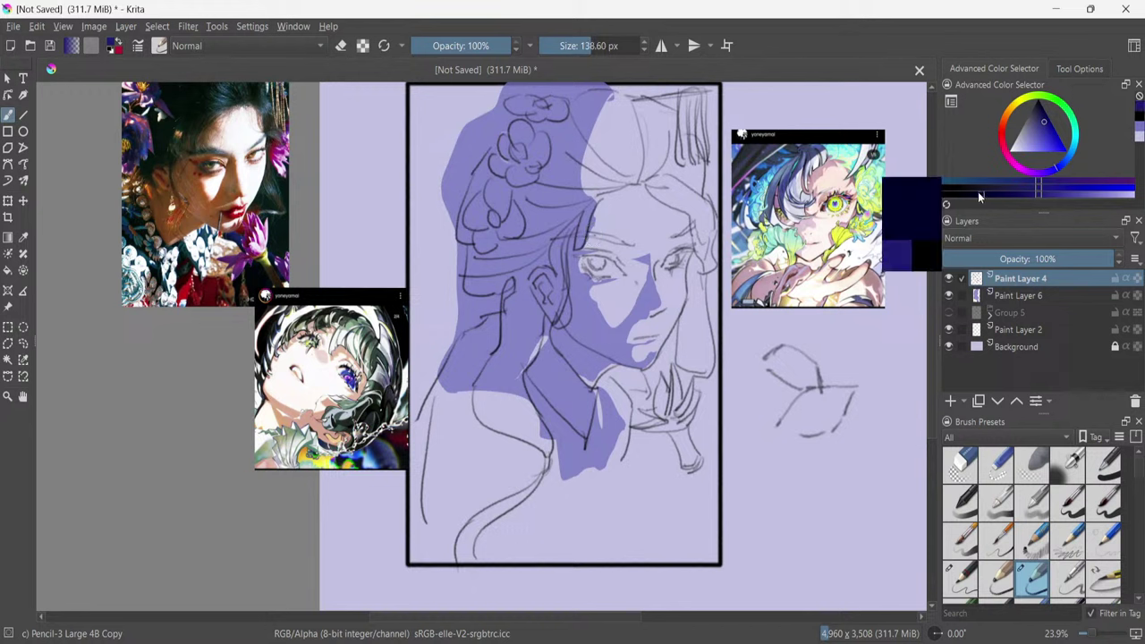
click(1027, 175)
drag(1048, 173, 1031, 172)
drag(599, 428, 578, 497)
key(ctrl+z)
shift+drag(612, 448, 568, 444)
mouse_move(537, 409)
mouse_down()
mouse_move(564, 440)
mouse_move(523, 382)
mouse_move(577, 443)
mouse_move(528, 389)
mouse_move(555, 434)
mouse_move(526, 382)
mouse_up()
key(ctrl+z)
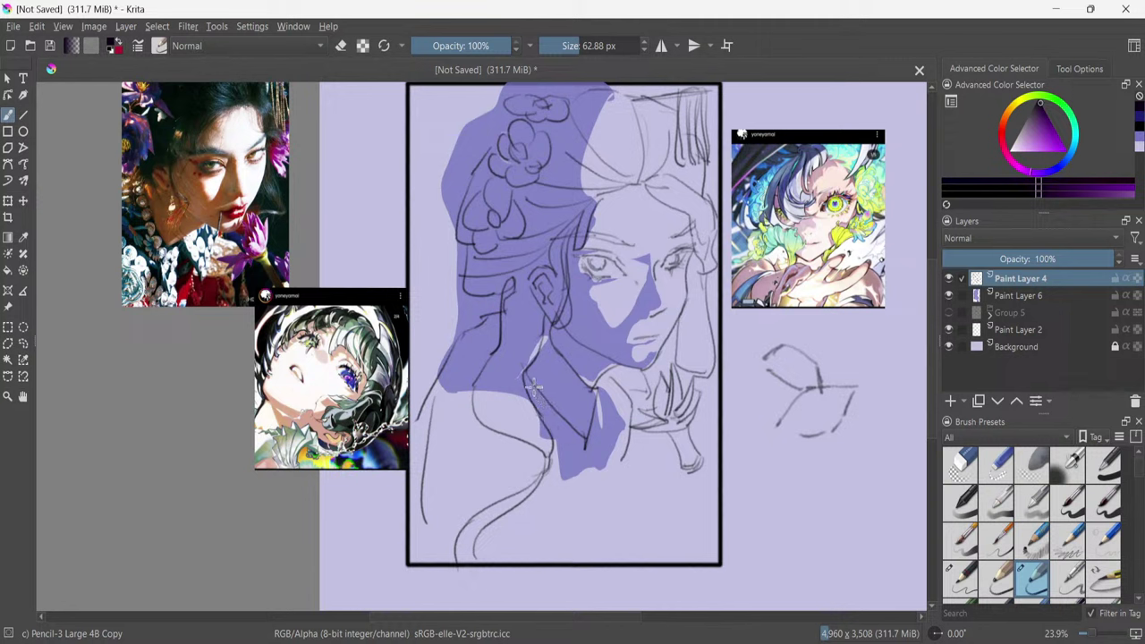
mouse_move(569, 432)
mouse_down()
mouse_move(532, 392)
mouse_move(584, 444)
mouse_move(550, 415)
mouse_up()
key(ctrl+z)
Select the contiguous light area surrounding the blue-violet shadow shape and make Paint Layer 6 active.
click(8, 359)
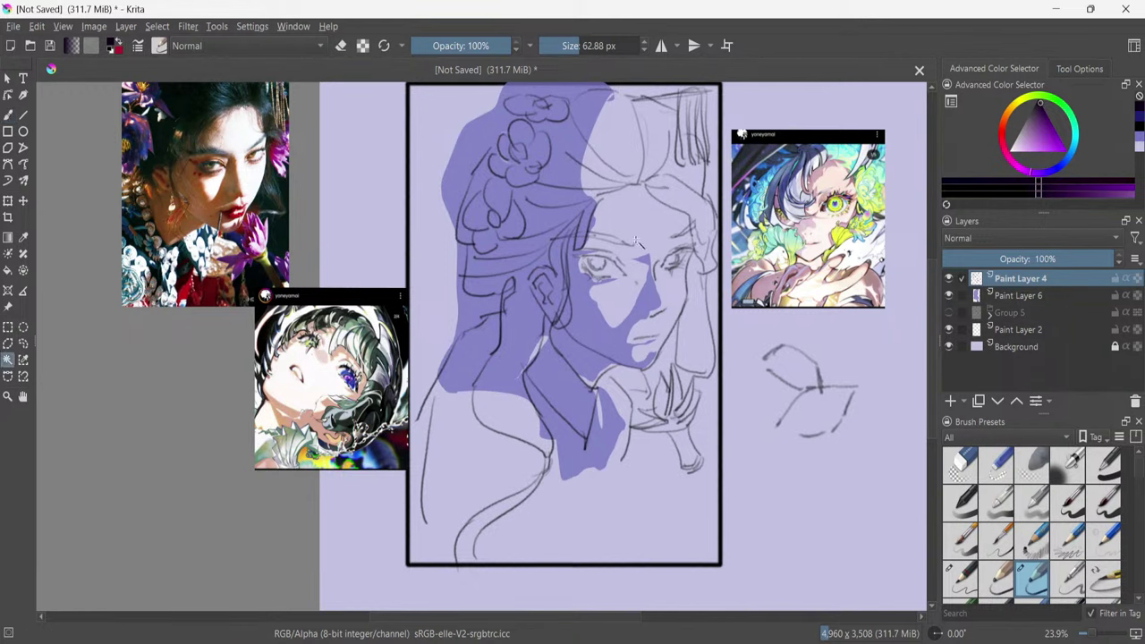
click(606, 297)
click(1020, 298)
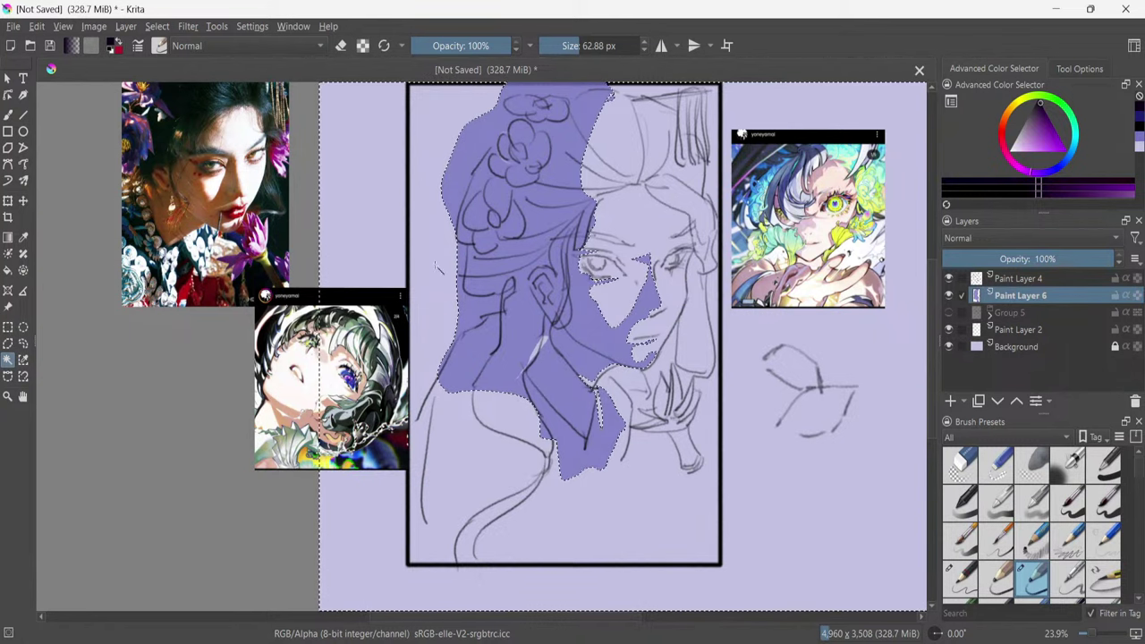
Try filling the selected light area on Paint Layer 6 with a pale greyish beige, and undo the fill.
click(1019, 108)
click(1027, 126)
click(1011, 107)
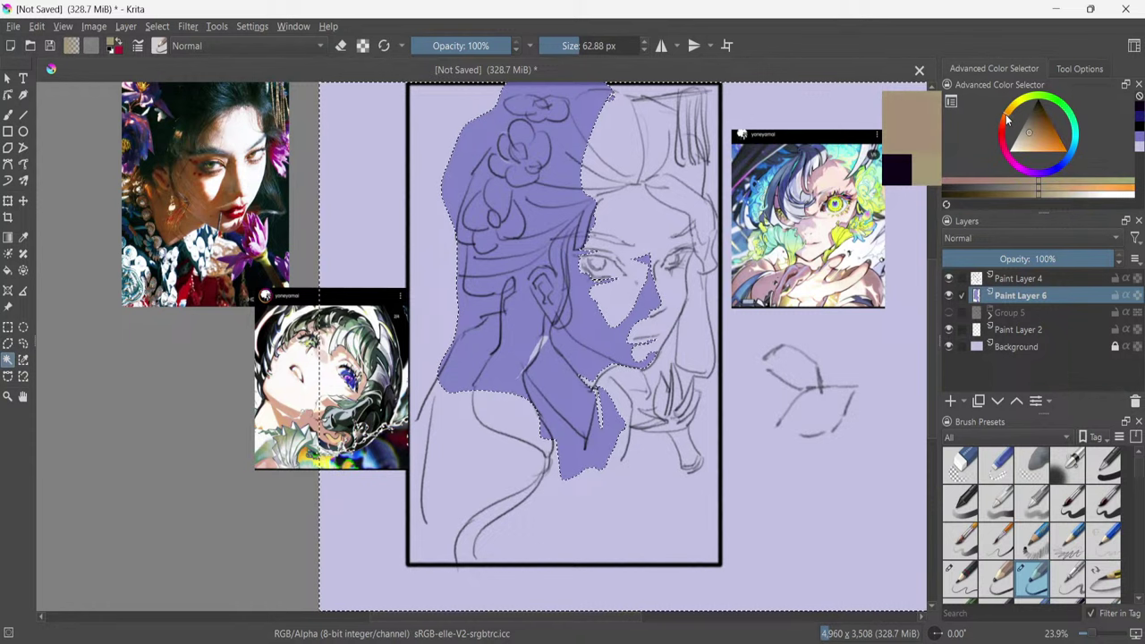
drag(1027, 132, 1021, 135)
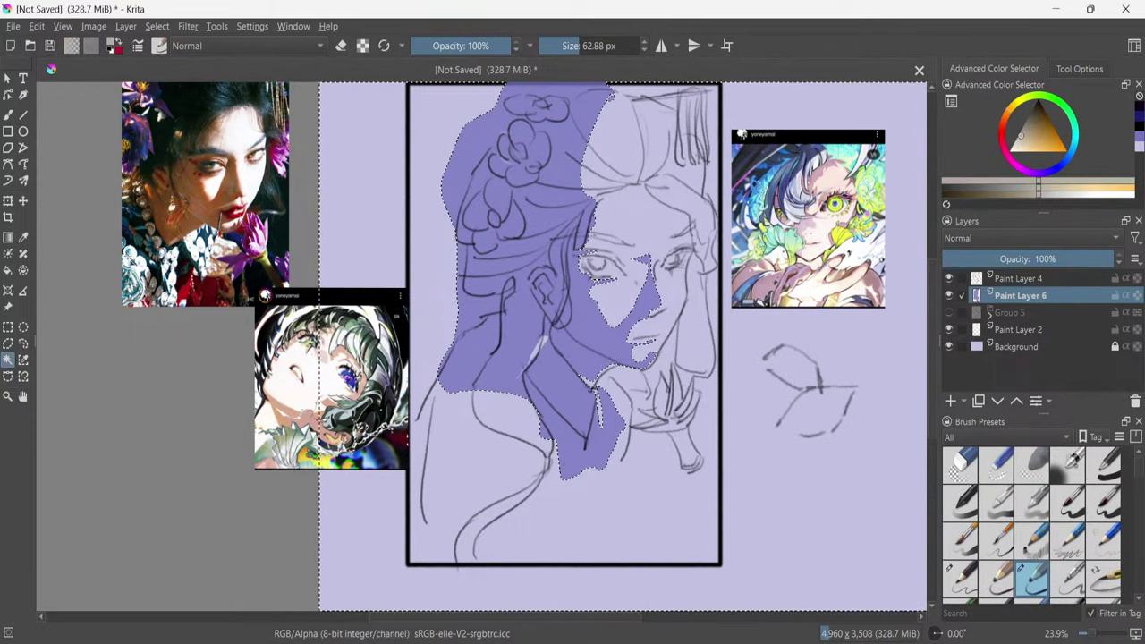
click(7, 270)
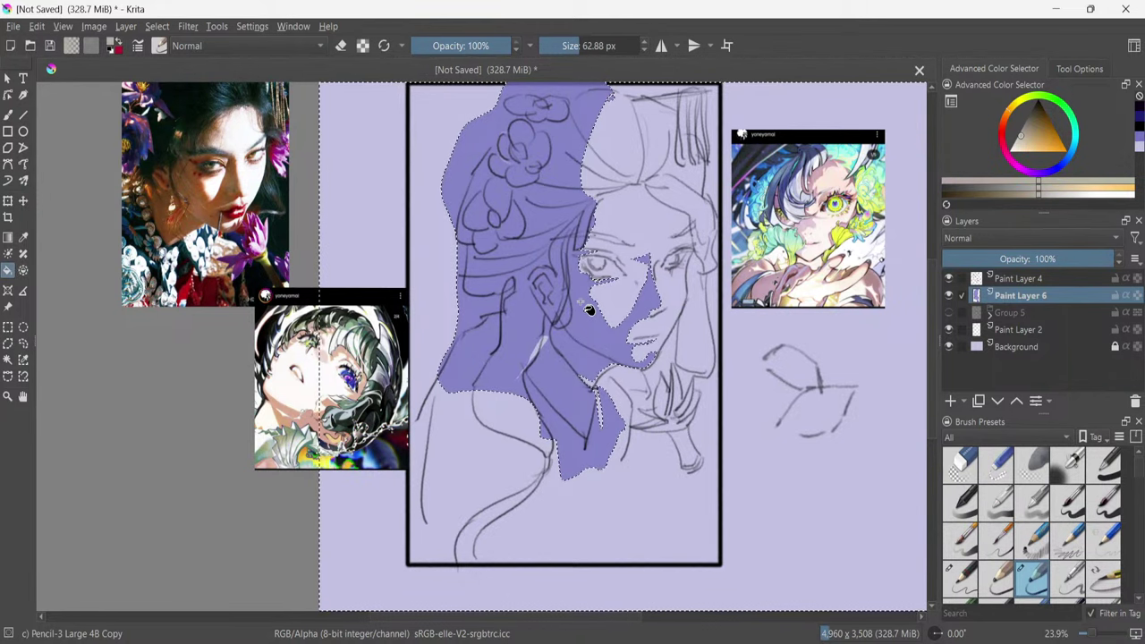
click(648, 215)
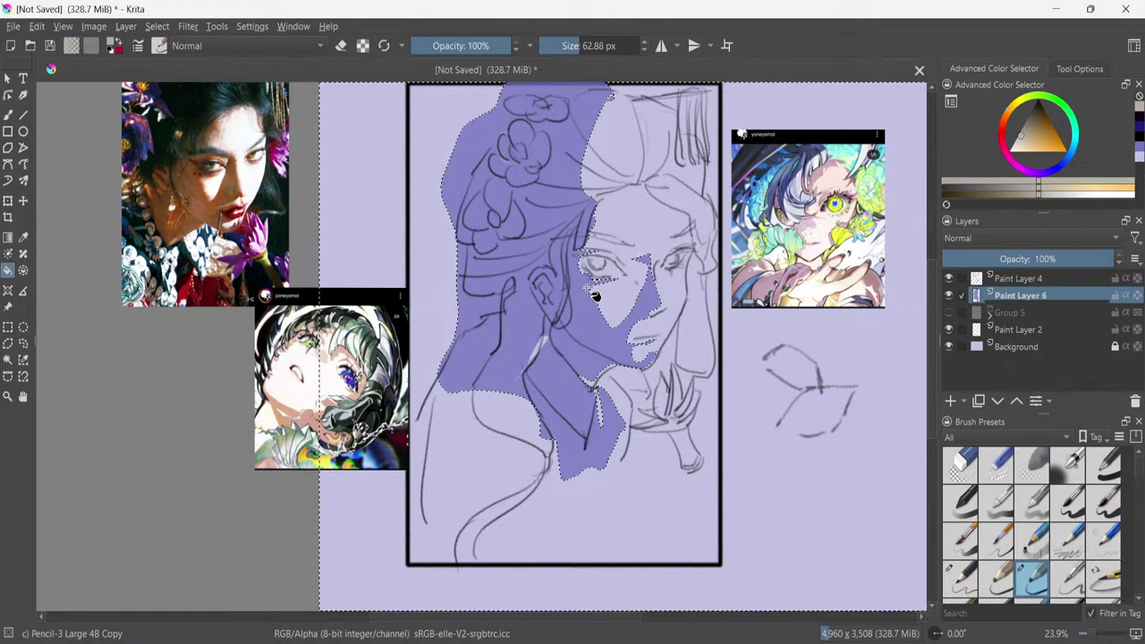
key(ctrl+z)
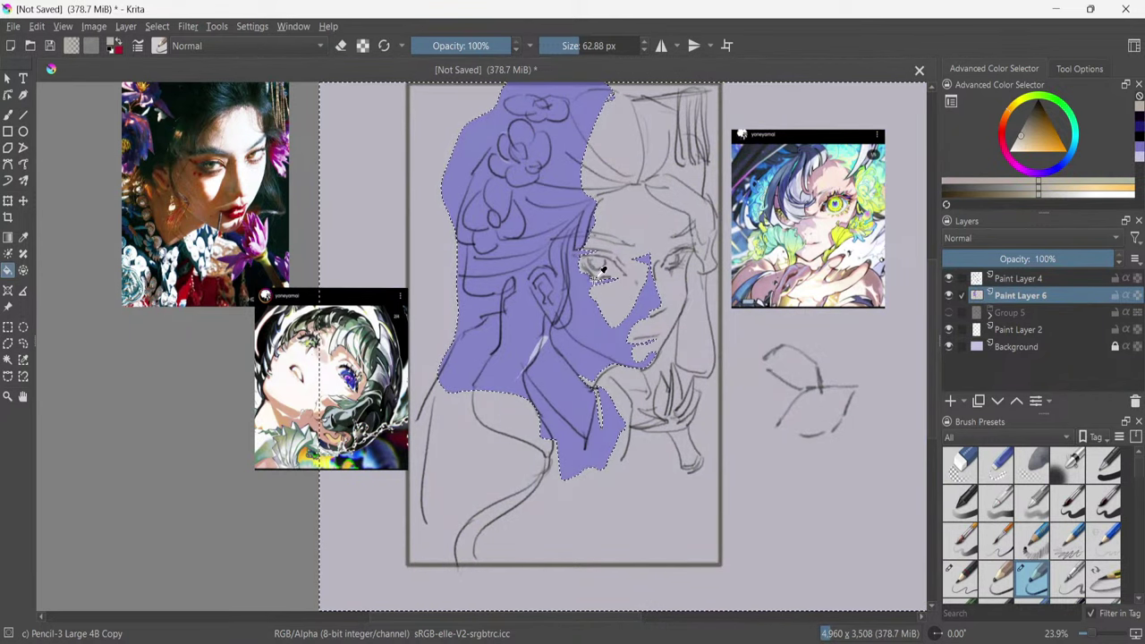
click(605, 289)
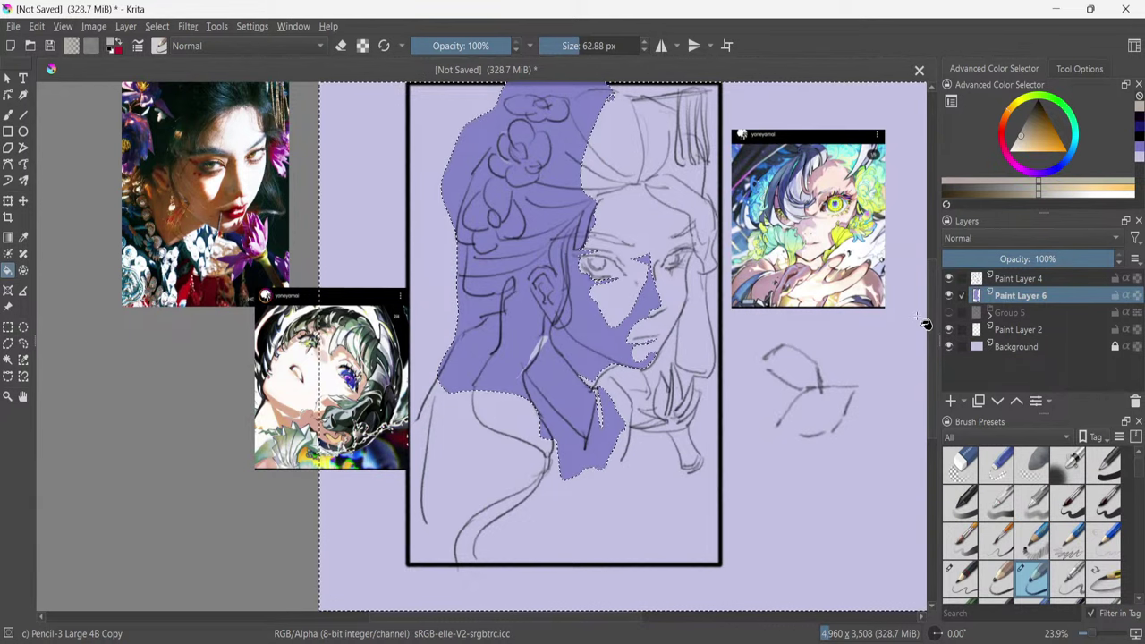
Make Paint Layer 2 active and try a contiguous selection just inside the portrait frame's edge.
shift+click(1033, 333)
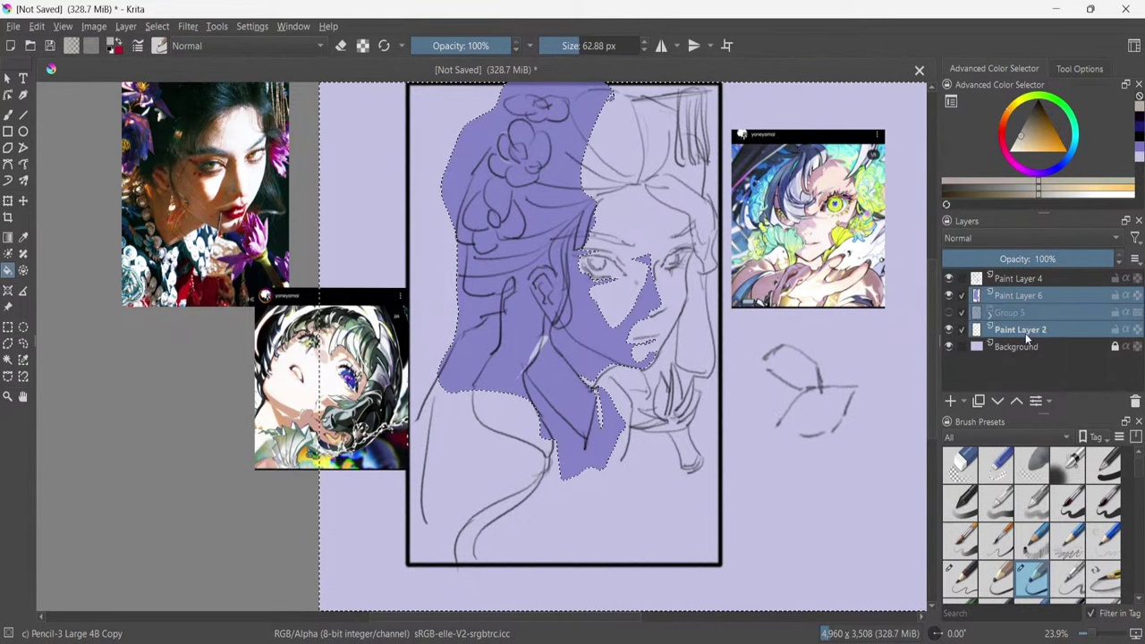
click(1022, 293)
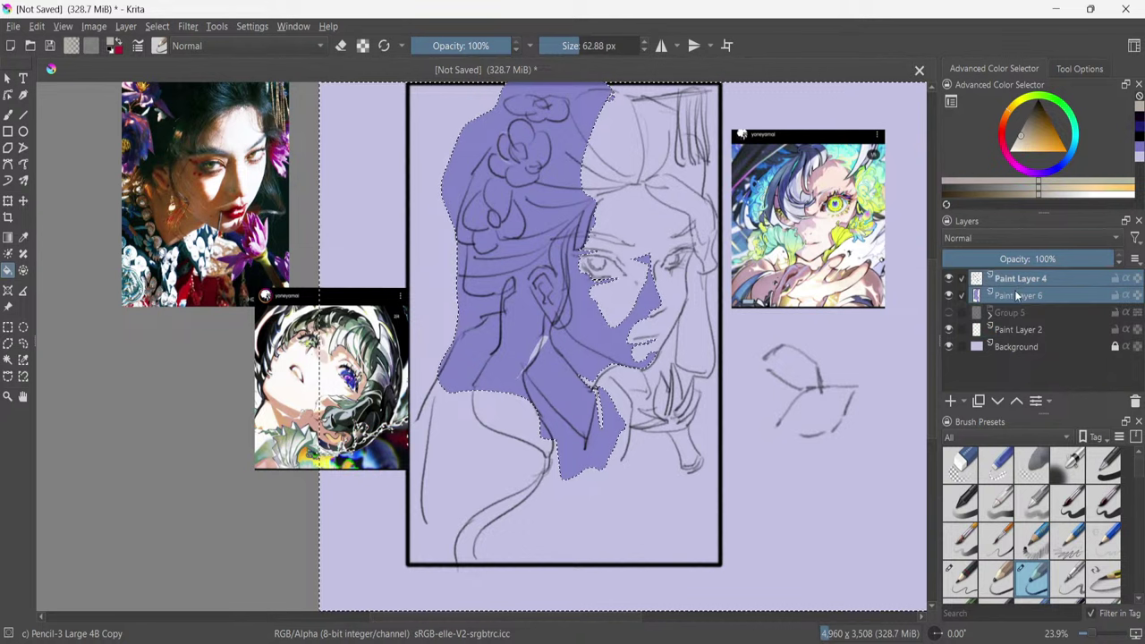
click(1031, 331)
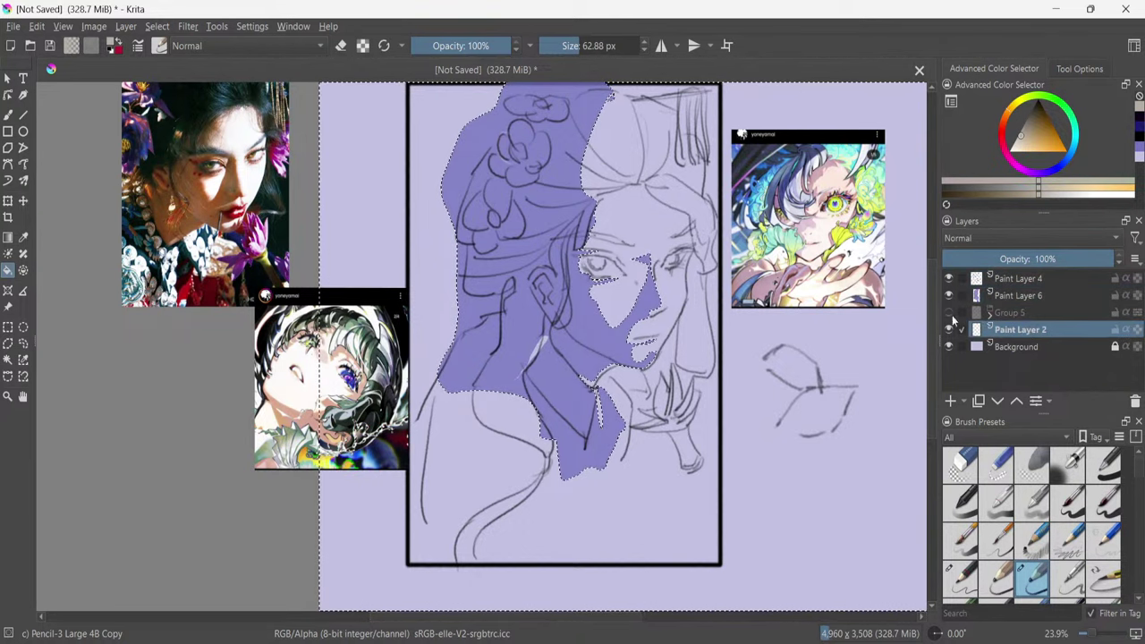
click(8, 360)
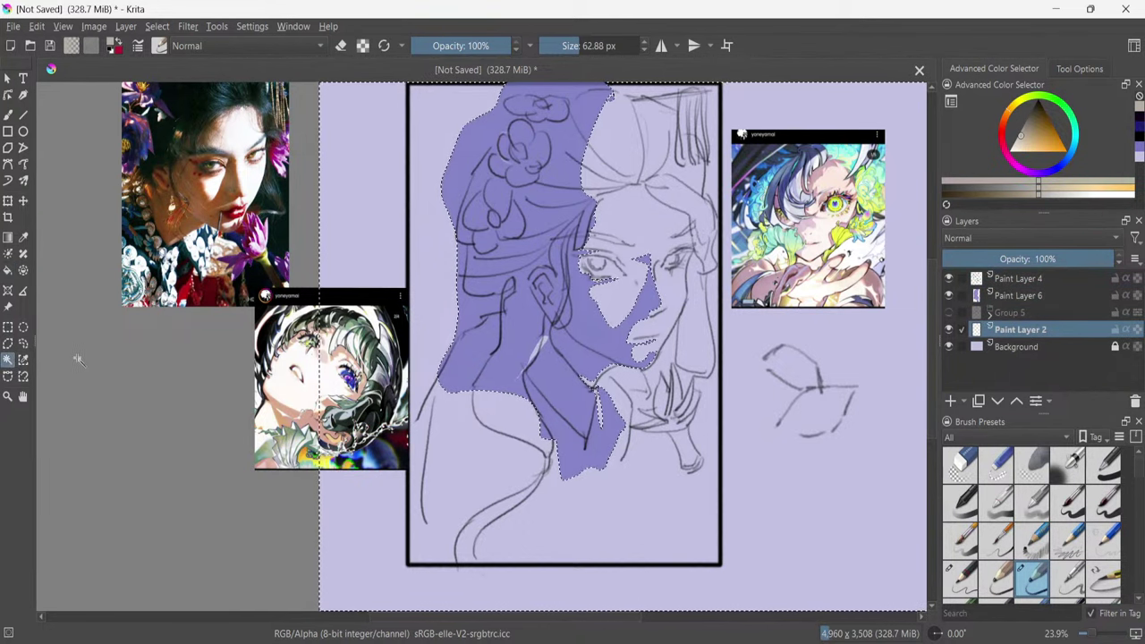
click(413, 343)
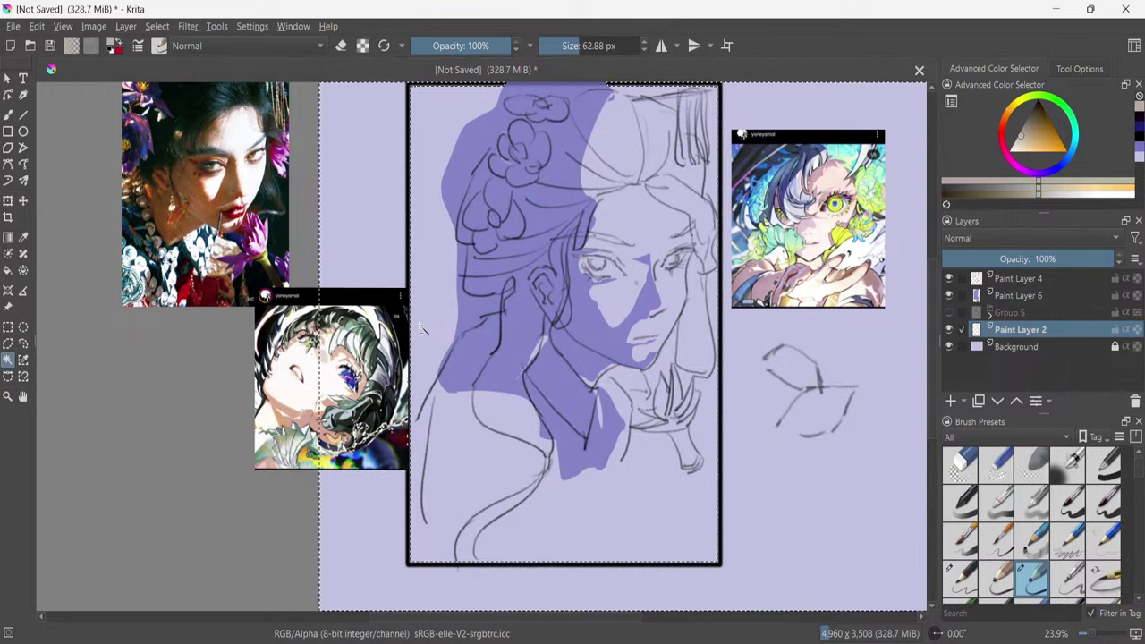
click(422, 328)
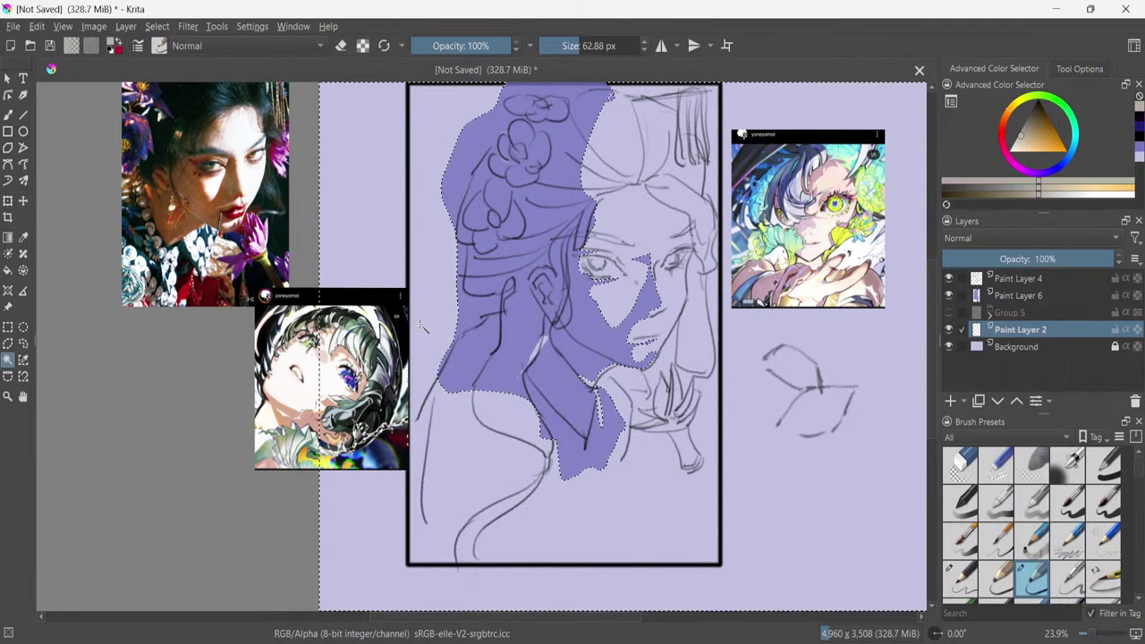
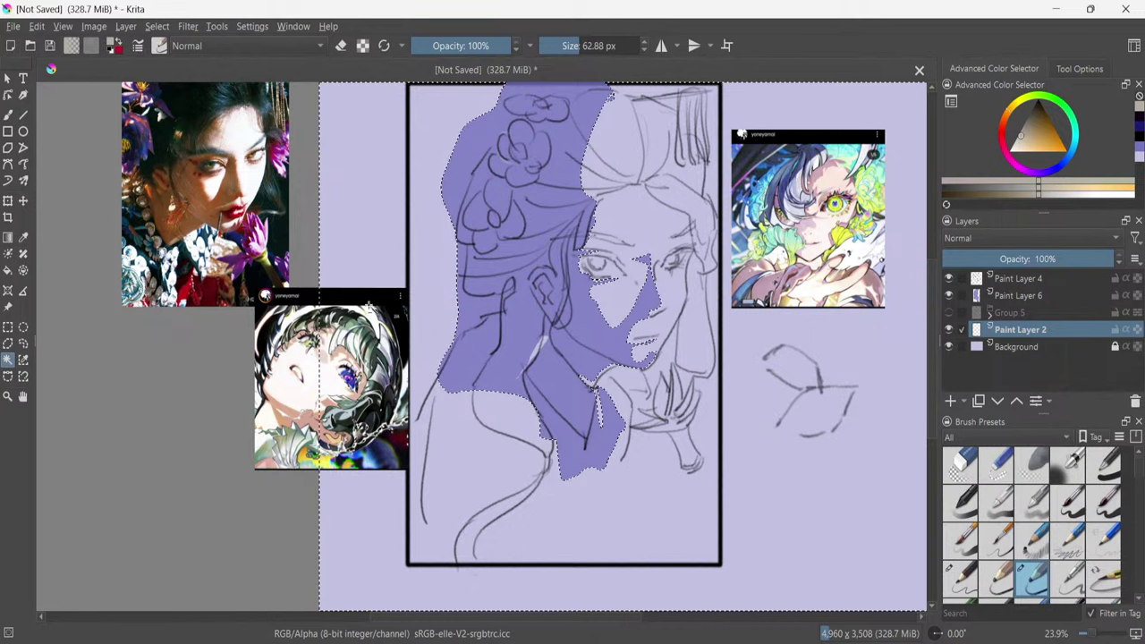
Remove the area outside the portrait frame from the selection and make Paint Layer 6 active.
click(374, 303)
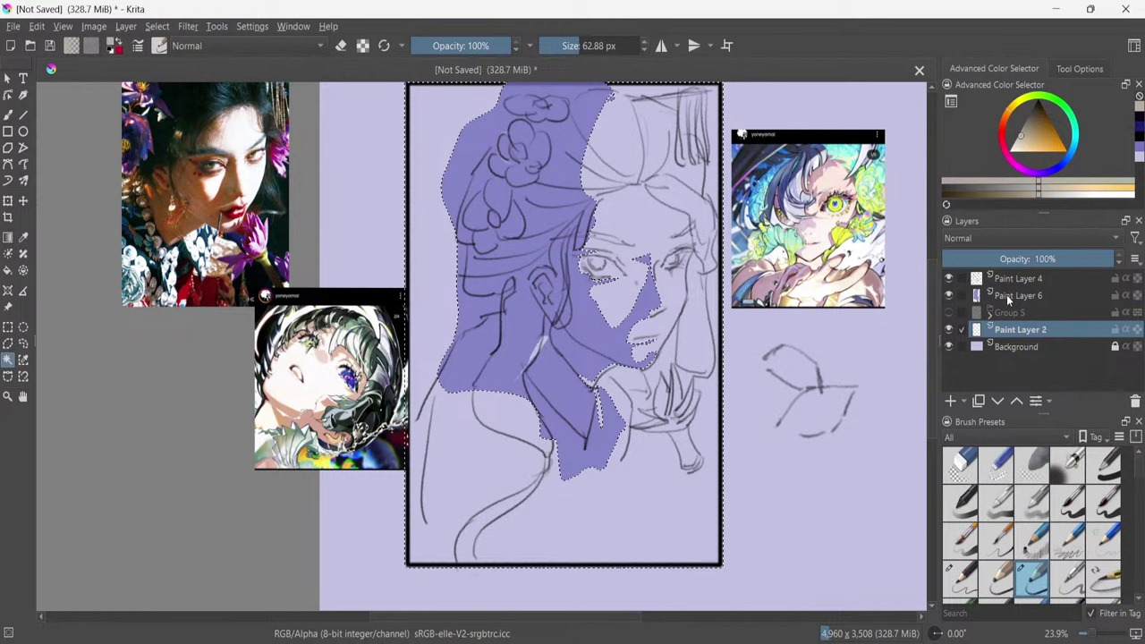
click(23, 344)
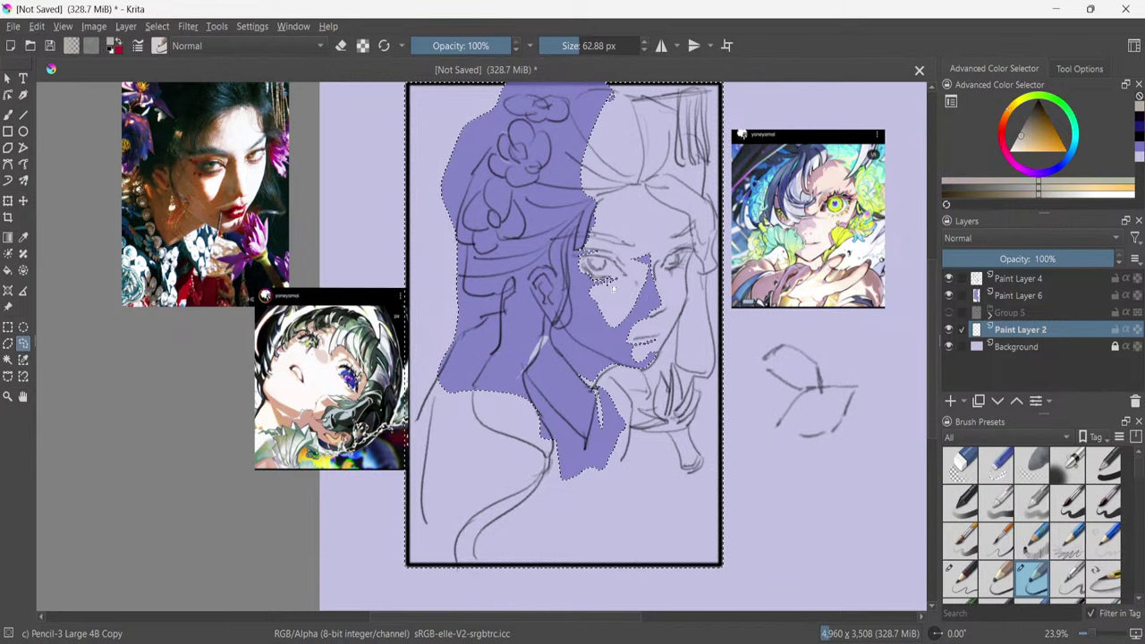
click(1029, 297)
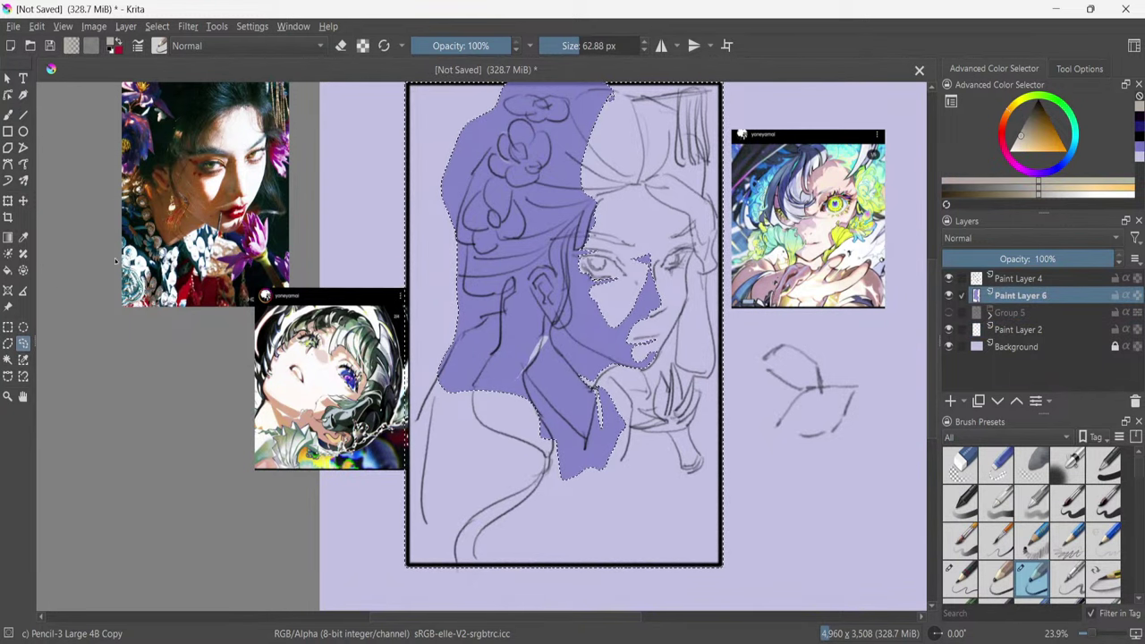
Fill the selected light area on Paint Layer 6 with a dusty pink, and refill it with a lighter pink.
click(7, 270)
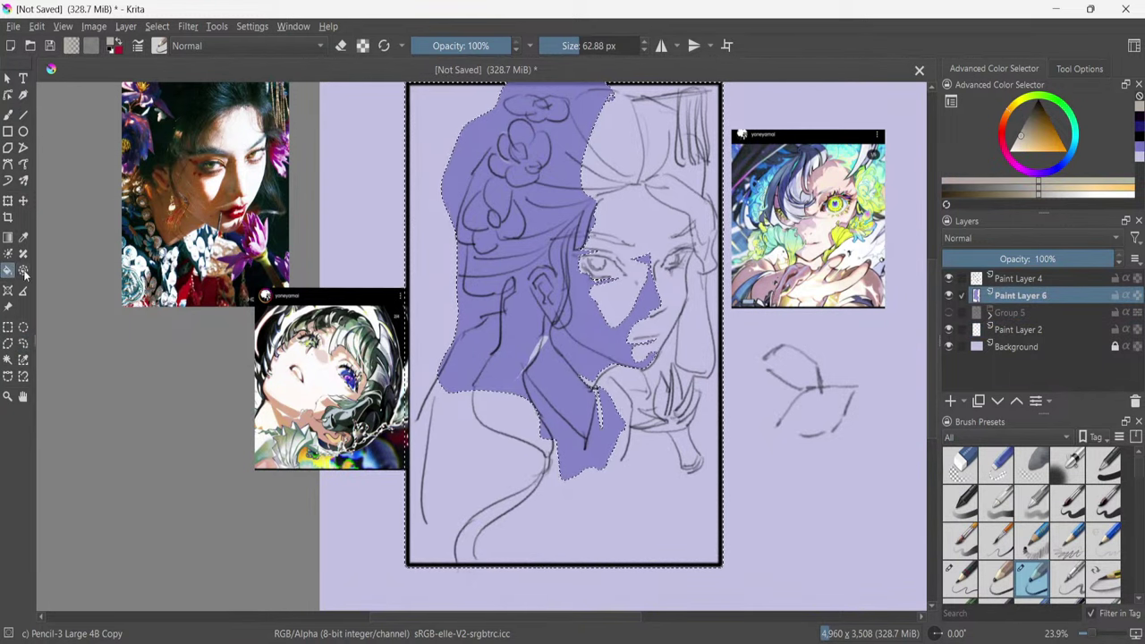
click(1081, 190)
drag(1007, 130, 1002, 127)
drag(1041, 201, 1050, 194)
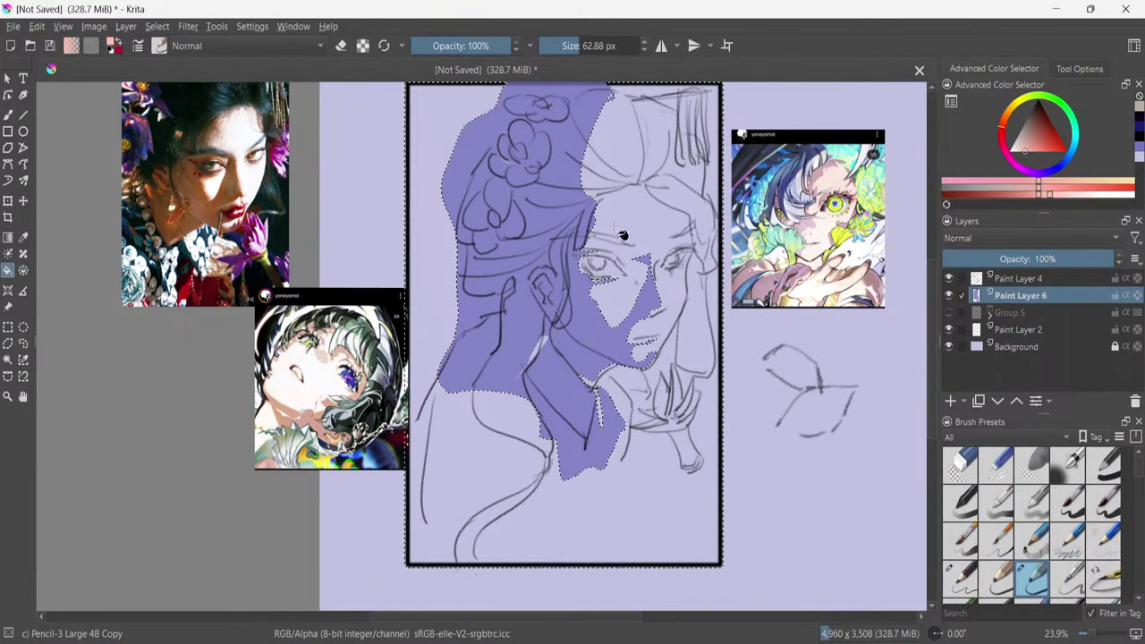
click(626, 271)
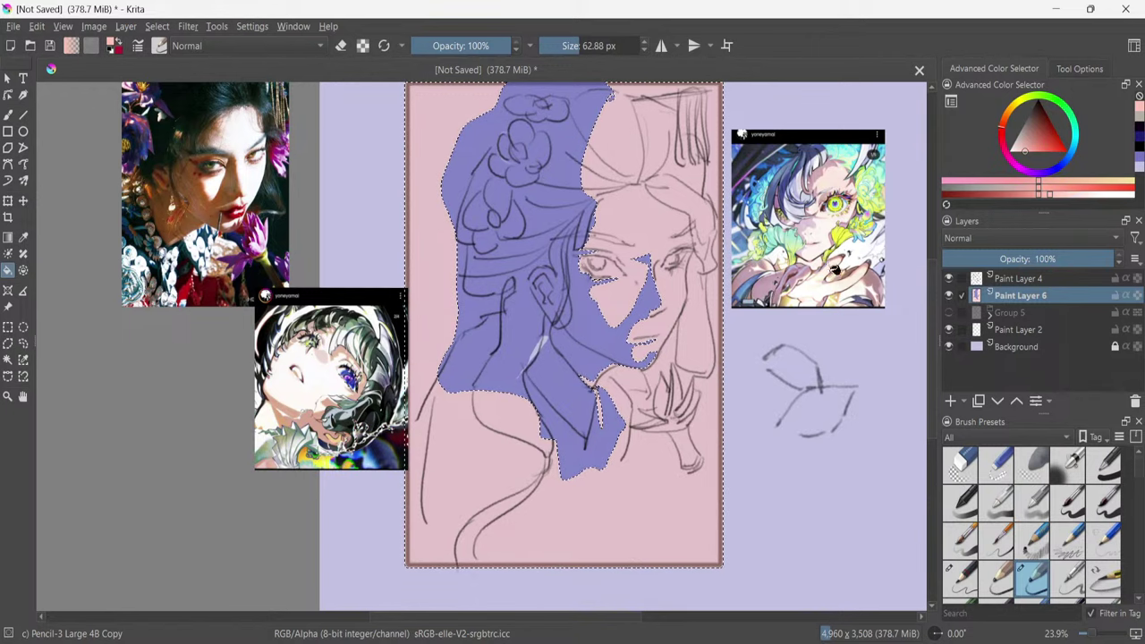
click(1055, 195)
drag(1055, 195, 1064, 196)
click(645, 223)
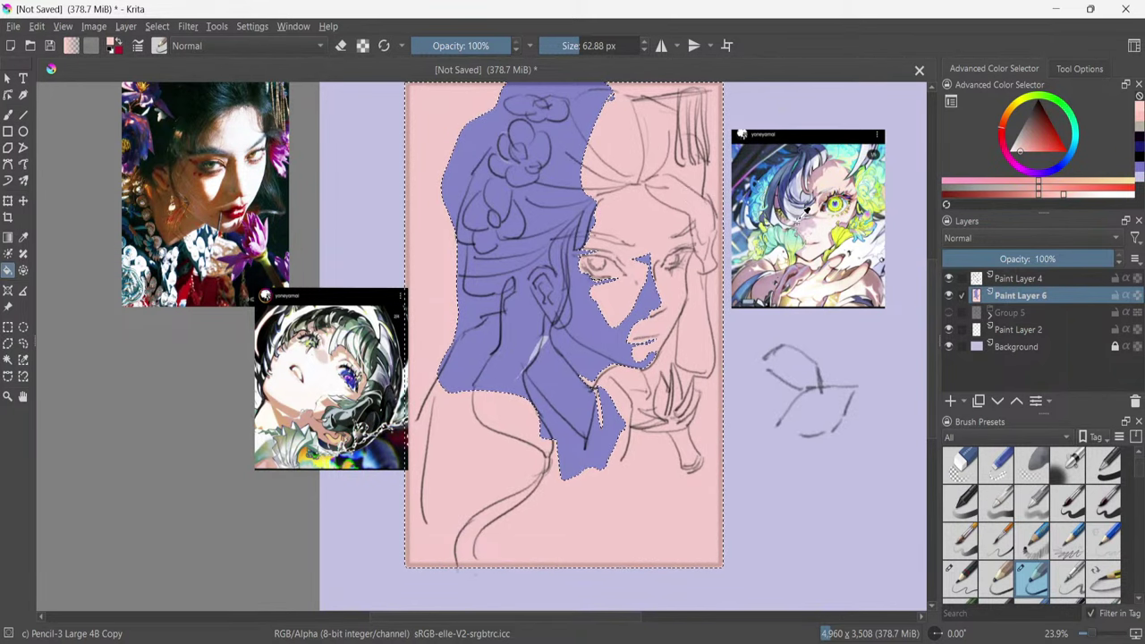
Try darkening the pink area with an HSV/HSL lightness adjustment of -11, and discard the adjustment.
key(ctrl+u)
drag(908, 386, 910, 362)
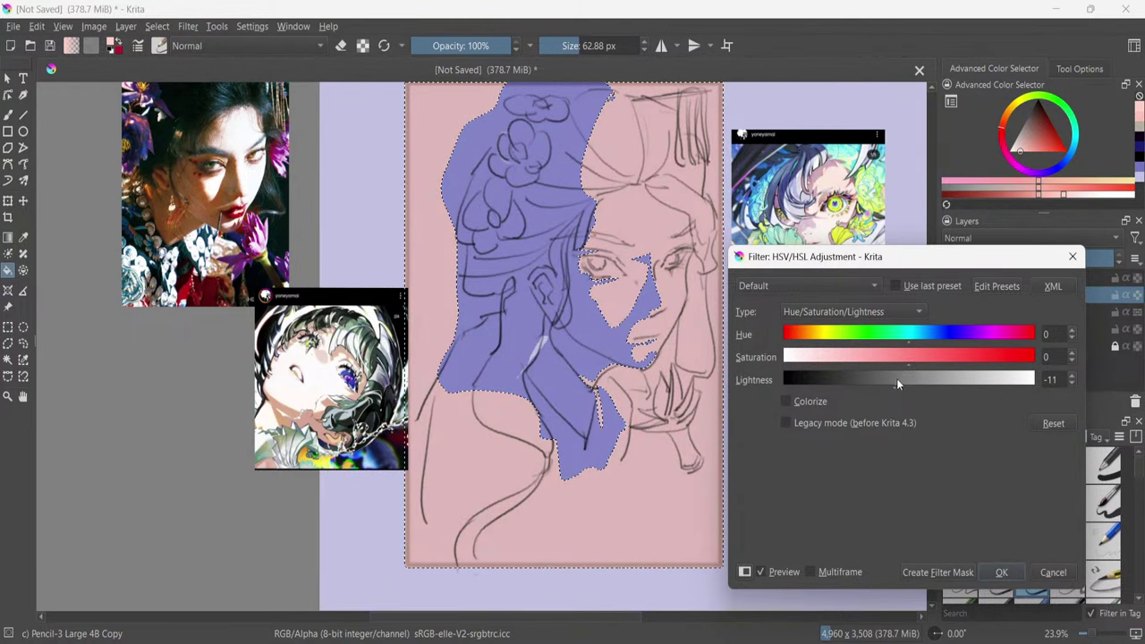
click(1073, 257)
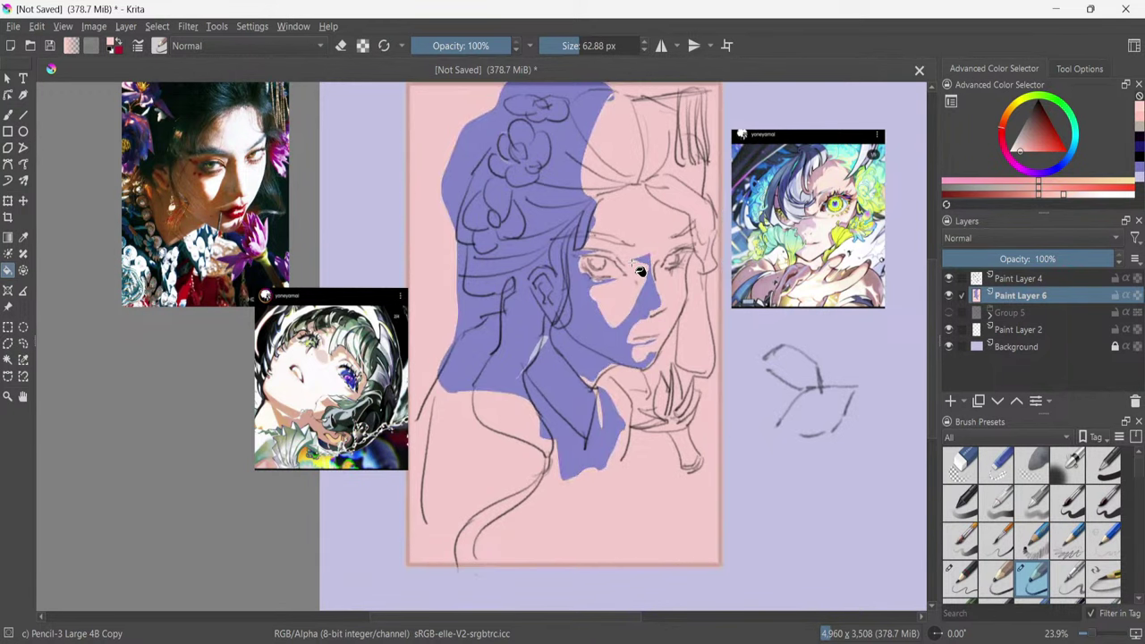
Try a paler pink pencil stroke on the face, undo it, and enlarge the brush to 144.72 px.
click(647, 302)
key(b)
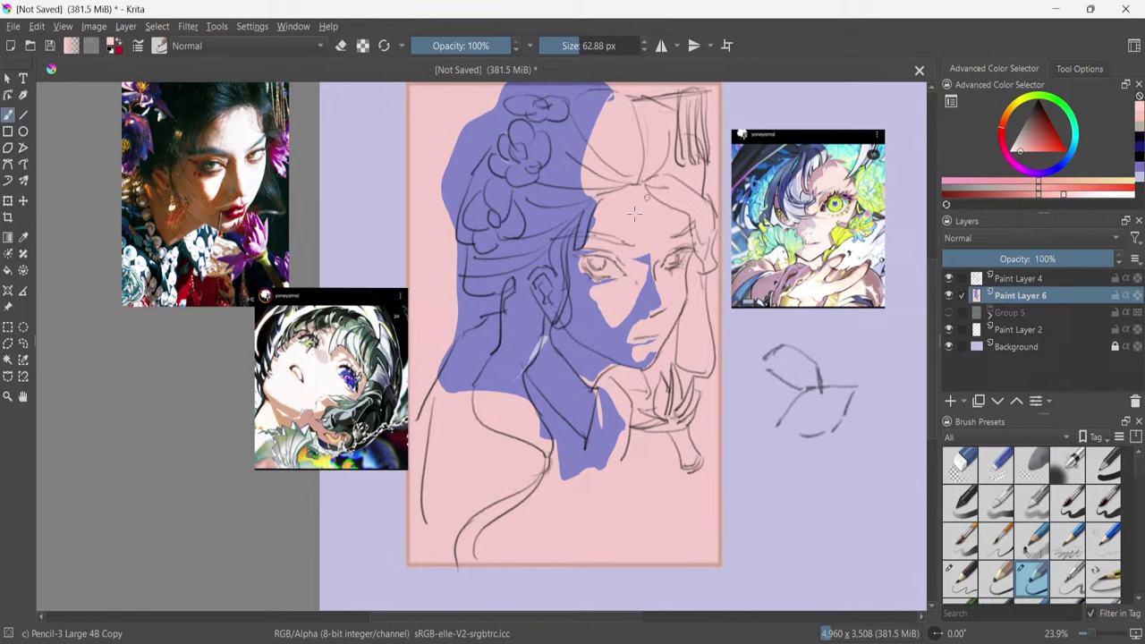
click(1083, 195)
mouse_move(676, 234)
mouse_down()
mouse_move(676, 218)
mouse_move(686, 236)
mouse_move(690, 223)
mouse_up()
key(ctrl+z)
shift+drag(626, 239, 671, 251)
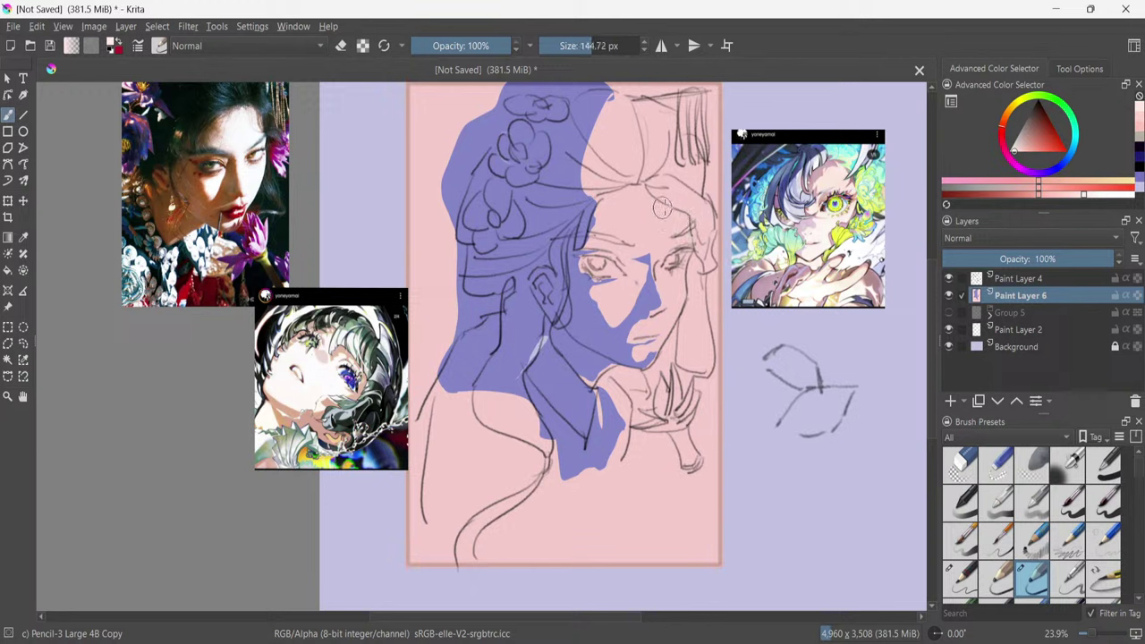
Test the Airbrush Soft, Basic-2 Opacity and Basic-4 Flow Opacity presets on the face, enlarging the last one to 210.28 px.
click(1066, 464)
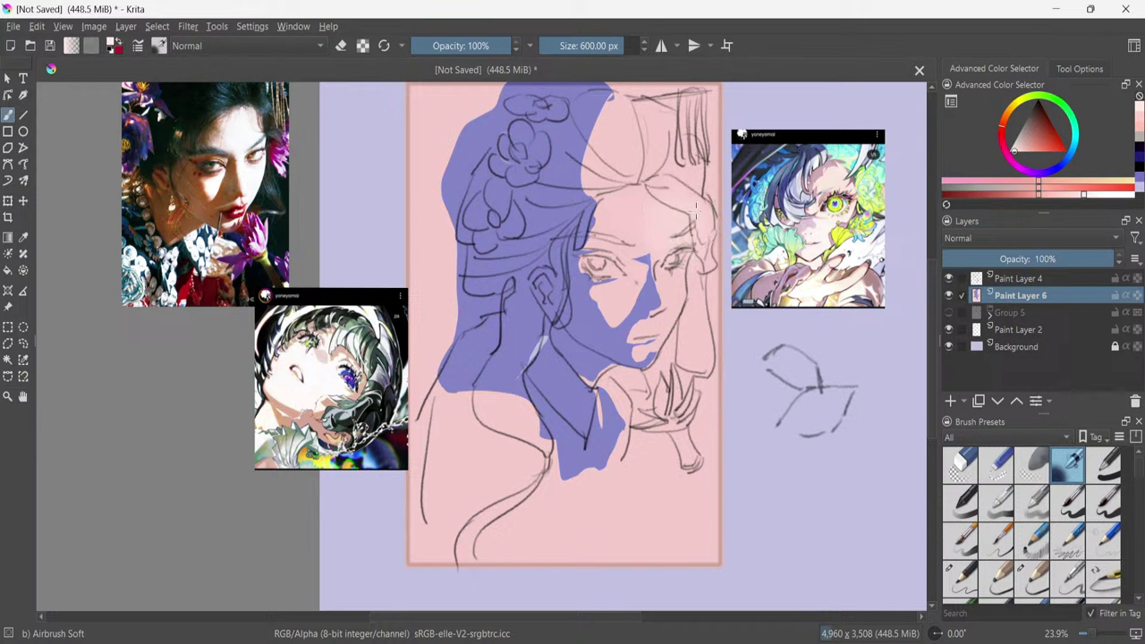
click(962, 502)
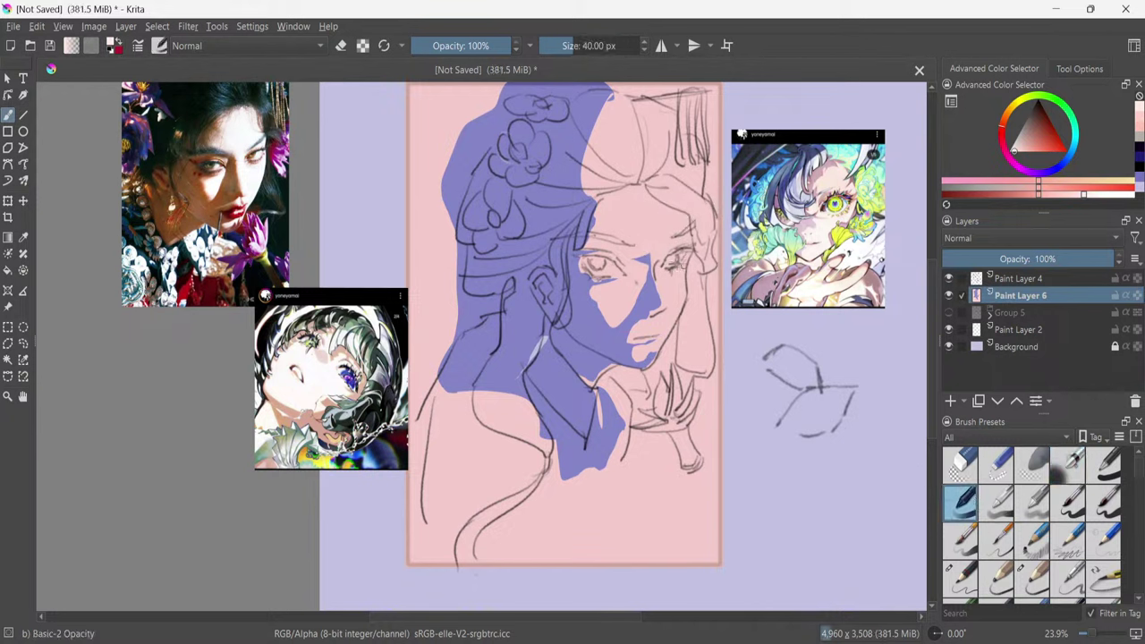
shift+drag(681, 231, 696, 231)
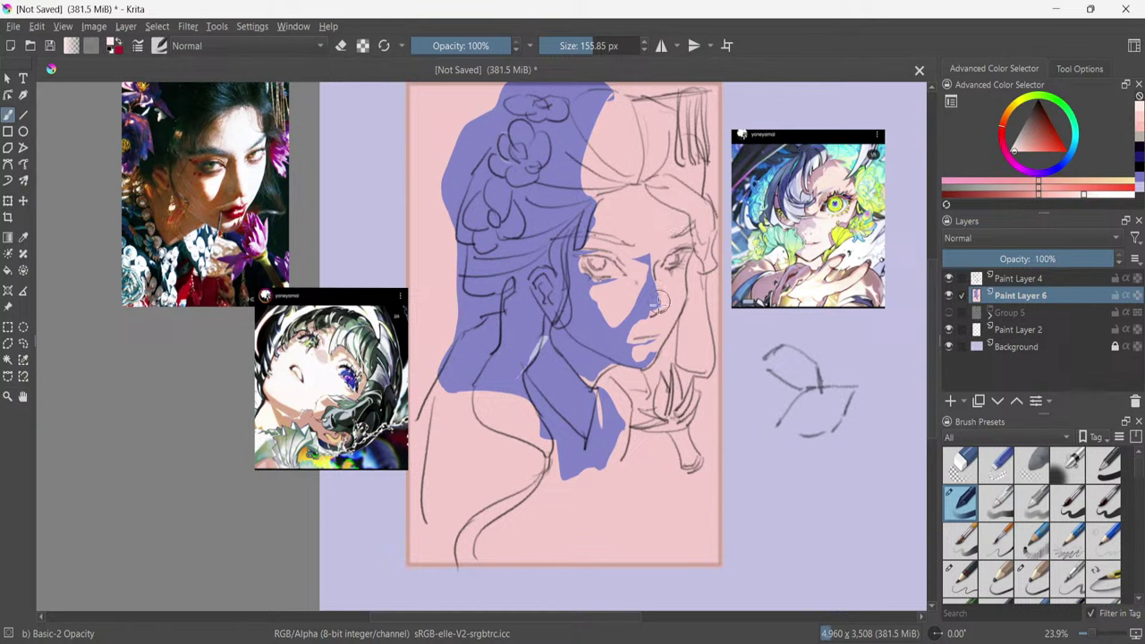
shift+drag(680, 292, 660, 304)
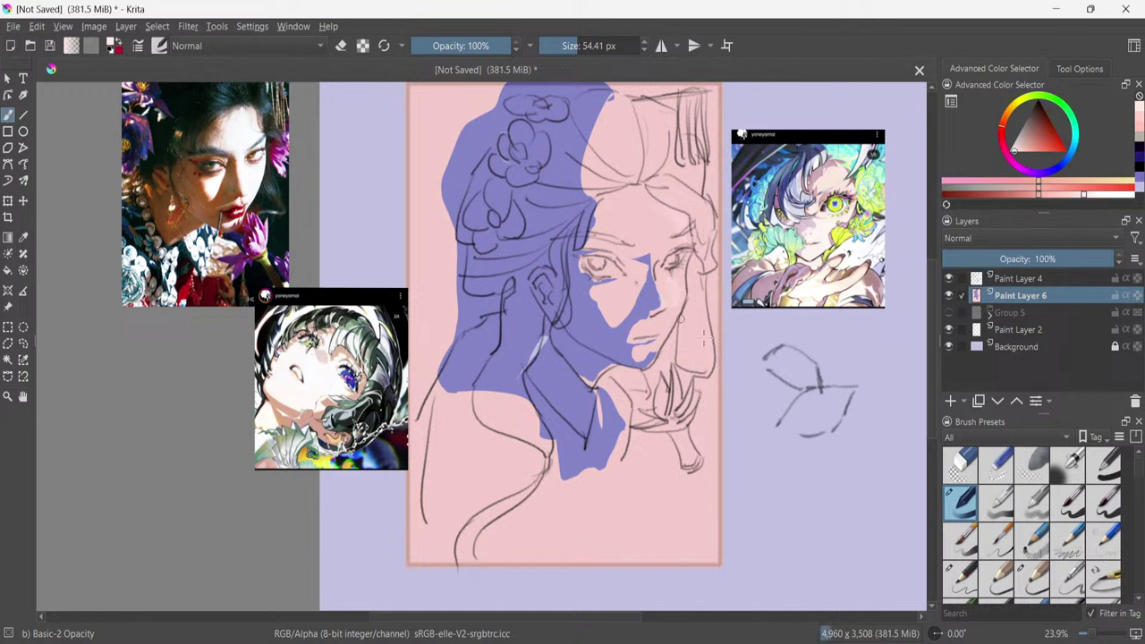
click(1021, 503)
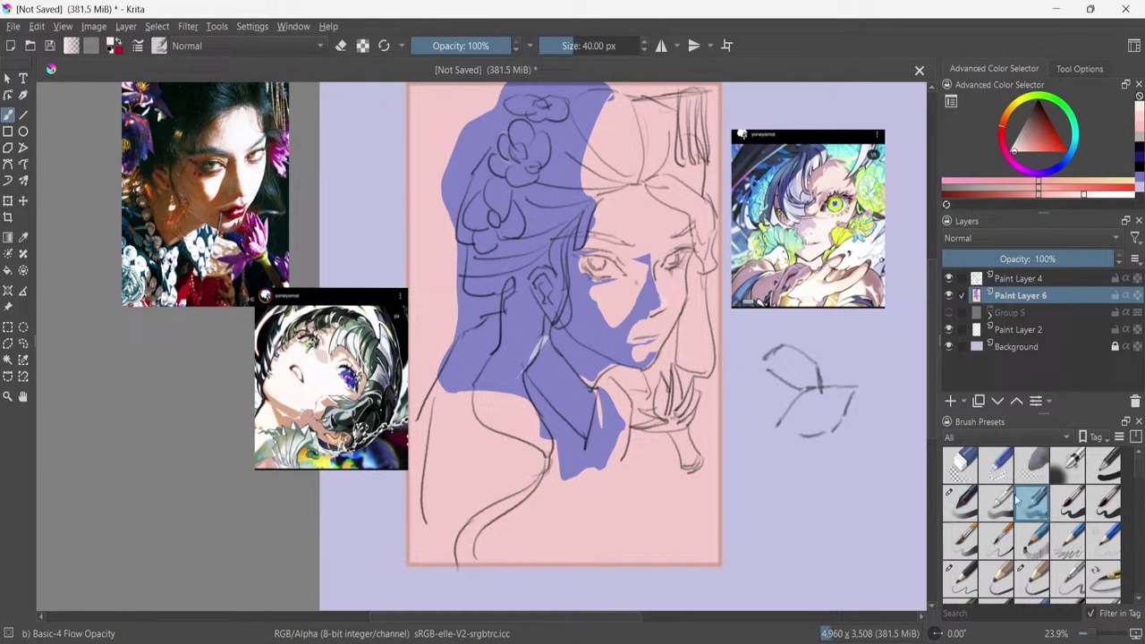
shift+drag(705, 309, 785, 344)
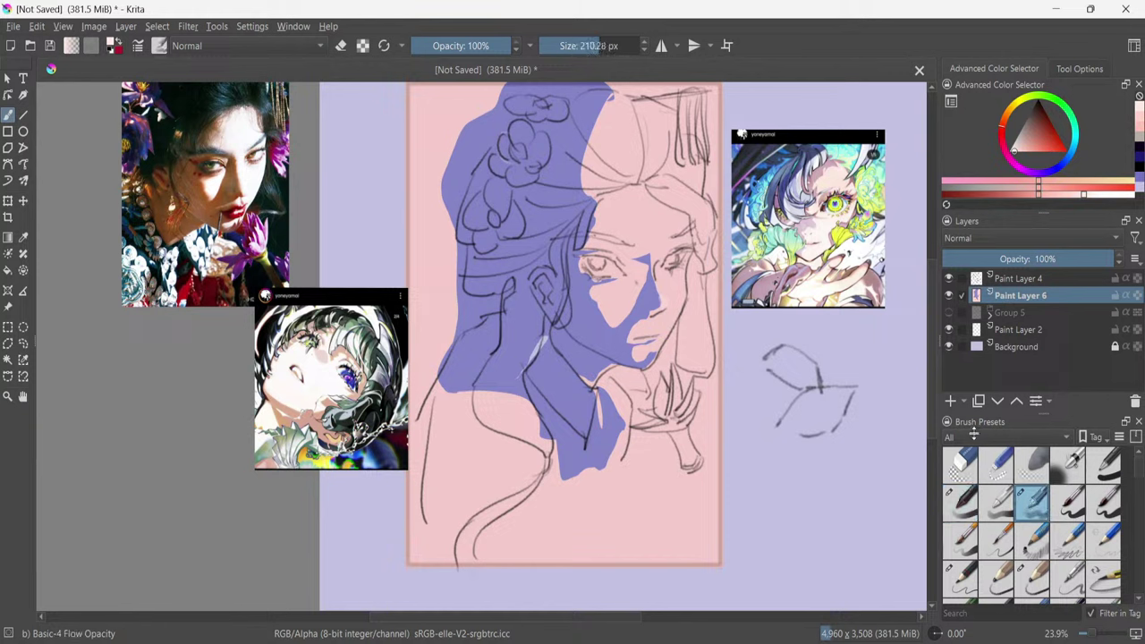
Try near-white pink highlights on the face with Basic-1 and with Airbrush Soft at 414.96 px.
click(1088, 199)
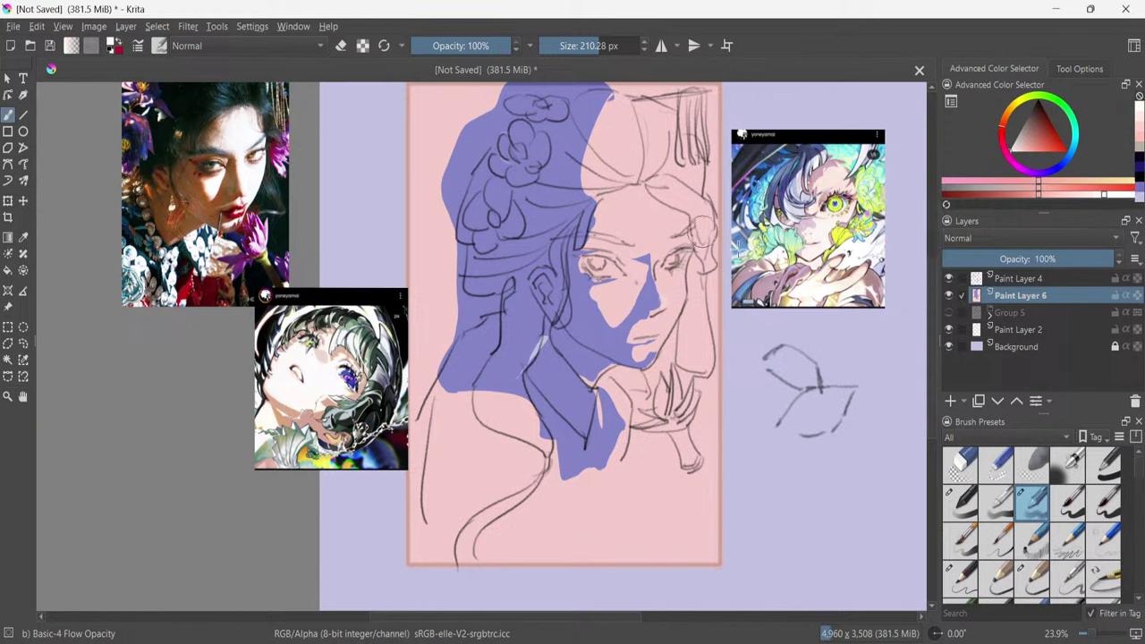
click(1089, 462)
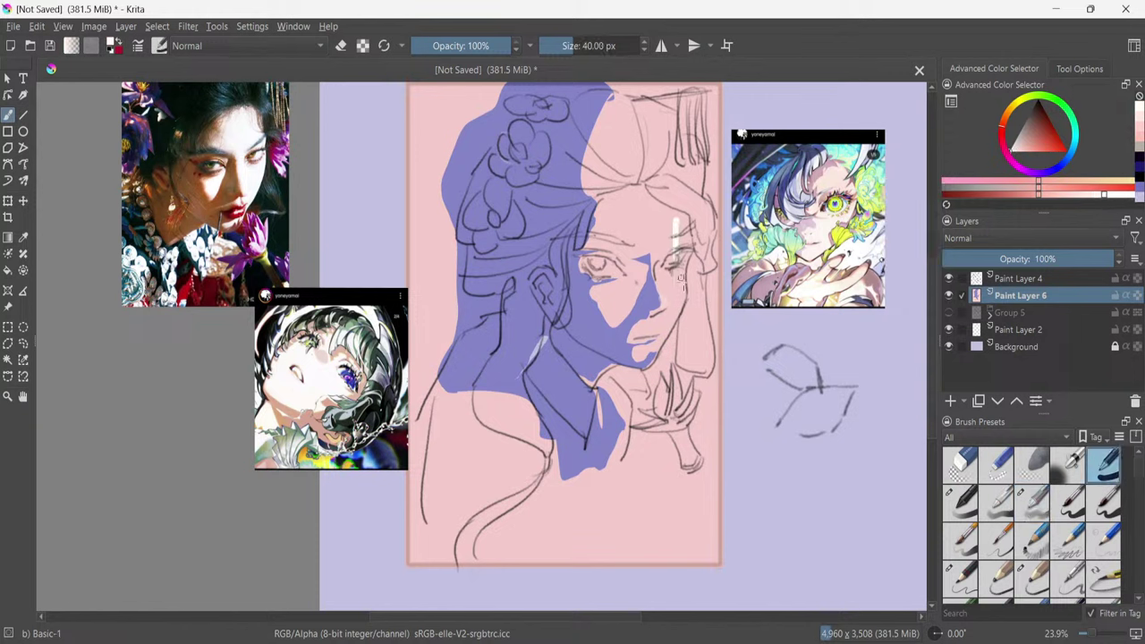
click(1069, 465)
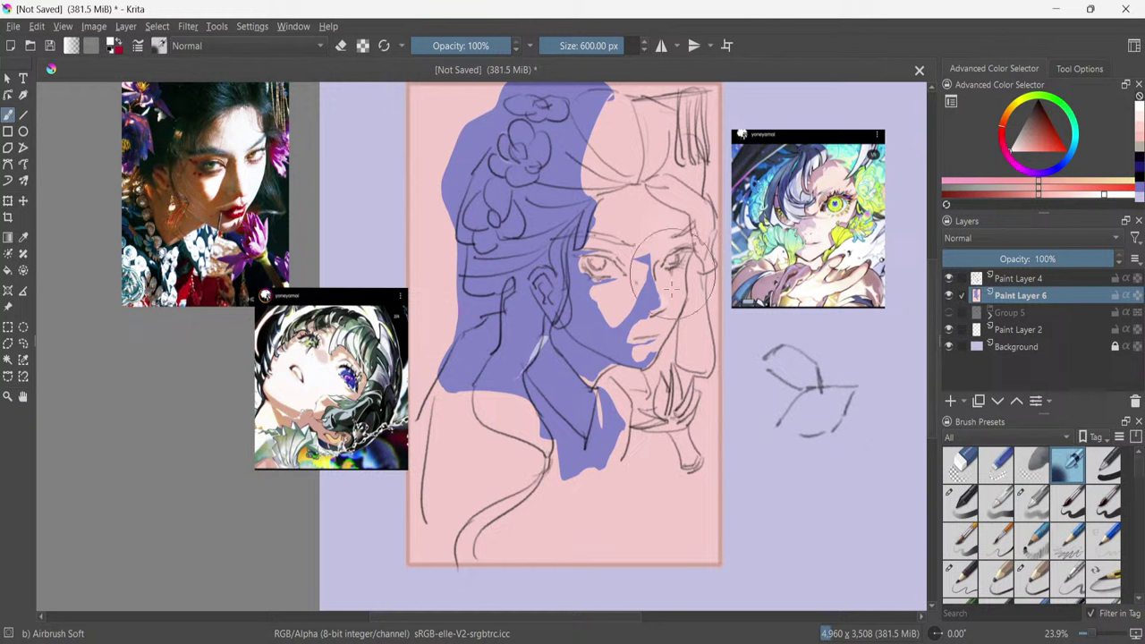
mouse_move(625, 254)
shift+mouse_down()
mouse_move(672, 221)
mouse_move(609, 205)
shift+mouse_up()
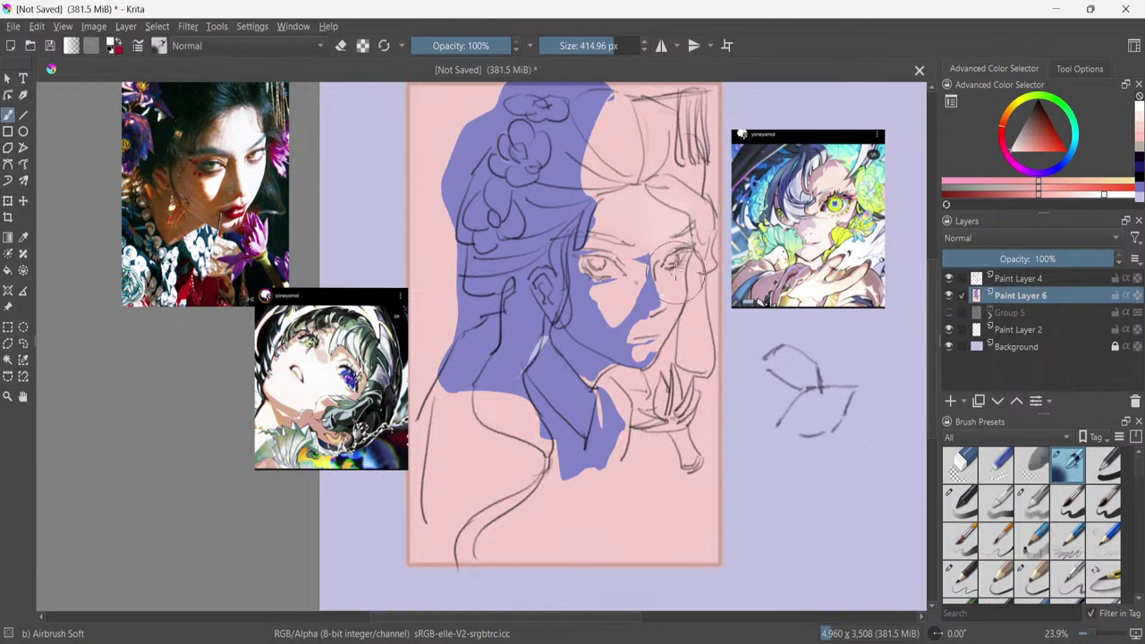
mouse_move(642, 213)
mouse_down()
mouse_move(684, 253)
mouse_move(633, 213)
mouse_move(671, 246)
mouse_move(637, 218)
mouse_move(663, 229)
mouse_up()
Group Paint Layer 4 and Paint Layer 6, and add a new paint layer above the group.
ctrl+click(974, 283)
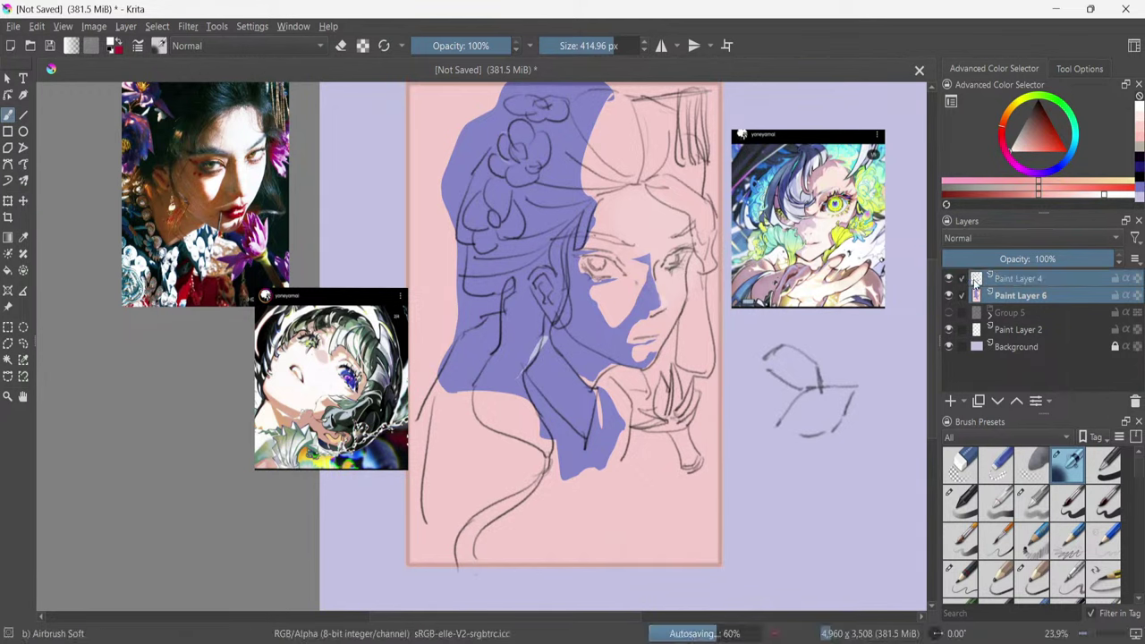
mouse_move(974, 283)
key(ctrl+g)
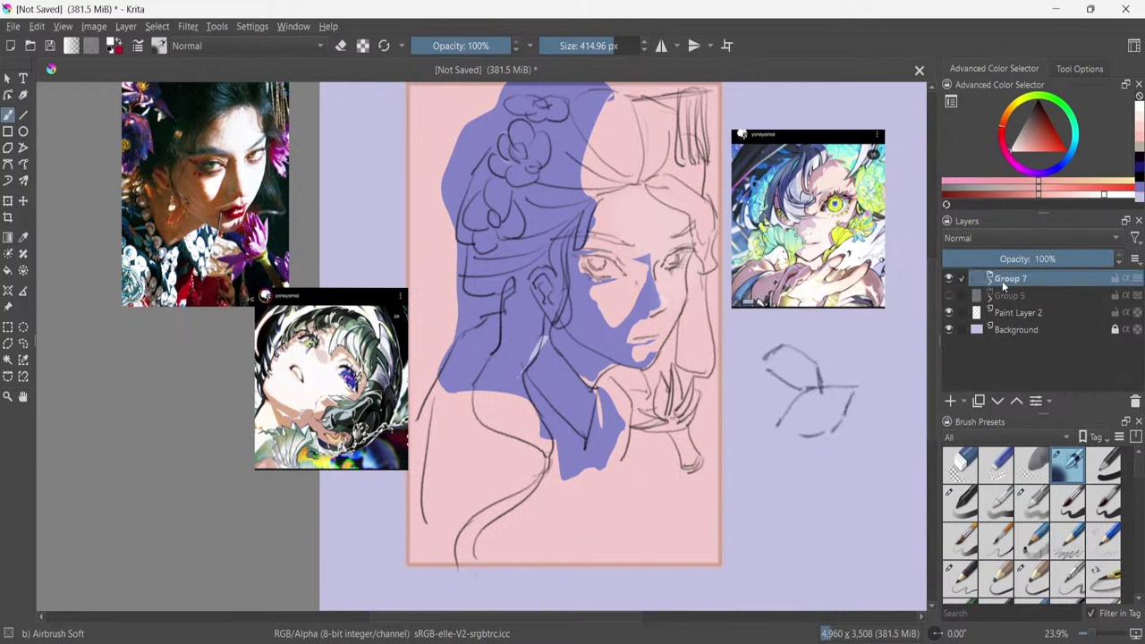
key(Insert)
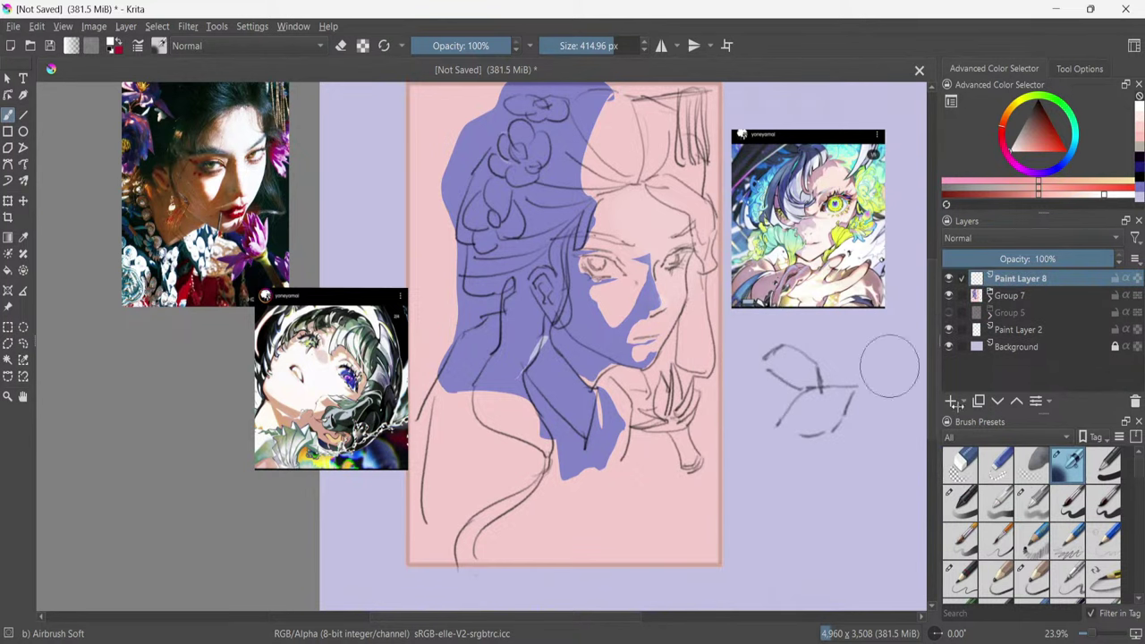
Switch to the Pencil-3 Large 4B brush preset for working on the face.
click(1034, 582)
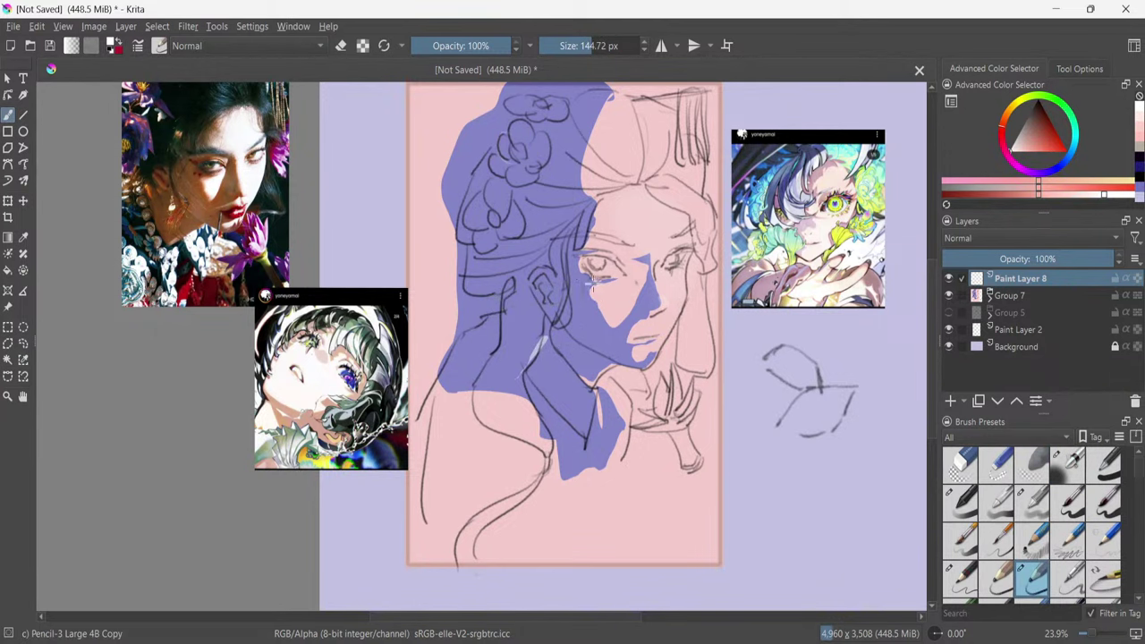
scroll(498, 309, up, 2)
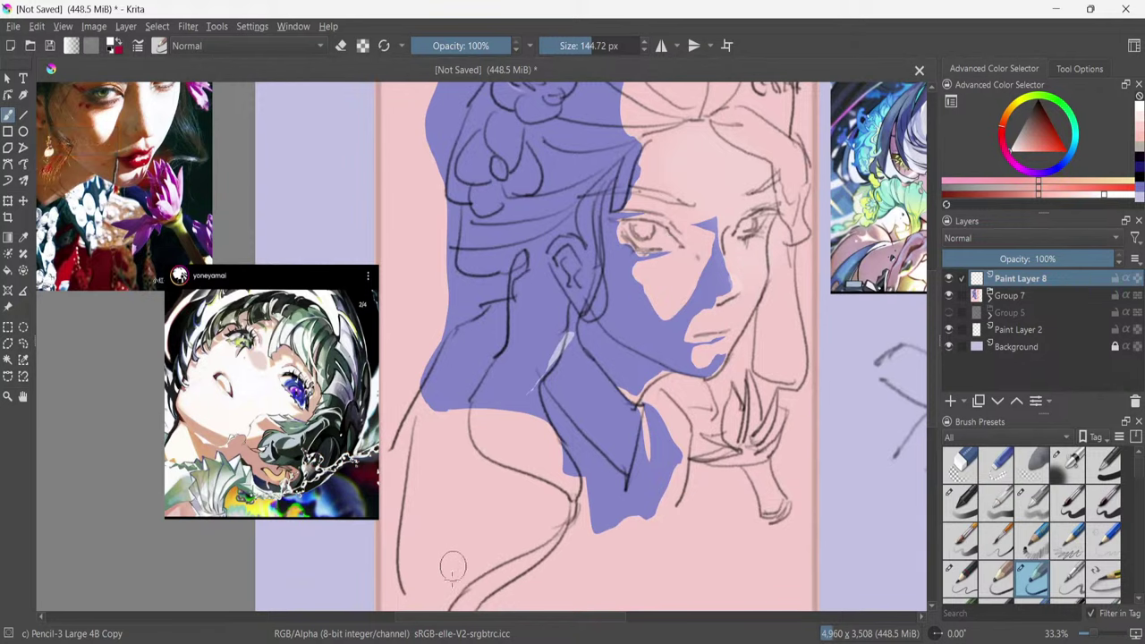
drag(474, 618, 494, 616)
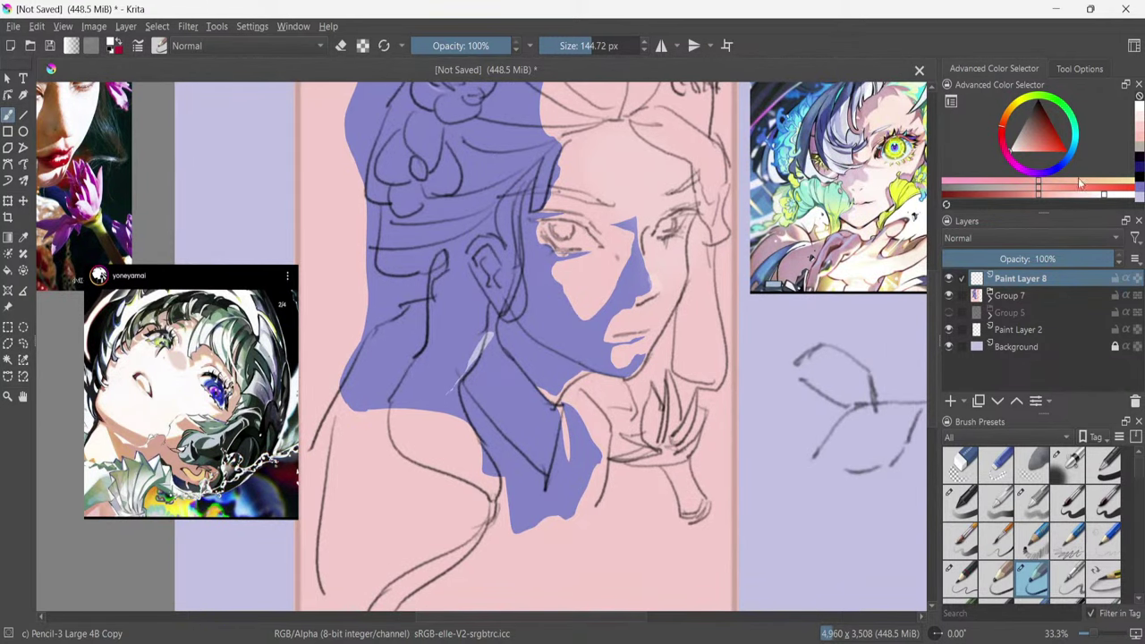
Try a dark teal dab over the eye on the shadowed side of the face, and undo it.
click(1139, 169)
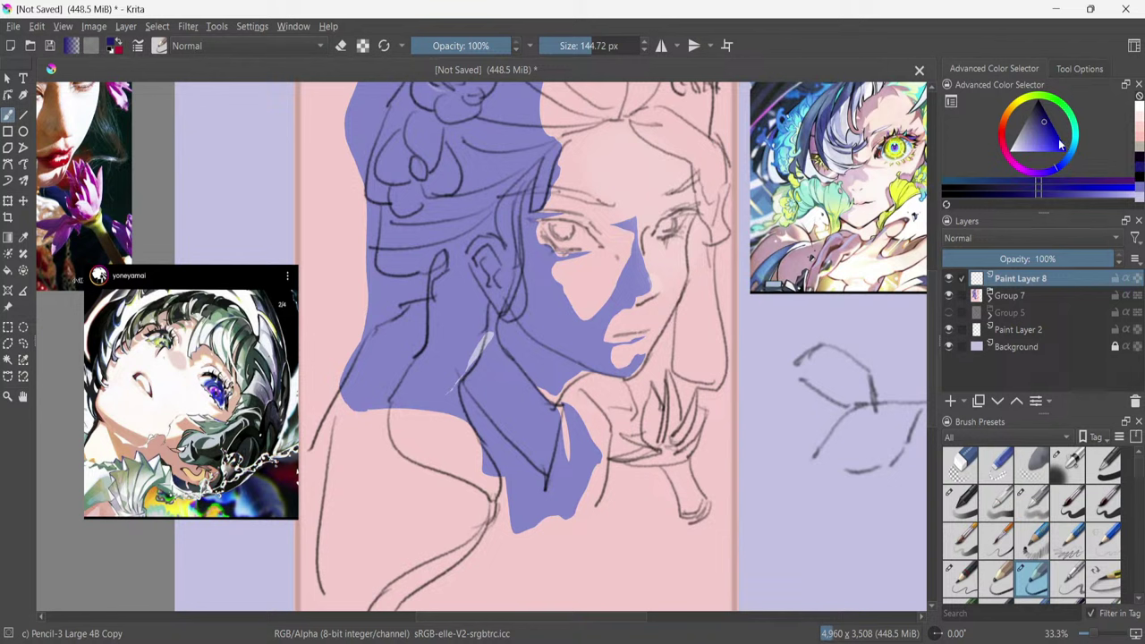
click(1074, 152)
drag(1042, 130, 1051, 128)
drag(571, 215, 575, 224)
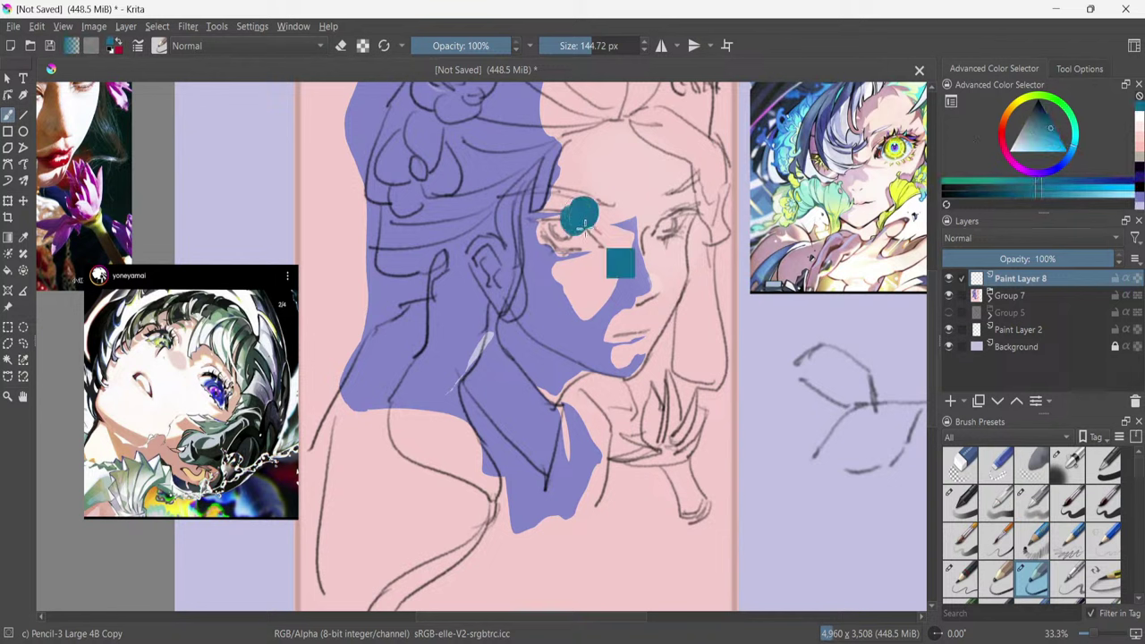
key(ctrl+z)
Reduce the brush size to 70.16 px and move Paint Layer 8 into Group 7, between Paint Layer 4 and Paint Layer 6.
key(bracketleft)
key(bracketleft)
key(bracketleft)
key(bracketleft)
key(bracketright)
mouse_move(1012, 300)
mouse_down()
mouse_move(991, 285)
mouse_move(1000, 298)
mouse_move(1012, 281)
mouse_move(1012, 310)
mouse_move(985, 309)
mouse_up()
click(991, 300)
Try teal and very pale pink strokes over the eye on Paint Layer 8, and undo them.
drag(591, 182, 578, 257)
key(ctrl+z)
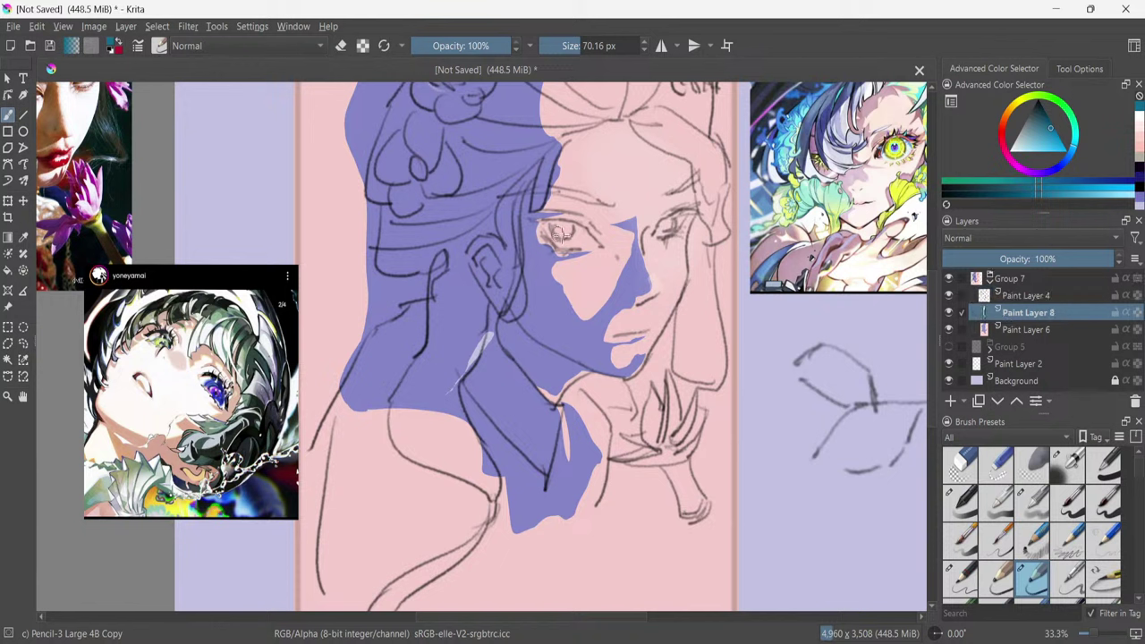
ctrl+click(598, 256)
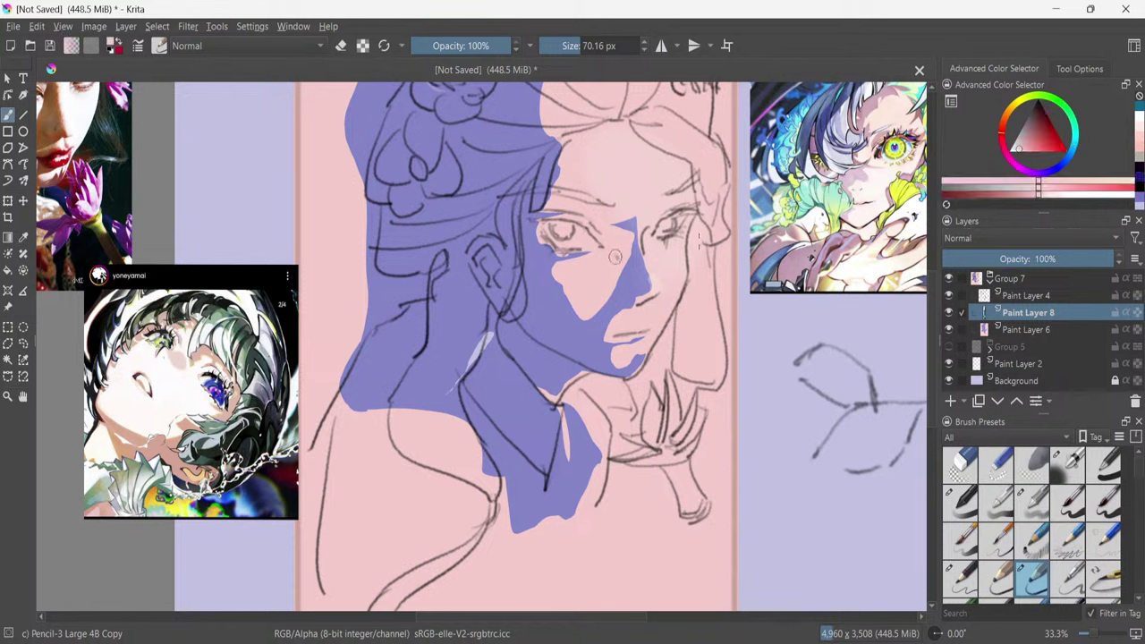
click(1058, 192)
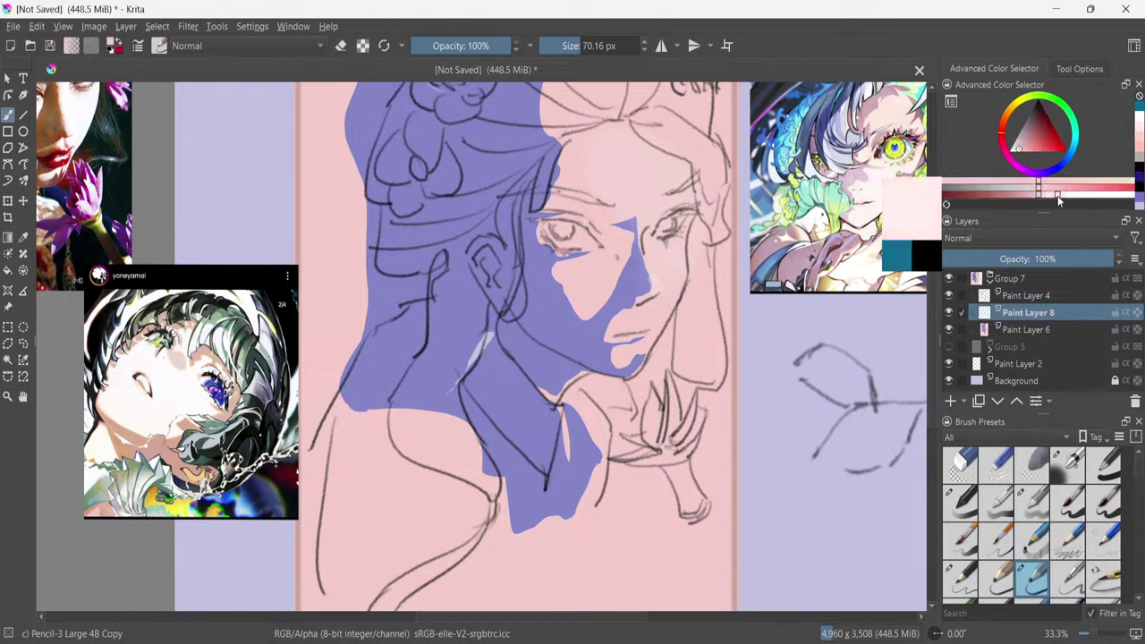
mouse_move(576, 242)
mouse_down()
mouse_move(547, 226)
mouse_move(564, 248)
mouse_move(589, 243)
mouse_up()
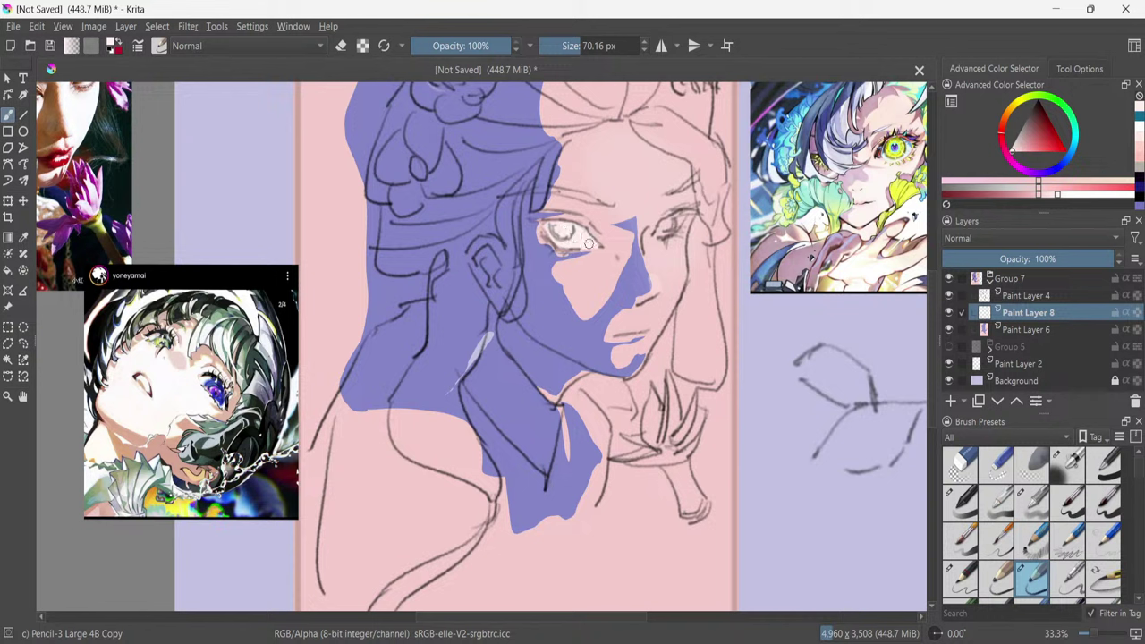
key(ctrl+z)
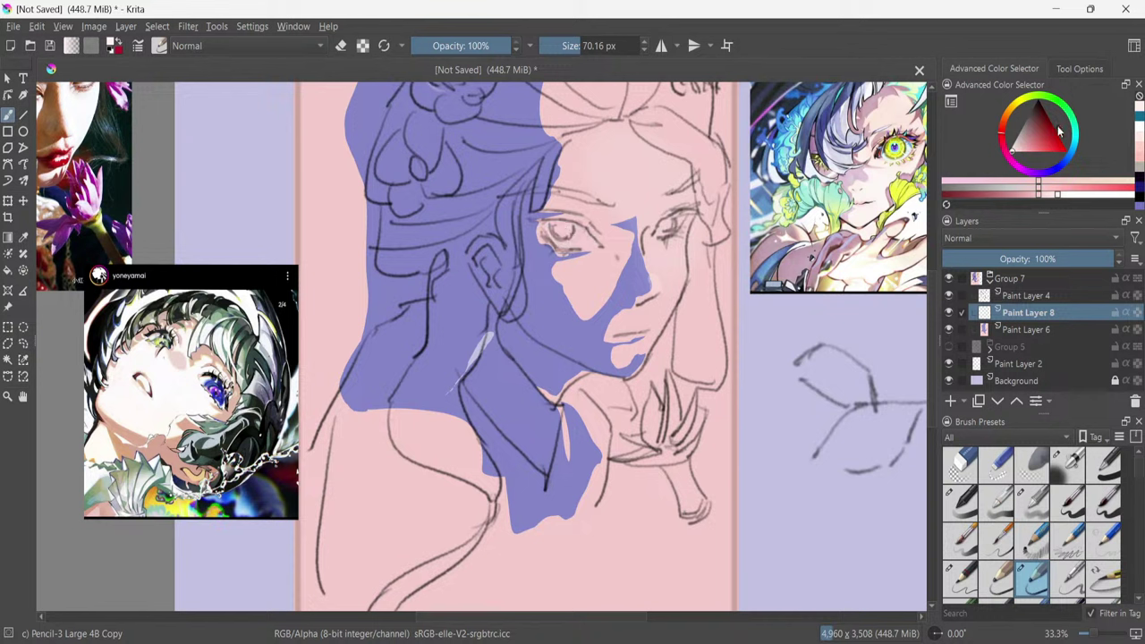
Try a very pale lavender stroke over the eye on the shadowed side of the face, and undo it.
click(1053, 175)
mouse_move(1045, 199)
mouse_down()
mouse_move(1020, 199)
mouse_move(1045, 200)
mouse_up()
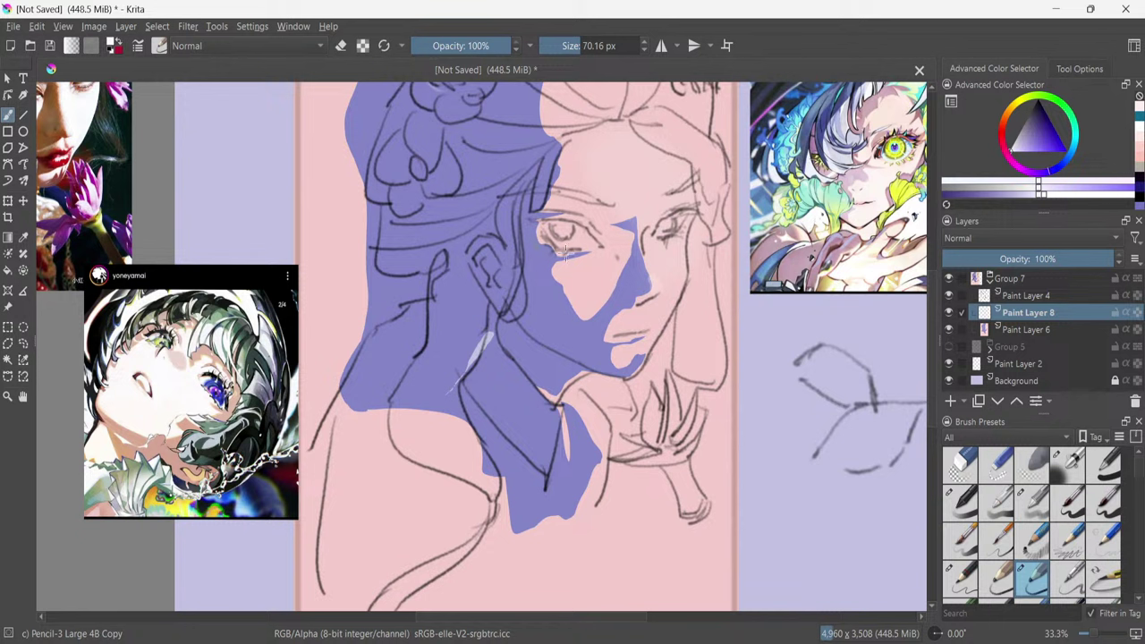
click(1024, 199)
drag(1024, 200, 1035, 200)
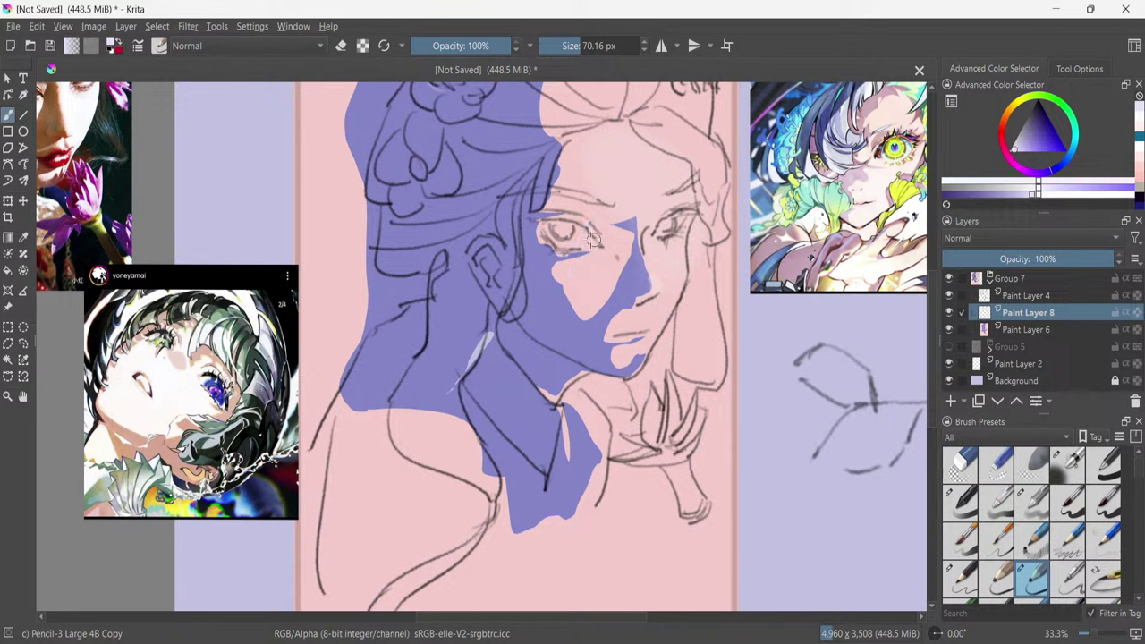
mouse_move(589, 240)
mouse_down()
mouse_move(555, 226)
mouse_move(577, 247)
mouse_move(555, 238)
mouse_move(566, 247)
mouse_up()
key(ctrl+z)
Paint the whites of both eyes in very pale pink on Paint Layer 8.
click(1009, 152)
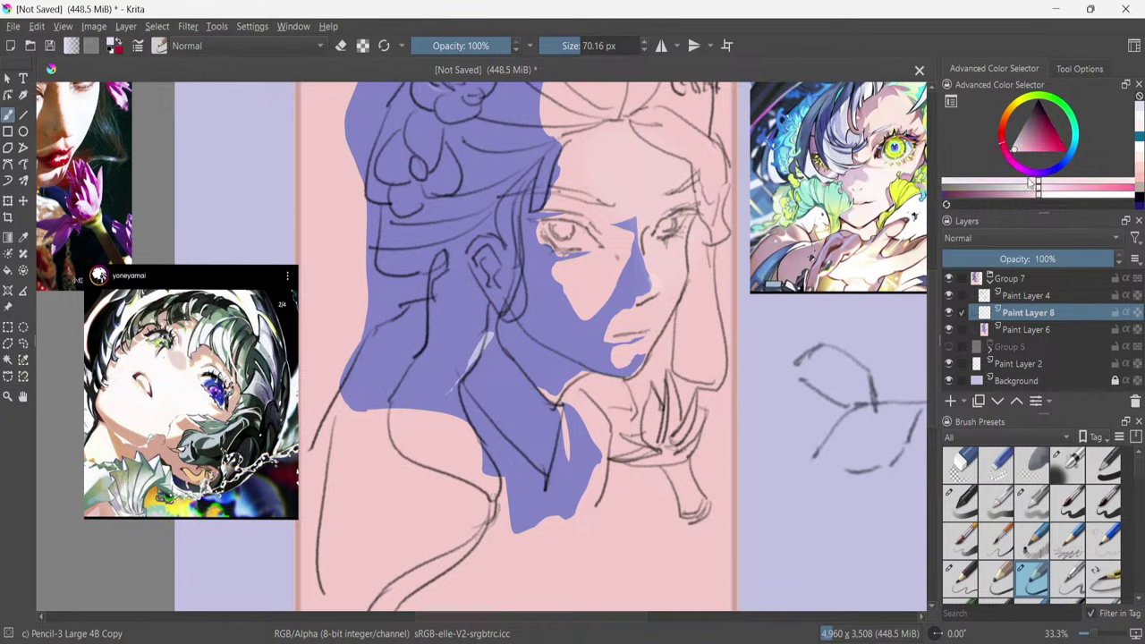
click(1041, 191)
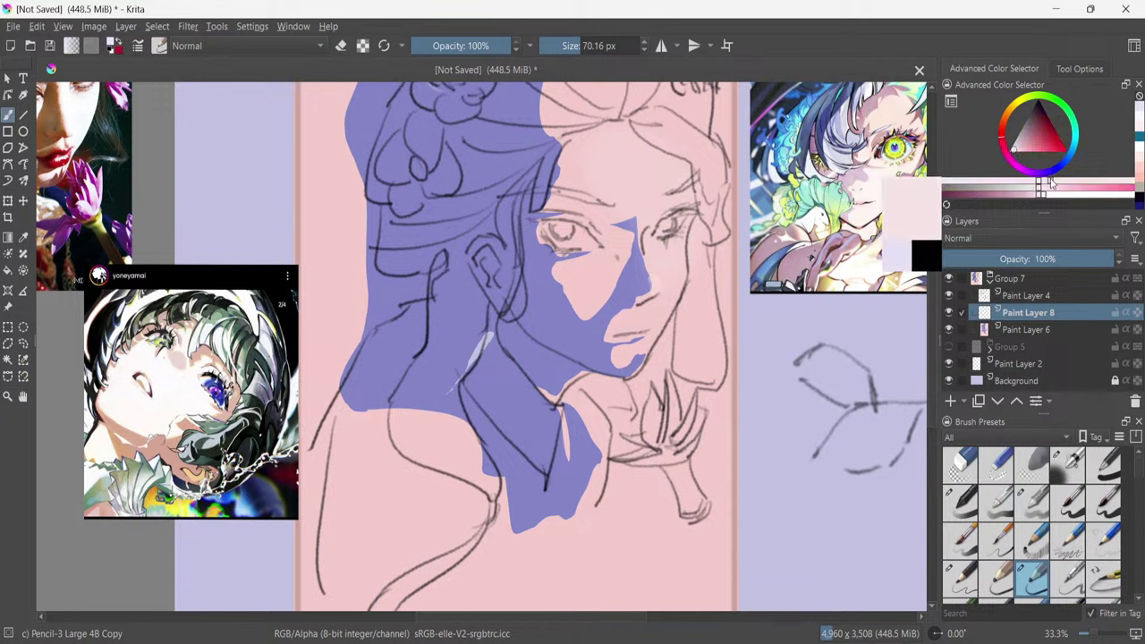
drag(564, 235, 585, 236)
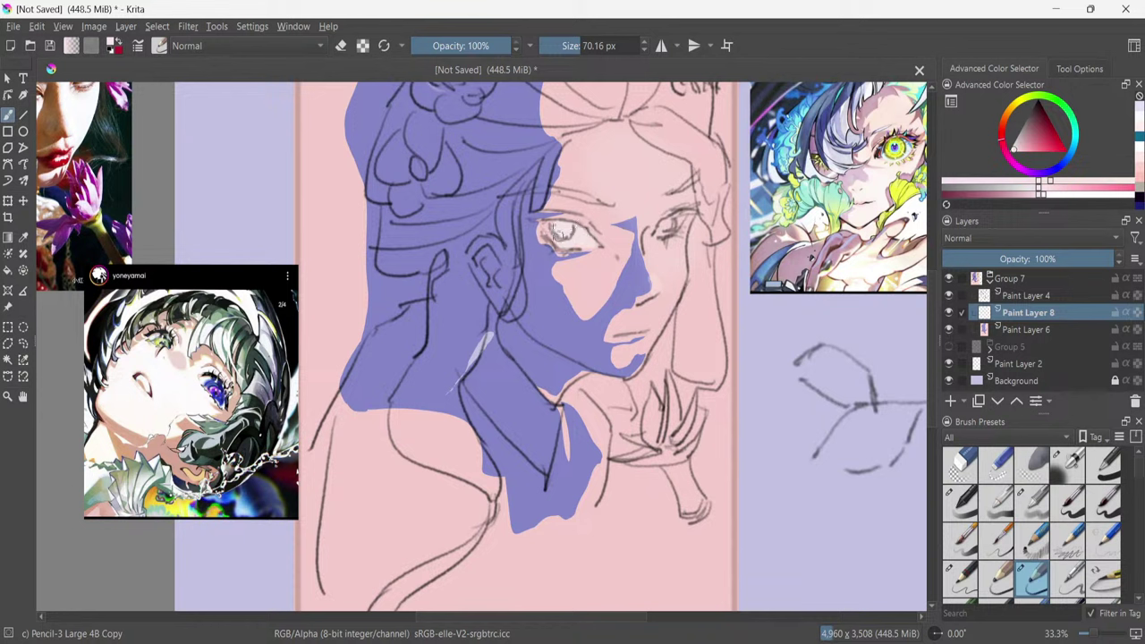
drag(563, 230, 587, 235)
mouse_move(666, 226)
mouse_down()
mouse_move(671, 234)
mouse_move(680, 224)
mouse_move(662, 235)
mouse_up()
mouse_move(588, 253)
mouse_down()
mouse_move(573, 242)
mouse_move(593, 242)
mouse_move(553, 228)
mouse_move(568, 244)
mouse_up()
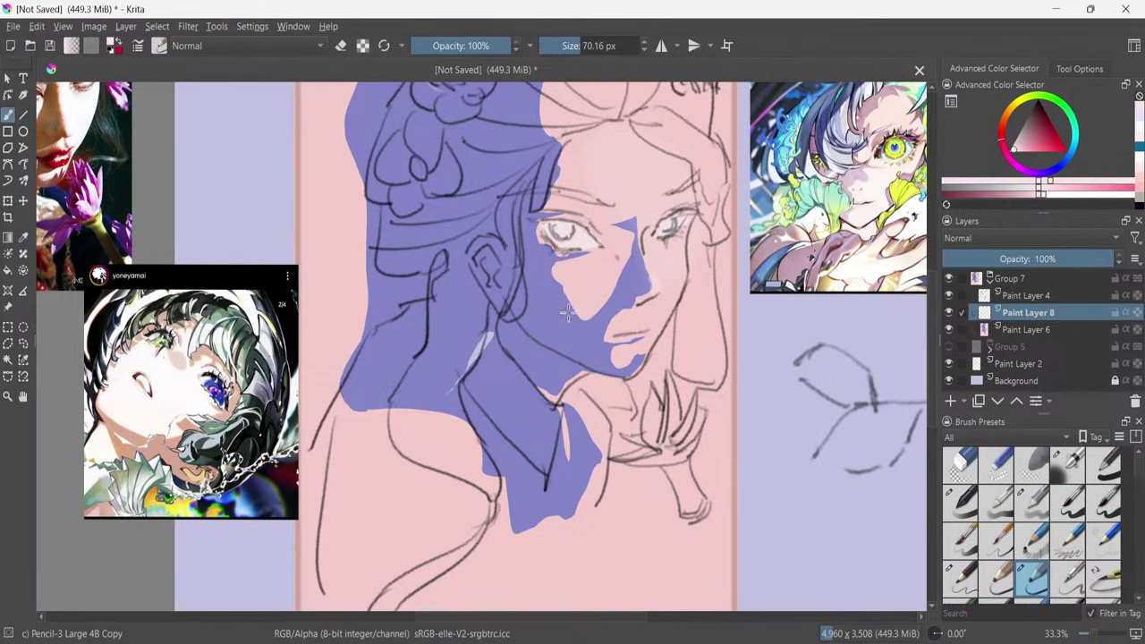
Add a new paint layer directly above Paint Layer 8 in Group 7.
key(2)
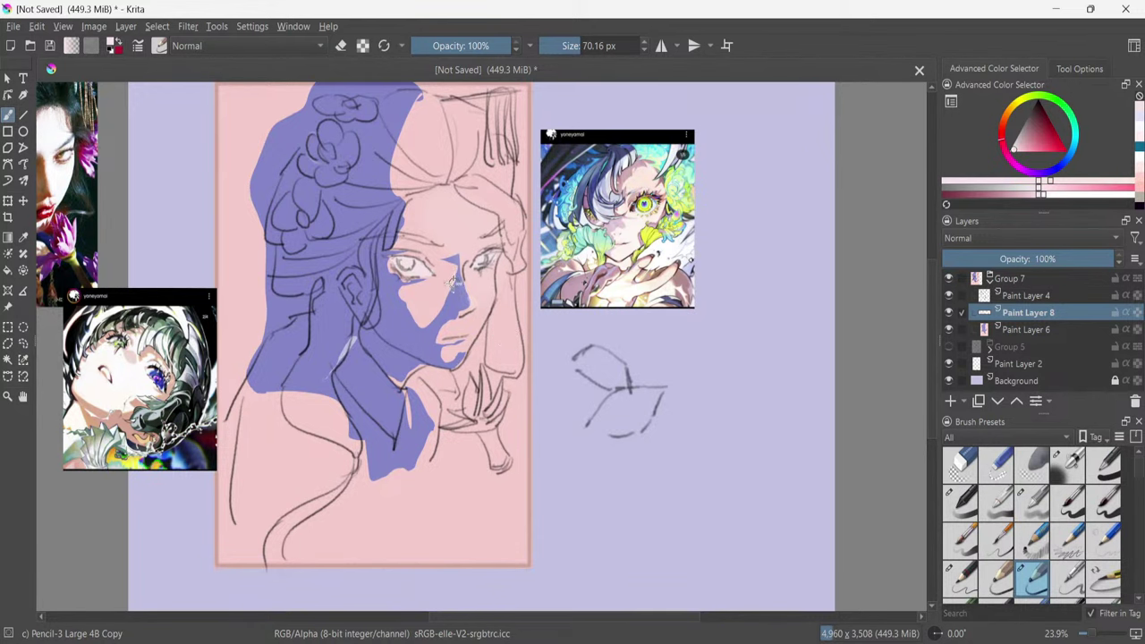
key(ctrl+plus)
key(ctrl+plus)
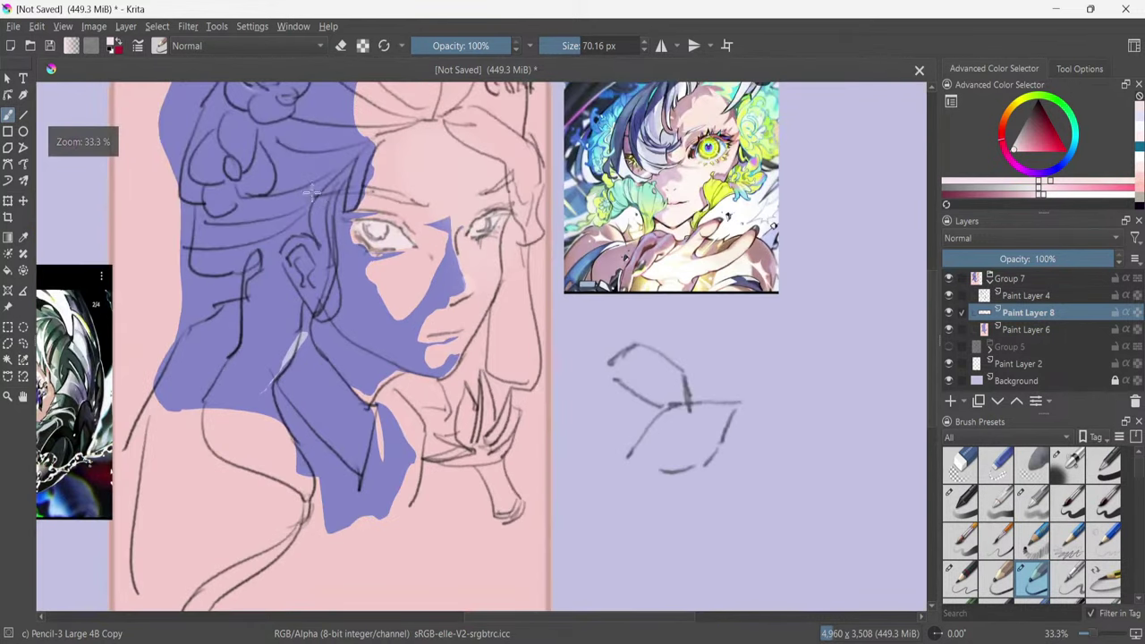
drag(519, 616, 484, 616)
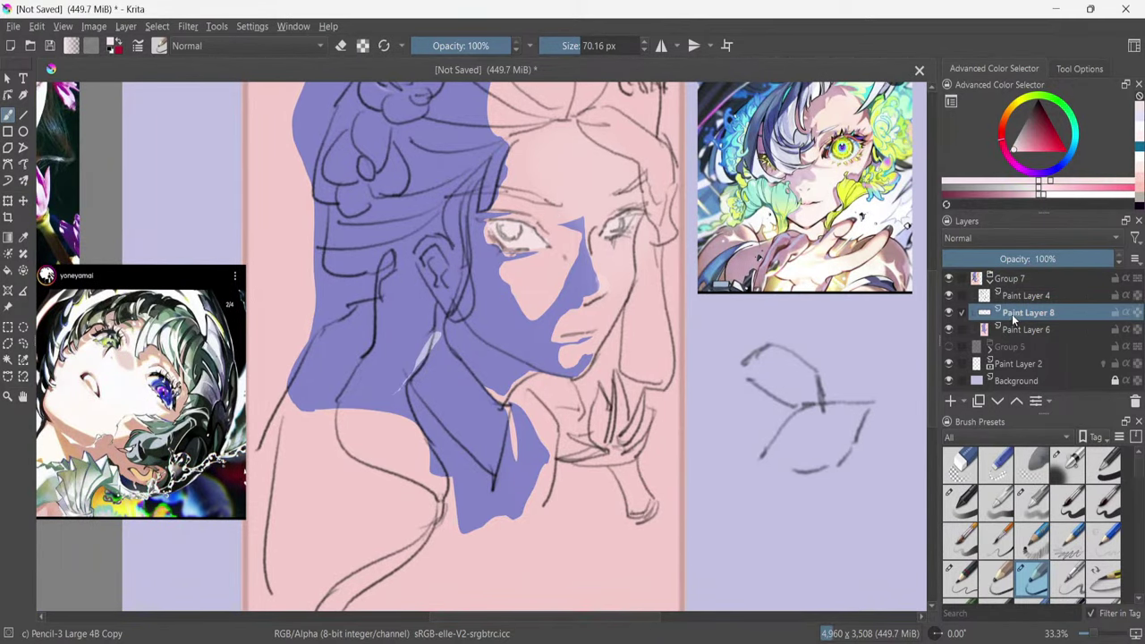
key(Insert)
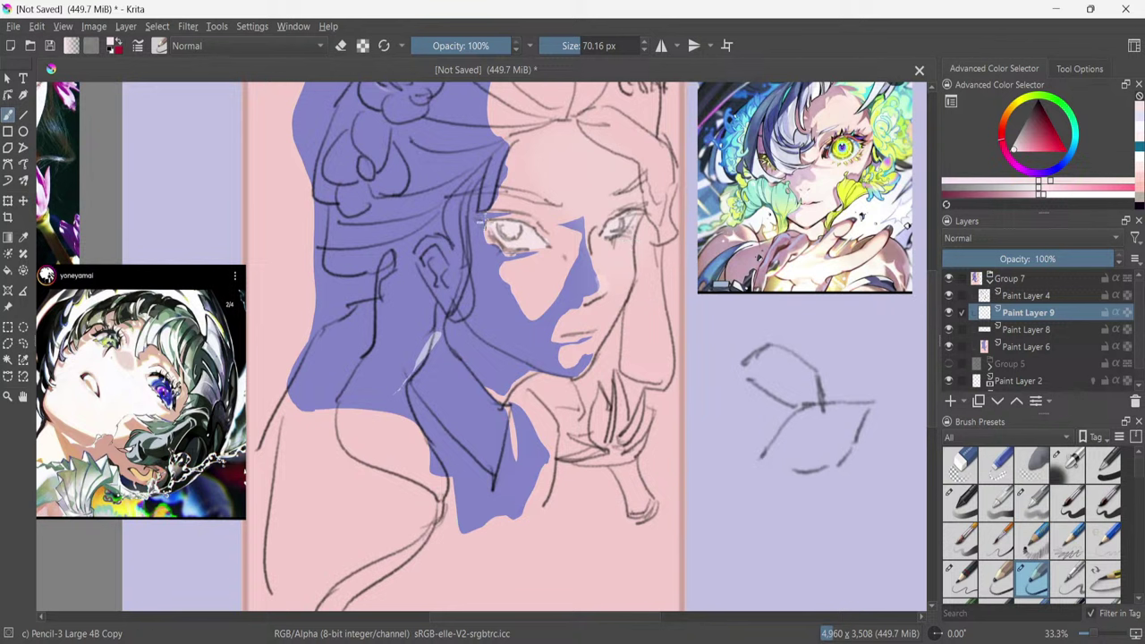
Try teal iris fills at full and 54% opacity on the shadowed-side eye with a 46.44 px brush, and undo them.
click(1138, 151)
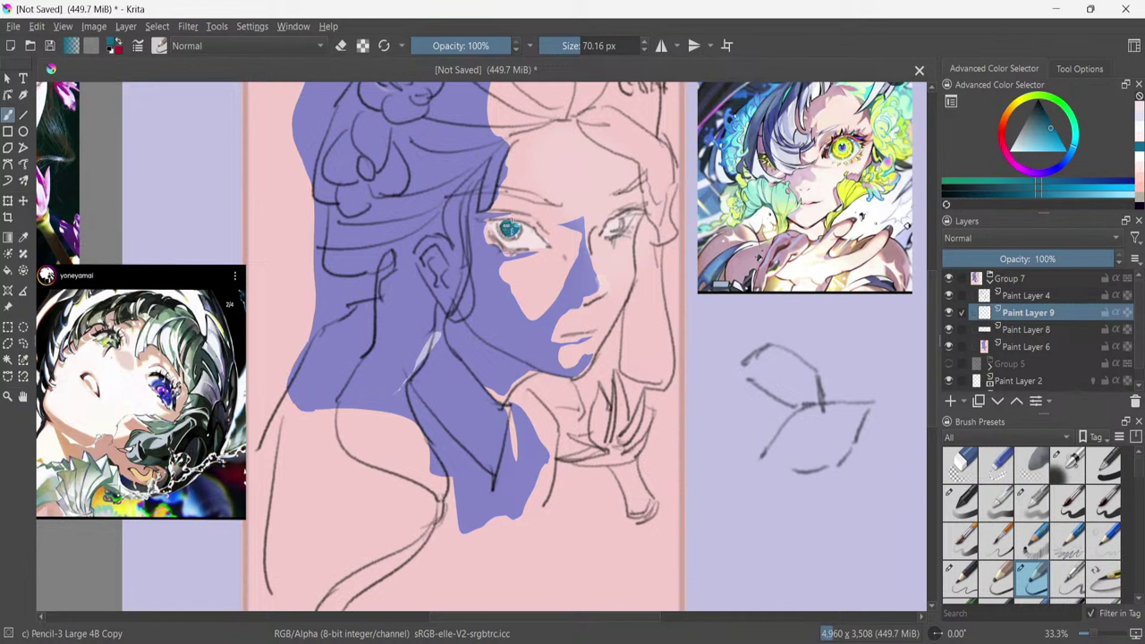
drag(514, 230, 534, 213)
key(ctrl+z)
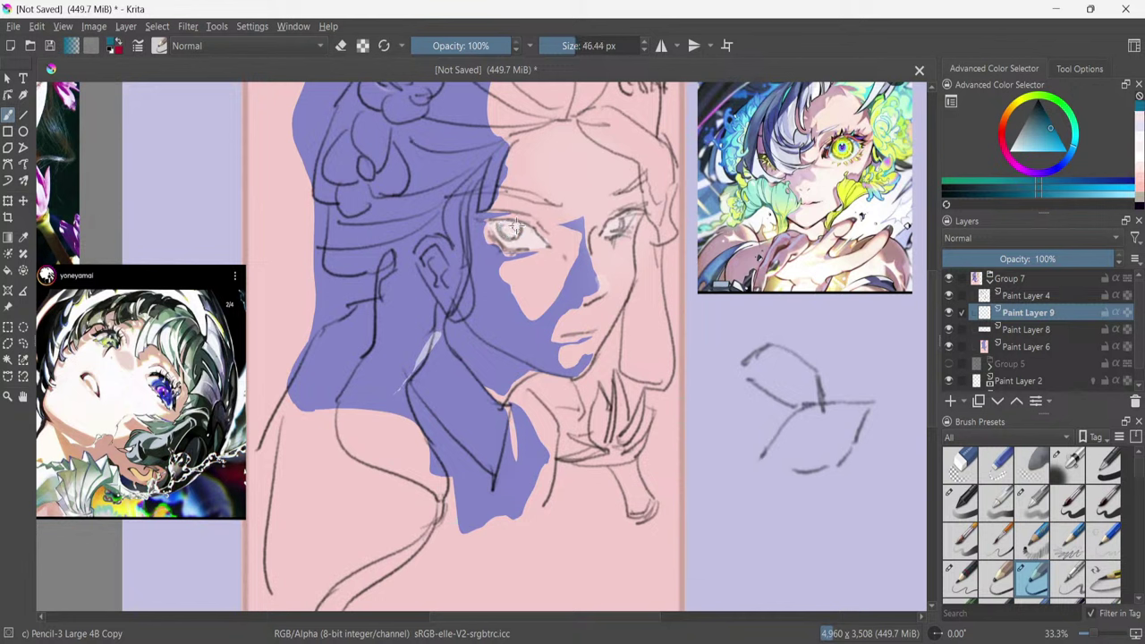
click(465, 44)
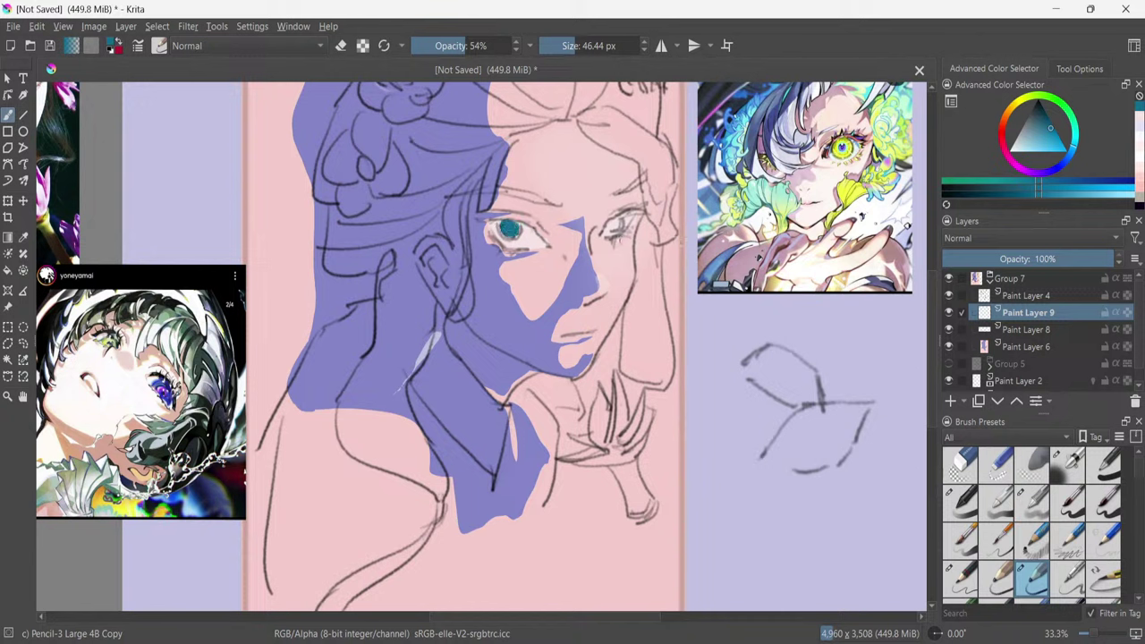
click(1036, 125)
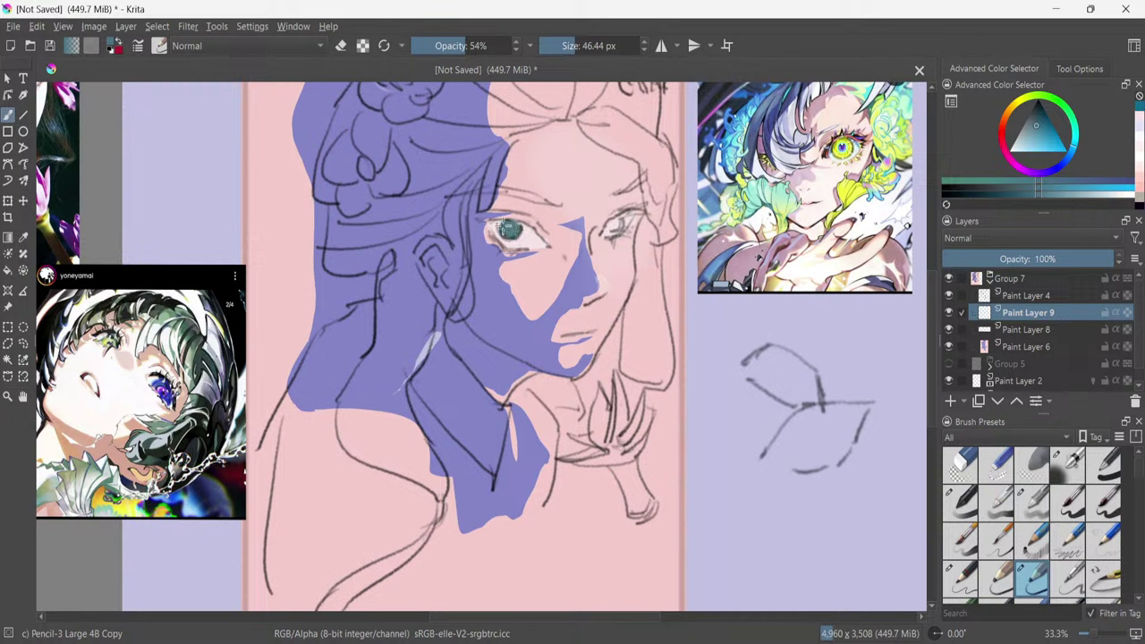
drag(508, 228, 522, 234)
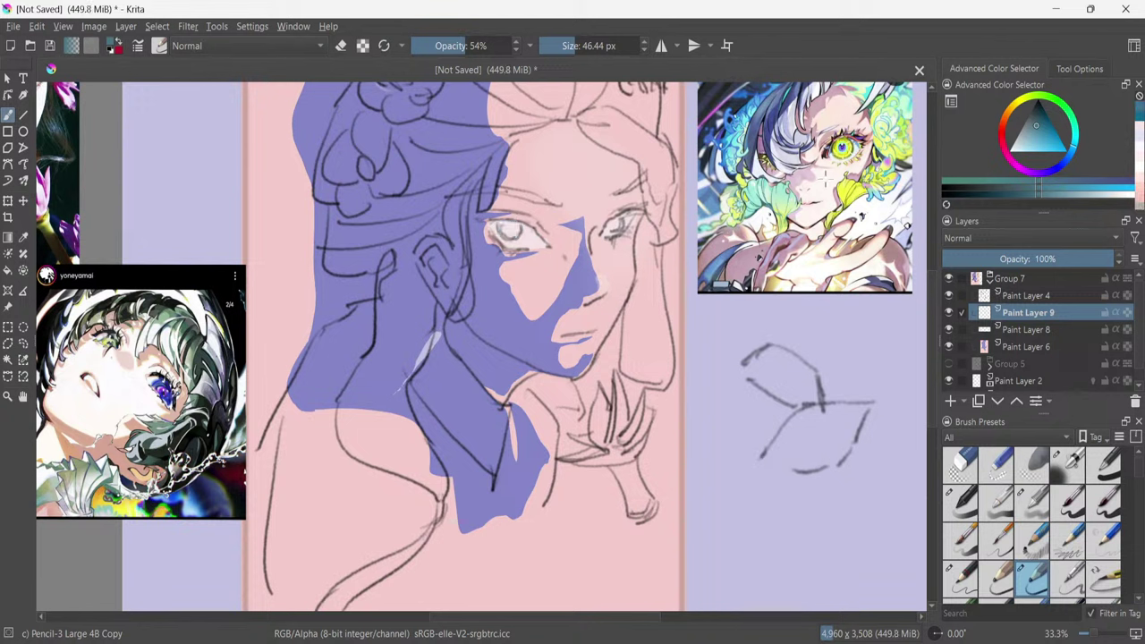
Paint the irises of both eyes in pale grey-blue on Paint Layer 9, with brush opacity at 100%.
click(1021, 143)
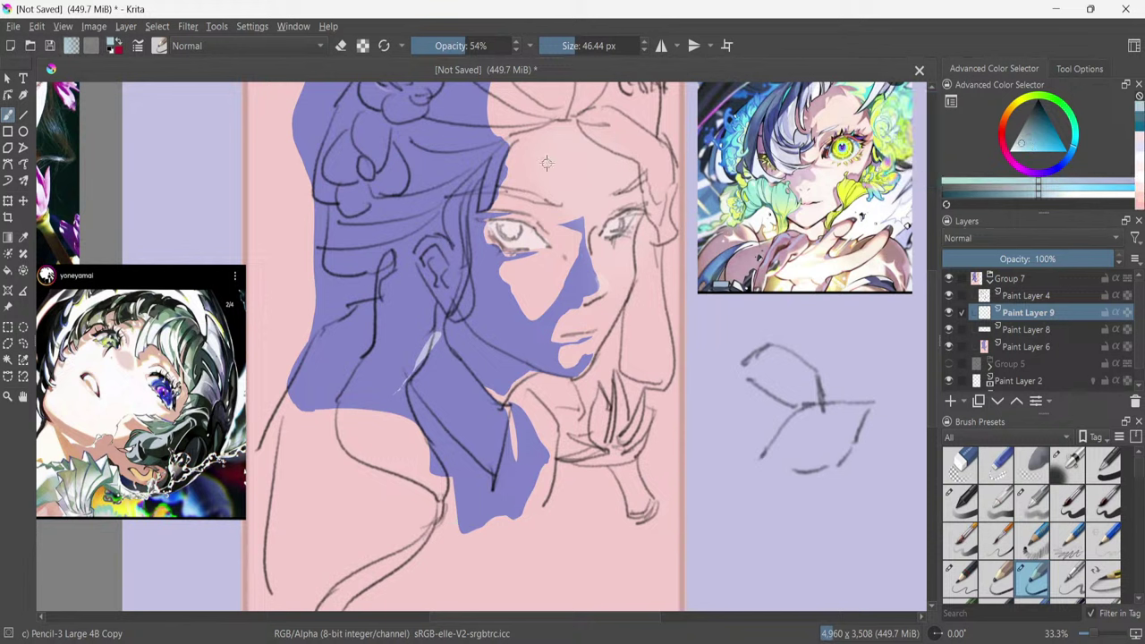
key(o)
key(o)
key(o)
key(o)
key(o)
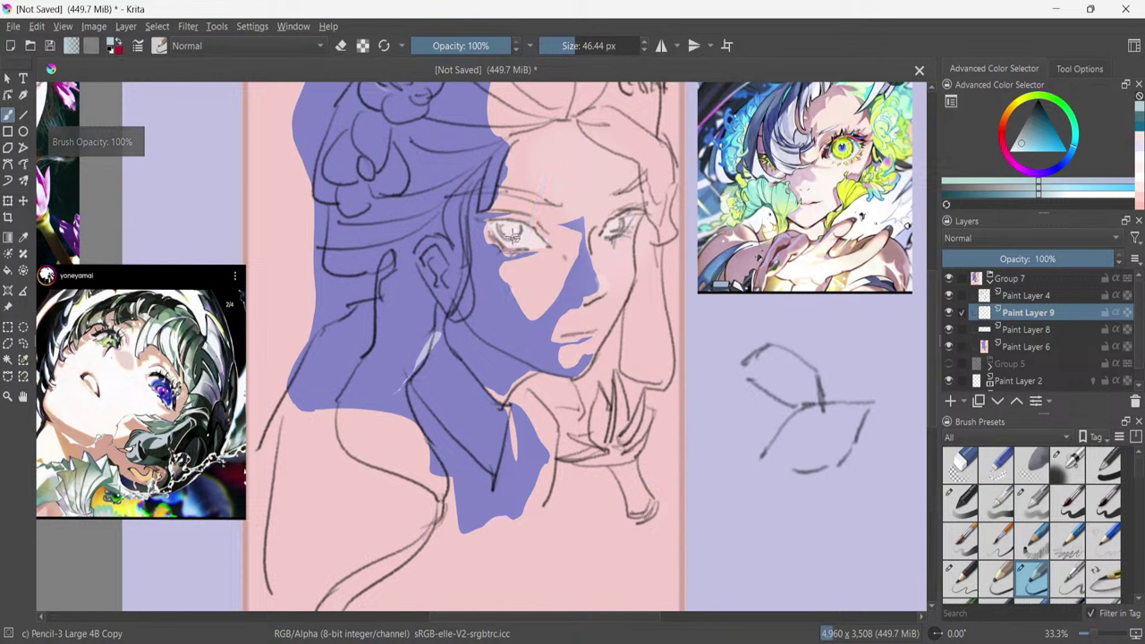
drag(510, 229, 511, 219)
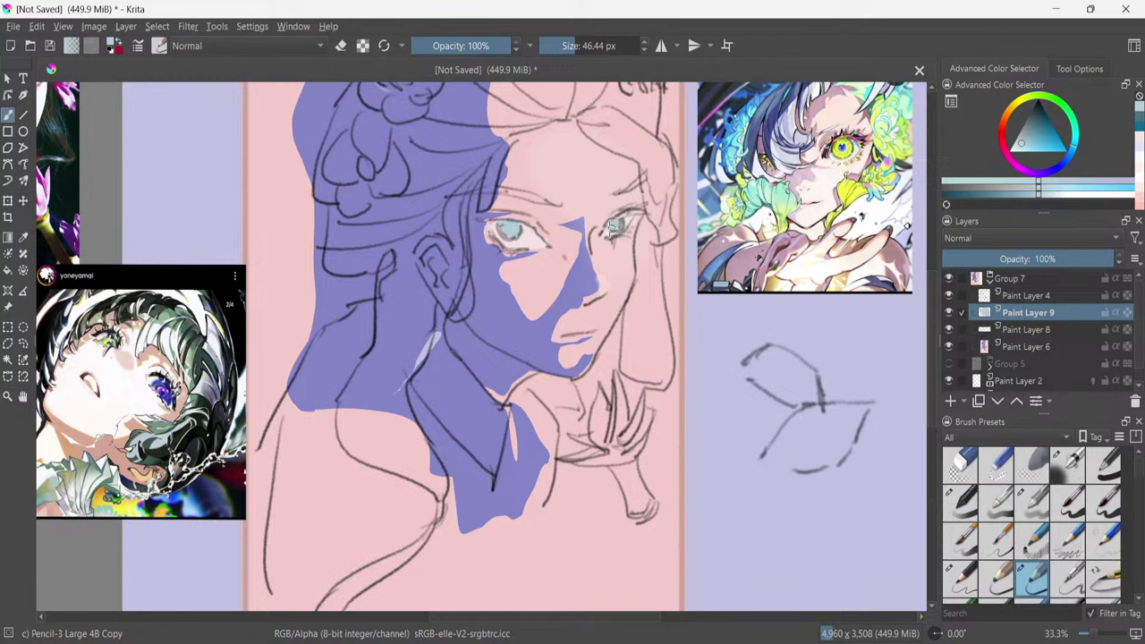
drag(618, 221, 613, 233)
Shade the irises of both eyes with a darker muted teal on Paint Layer 9.
key(minus)
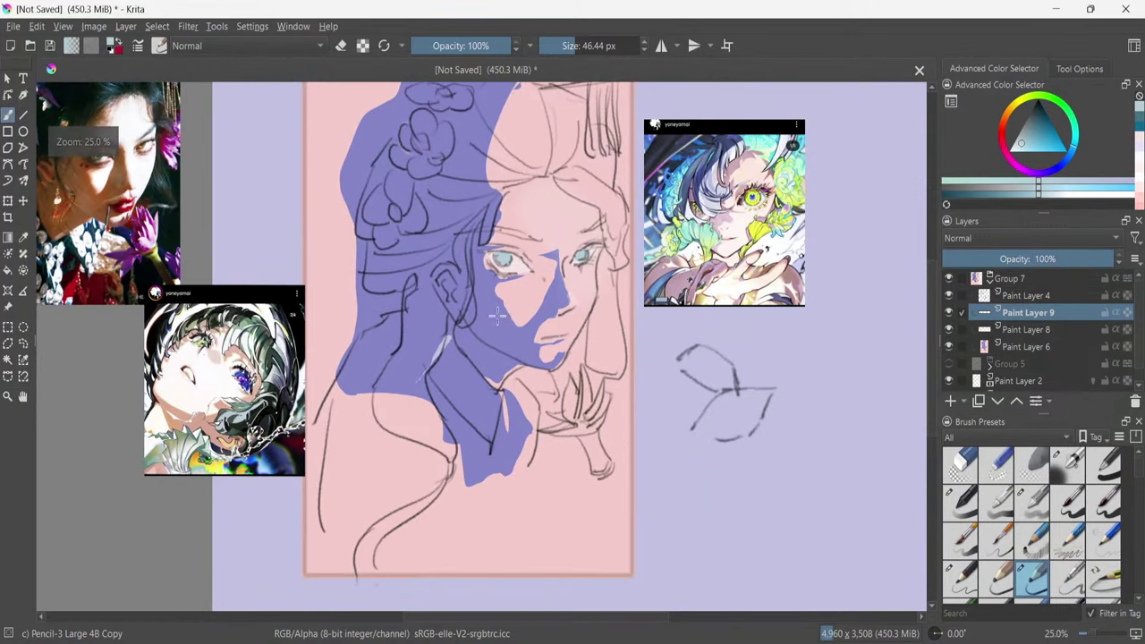
key(minus)
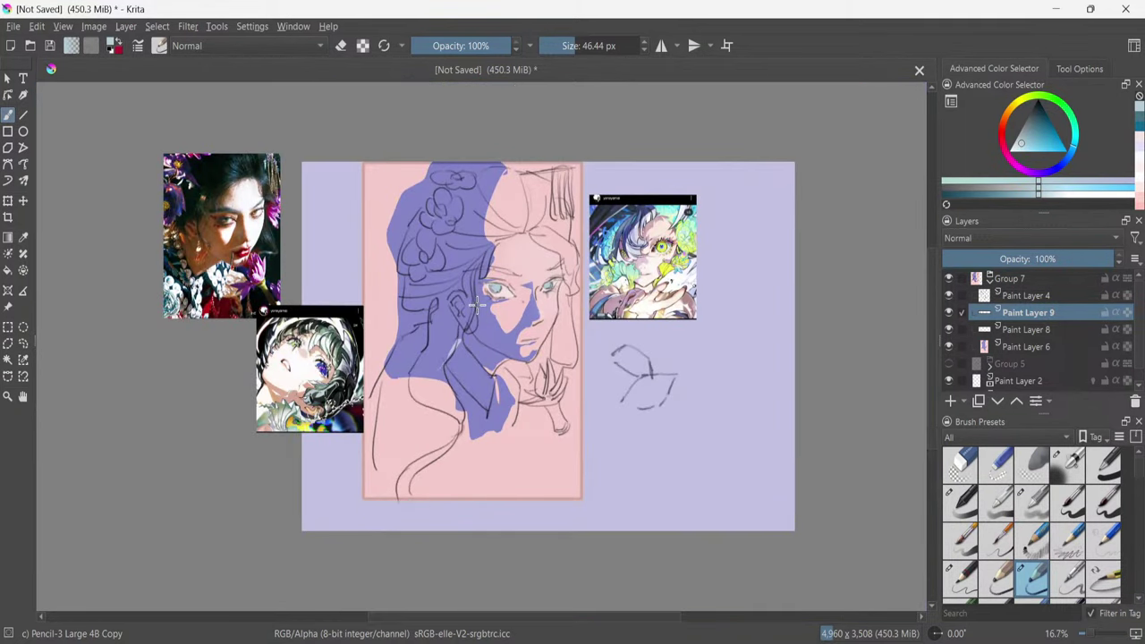
key(plus)
key(plus)
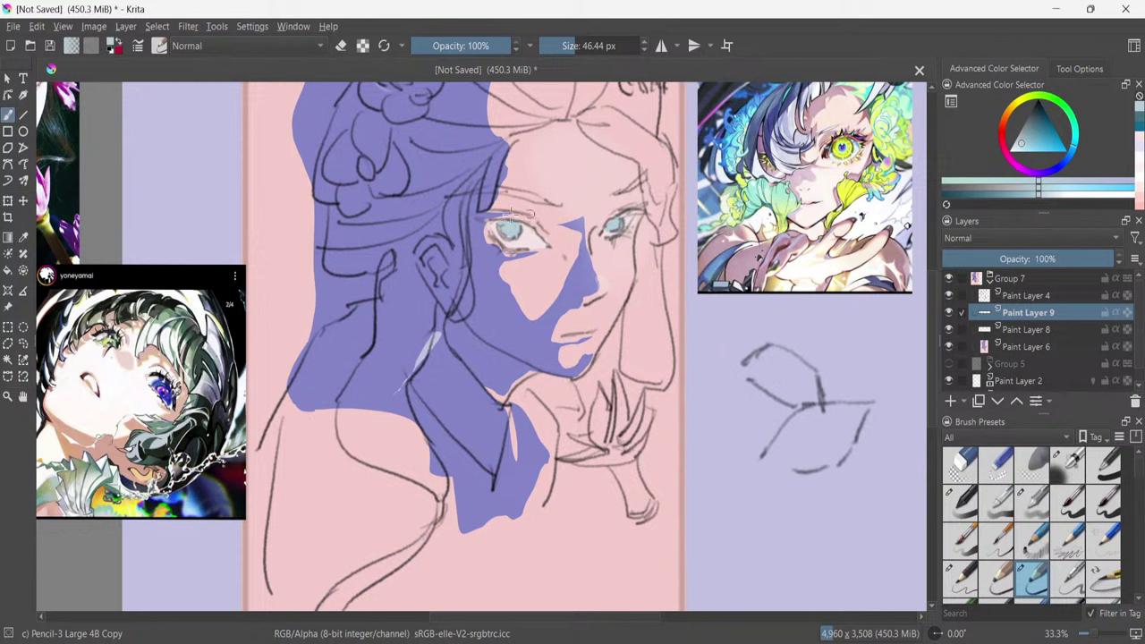
drag(1026, 146, 1036, 130)
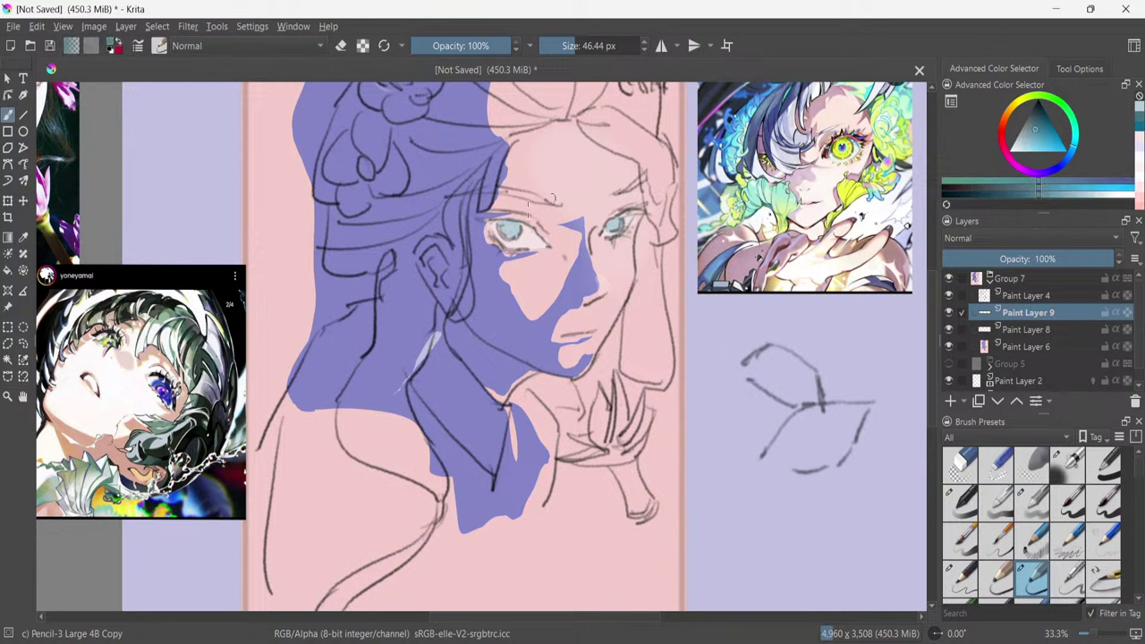
drag(515, 220, 514, 230)
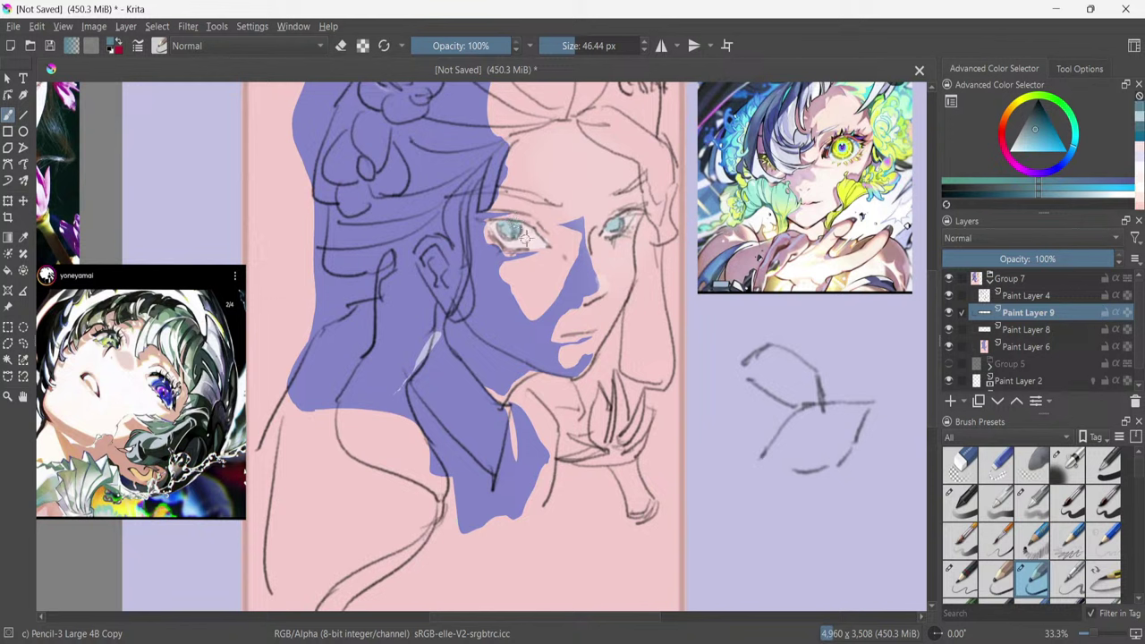
drag(512, 226, 517, 237)
mouse_move(627, 217)
mouse_down()
mouse_move(618, 235)
mouse_move(619, 223)
mouse_up()
Dot near-white highlights onto both irises using the Basic-1 brush preset at 18 px.
click(1139, 169)
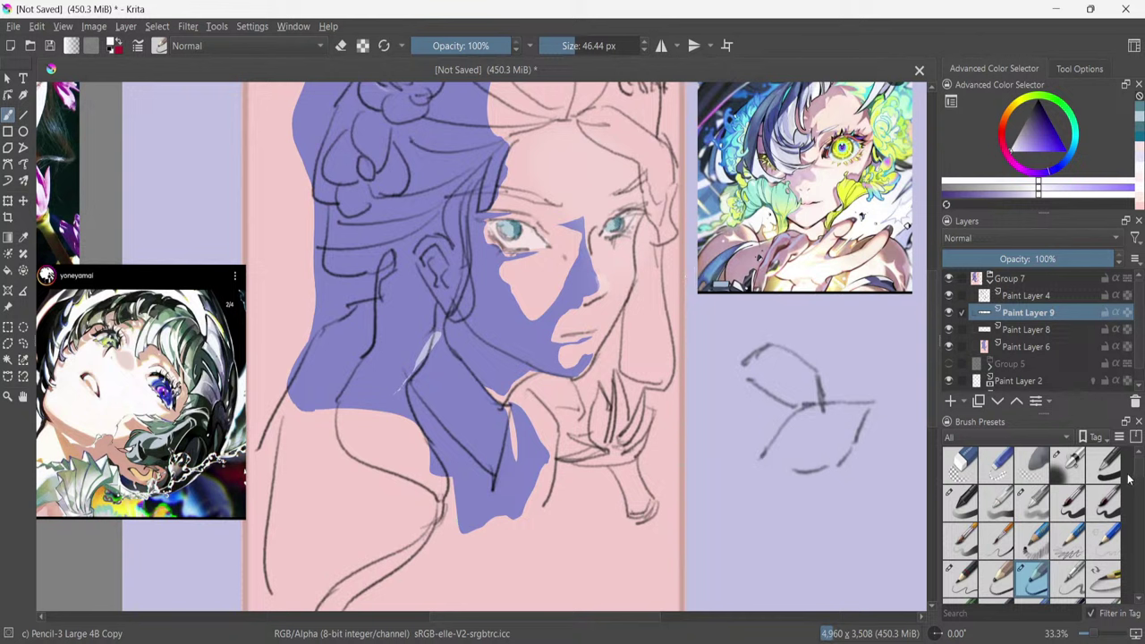
click(1102, 461)
click(517, 226)
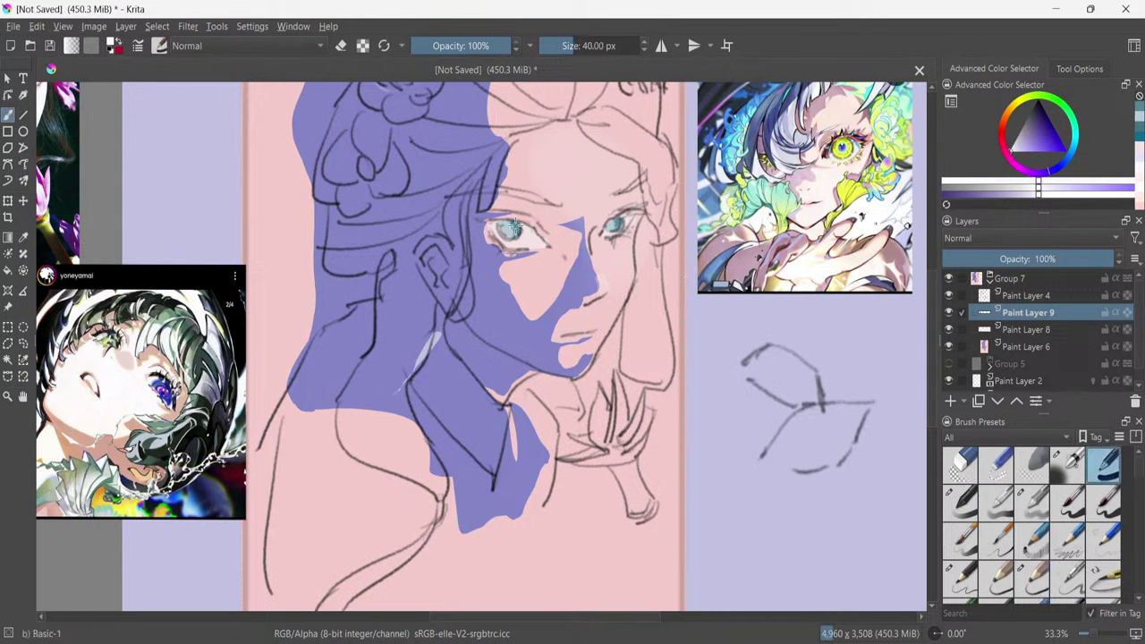
shift+drag(562, 205, 544, 205)
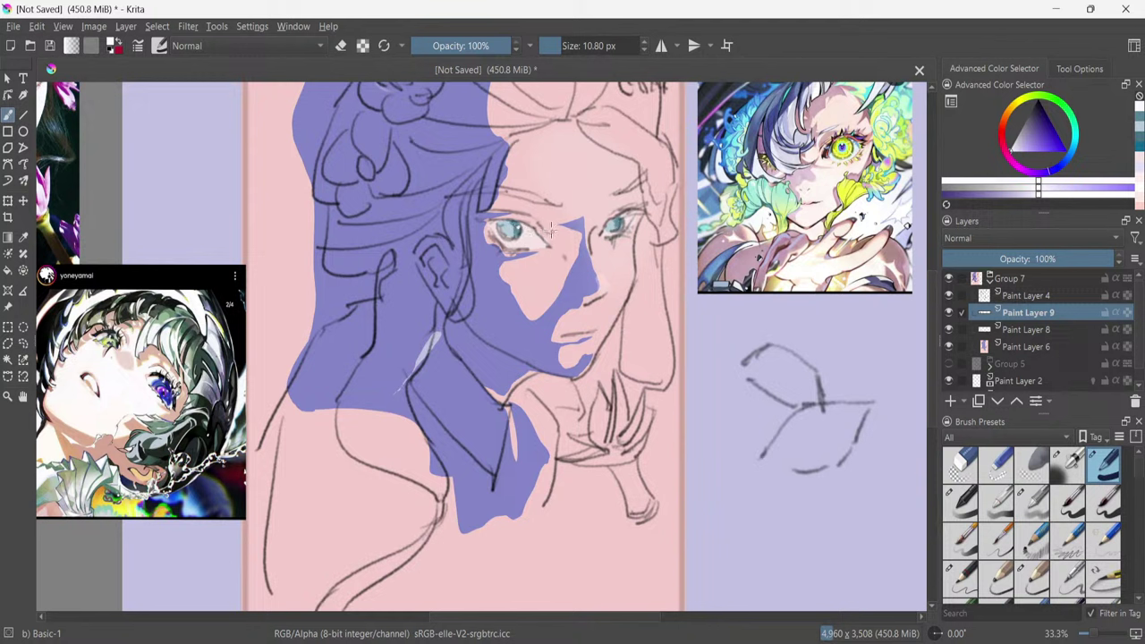
shift+drag(536, 220, 539, 220)
click(517, 225)
click(620, 223)
Examine the coloured eyes up close and from a distance, comparing them with the reference images.
key(ctrl+minus)
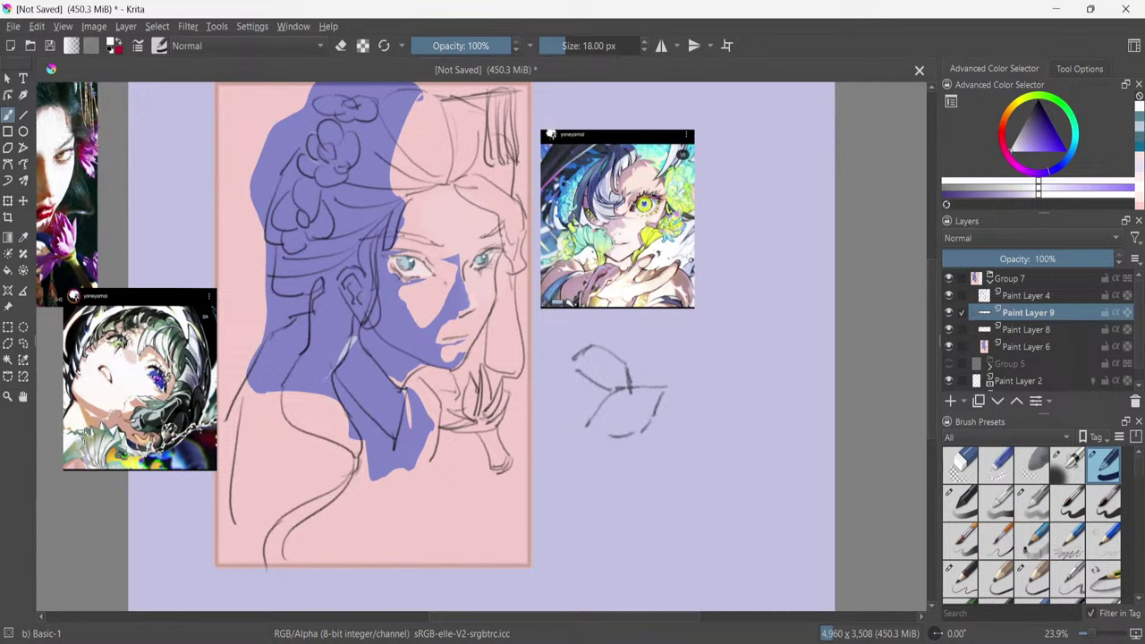
drag(529, 620, 465, 602)
scroll(766, 123, down, 1)
key(plus)
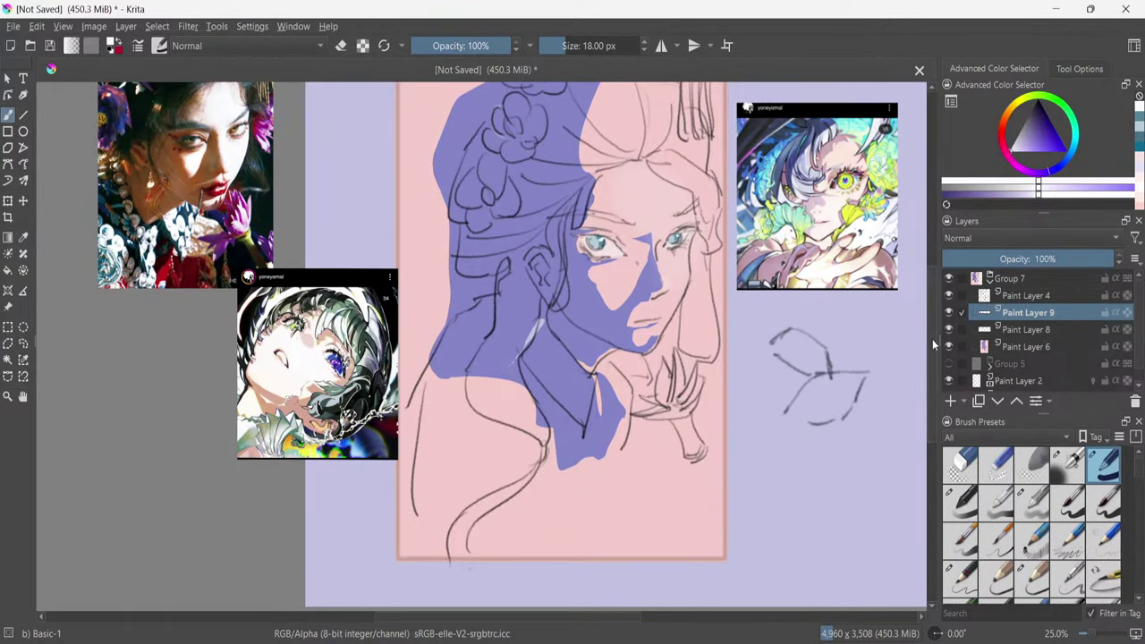
scroll(931, 340, up, 3)
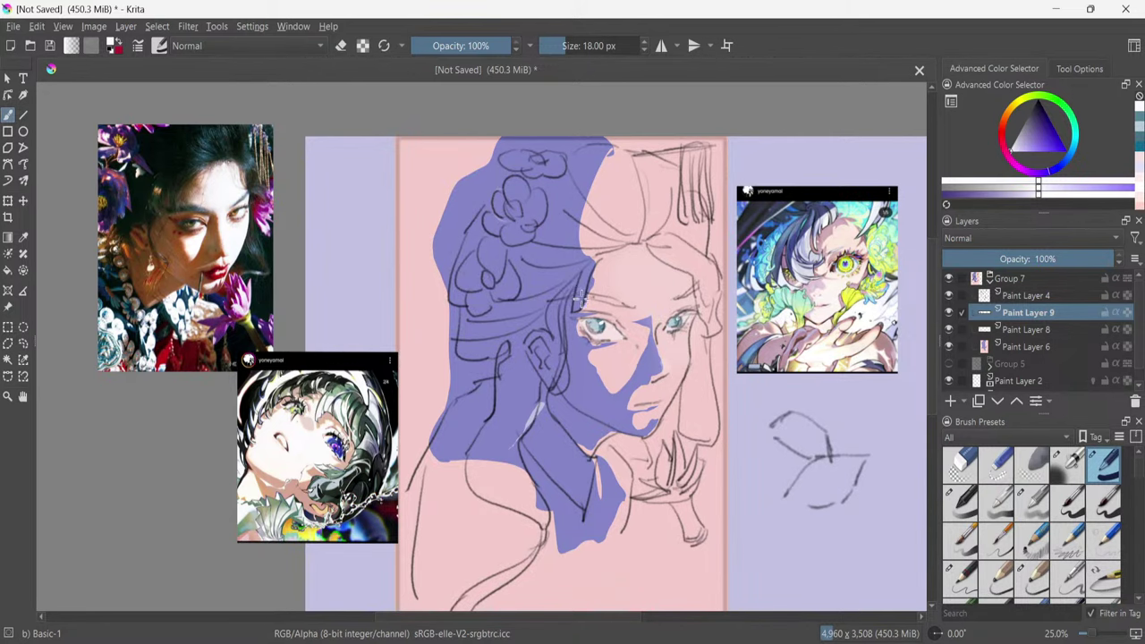
key(ctrl+plus)
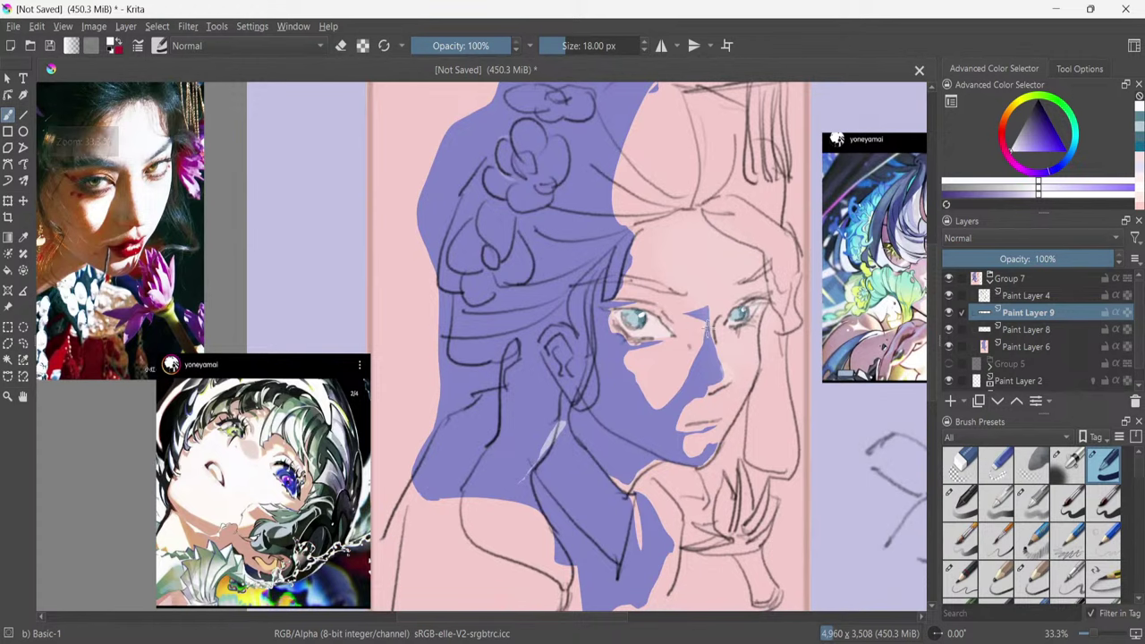
key(ctrl+minus)
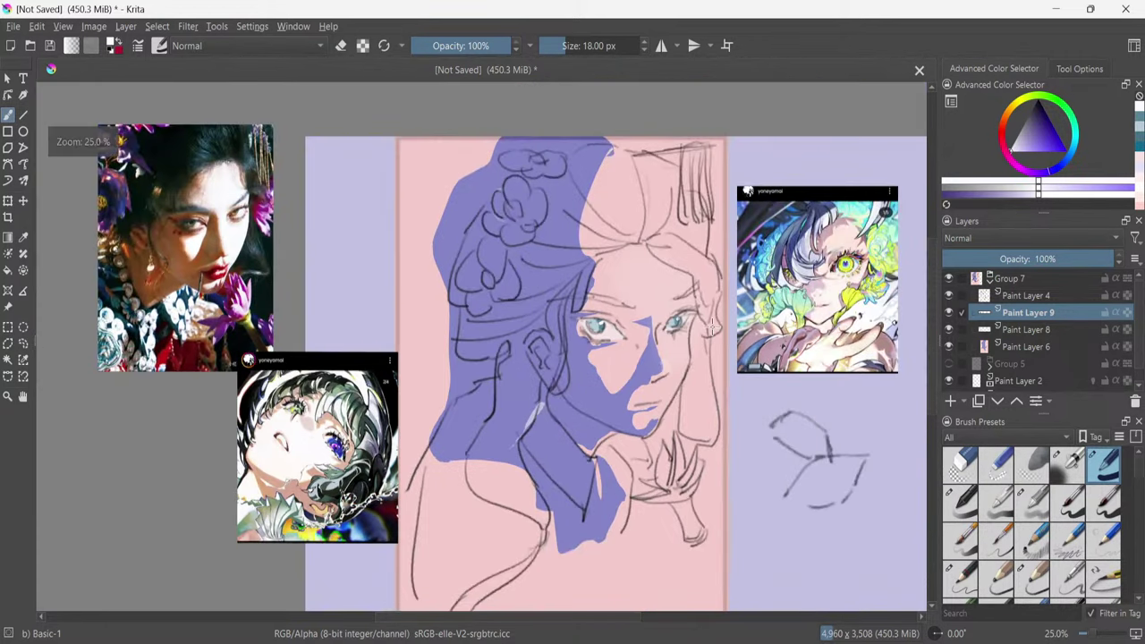
key(ctrl+plus)
key(ctrl+plus)
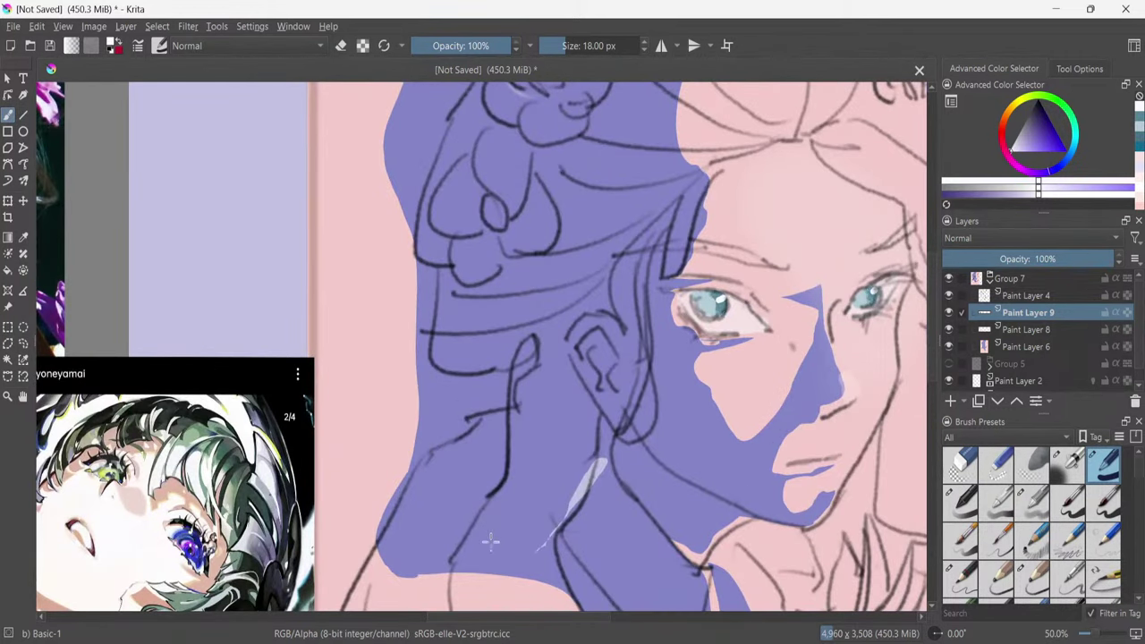
drag(497, 617, 565, 608)
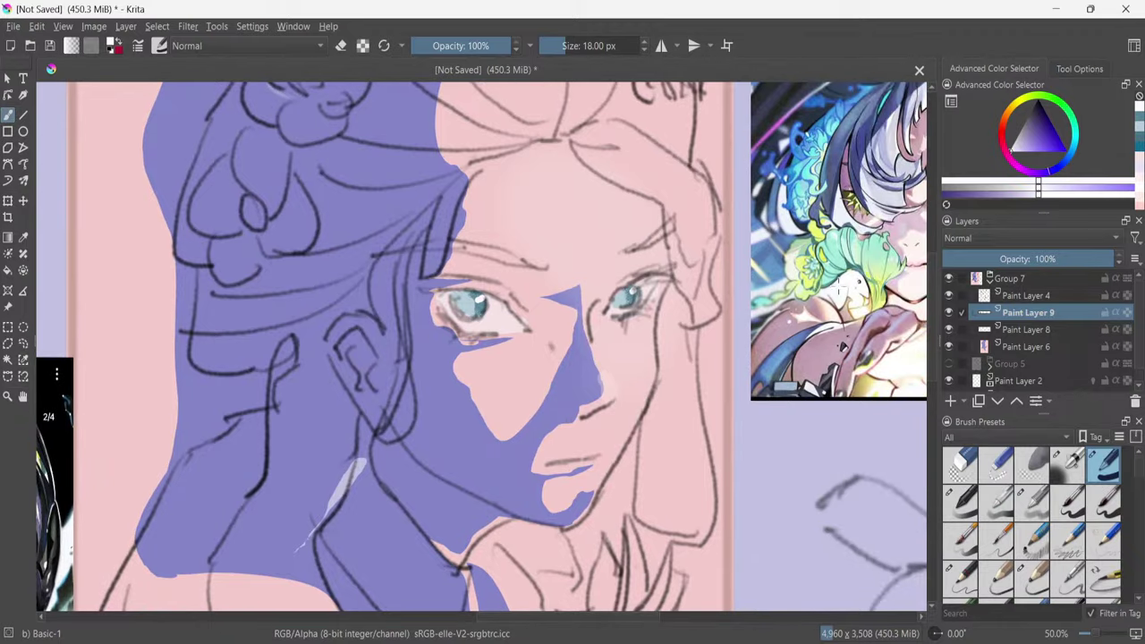
mouse_move(1040, 142)
mouse_down()
mouse_move(1074, 152)
mouse_move(1039, 130)
mouse_move(1074, 119)
mouse_up()
click(1078, 141)
click(1099, 189)
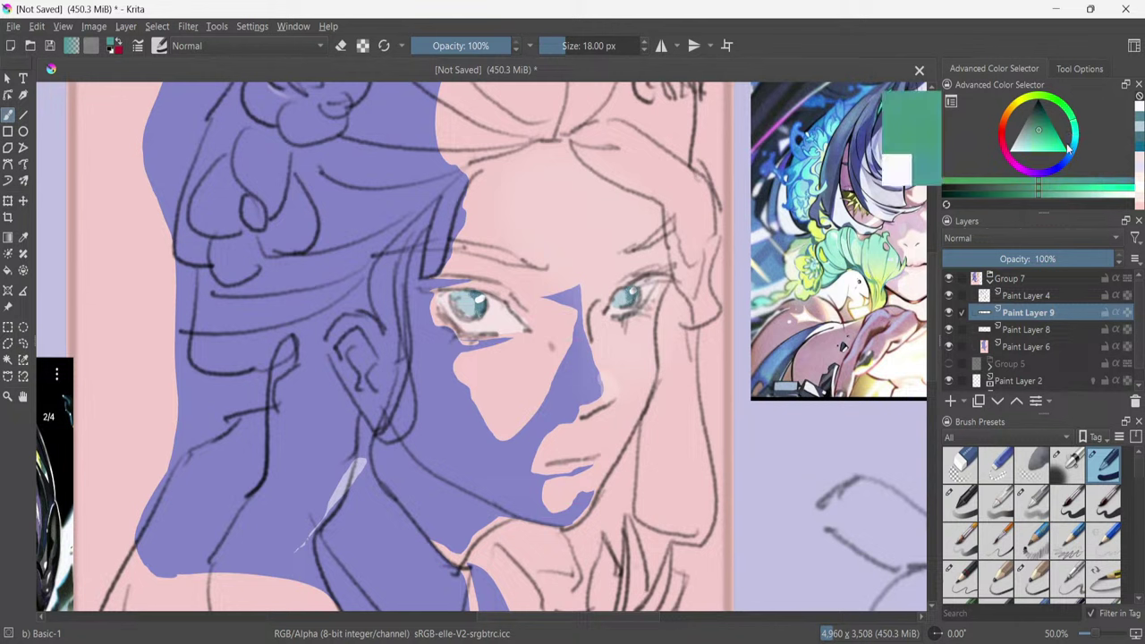
click(1118, 185)
drag(522, 198, 531, 315)
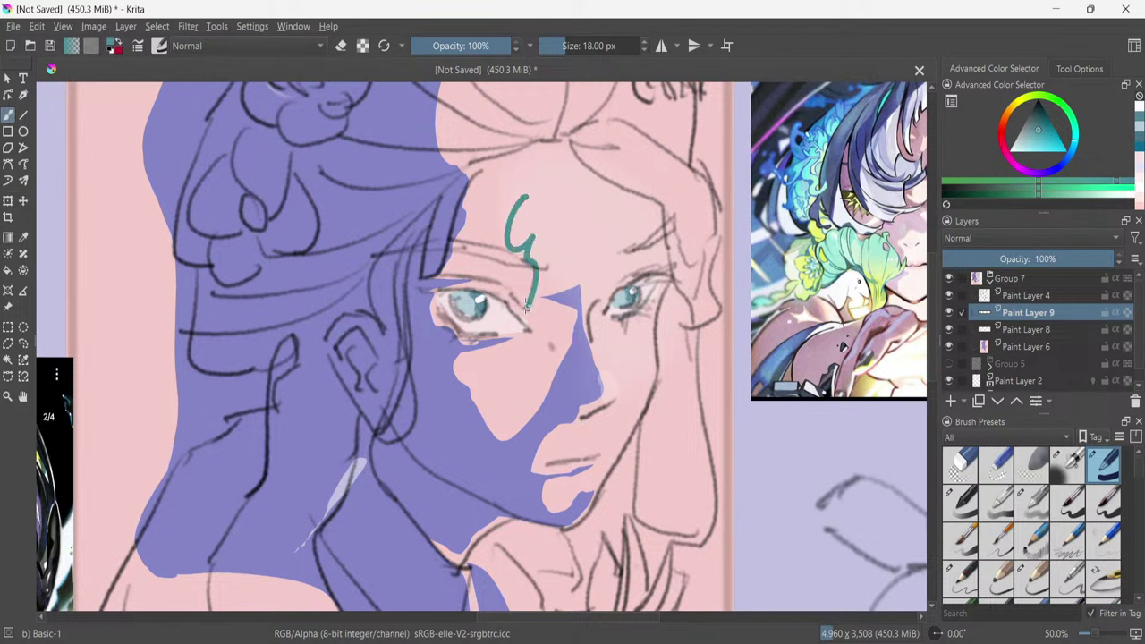
drag(600, 303, 627, 335)
key(ctrl+z)
key(ctrl+z)
drag(470, 303, 467, 304)
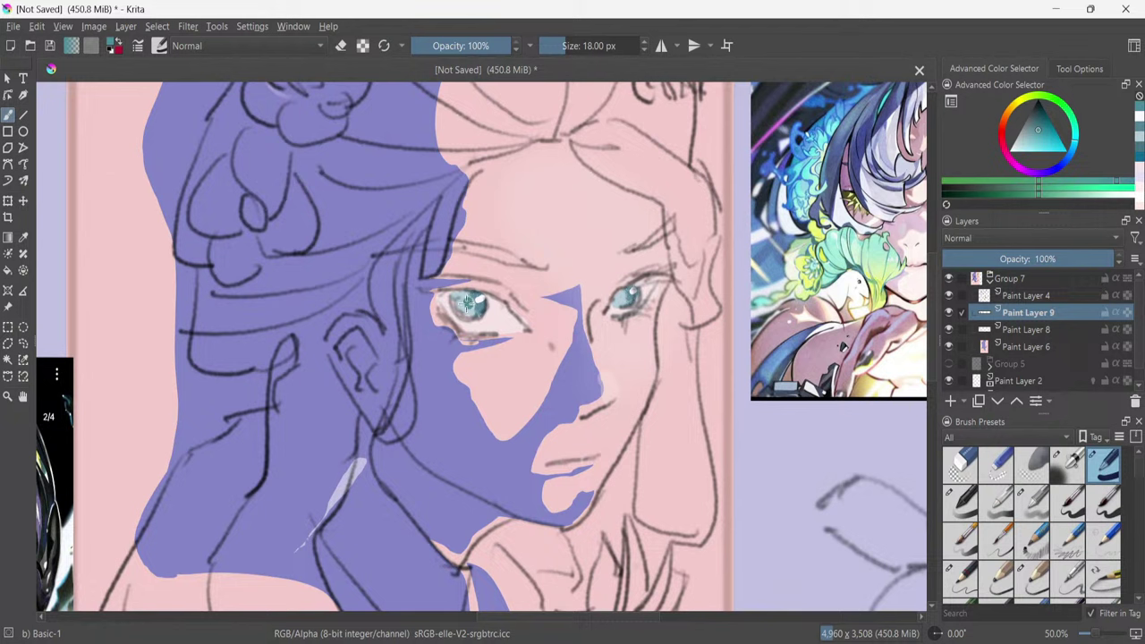
key(ctrl+z)
scroll(593, 304, down, 2)
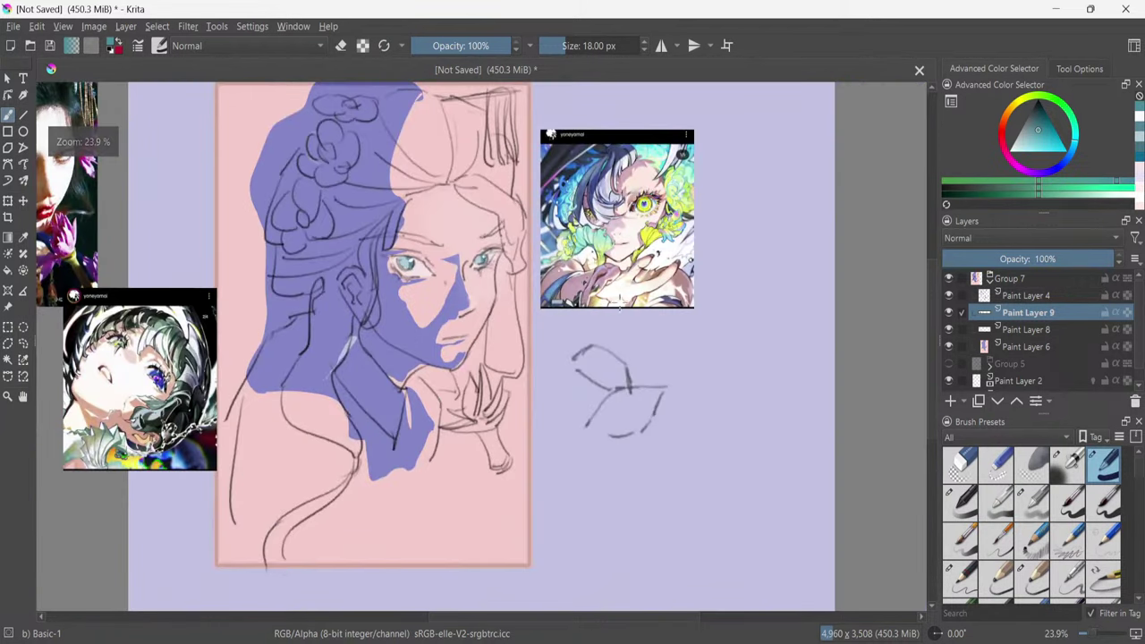
Switch to the Pencil-2 brush preset and make Paint Layer 8 active, toggling its visibility to check what it contains.
click(953, 575)
scroll(430, 231, up, 2)
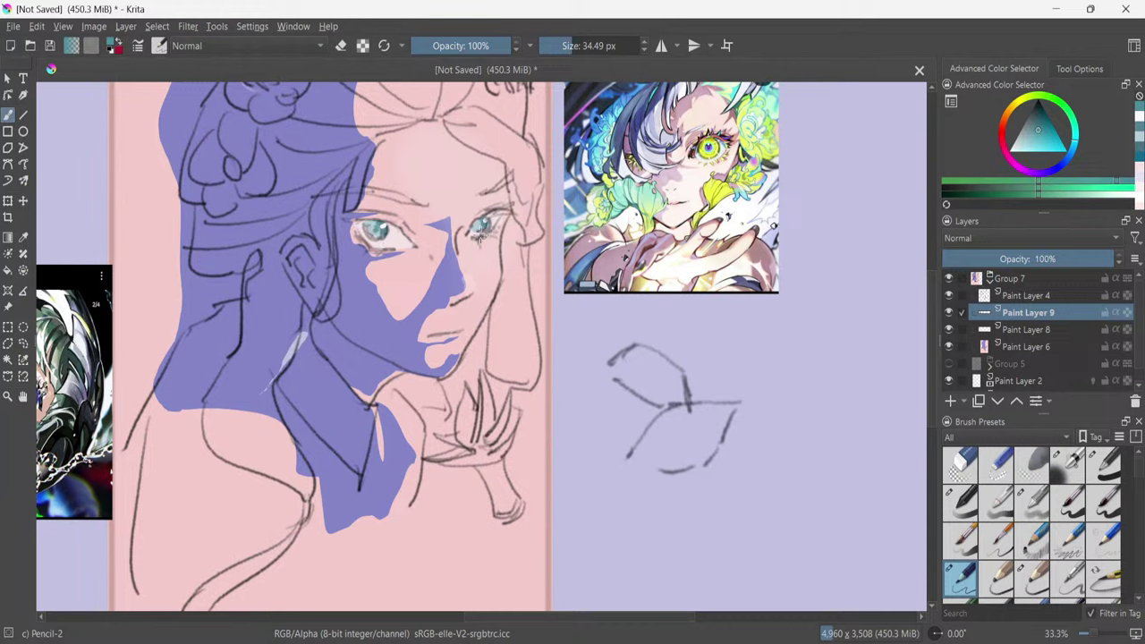
drag(481, 228, 481, 224)
key(ctrl+z)
click(1026, 329)
click(948, 331)
click(949, 331)
click(949, 330)
click(949, 330)
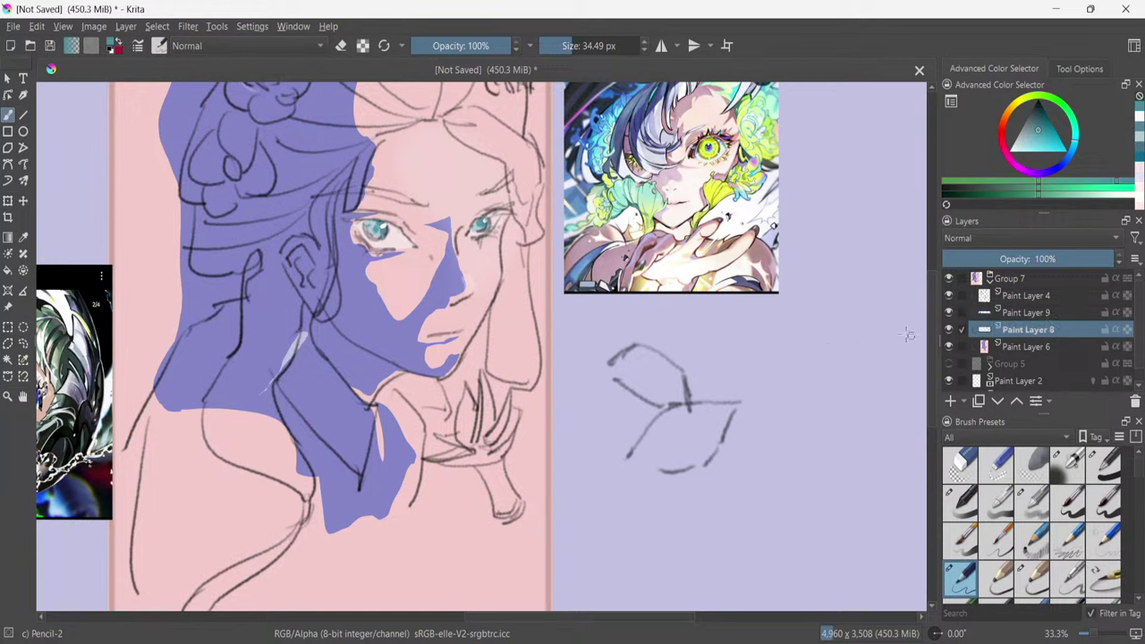
Paint a saturated pink-red accent along the inner corner and lower lid of the larger eye on Paint Layer 8.
click(1008, 144)
click(1054, 197)
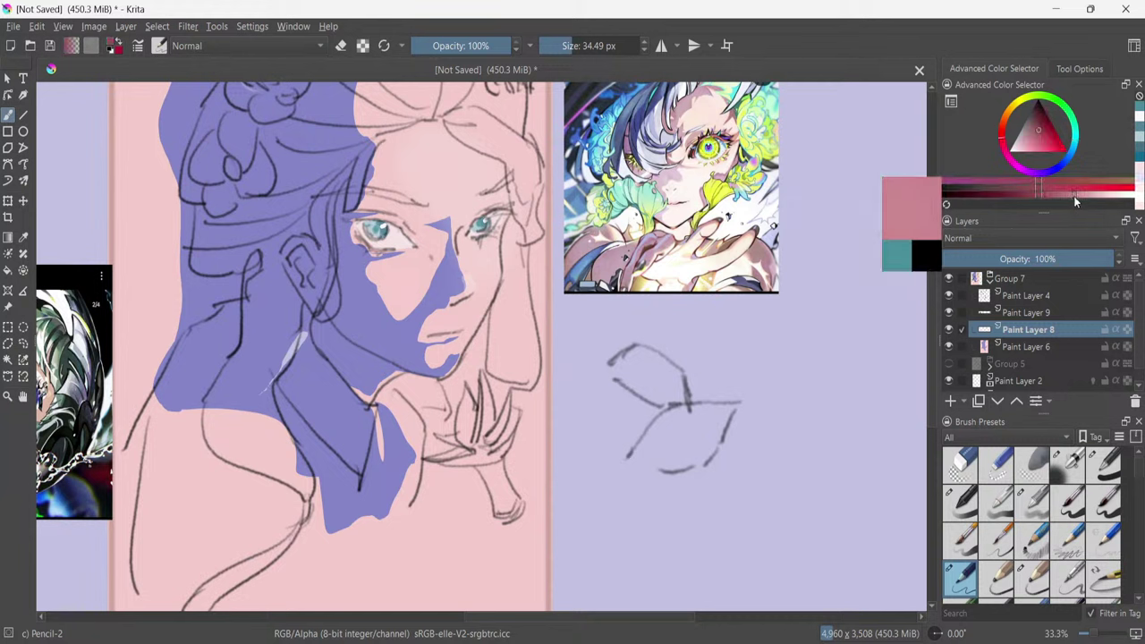
click(1043, 143)
click(1056, 197)
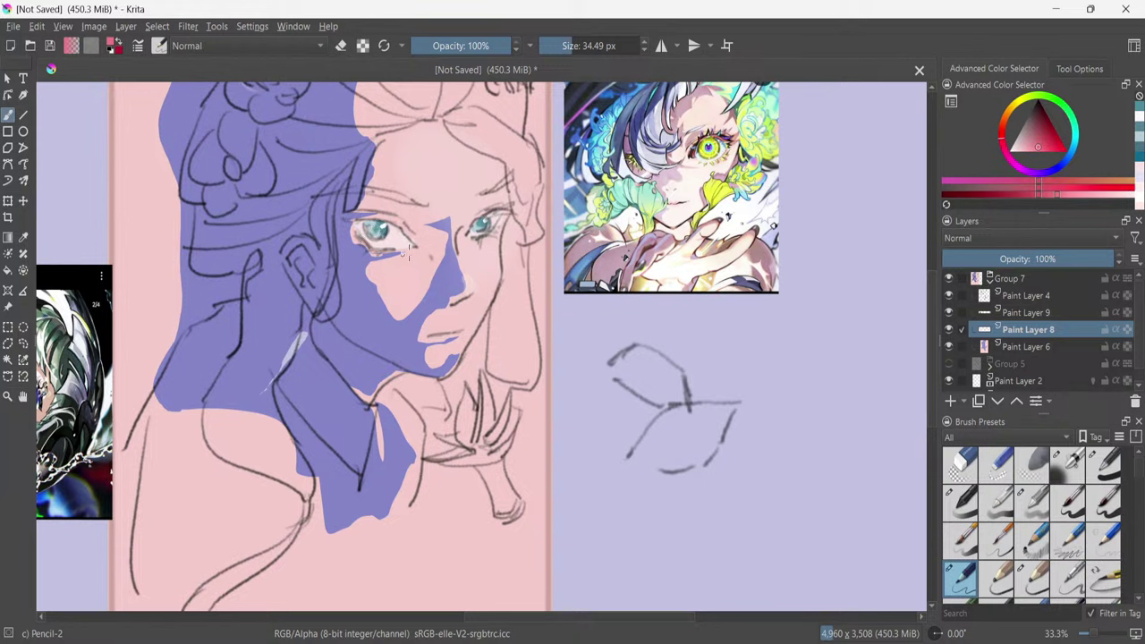
drag(408, 248, 428, 257)
key(ctrl+z)
drag(417, 250, 380, 243)
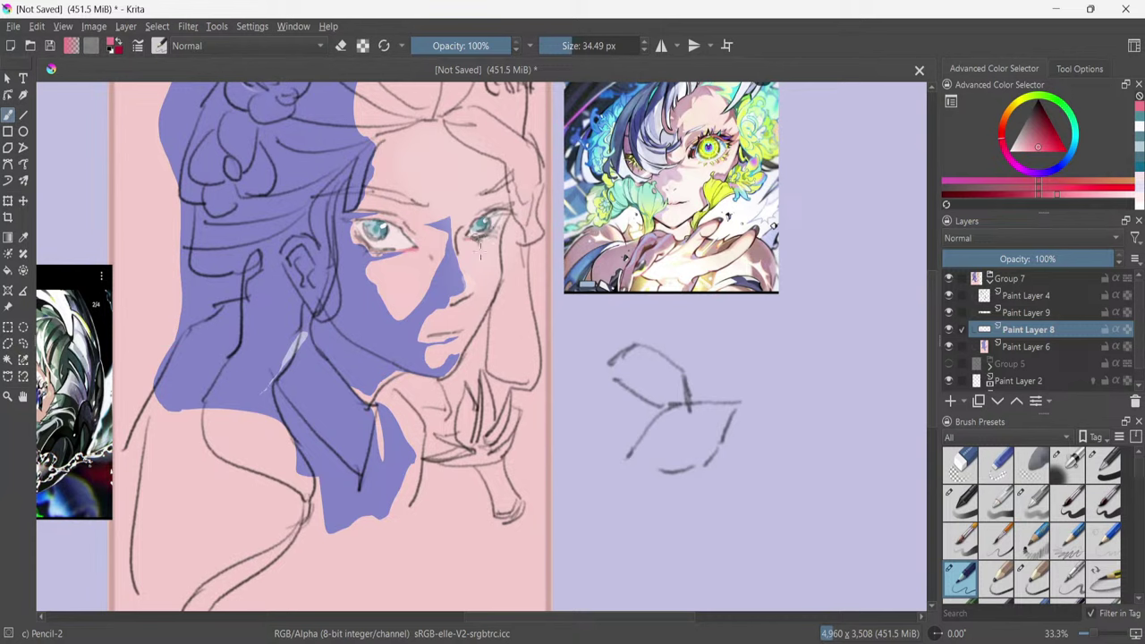
Shade the upper lid of the larger eye with a darker muted rose on Paint Layer 8.
click(988, 192)
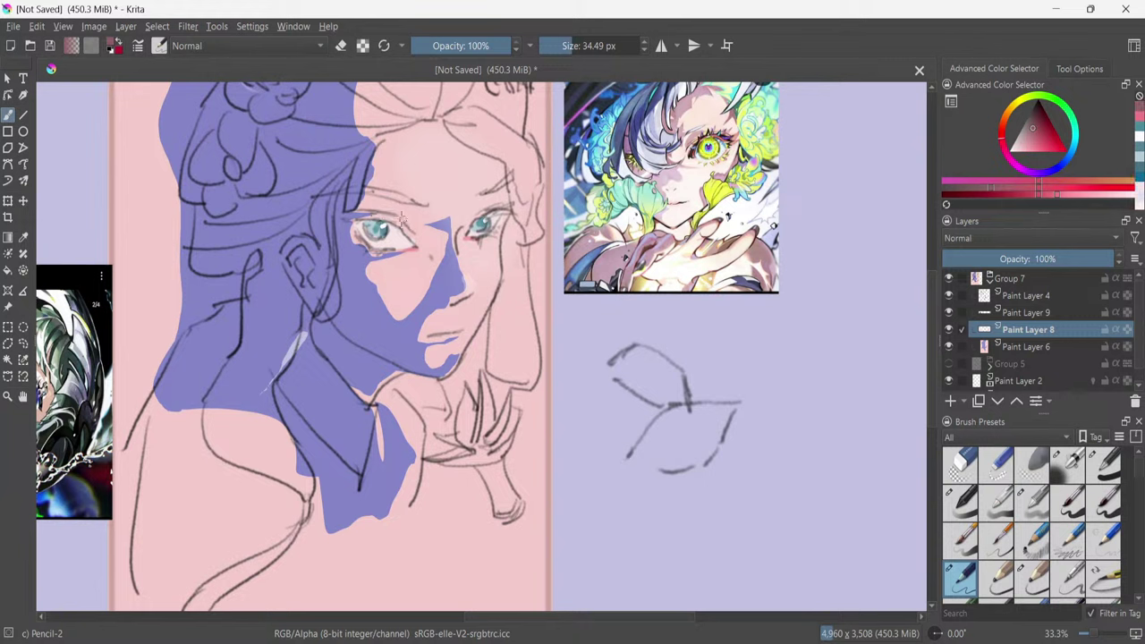
mouse_move(391, 215)
mouse_down()
mouse_move(362, 220)
mouse_move(394, 225)
mouse_up()
mouse_move(405, 233)
mouse_down()
mouse_move(395, 218)
mouse_move(355, 212)
mouse_up()
Select the large blue-violet shadow area over the hair, face and neck on Paint Layer 6 with the Contiguous Selection tool.
click(990, 280)
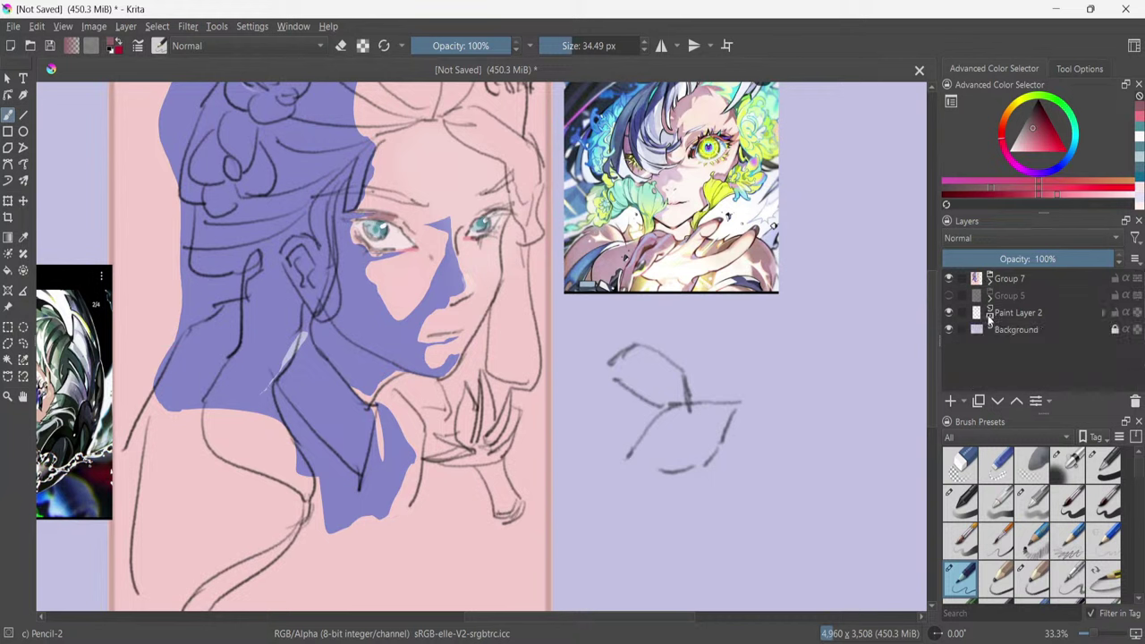
click(992, 285)
click(990, 280)
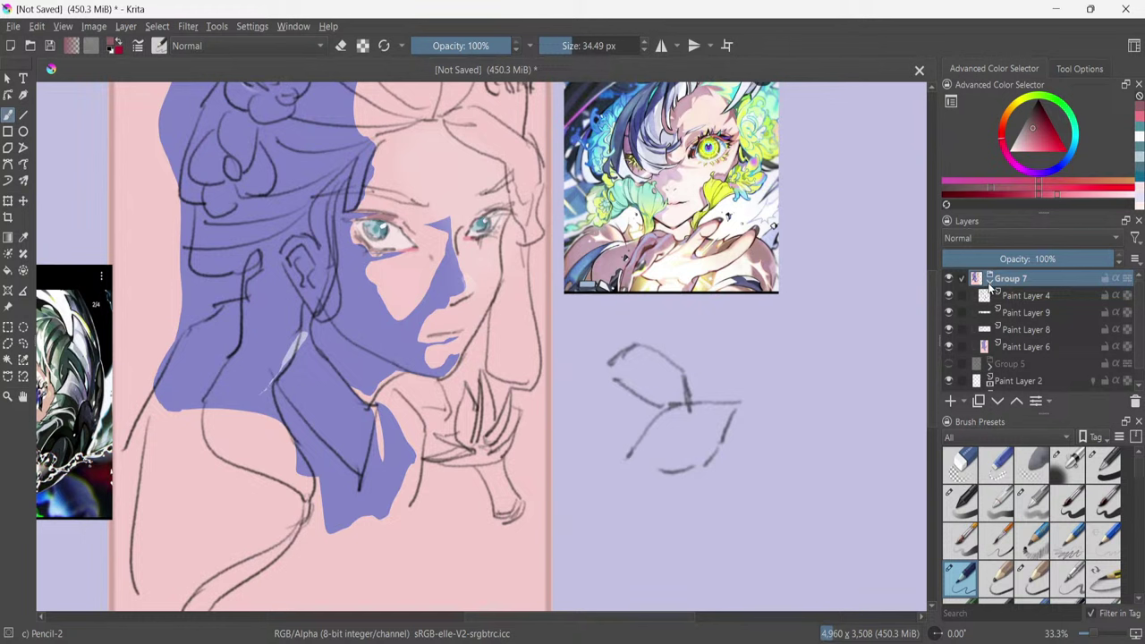
click(1000, 346)
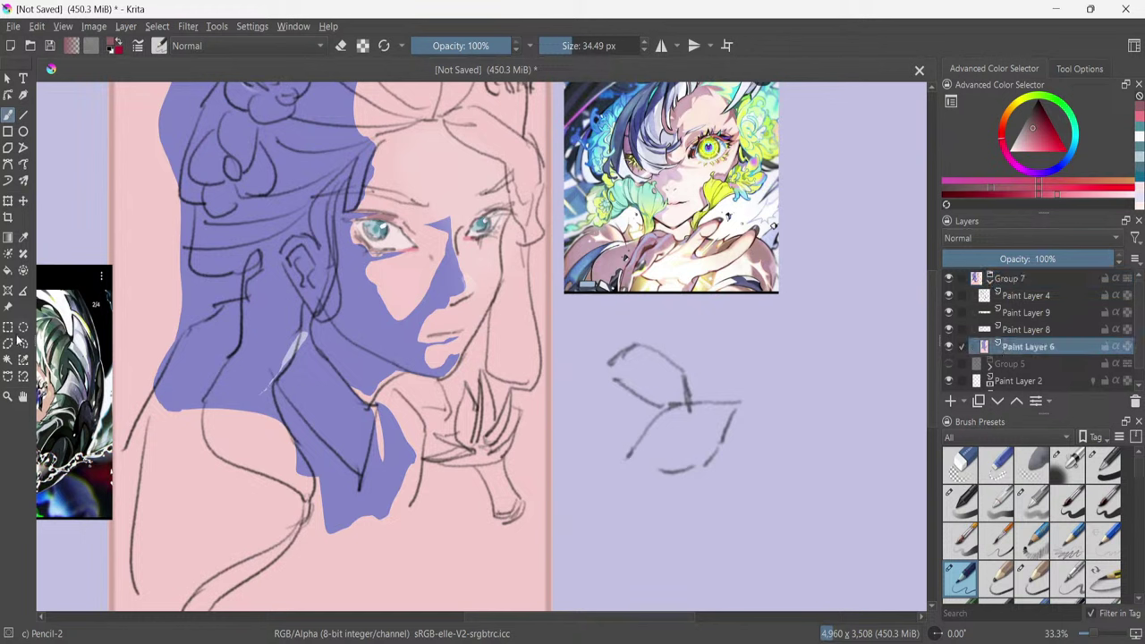
click(8, 359)
click(201, 361)
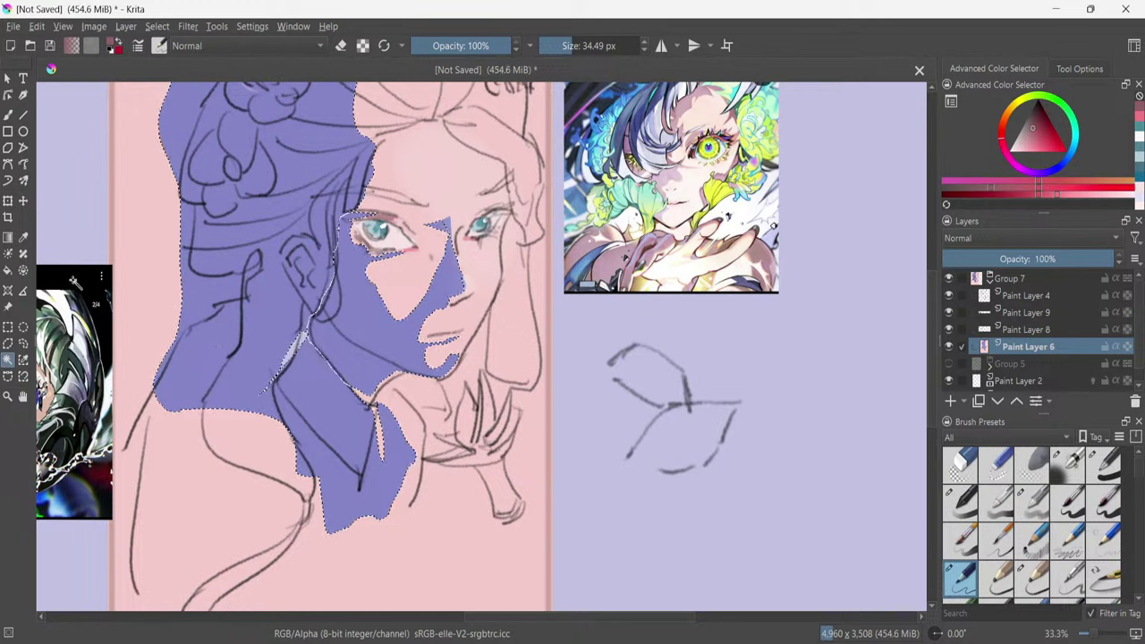
Try to fill the selected shadow area with the muted dark rose.
click(8, 270)
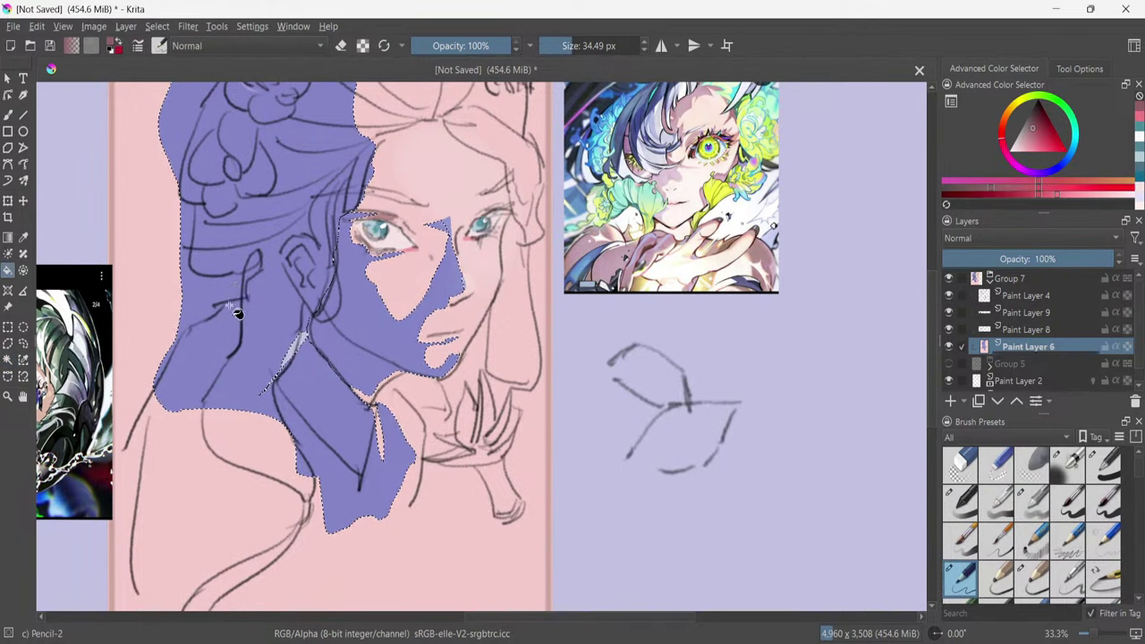
click(226, 334)
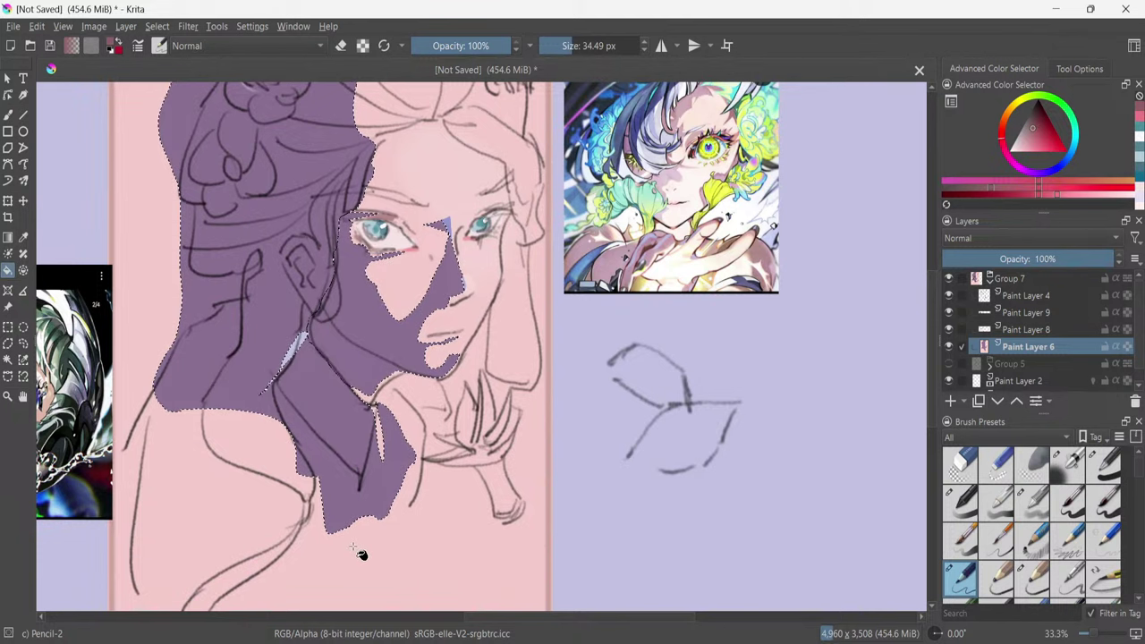
key(ctrl+z)
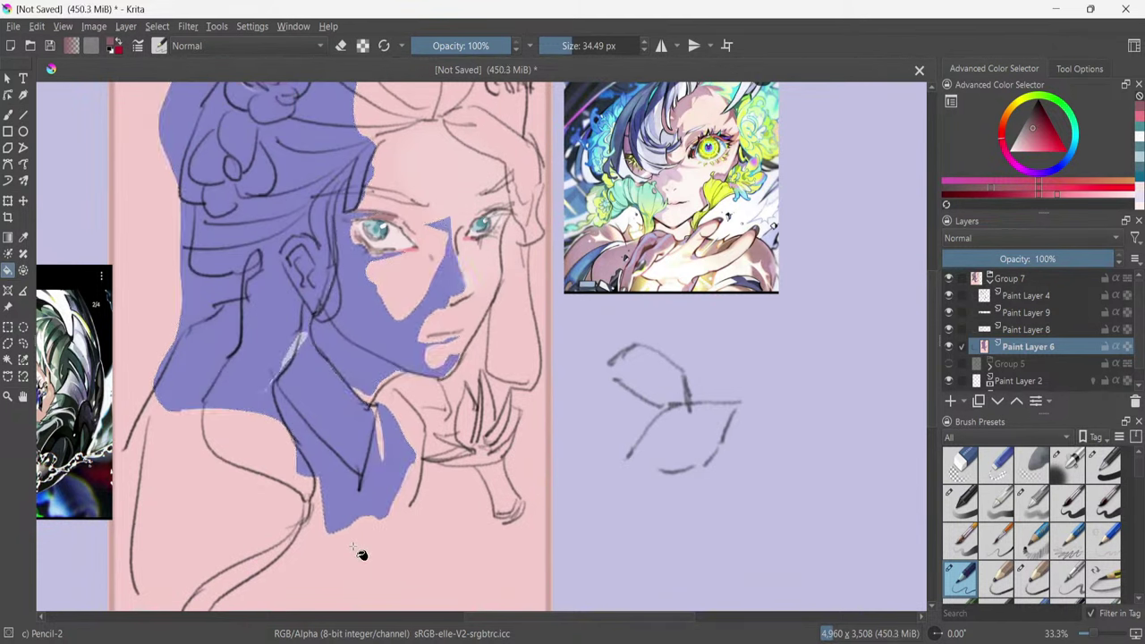
Fill the selected shadow area twice with pale pink sampled from the canvas, and cover it with the recent muted dark rose.
ctrl+click(205, 455)
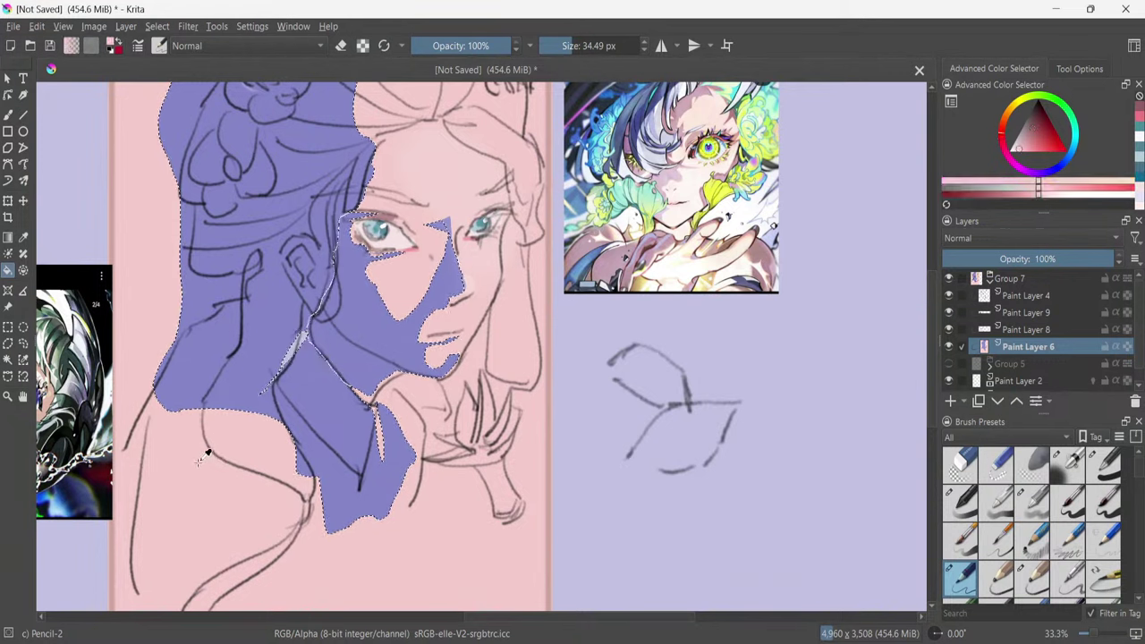
click(249, 385)
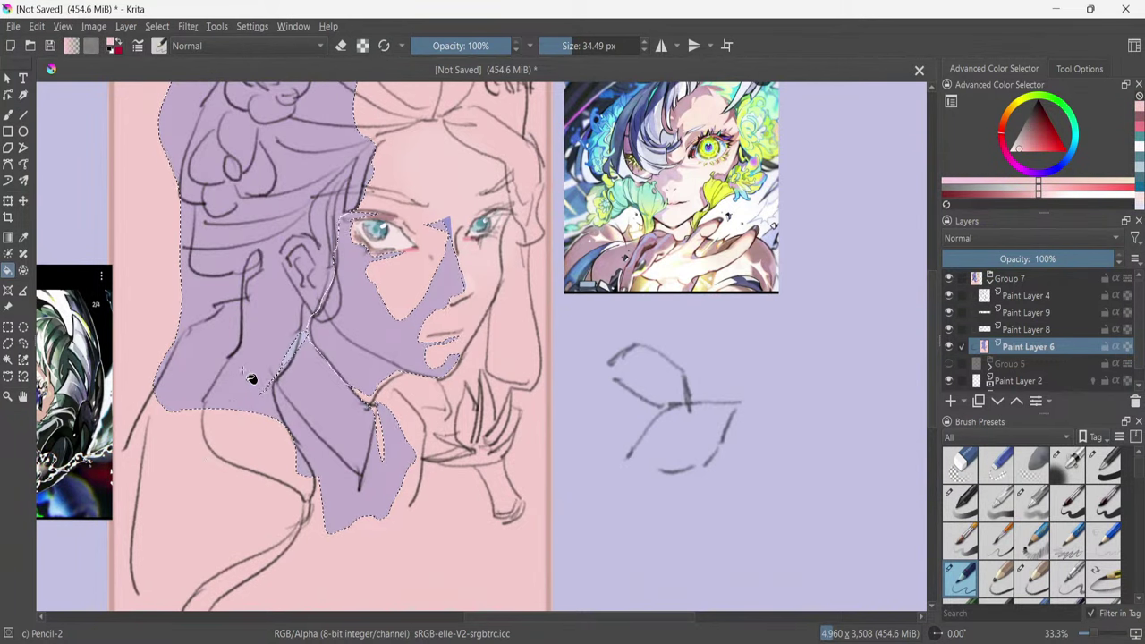
click(250, 380)
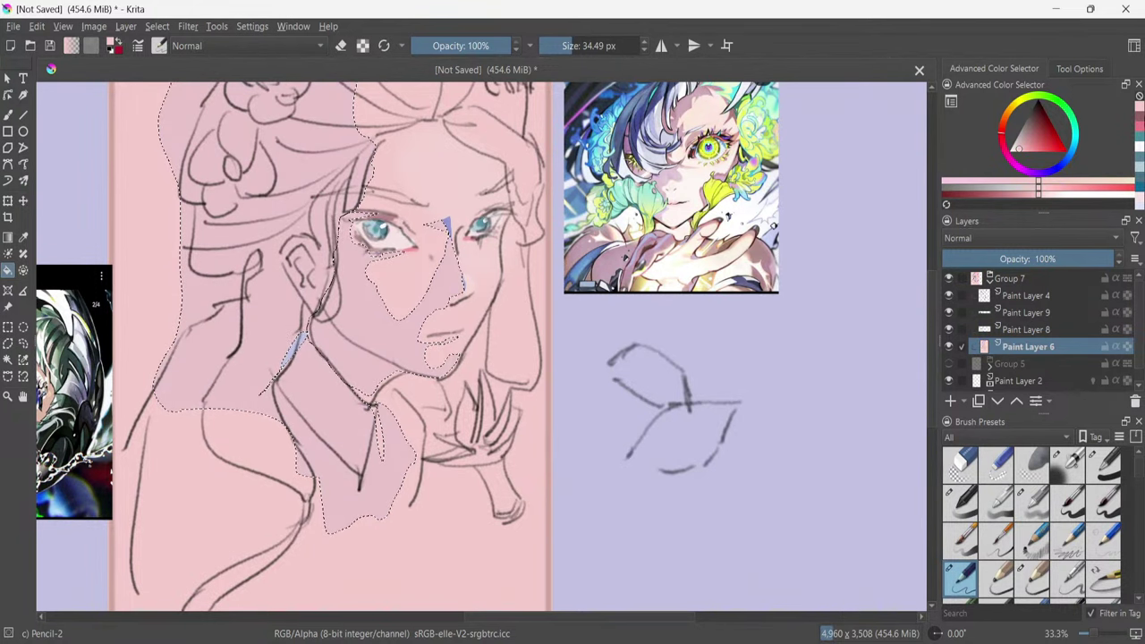
click(1141, 119)
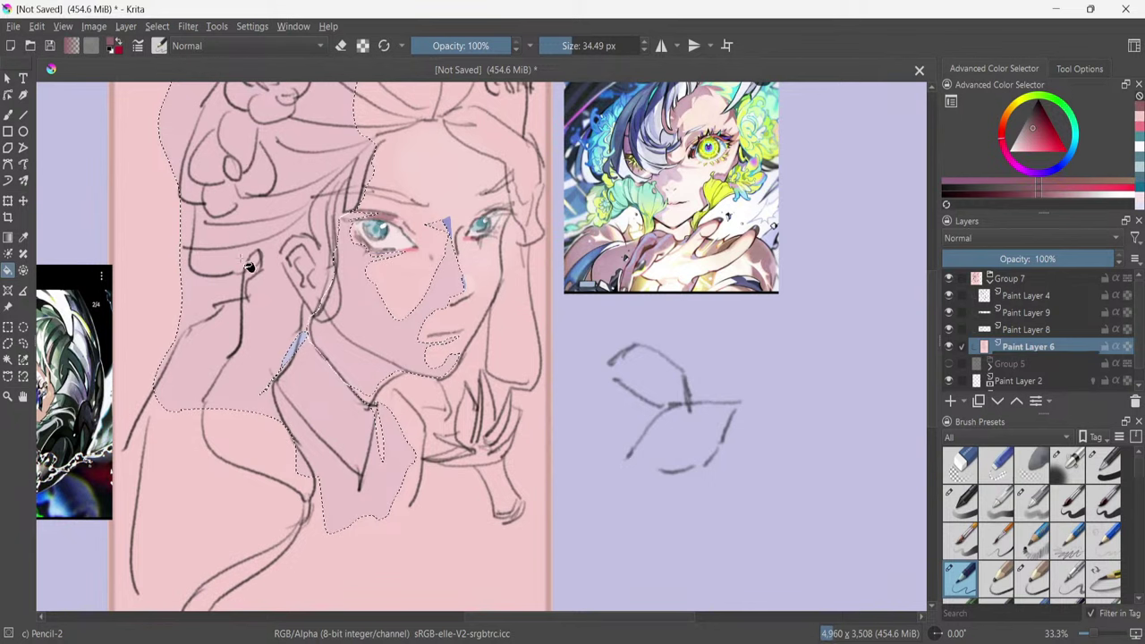
click(242, 288)
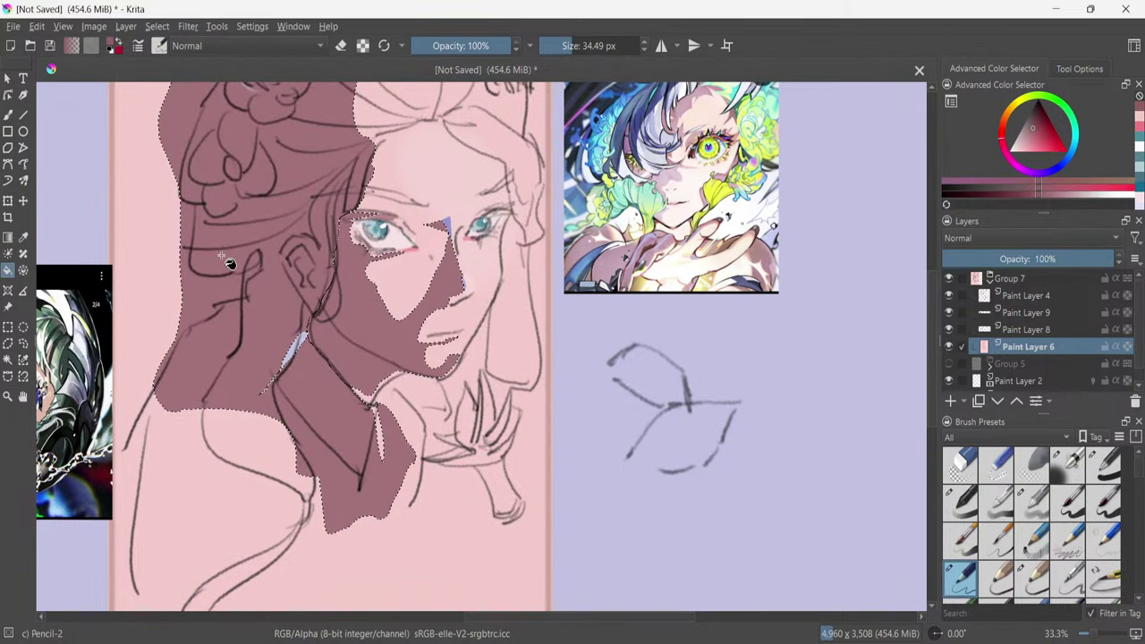
Review the recoloured shadow from a distance, clear the selection and return to the brush.
scroll(278, 143, down, 3)
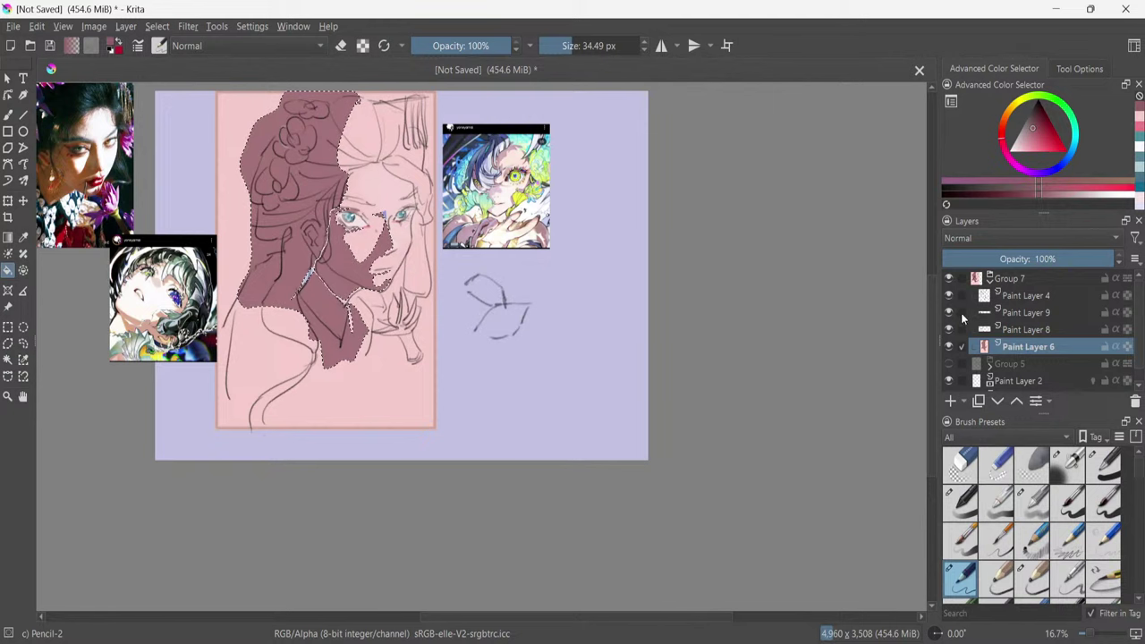
scroll(865, 274, up, 2)
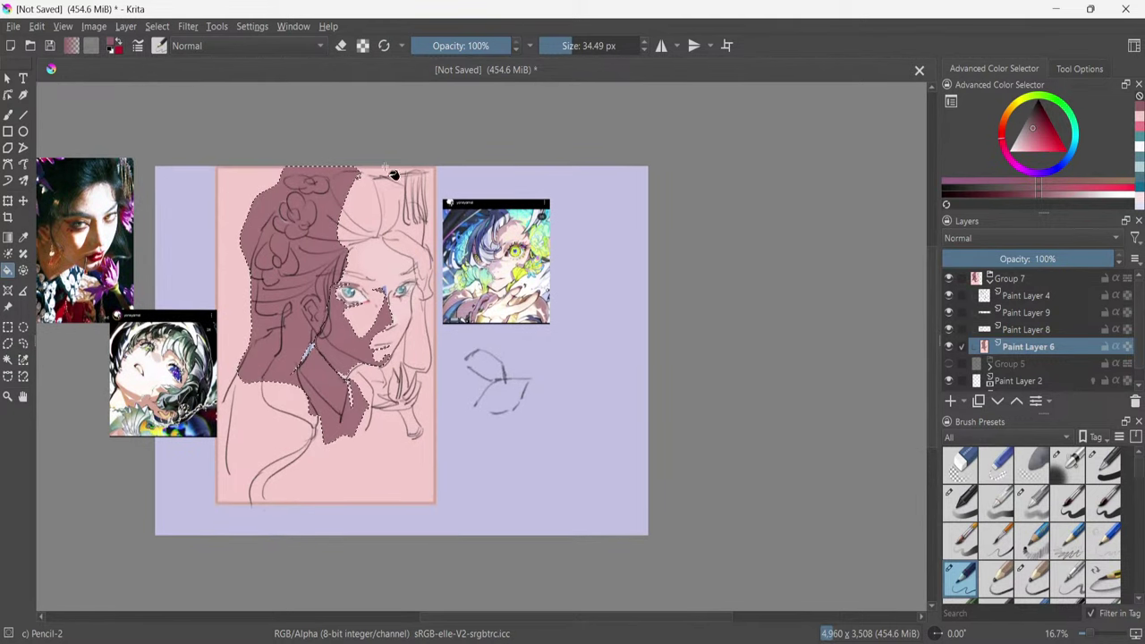
scroll(360, 169, up, 1)
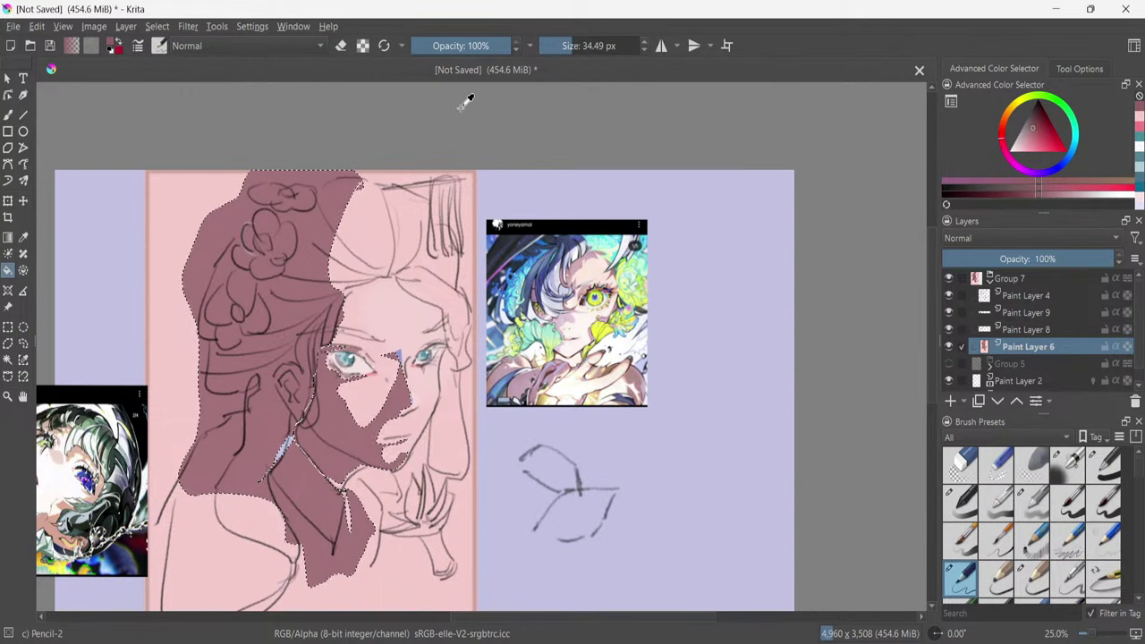
key(ctrl+shift+a)
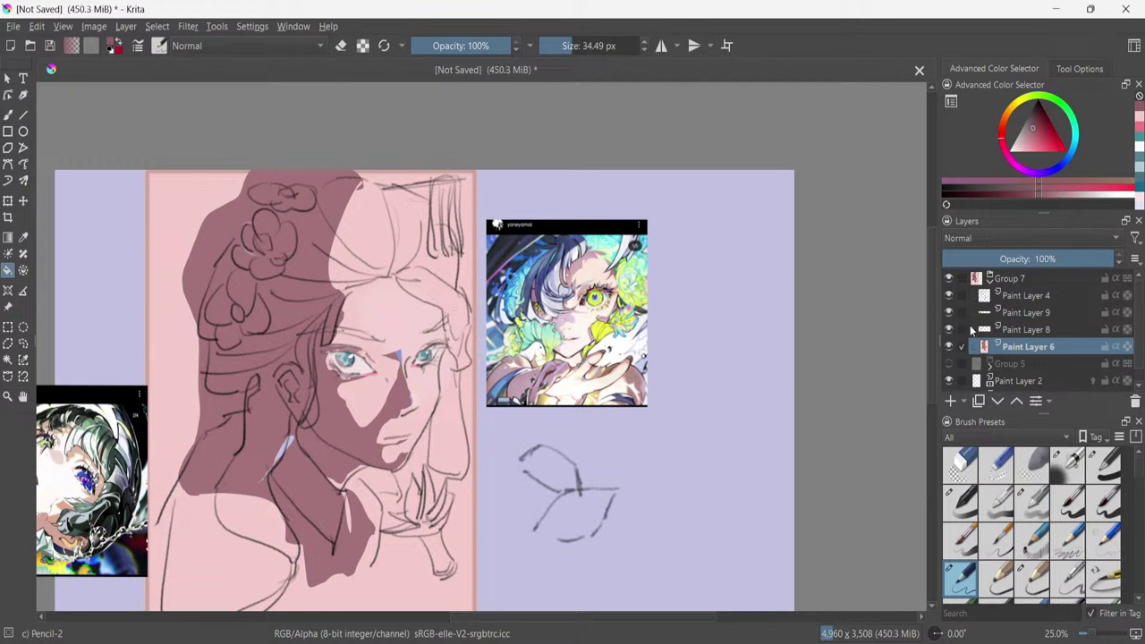
key(b)
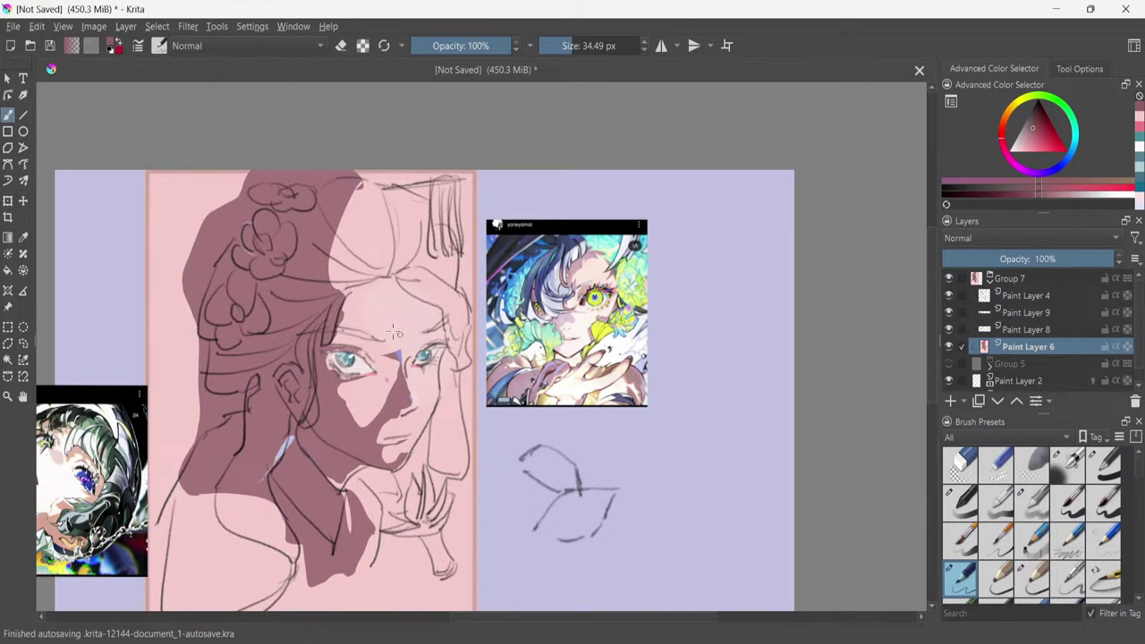
Select the leftover blue-violet slivers along the nose on Paint Layer 6 and fill them with the muted rose shadow colour.
scroll(413, 340, up, 3)
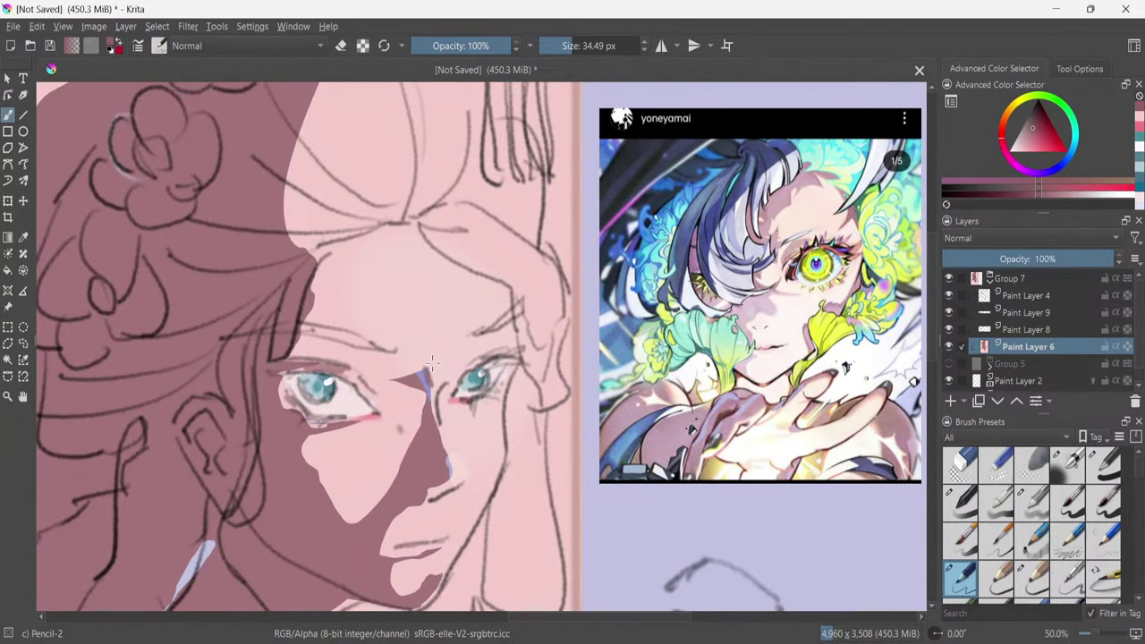
click(8, 359)
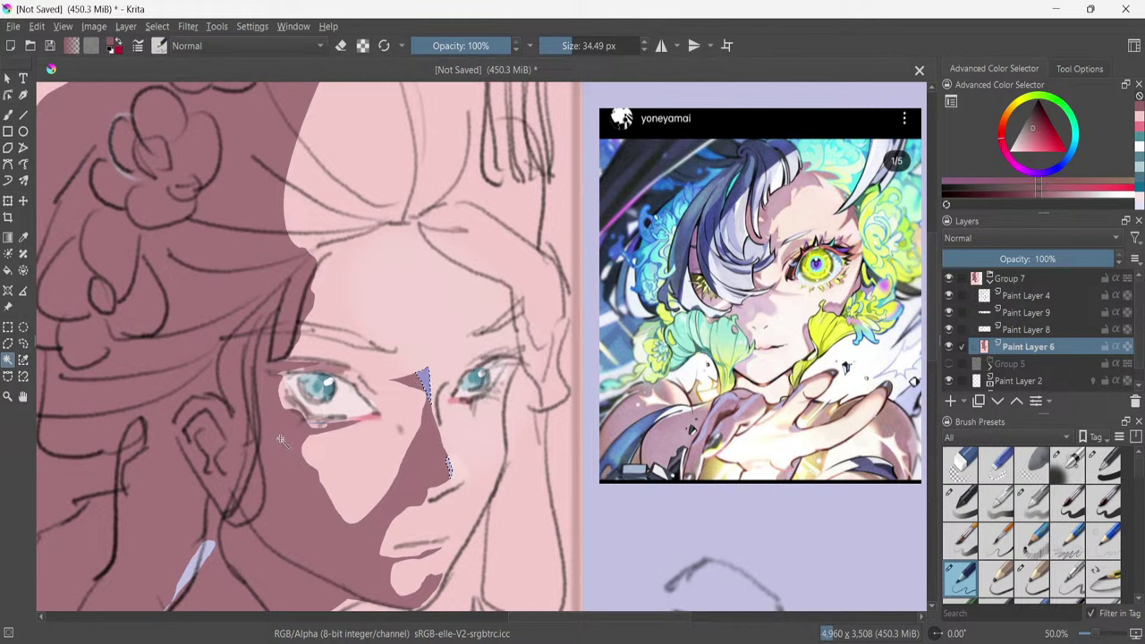
click(8, 271)
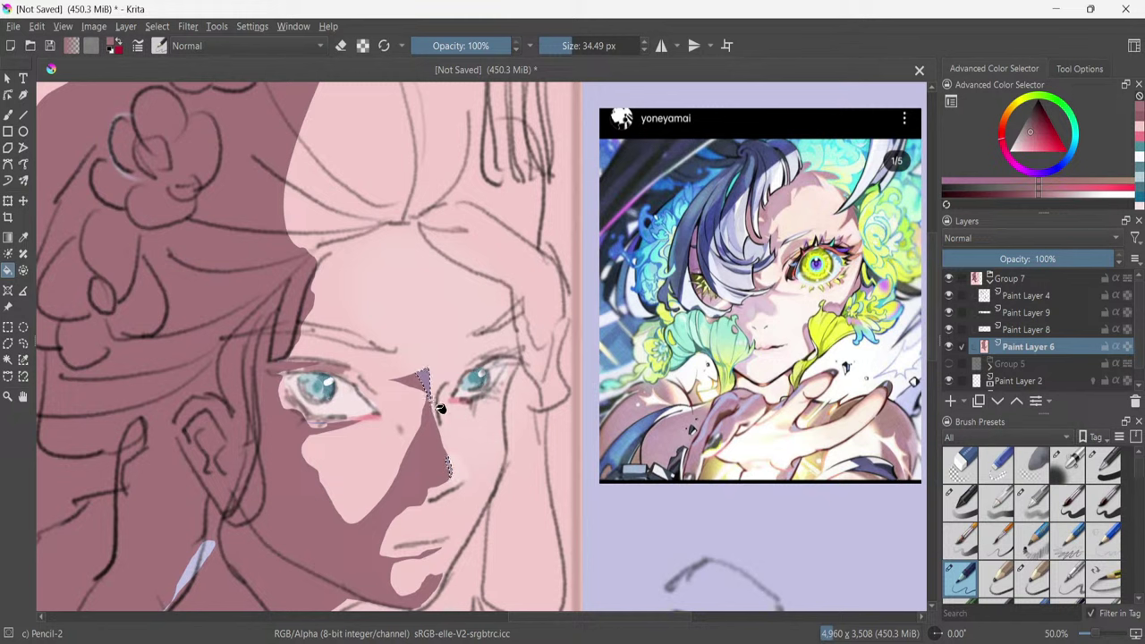
Fill the remaining gap beside the nose with the mauve shadow colour and return to the brush.
click(451, 463)
key(b)
Check what Paint Layer 9 and Paint Layer 8 contain by toggling their visibility, and make Paint Layer 8 active.
click(990, 278)
click(990, 278)
click(1016, 314)
click(949, 314)
click(948, 313)
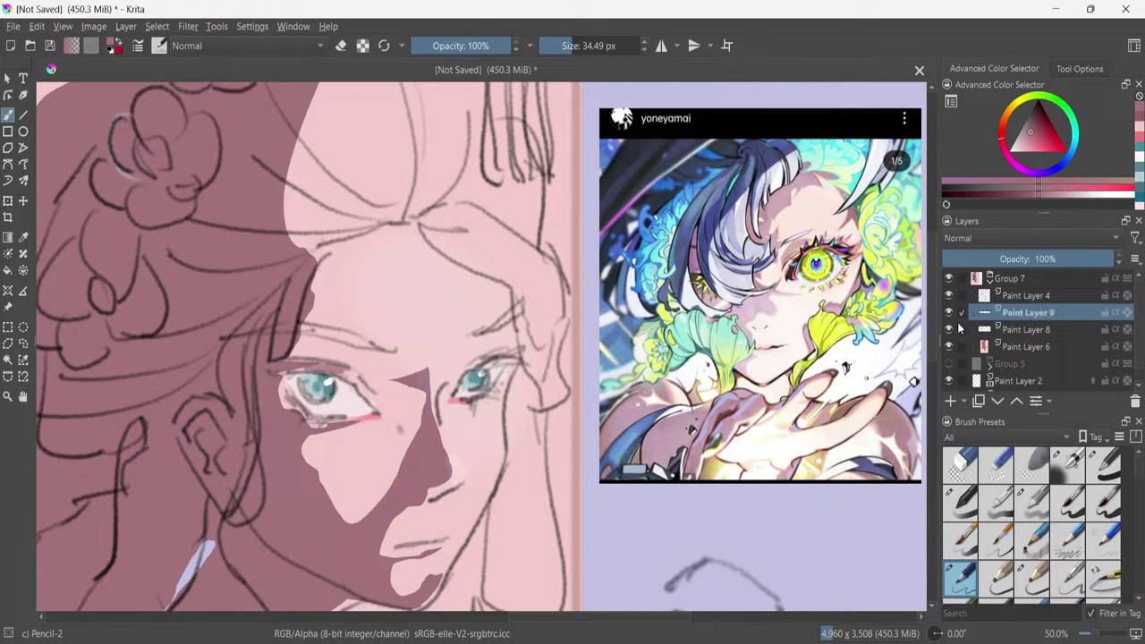
click(950, 329)
click(949, 330)
click(1029, 332)
click(954, 330)
click(954, 330)
Try dark red and pink pencil strokes around the eyes on Paint Layer 8, undoing each attempt.
click(1051, 128)
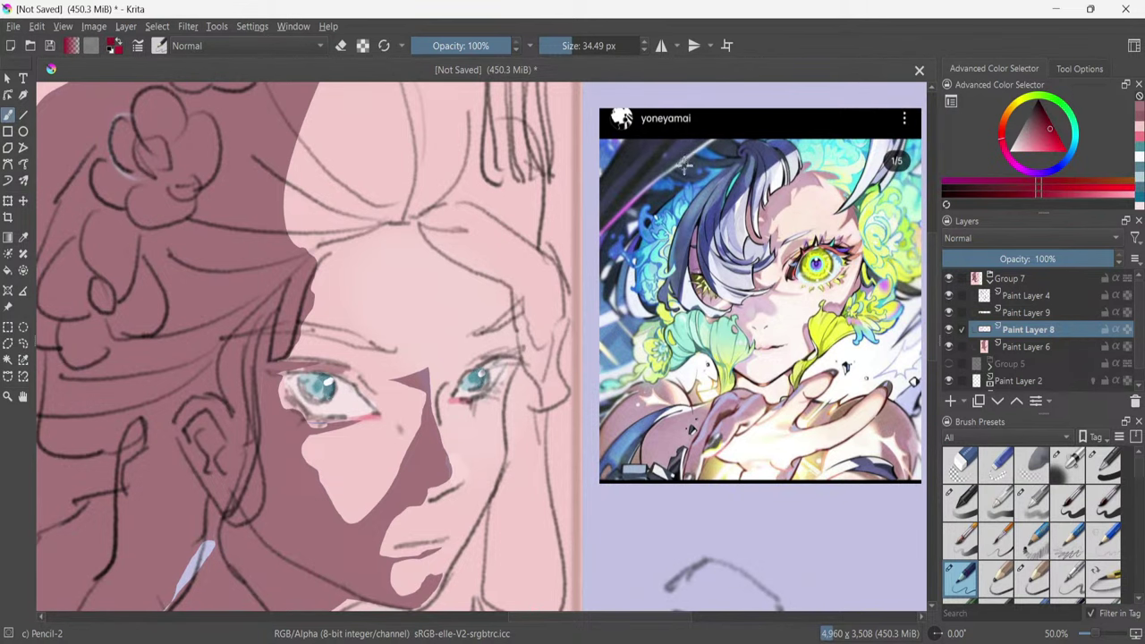
scroll(684, 168, down, 2)
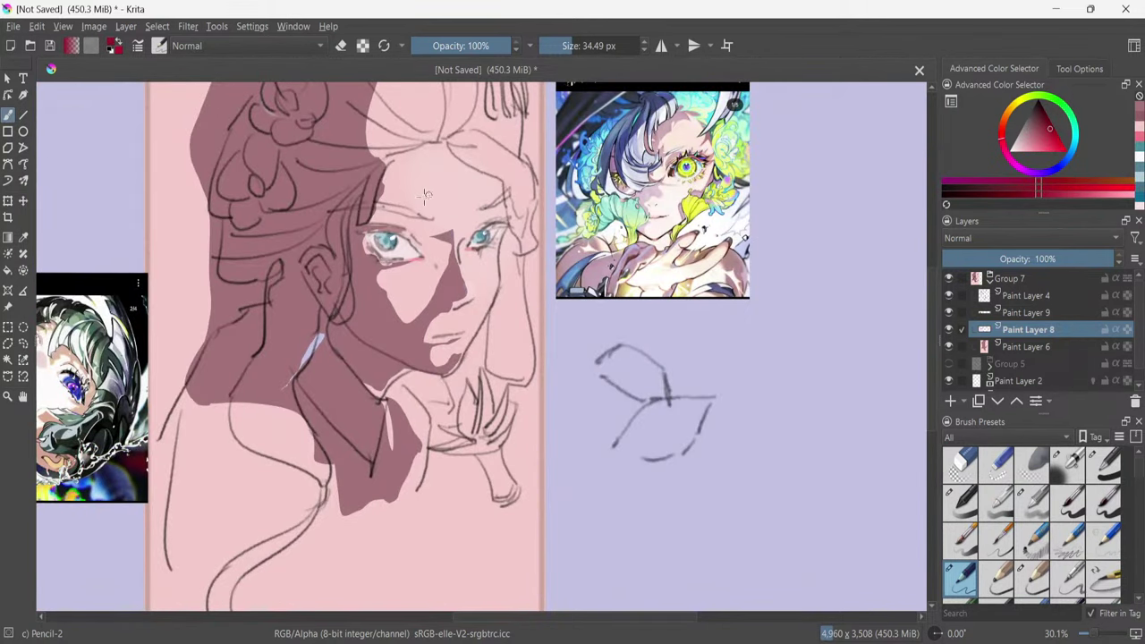
scroll(428, 199, down, 1)
mouse_move(413, 297)
mouse_down()
mouse_move(444, 294)
mouse_move(464, 272)
mouse_move(433, 245)
mouse_move(408, 280)
mouse_up()
key(ctrl+z)
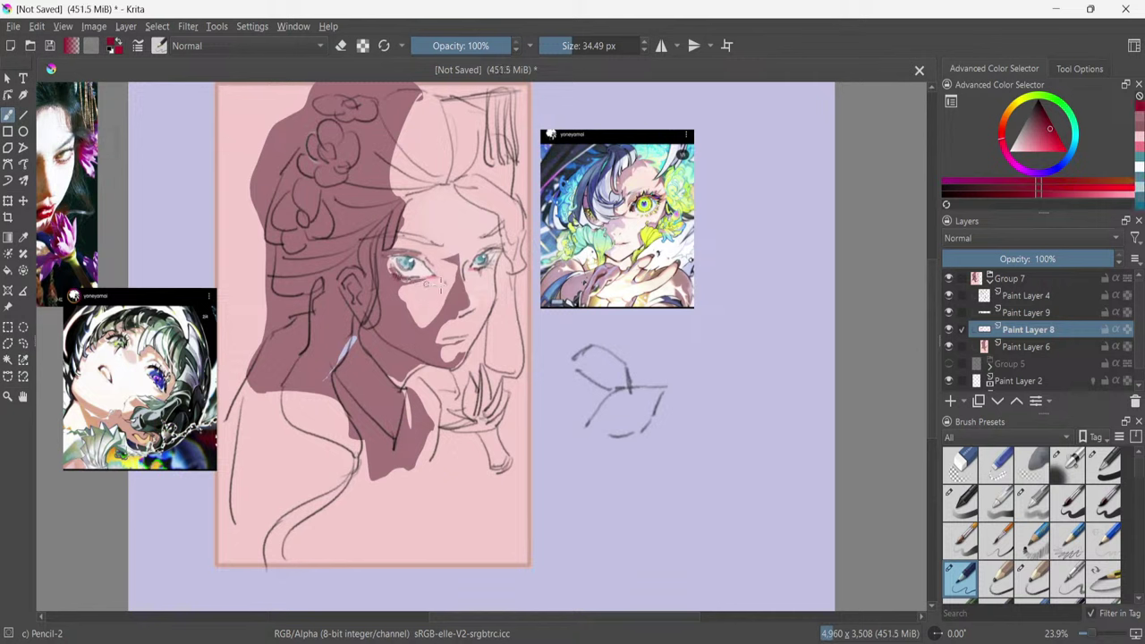
key(ctrl+z)
drag(1051, 127, 1033, 123)
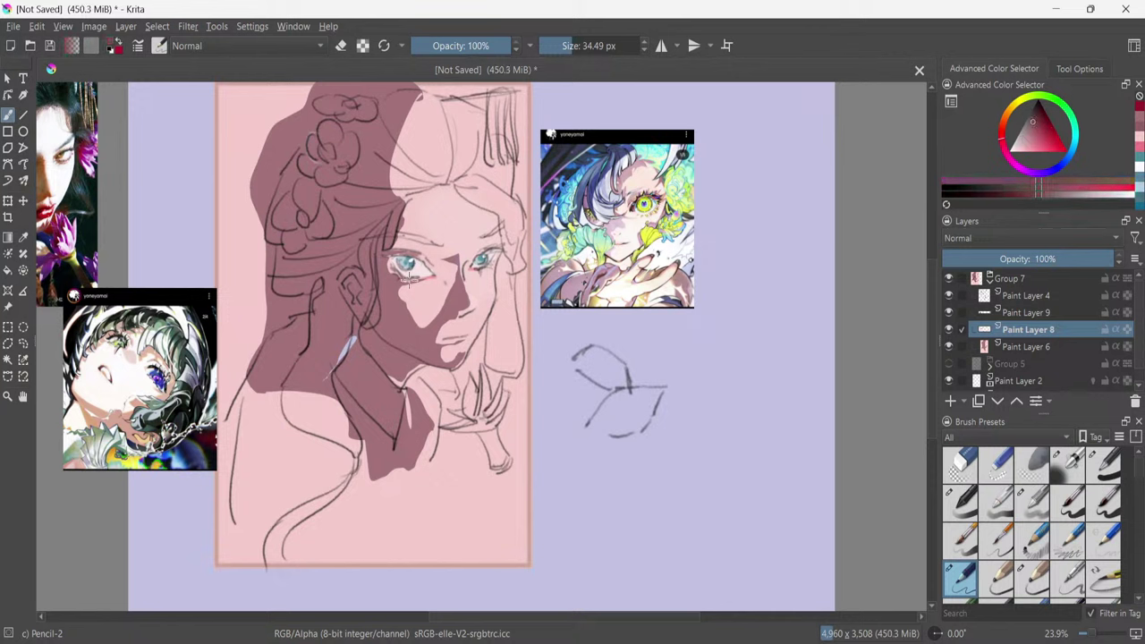
drag(409, 280, 396, 274)
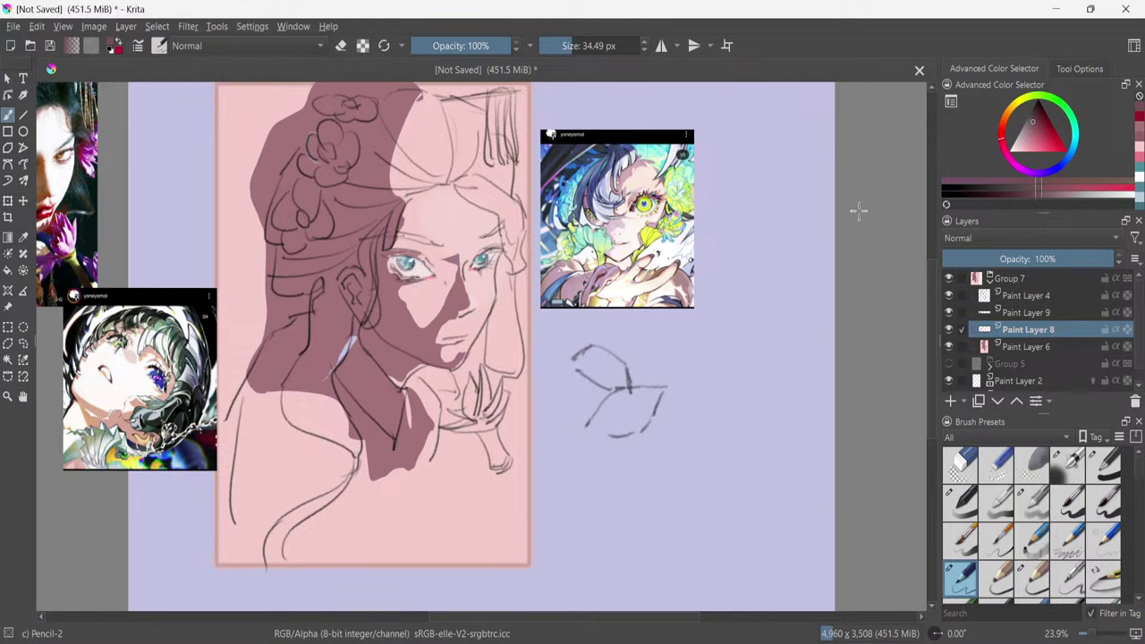
drag(1029, 143, 1033, 146)
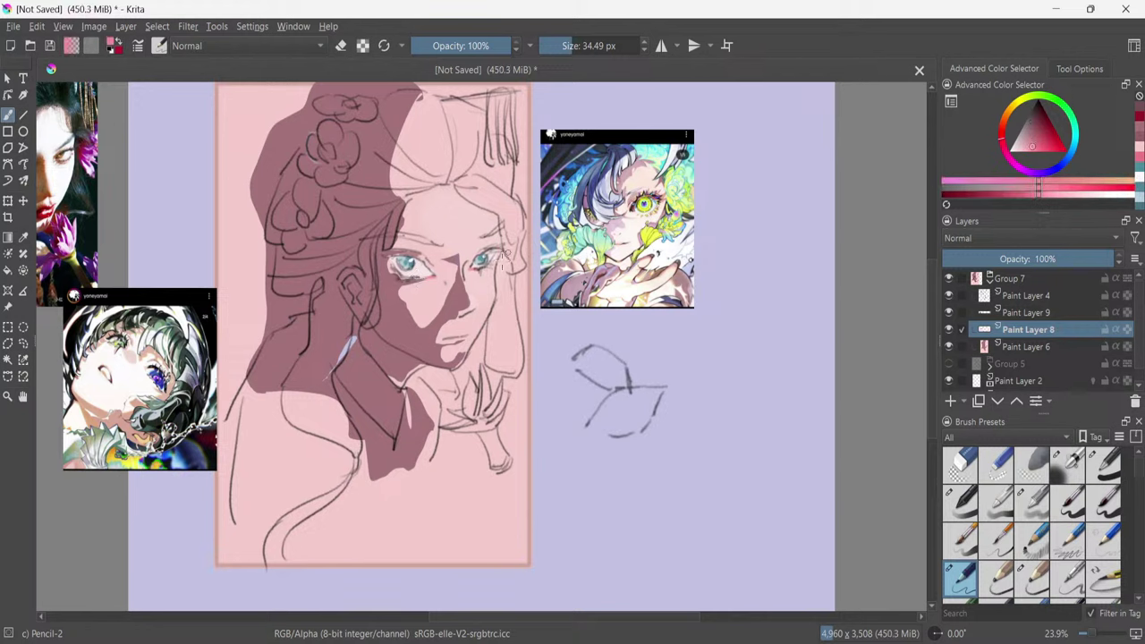
drag(491, 260, 486, 263)
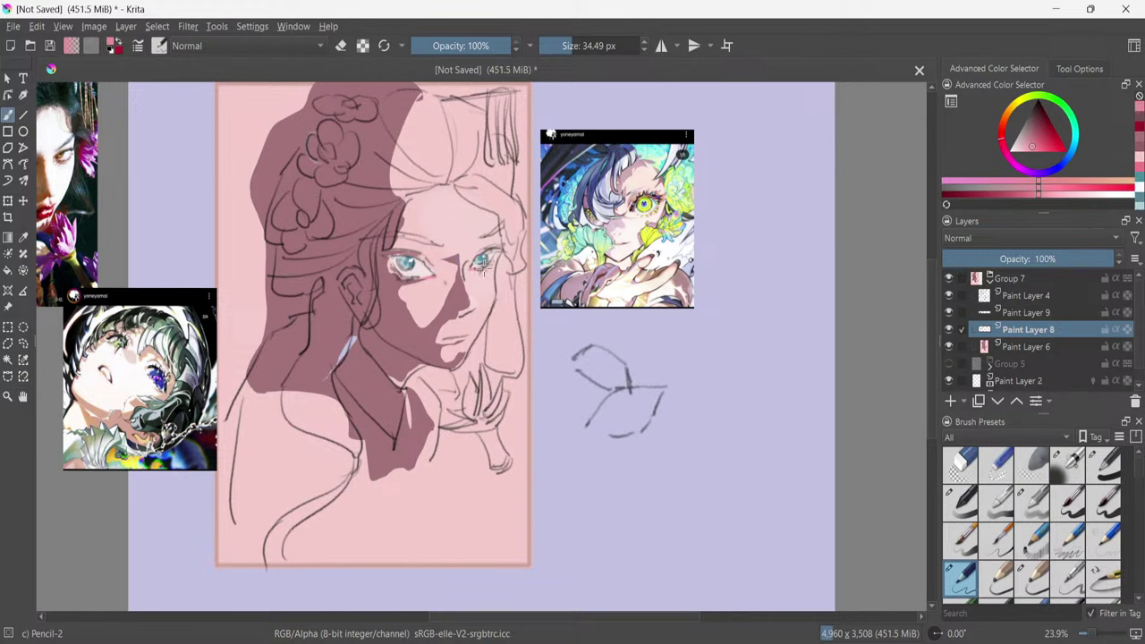
key(ctrl+z)
Choose a dark muted brown as the painting colour and test a stroke beside the eye nearer the raised hand.
click(968, 187)
click(1027, 123)
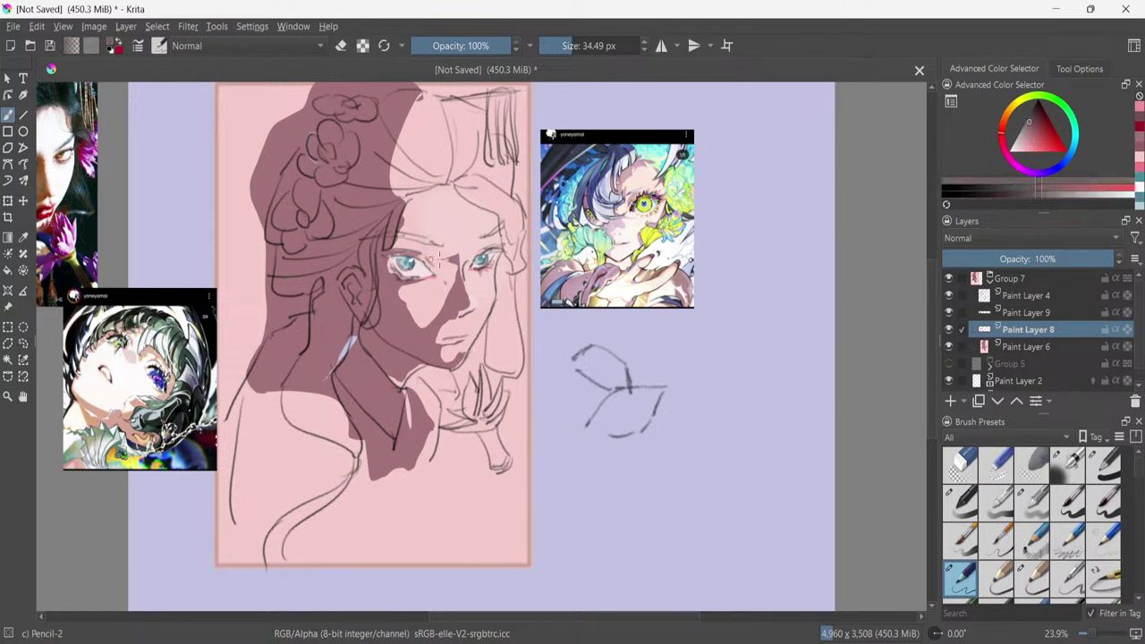
drag(487, 247, 494, 256)
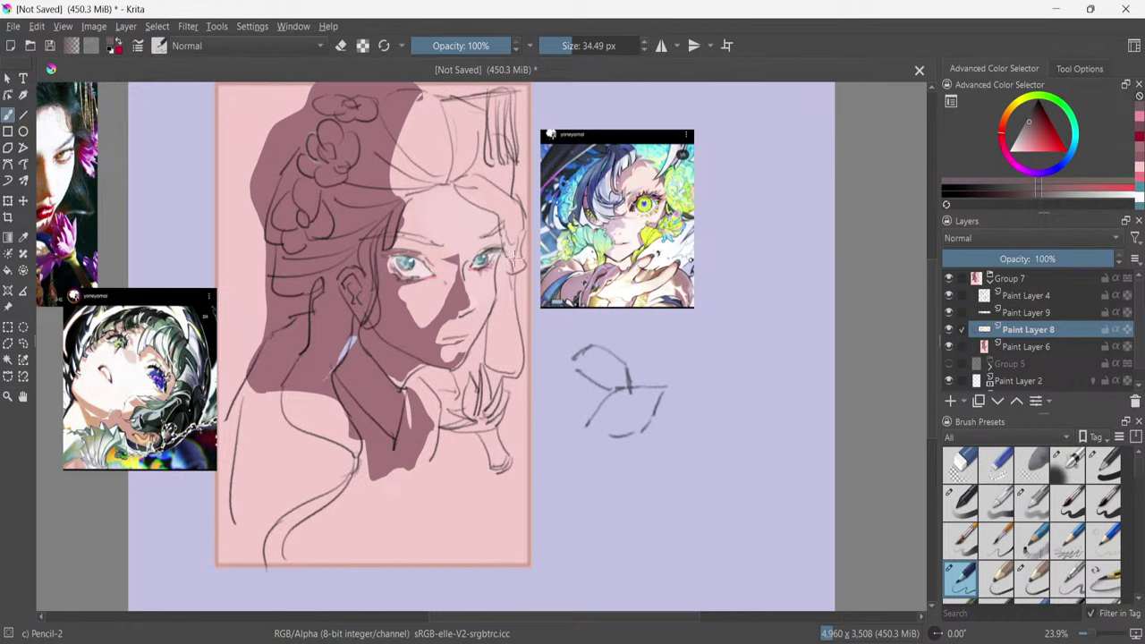
Switch to the Basic-2 Opacity brush and set its size to 33.29 px.
click(955, 504)
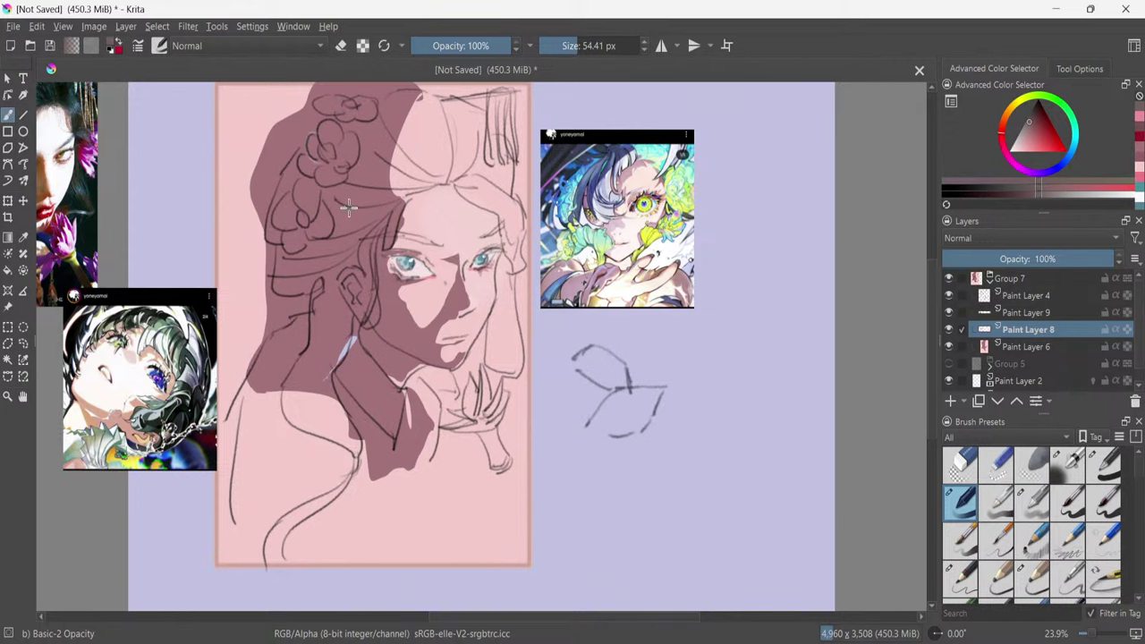
key(ctrl+plus)
key(ctrl+plus)
key(ctrl+plus)
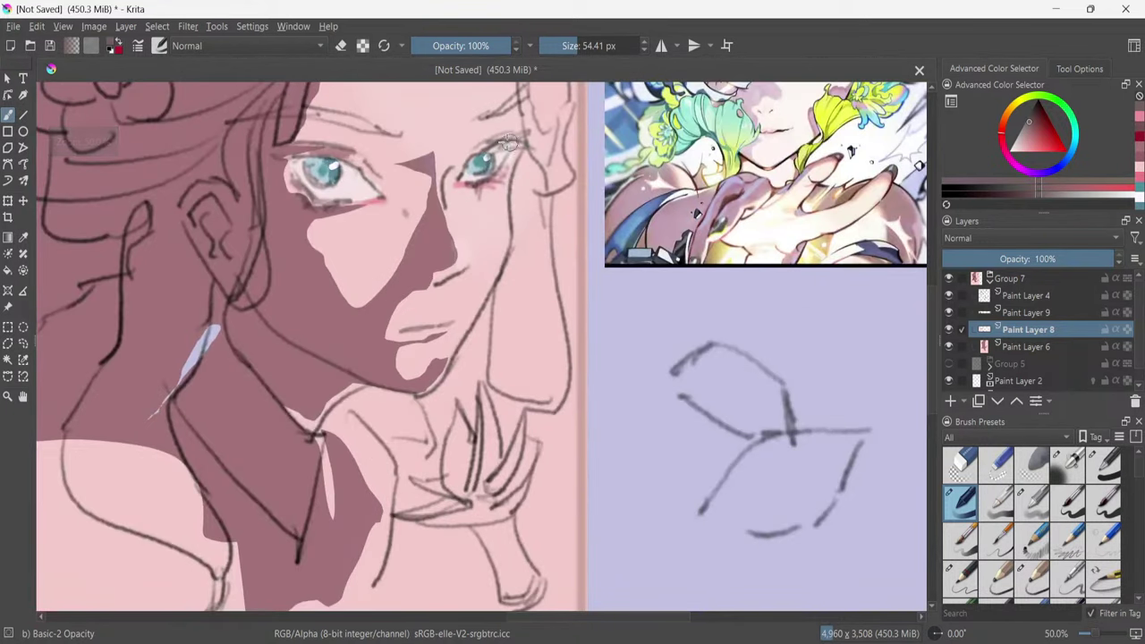
shift+drag(517, 155, 497, 145)
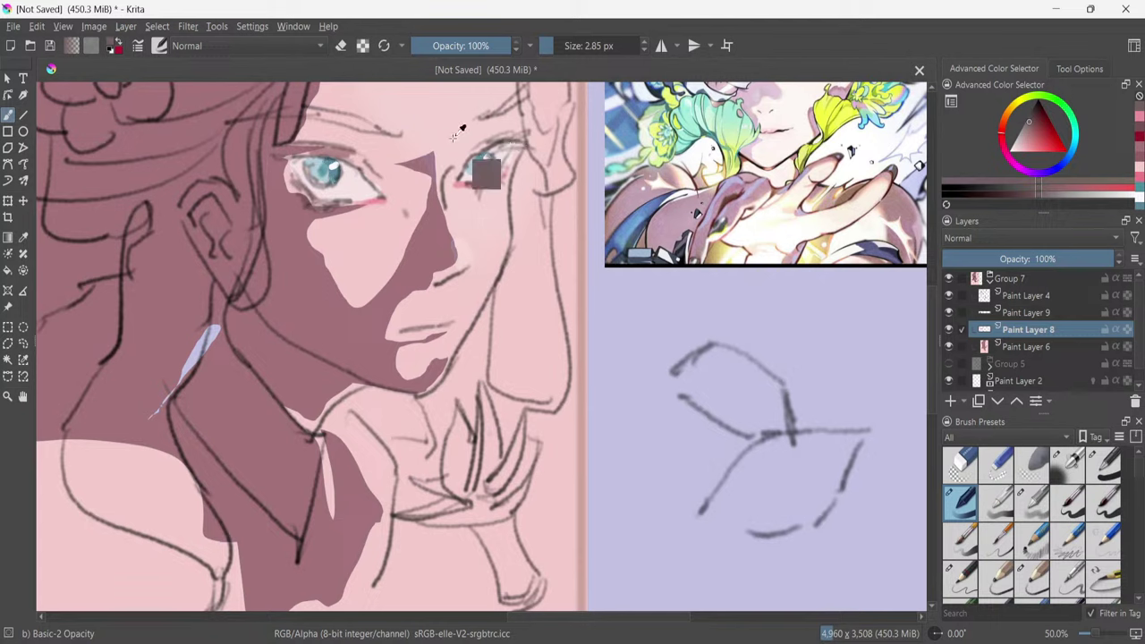
key(bracketleft)
key(bracketleft)
key(bracketleft)
mouse_move(435, 136)
shift+mouse_down()
mouse_move(519, 142)
mouse_move(481, 154)
shift+mouse_up()
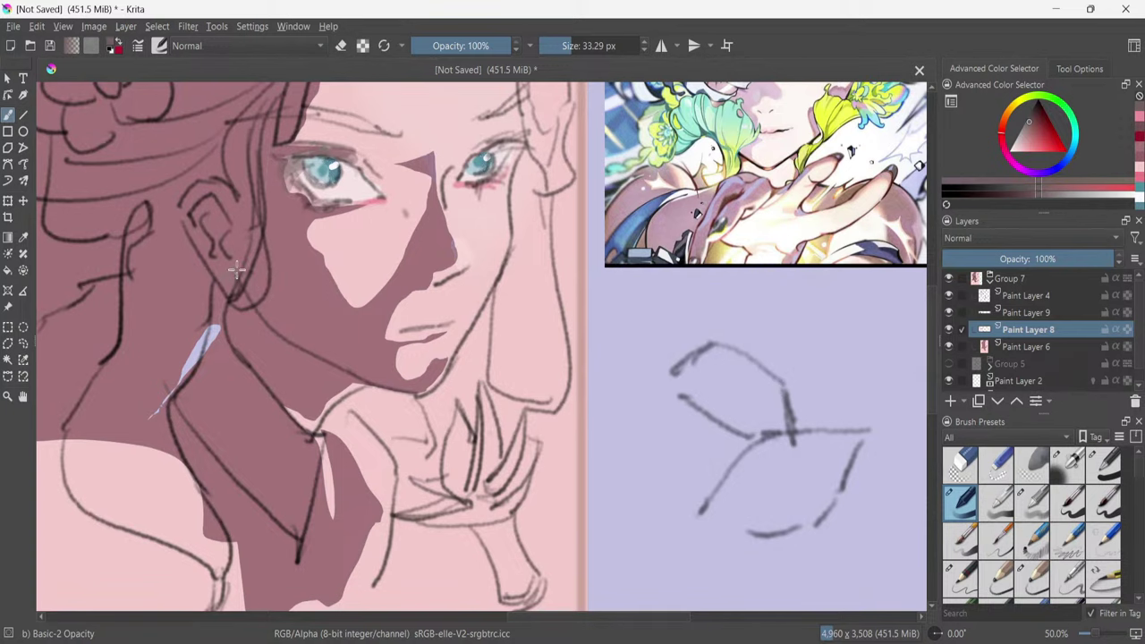
Select the dark shadow area on Paint Layer 6 by contiguous colour and add a new paint layer above it.
key(ctrl+minus)
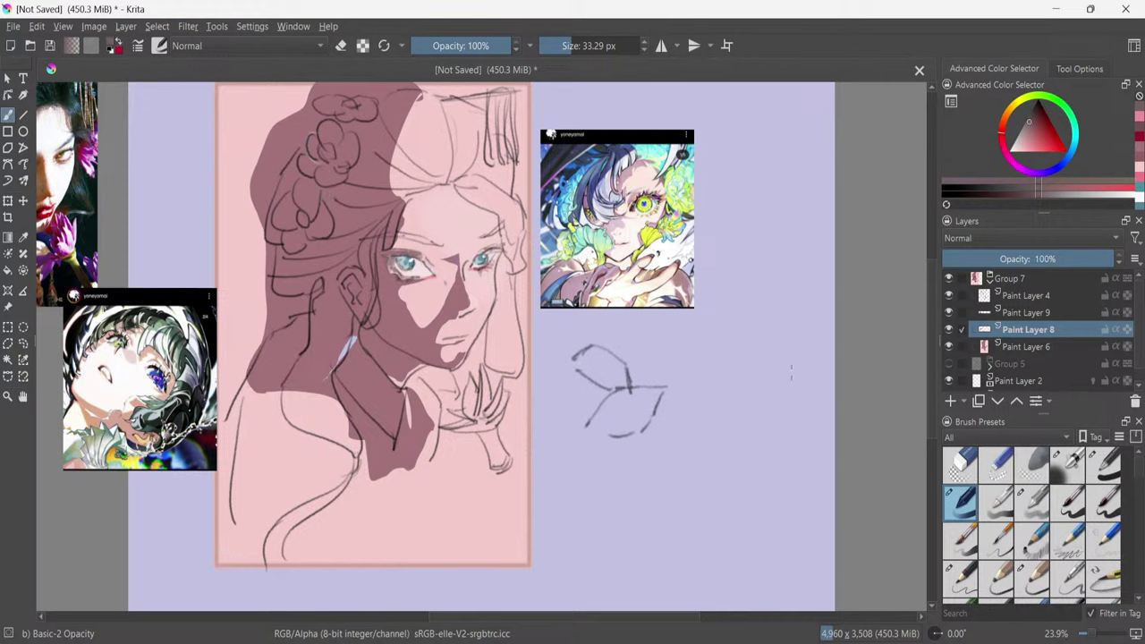
click(1038, 348)
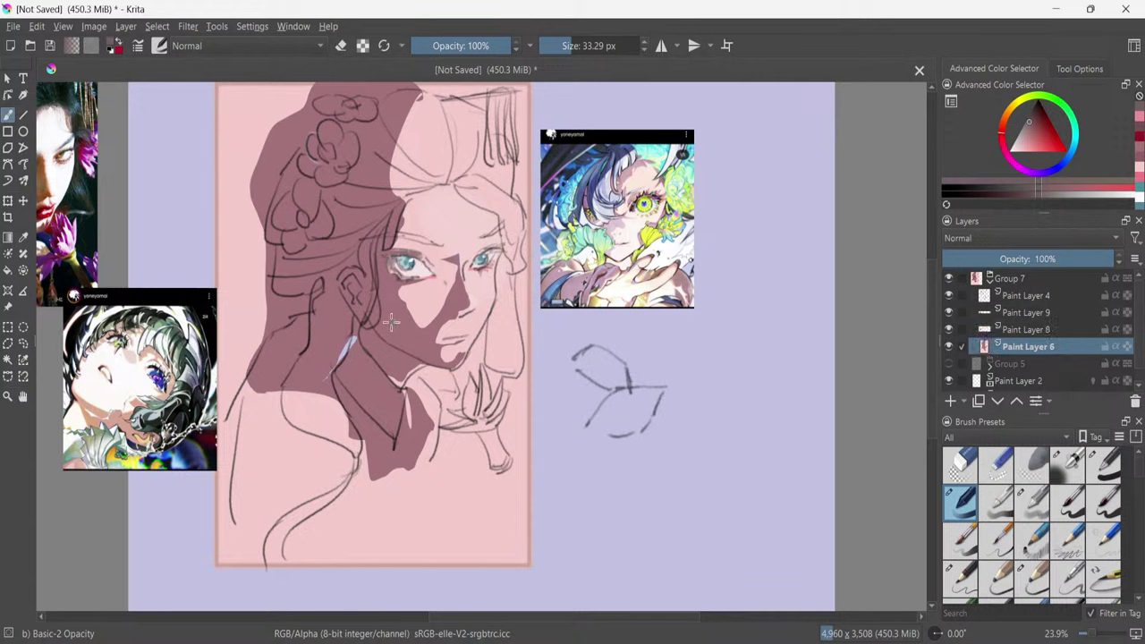
click(8, 359)
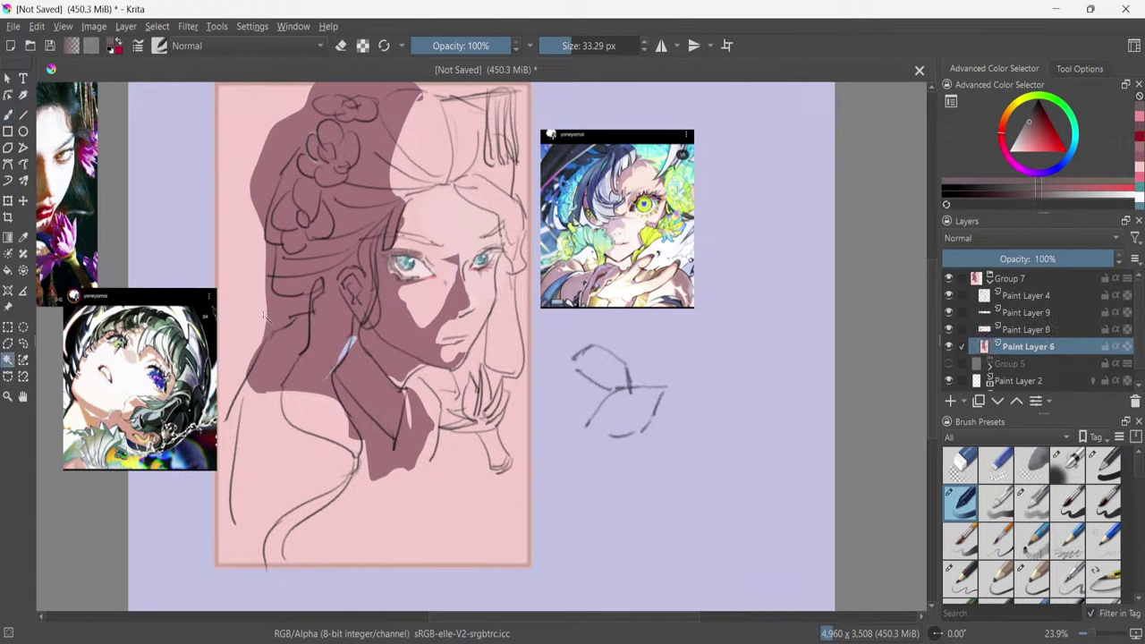
click(370, 312)
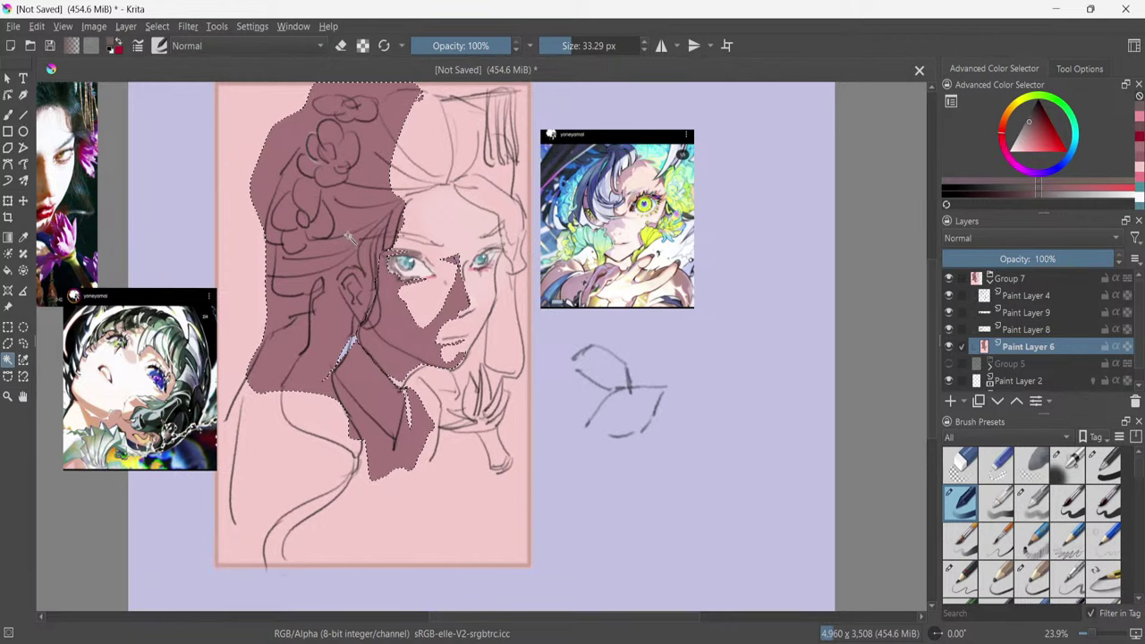
scroll(346, 239, up, 1)
scroll(349, 211, up, 2)
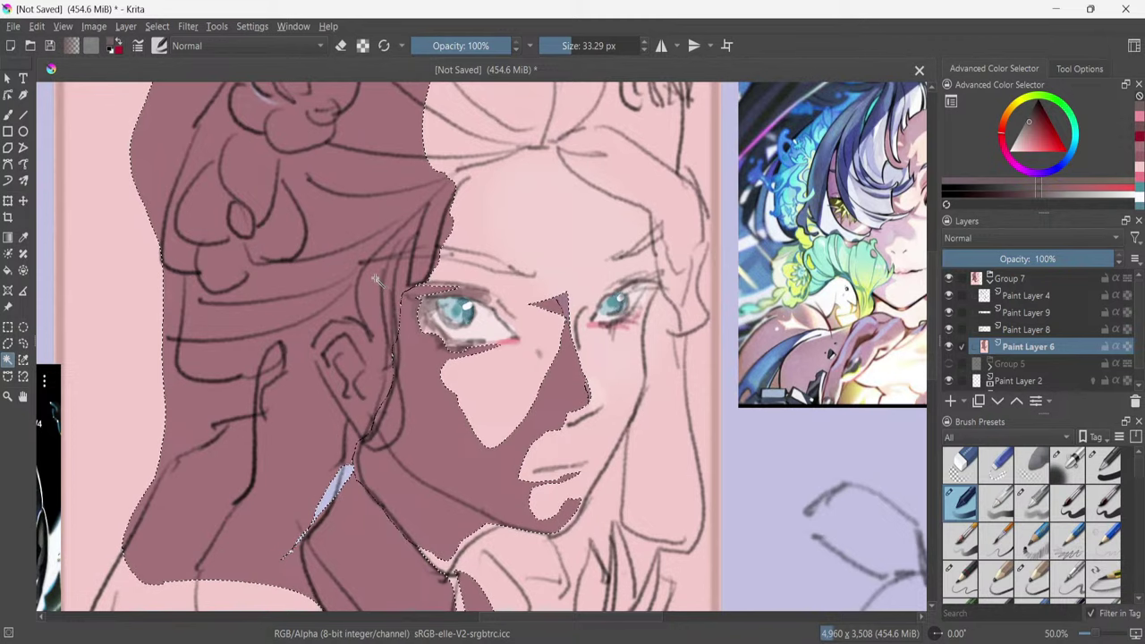
scroll(339, 288, down, 1)
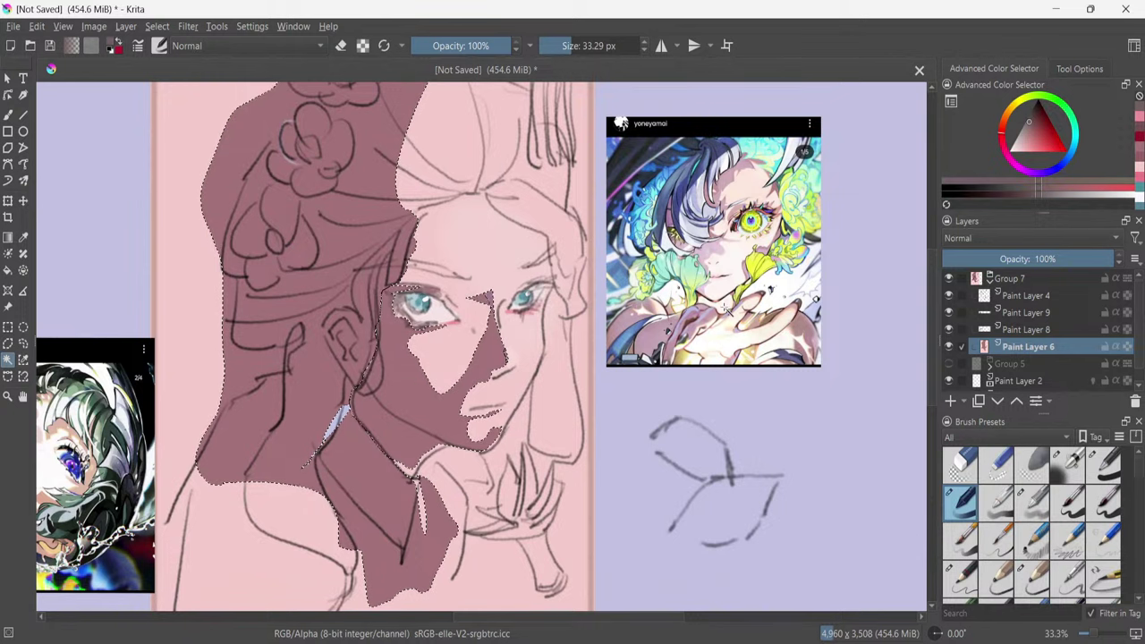
key(Insert)
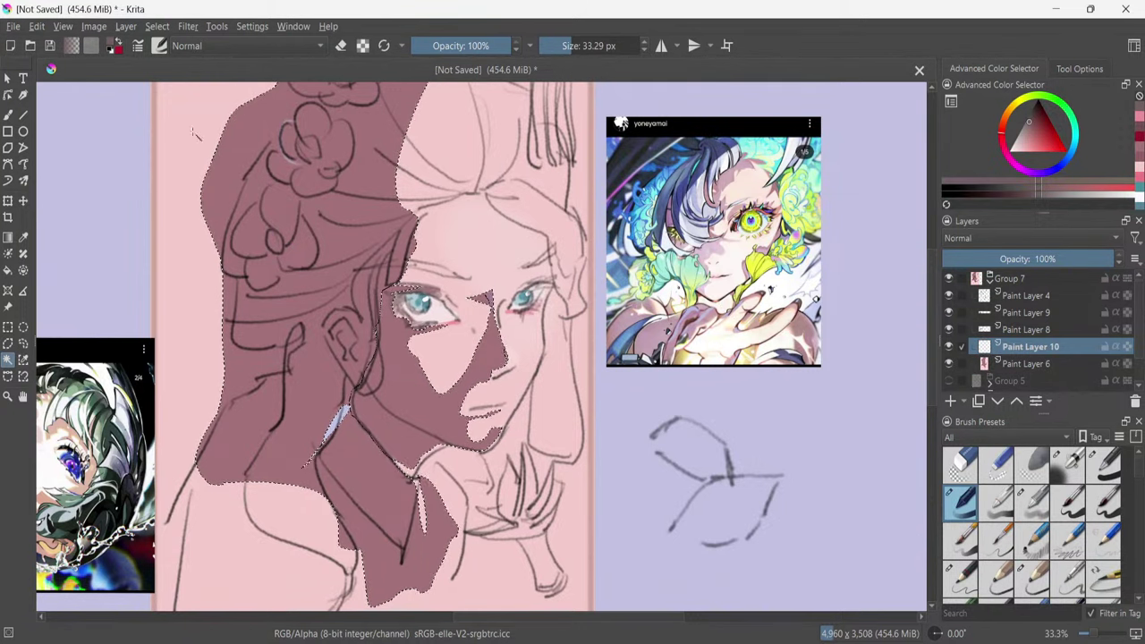
Trim the shadow selection to the face and ear with the Freehand Selection tool, removing the hair, neck and collar areas.
click(23, 343)
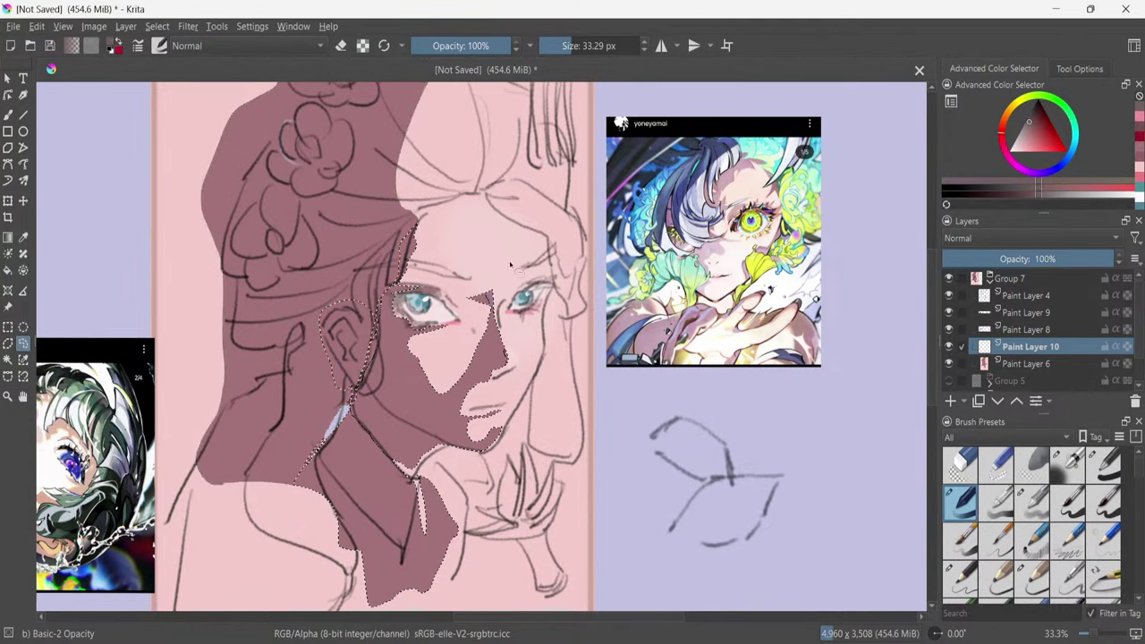
scroll(928, 373, up, 3)
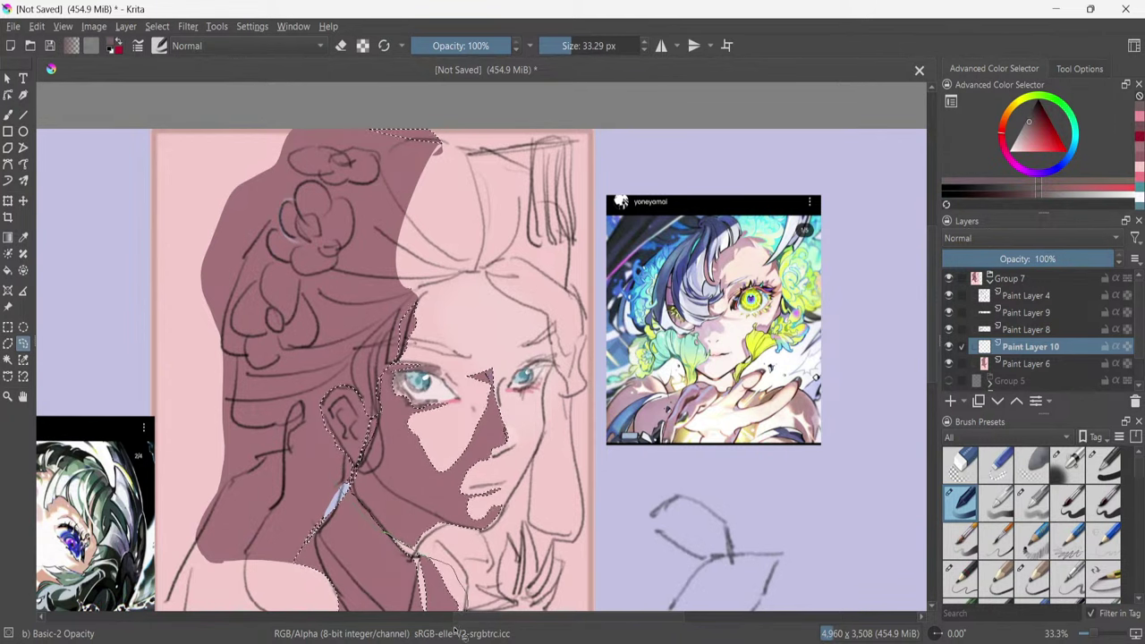
drag(328, 499, 281, 535)
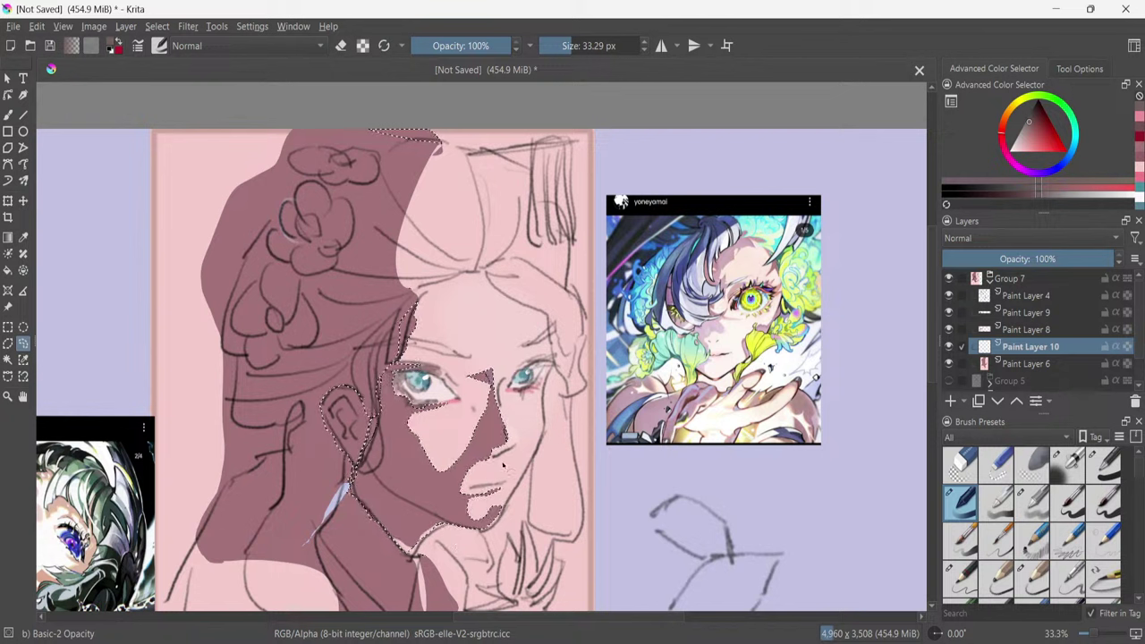
double_click(490, 375)
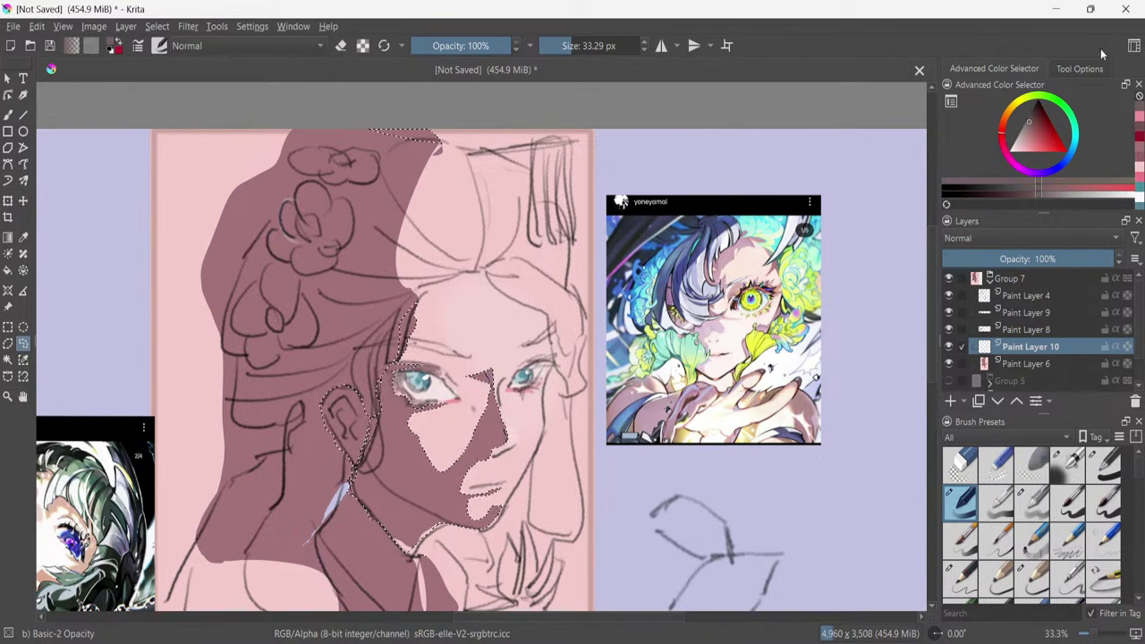
Enable an Outer Glow layer style on Paint Layer 10 and choose the Amber Dreams gradient for it.
right_click(1051, 398)
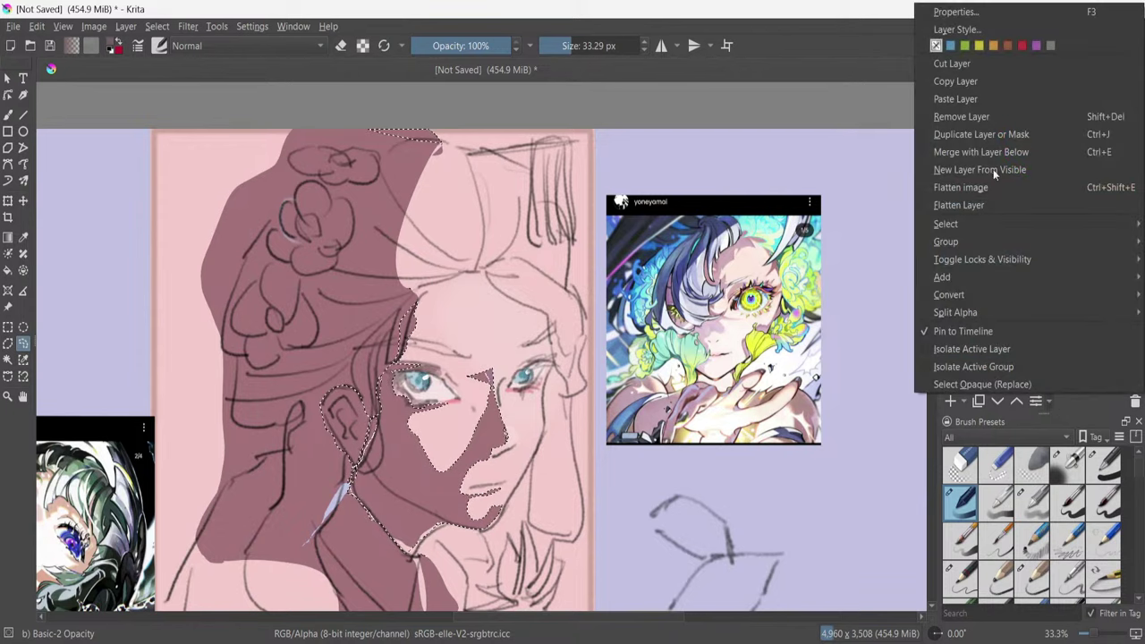
click(961, 28)
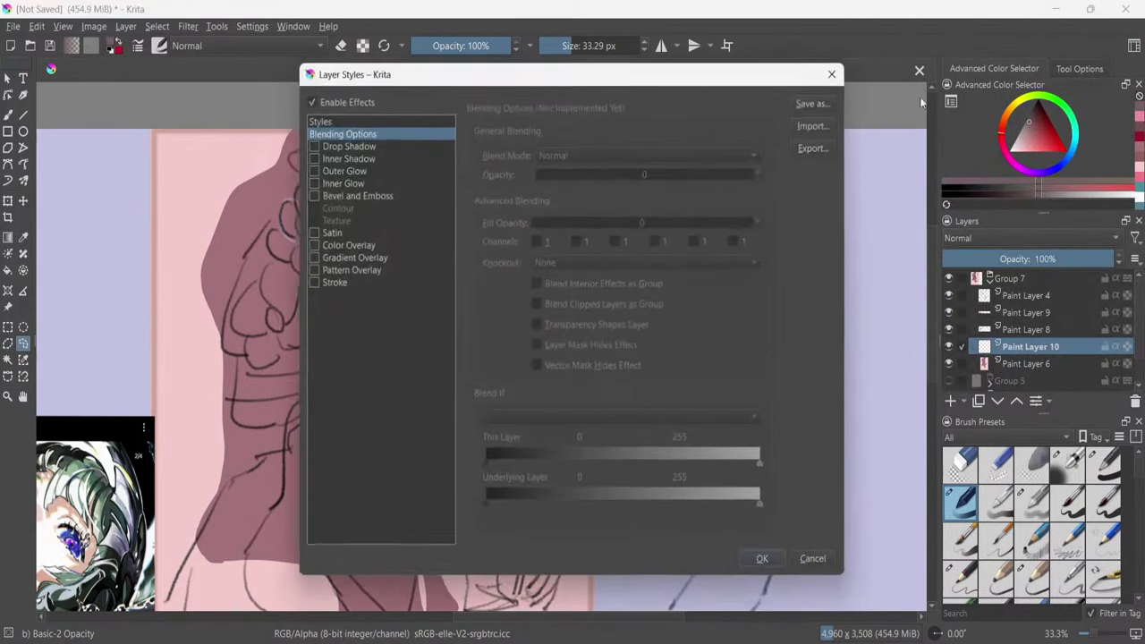
click(310, 168)
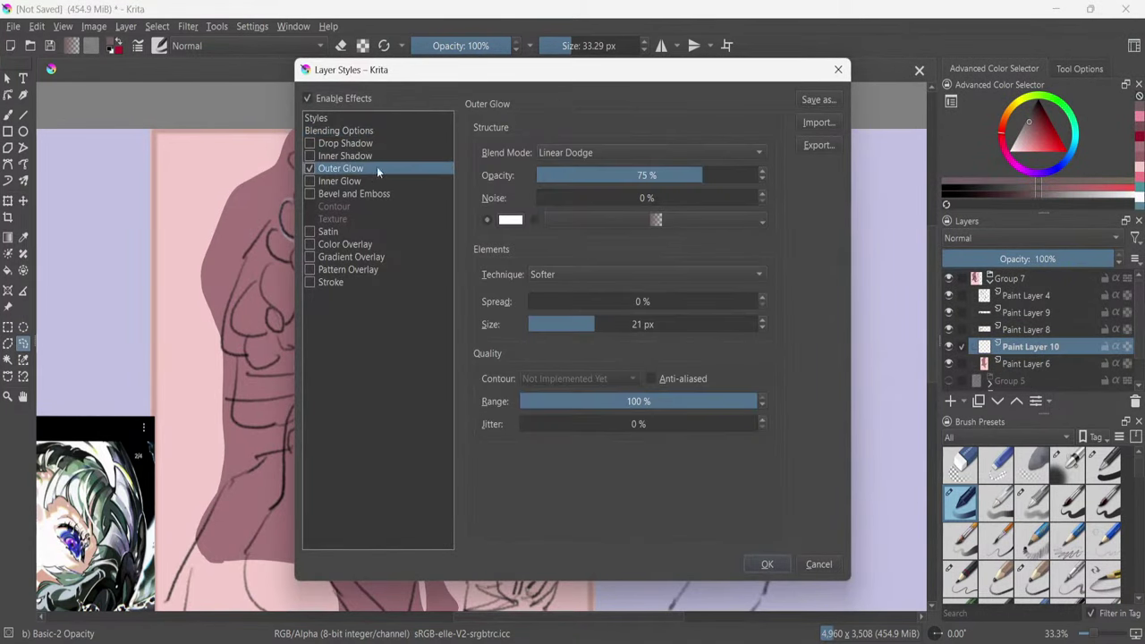
click(658, 221)
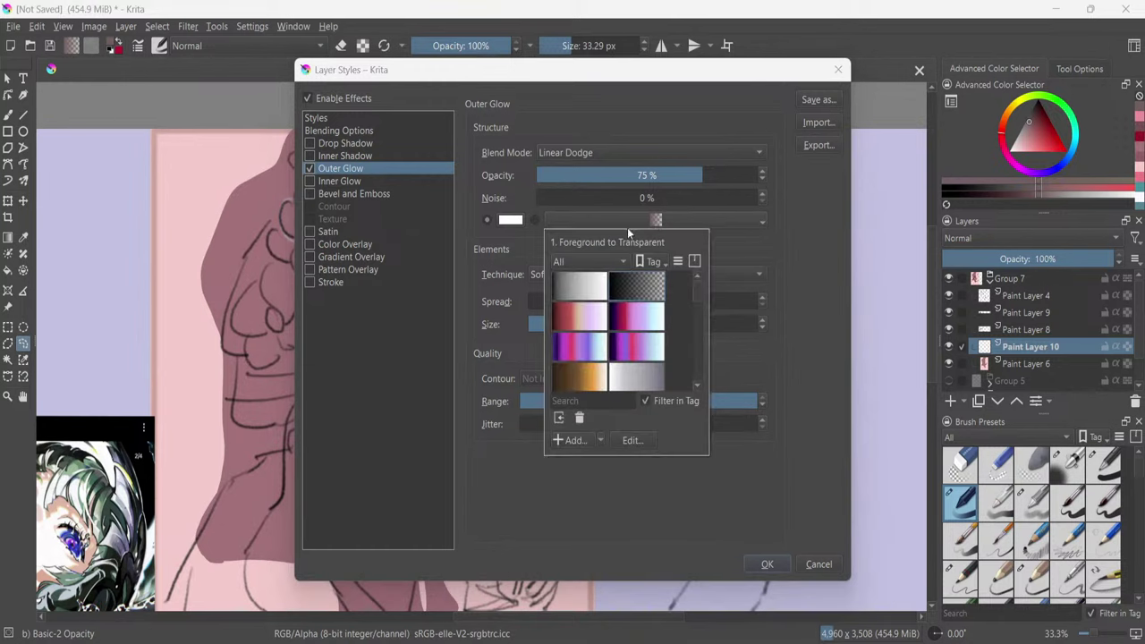
click(565, 318)
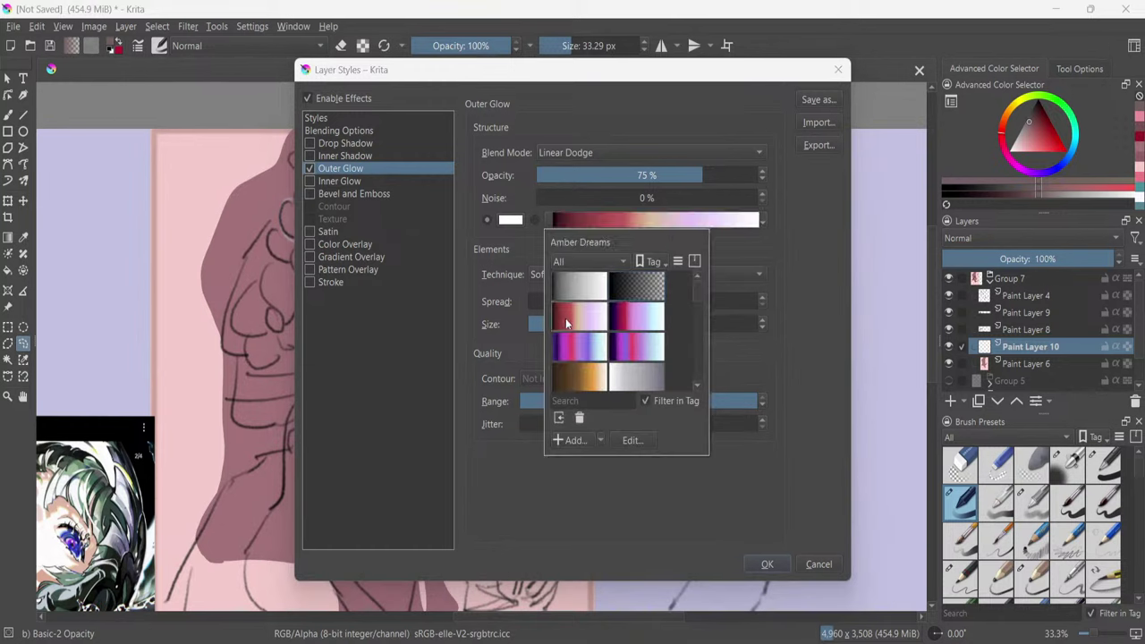
click(589, 220)
click(591, 219)
click(766, 390)
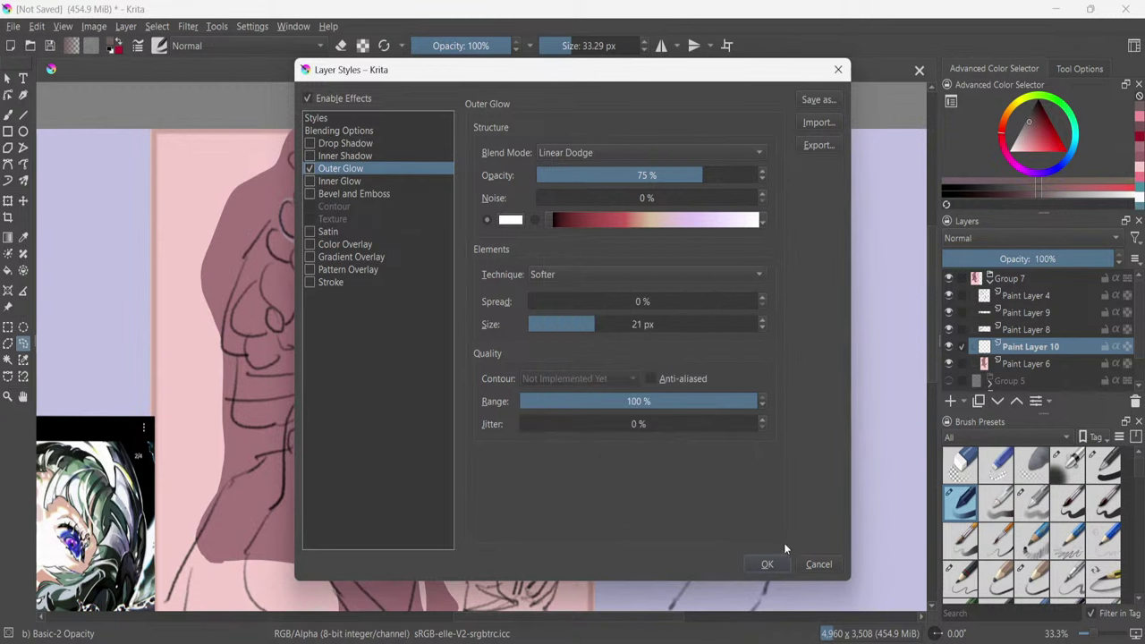
Set the outer glow's blend mode to Normal, moving the layer style dialog away from the portrait.
drag(656, 71, 974, 215)
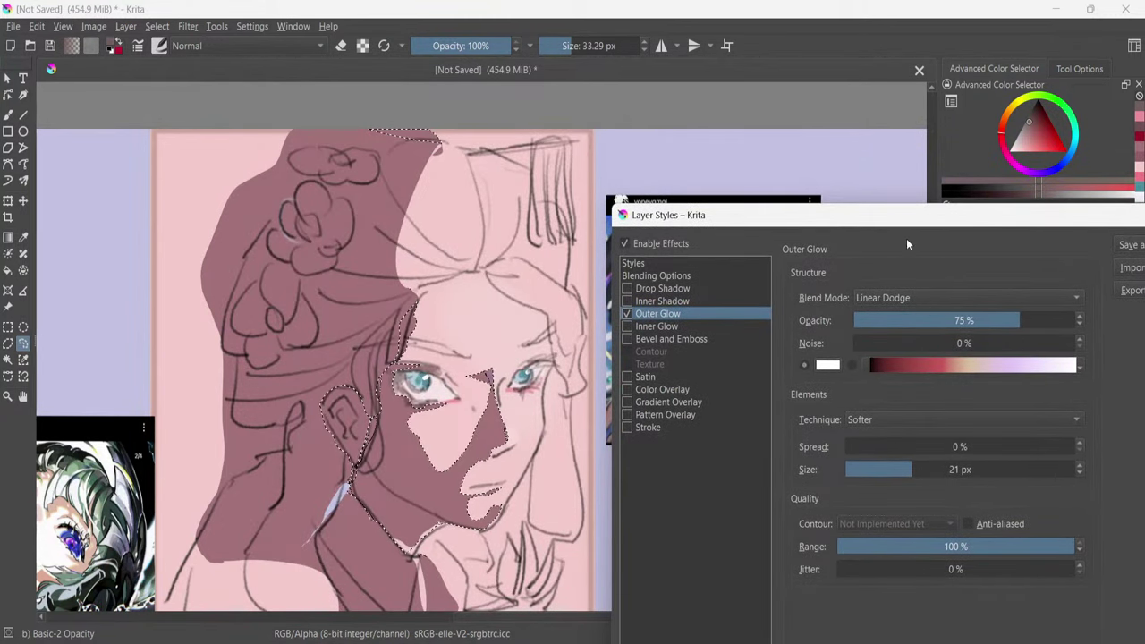
click(889, 297)
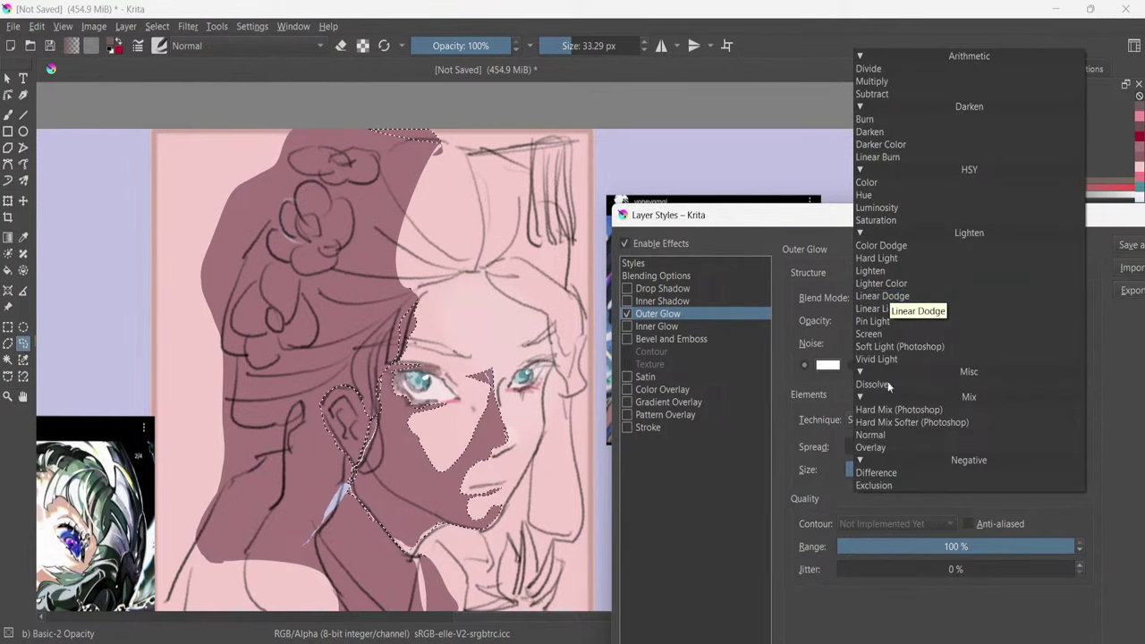
click(882, 435)
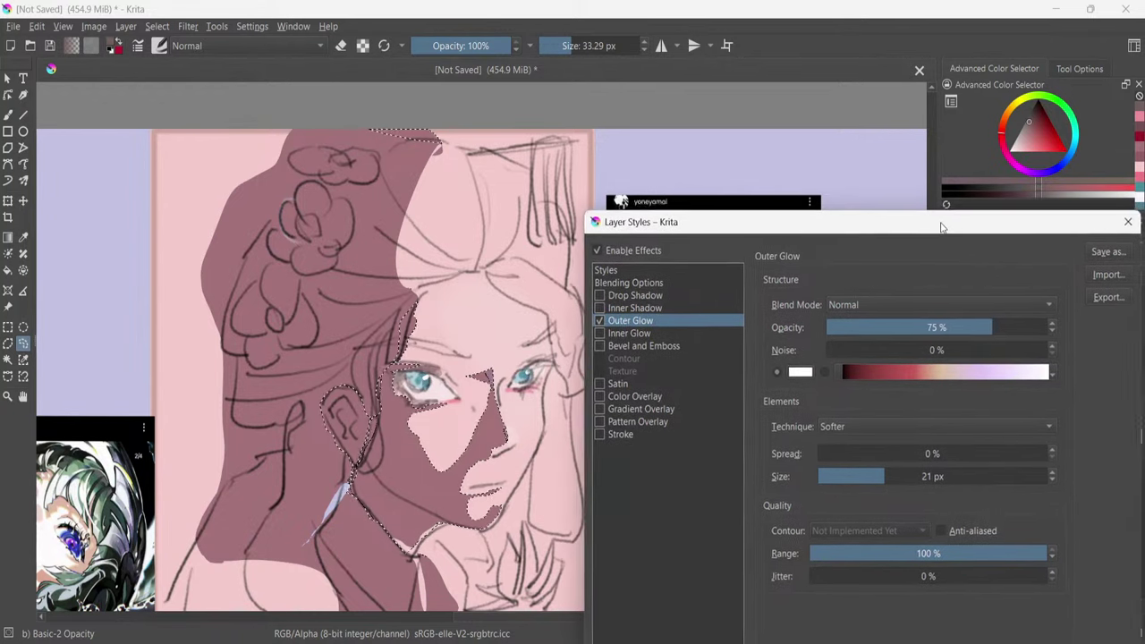
drag(980, 224, 977, 90)
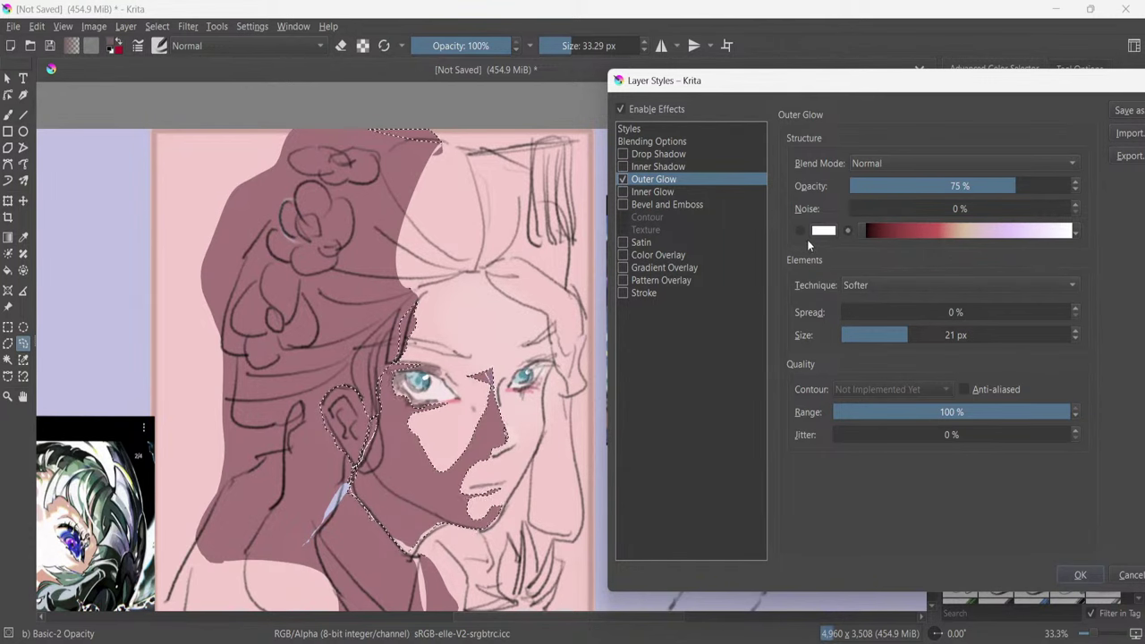
Add a 5 px Stroke effect in Lineart Red to Paint Layer 10 and apply the layer style.
click(624, 292)
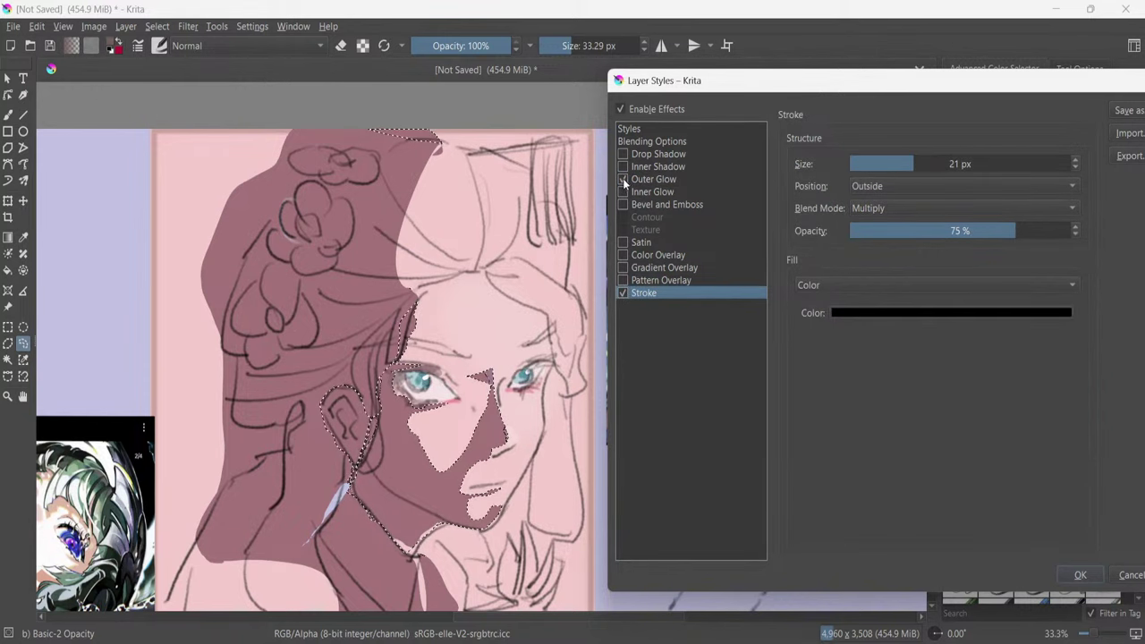
click(882, 314)
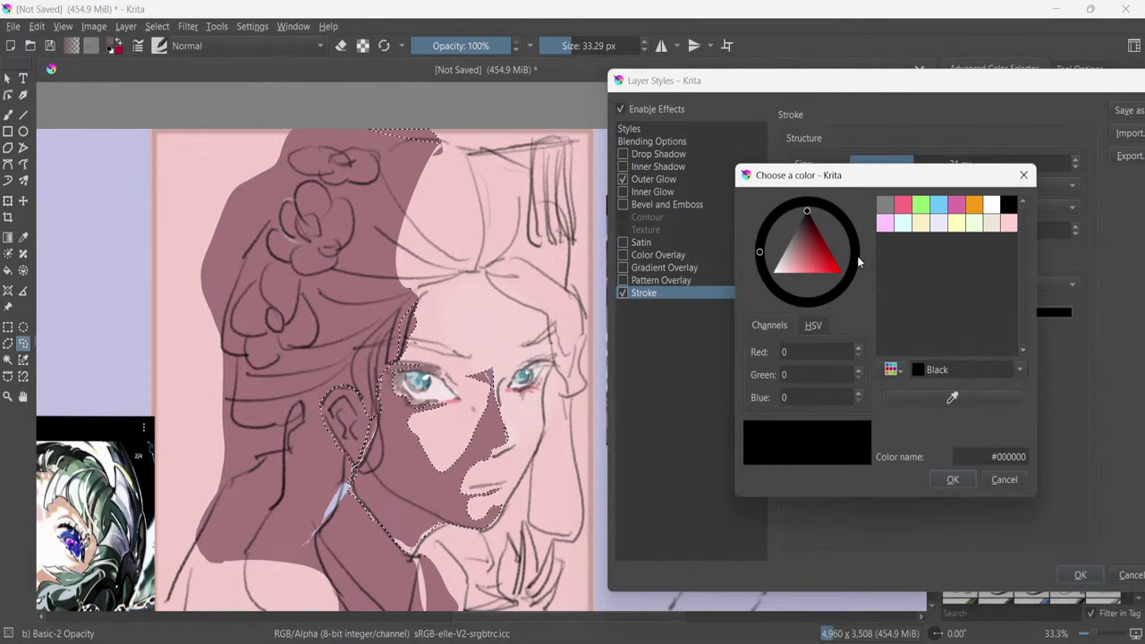
click(906, 206)
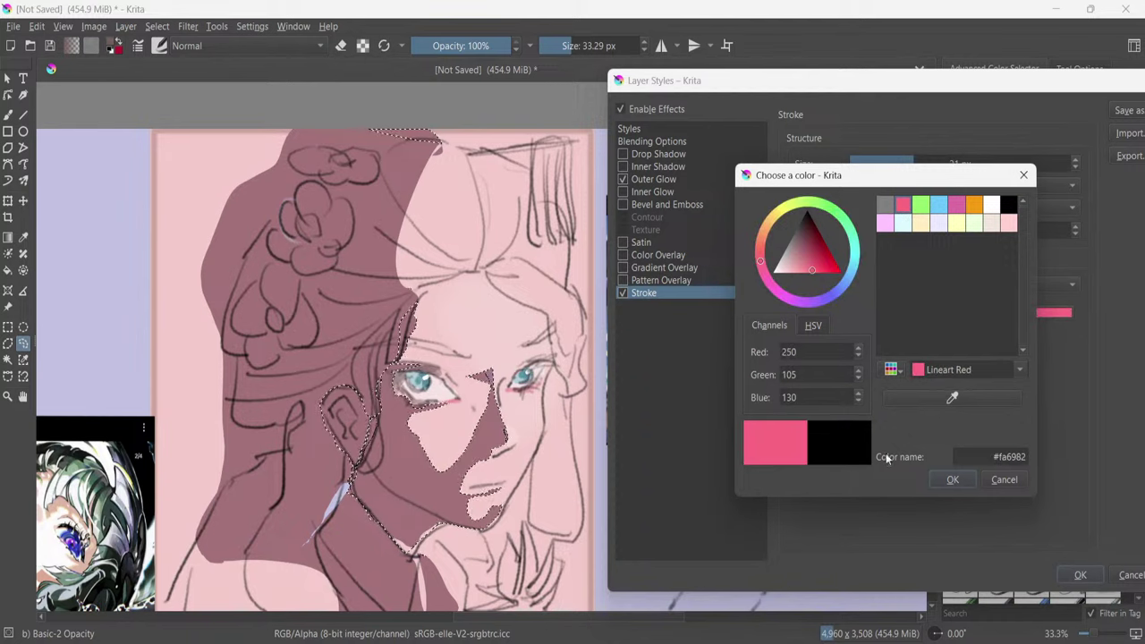
click(952, 481)
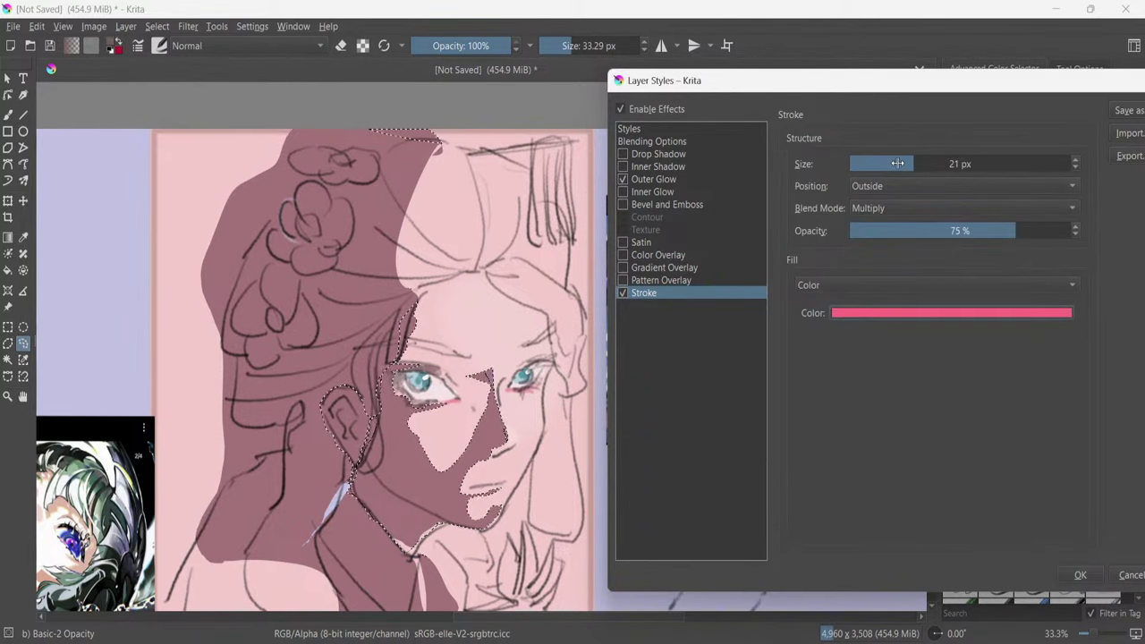
drag(912, 163, 881, 163)
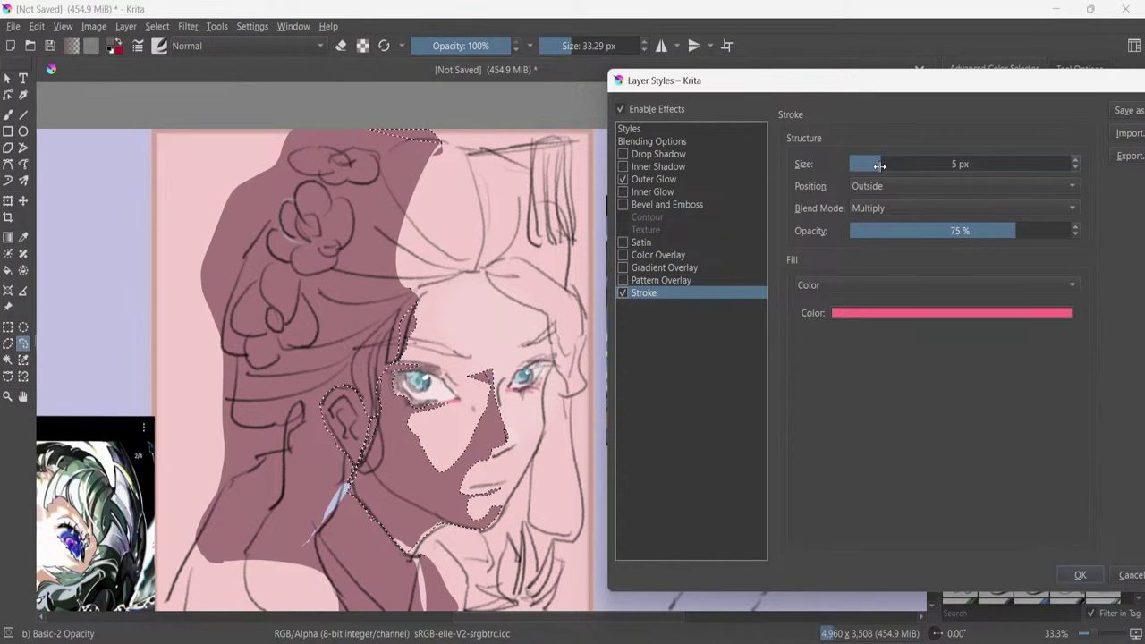
click(1080, 575)
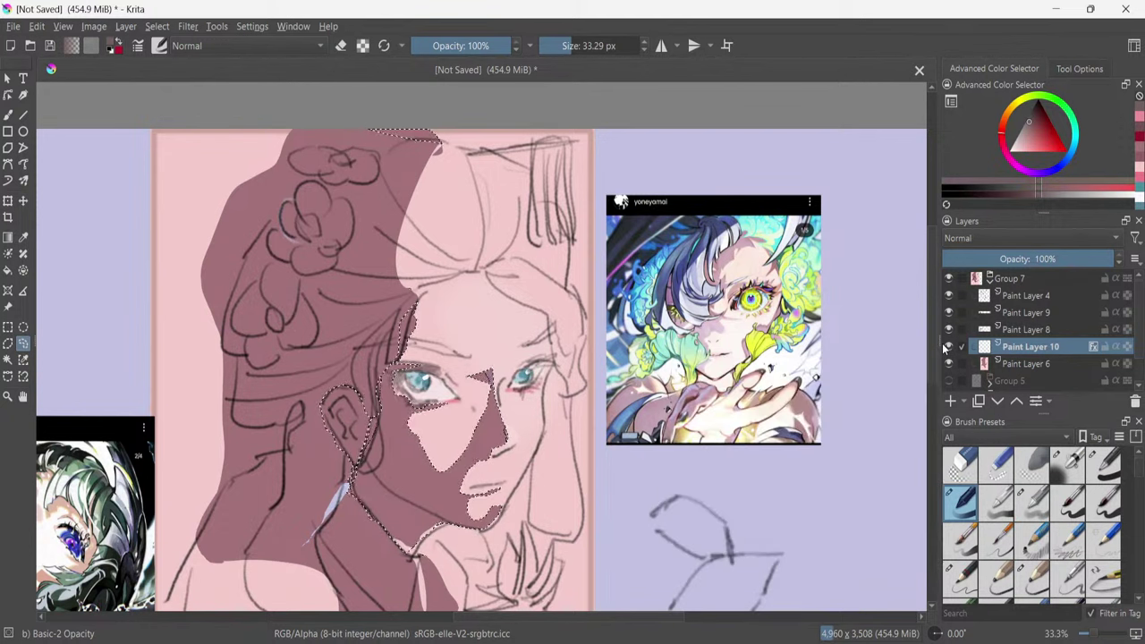
Clear and restore the face shadow selection, and turn off Outer Glow in Paint Layer 10's layer style.
key(ctrl+shift+a)
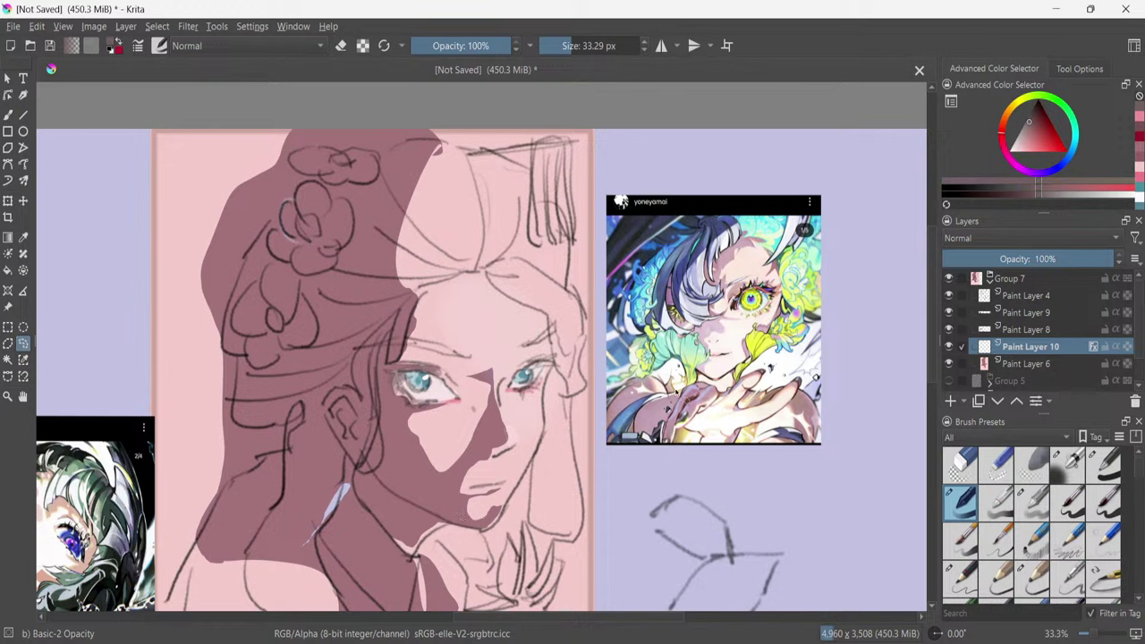
key(ctrl+shift+d)
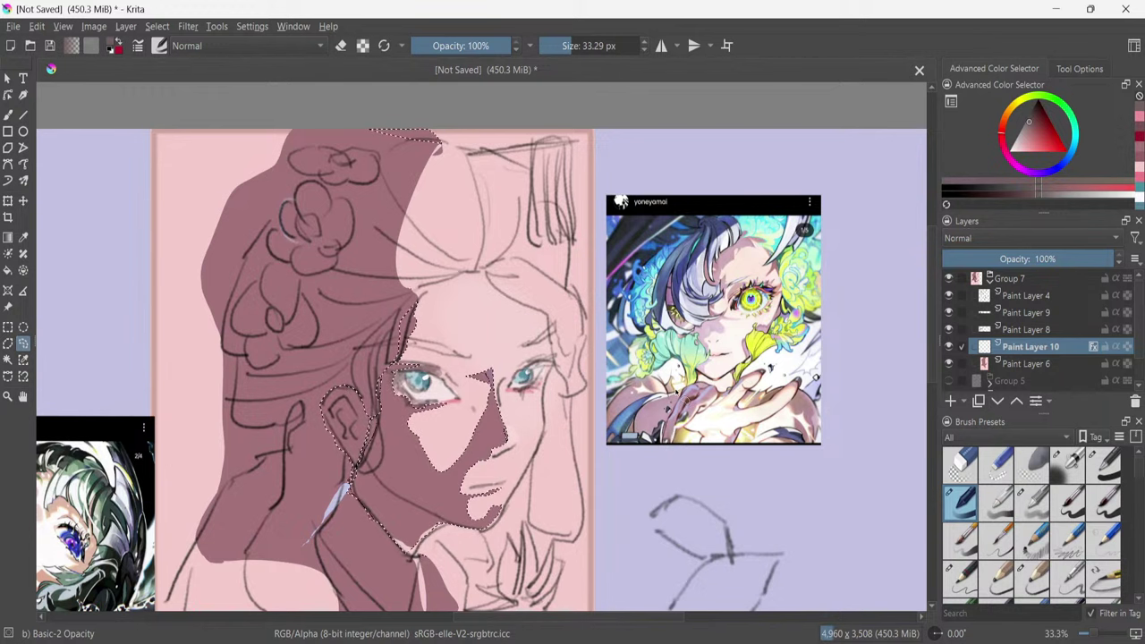
right_click(1072, 381)
click(960, 28)
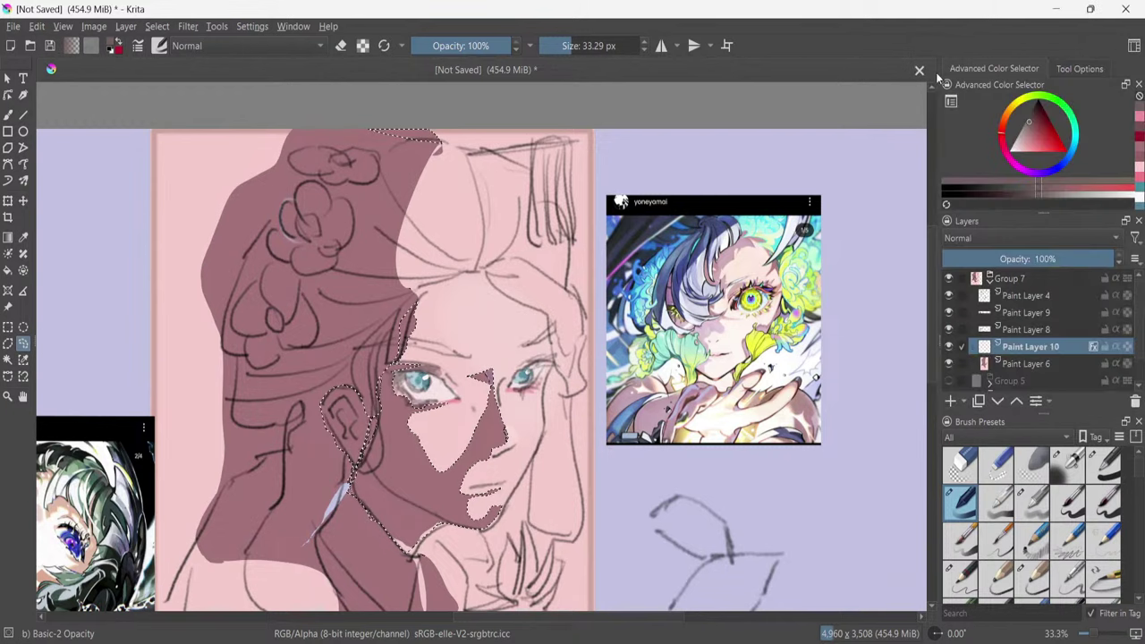
click(315, 168)
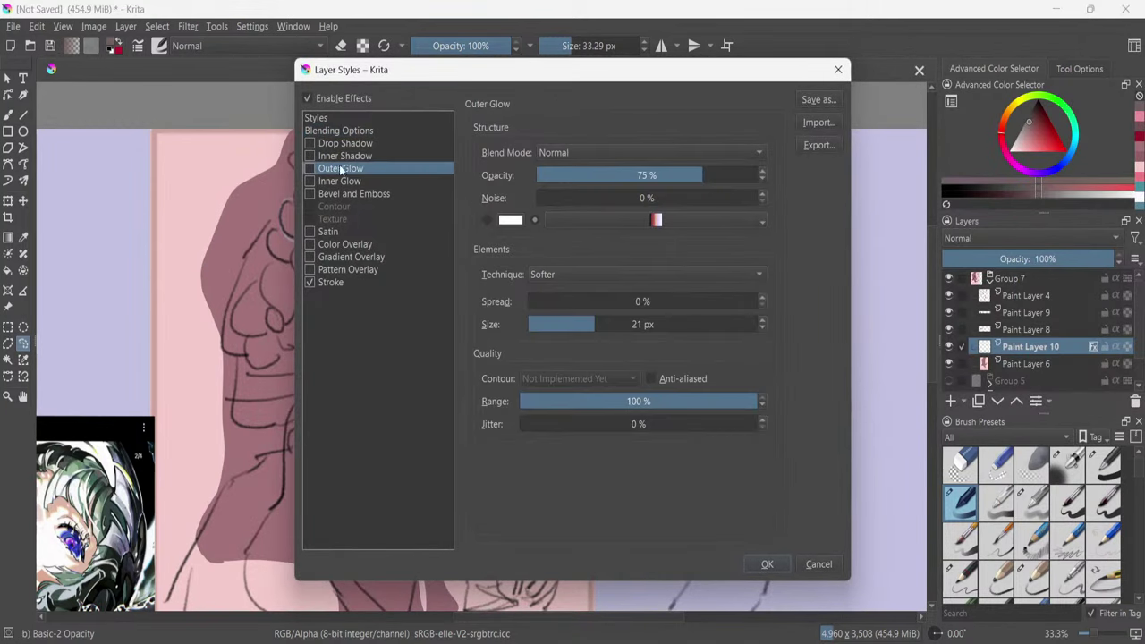
click(766, 565)
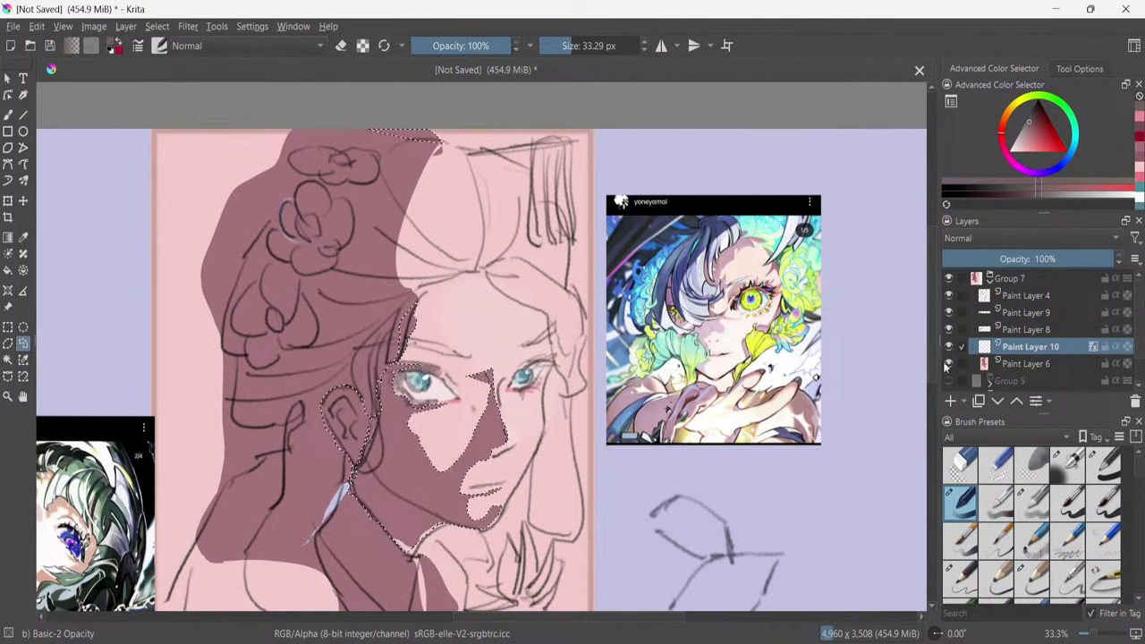
Set Paint Layer 10's stroke size to 35 px and its blend mode to Normal, and apply the style.
click(1048, 404)
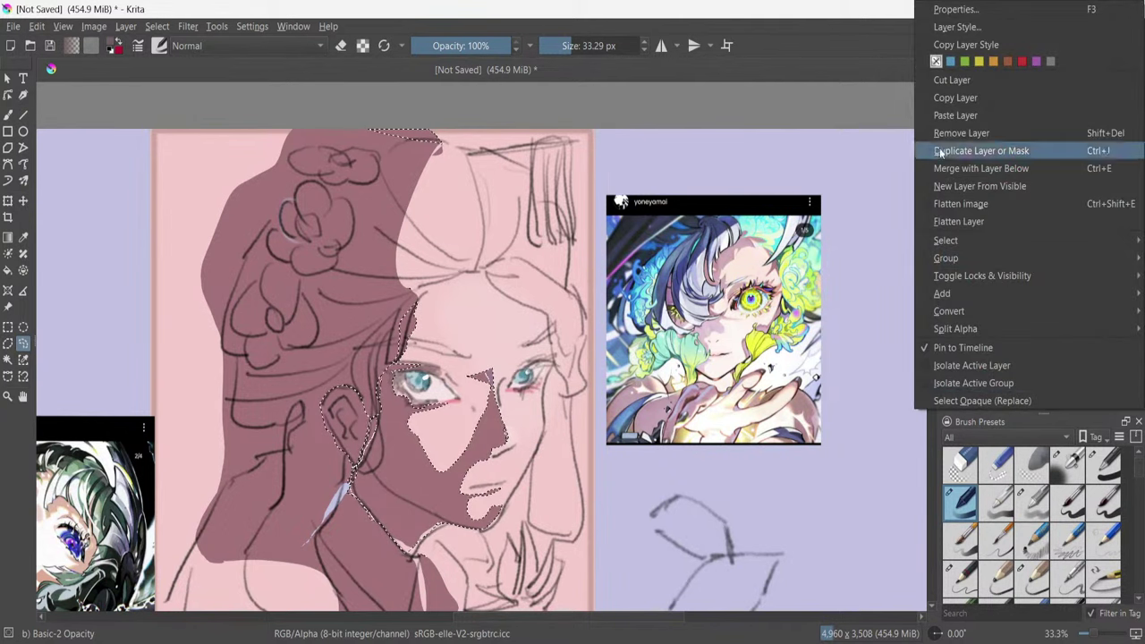
click(893, 71)
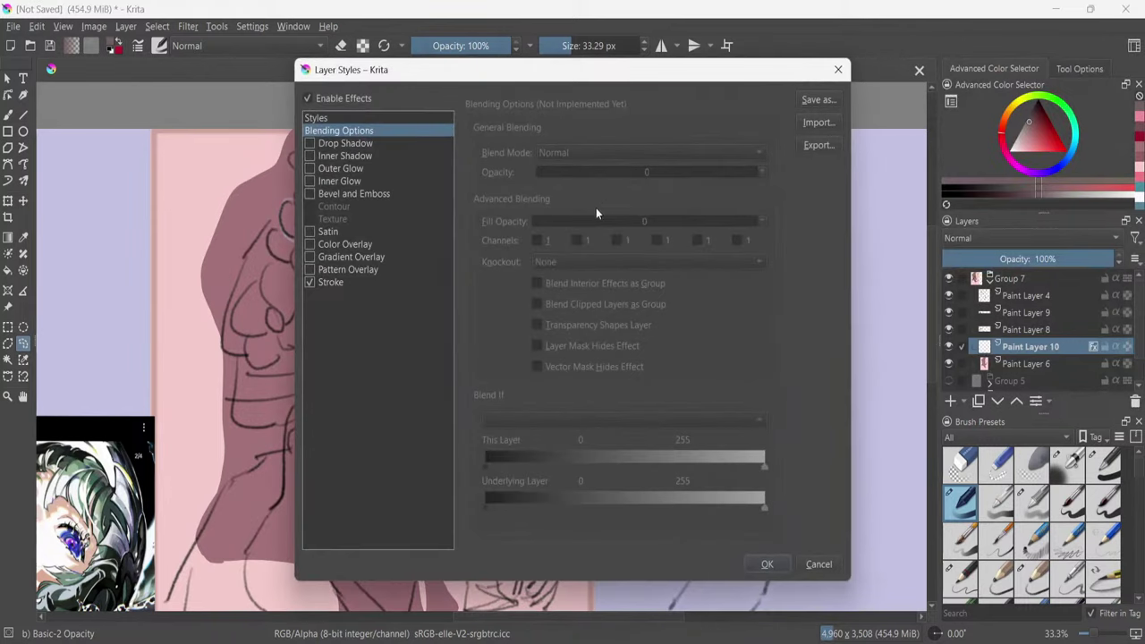
click(324, 280)
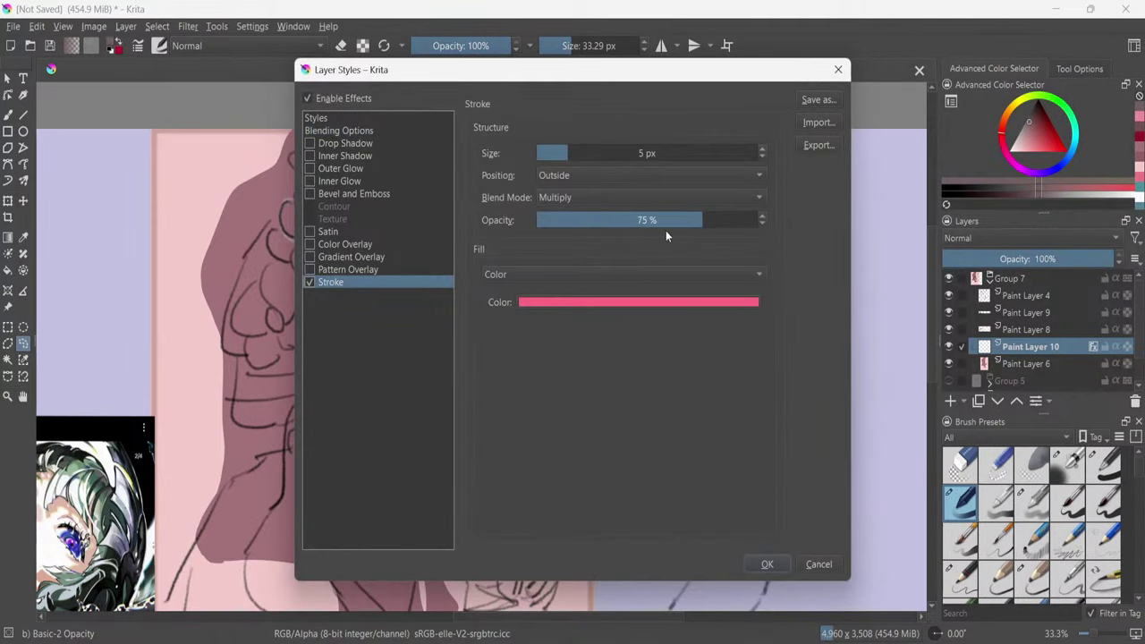
drag(606, 154, 611, 155)
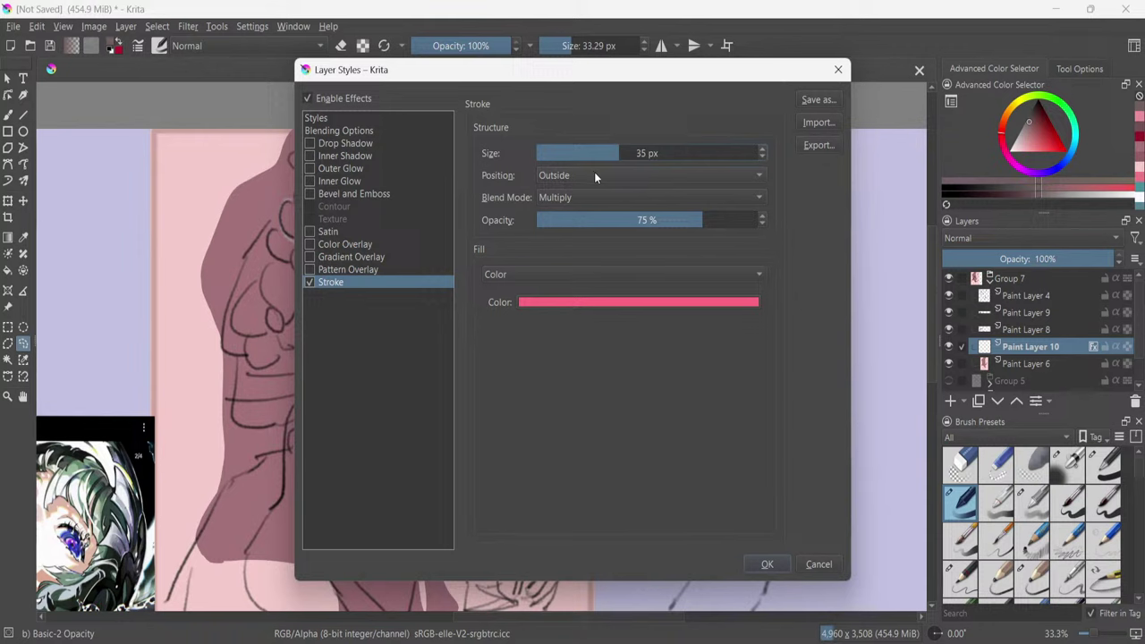
click(593, 195)
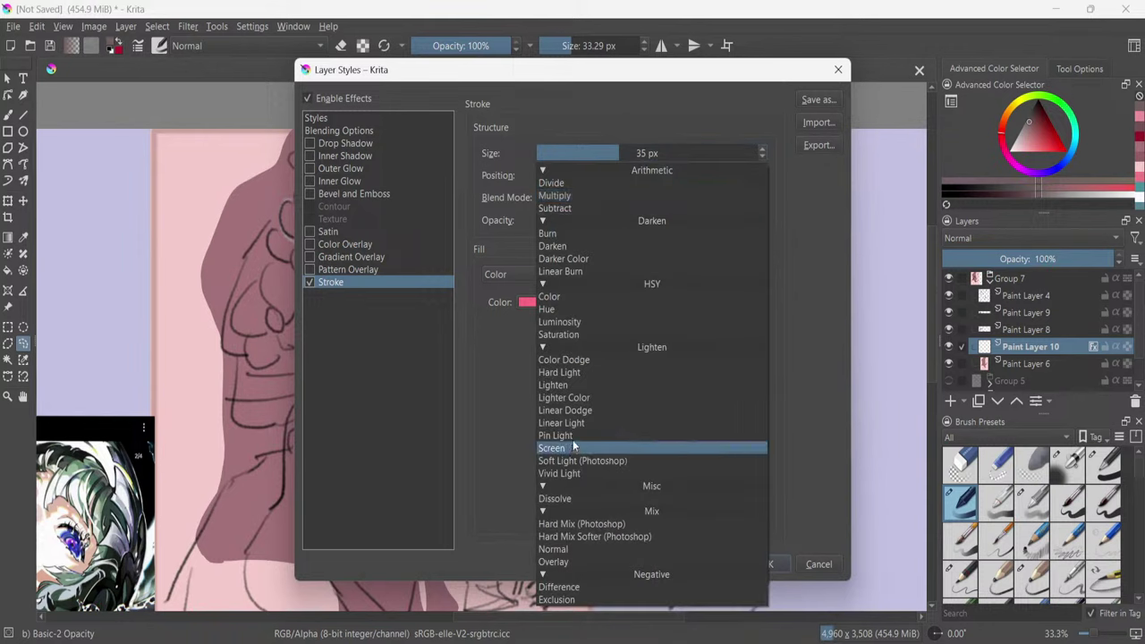
click(553, 550)
click(768, 565)
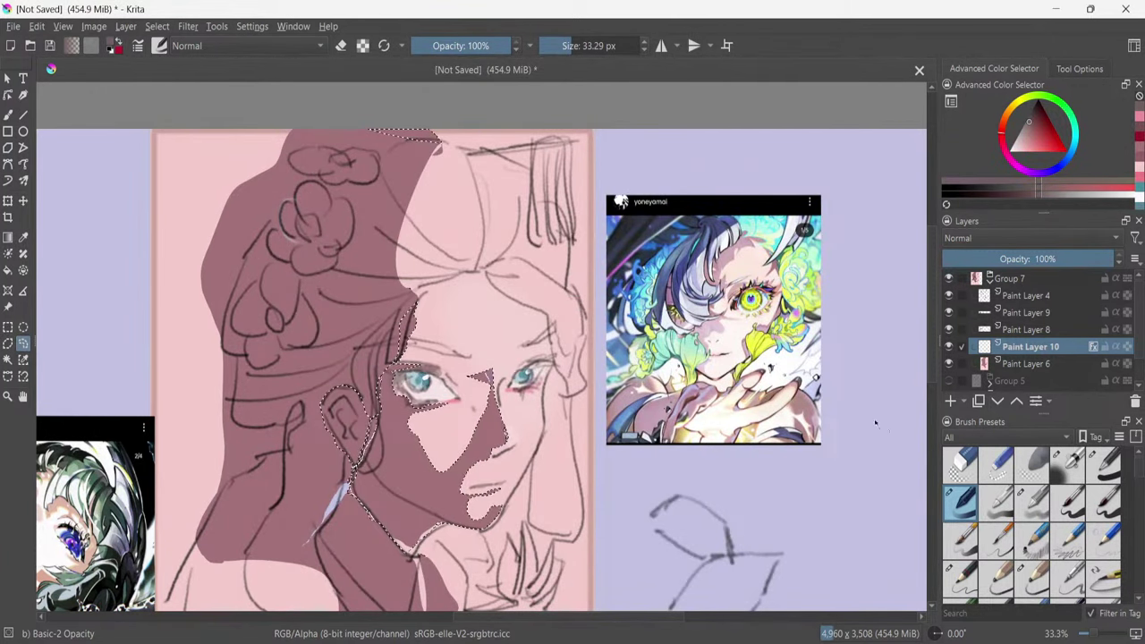
Move Paint Layer 10 up the layer stack to sit between Paint Layer 4 and Paint Layer 9.
drag(1004, 345, 1000, 329)
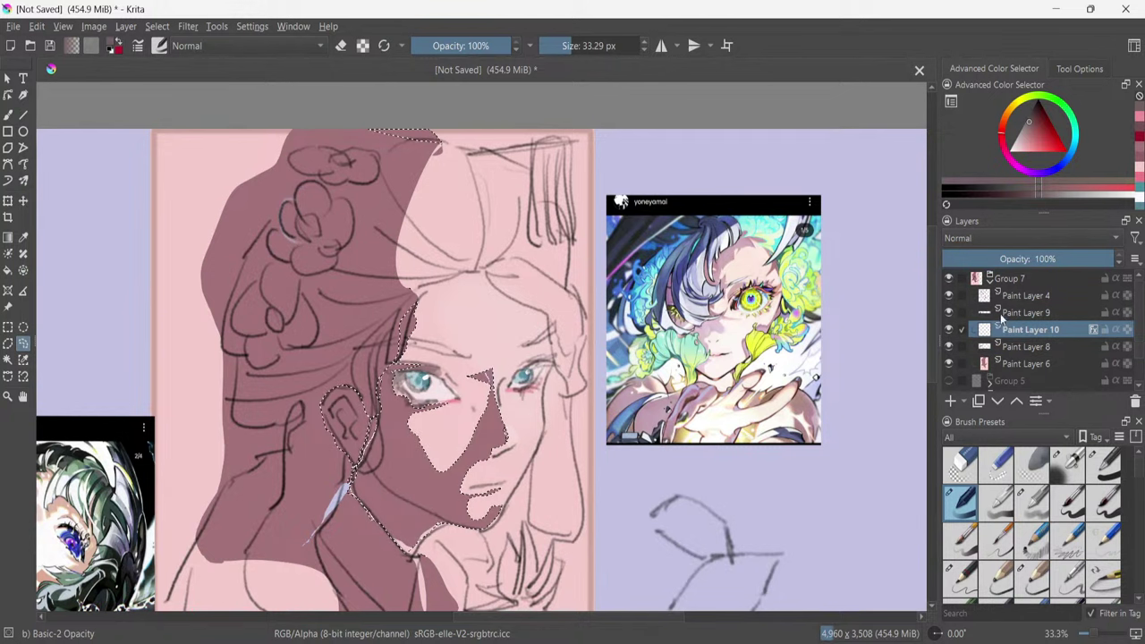
shift+click(1020, 295)
click(1005, 312)
click(1010, 302)
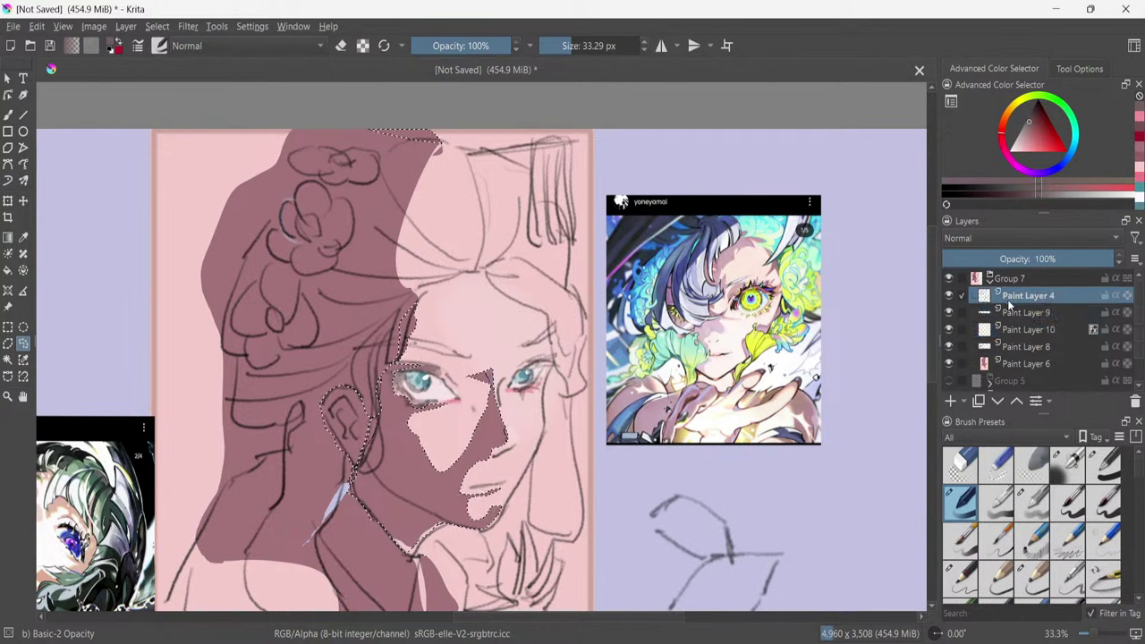
drag(1007, 330, 1001, 312)
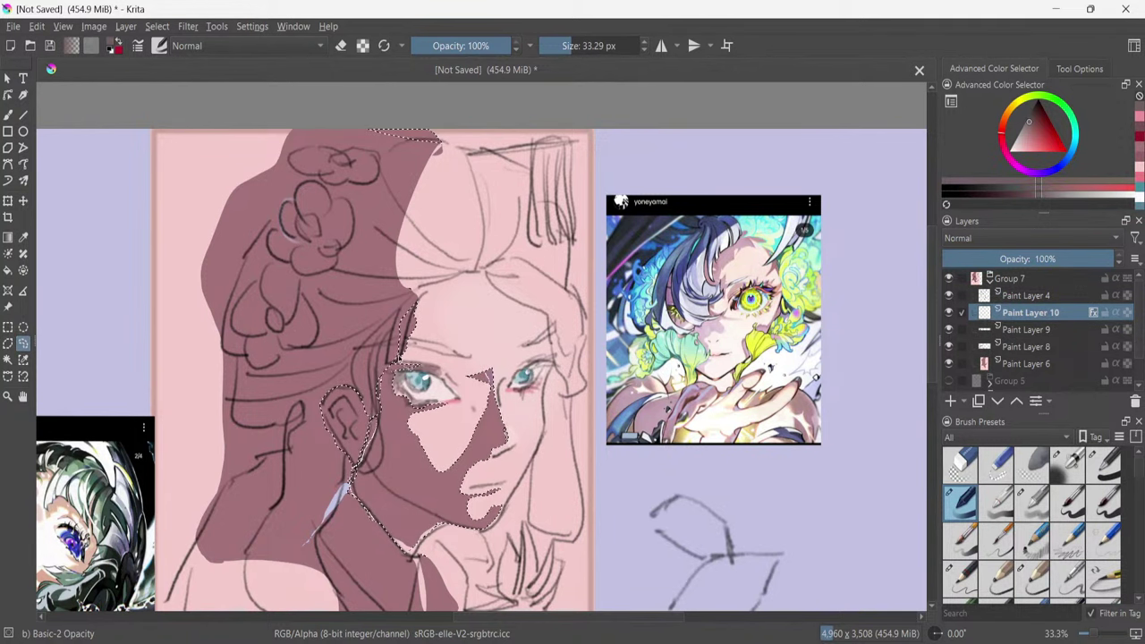
Deselect the face shadow and check Paint Layer 9 by hiding and showing it.
key(ctrl+shift+a)
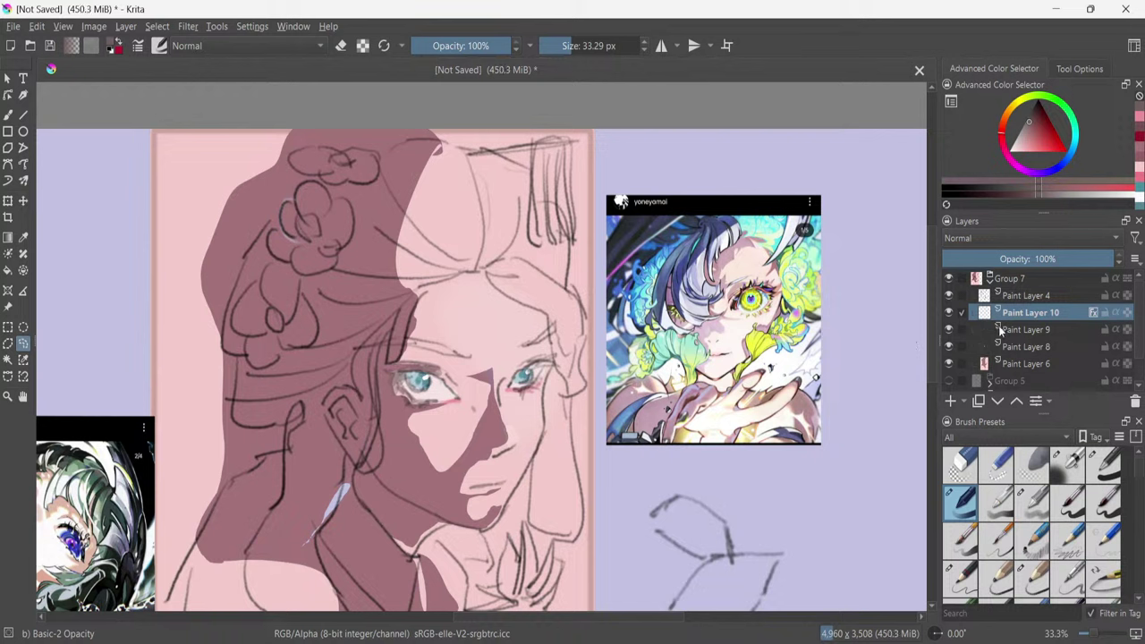
click(950, 330)
click(949, 331)
Switch off Paint Layer 10's Stroke effect and set its opacity to 100 %, moving the layer style dialog clear of the portrait.
mouse_move(1096, 313)
mouse_move(994, 283)
click(1041, 401)
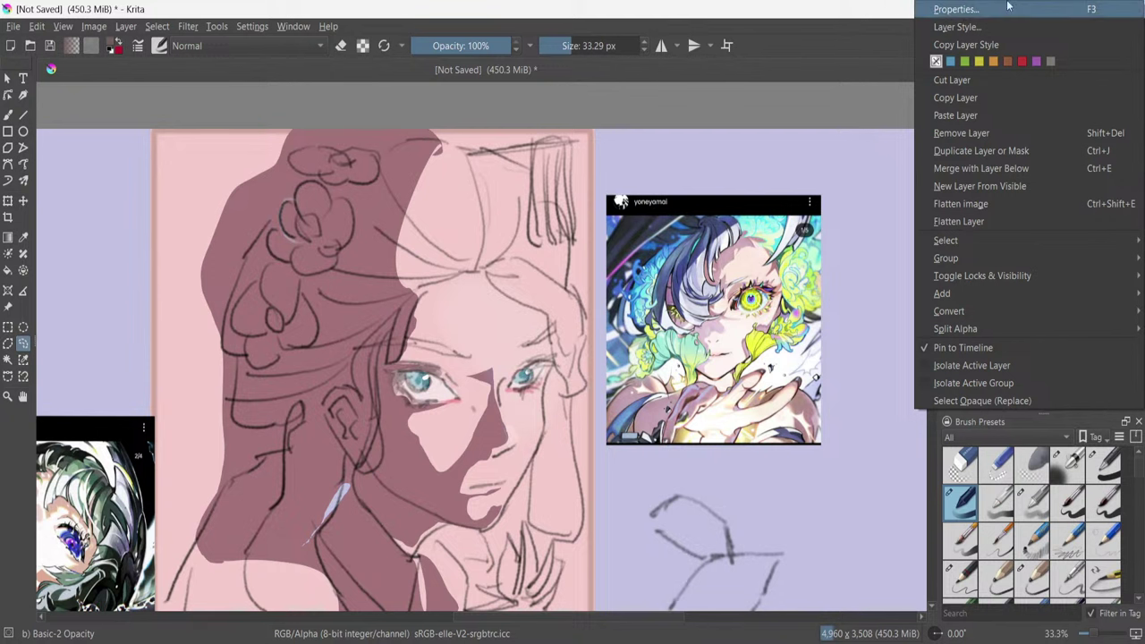
click(973, 30)
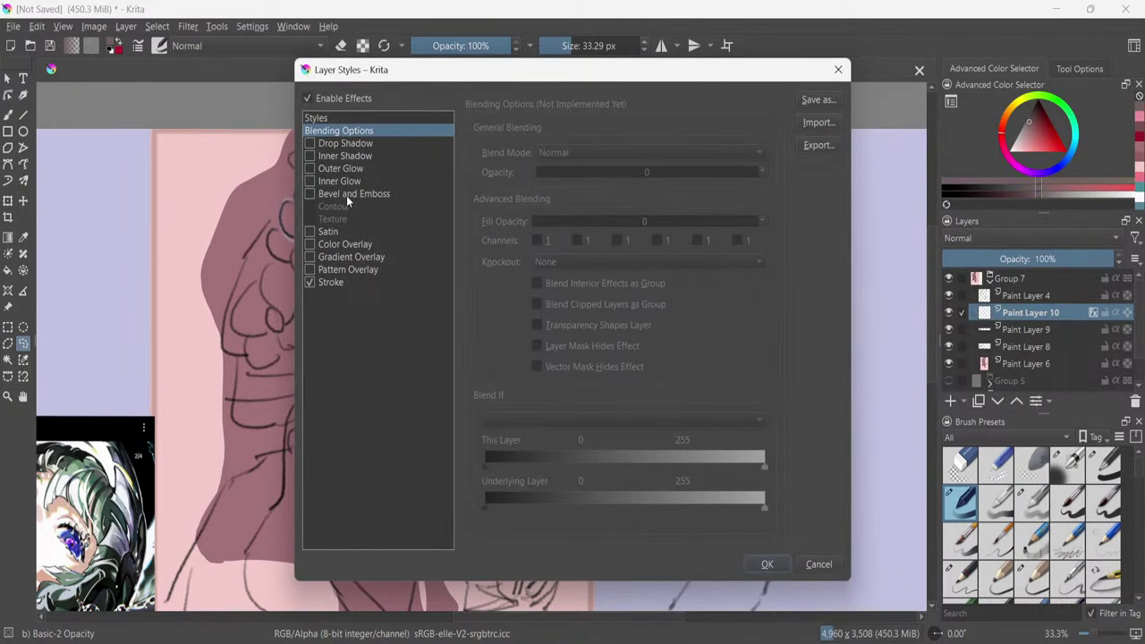
click(315, 282)
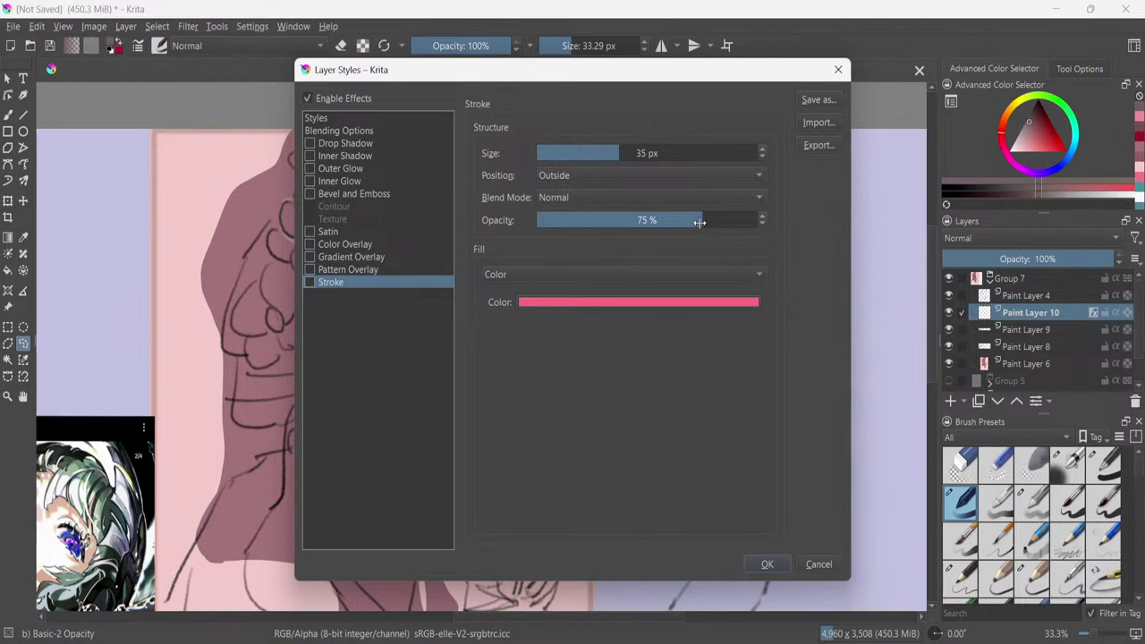
drag(716, 226, 765, 224)
drag(721, 83, 1006, 79)
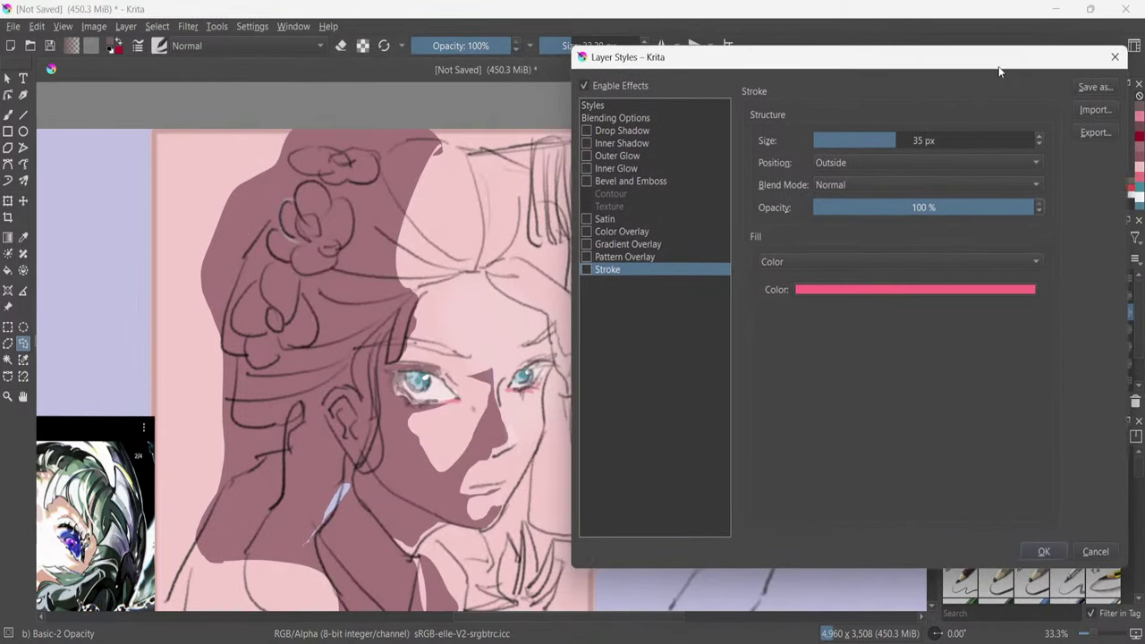
Change the stroke colour to Lineart Blue (#6ec8fa).
click(988, 296)
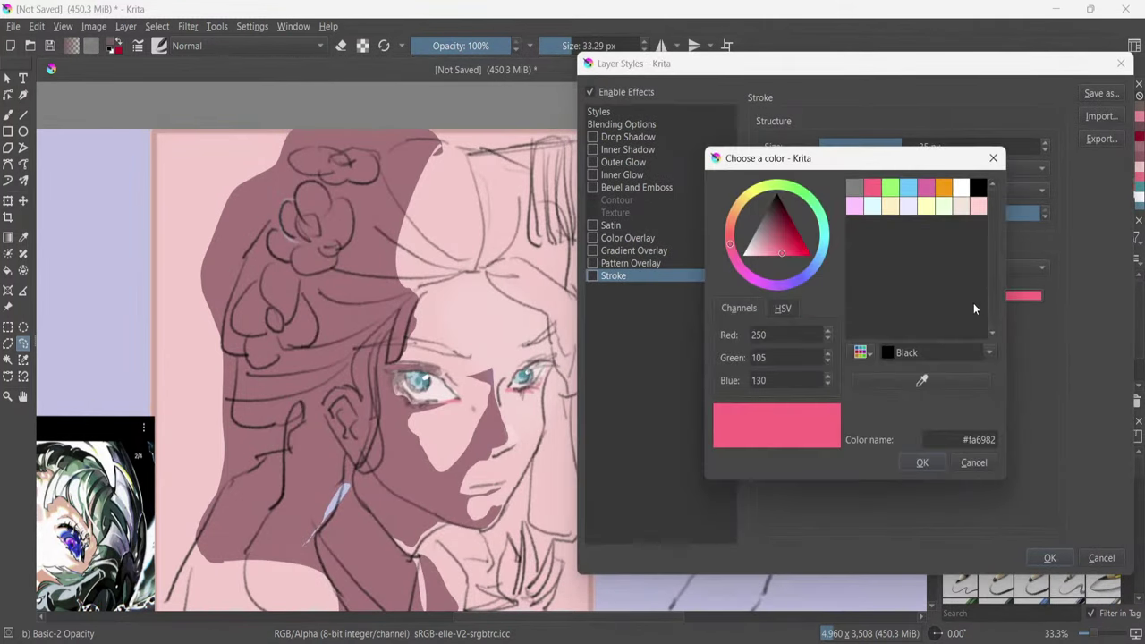
click(906, 189)
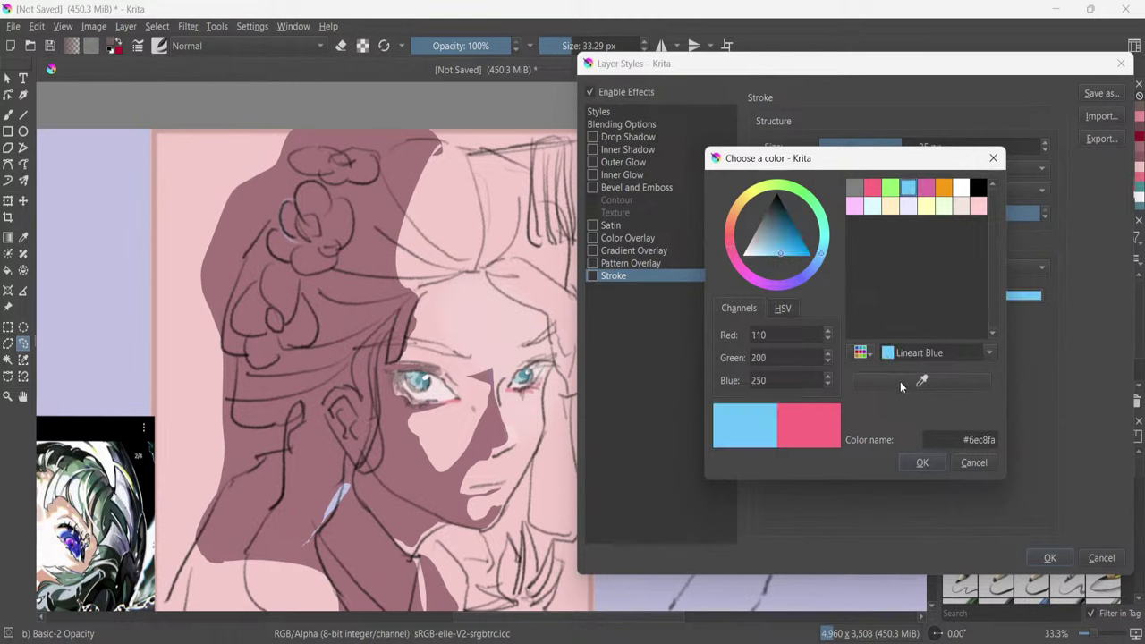
click(916, 463)
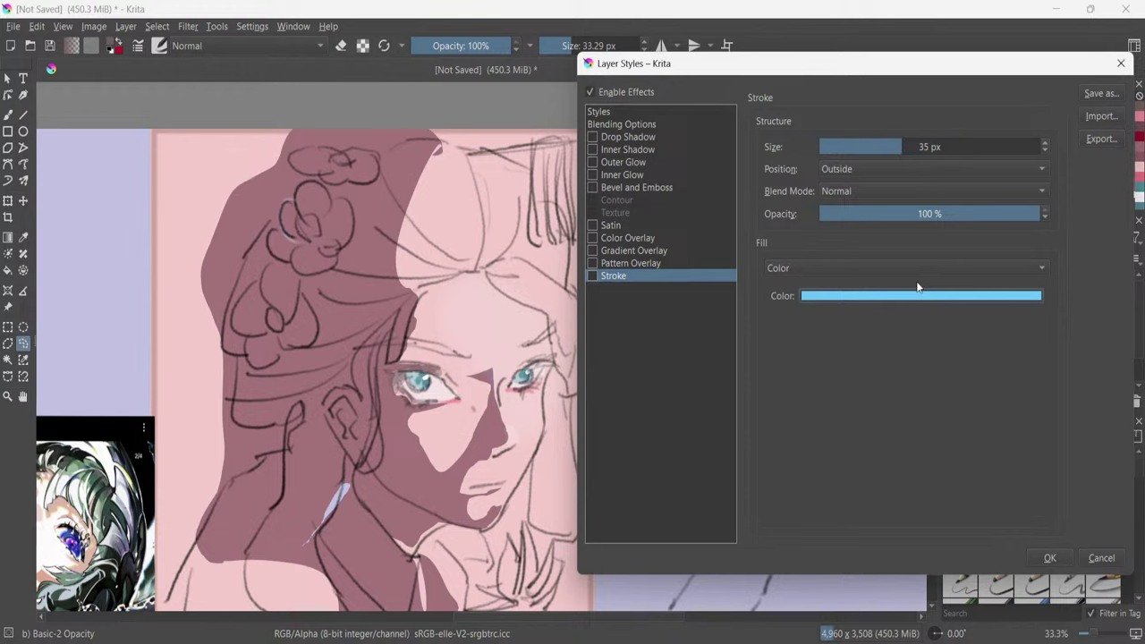
click(924, 295)
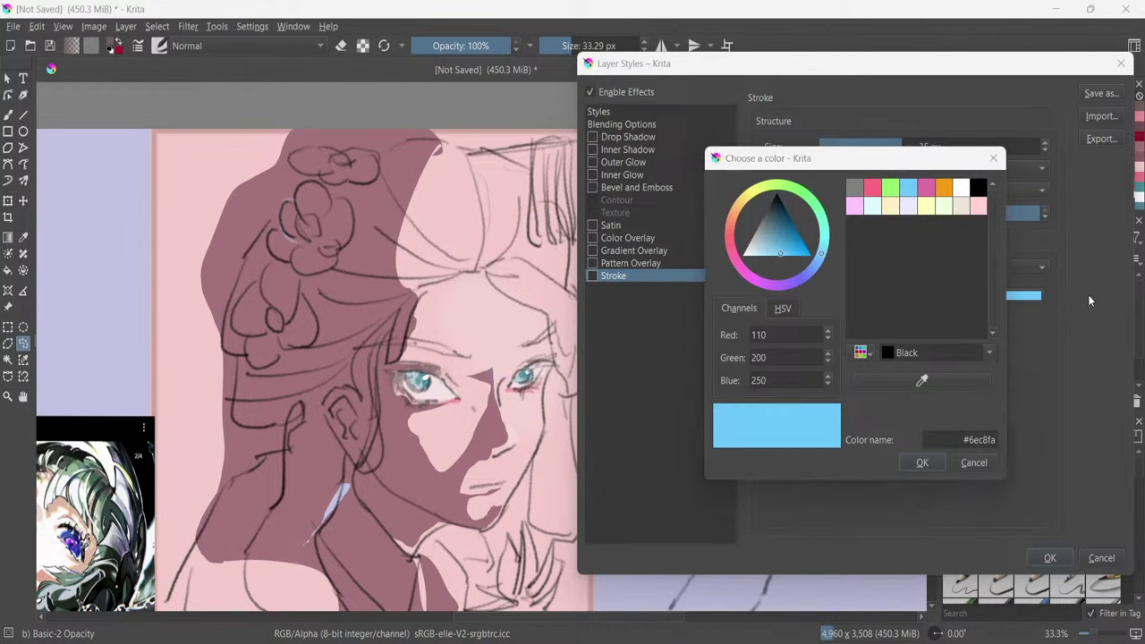
click(975, 463)
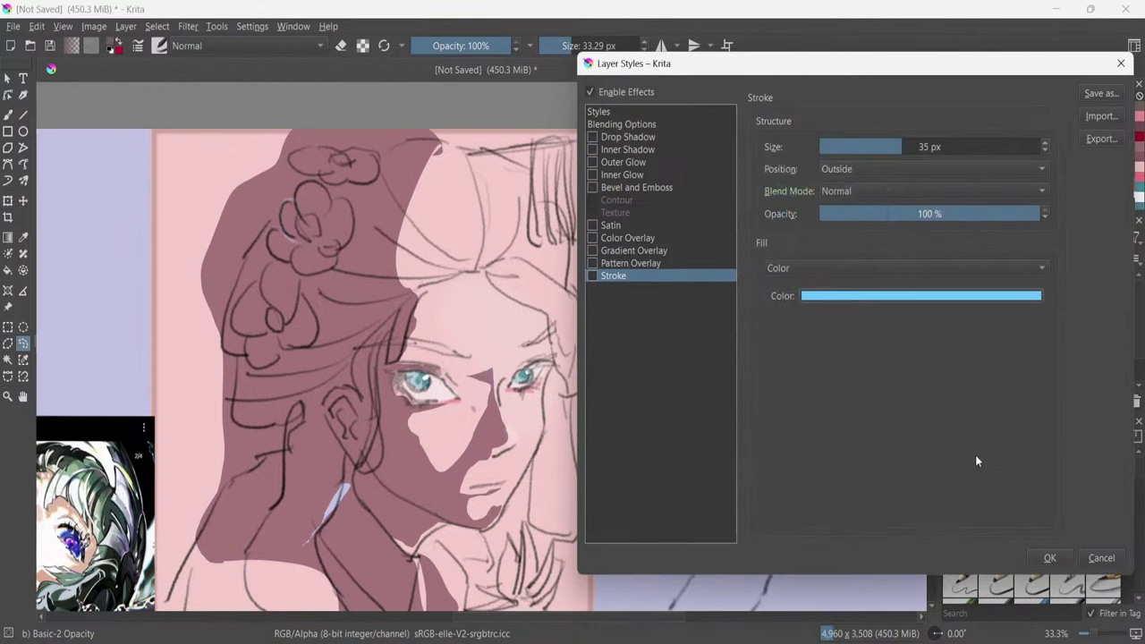
Try Pattern and Gradient as the stroke's fill type, return it to Color and apply the layer style.
click(885, 268)
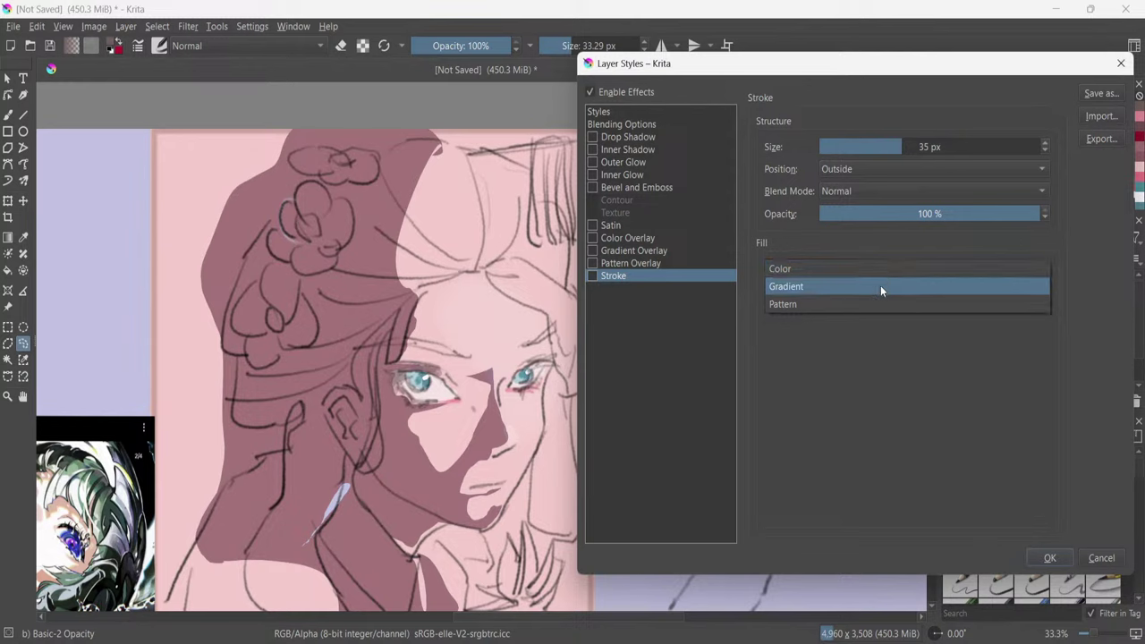
click(880, 305)
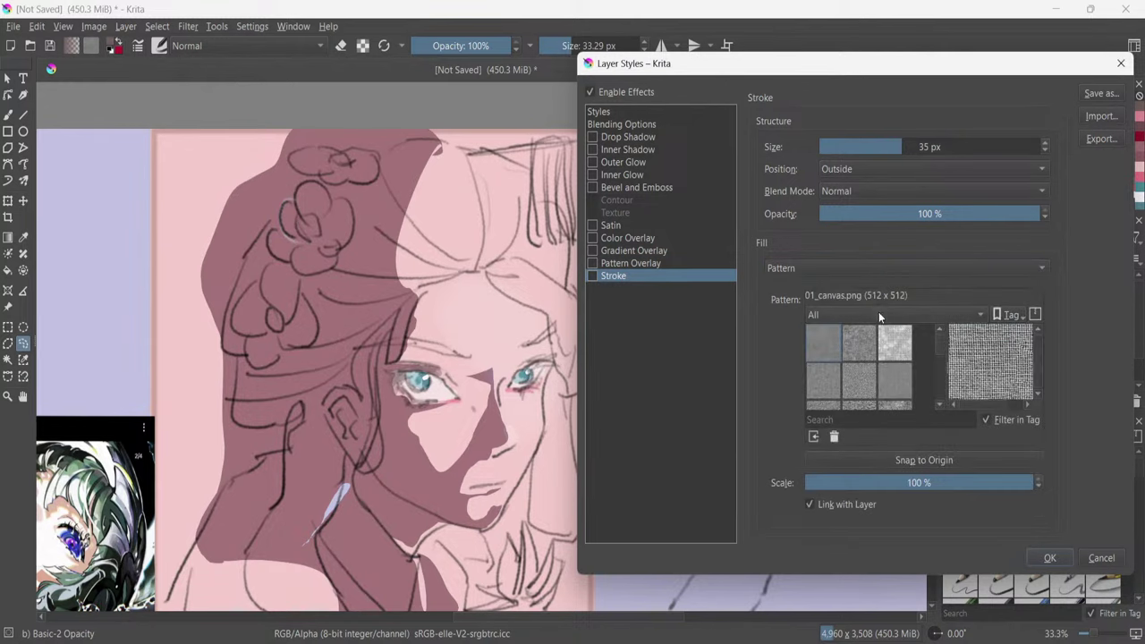
click(897, 274)
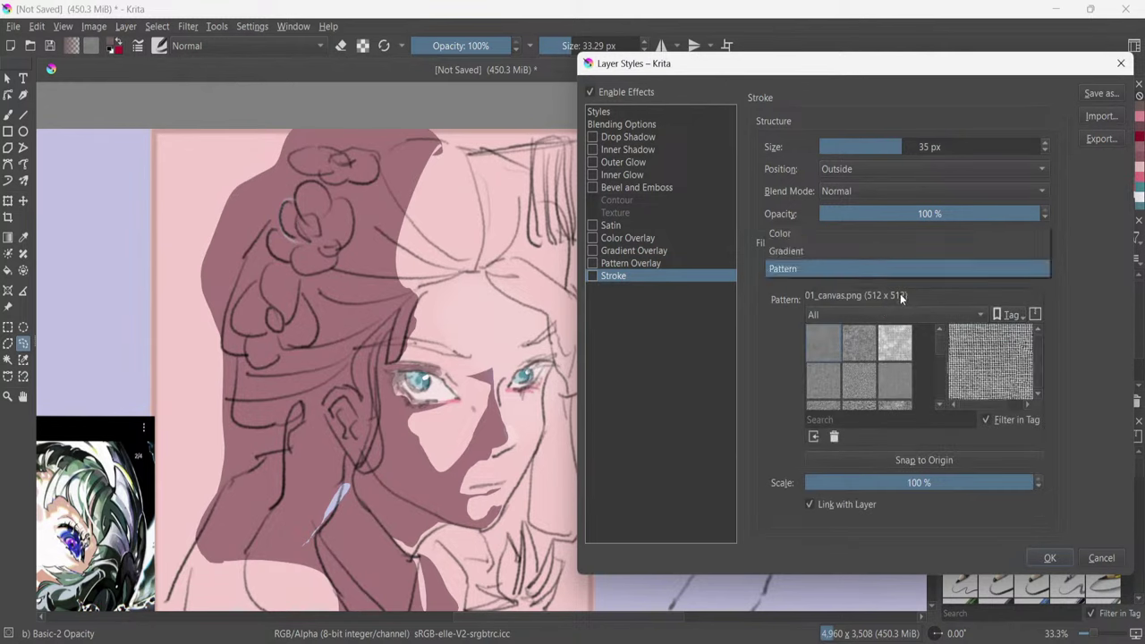
click(874, 256)
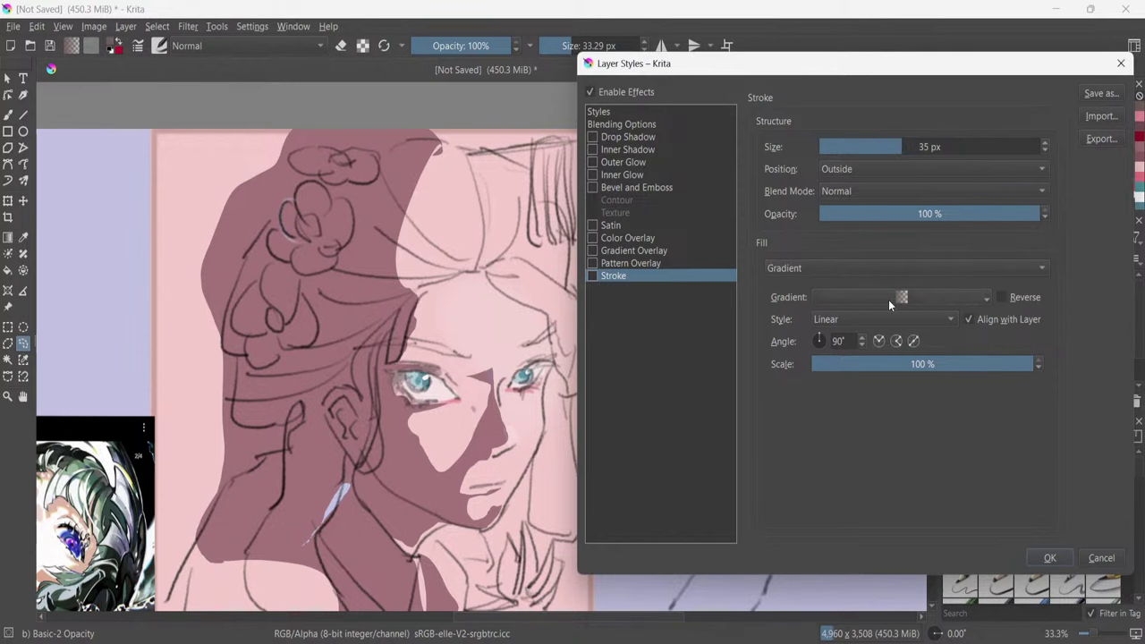
click(891, 272)
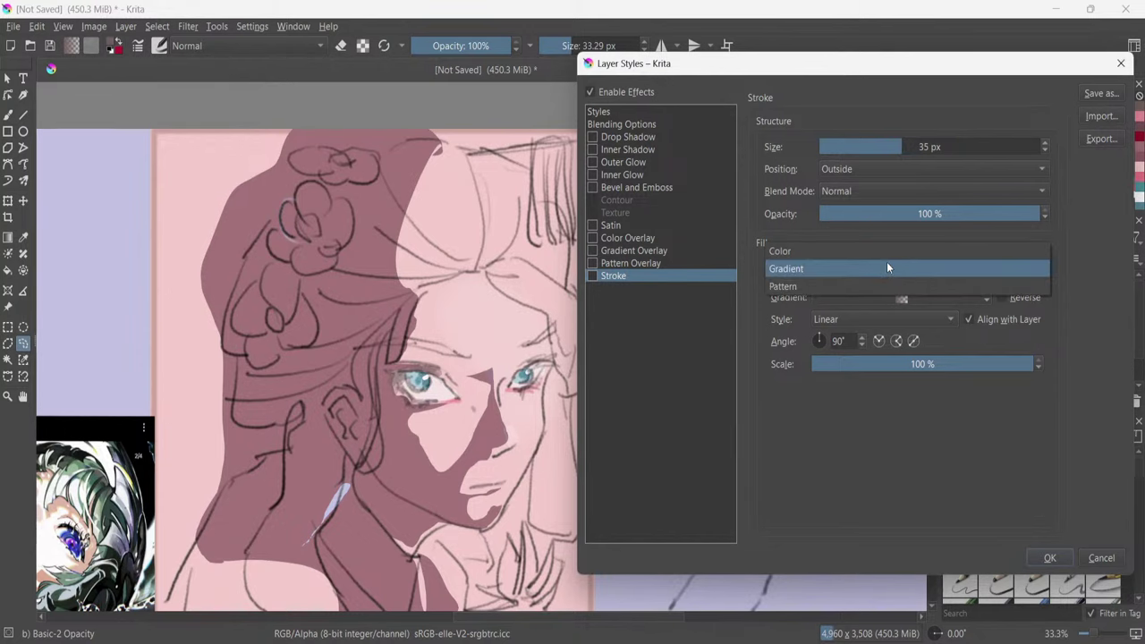
click(885, 253)
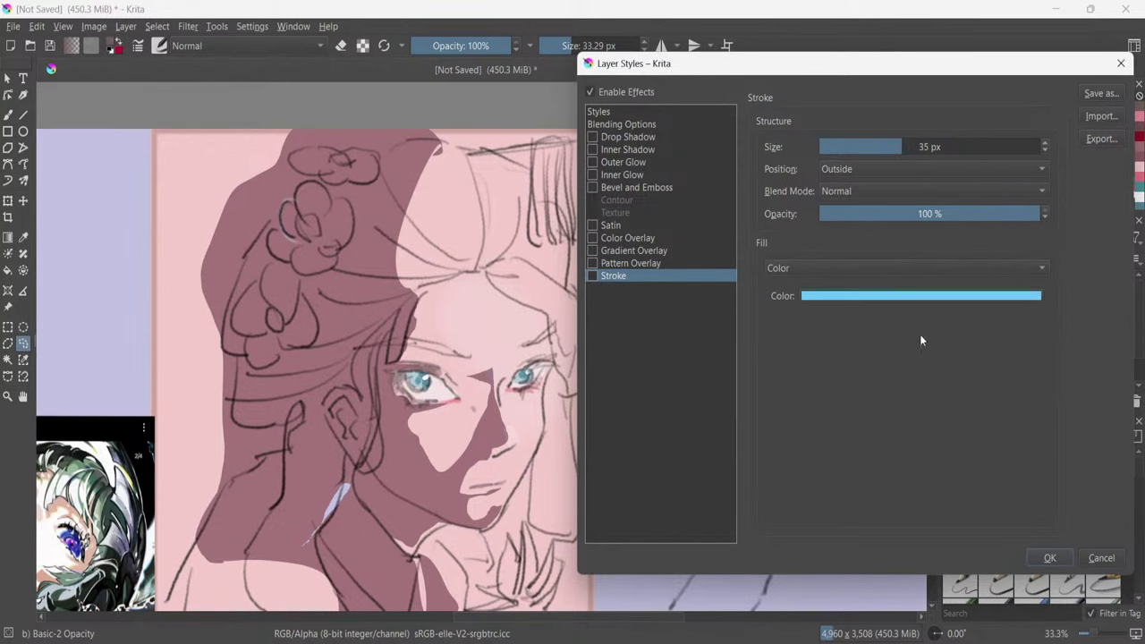
click(1038, 558)
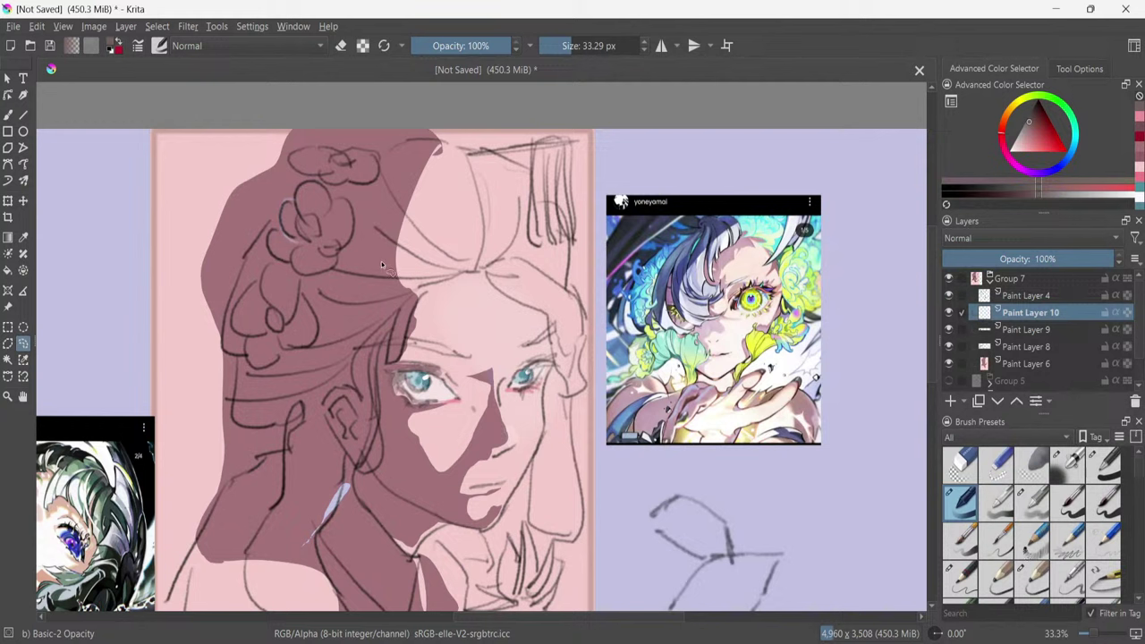
Switch to freehand painting with an enlarged brush and choose the Basic-5 Size brush preset.
key(b)
mouse_move(348, 255)
shift+mouse_down()
mouse_move(399, 250)
mouse_move(375, 379)
shift+mouse_up()
key(ctrl+z)
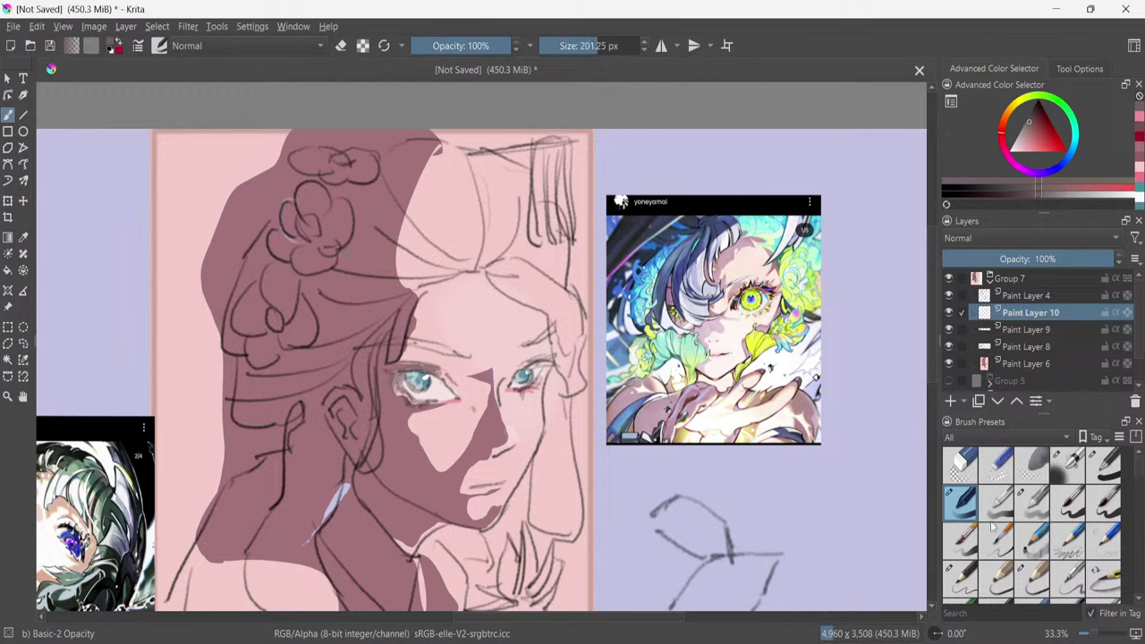
click(1074, 505)
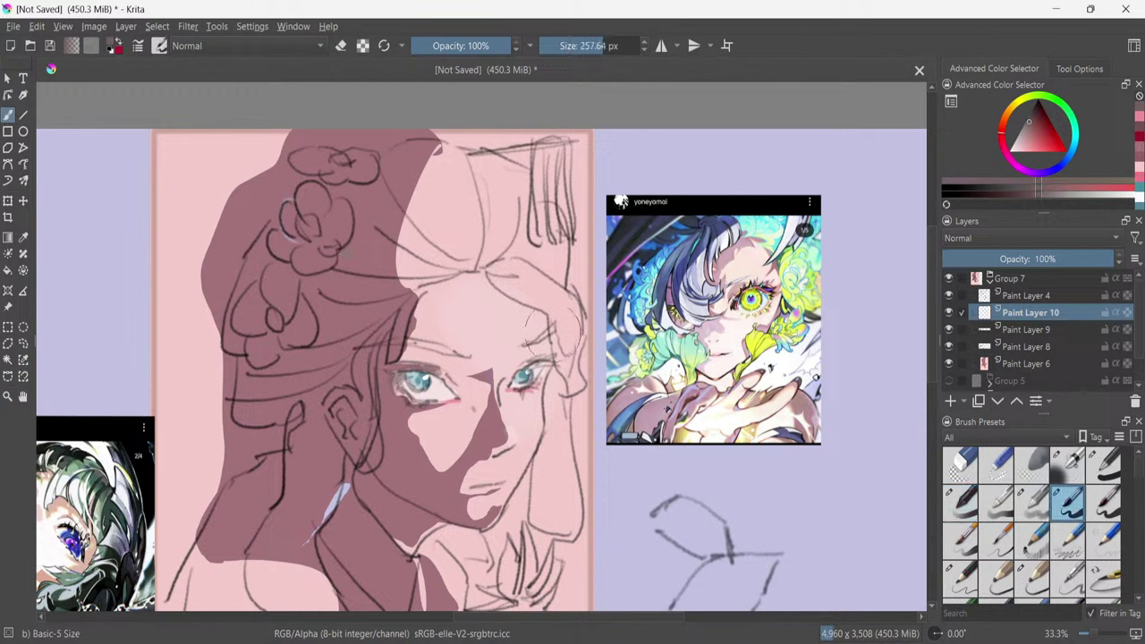
Try curved brush strokes across the forehead and face on Paint Layer 10, and undo them.
drag(488, 219, 428, 376)
key(ctrl+z)
mouse_move(407, 259)
mouse_down()
mouse_move(457, 371)
mouse_move(428, 386)
mouse_up()
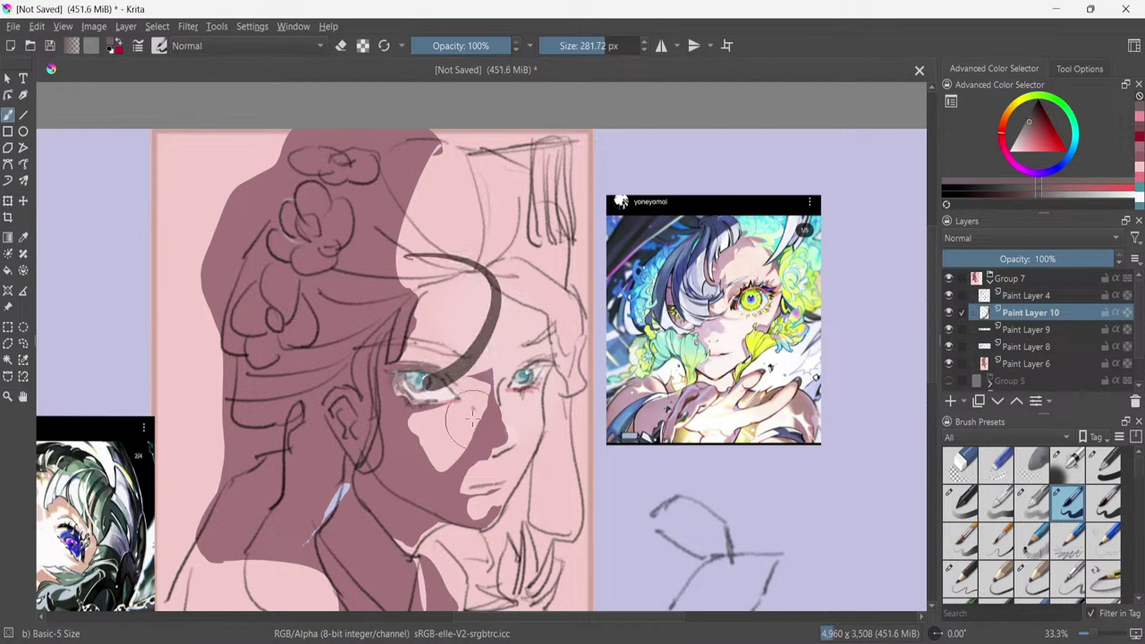
ctrl+click(485, 386)
key(ctrl+z)
mouse_move(513, 262)
mouse_down()
mouse_move(456, 290)
mouse_move(476, 325)
mouse_move(470, 367)
mouse_up()
mouse_move(474, 324)
mouse_down()
mouse_move(446, 393)
mouse_move(419, 374)
mouse_move(394, 394)
mouse_move(430, 423)
mouse_up()
key(ctrl+z)
key(ctrl+z)
key(ctrl+z)
key(ctrl+z)
key(ctrl+z)
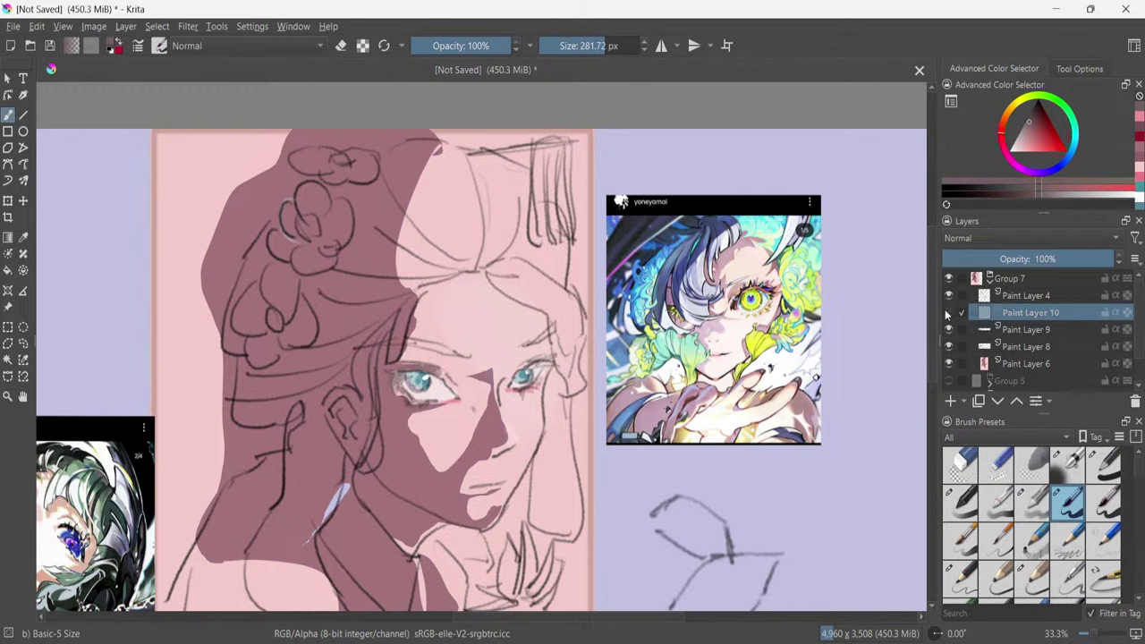
Select the contiguous face shadow area on Paint Layer 6 by its colour.
click(1021, 365)
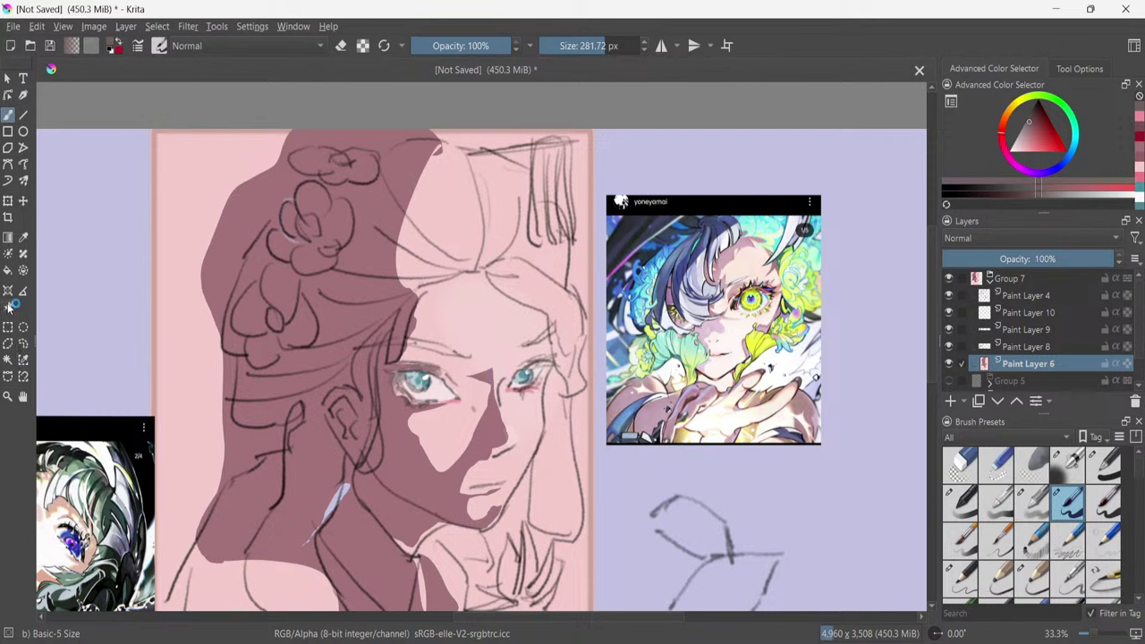
click(8, 358)
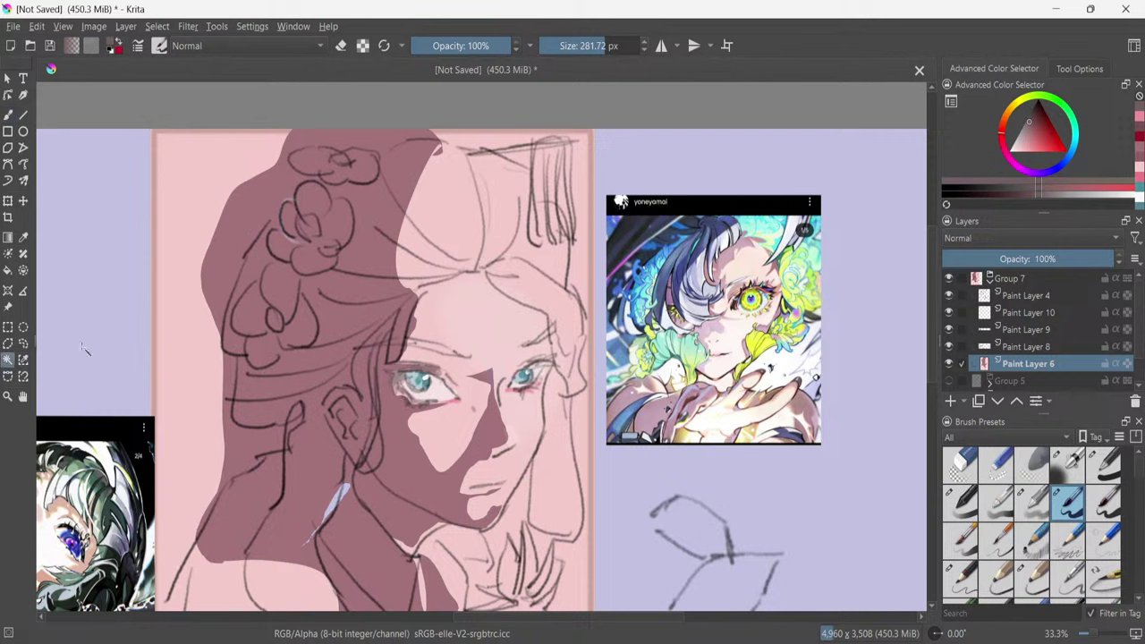
click(405, 424)
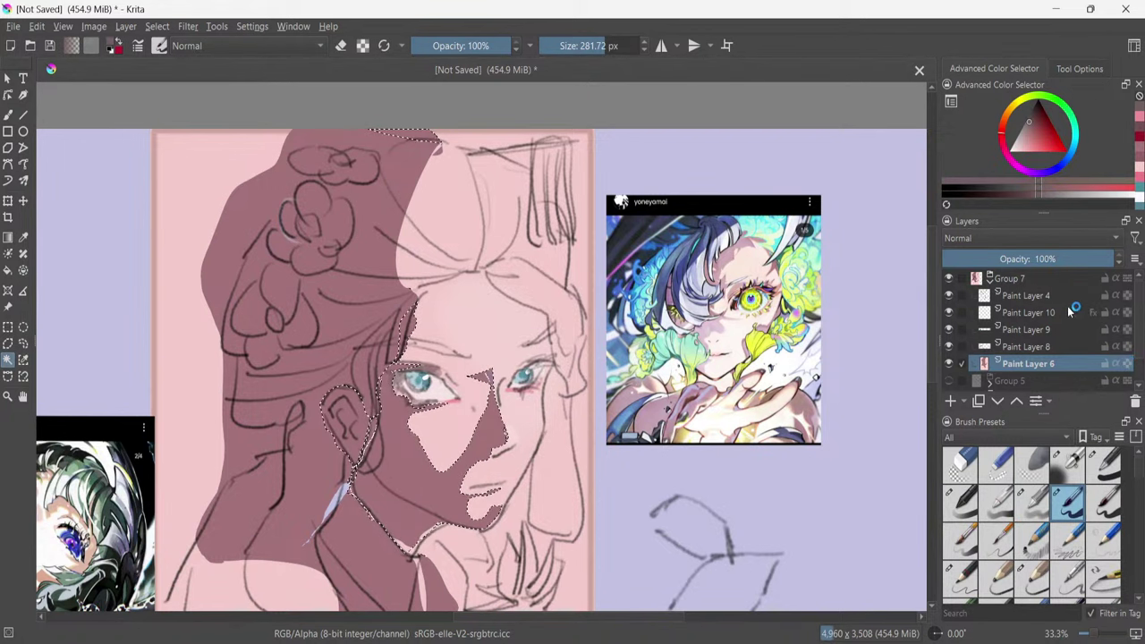
Delete Paint Layer 10 and duplicate Paint Layer 6.
click(1078, 316)
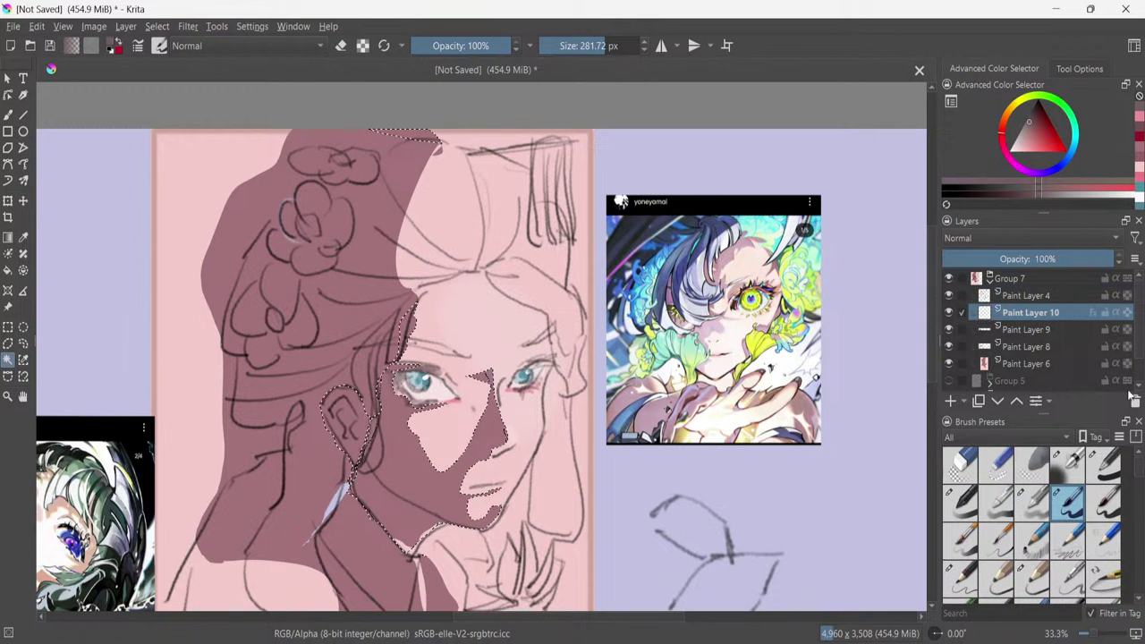
click(1135, 402)
click(1045, 346)
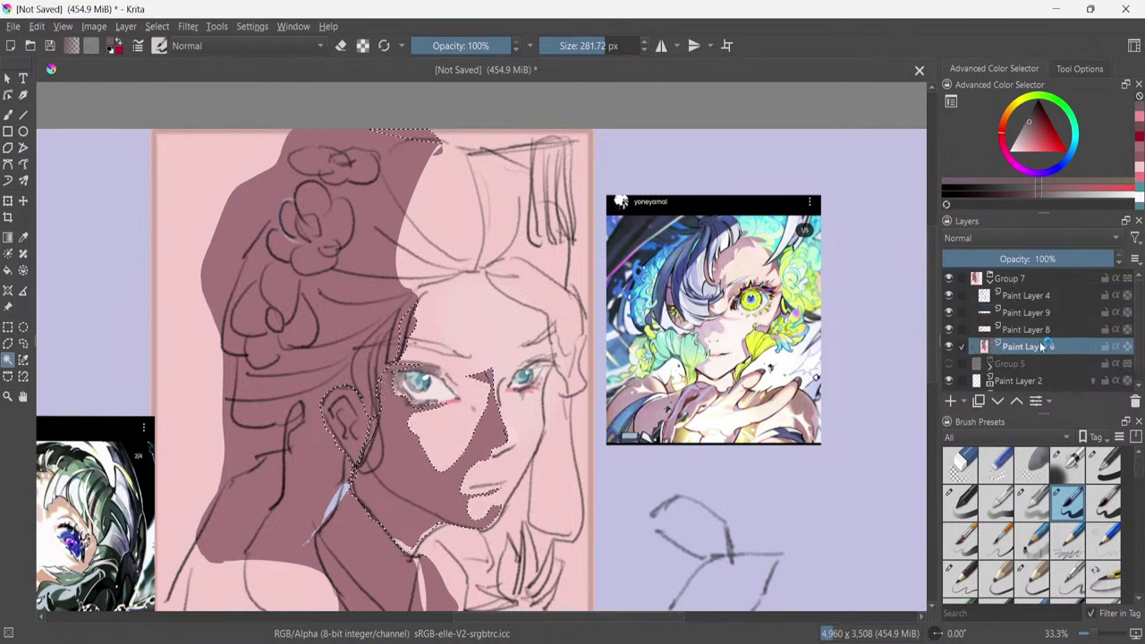
key(ctrl+j)
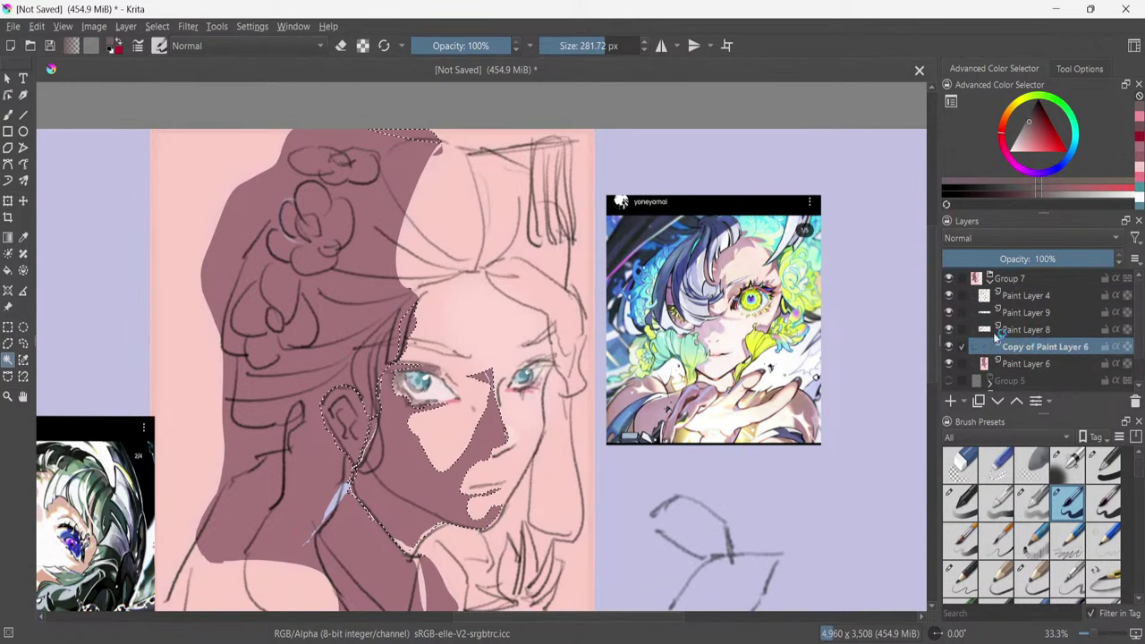
Open the layer style settings of the duplicated Paint Layer 6 and enable Outer Glow, moving the dialog clear of the face.
click(1049, 402)
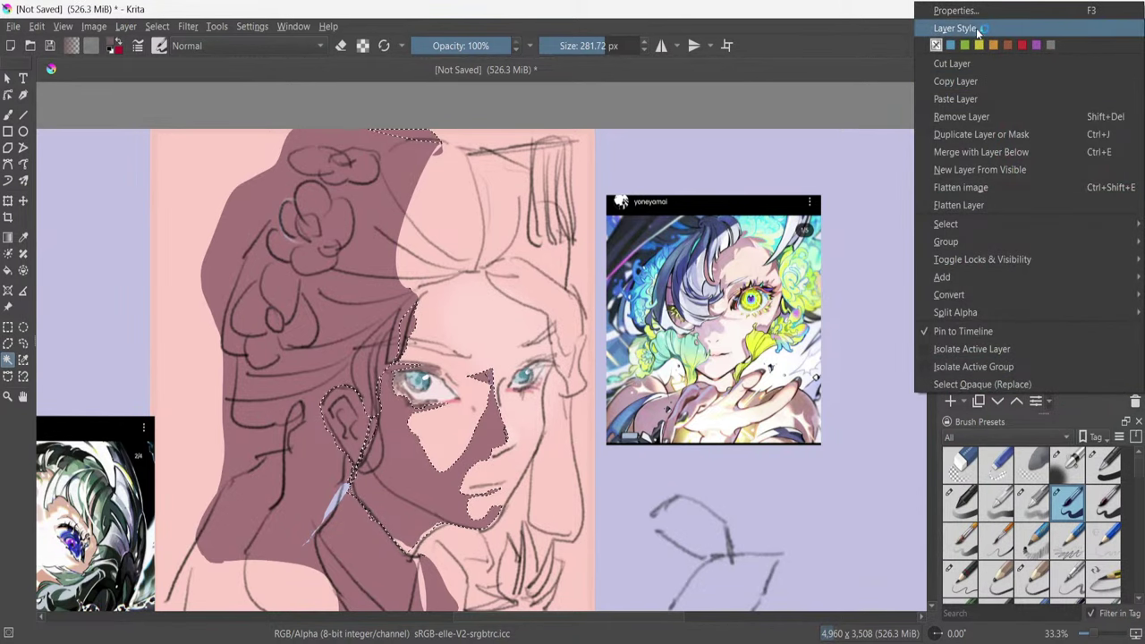
click(984, 27)
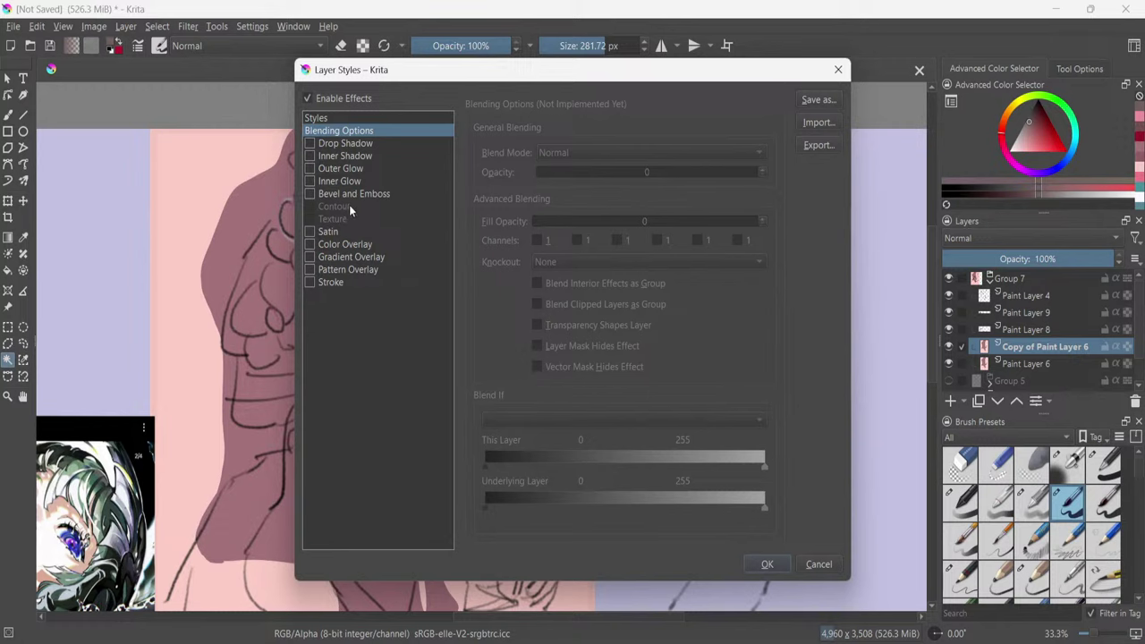
click(318, 168)
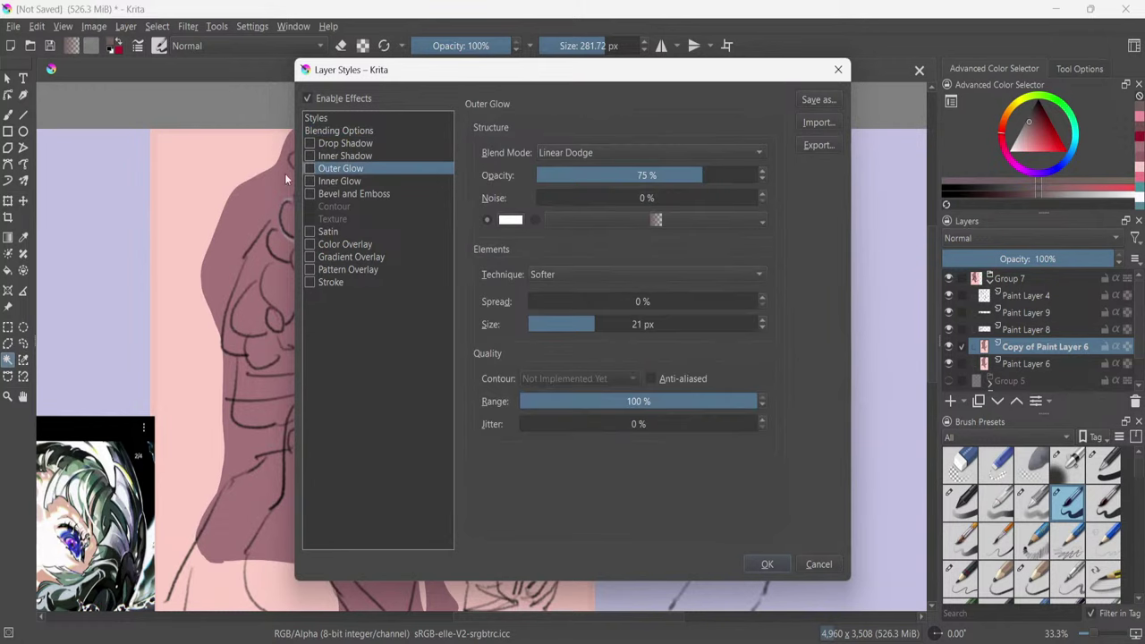
click(310, 168)
drag(421, 78, 693, 148)
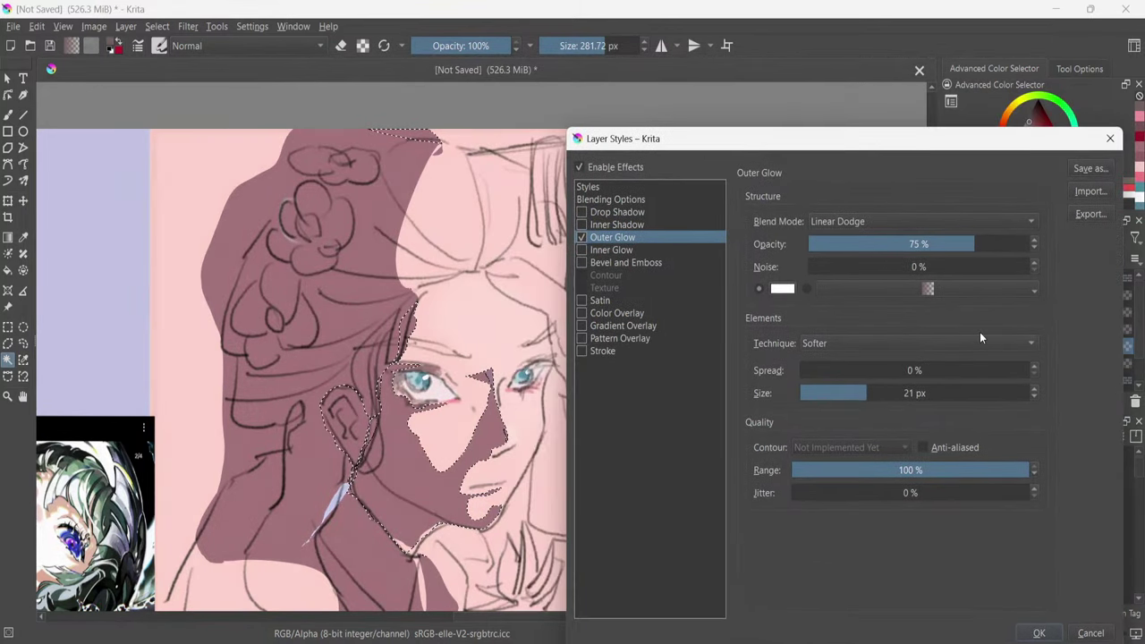
Choose the Amber Dreams gradient for the Outer Glow effect.
click(918, 288)
click(850, 386)
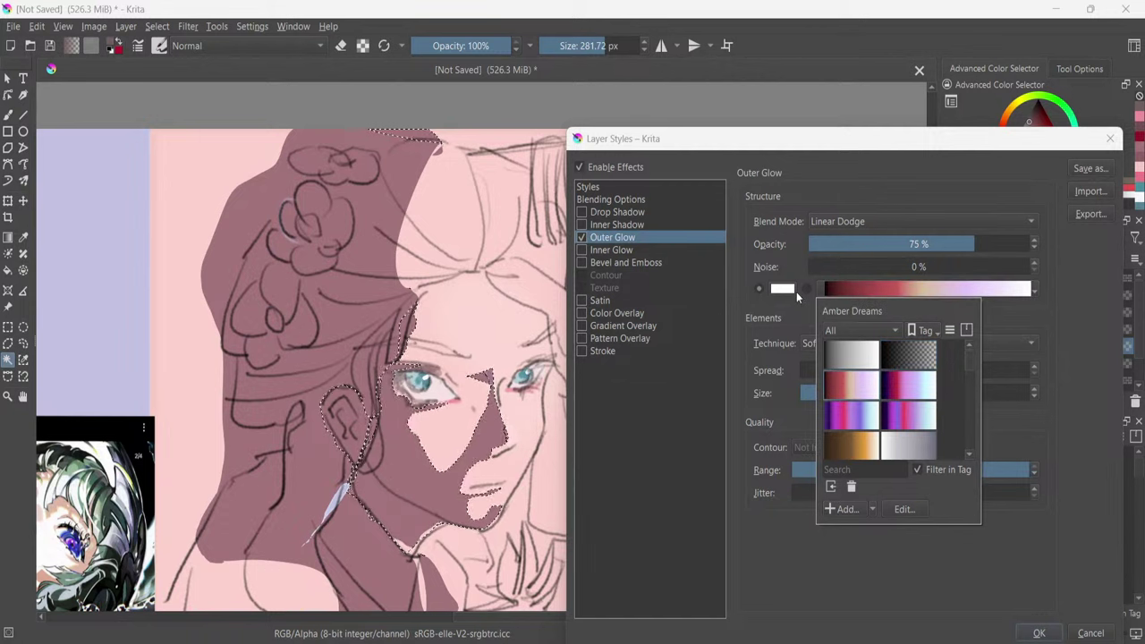
click(795, 291)
click(978, 234)
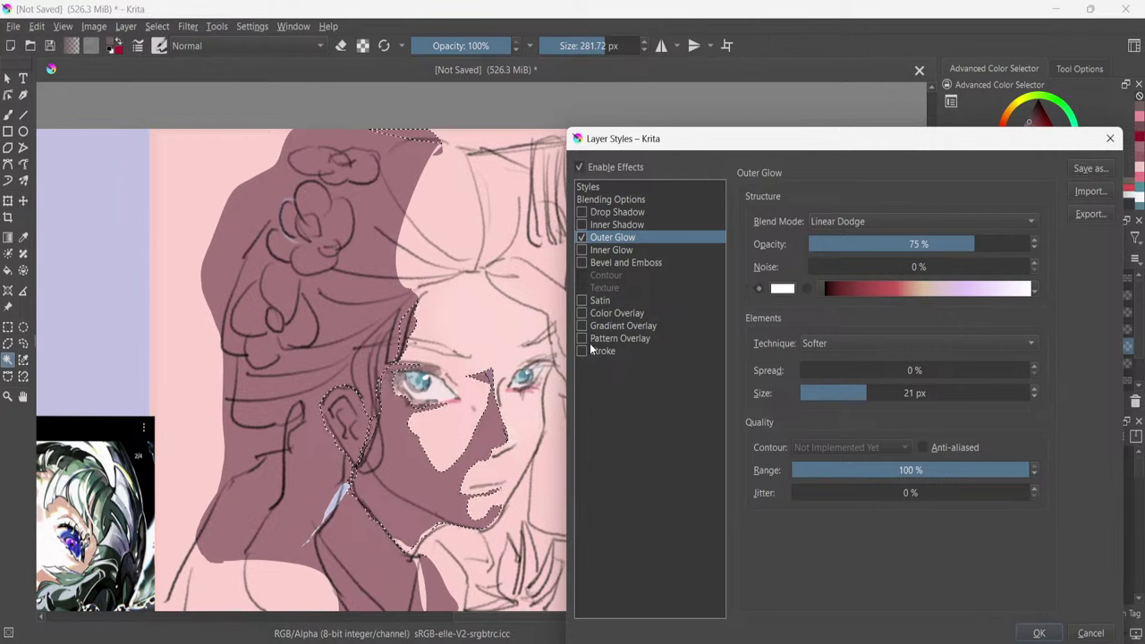
Replace the Outer Glow effect with a Stroke effect at 100 % opacity and 5 px size.
click(590, 349)
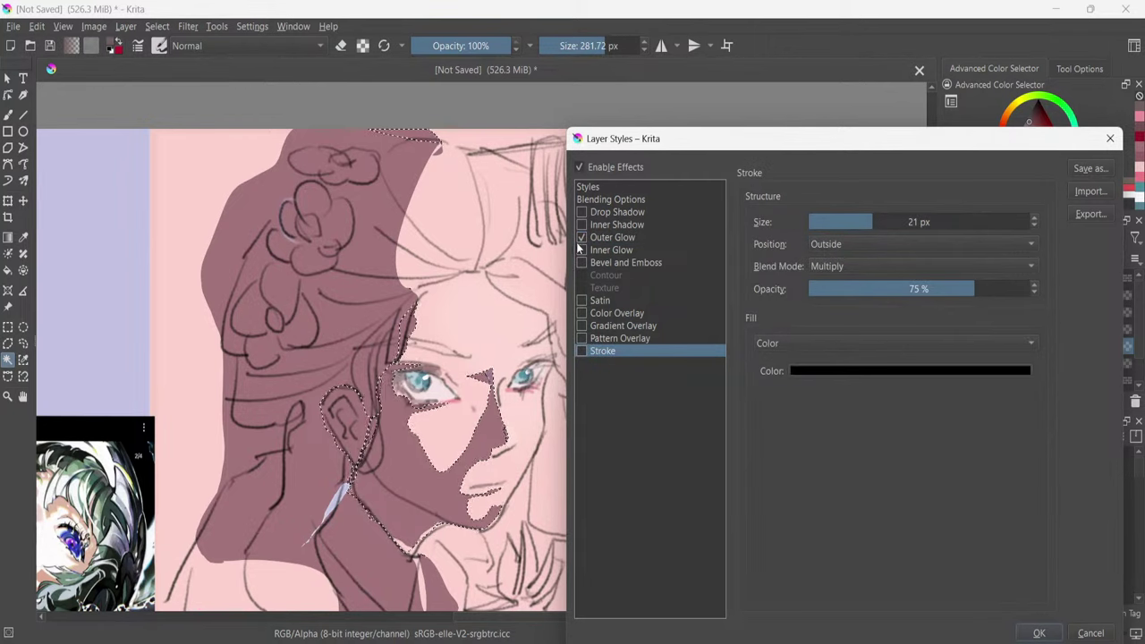
click(580, 238)
click(581, 350)
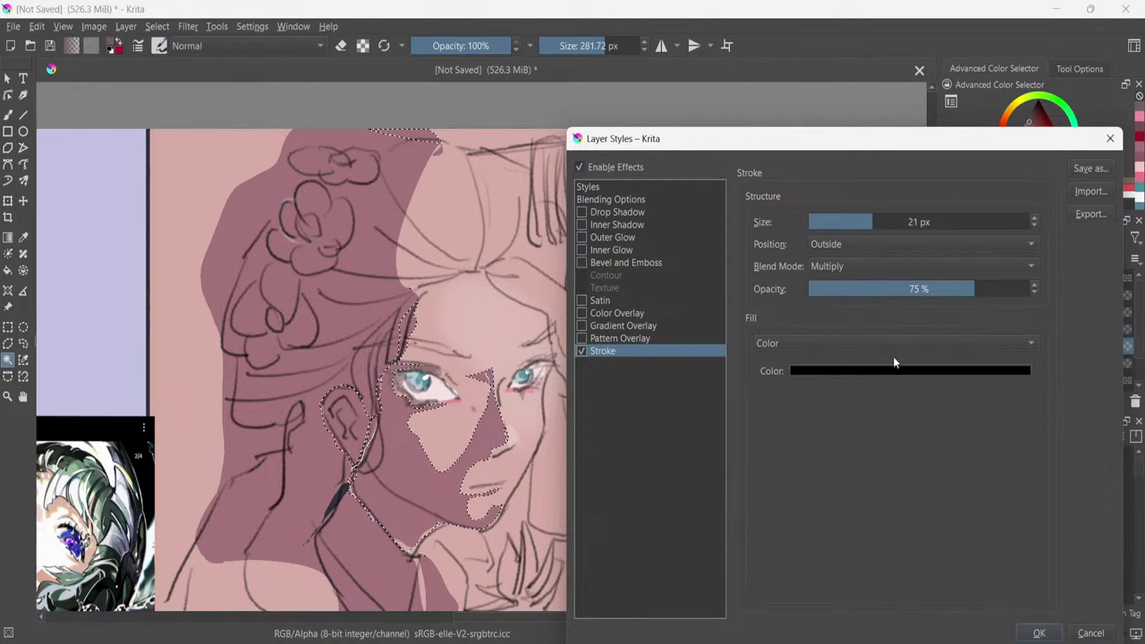
drag(959, 288, 1038, 297)
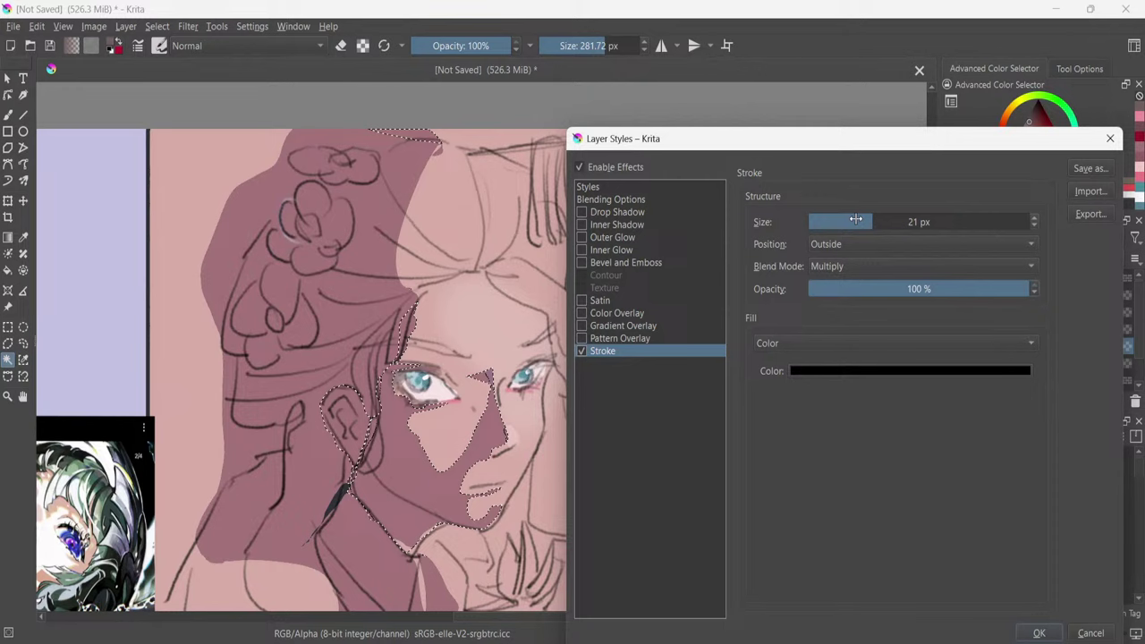
drag(856, 220, 840, 222)
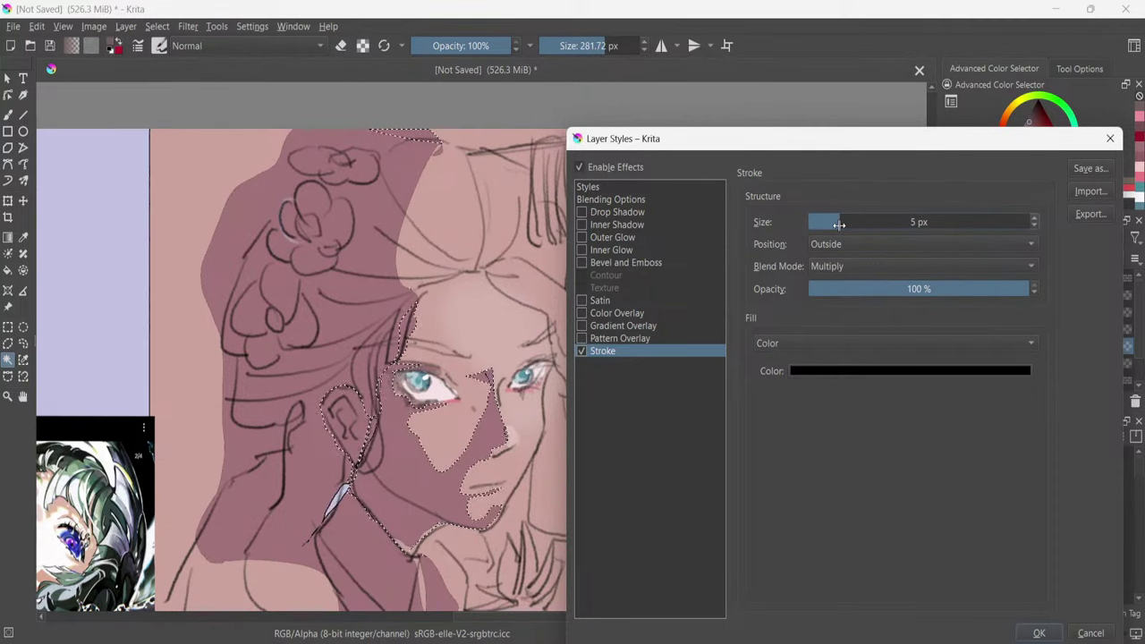
click(839, 225)
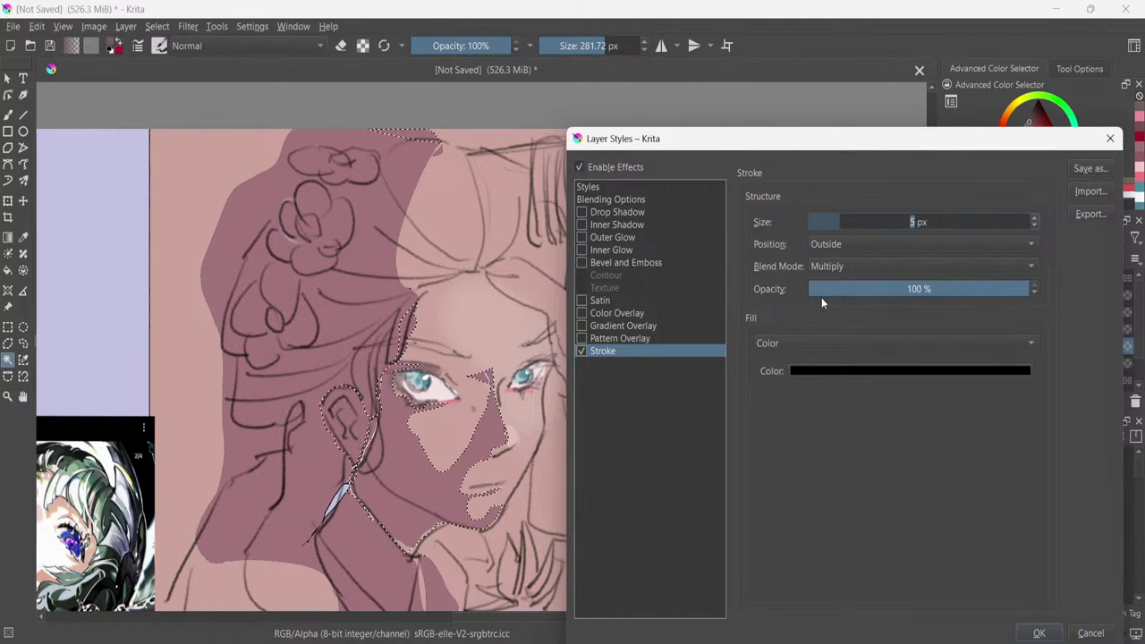
Set the stroke colour to Lineart Red (#fa6982) and apply the layer style.
click(945, 368)
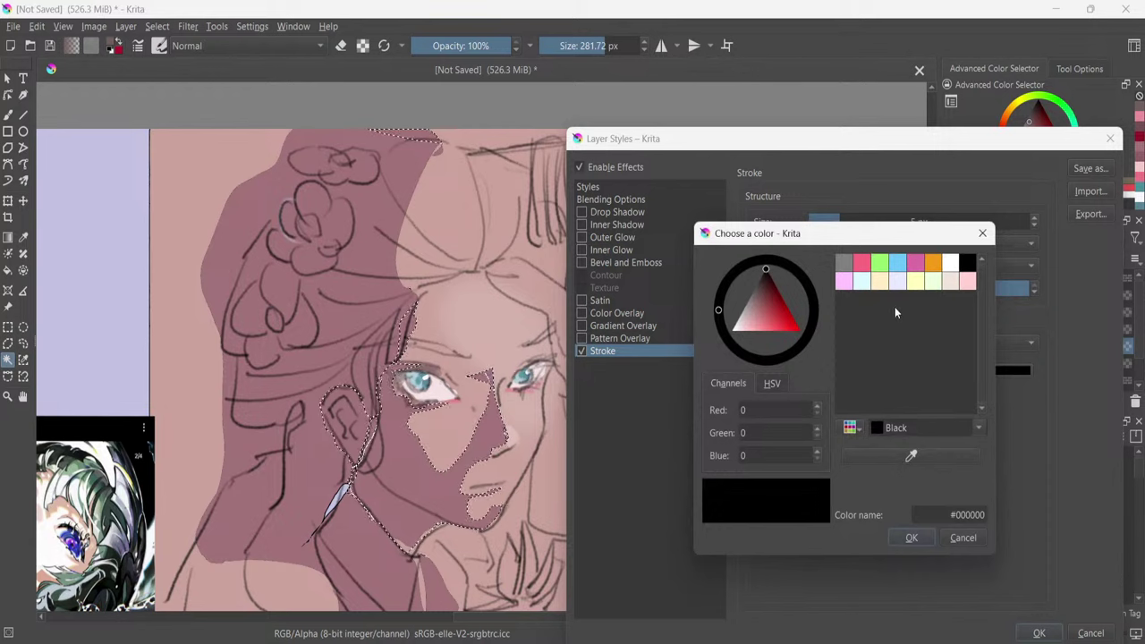
click(862, 263)
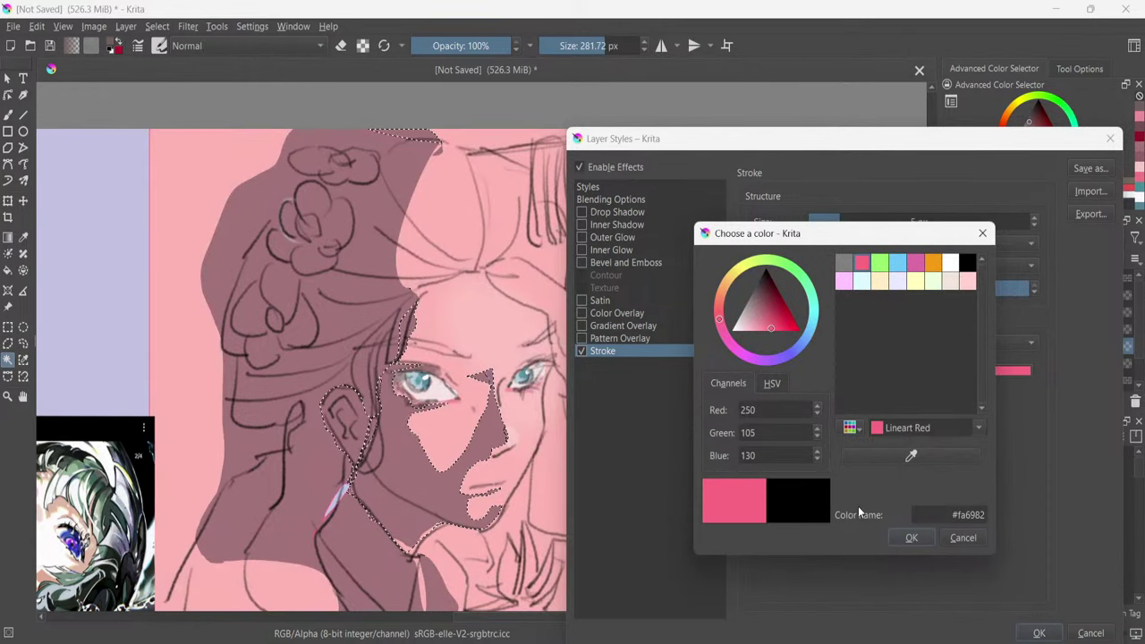
click(912, 538)
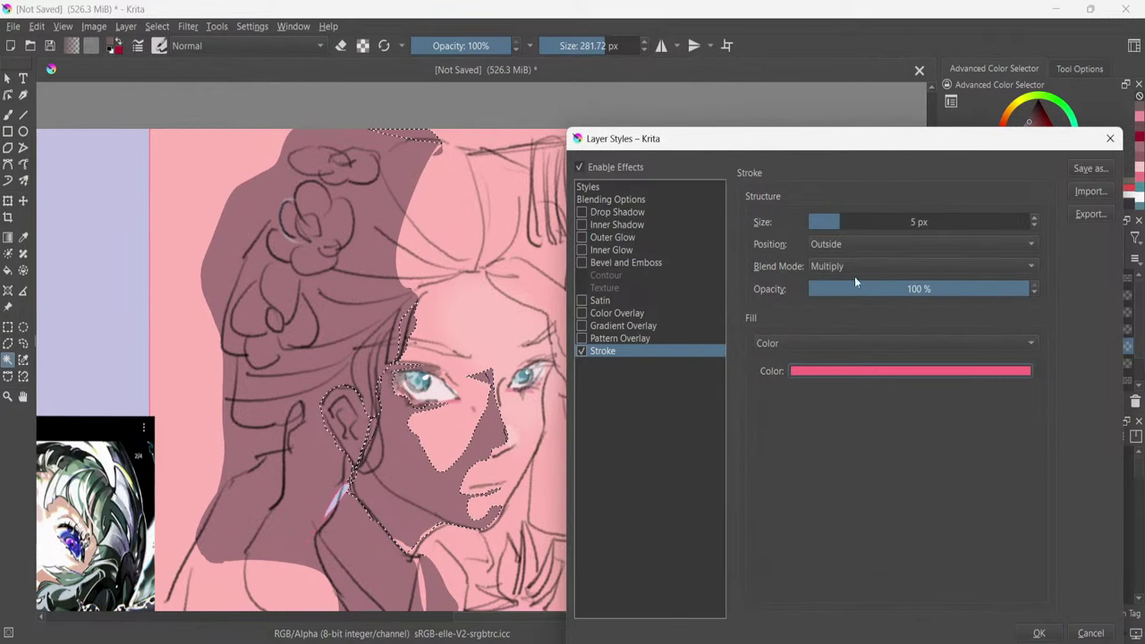
mouse_move(940, 145)
mouse_down()
mouse_move(1004, 156)
mouse_move(969, 114)
mouse_move(942, 139)
mouse_move(936, 129)
mouse_up()
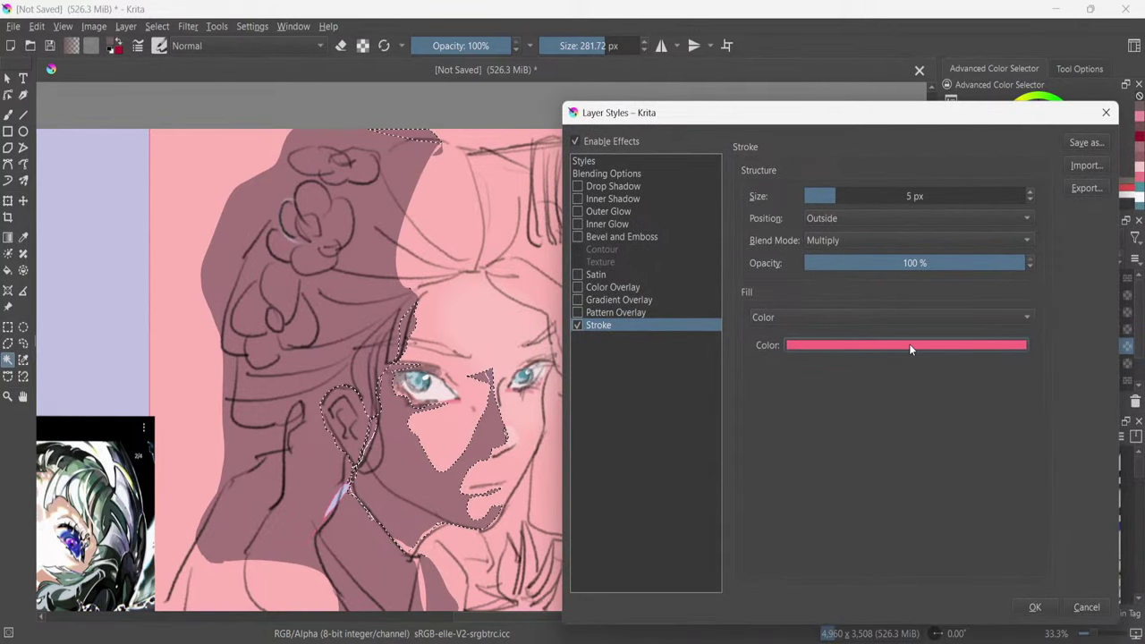
click(1038, 608)
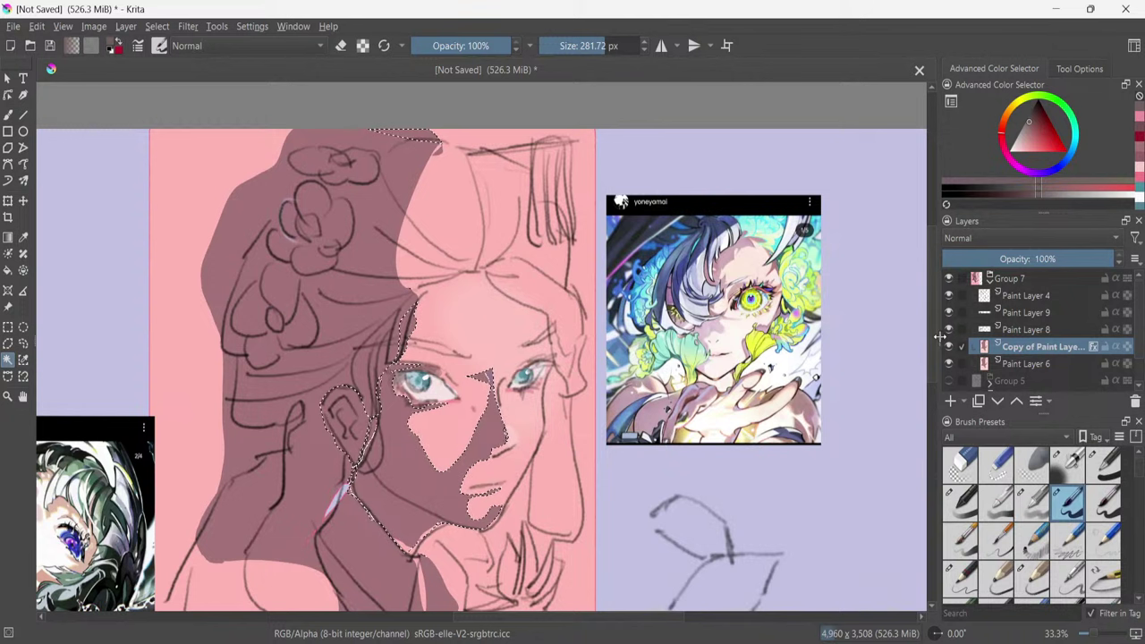
Reselect the light face area on the duplicated layer and try brush strokes over the forehead and cheek, undoing them.
mouse_move(699, 642)
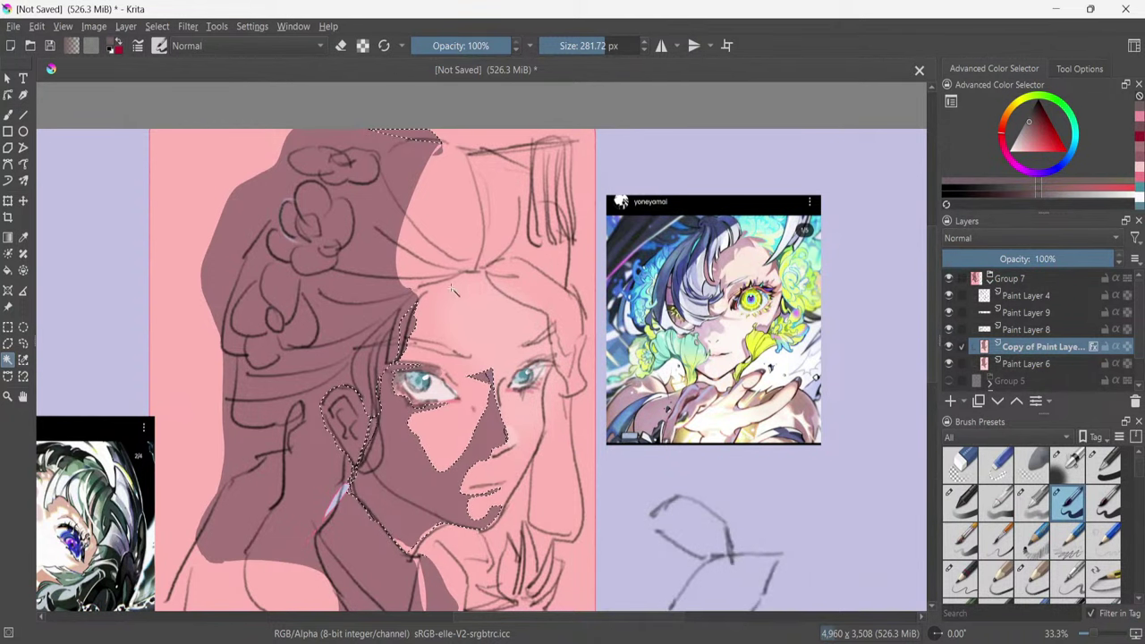
click(459, 353)
key(b)
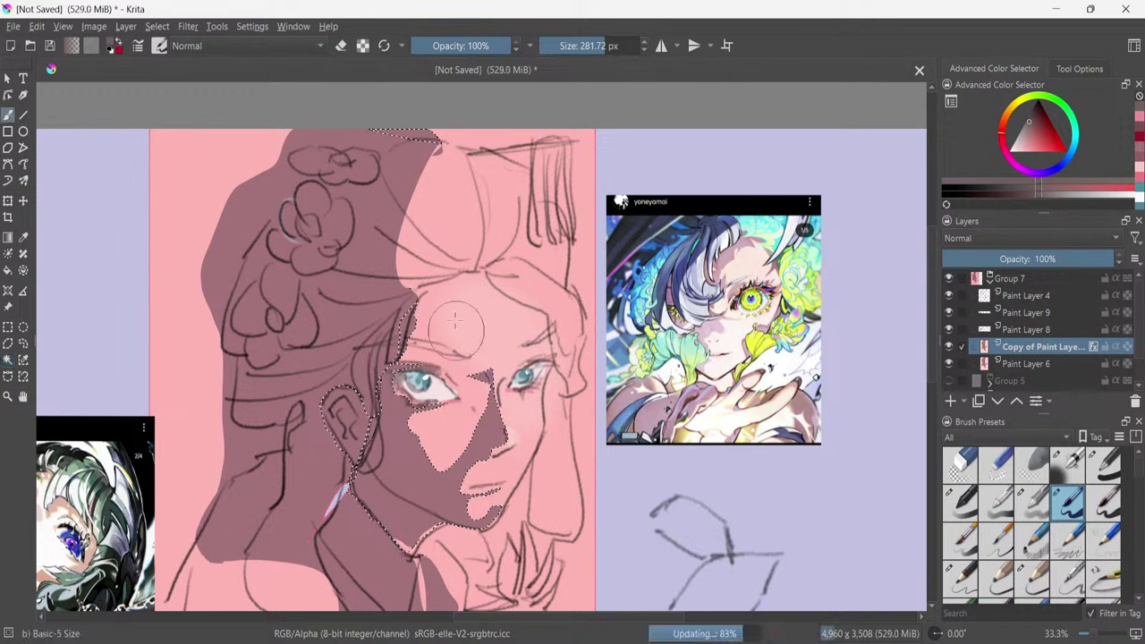
mouse_move(471, 289)
mouse_down()
mouse_move(439, 333)
mouse_move(452, 329)
mouse_up()
key(ctrl+z)
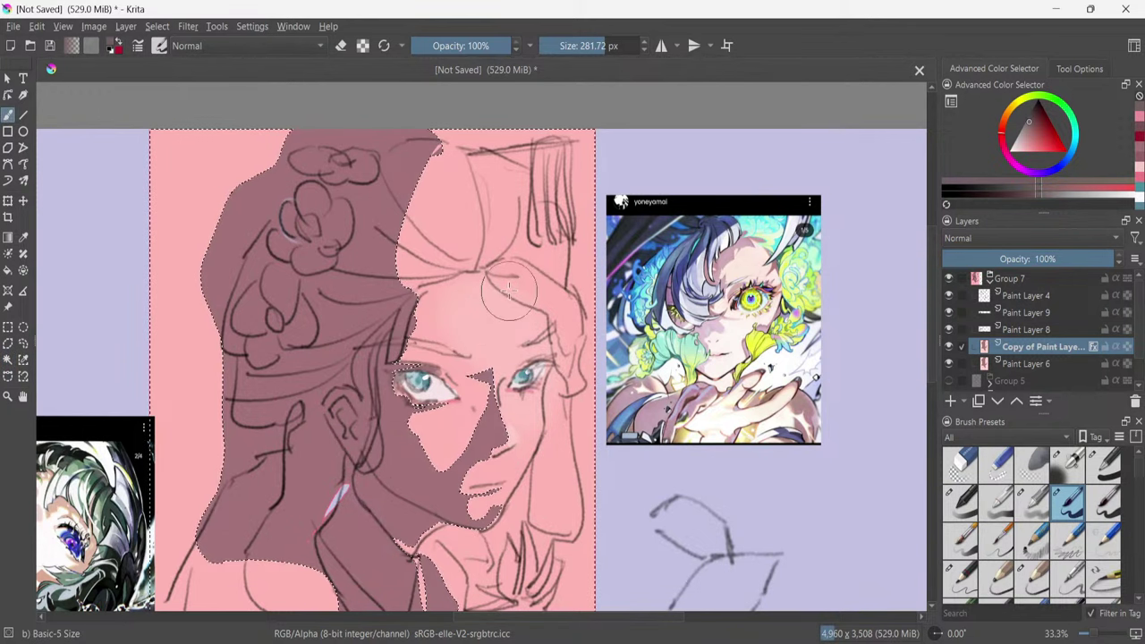
mouse_move(505, 292)
mouse_down()
mouse_move(429, 391)
mouse_move(465, 334)
mouse_move(421, 447)
mouse_up()
key(ctrl+z)
Clear the selection, try a freehand brush stroke on the forehead and undo it.
key(ctrl+shift+a)
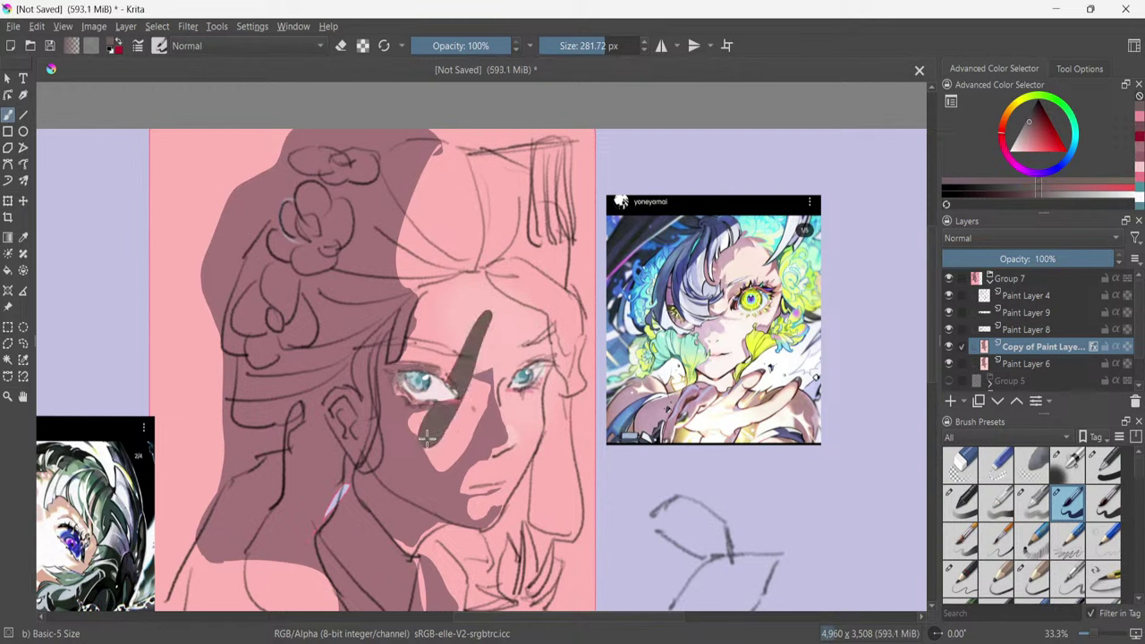
key(ctrl+z)
mouse_move(481, 322)
mouse_down()
mouse_move(467, 329)
mouse_move(482, 361)
mouse_move(476, 352)
mouse_up()
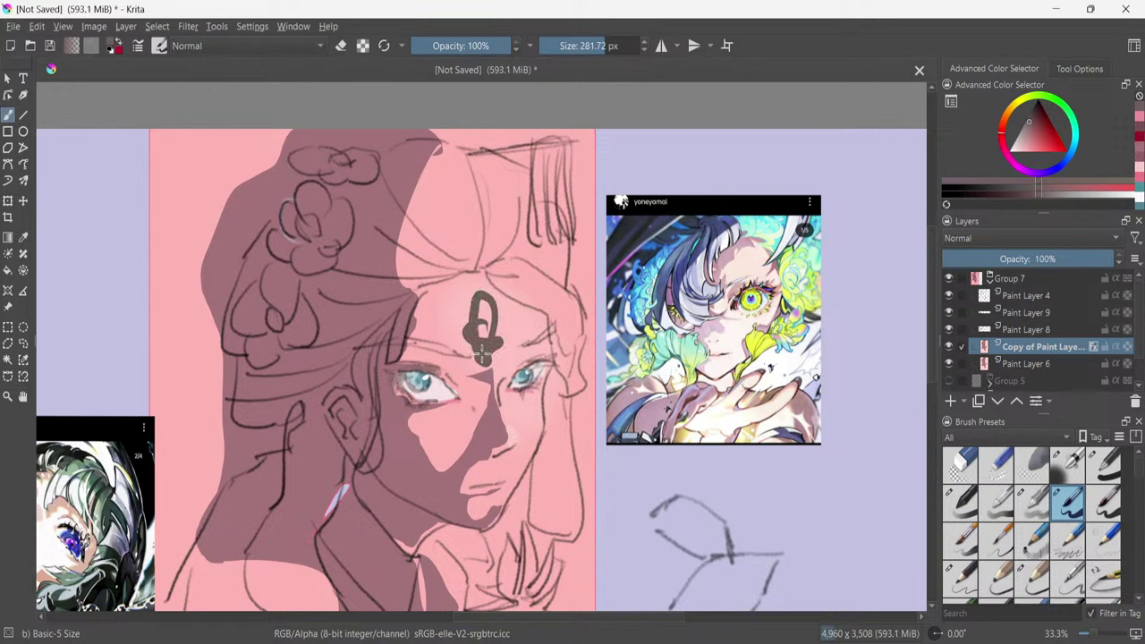
key(ctrl+z)
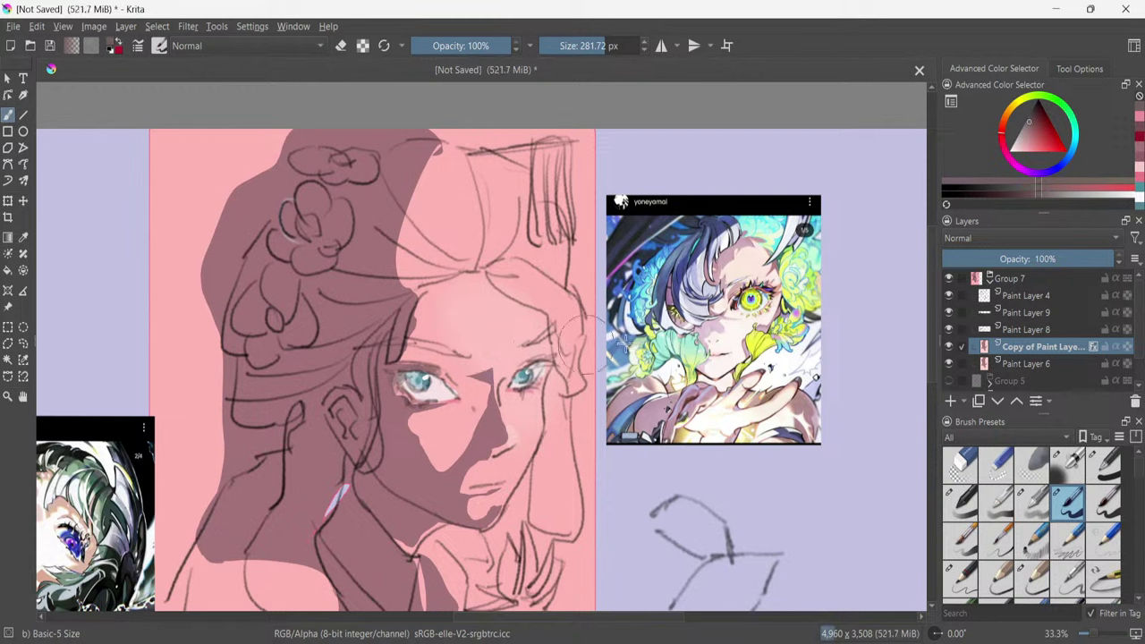
Compare the portrait with the duplicated Paint Layer 6 hidden and shown.
click(946, 346)
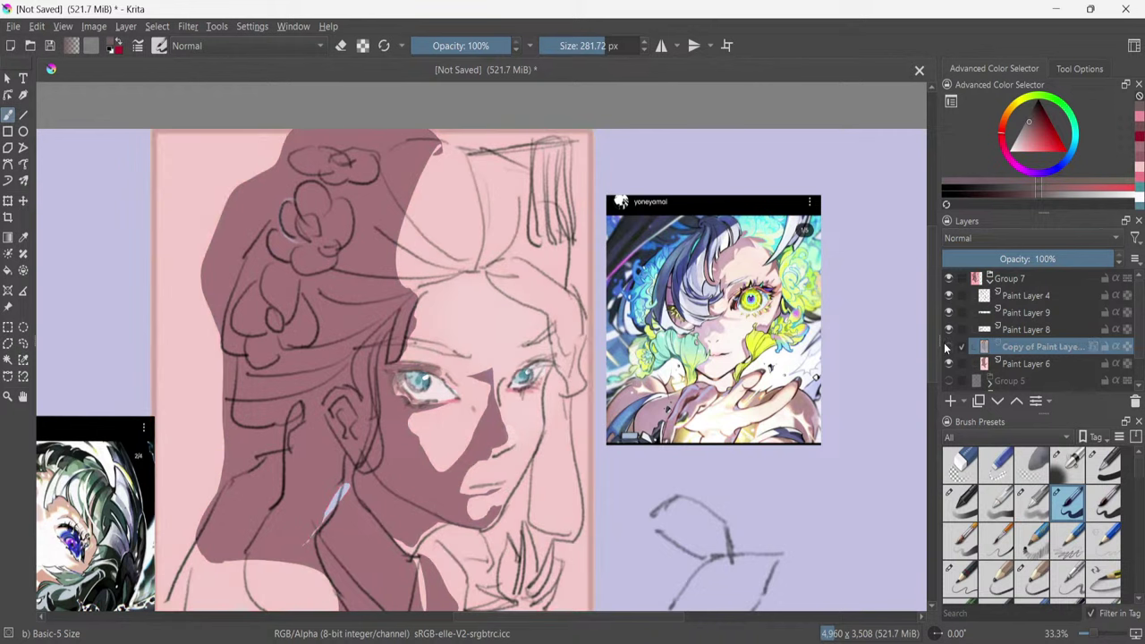
click(947, 345)
click(946, 346)
click(949, 348)
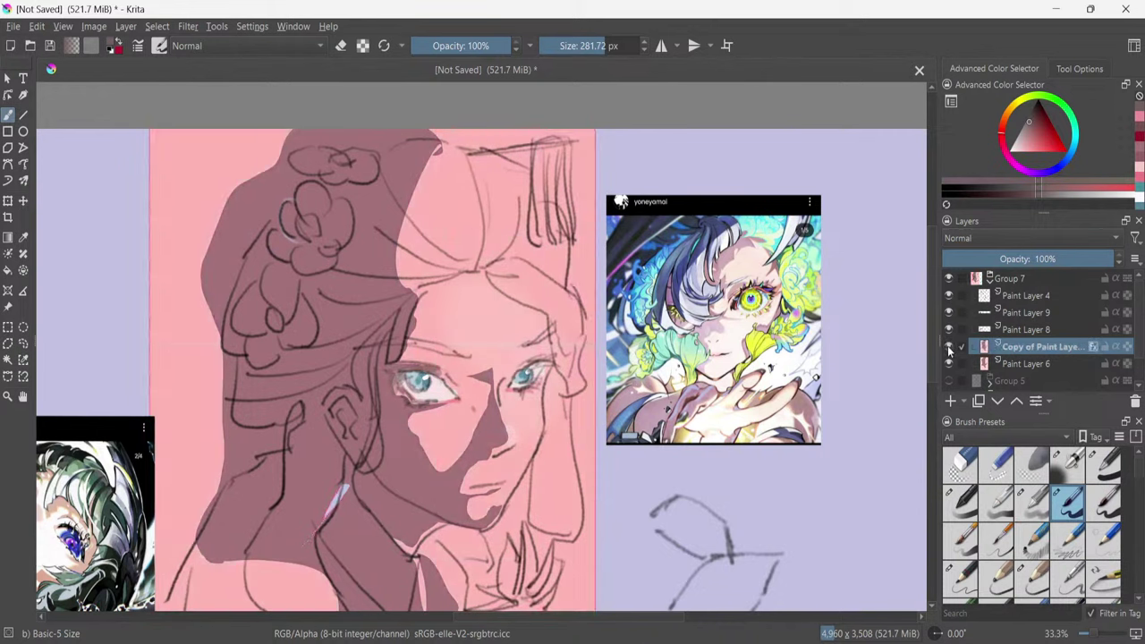
Reopen the duplicated layer's style settings, try Outer Glow and switch to Inner Glow instead.
click(1051, 405)
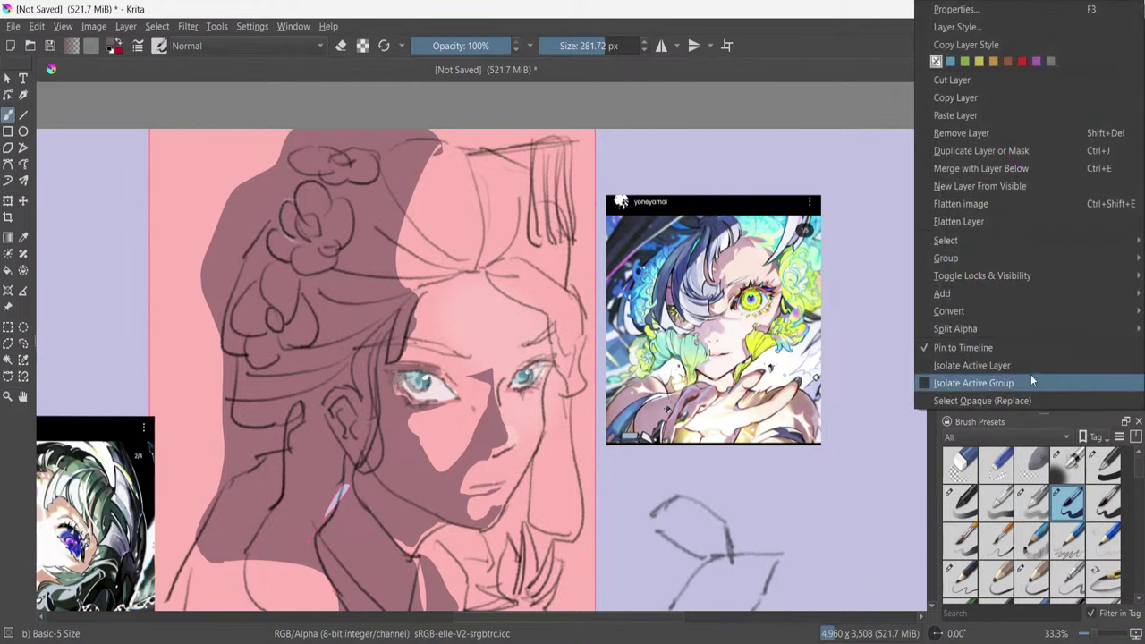
click(975, 28)
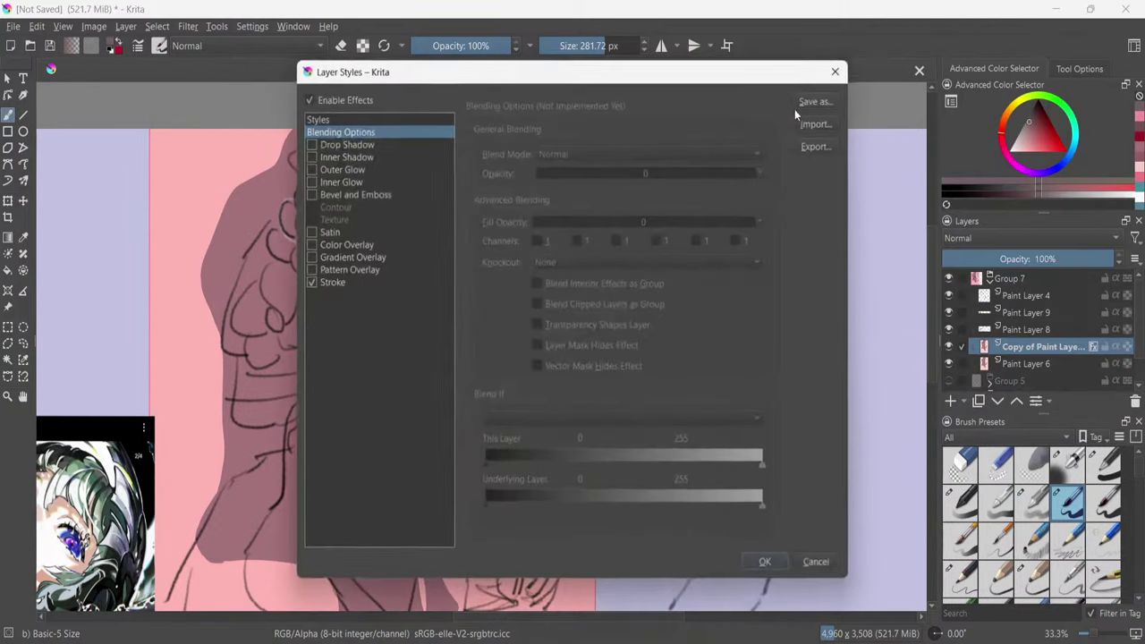
click(313, 171)
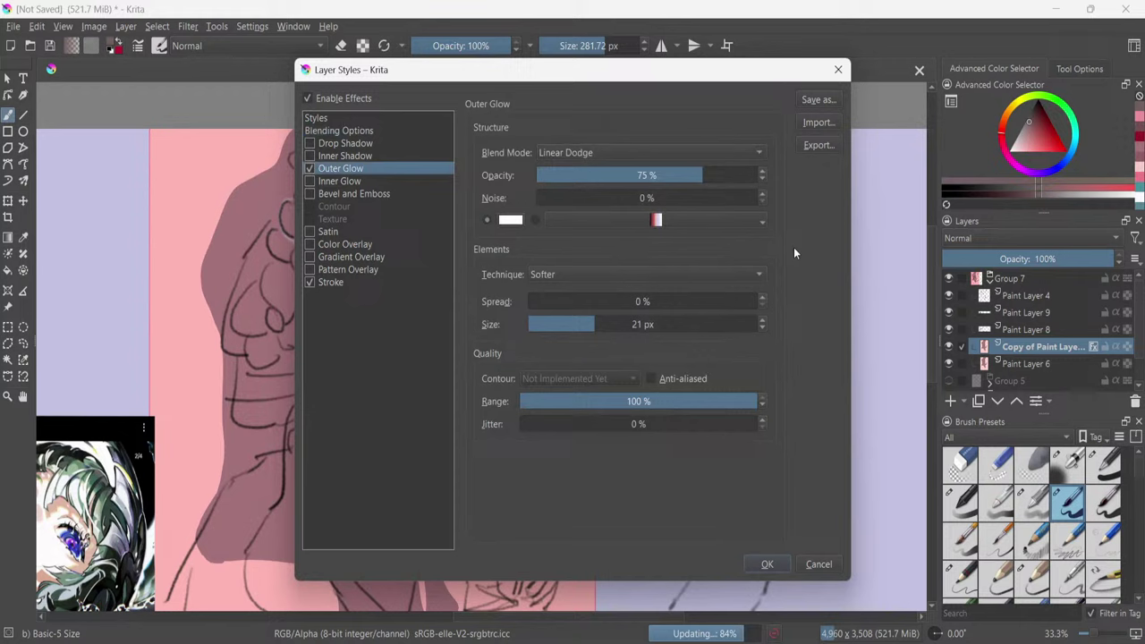
click(311, 169)
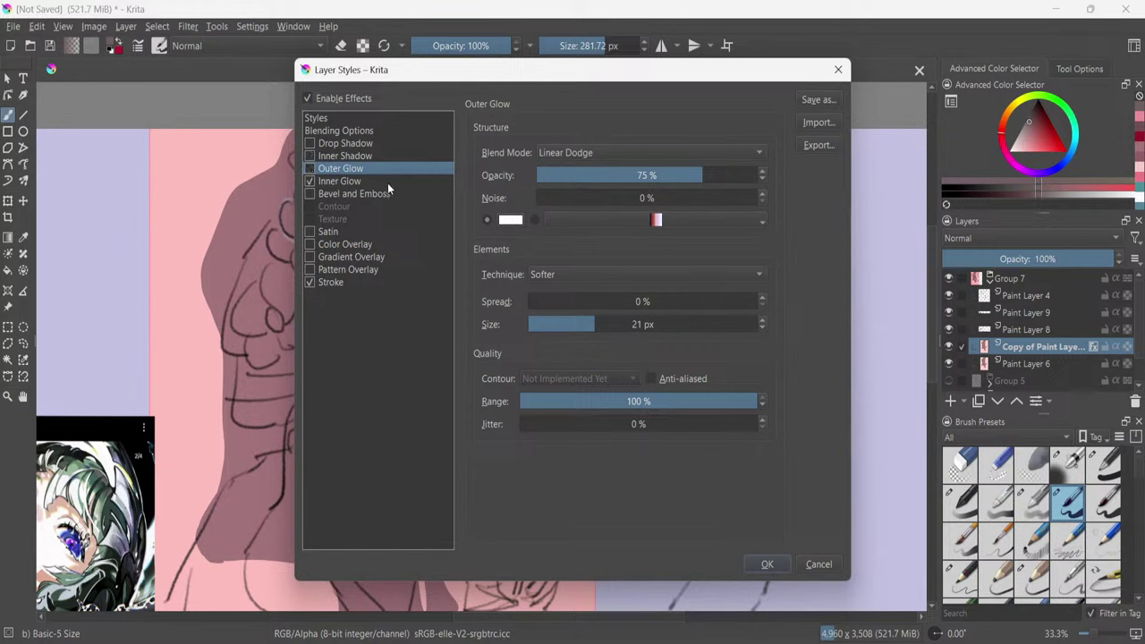
click(356, 184)
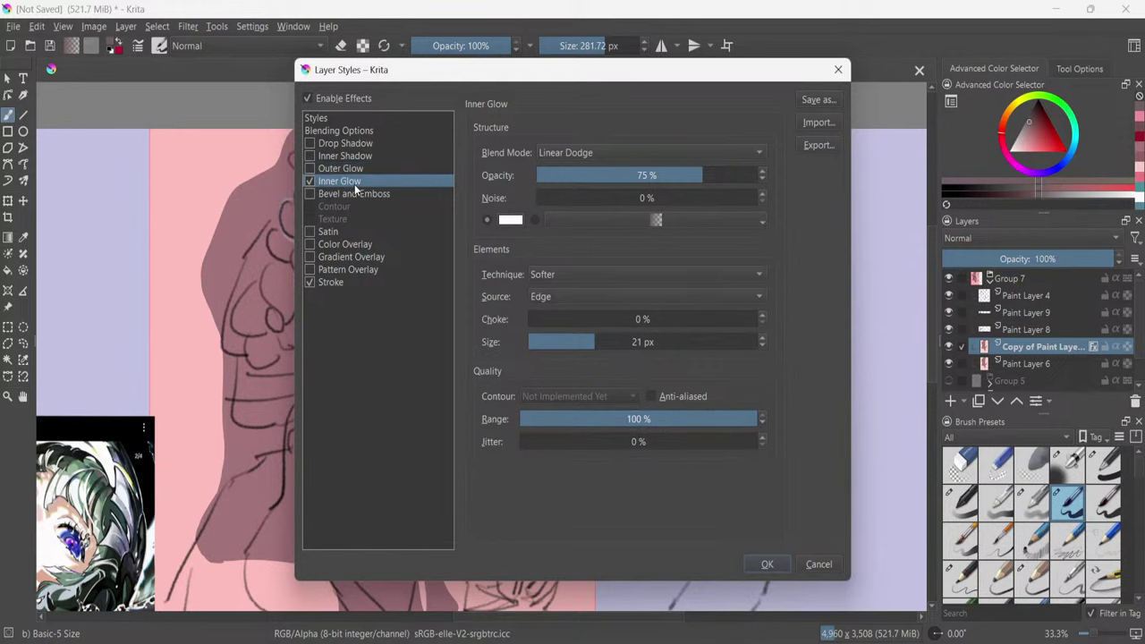
Set the Inner Glow gradient to Amethyst 2, move the dialog clear of the face and close it.
click(663, 220)
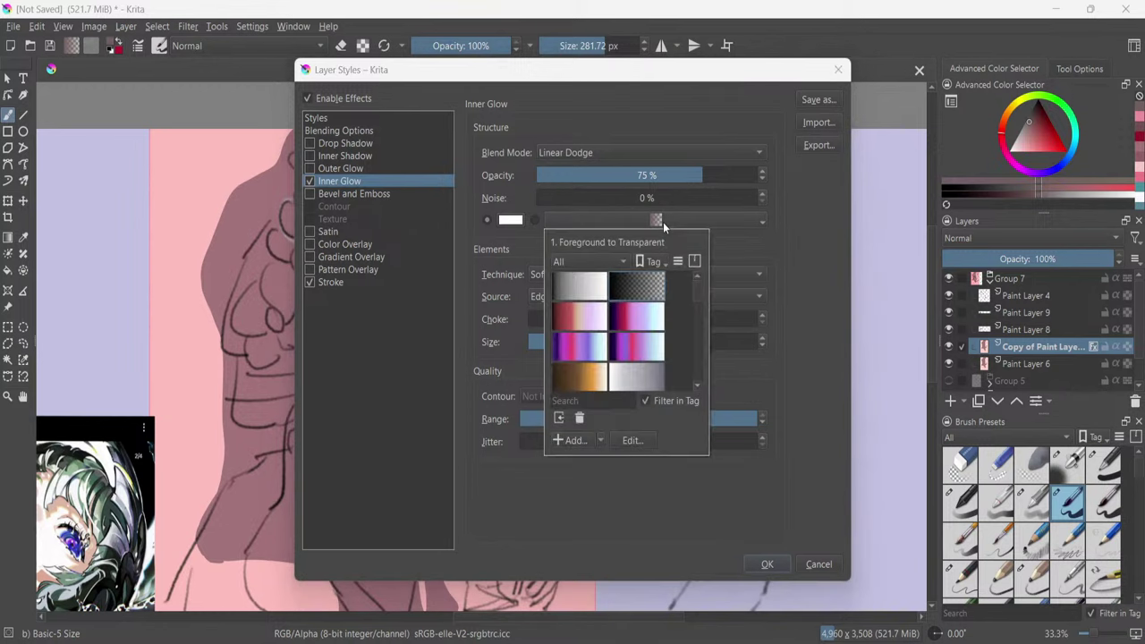
click(584, 325)
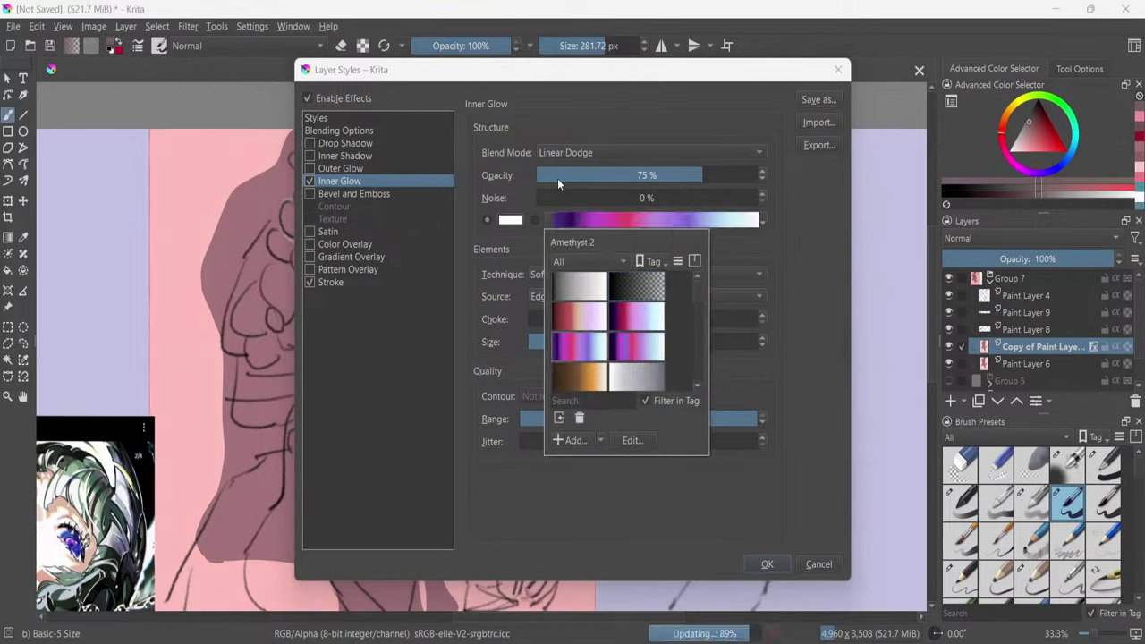
click(554, 84)
drag(555, 83, 842, 82)
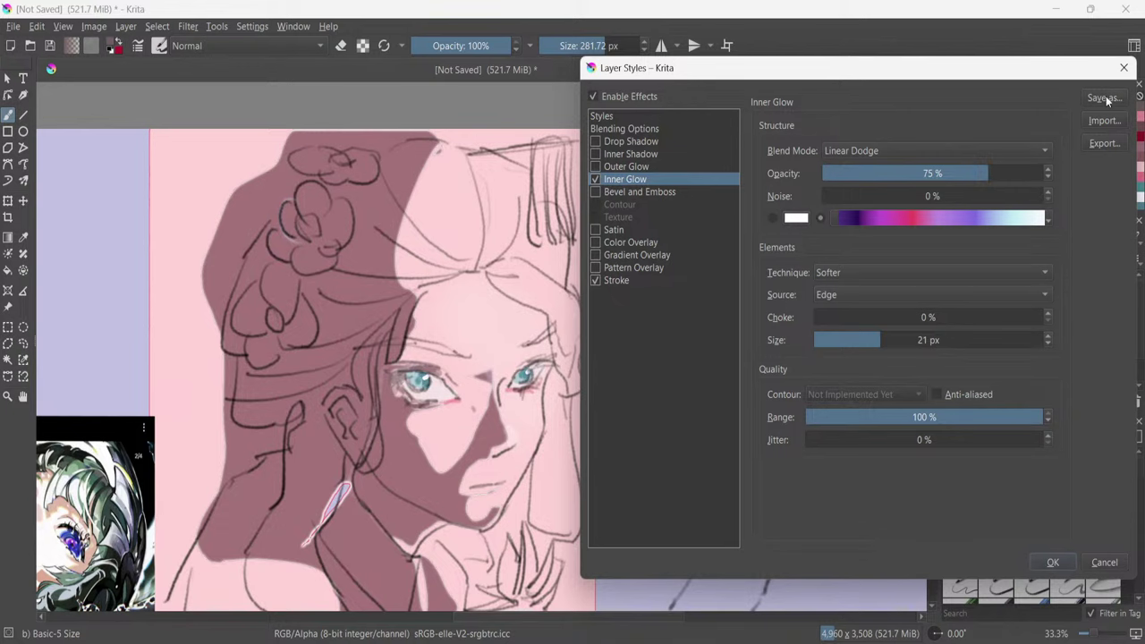
click(1124, 67)
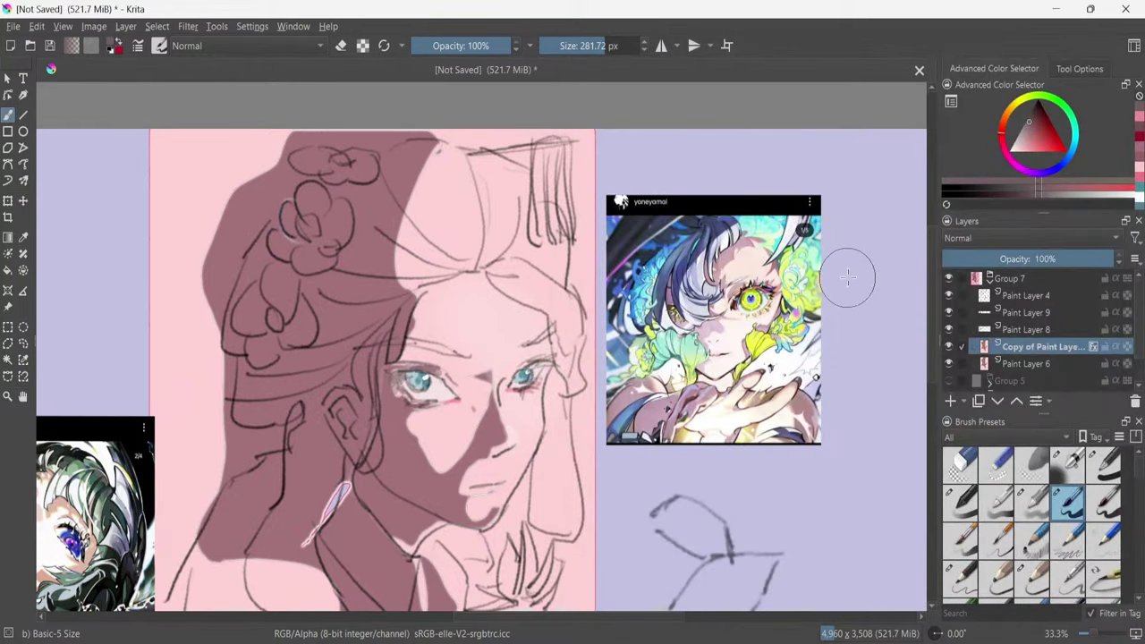
Compare the portrait without the styled layer and delete the duplicate of Paint Layer 6.
click(950, 348)
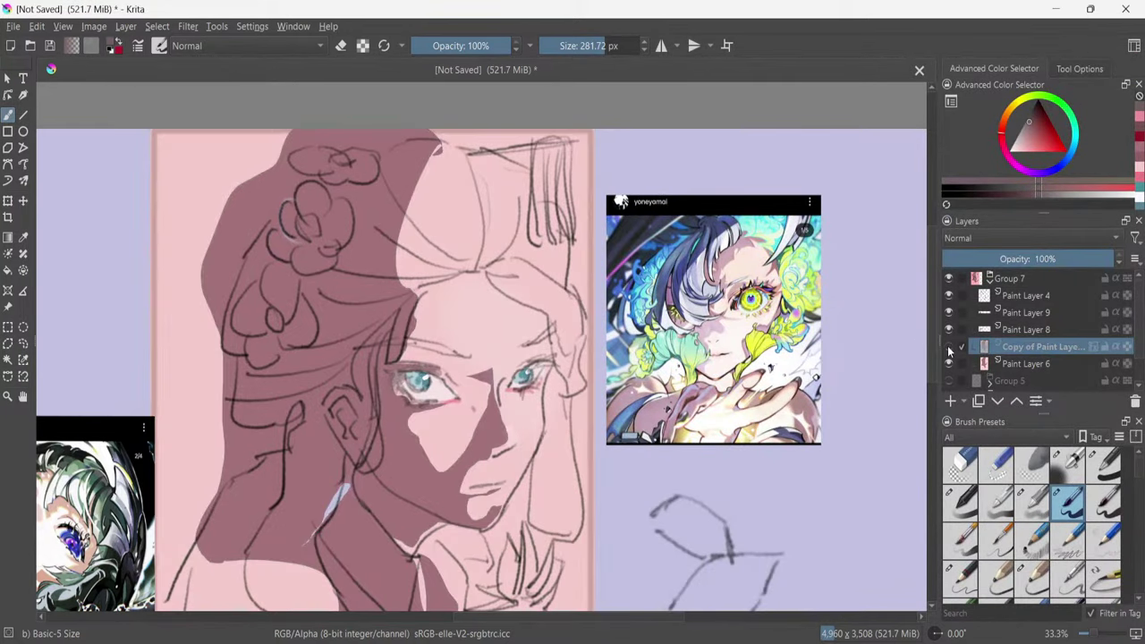
click(949, 348)
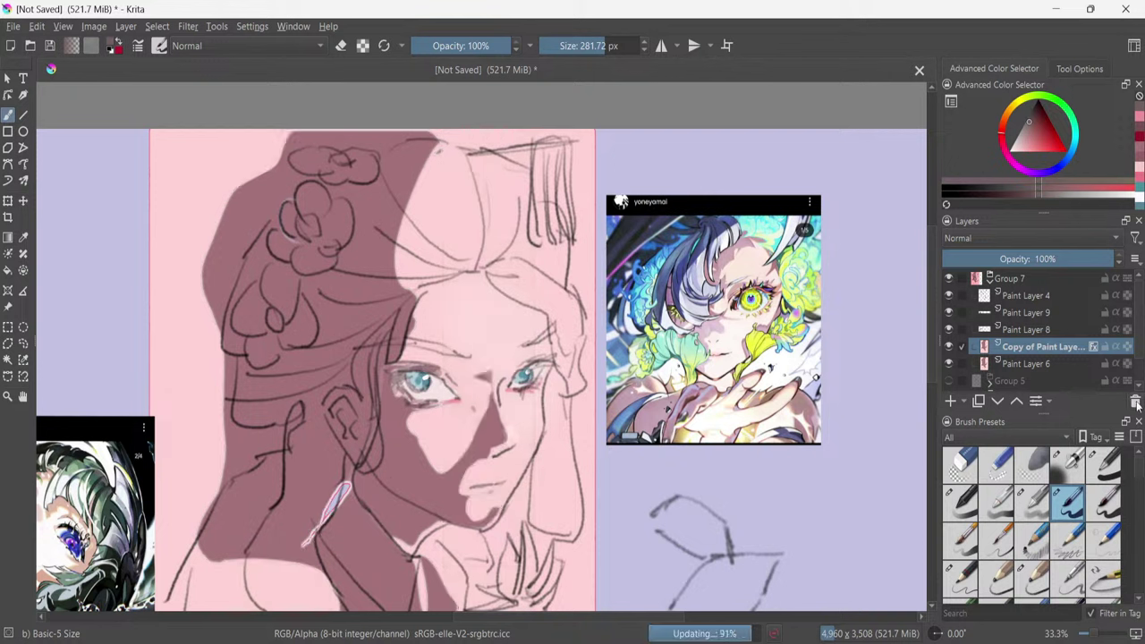
click(1135, 403)
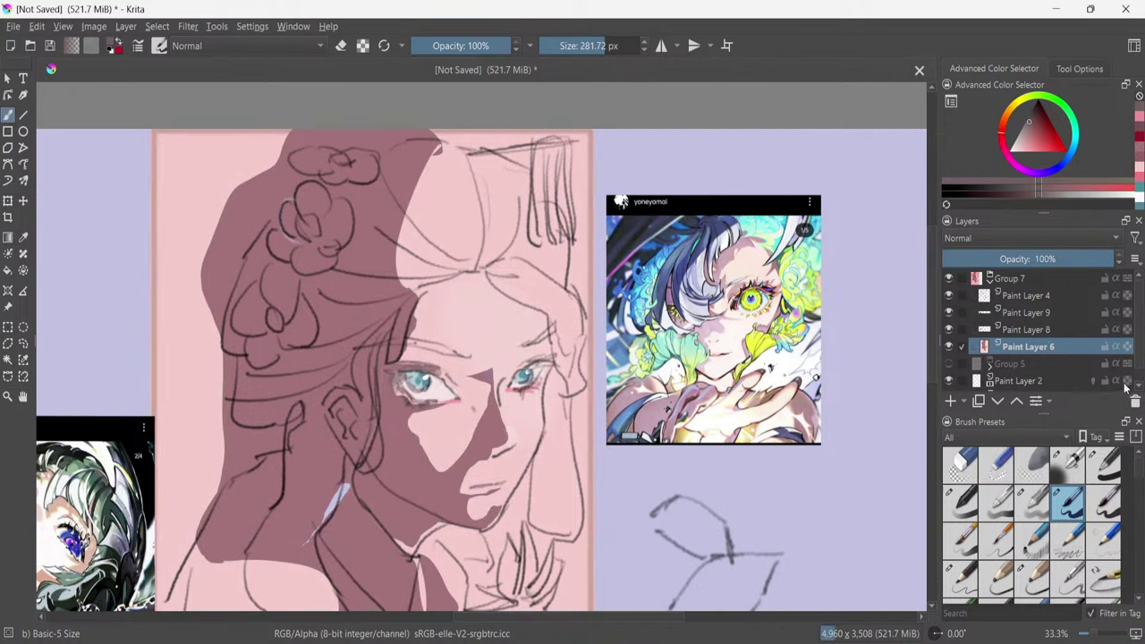
Collapse Group 7 and add a new paint layer above it.
click(991, 280)
click(1004, 280)
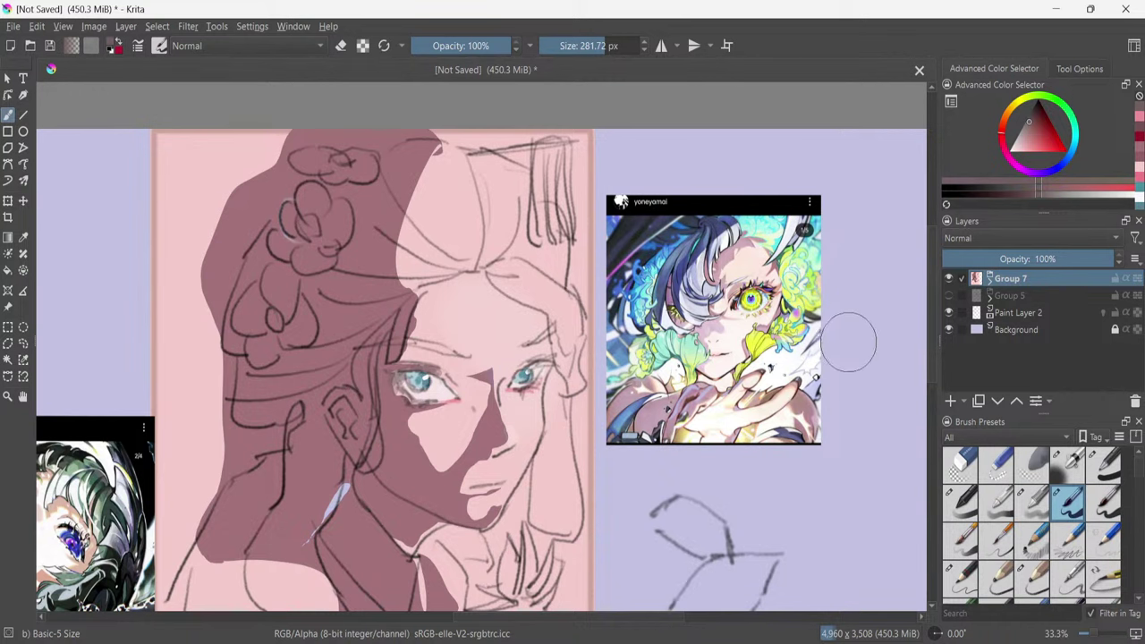
key(Insert)
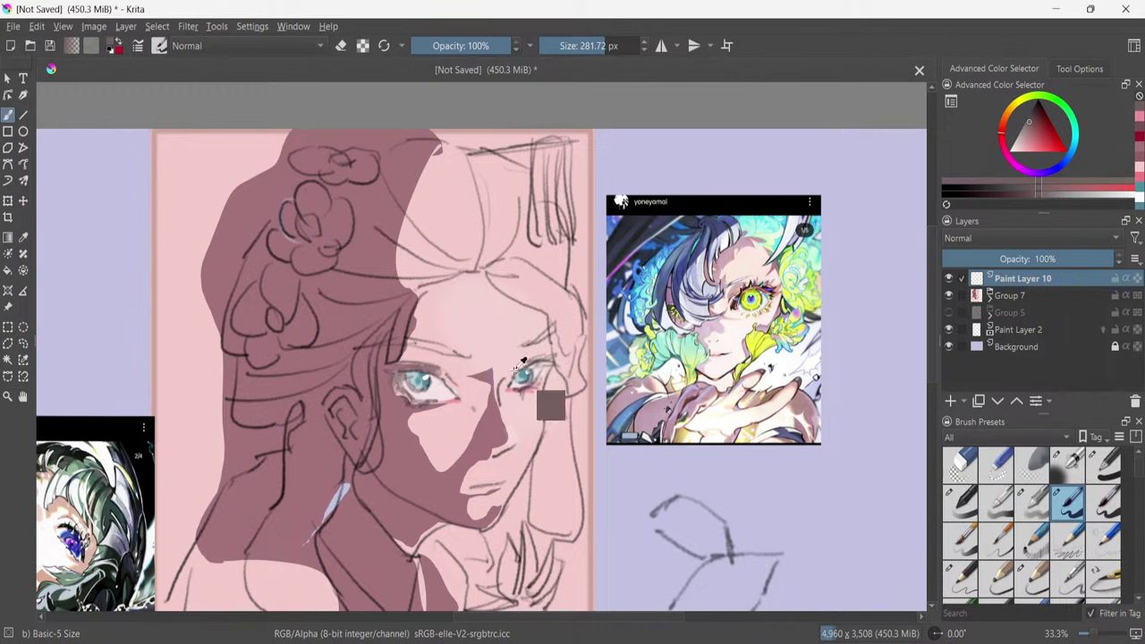
Sample the iris's teal, shift the colour to dark blue, try a stroke on the hair and undo it.
ctrl+click(533, 373)
click(1047, 125)
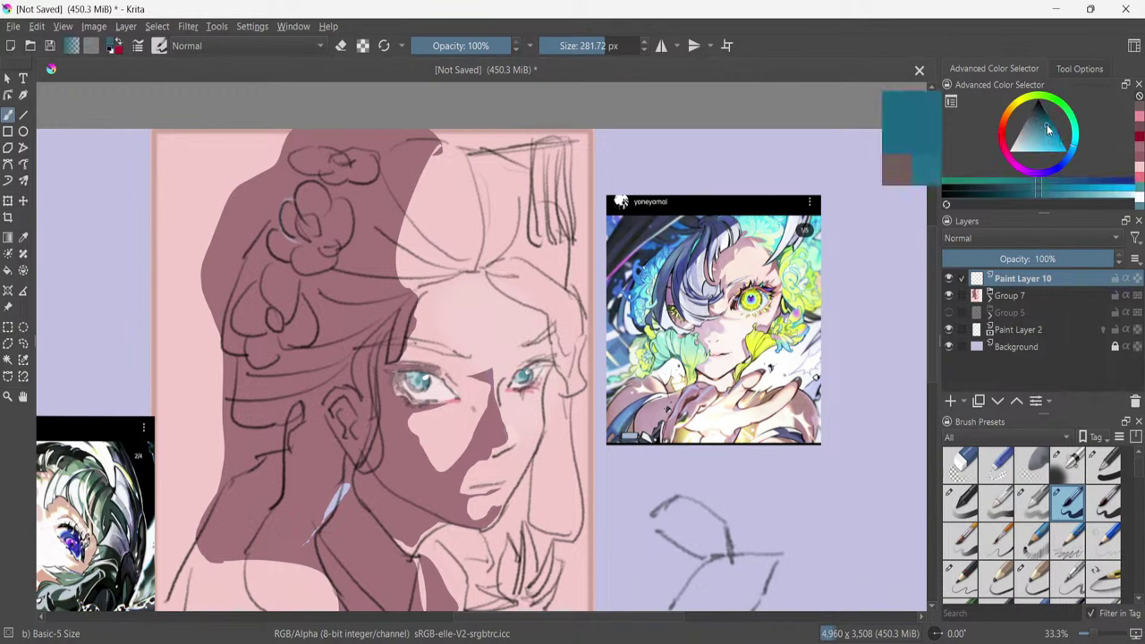
click(1069, 180)
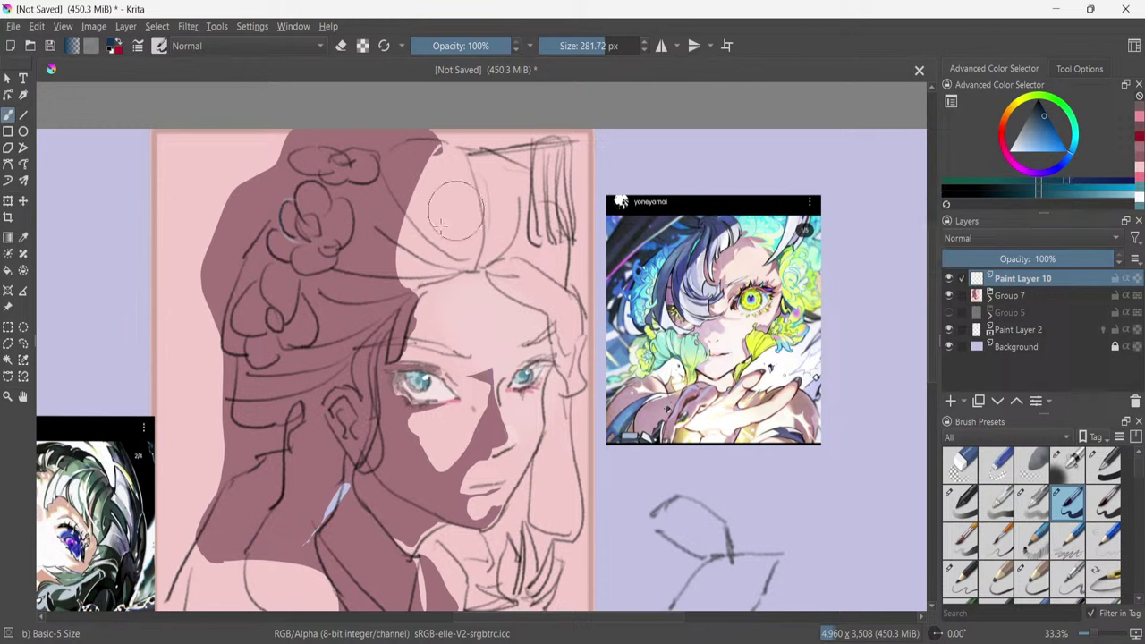
mouse_move(454, 206)
mouse_down()
mouse_move(449, 229)
mouse_move(421, 246)
mouse_up()
key(ctrl+z)
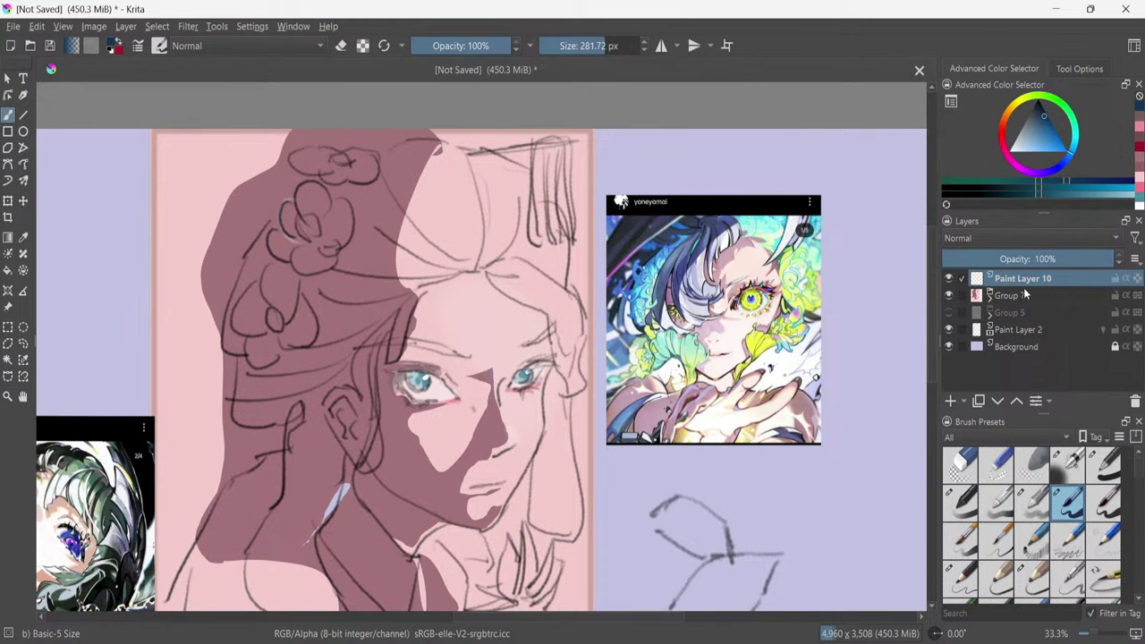
Move Paint Layer 10 below Group 7, try a dark blue stroke across the upper hair and undo it.
drag(1025, 283, 1029, 304)
mouse_move(497, 207)
mouse_down()
mouse_move(384, 235)
mouse_move(530, 202)
mouse_move(493, 199)
mouse_move(516, 188)
mouse_move(496, 184)
mouse_move(571, 204)
mouse_move(442, 209)
mouse_move(540, 203)
mouse_move(438, 199)
mouse_move(503, 183)
mouse_move(380, 206)
mouse_move(357, 175)
mouse_up()
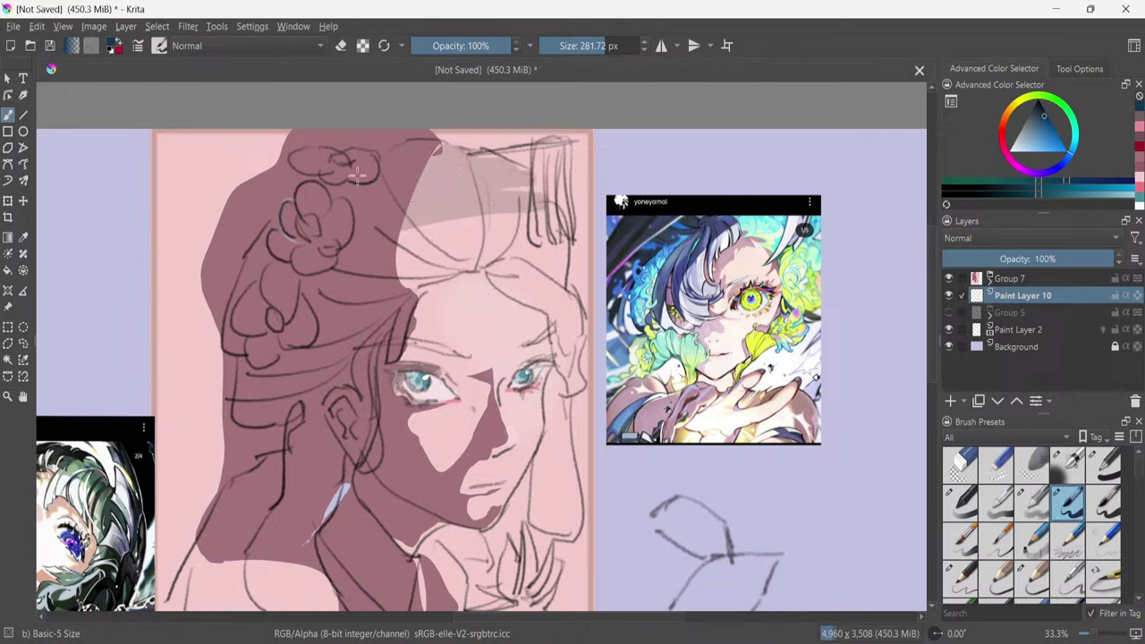
key(ctrl+z)
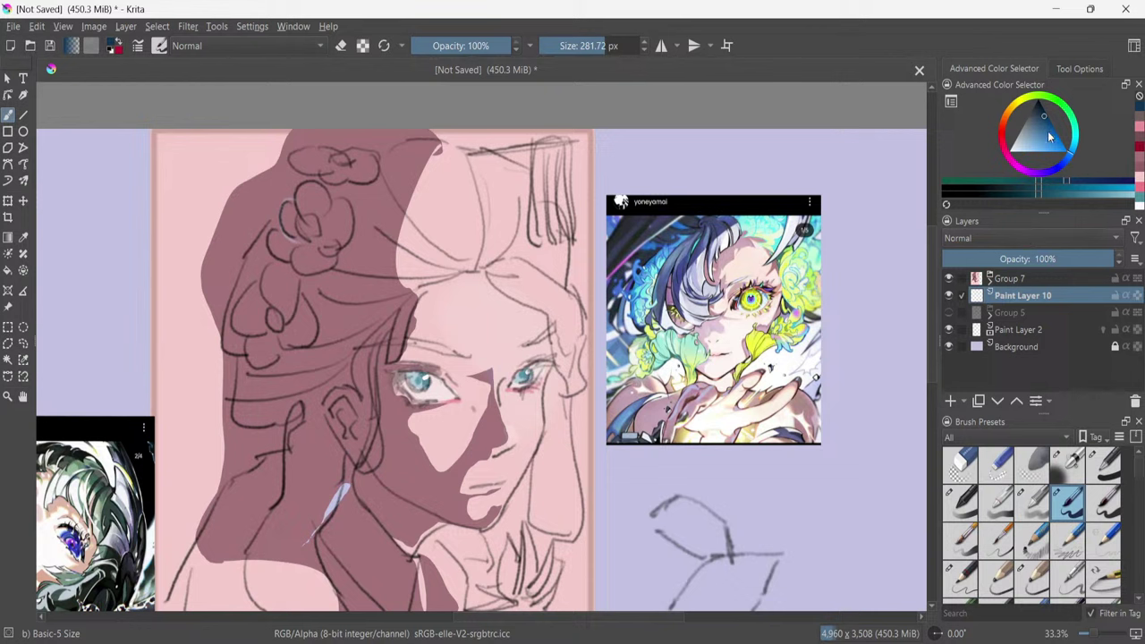
Try a black stroke across the upper hair on Paint Layer 10 and undo it.
drag(1049, 134, 1038, 102)
mouse_move(396, 220)
mouse_down()
mouse_move(359, 210)
mouse_move(458, 160)
mouse_move(466, 177)
mouse_move(496, 171)
mouse_move(462, 188)
mouse_move(453, 150)
mouse_move(510, 171)
mouse_up()
key(ctrl+z)
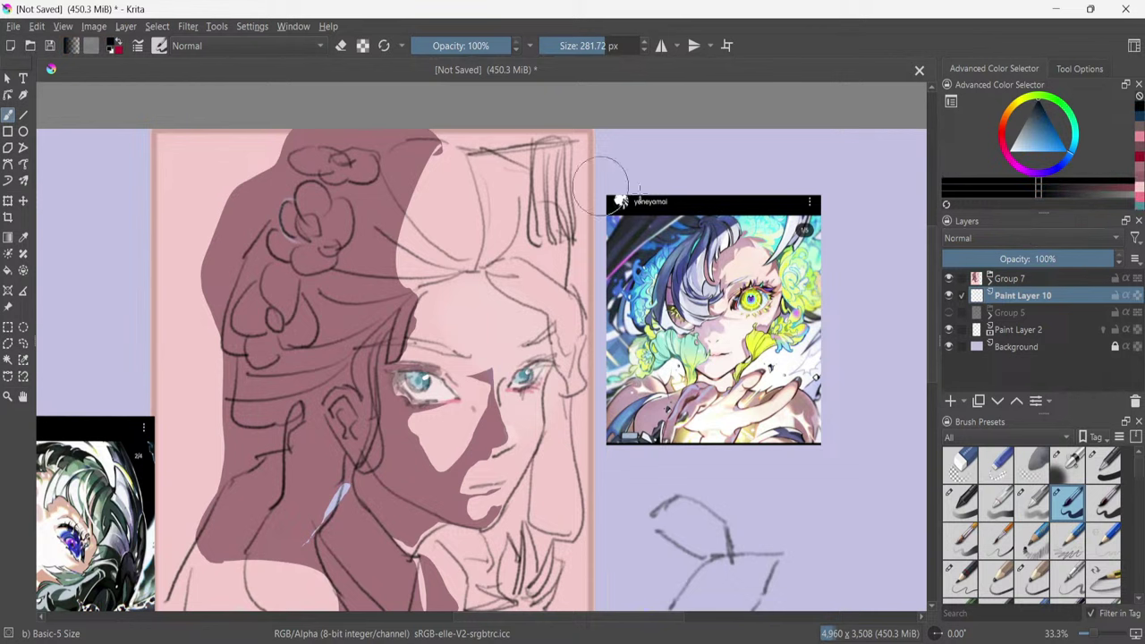
Expand Group 7 and check what Paint Layer 9 and Paint Layer 4 contain by switching their visibility.
click(989, 279)
click(1010, 313)
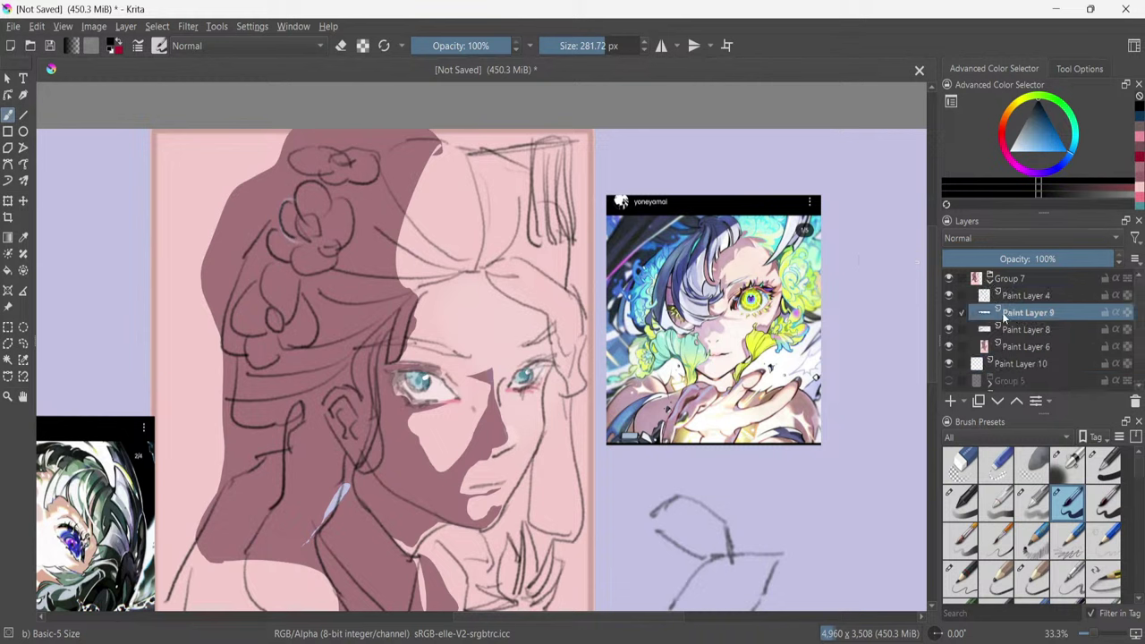
double_click(949, 312)
click(949, 311)
click(950, 309)
click(959, 295)
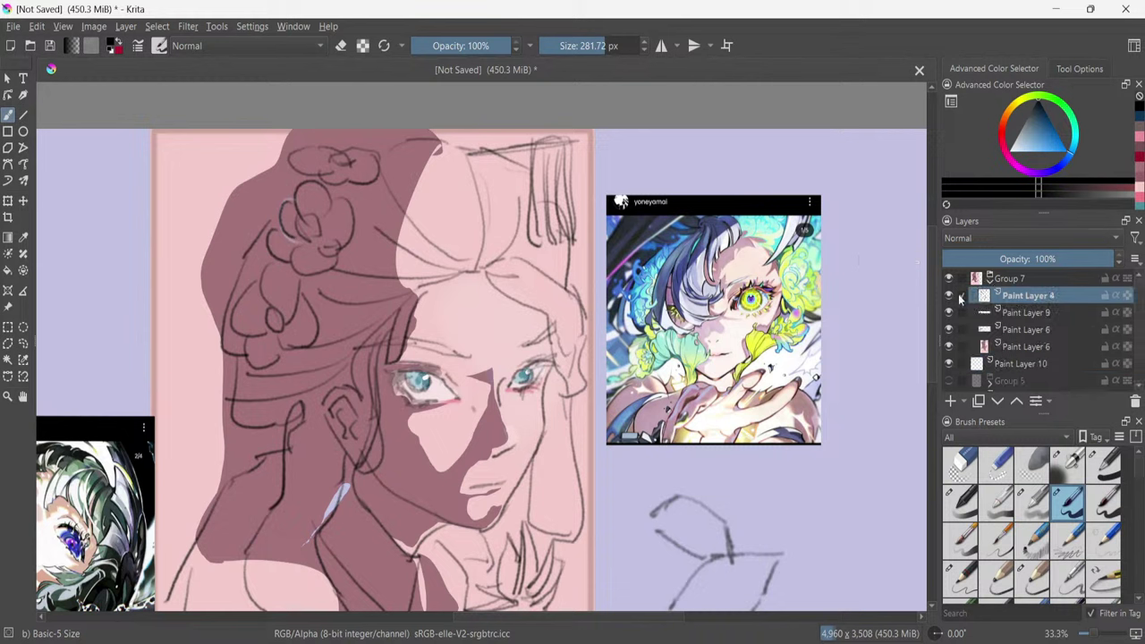
click(950, 296)
click(950, 296)
click(950, 295)
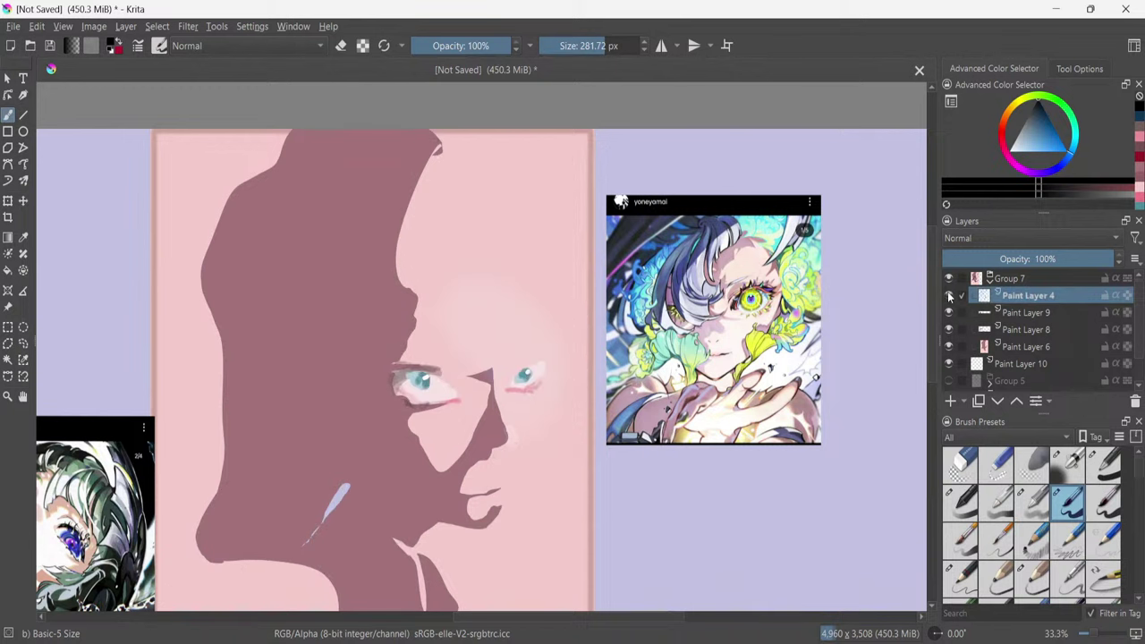
click(950, 295)
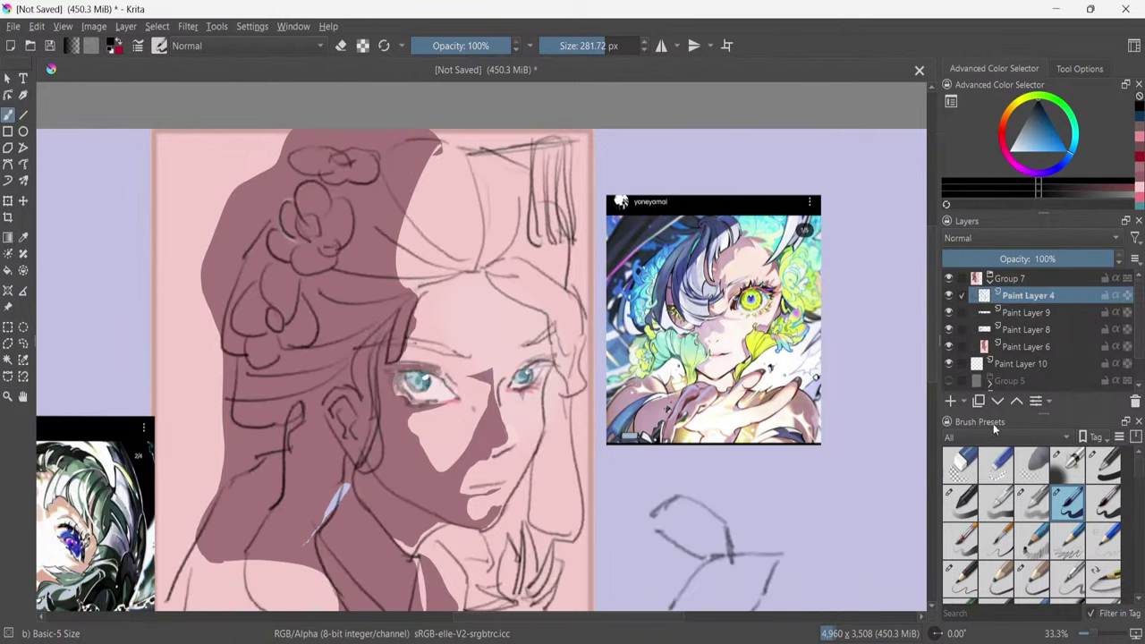
Try a black stroke on the hair in Paint Layer 4, undo it and recheck the layer's content.
mouse_move(378, 243)
mouse_down()
mouse_move(511, 219)
mouse_move(524, 228)
mouse_move(376, 233)
mouse_up()
key(ctrl+z)
click(948, 299)
click(948, 300)
Select Paint Layer 6 in Group 7, try a black stroke over the light hair area and undo it.
click(1015, 314)
click(1005, 329)
click(1011, 346)
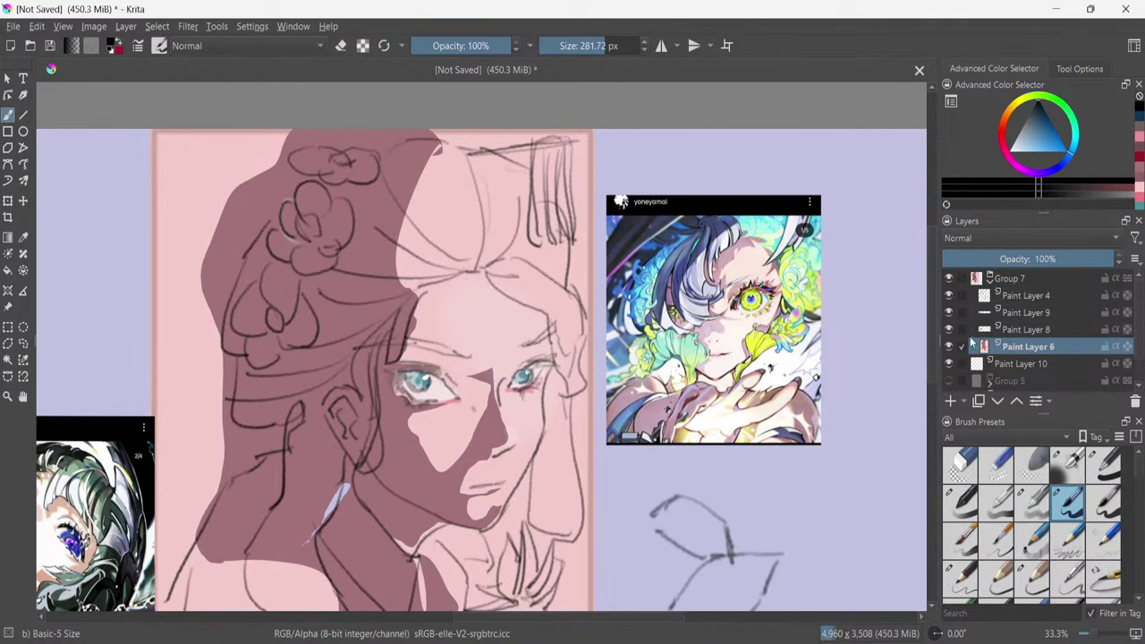
drag(517, 224, 470, 220)
key(ctrl+z)
Try and undo a bright blue stroke on Paint Layer 6, and set the brush colour to a darker greyish blue.
click(1046, 136)
mouse_move(452, 235)
mouse_down()
mouse_move(459, 224)
mouse_move(445, 227)
mouse_up()
key(ctrl+z)
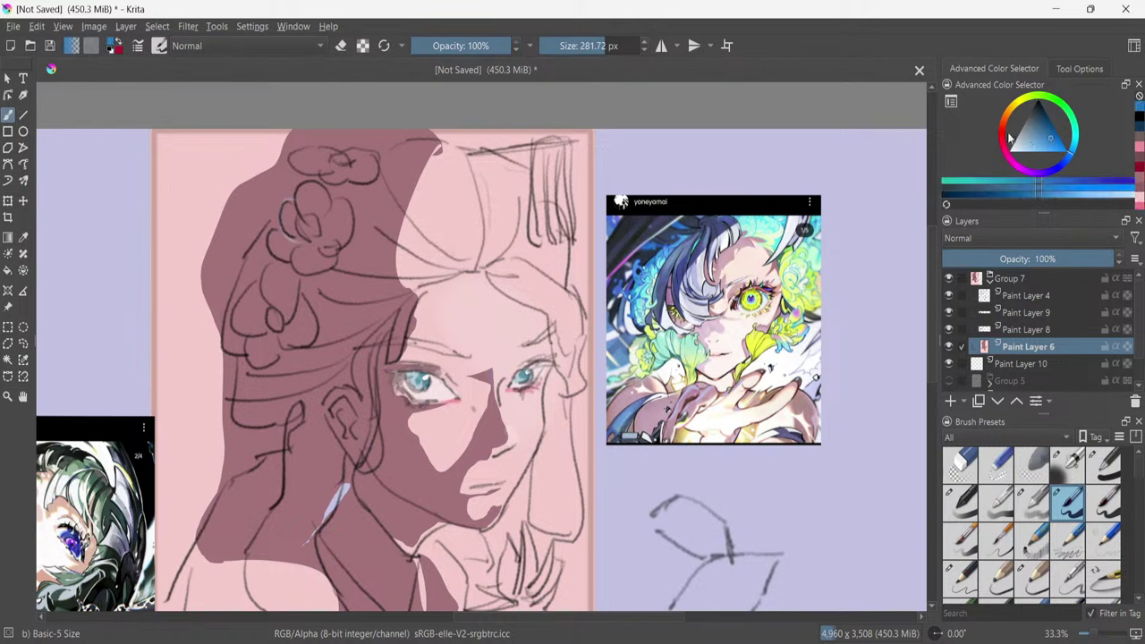
mouse_move(1045, 134)
mouse_down()
mouse_move(1047, 121)
mouse_move(1033, 124)
mouse_up()
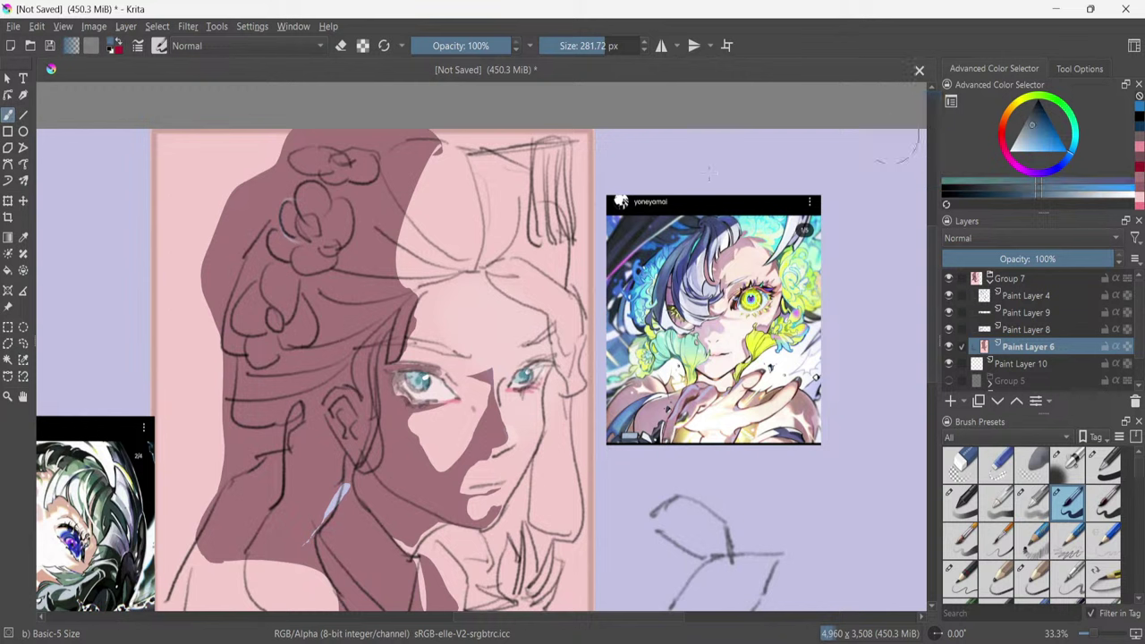
Darken the brush colour to charcoal and fill the crown, flowers and face-framing side lock of the hair on Paint Layer 6.
drag(498, 207, 422, 230)
key(ctrl+z)
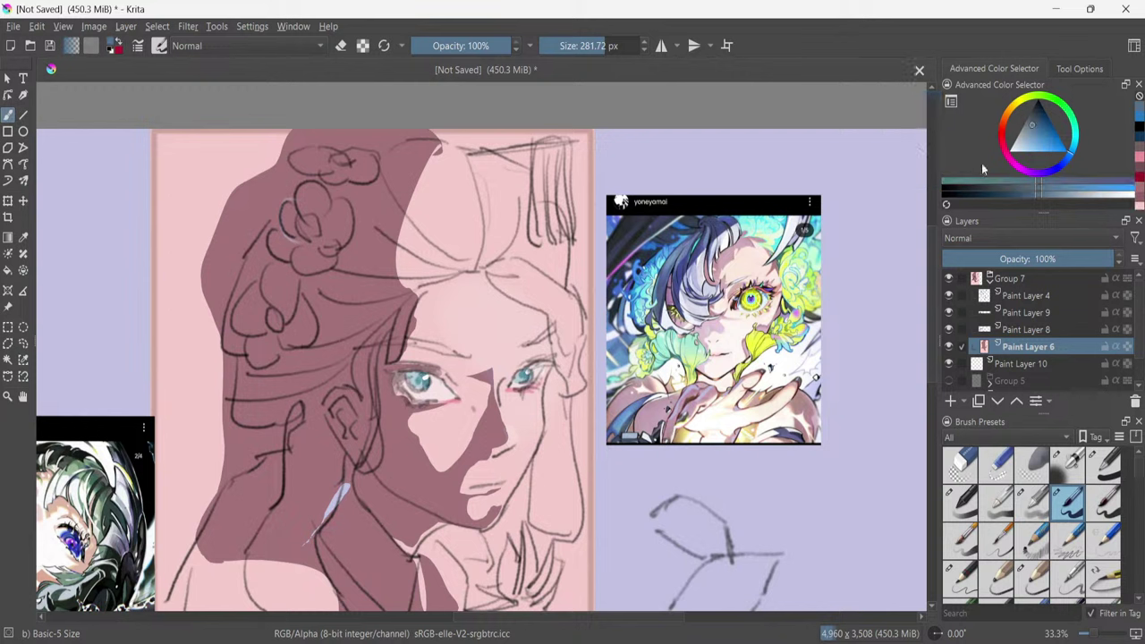
mouse_move(1008, 184)
mouse_down()
mouse_move(1024, 187)
mouse_move(988, 187)
mouse_up()
mouse_move(481, 208)
mouse_down()
mouse_move(406, 236)
mouse_move(430, 219)
mouse_move(474, 247)
mouse_move(418, 278)
mouse_move(479, 254)
mouse_move(420, 284)
mouse_move(392, 273)
mouse_move(419, 274)
mouse_move(398, 338)
mouse_up()
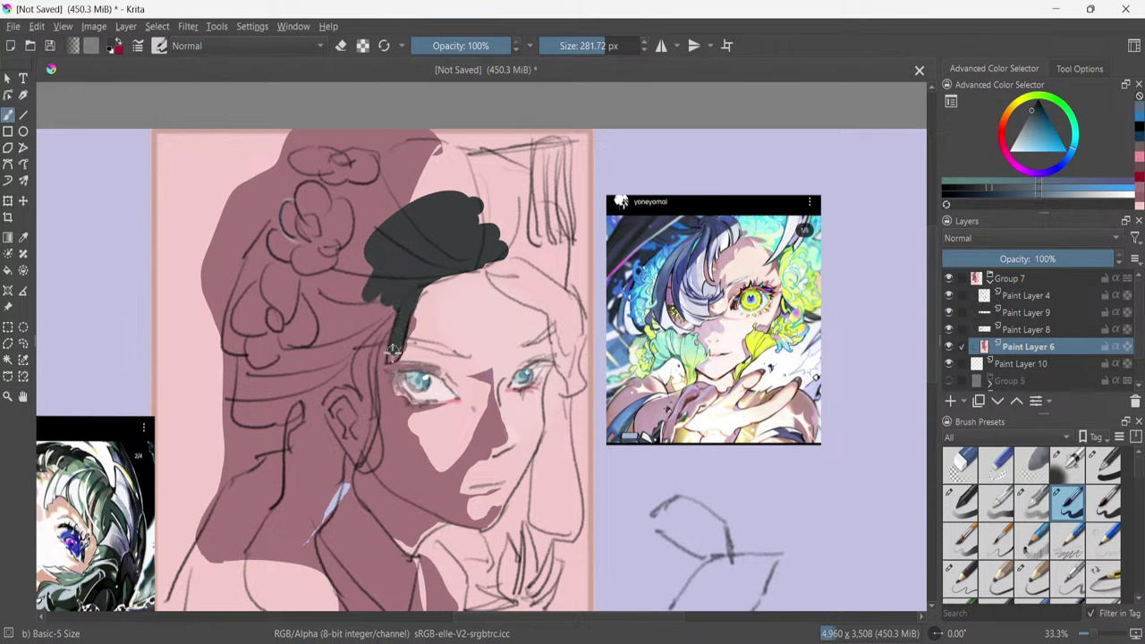
mouse_move(399, 296)
mouse_down()
mouse_move(369, 330)
mouse_move(386, 258)
mouse_move(324, 338)
mouse_move(322, 299)
mouse_move(316, 318)
mouse_up()
shift+drag(340, 286, 376, 287)
mouse_move(386, 216)
mouse_down()
mouse_move(285, 303)
mouse_move(347, 238)
mouse_move(302, 324)
mouse_move(342, 336)
mouse_move(254, 408)
mouse_move(248, 383)
mouse_move(242, 412)
mouse_move(276, 411)
mouse_move(295, 385)
mouse_move(301, 428)
mouse_move(294, 437)
mouse_move(299, 351)
mouse_move(279, 347)
mouse_move(254, 370)
mouse_move(255, 352)
mouse_move(248, 371)
mouse_move(274, 289)
mouse_move(256, 318)
mouse_move(274, 242)
mouse_move(234, 332)
mouse_move(232, 322)
mouse_move(234, 342)
mouse_move(249, 338)
mouse_move(323, 232)
mouse_move(296, 251)
mouse_move(274, 230)
mouse_move(356, 206)
mouse_move(284, 250)
mouse_move(291, 208)
mouse_move(309, 191)
mouse_move(325, 206)
mouse_move(307, 195)
mouse_move(367, 193)
mouse_move(340, 215)
mouse_move(280, 230)
mouse_move(309, 193)
mouse_move(362, 179)
mouse_move(354, 161)
mouse_move(333, 179)
mouse_move(330, 158)
mouse_move(407, 194)
mouse_move(393, 185)
mouse_move(394, 158)
mouse_move(463, 157)
mouse_move(416, 198)
mouse_move(455, 185)
mouse_move(459, 165)
mouse_move(492, 157)
mouse_move(512, 170)
mouse_move(465, 212)
mouse_move(485, 200)
mouse_move(506, 216)
mouse_move(506, 286)
mouse_move(522, 300)
mouse_move(527, 264)
mouse_move(505, 185)
mouse_move(528, 202)
mouse_move(555, 267)
mouse_move(562, 235)
mouse_move(543, 215)
mouse_move(550, 282)
mouse_move(538, 293)
mouse_move(560, 343)
mouse_move(561, 298)
mouse_up()
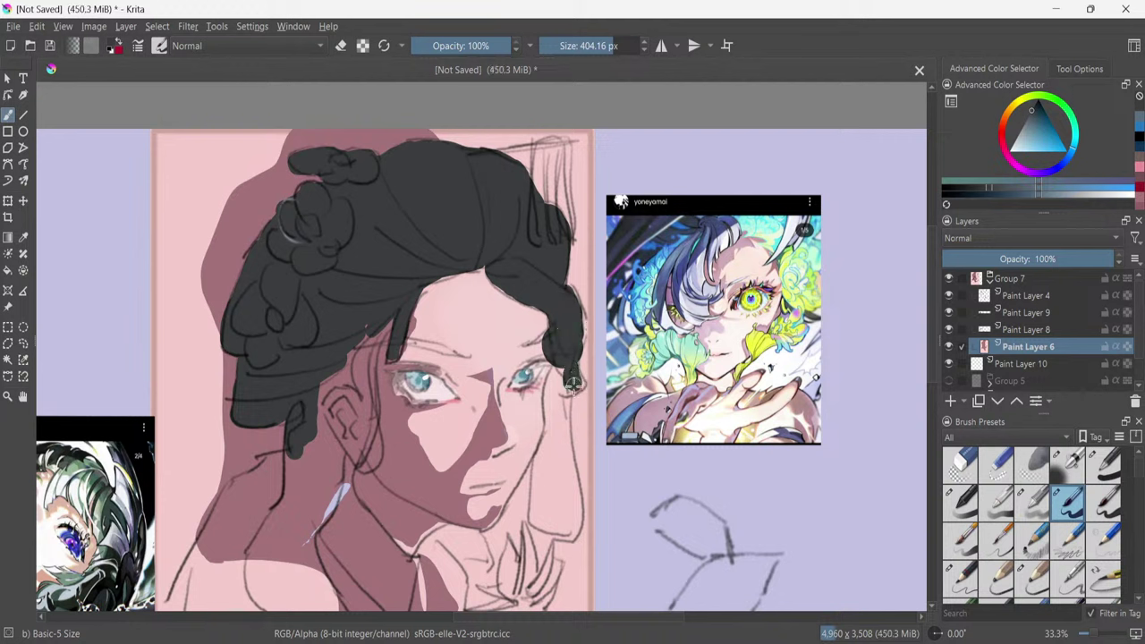
mouse_move(558, 386)
mouse_down()
mouse_move(556, 435)
mouse_move(564, 397)
mouse_move(564, 483)
mouse_move(552, 450)
mouse_move(539, 473)
mouse_move(545, 448)
mouse_move(536, 514)
mouse_move(565, 523)
mouse_move(562, 483)
mouse_move(562, 507)
mouse_move(551, 486)
mouse_move(569, 475)
mouse_move(571, 493)
mouse_move(569, 473)
mouse_move(573, 492)
mouse_move(570, 470)
mouse_move(549, 531)
mouse_up()
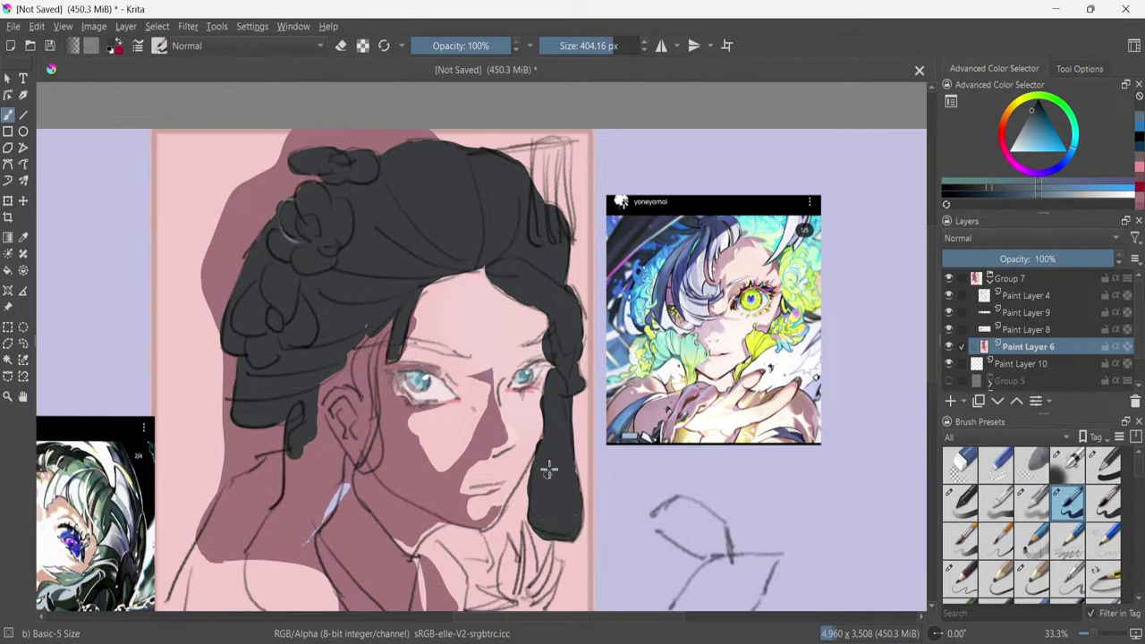
Erase the hair colour overlapping the outer edge of the forehead and cheek with a smaller eraser of about 136 px.
key(e)
drag(512, 342, 442, 342)
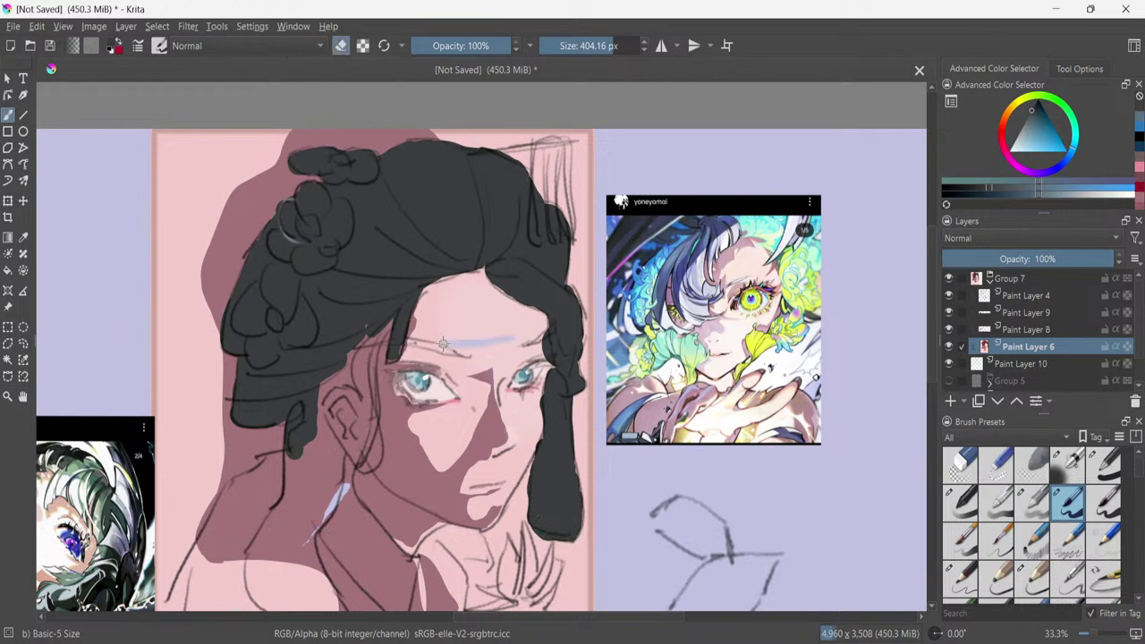
key(ctrl+z)
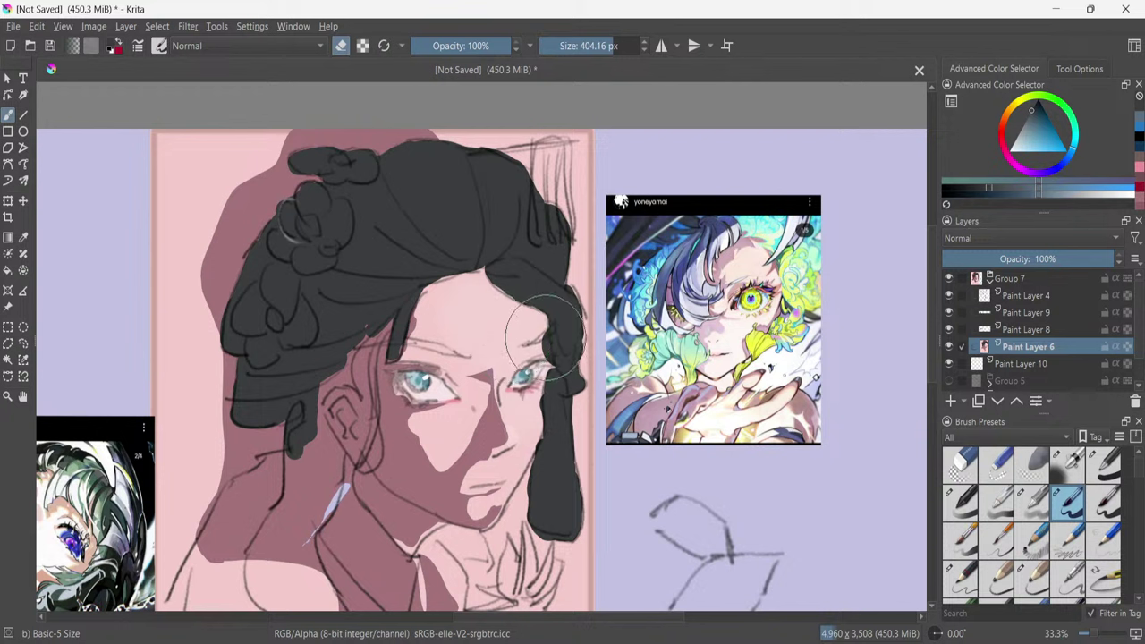
shift+drag(535, 340, 506, 340)
key(bracketleft)
key(bracketleft)
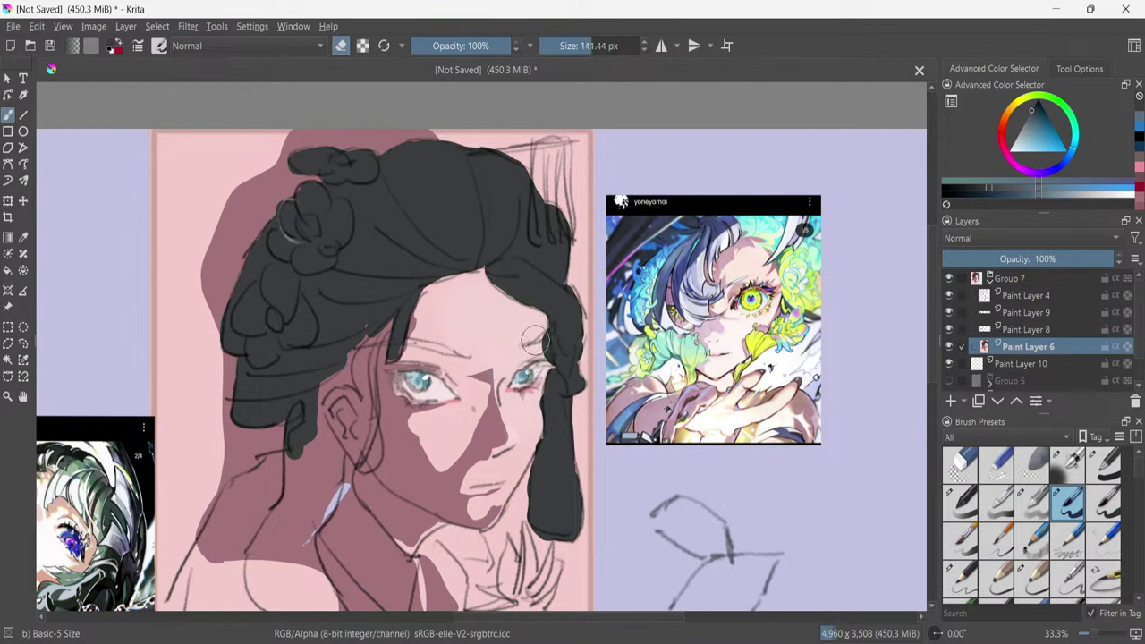
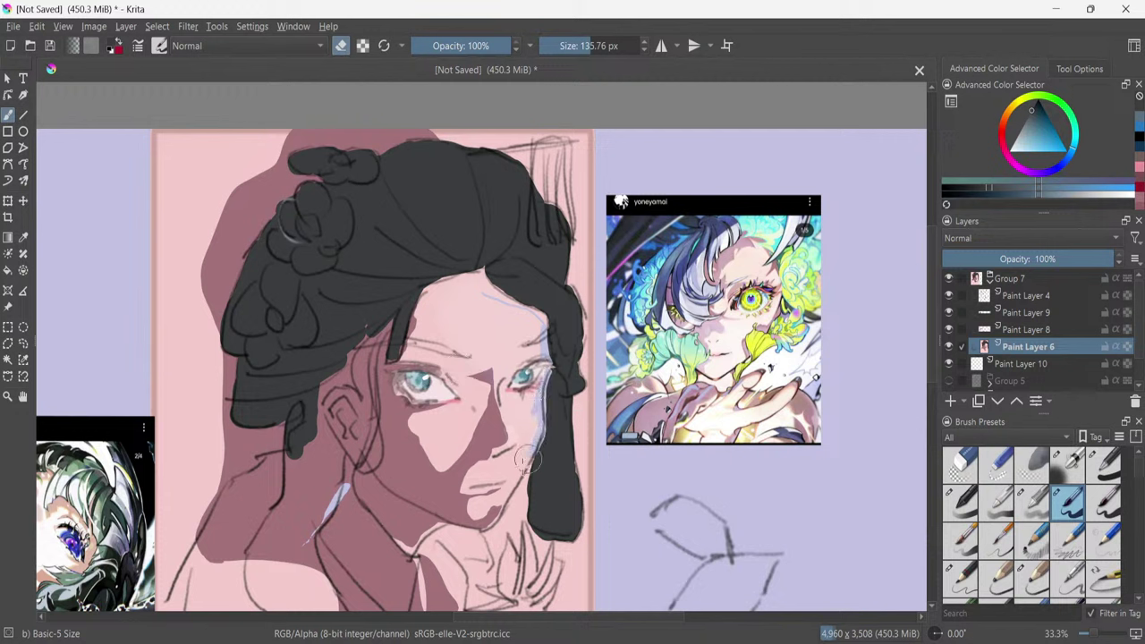
Sample the light pink skin colour and repaint the erased strip along the outer edge of the cheek.
key(e)
ctrl+click(512, 333)
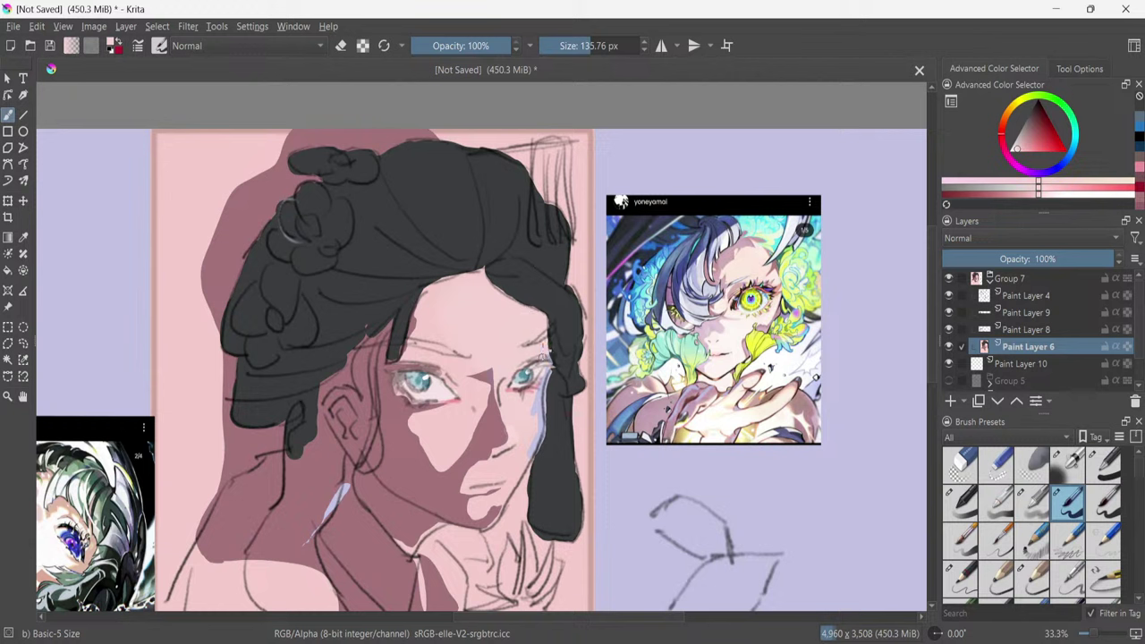
drag(547, 358, 538, 389)
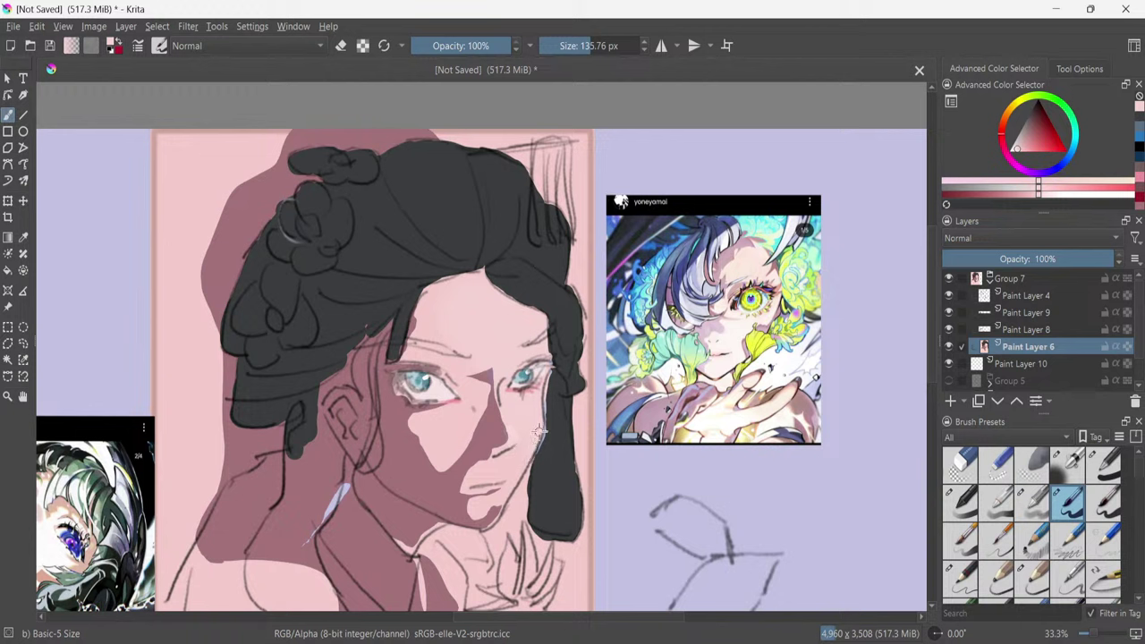
key(ctrl+z)
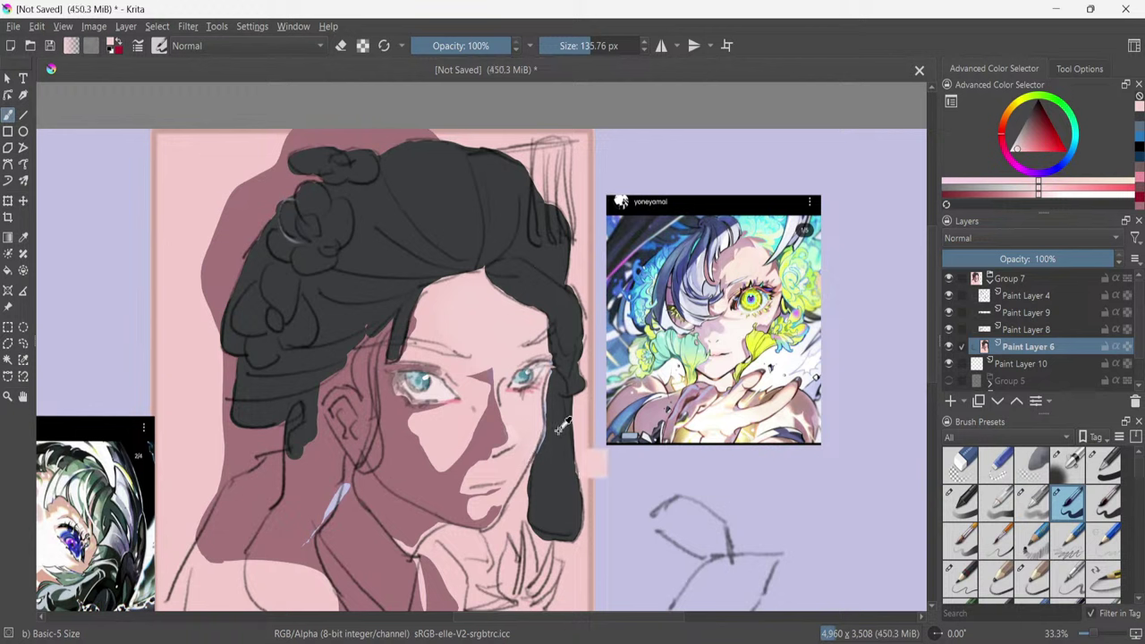
Sample the charcoal hair colour and paint the thin strand in front of the ear and the hair above it at about 116 px.
ctrl+click(556, 445)
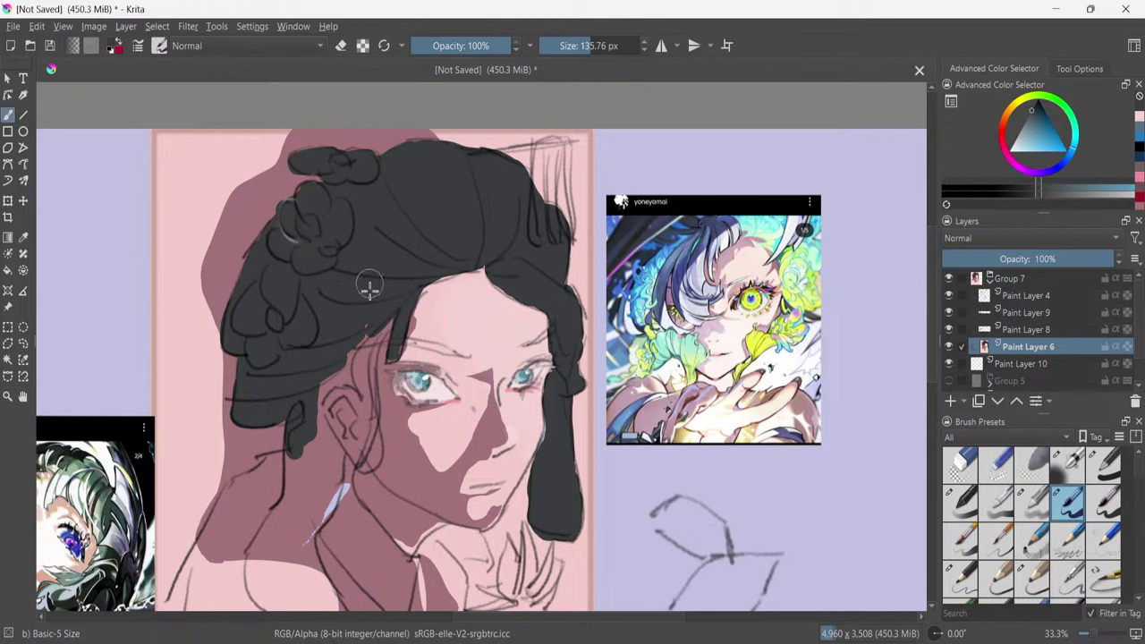
shift+drag(467, 316, 421, 332)
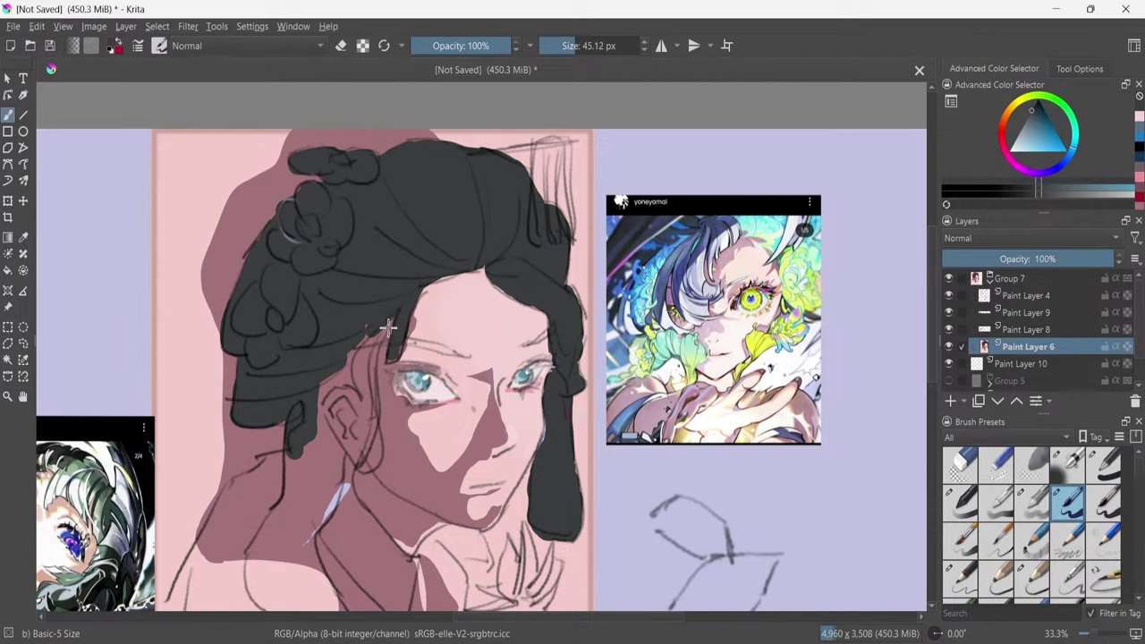
key(bracketright)
key(bracketright)
key(bracketright)
key(bracketright)
key(bracketright)
key(bracketright)
key(bracketright)
key(bracketright)
key(bracketright)
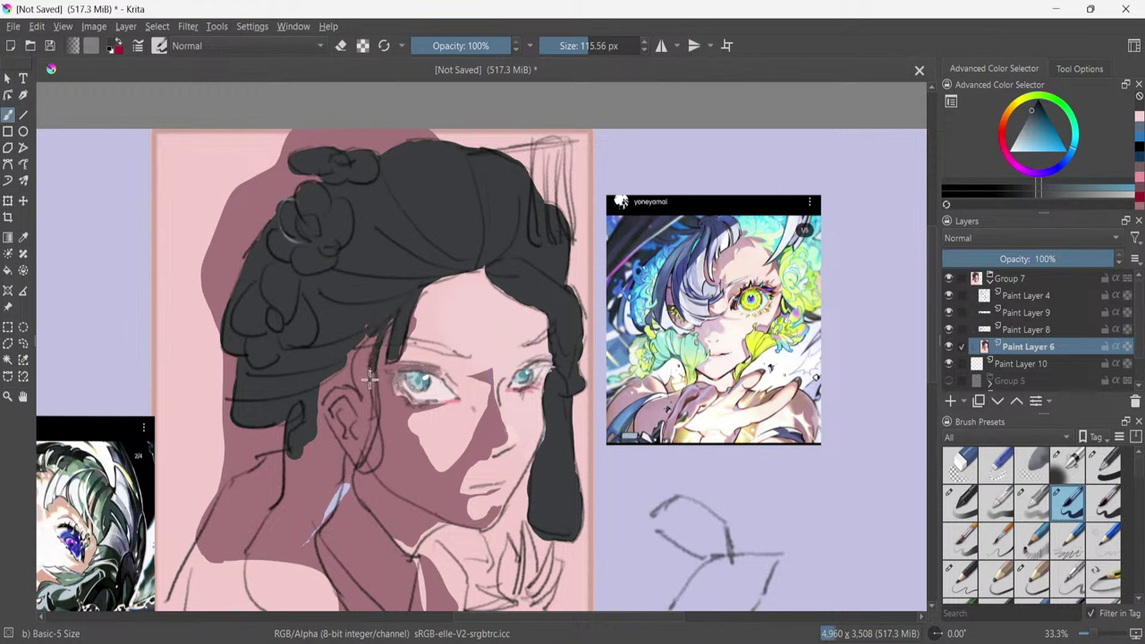
drag(373, 354, 390, 320)
drag(373, 361, 376, 399)
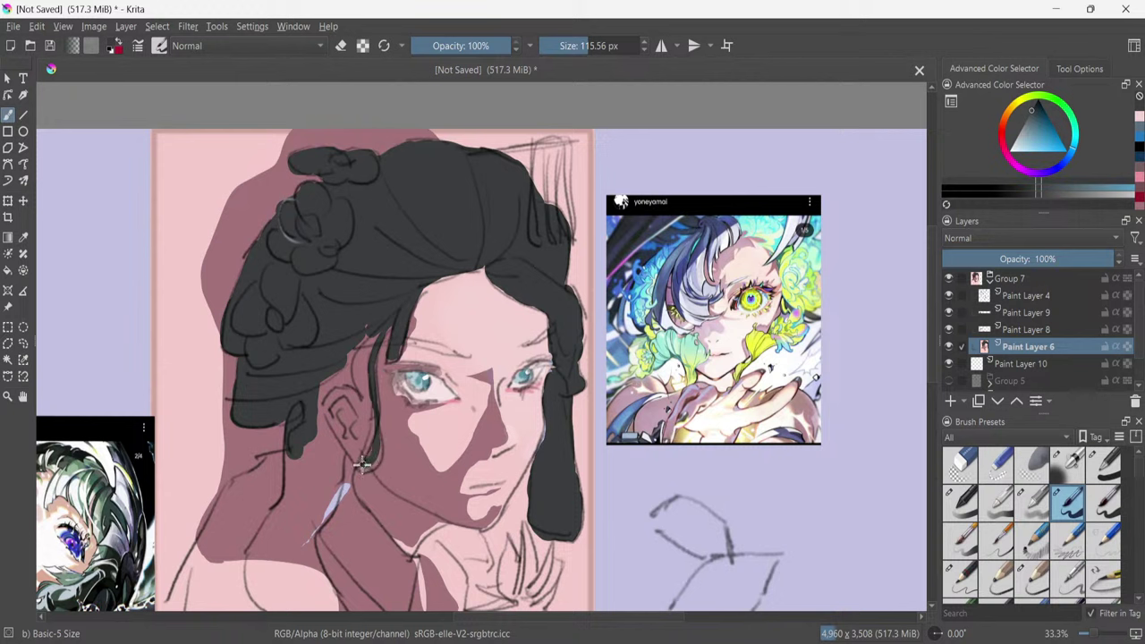
drag(367, 466, 371, 376)
mouse_move(354, 388)
mouse_down()
mouse_move(336, 381)
mouse_move(326, 395)
mouse_up()
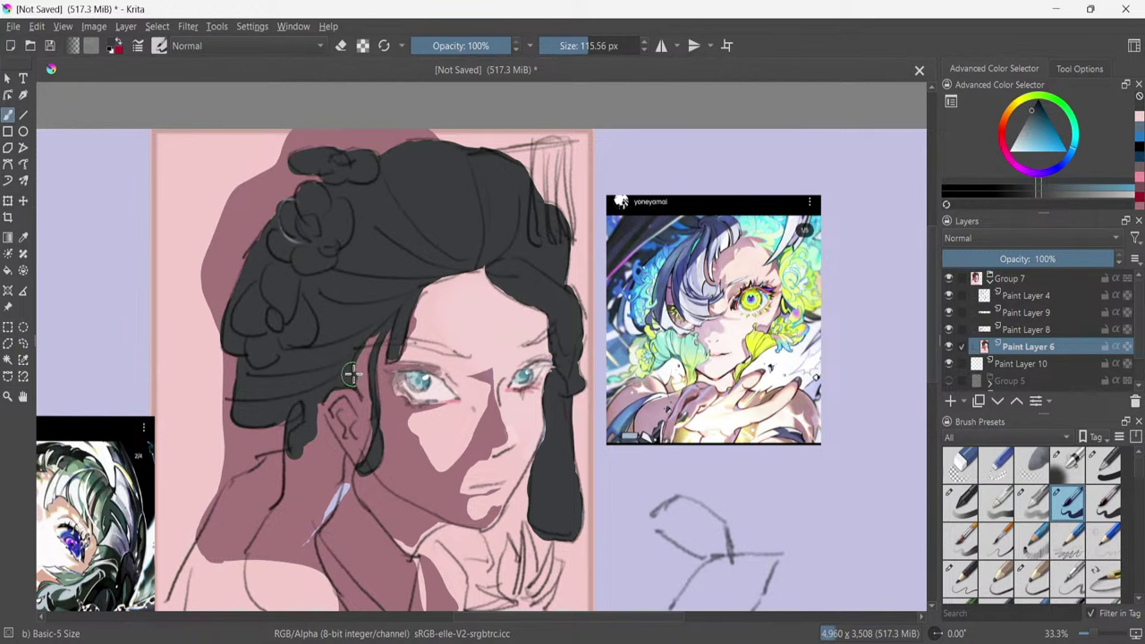
mouse_move(355, 380)
mouse_down()
mouse_move(356, 396)
mouse_move(360, 387)
mouse_up()
Fill the long wavy lock falling from behind the ear over the shoulder with charcoal, using a brush of about 185 px.
drag(472, 616, 432, 617)
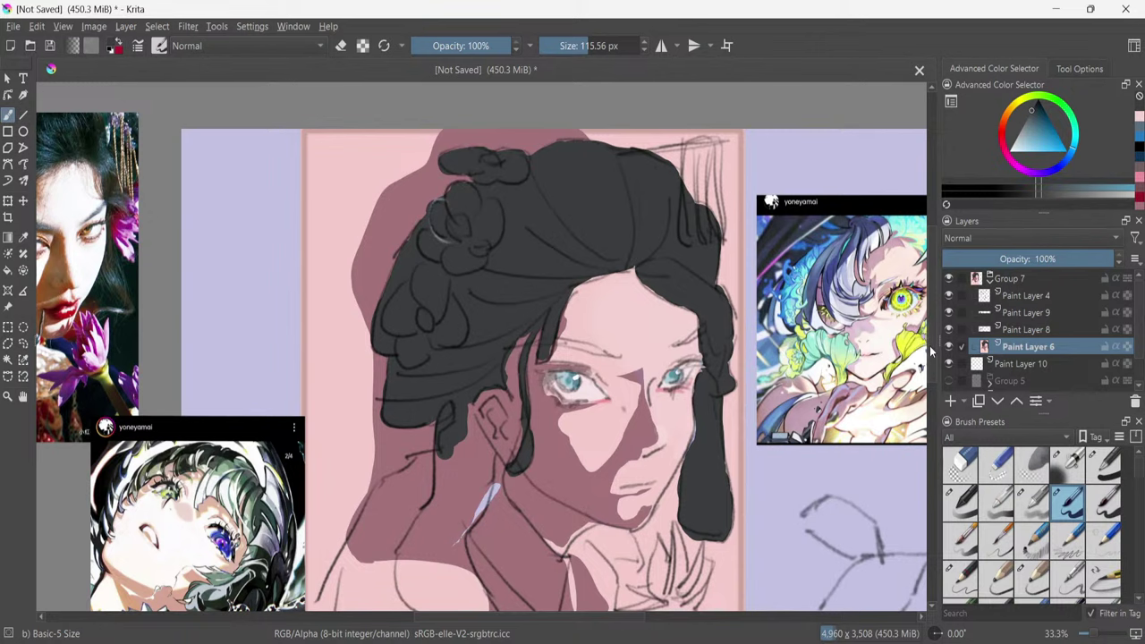
scroll(820, 374, down, 5)
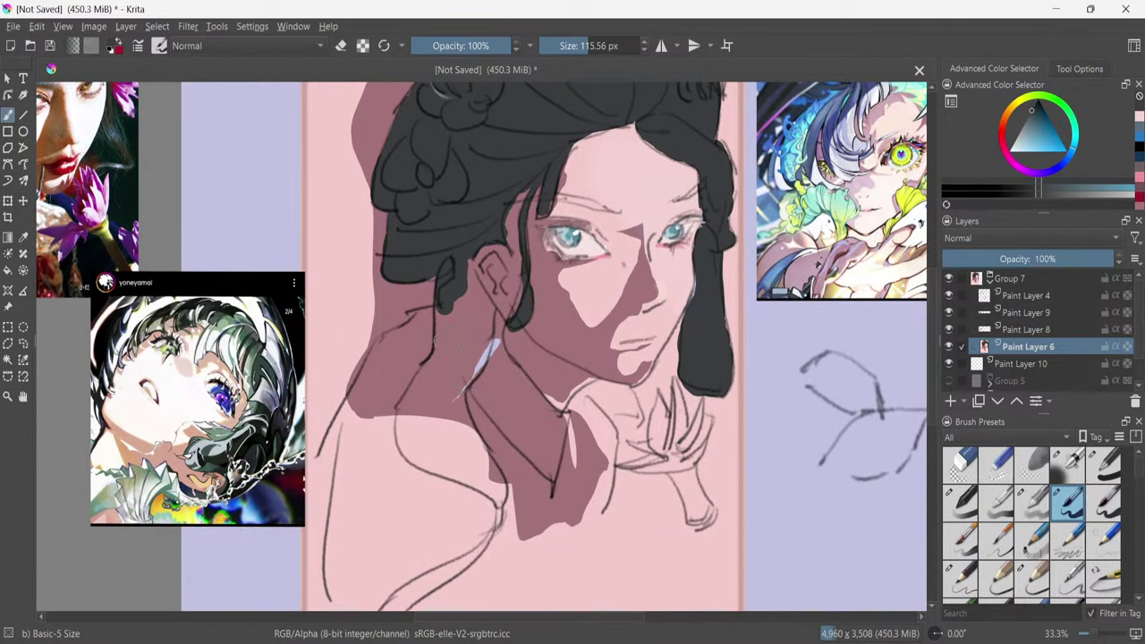
mouse_move(480, 295)
mouse_down()
mouse_move(480, 331)
mouse_move(468, 262)
mouse_move(491, 318)
mouse_move(478, 361)
mouse_move(486, 346)
mouse_move(466, 379)
mouse_move(484, 314)
mouse_move(468, 330)
mouse_move(445, 310)
mouse_move(440, 335)
mouse_move(440, 313)
mouse_move(452, 370)
mouse_move(472, 376)
mouse_move(442, 389)
mouse_move(439, 346)
mouse_move(400, 426)
mouse_move(403, 412)
mouse_move(403, 447)
mouse_move(422, 457)
mouse_move(423, 417)
mouse_move(414, 452)
mouse_move(410, 438)
mouse_move(464, 428)
mouse_move(413, 451)
mouse_move(420, 466)
mouse_move(452, 467)
mouse_move(445, 439)
mouse_move(466, 458)
mouse_move(454, 470)
mouse_move(488, 490)
mouse_move(466, 422)
mouse_move(503, 497)
mouse_move(485, 532)
mouse_move(504, 537)
mouse_up()
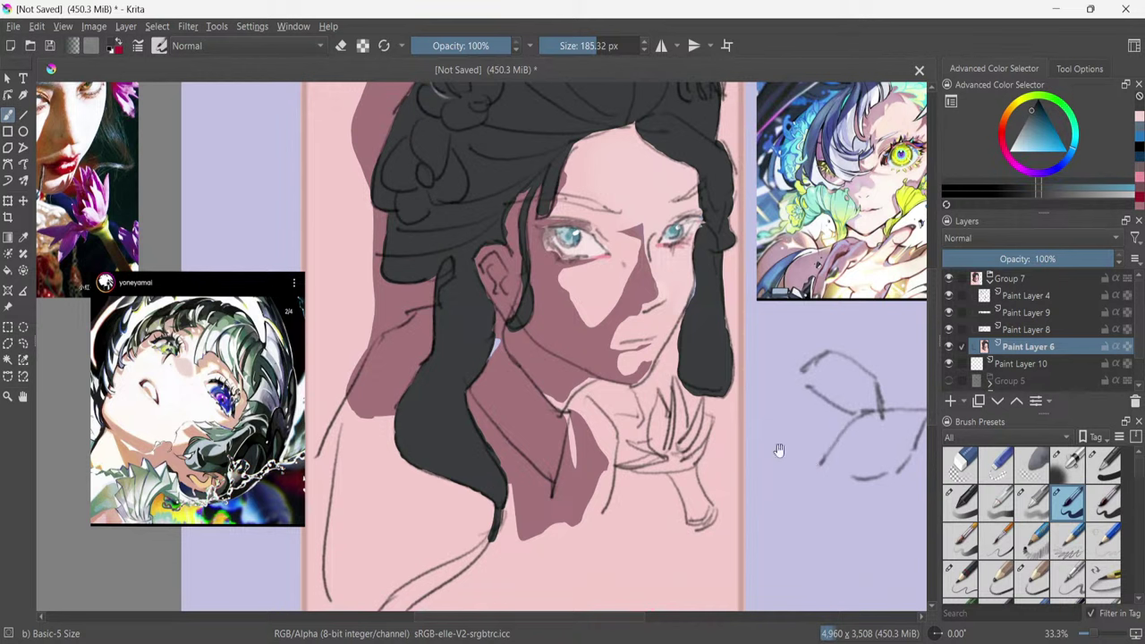
mouse_move(740, 472)
mouse_down()
mouse_move(814, 396)
mouse_move(854, 292)
mouse_up()
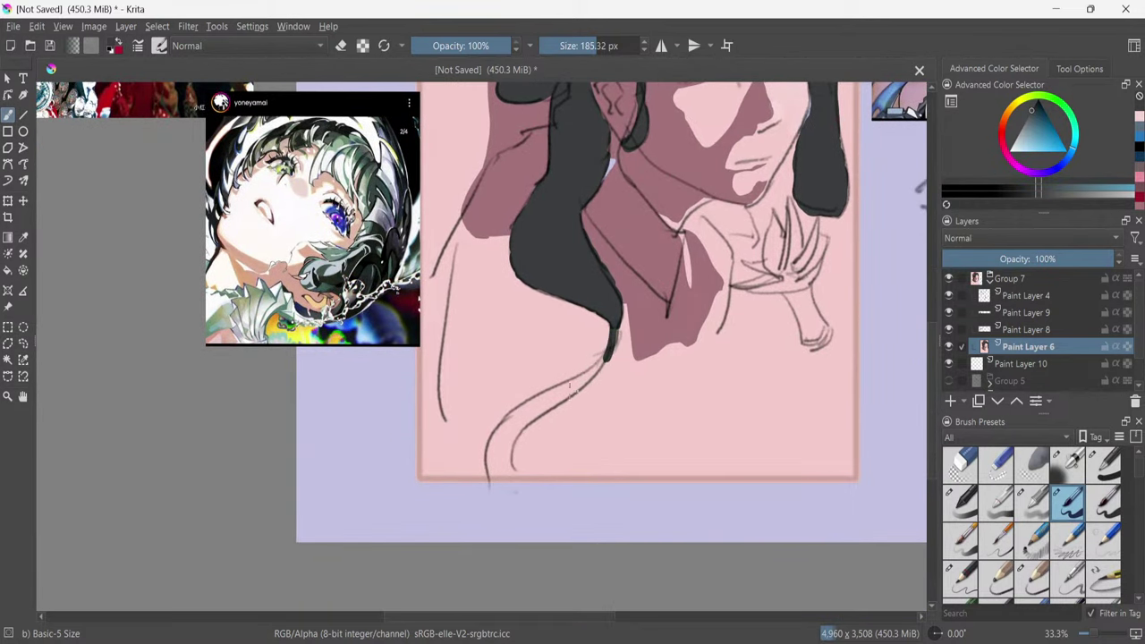
drag(594, 370, 570, 401)
key(ctrl+z)
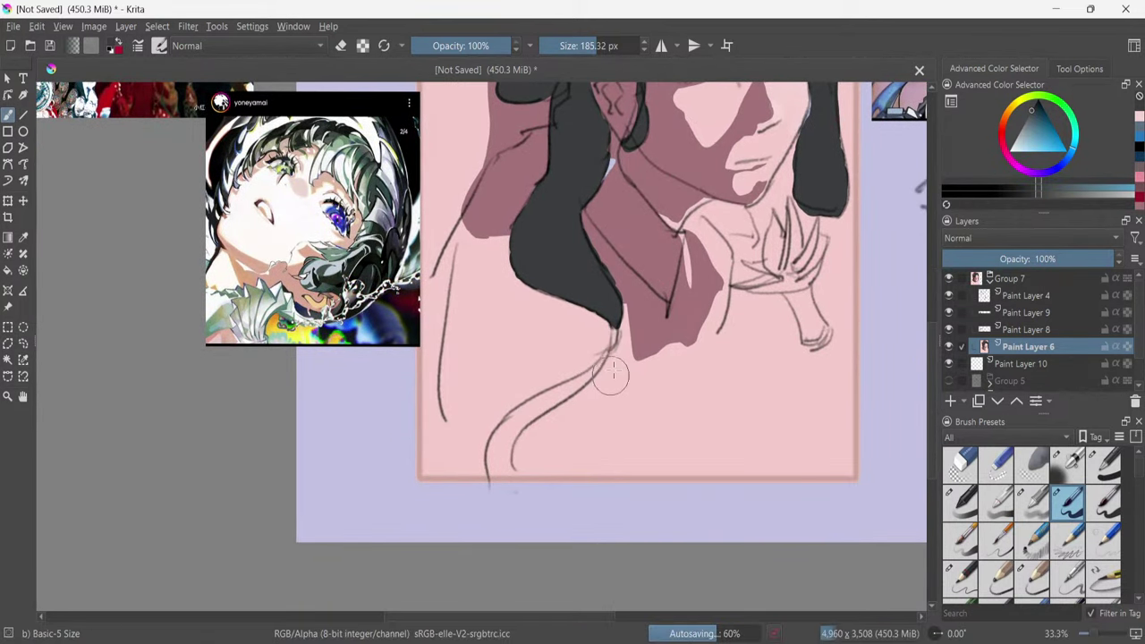
mouse_move(619, 329)
mouse_down()
mouse_move(601, 373)
mouse_move(557, 417)
mouse_up()
key(ctrl+z)
mouse_move(610, 324)
mouse_down()
mouse_move(551, 418)
mouse_move(506, 455)
mouse_up()
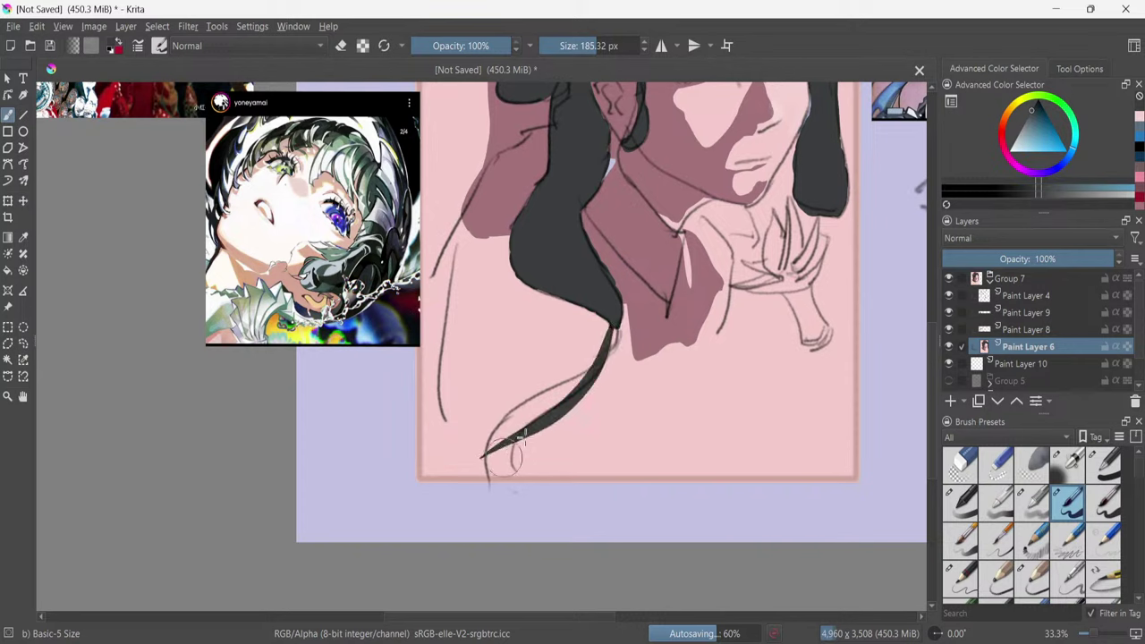
key(ctrl+z)
Paint the tapering, curled end of the long lock in charcoal down to the lower edge of the pink frame.
drag(614, 324, 609, 347)
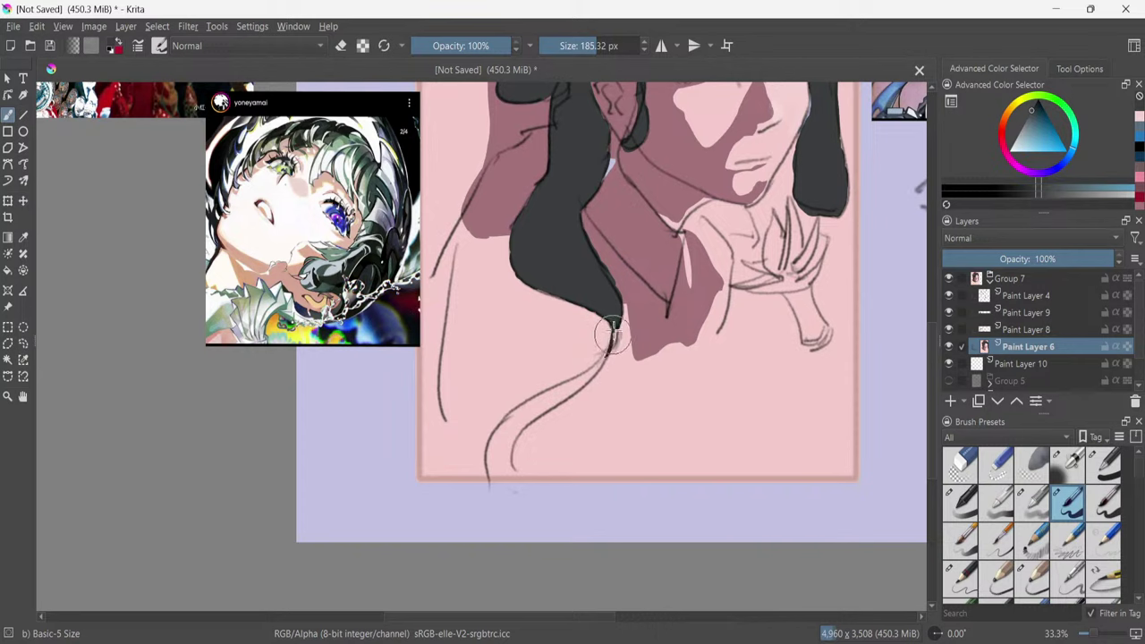
drag(608, 350, 487, 458)
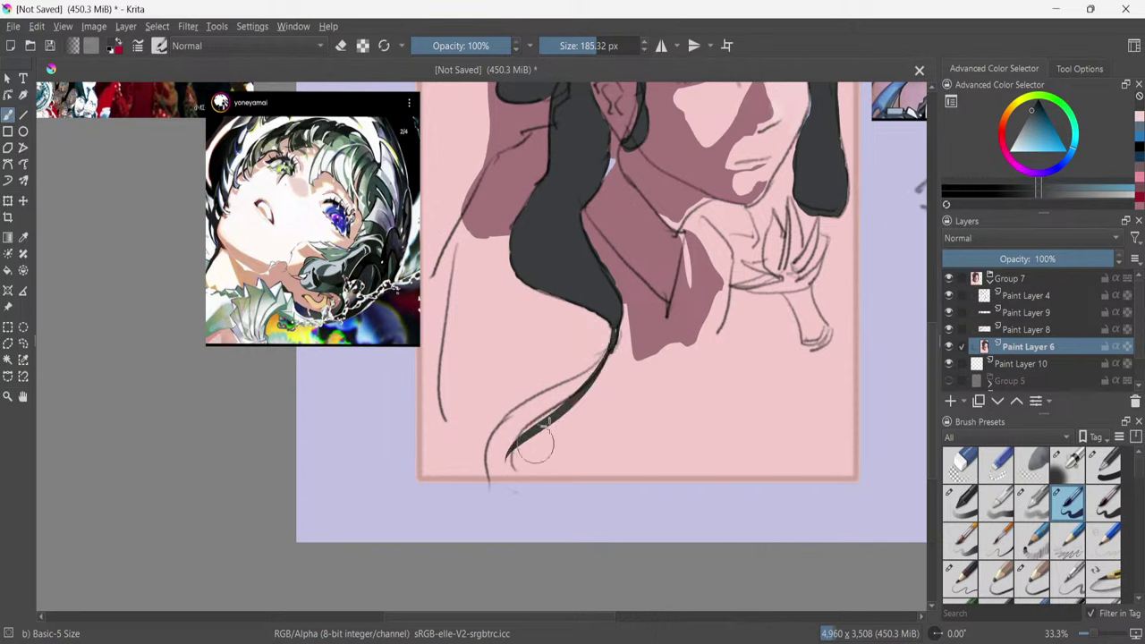
mouse_move(612, 344)
mouse_down()
mouse_move(548, 407)
mouse_move(595, 375)
mouse_move(564, 389)
mouse_move(605, 352)
mouse_move(538, 409)
mouse_move(608, 351)
mouse_move(559, 388)
mouse_up()
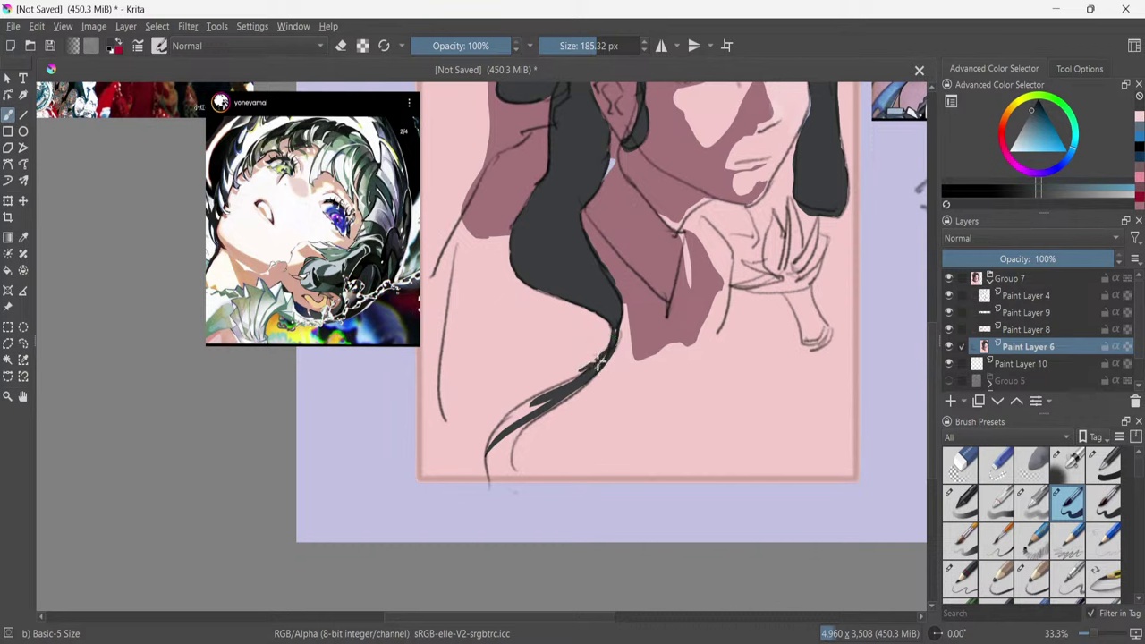
ctrl+click(599, 361)
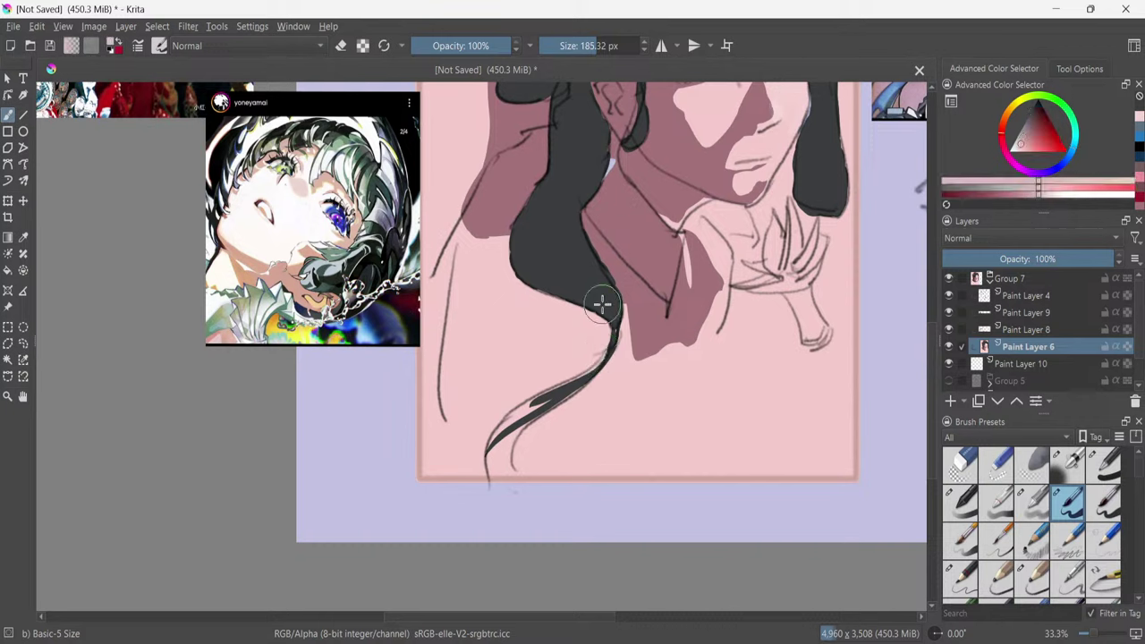
ctrl+click(602, 259)
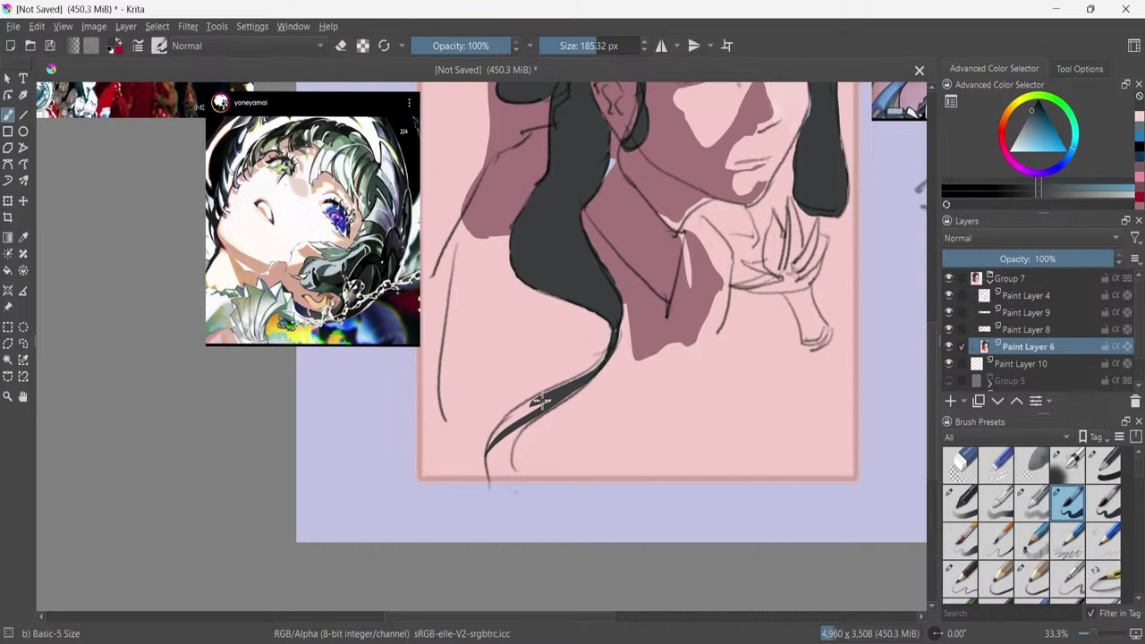
mouse_move(540, 403)
mouse_down()
mouse_move(500, 464)
mouse_move(551, 397)
mouse_move(510, 466)
mouse_move(517, 430)
mouse_move(500, 470)
mouse_move(503, 443)
mouse_move(517, 428)
mouse_move(489, 466)
mouse_move(526, 416)
mouse_move(499, 482)
mouse_up()
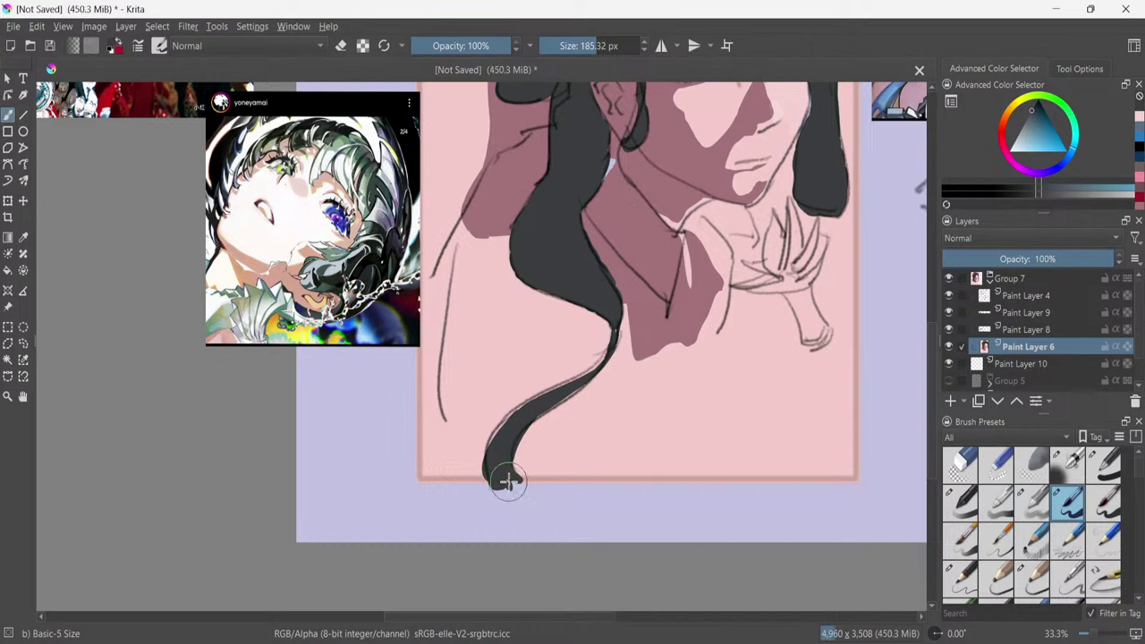
mouse_move(508, 482)
mouse_down()
mouse_move(485, 468)
mouse_move(488, 483)
mouse_up()
key(2)
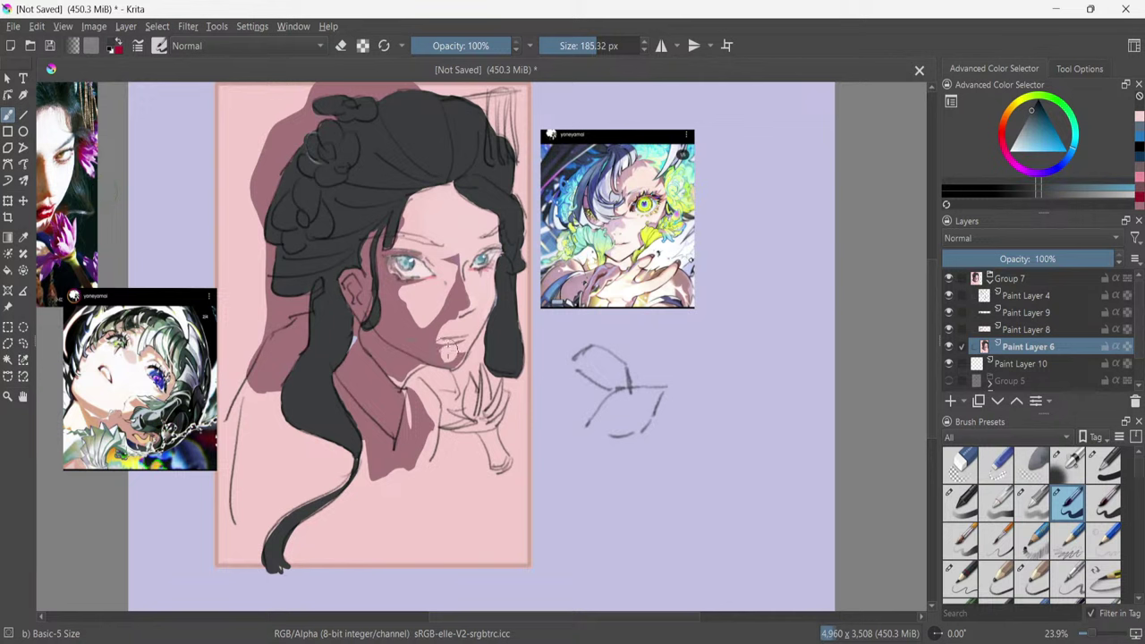
scroll(450, 346, down, 1)
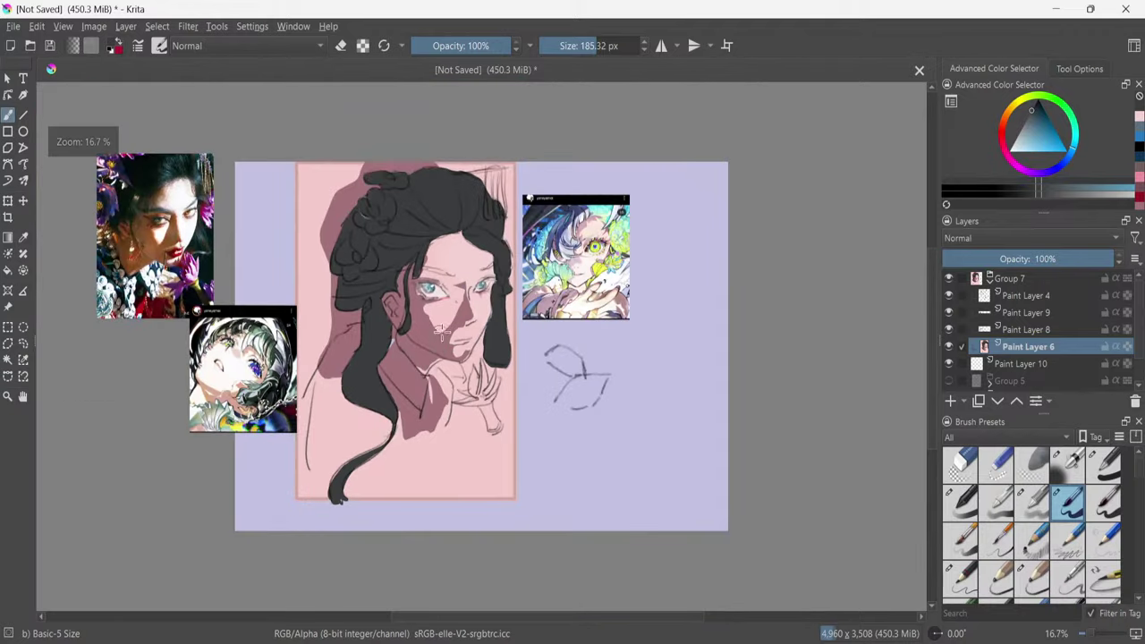
scroll(422, 279, up, 1)
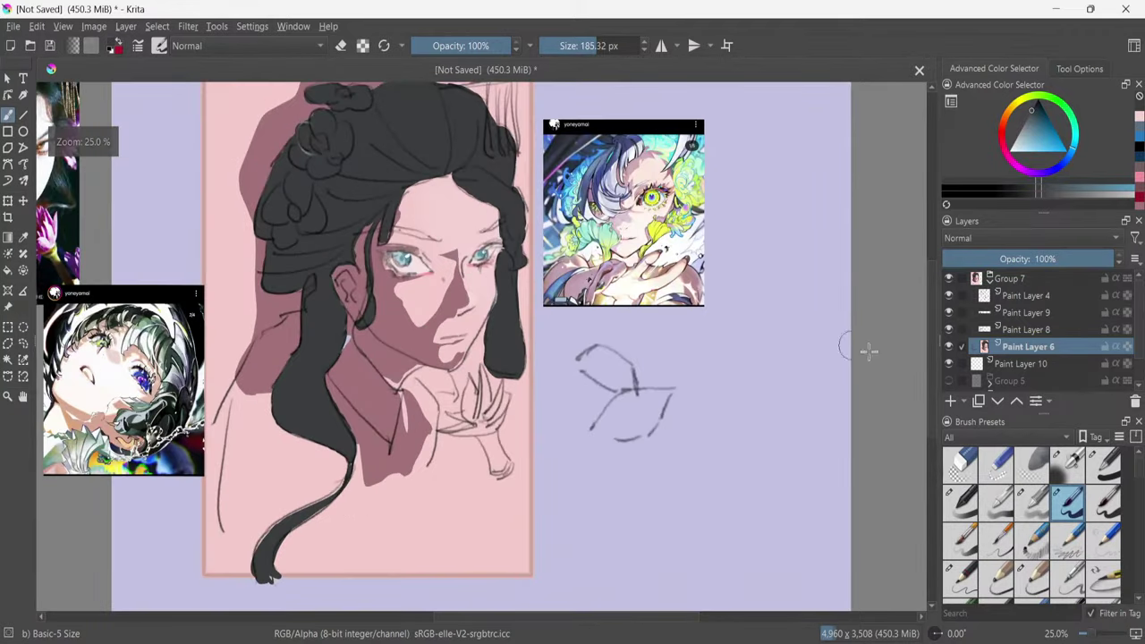
drag(930, 377, 932, 355)
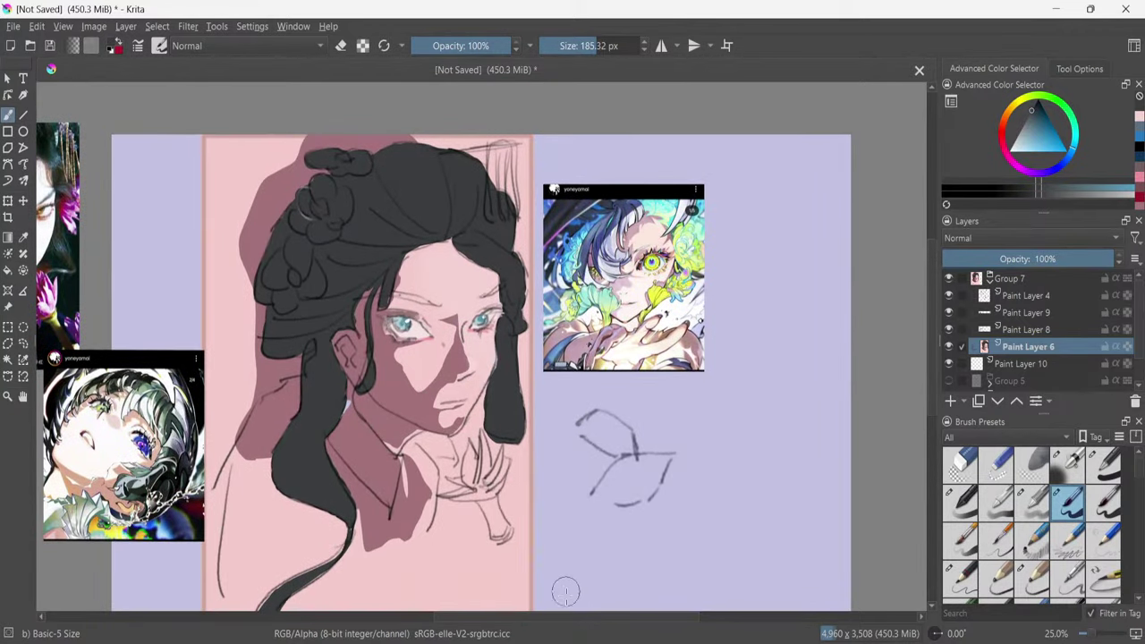
scroll(566, 618, left, 5)
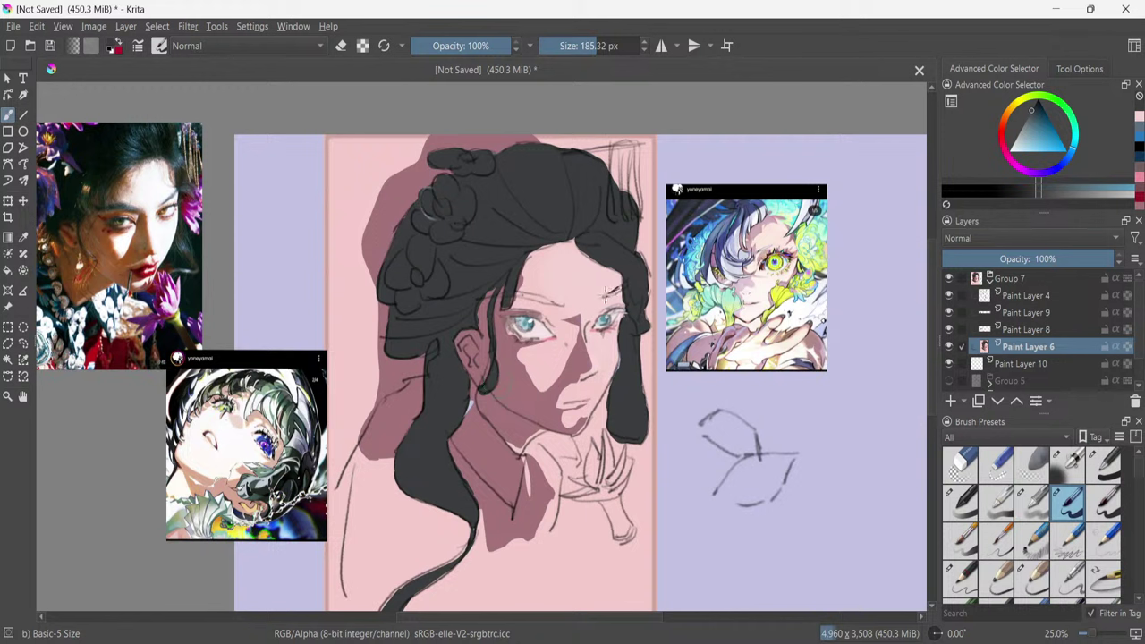
drag(1030, 111, 1032, 119)
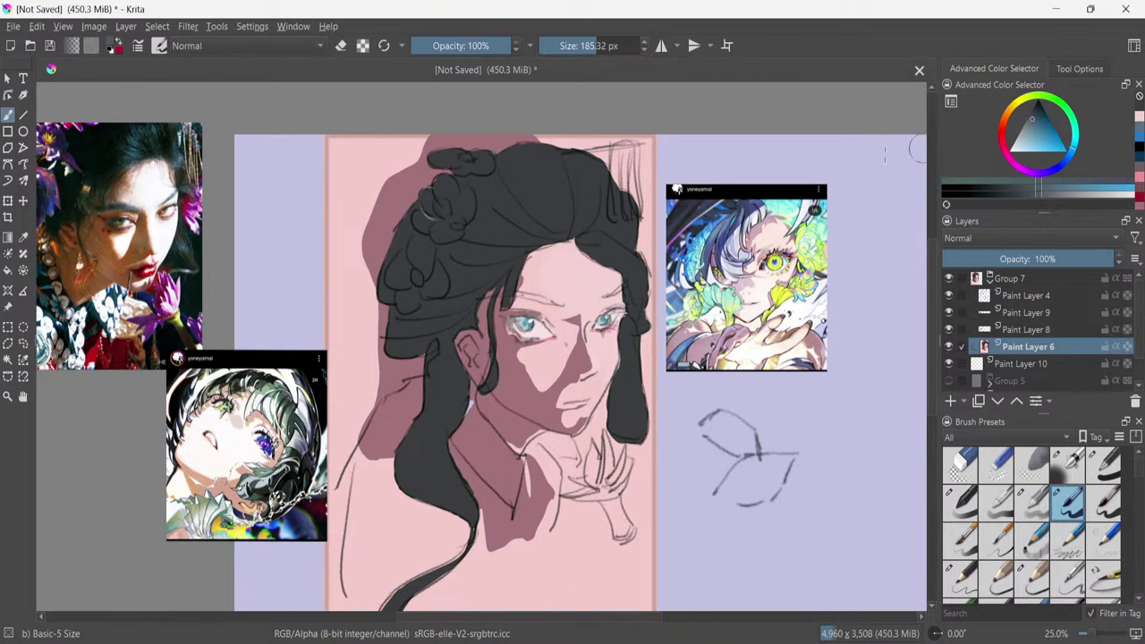
key(plus)
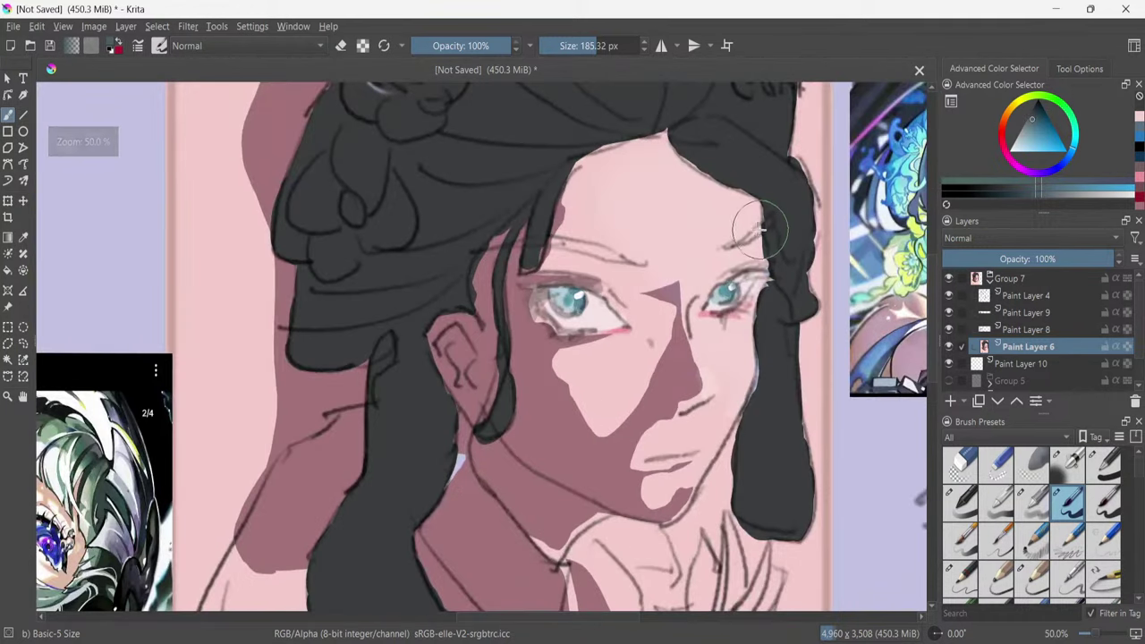
mouse_move(762, 231)
mouse_down()
mouse_move(714, 250)
mouse_move(645, 243)
mouse_up()
key(ctrl+z)
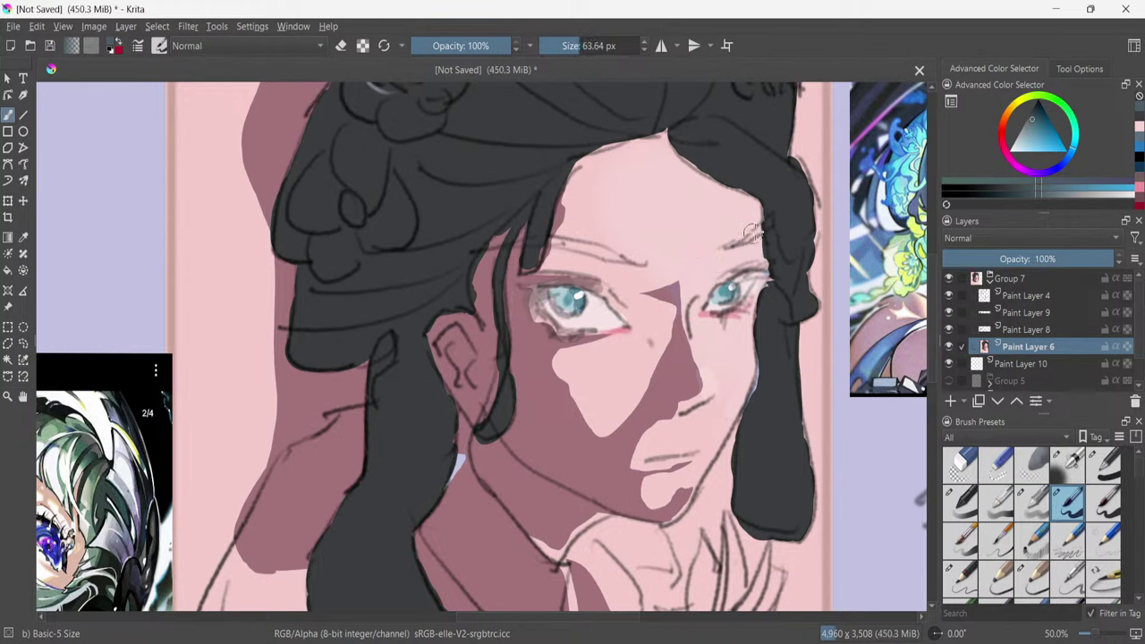
Choose a muted teal-blue and outline both eyebrows with the Freehand Selection tool.
click(1039, 126)
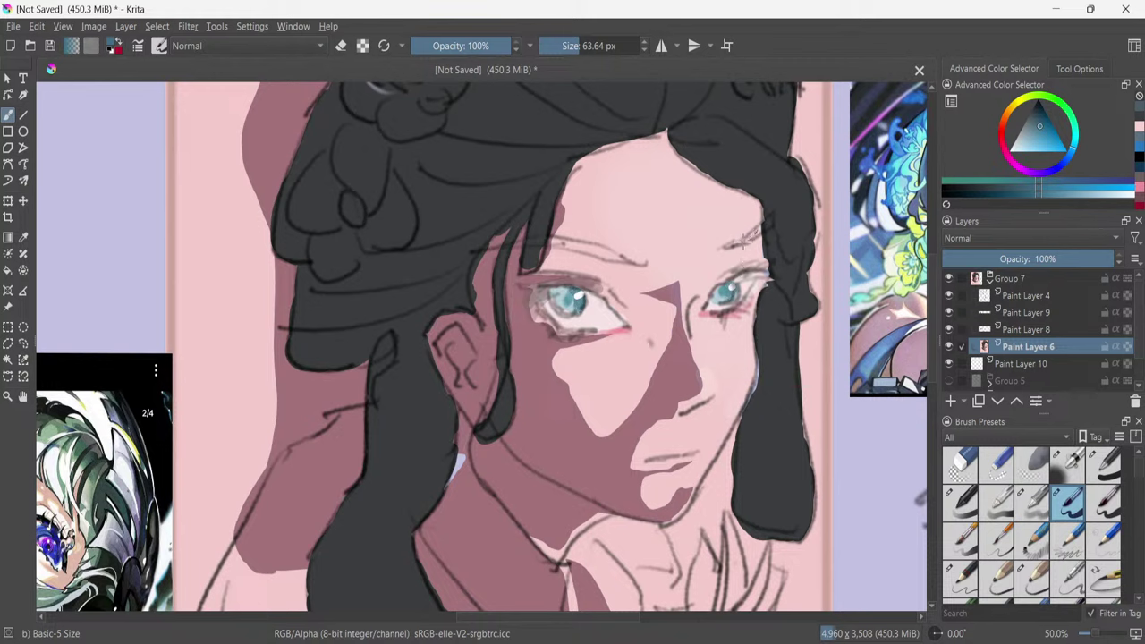
drag(743, 240, 752, 240)
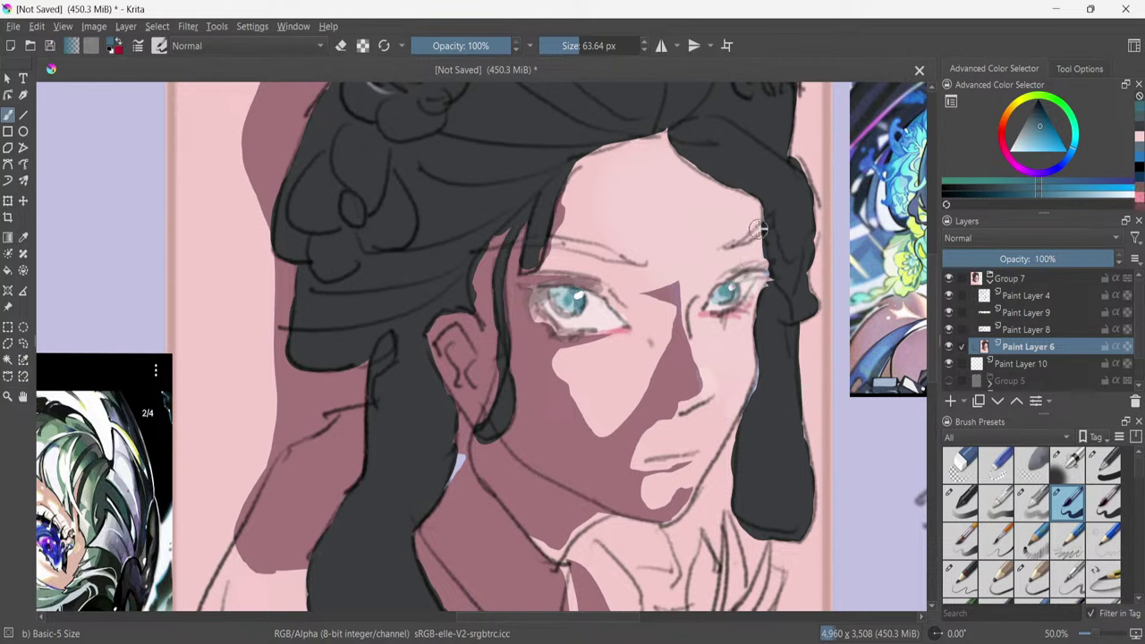
click(24, 344)
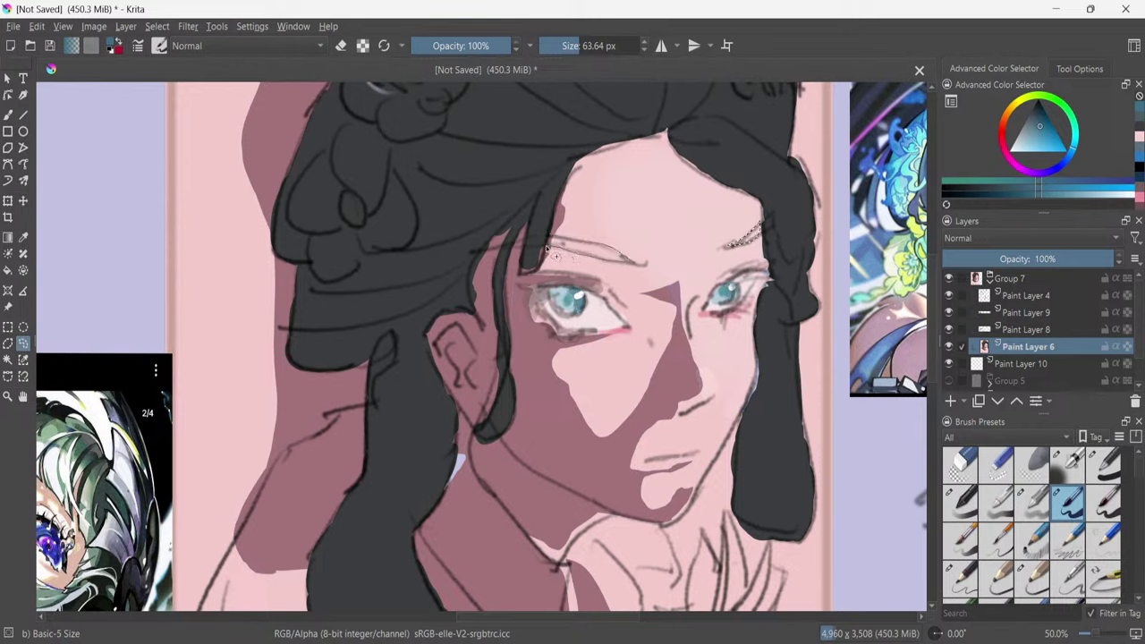
mouse_move(549, 250)
mouse_down()
mouse_move(524, 236)
mouse_move(474, 252)
mouse_move(505, 242)
mouse_up()
Fill the selected eyebrow shapes with teal-blue, using a brush of about 212 px.
key(b)
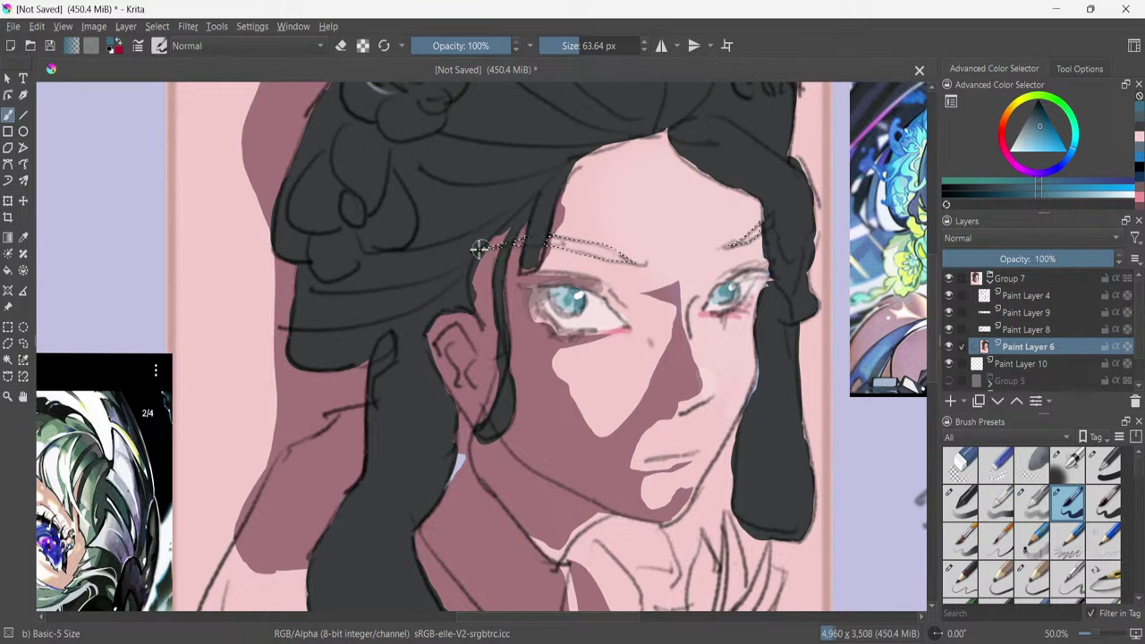
mouse_move(548, 243)
mouse_down()
mouse_move(648, 261)
mouse_move(516, 242)
mouse_move(462, 259)
mouse_move(633, 252)
mouse_up()
drag(724, 244, 759, 230)
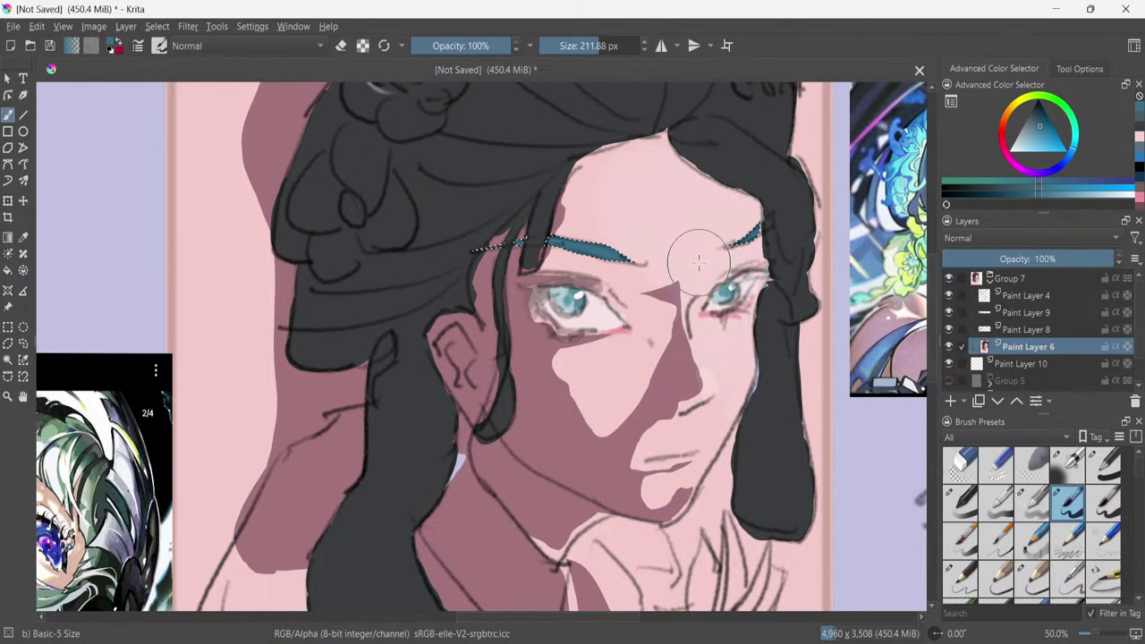
Darken and desaturate the selected eyebrows with an HSV/HSL adjustment, lowering both saturation and lightness.
key(minus)
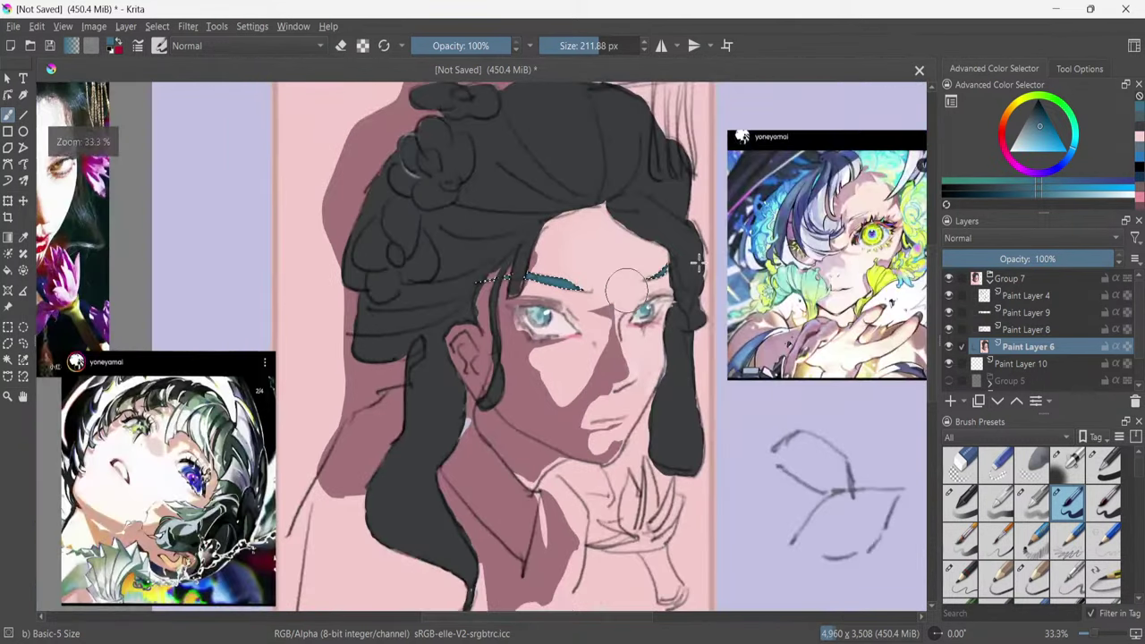
key(minus)
key(minus)
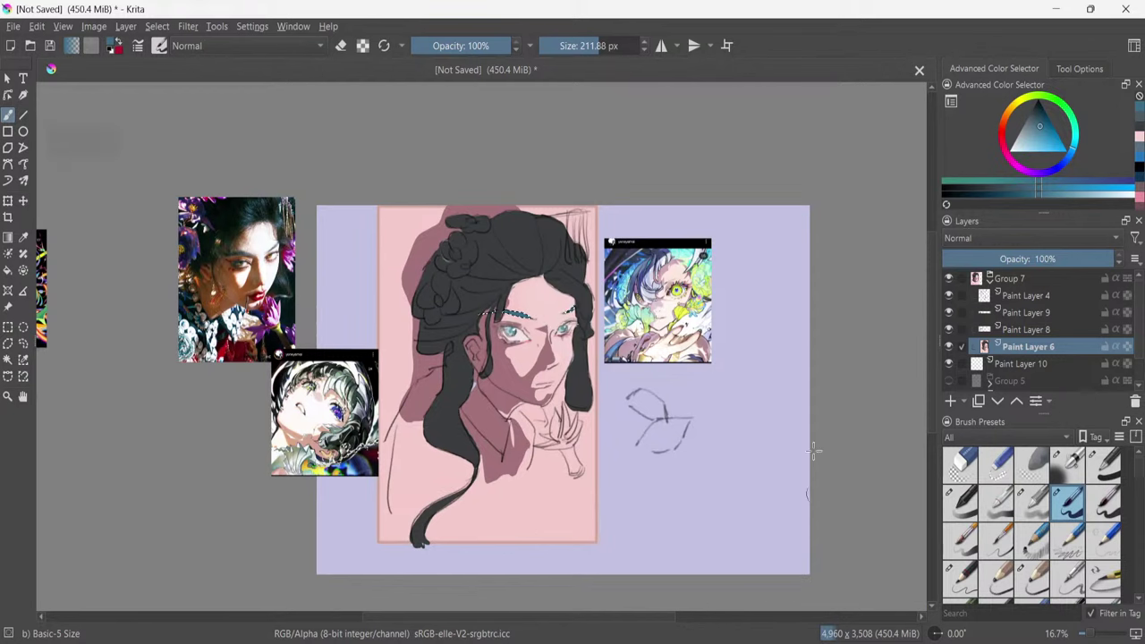
scroll(607, 239, up, 1)
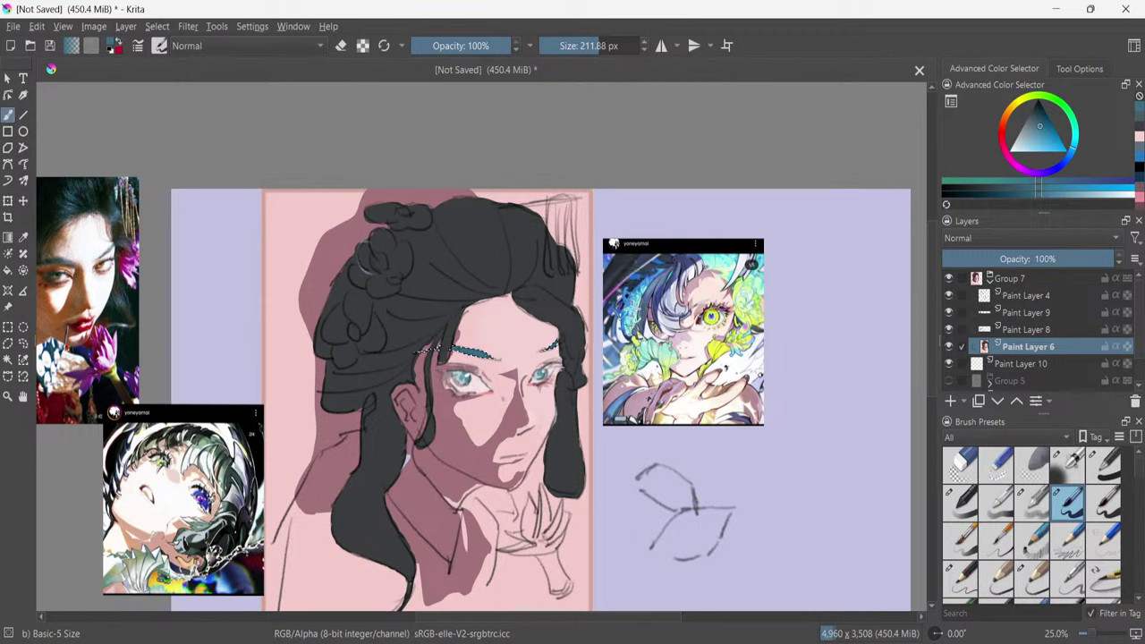
key(ctrl)
key(ctrl+u)
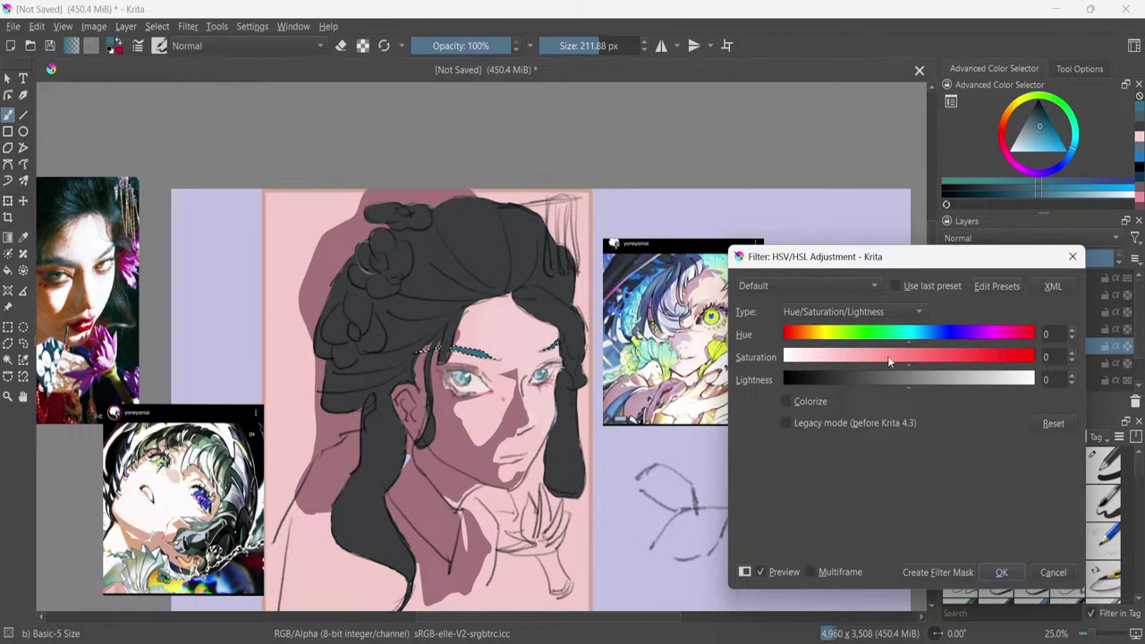
drag(907, 358, 843, 377)
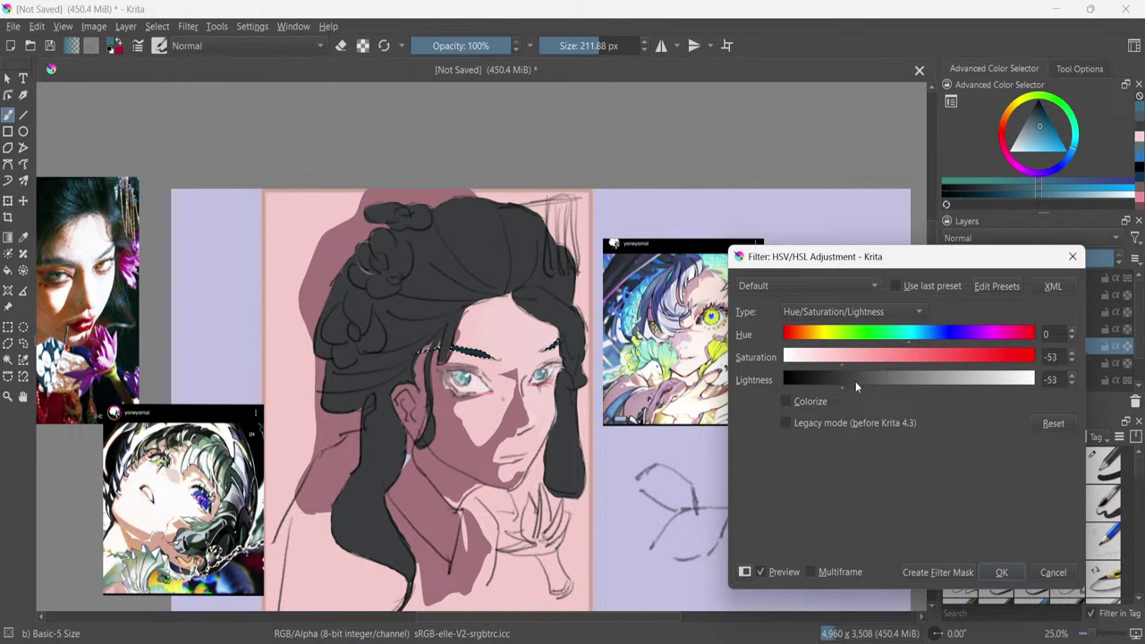
mouse_move(845, 361)
mouse_down()
mouse_move(812, 359)
mouse_move(1036, 383)
mouse_move(896, 378)
mouse_up()
click(998, 573)
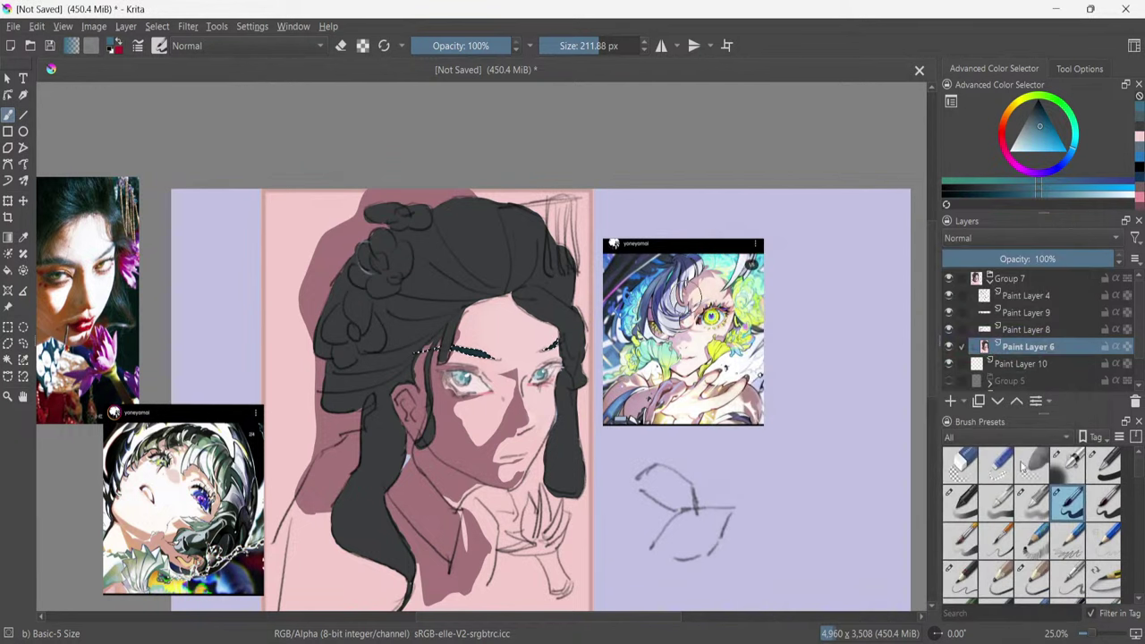
drag(1063, 259, 1115, 270)
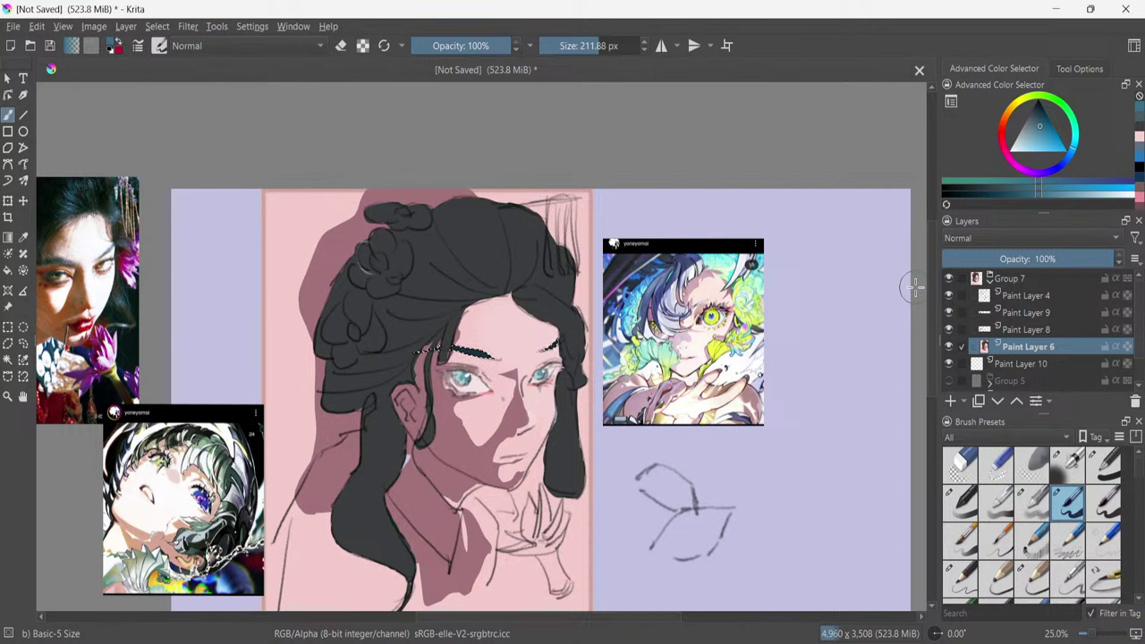
click(1073, 258)
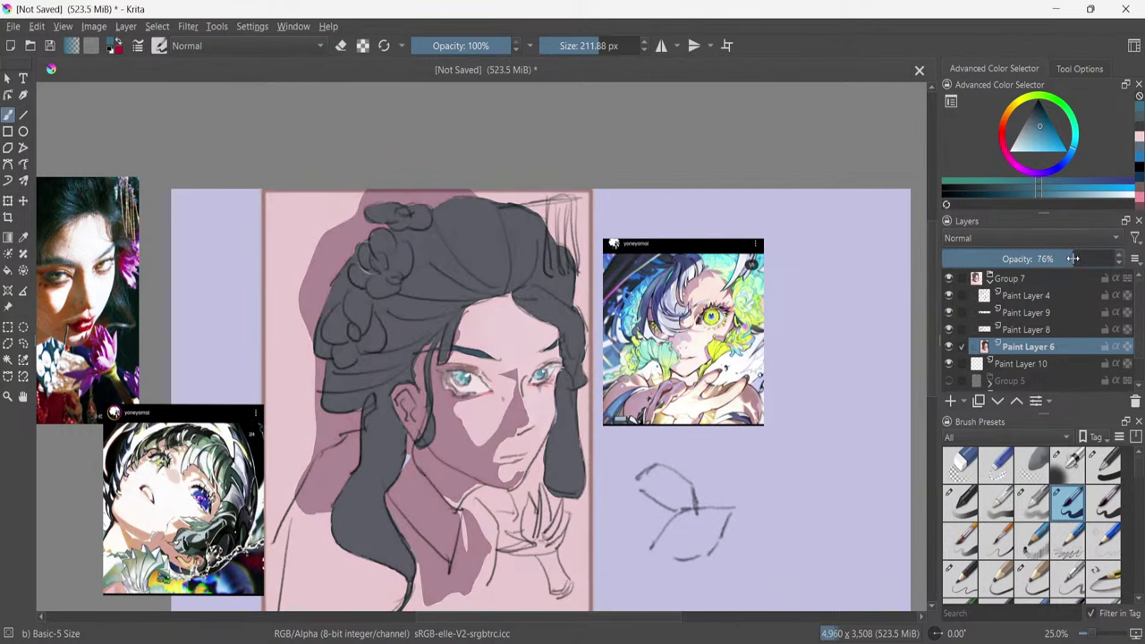
drag(1073, 258, 1126, 259)
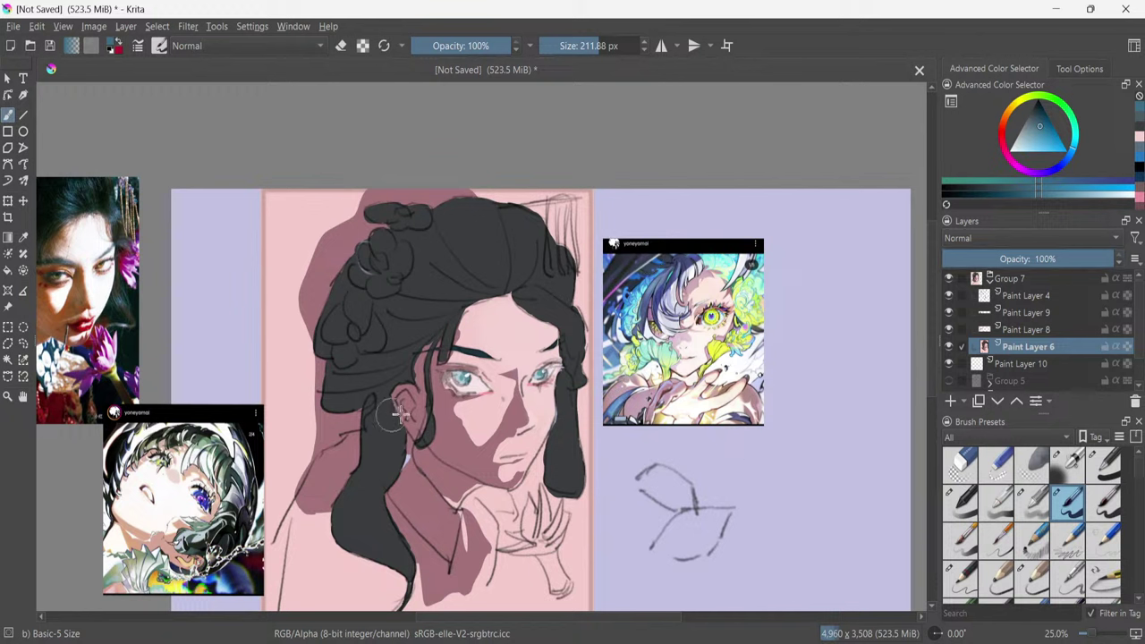
drag(504, 314, 504, 375)
key(ctrl+z)
Choose a muted crimson and the Basic-4 Flow Opacity brush, try a stroke on the face and undo it, and reduce the brush to about 75 px.
click(1005, 145)
drag(1041, 133, 1038, 138)
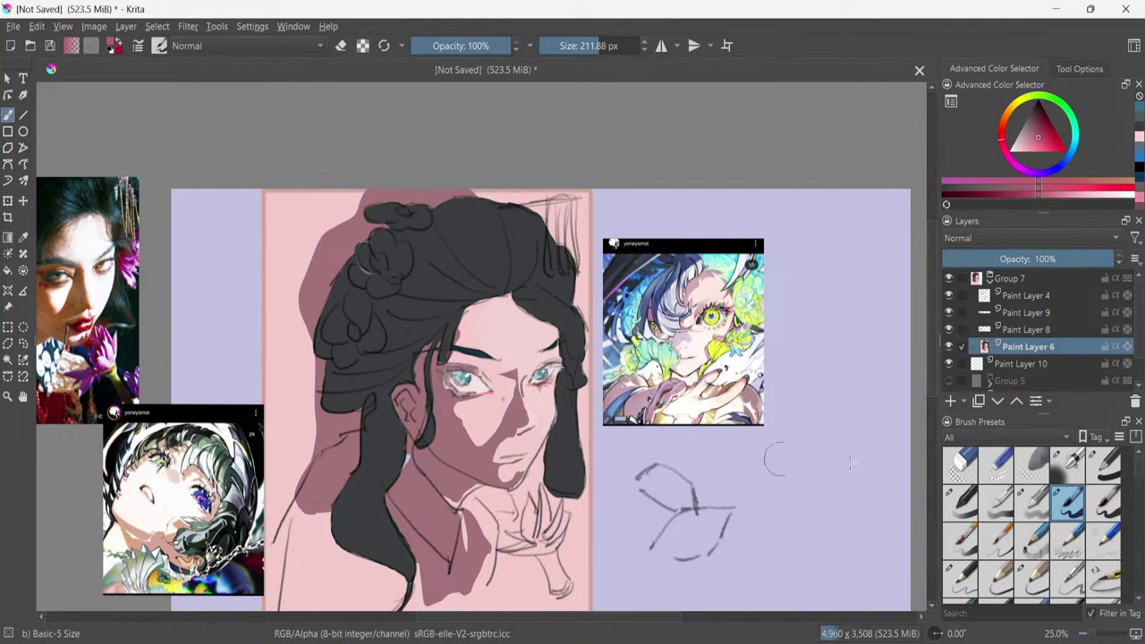
click(1027, 513)
drag(550, 473, 535, 460)
scroll(537, 462, up, 1)
mouse_move(466, 343)
mouse_down()
mouse_move(450, 333)
mouse_move(486, 337)
mouse_move(435, 338)
mouse_up()
key(ctrl+z)
key(bracketleft)
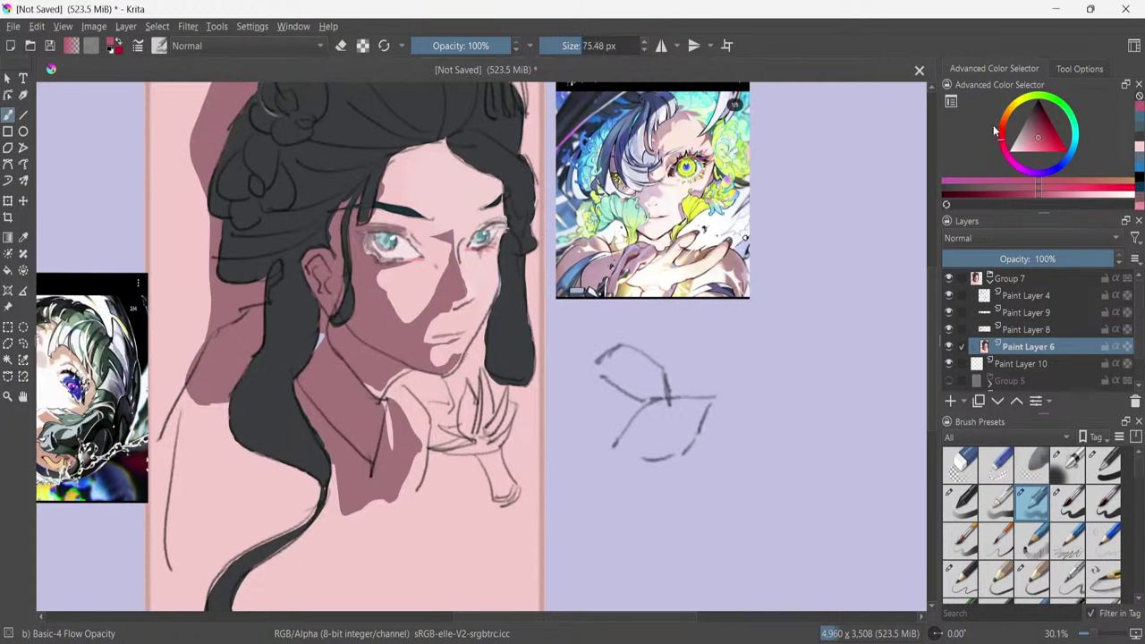
Reduce the brush to about 26 px, try tinting the lips with a more saturated crimson, and undo the tint.
drag(1038, 137, 1051, 143)
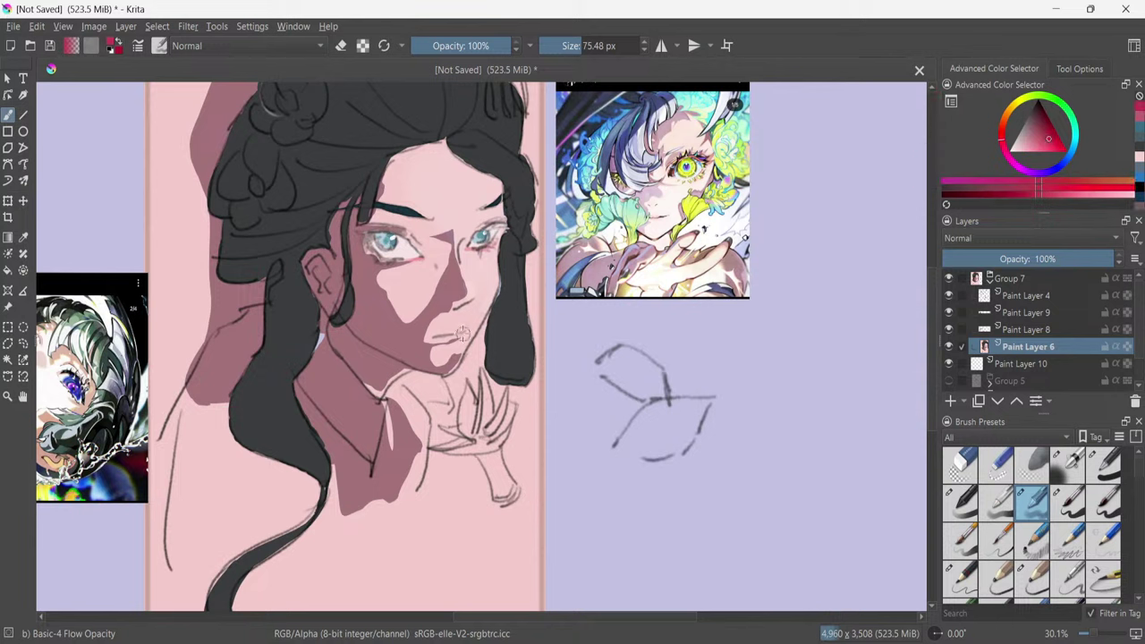
key(bracketleft)
key(bracketleft)
key(bracketleft)
key(bracketleft)
key(bracketleft)
key(bracketleft)
key(bracketleft)
key(bracketleft)
drag(460, 331, 449, 336)
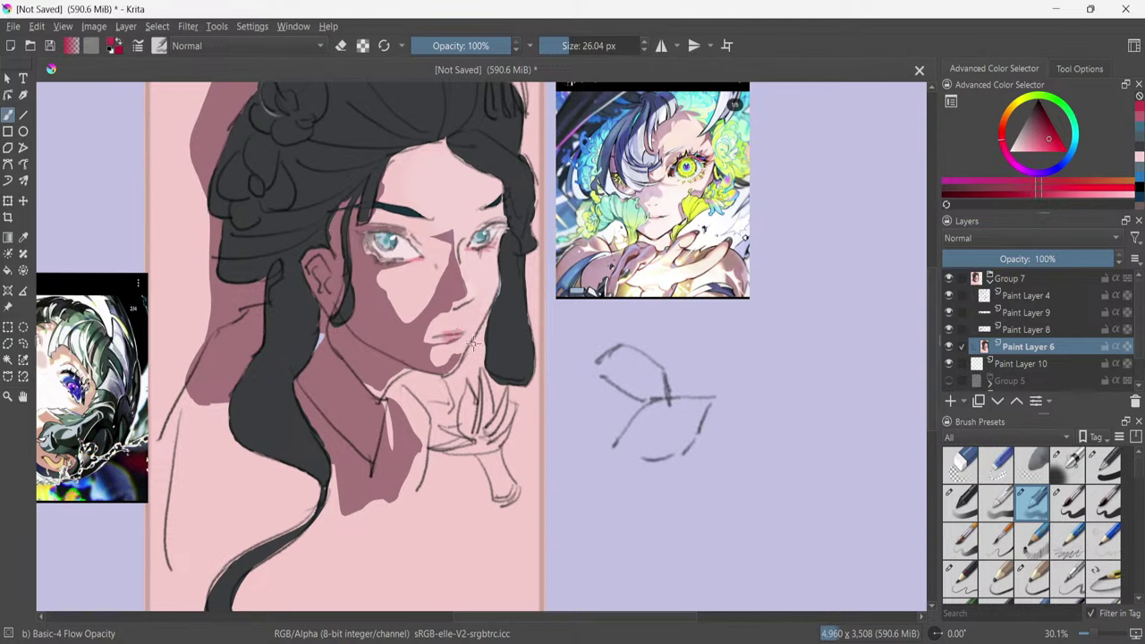
key(ctrl+z)
Tint the lips with a stronger crimson, compare with Paint Layer 6 hidden, and choose a dark red for deepening them.
drag(1052, 141, 1056, 152)
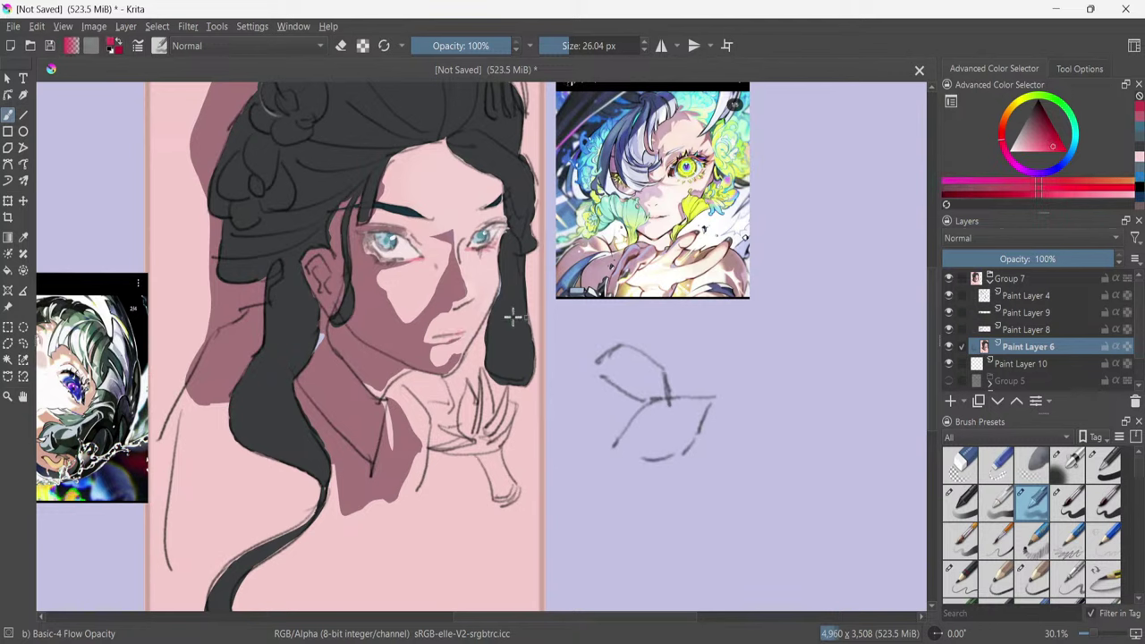
drag(448, 333, 443, 336)
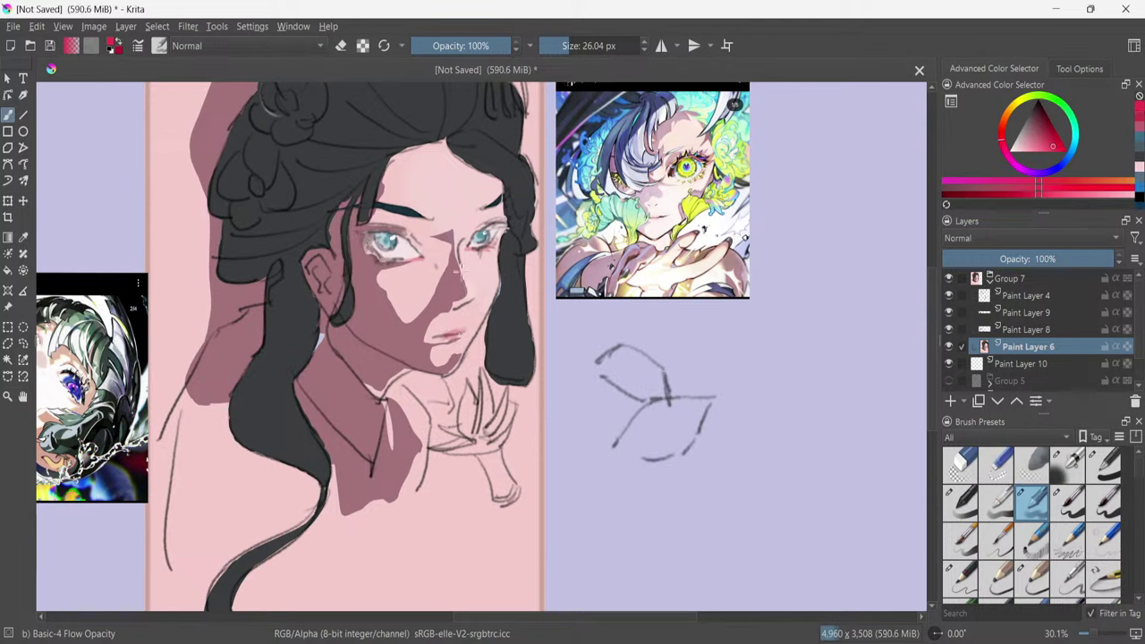
click(950, 346)
click(949, 346)
drag(1057, 138, 1050, 120)
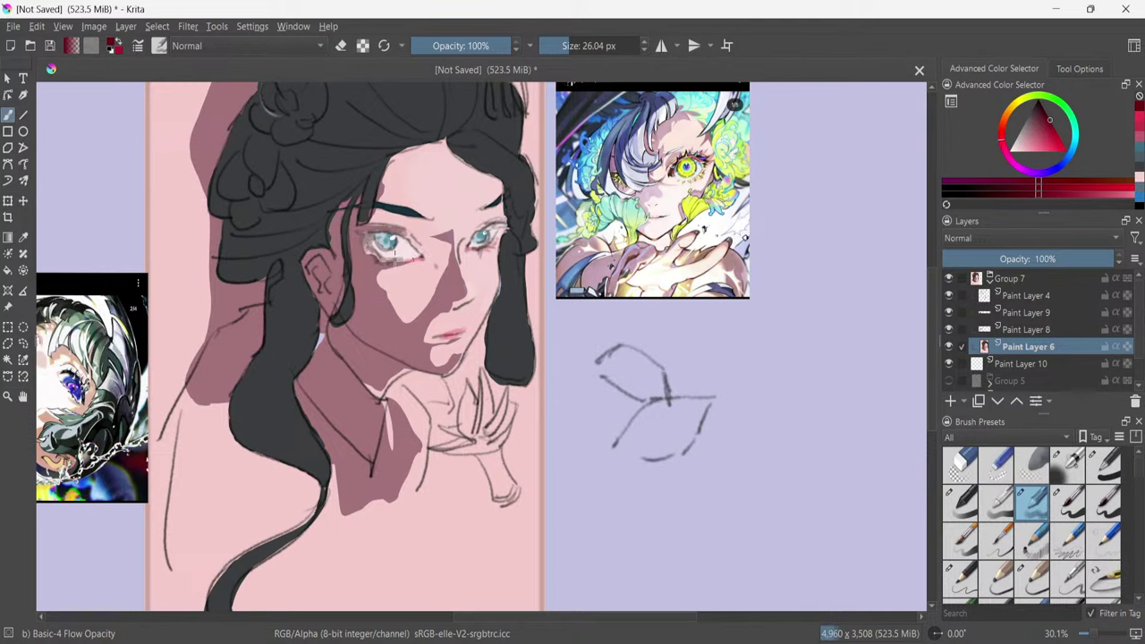
Redden the skin below the eyes with a muted crimson at about 87 px, undoing the last stroke at the far eye.
drag(1006, 152, 1037, 137)
mouse_move(372, 278)
shift+mouse_down()
mouse_move(410, 288)
mouse_move(383, 263)
shift+mouse_up()
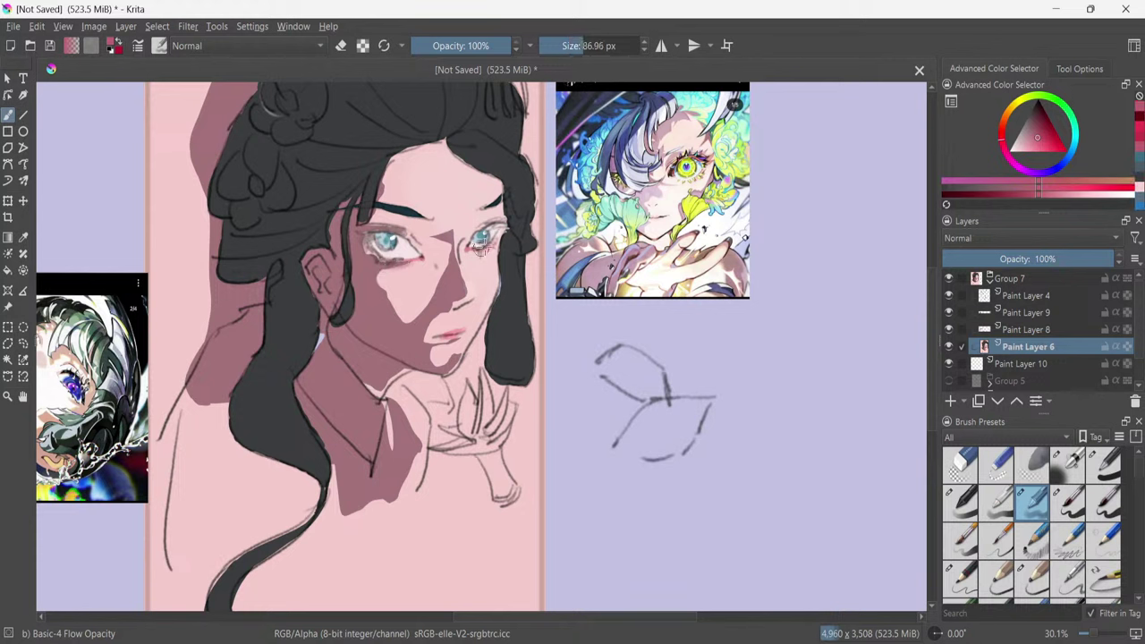
drag(486, 248, 472, 251)
key(ctrl+z)
ctrl+click(407, 225)
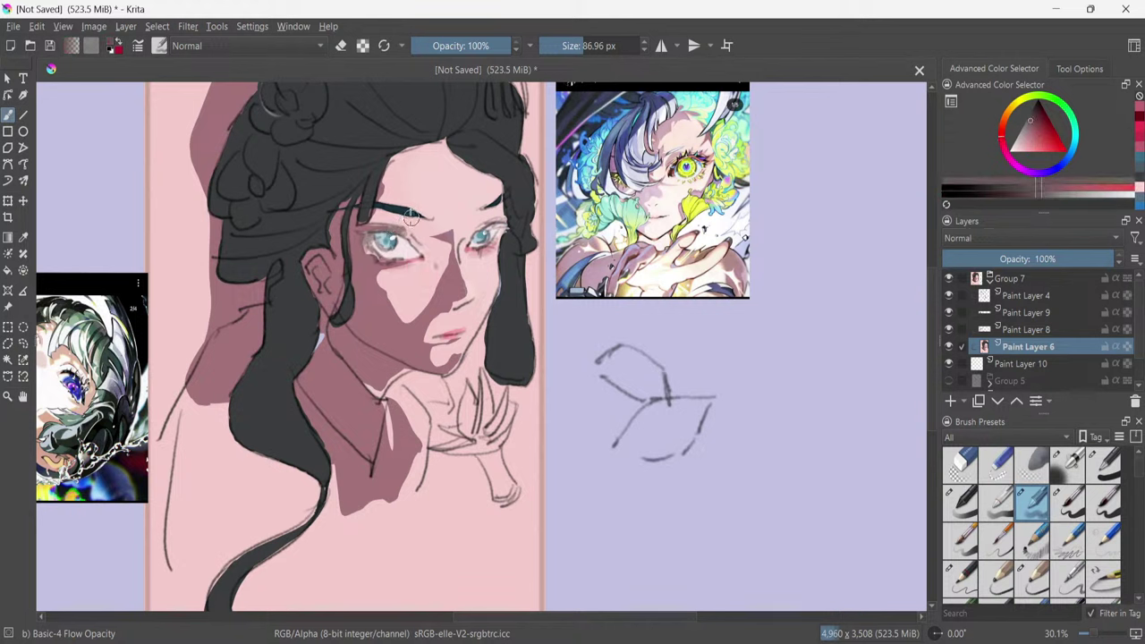
drag(410, 224, 373, 220)
key(ctrl+z)
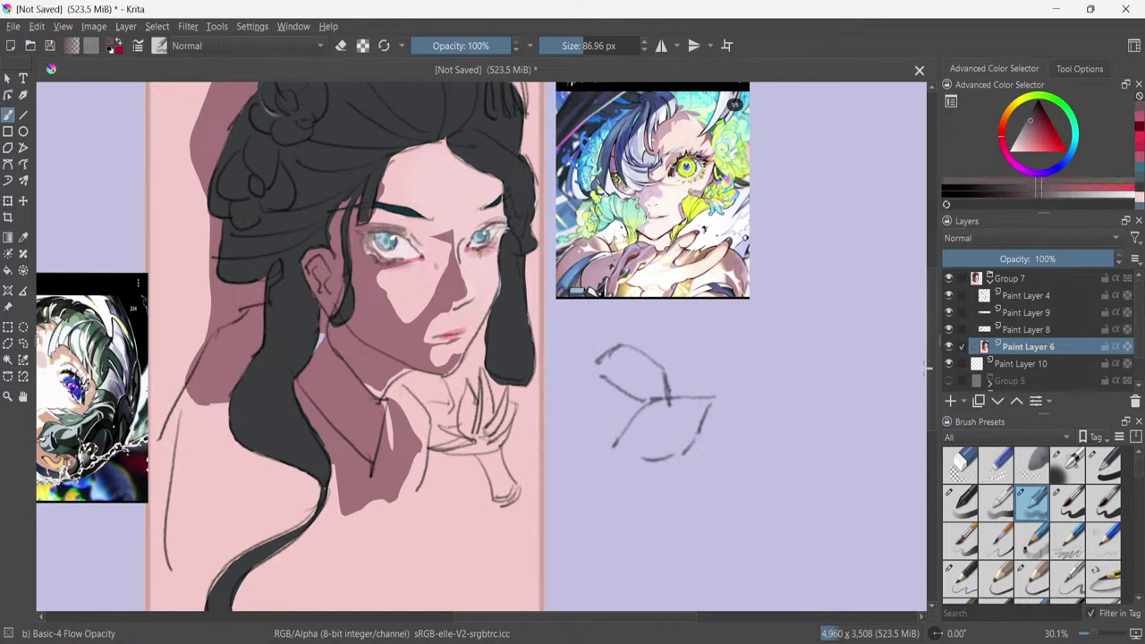
Try shading around the near eye with the Basic-2 Opacity brush at about 47 px in a sampled mauve, undoing the strokes.
click(960, 503)
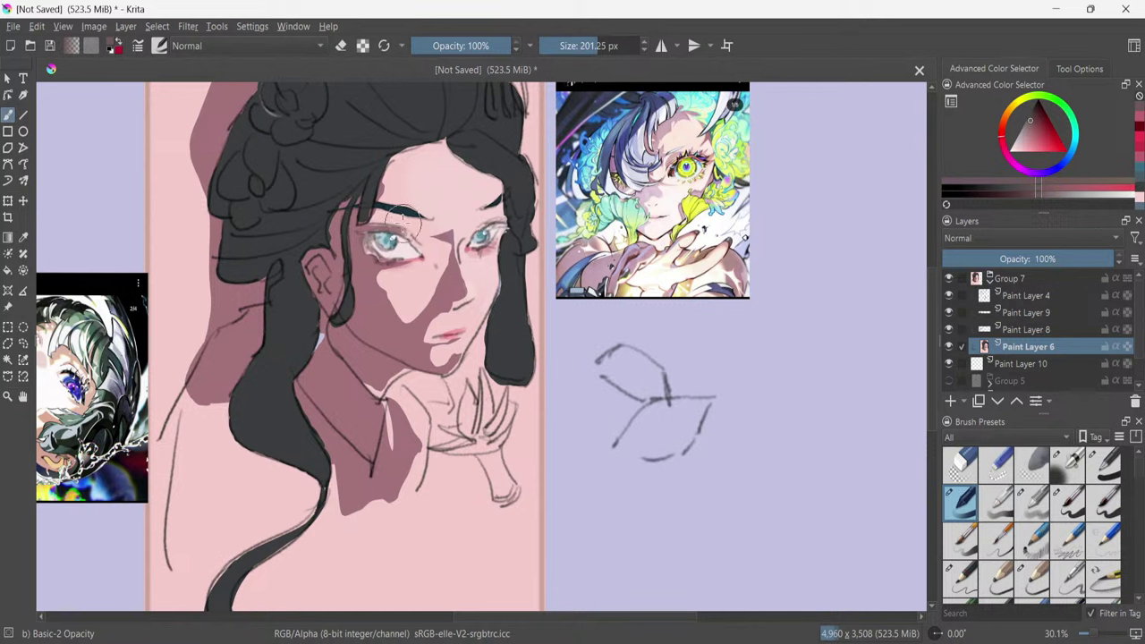
mouse_move(412, 229)
mouse_down()
mouse_move(384, 217)
mouse_move(394, 235)
mouse_move(357, 264)
mouse_up()
key(ctrl+z)
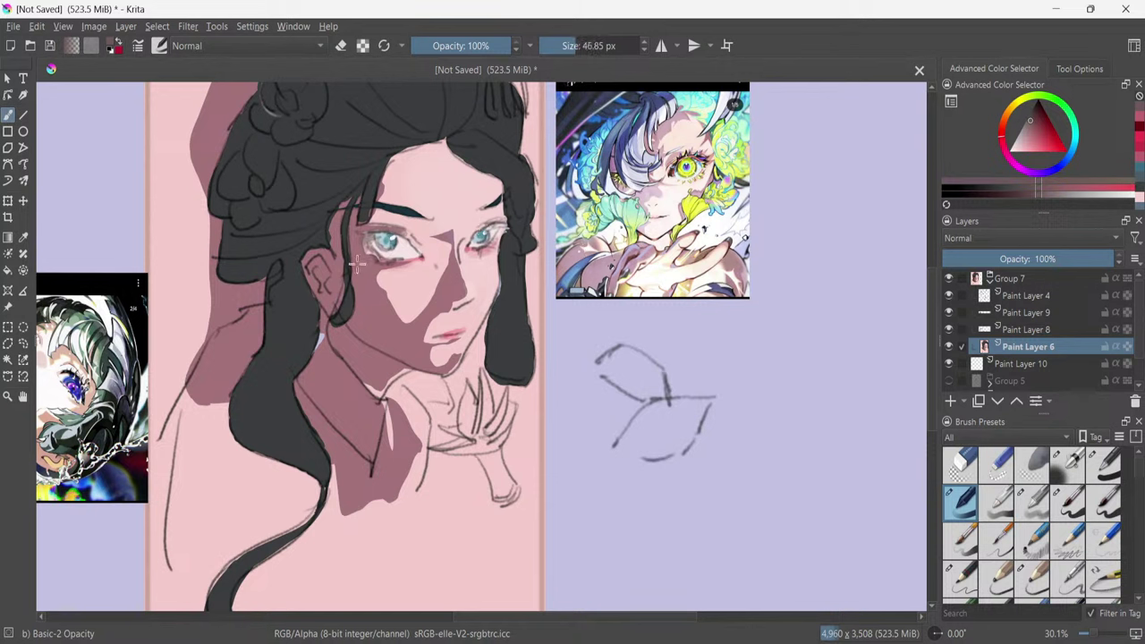
ctrl+click(361, 266)
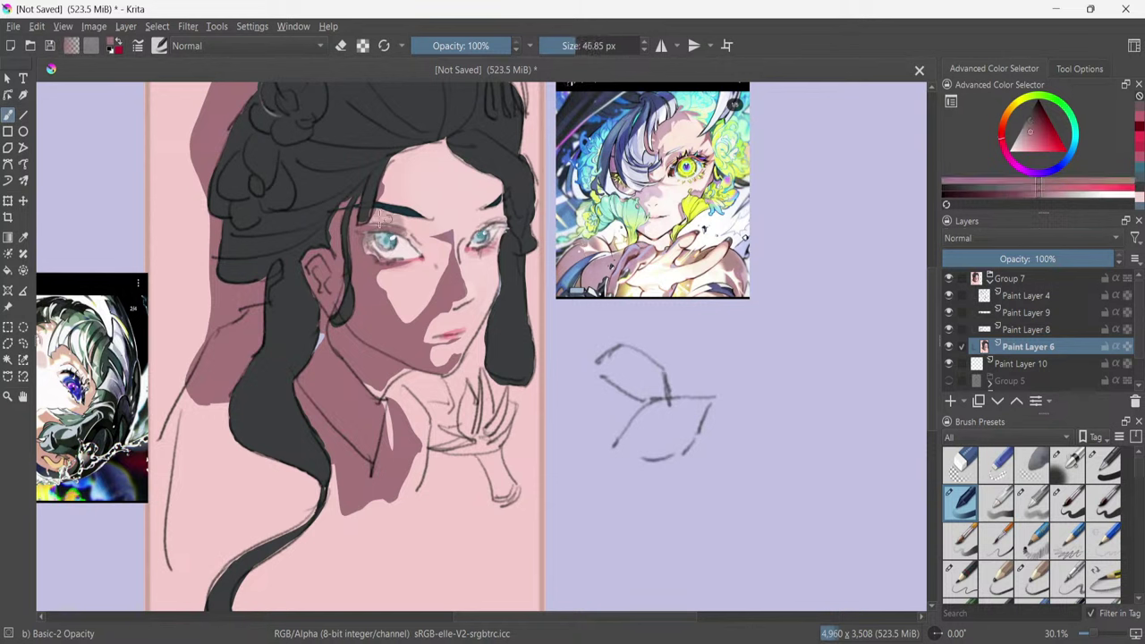
mouse_move(380, 217)
mouse_down()
mouse_move(401, 218)
mouse_move(363, 221)
mouse_move(401, 237)
mouse_up()
key(ctrl+z)
key(ctrl+z)
key(ctrl+z)
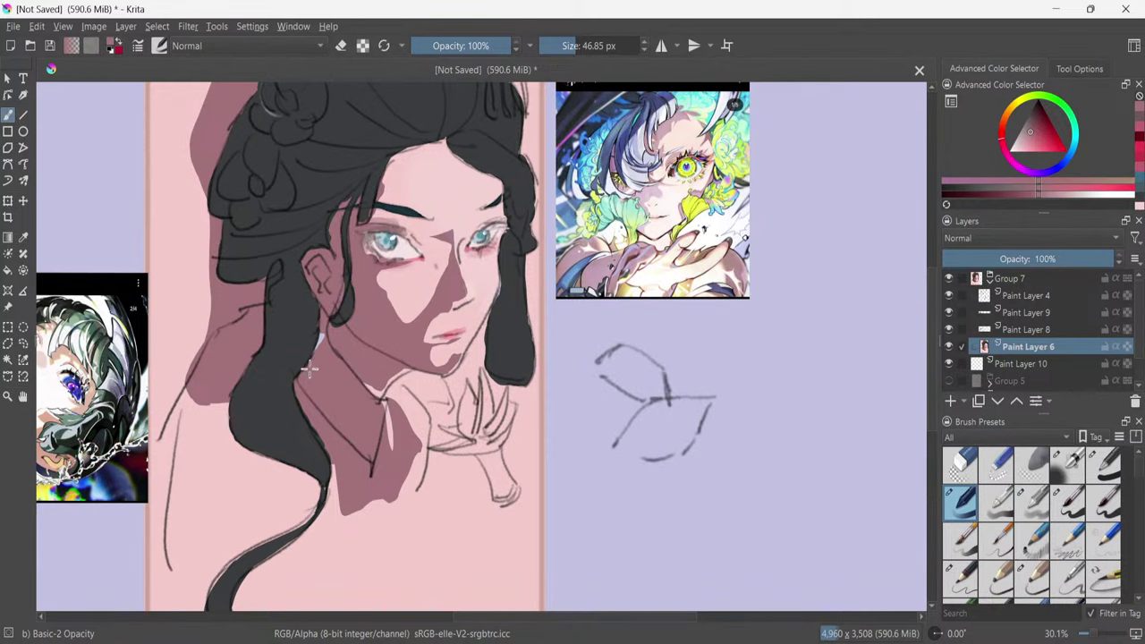
Reduce the brush to about 3.7 px and add a fine mauve stroke at the far eye.
key(minus)
key(minus)
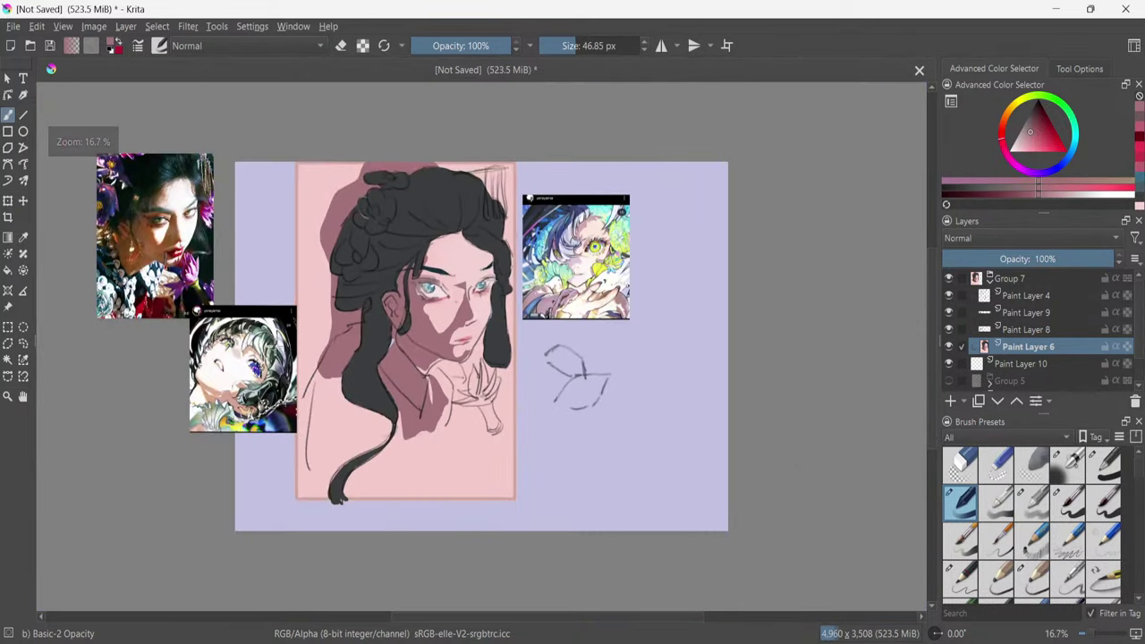
key(equal)
key(equal)
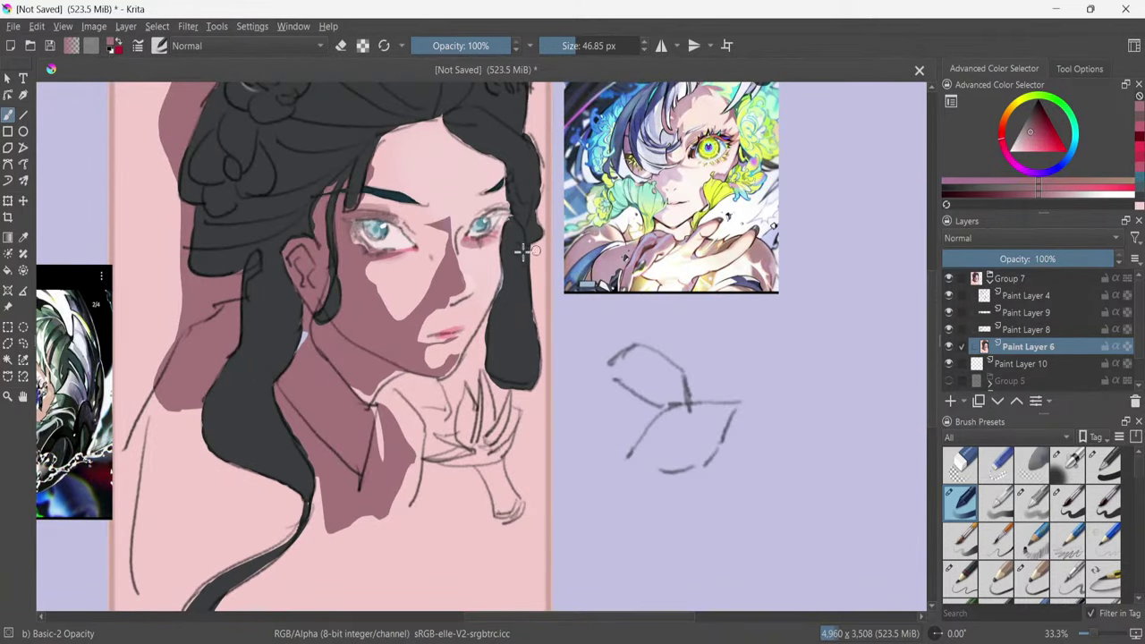
key(bracketleft)
key(bracketleft)
key(bracketleft)
mouse_move(478, 235)
mouse_down()
mouse_move(488, 250)
mouse_move(479, 240)
mouse_up()
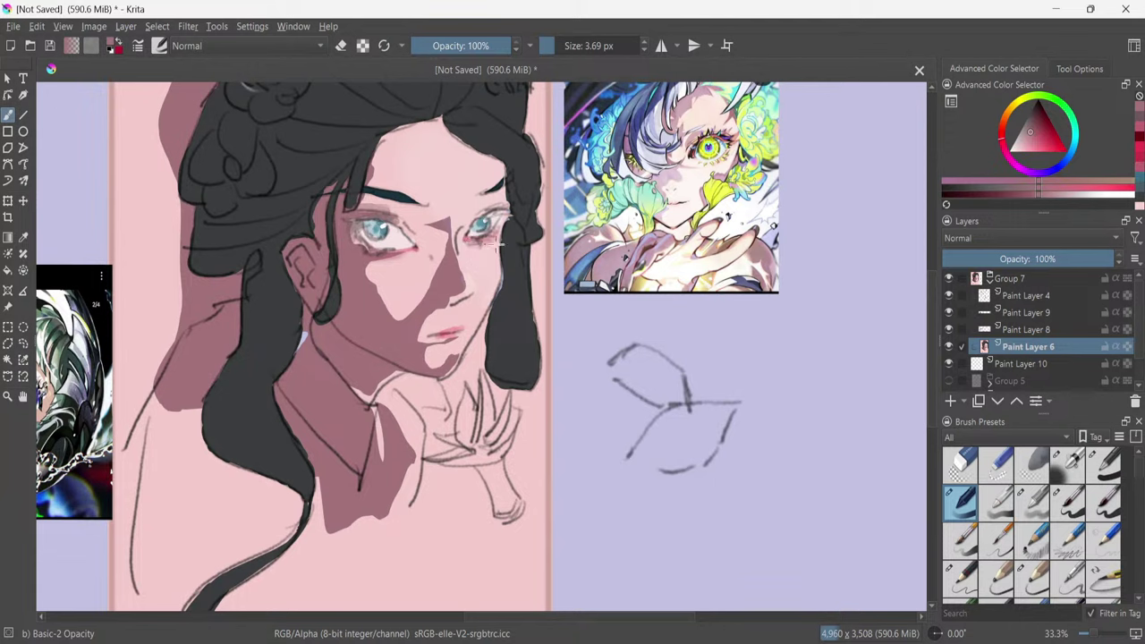
click(987, 282)
click(990, 280)
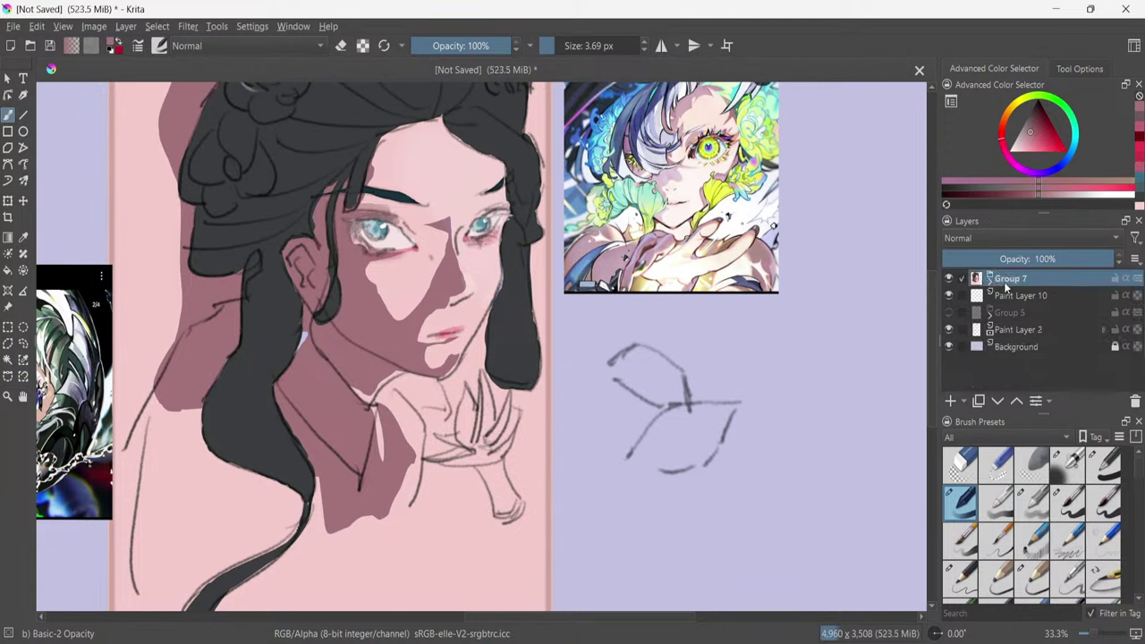
click(989, 283)
click(1018, 348)
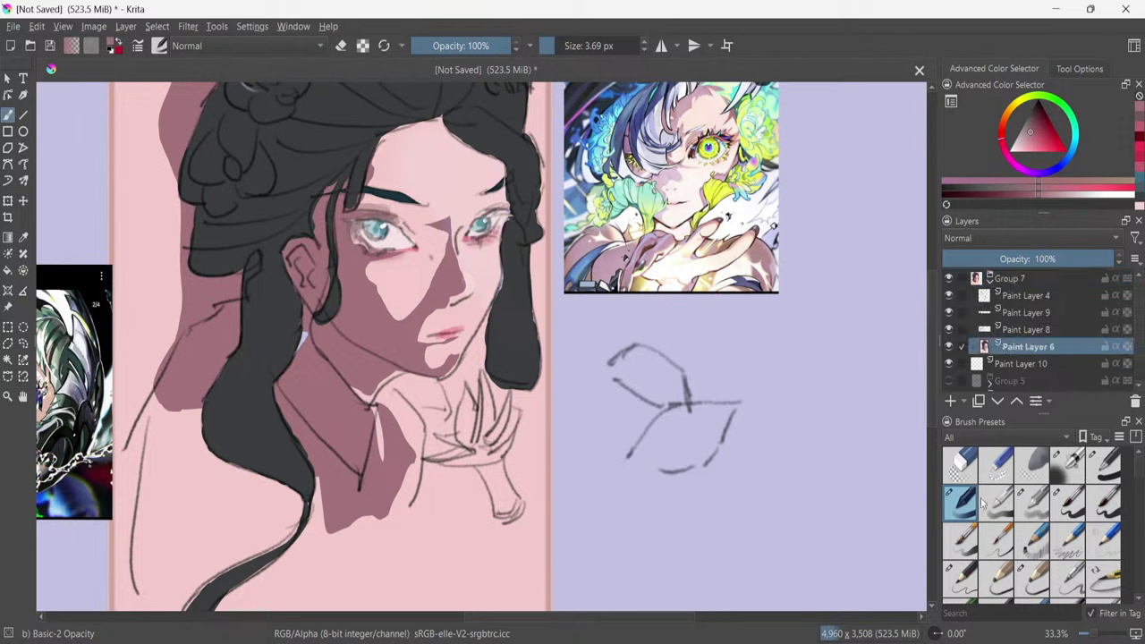
Outline the clothing from the collar and shoulders to the bottom of the portrait with a freehand selection, excluding the long hair strand.
click(23, 344)
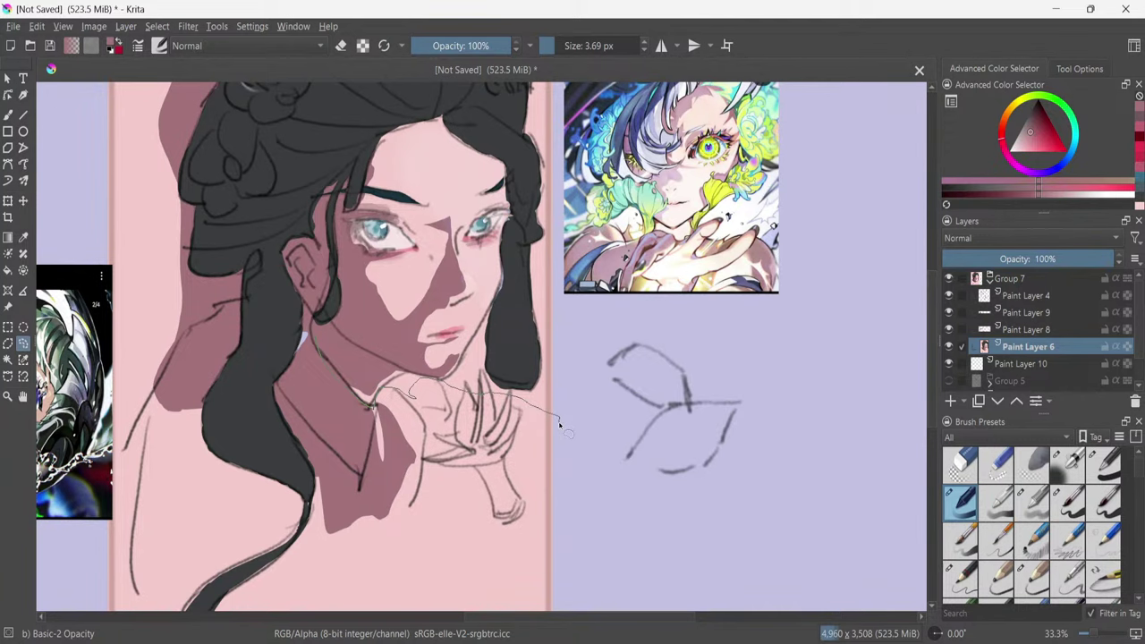
mouse_move(560, 428)
mouse_down()
mouse_move(527, 465)
mouse_move(574, 370)
mouse_up()
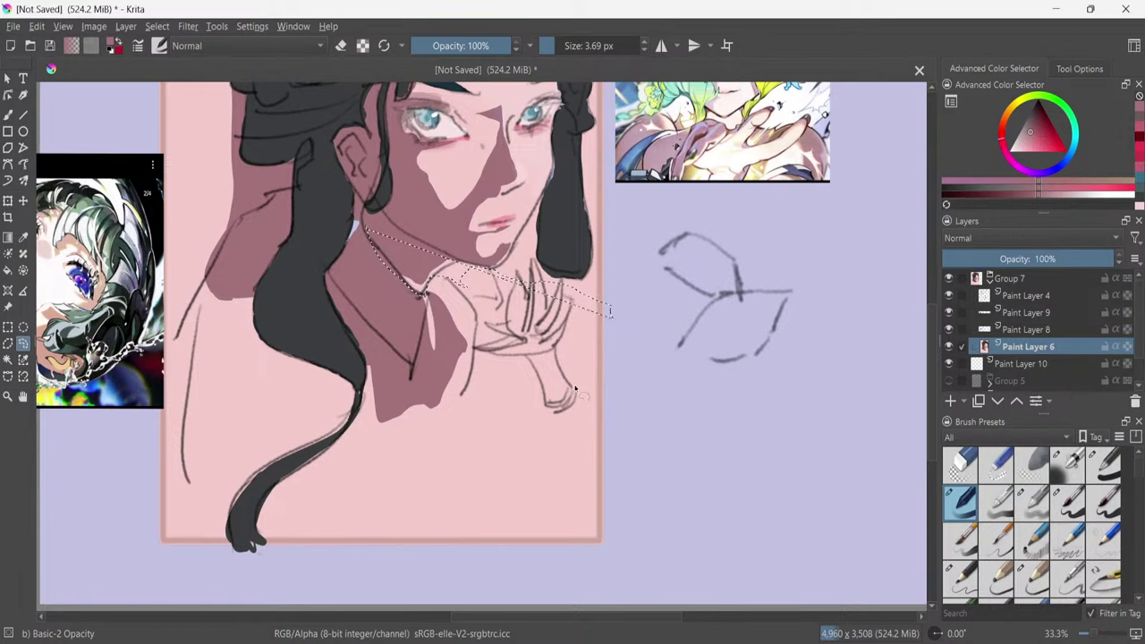
key(minus)
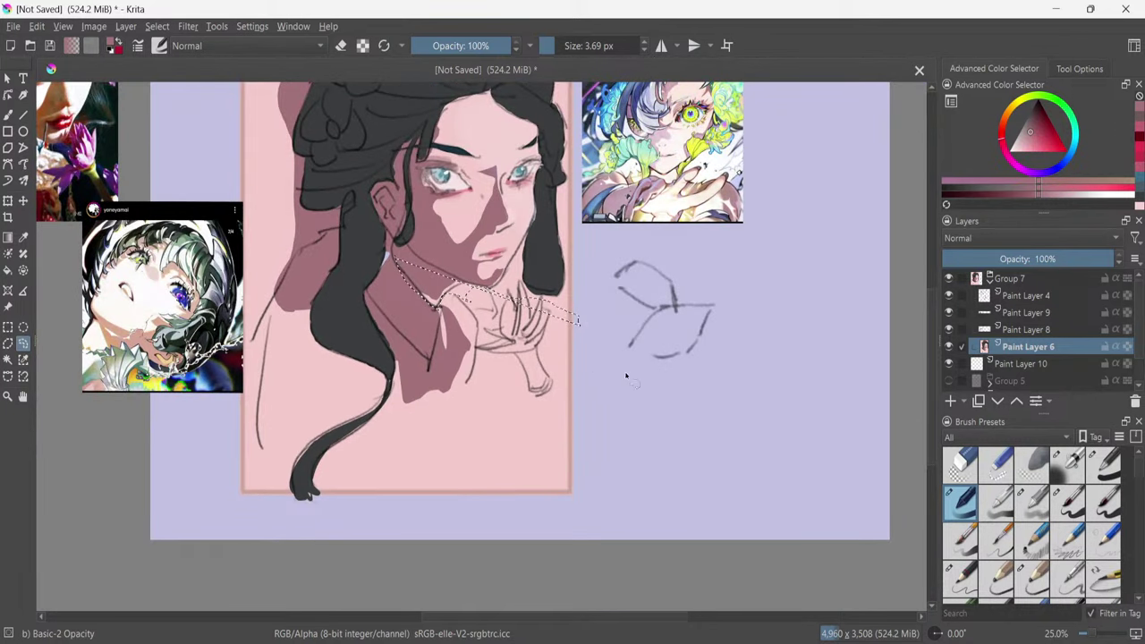
mouse_move(577, 324)
mouse_down()
mouse_move(576, 521)
mouse_move(353, 498)
mouse_move(252, 511)
mouse_move(228, 446)
mouse_move(240, 373)
mouse_move(283, 278)
mouse_move(335, 226)
mouse_move(339, 253)
mouse_move(297, 311)
mouse_move(300, 344)
mouse_move(381, 377)
mouse_move(379, 392)
mouse_move(301, 455)
mouse_move(288, 490)
mouse_move(302, 500)
mouse_move(318, 490)
mouse_move(325, 460)
mouse_move(400, 403)
mouse_move(399, 349)
mouse_move(366, 294)
mouse_move(394, 240)
mouse_move(413, 288)
mouse_up()
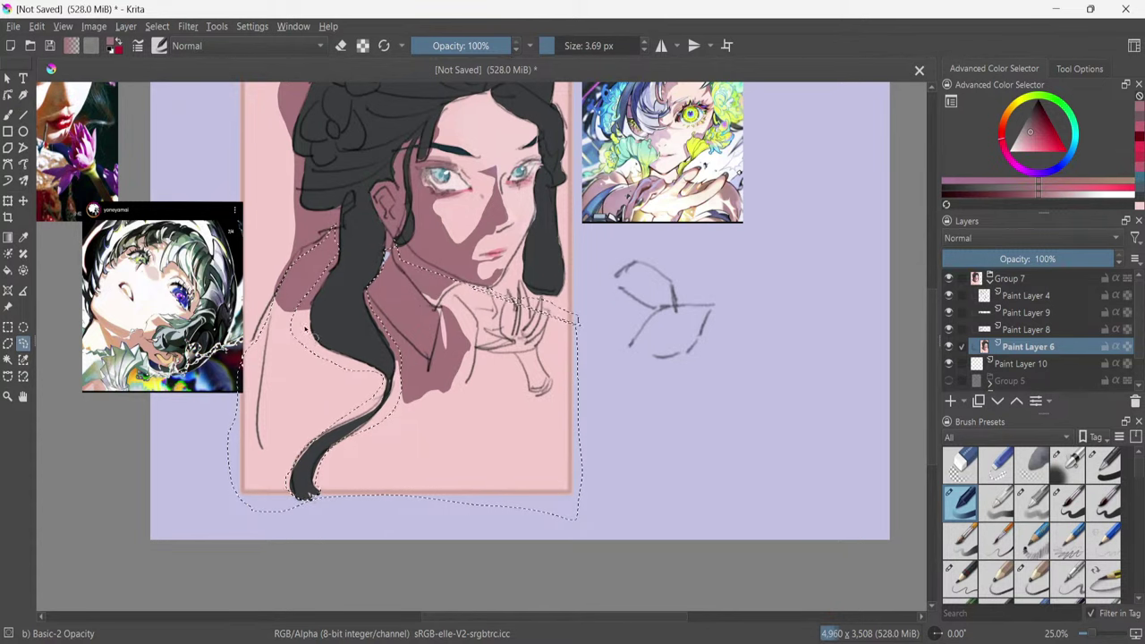
mouse_move(306, 304)
mouse_down()
mouse_move(302, 364)
mouse_move(293, 306)
mouse_move(306, 301)
mouse_up()
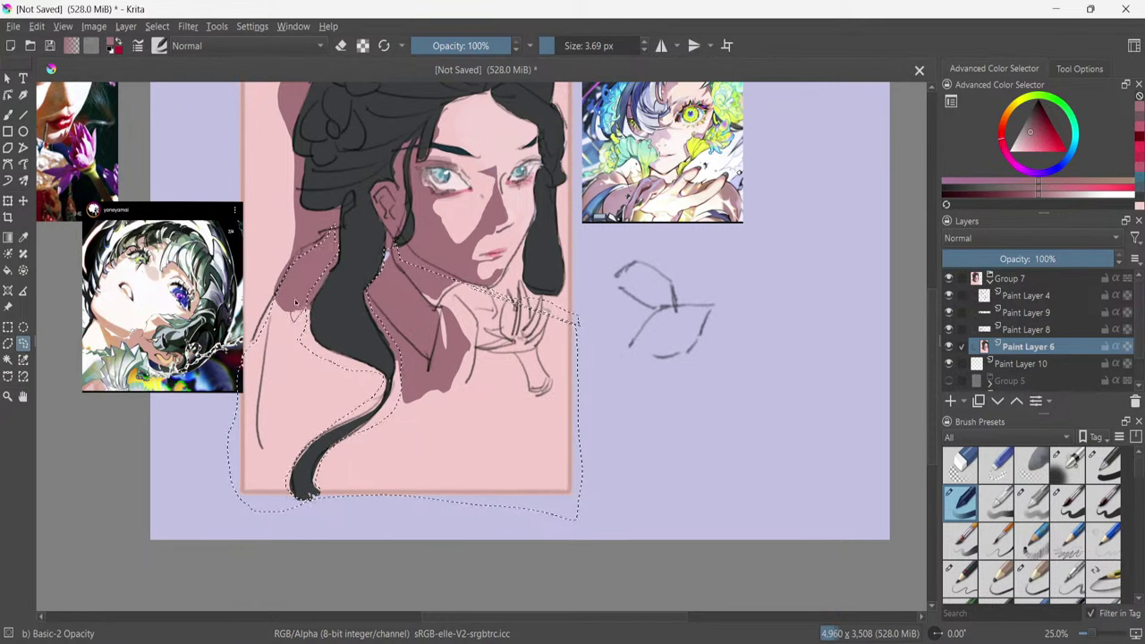
mouse_move(304, 334)
mouse_down()
mouse_move(315, 331)
mouse_move(309, 260)
mouse_move(317, 339)
mouse_up()
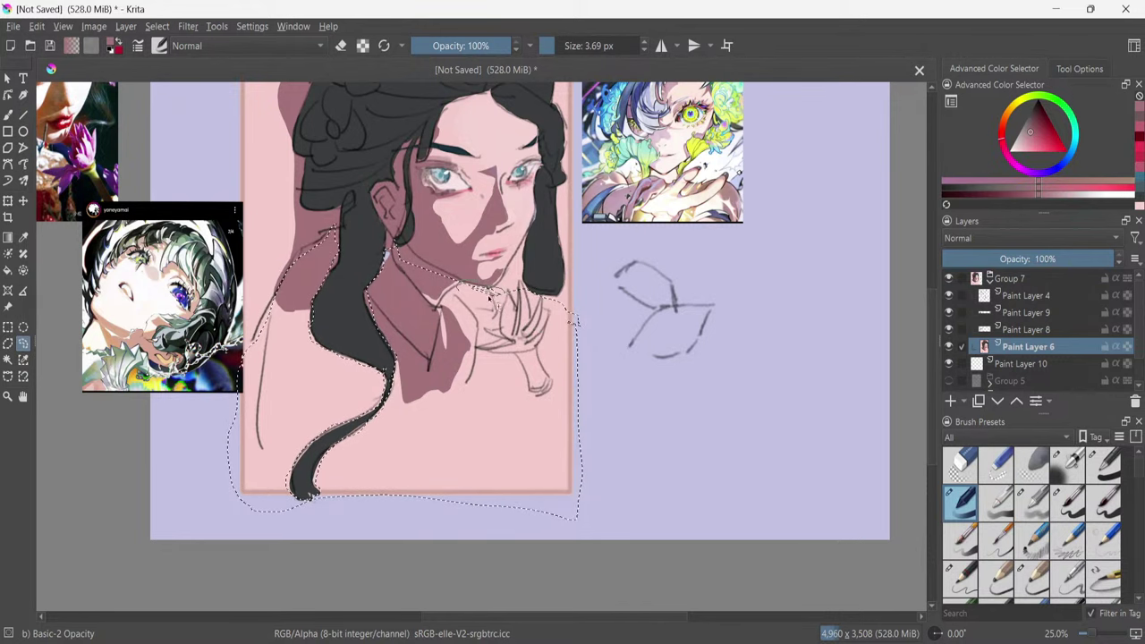
Choose a muted blue and try the Fill tool on the selected clothing on Paint Layer 6.
click(7, 270)
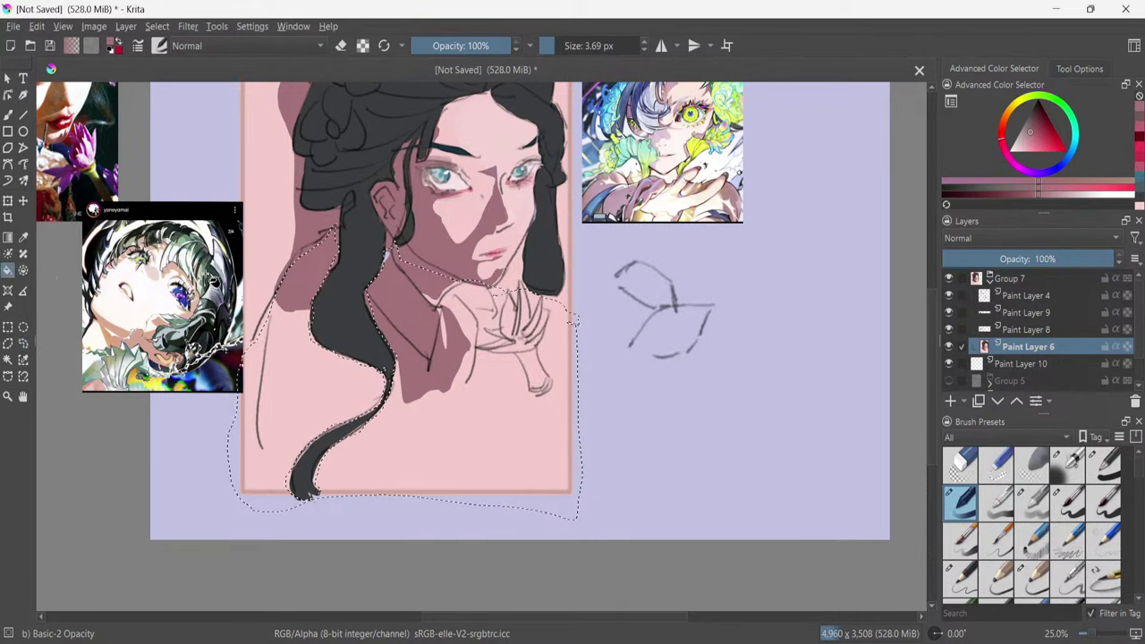
click(1063, 165)
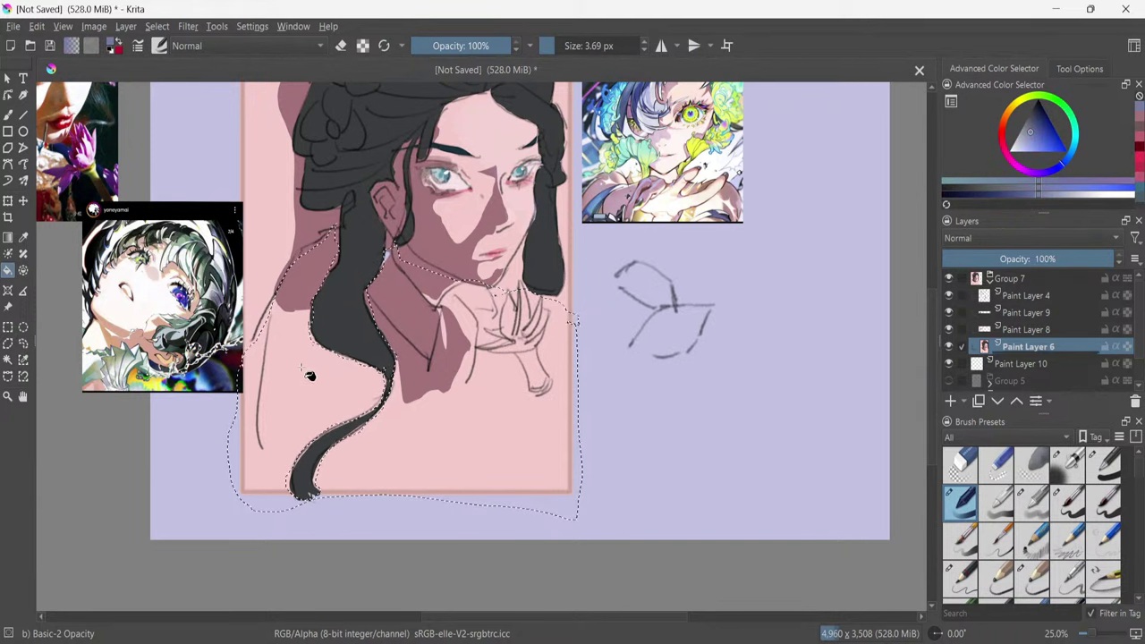
click(319, 399)
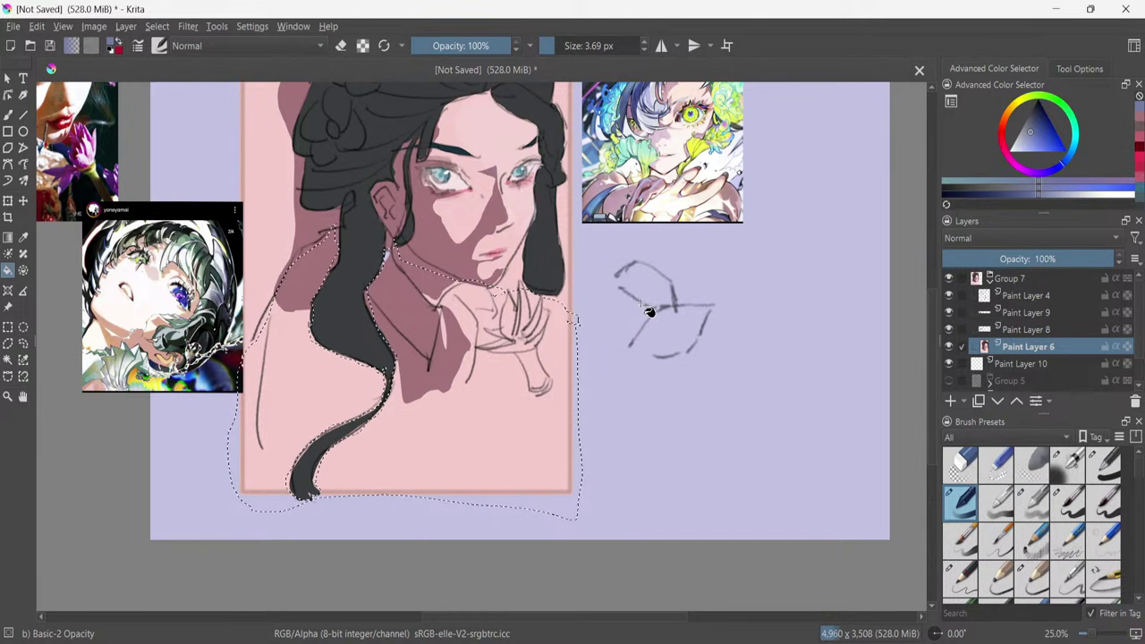
Add a new paint layer above Paint Layer 6, try filling the selected clothing there in the muted blue, and undo the fills.
key(Insert)
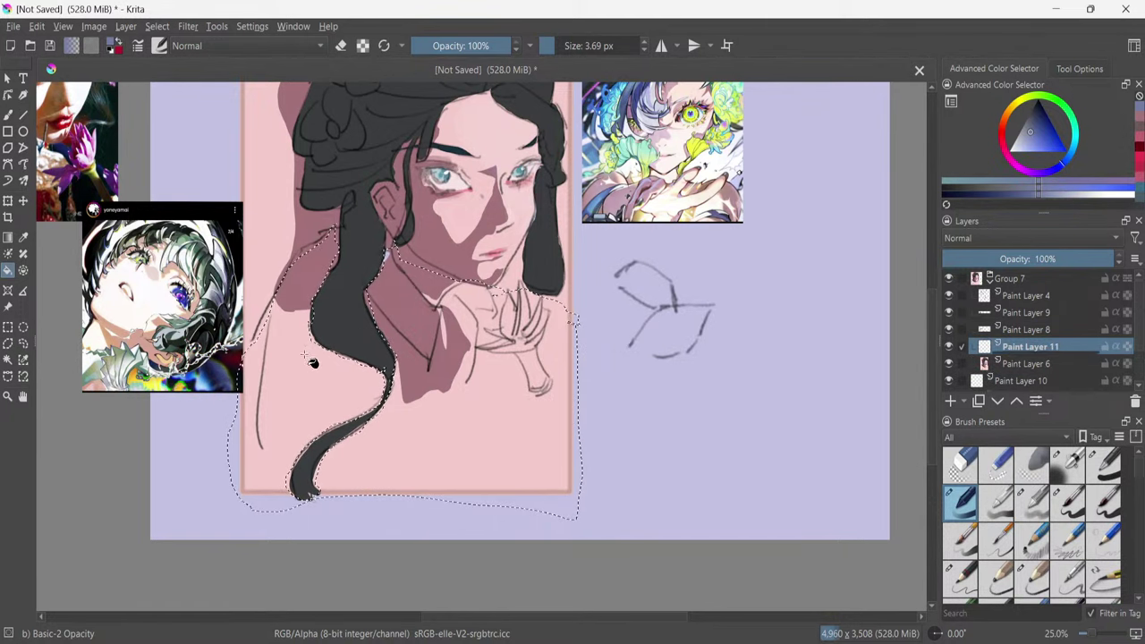
drag(341, 307, 330, 381)
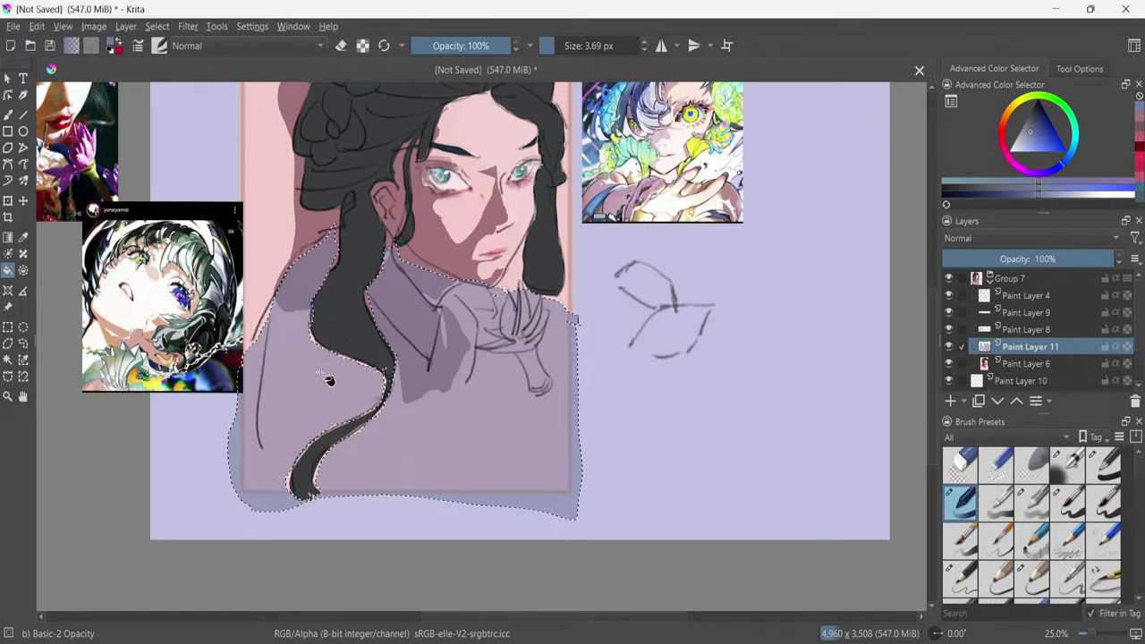
click(304, 377)
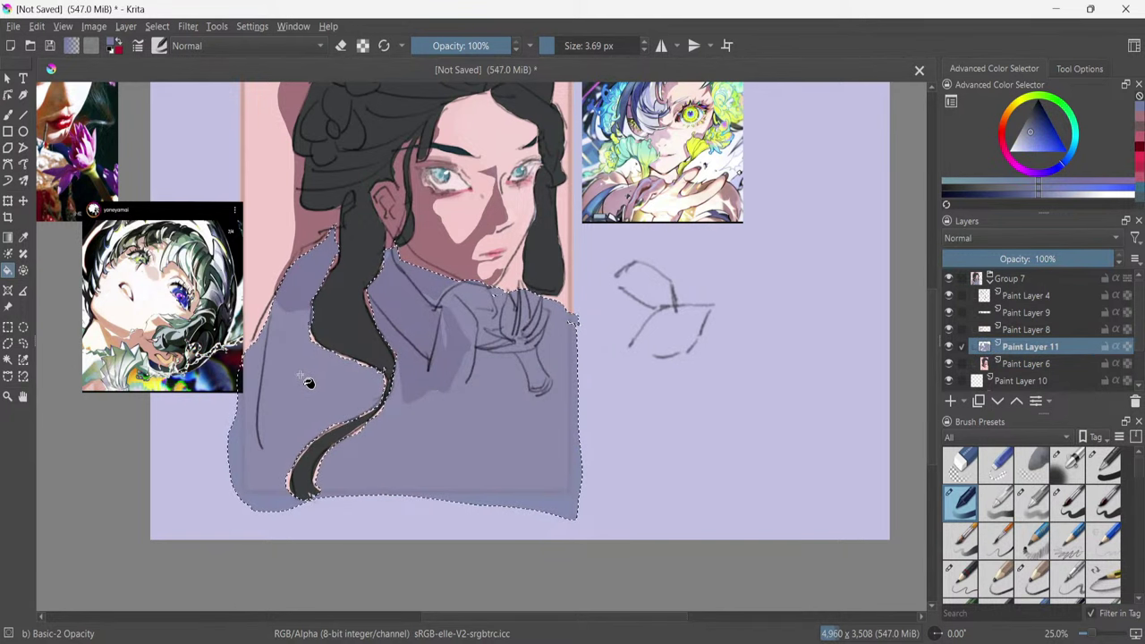
key(ctrl+z)
key(ctrl+z)
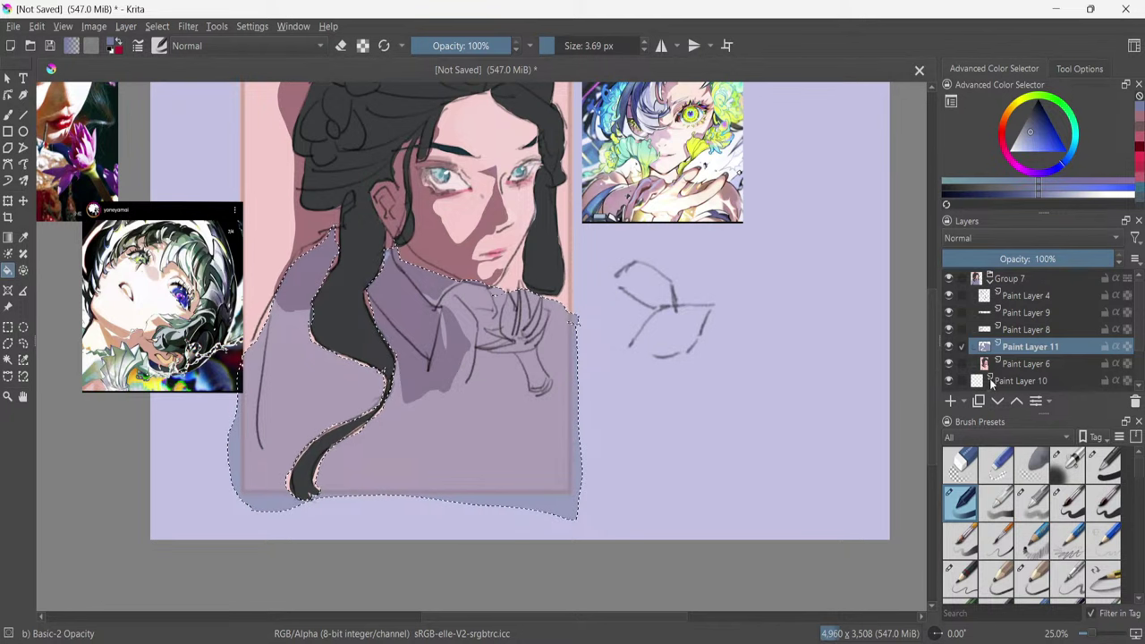
Fill the shoulder beside the long hair strand on Paint Layer 6 with the muted blue, undoing the fill tried on the collar.
click(1033, 367)
click(267, 328)
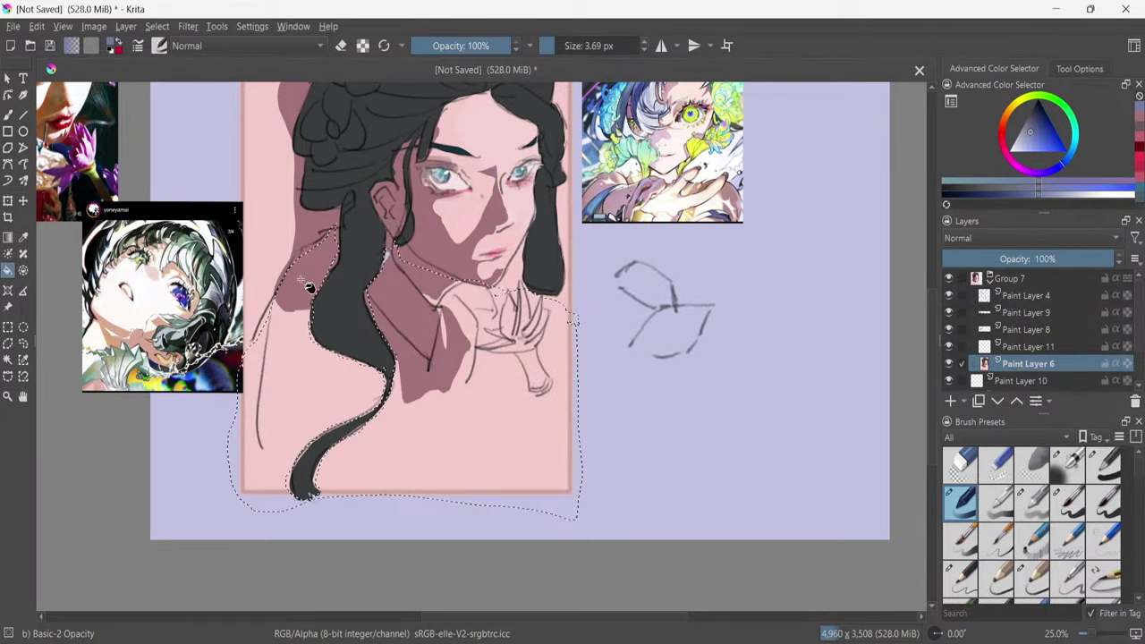
click(411, 324)
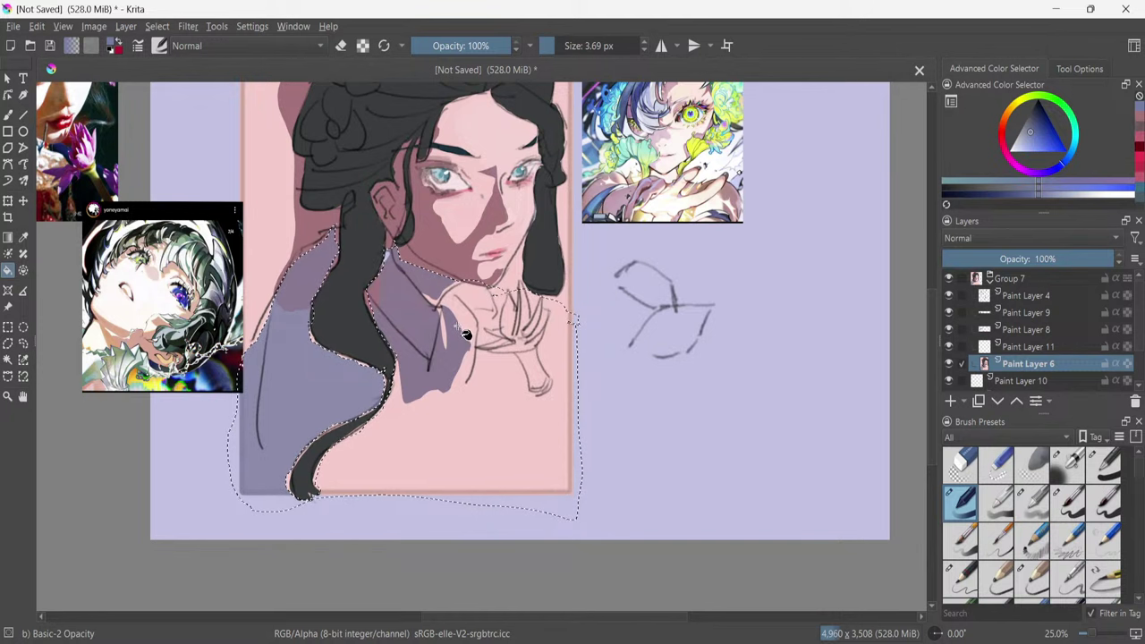
key(ctrl+z)
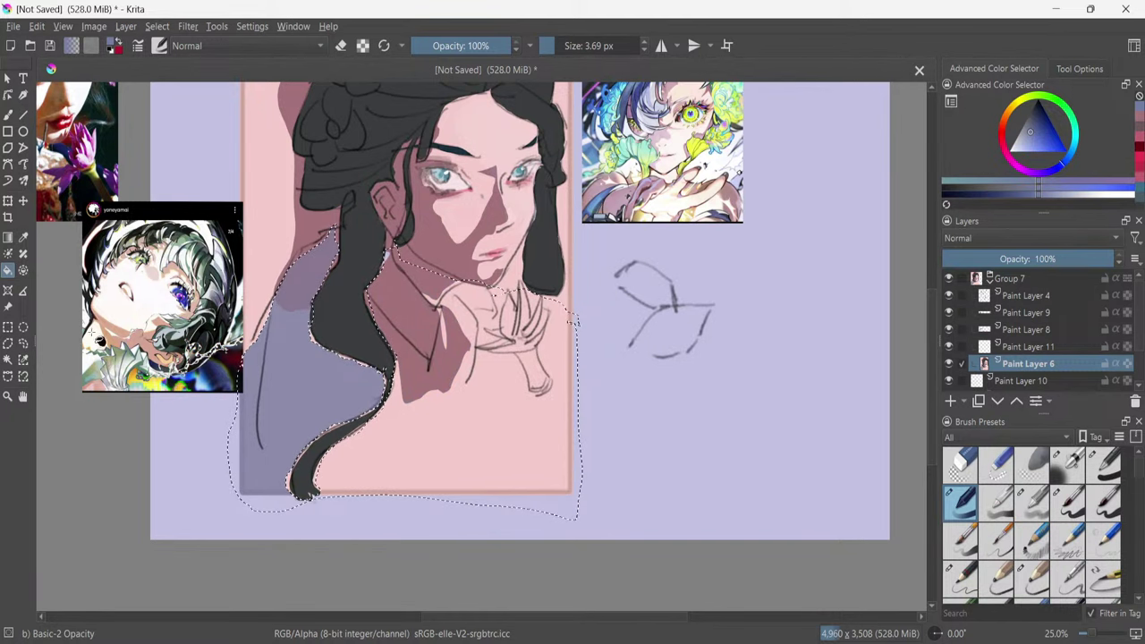
Exclude the neck area above the collar from the selection and fill the collar with the muted blue.
click(24, 344)
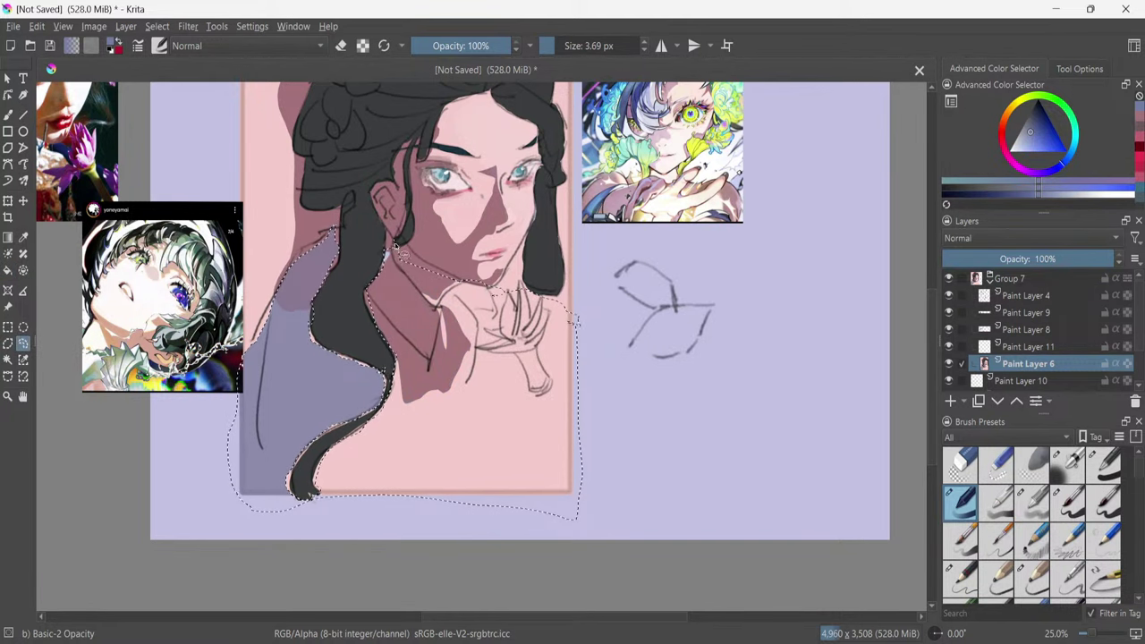
mouse_move(390, 251)
mouse_down()
mouse_move(423, 294)
mouse_move(442, 298)
mouse_move(456, 285)
mouse_move(445, 277)
mouse_up()
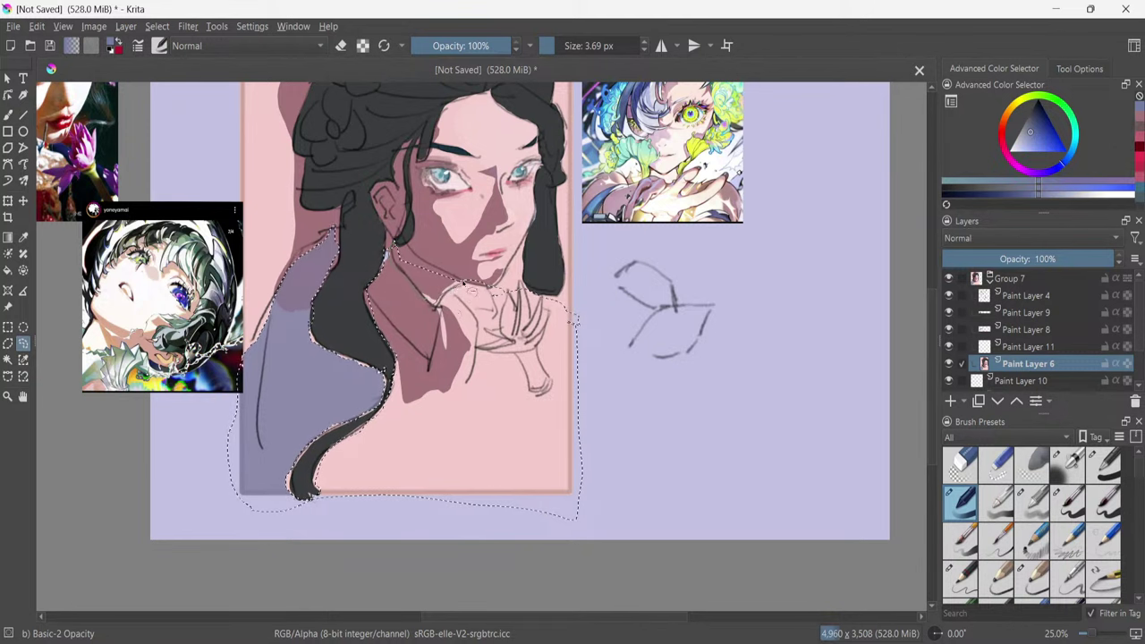
click(8, 271)
click(417, 325)
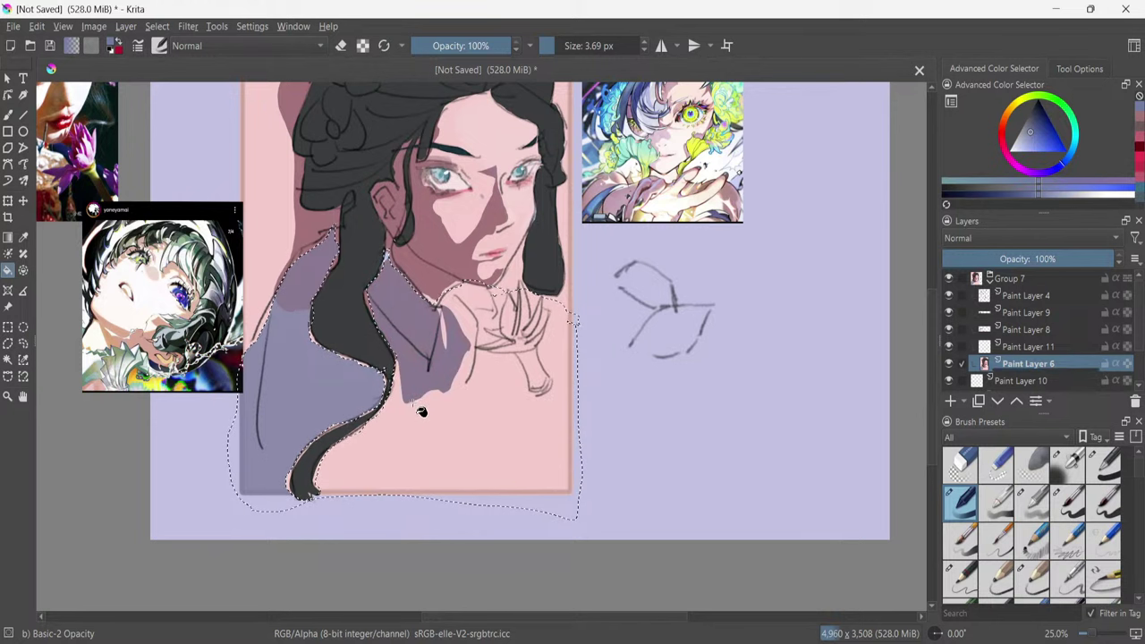
Fill the chest and hand area with the muted blue, redoing the fill once, and clear the selection.
click(484, 419)
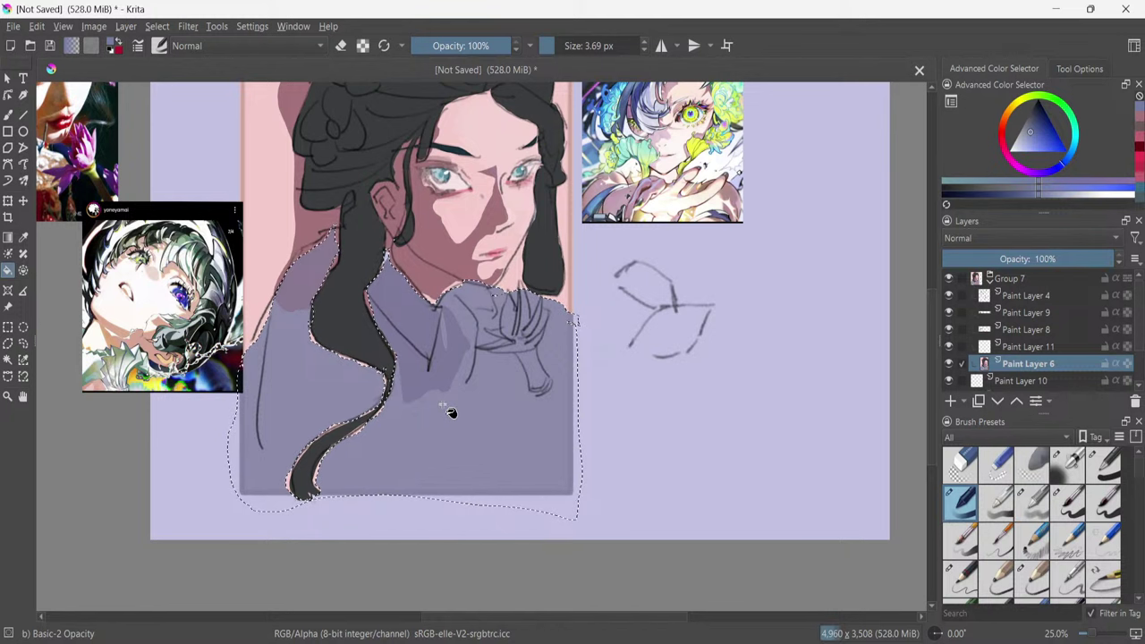
key(ctrl+z)
click(434, 434)
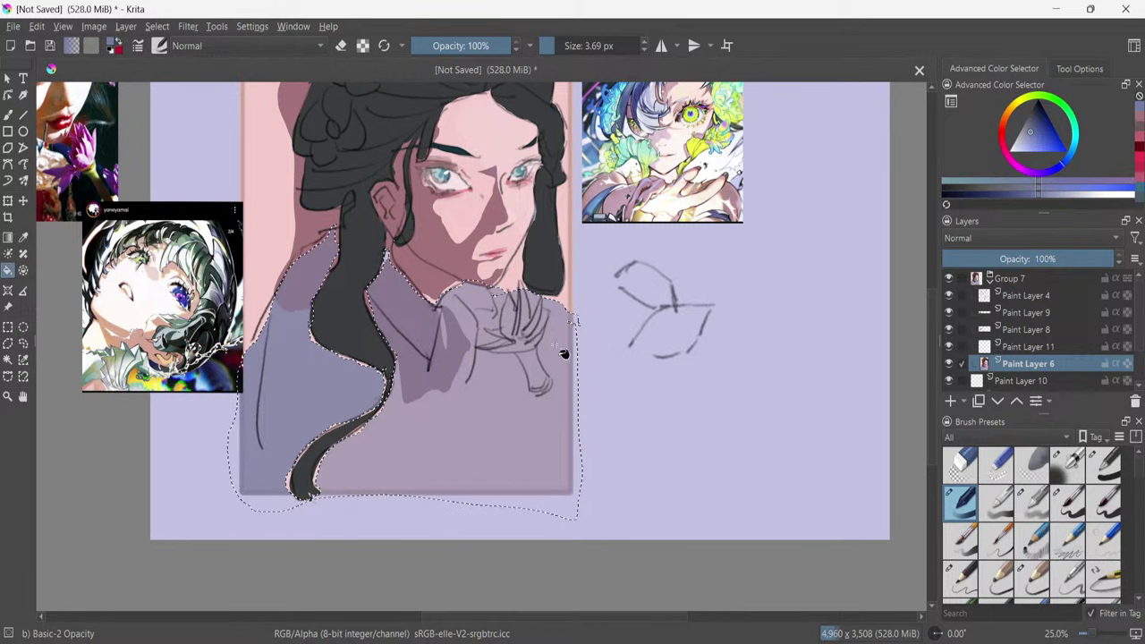
scroll(470, 172, down, 2)
scroll(432, 122, up, 1)
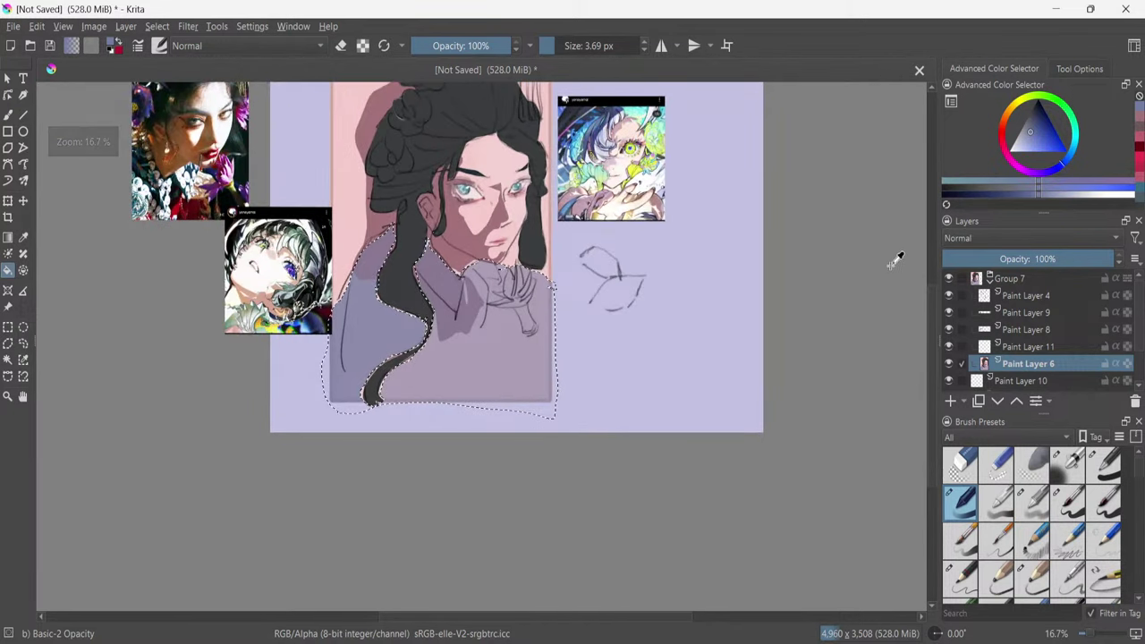
key(ctrl+shift+a)
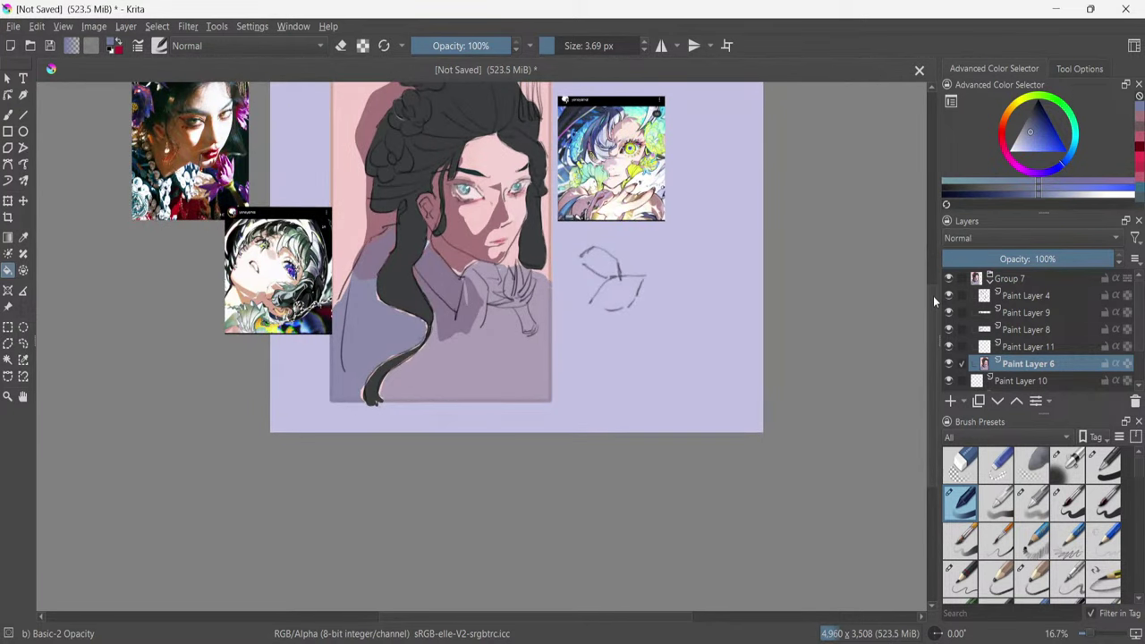
Sample a pale pink, try a brush stroke at the hairline and undo it, and switch to the Basic-4 Flow Opacity brush.
scroll(932, 279, up, 3)
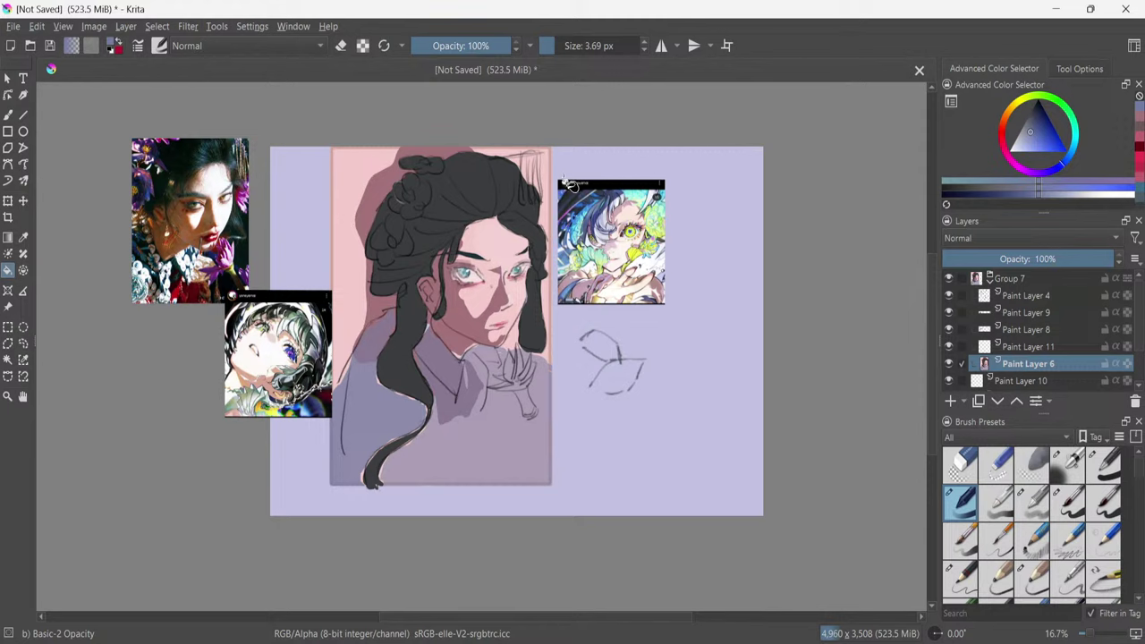
key(b)
ctrl+click(541, 283)
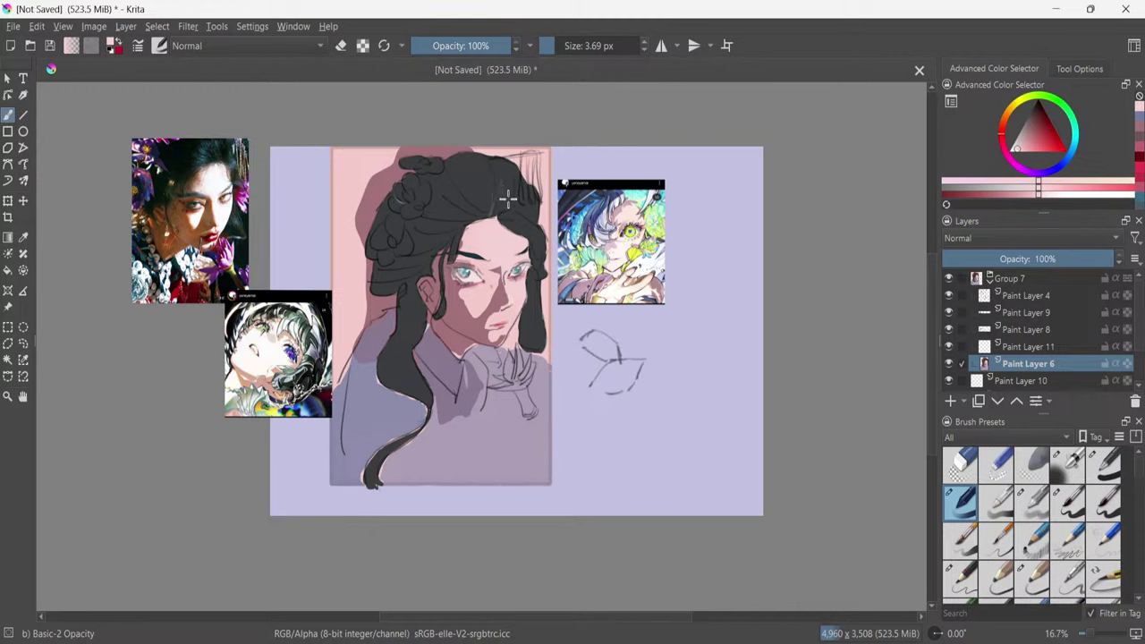
shift+drag(468, 225, 484, 226)
drag(502, 219, 495, 186)
key(ctrl+z)
key(ctrl+z)
click(1029, 500)
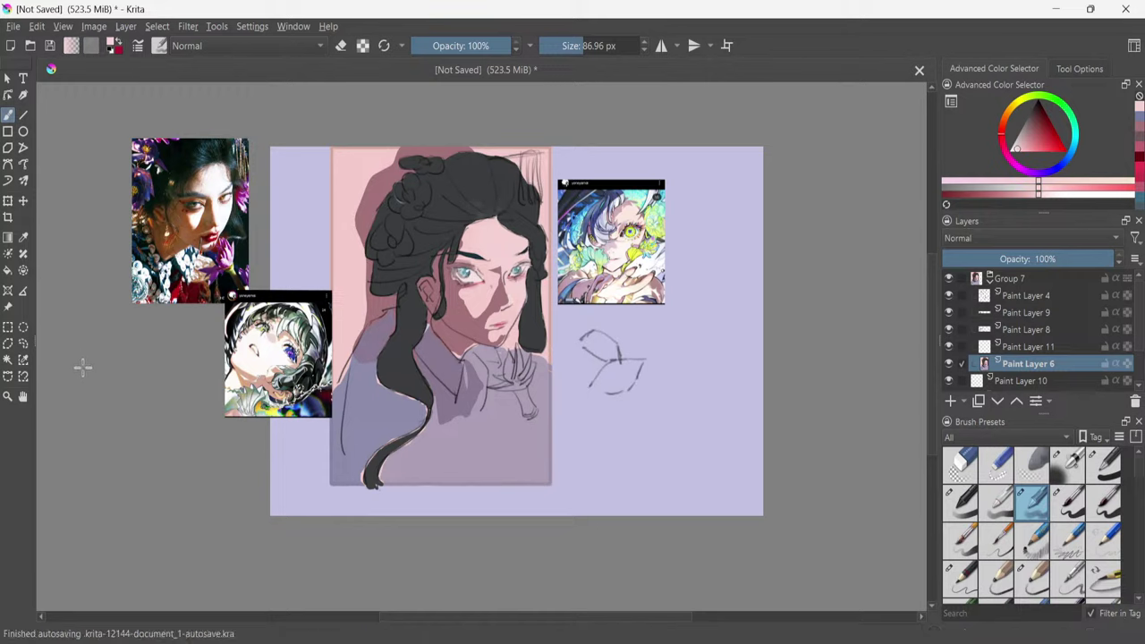
Outline highlight shapes on the crown and front hairline with a freehand selection, discarding the first outline attempt.
click(23, 344)
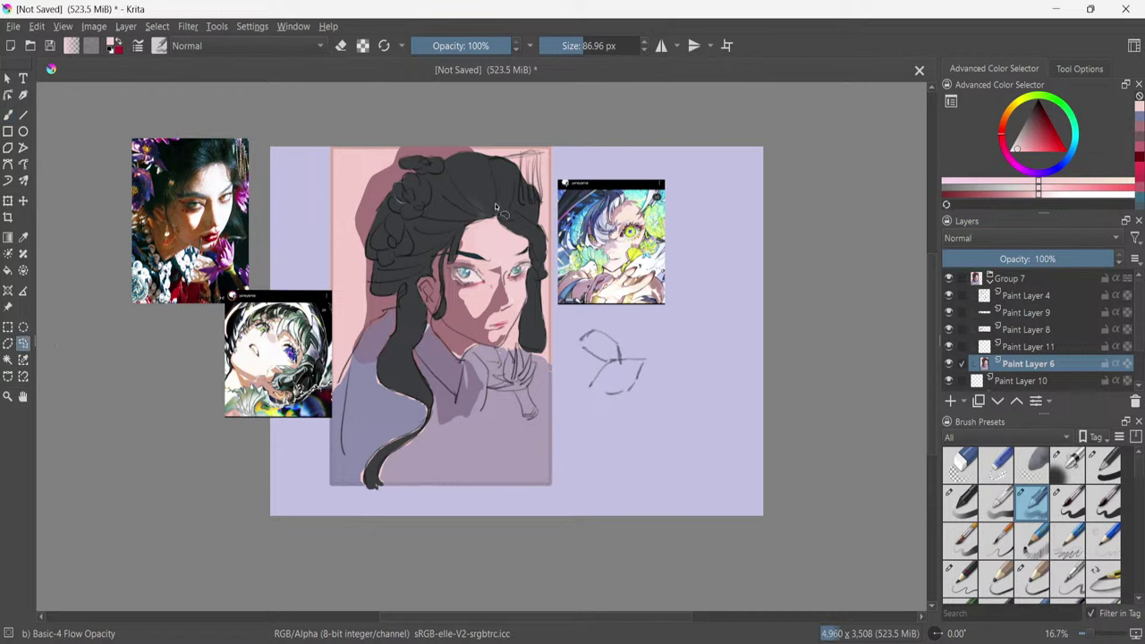
mouse_move(495, 214)
mouse_down()
mouse_move(519, 183)
mouse_move(506, 206)
mouse_move(474, 165)
mouse_move(497, 209)
mouse_move(518, 162)
mouse_move(498, 214)
mouse_move(494, 193)
mouse_move(464, 195)
mouse_move(483, 215)
mouse_move(498, 184)
mouse_move(490, 169)
mouse_move(476, 179)
mouse_move(479, 213)
mouse_up()
key(ctrl+z)
key(ctrl+z)
mouse_move(475, 159)
mouse_down()
mouse_move(477, 215)
mouse_move(506, 191)
mouse_move(491, 150)
mouse_move(463, 167)
mouse_move(480, 163)
mouse_move(458, 211)
mouse_up()
mouse_move(461, 224)
mouse_down()
mouse_move(422, 233)
mouse_move(465, 230)
mouse_up()
Brush a paler pink softly into the selected hair highlights with the brush enlarged to about 302 px, and clear the selection.
click(1049, 196)
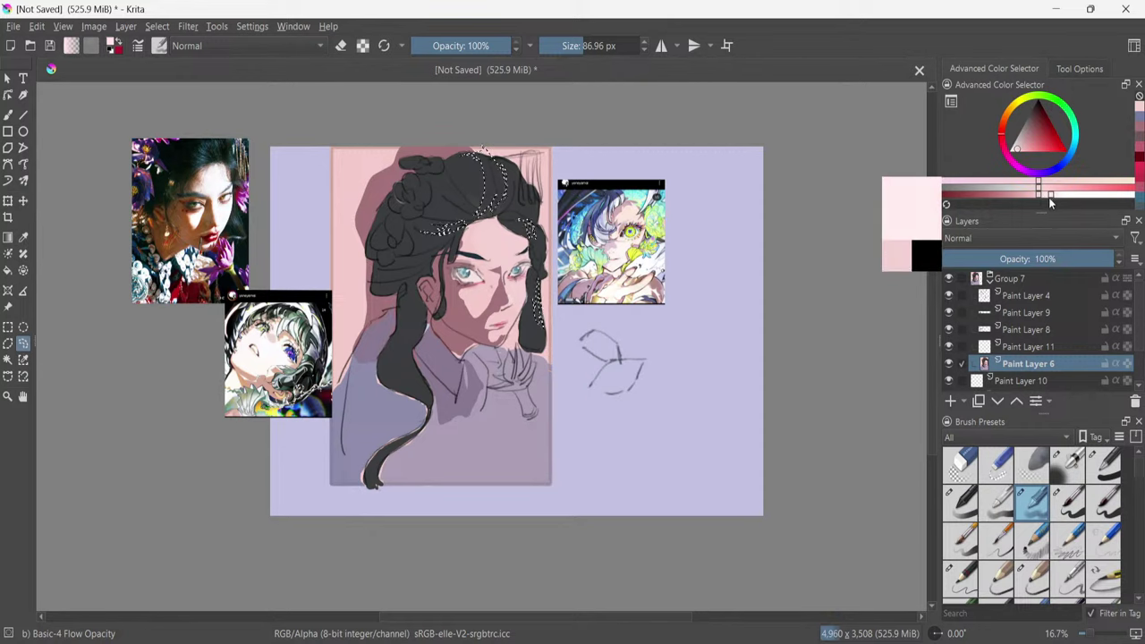
key(b)
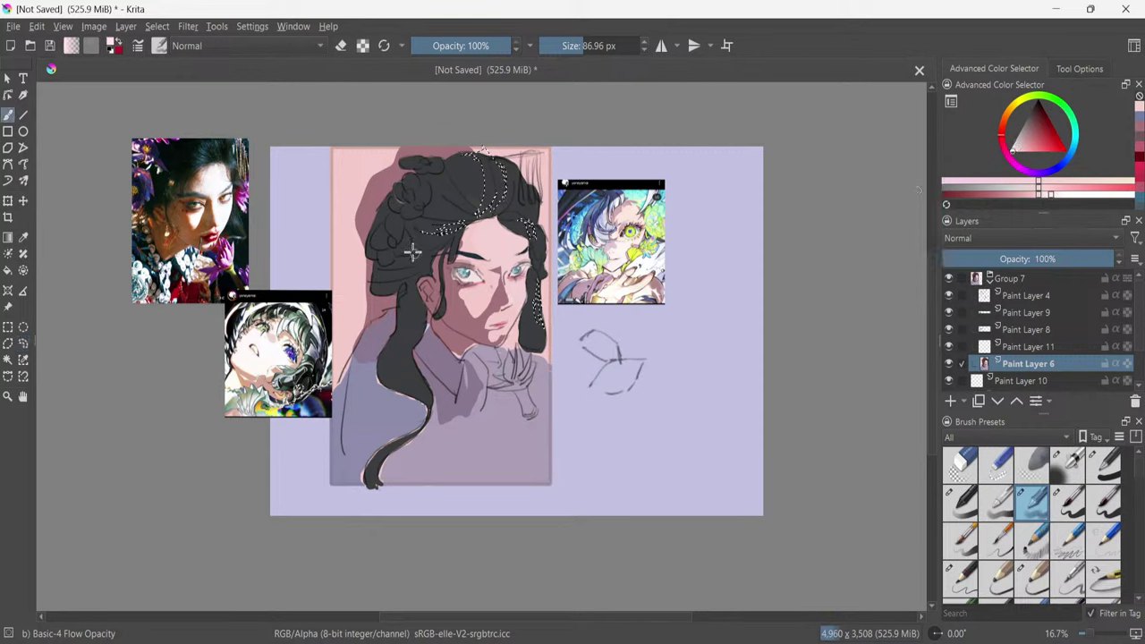
drag(387, 245, 510, 244)
mouse_move(489, 205)
mouse_down()
mouse_move(509, 170)
mouse_move(488, 209)
mouse_move(502, 179)
mouse_move(483, 156)
mouse_up()
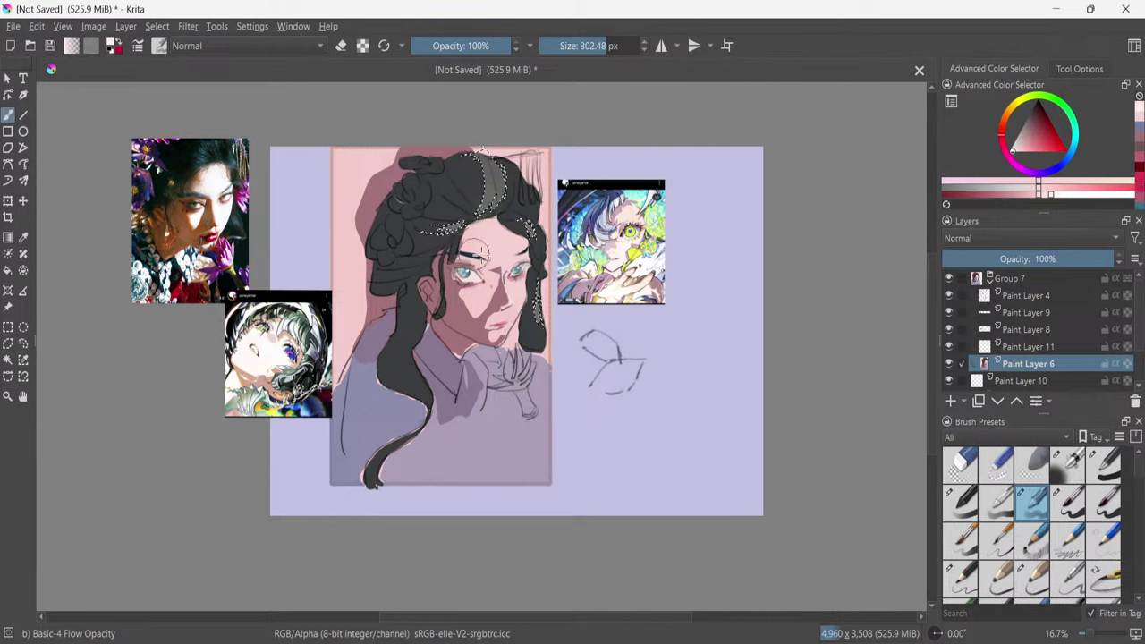
key(ctrl+shift+a)
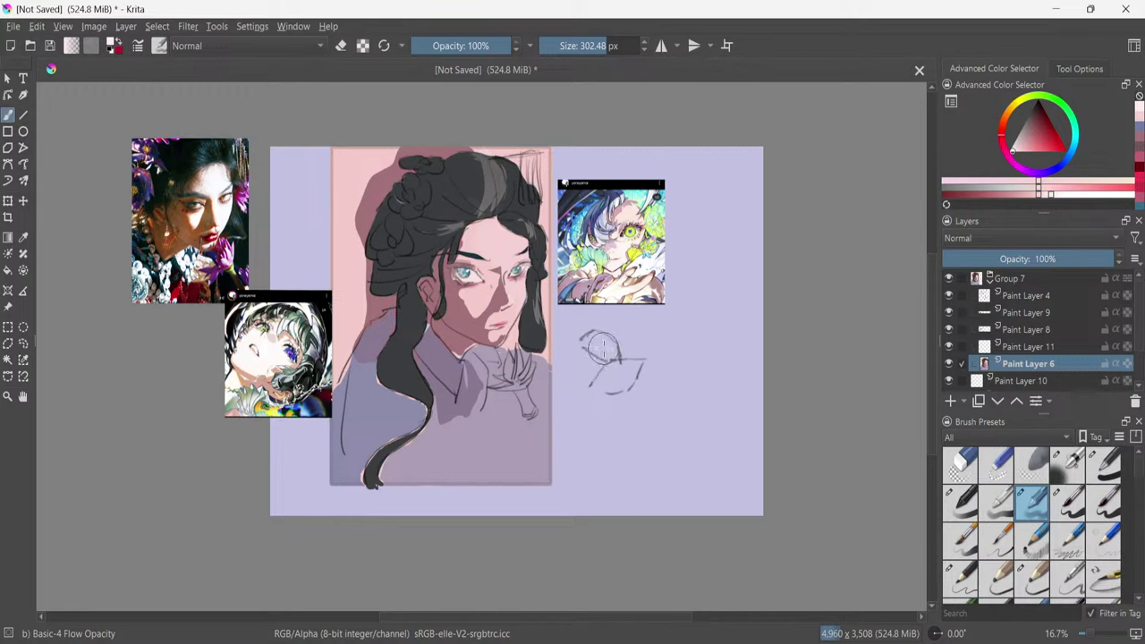
Outline the back hair and bun with a freehand selection that has jagged, strand-like edges toward the face.
click(23, 343)
mouse_move(455, 159)
mouse_down()
mouse_move(460, 201)
mouse_move(441, 191)
mouse_move(446, 172)
mouse_move(474, 193)
mouse_move(438, 194)
mouse_move(448, 201)
mouse_move(438, 209)
mouse_move(450, 207)
mouse_move(414, 221)
mouse_move(429, 231)
mouse_move(399, 256)
mouse_move(437, 242)
mouse_move(400, 281)
mouse_move(427, 265)
mouse_move(420, 278)
mouse_move(375, 292)
mouse_move(386, 285)
mouse_move(371, 280)
mouse_move(366, 256)
mouse_move(381, 198)
mouse_up()
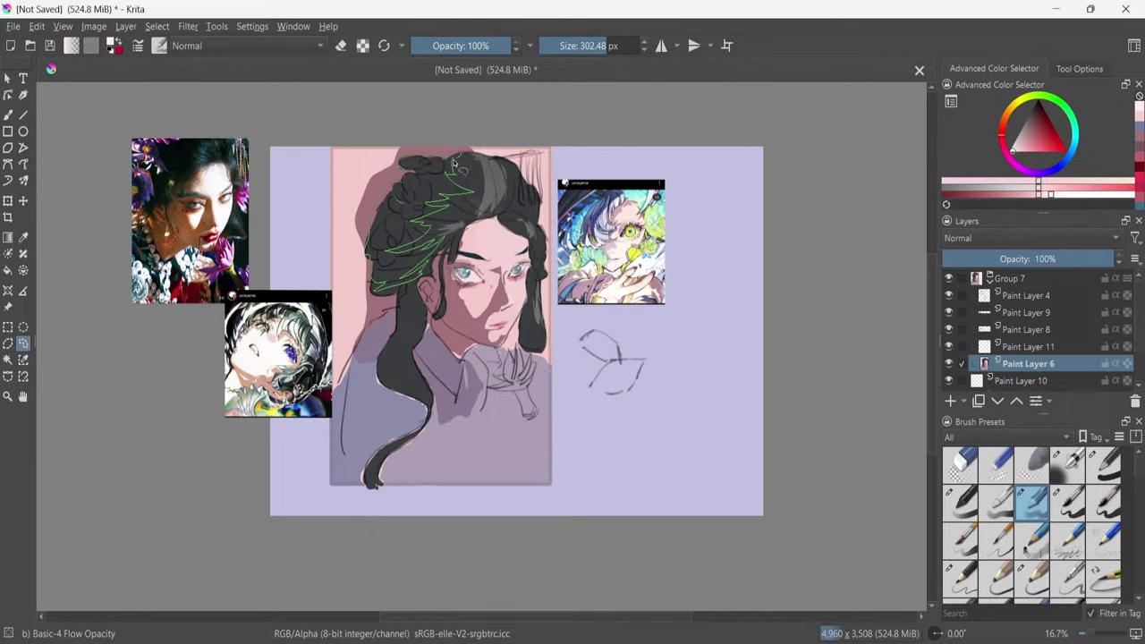
drag(455, 163, 456, 161)
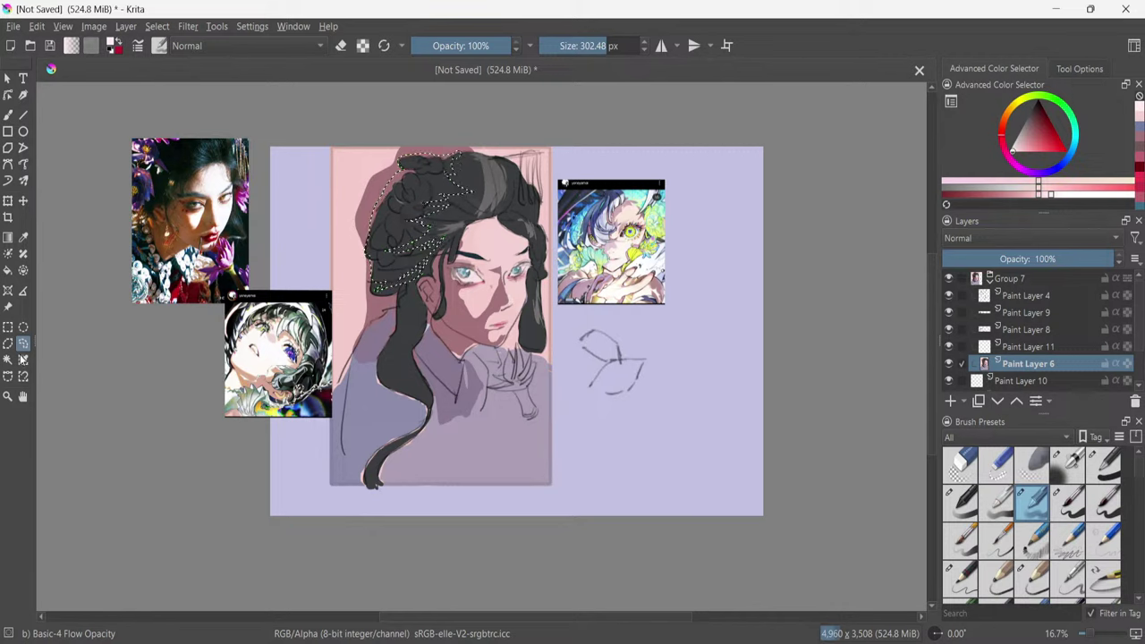
Shade the selected back hair in Multiply mode with the sampled dark hair colour, undo the last change and clear the selection.
click(281, 45)
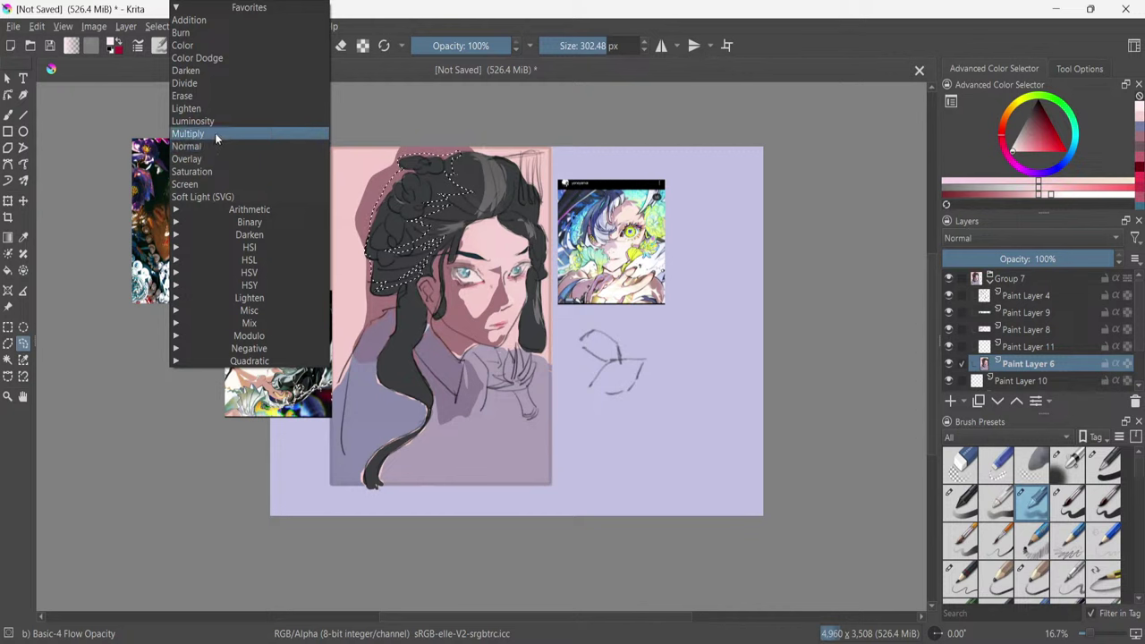
click(214, 133)
click(7, 272)
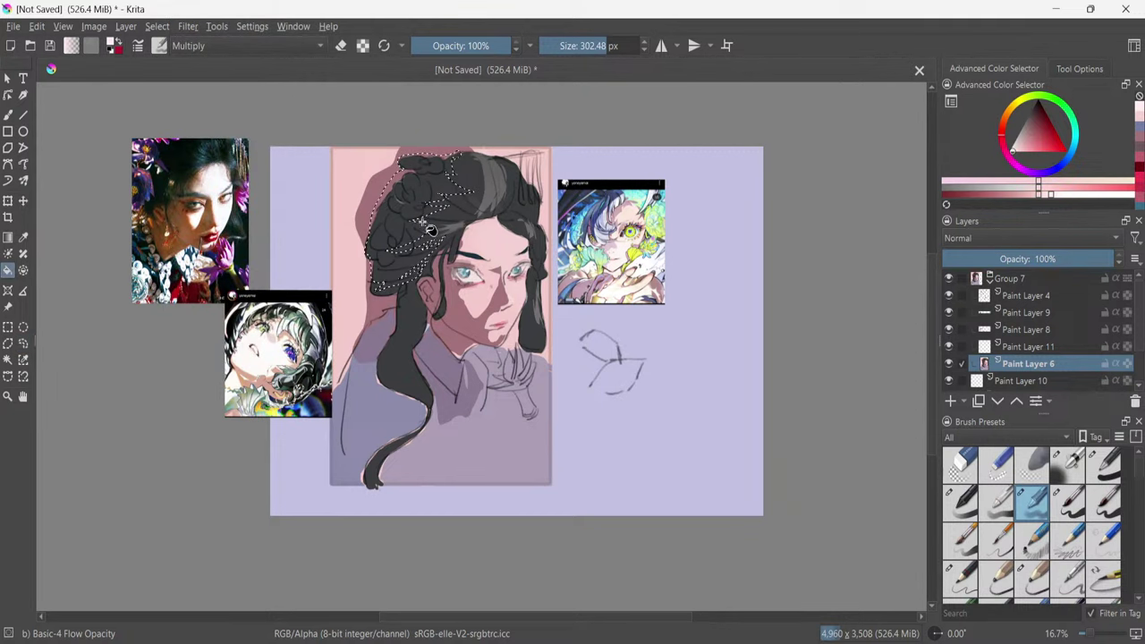
ctrl+click(396, 213)
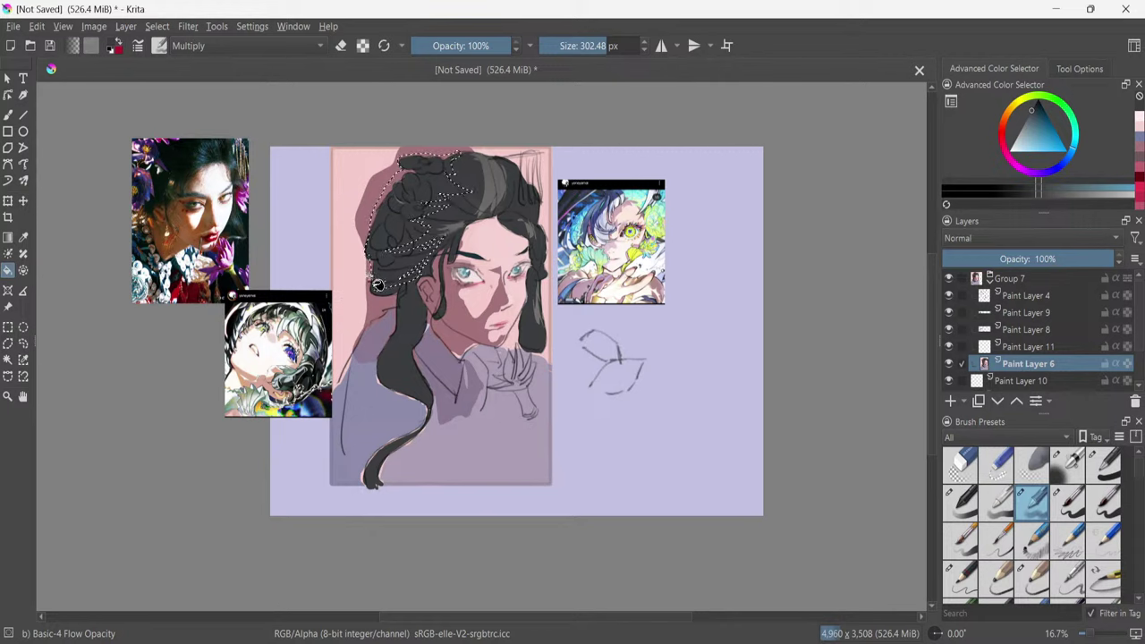
key(b)
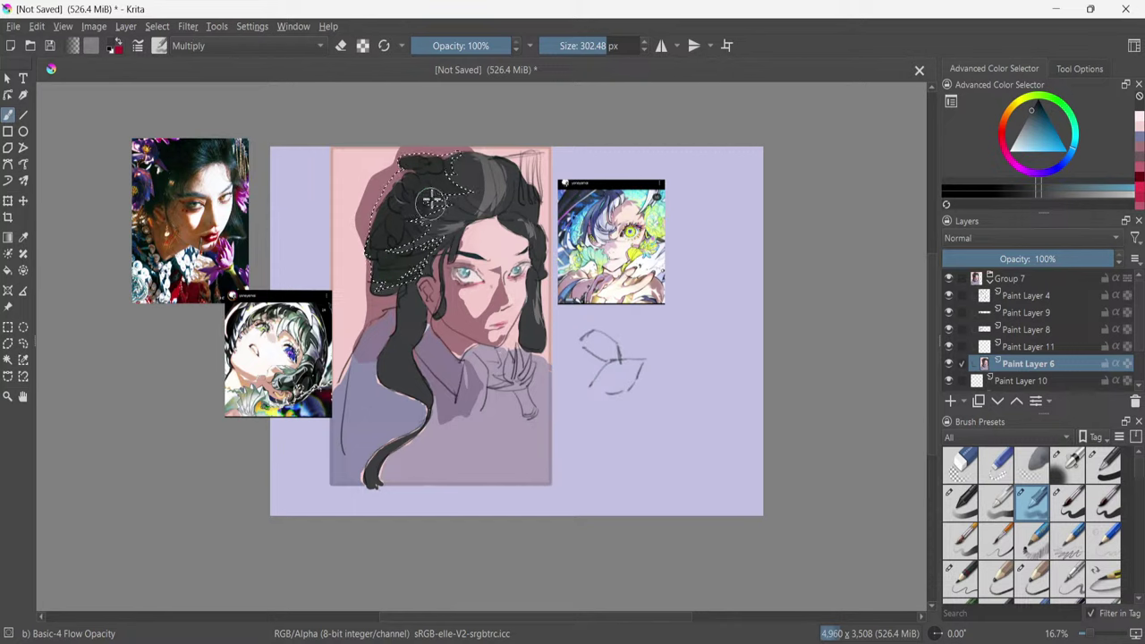
drag(466, 217, 481, 211)
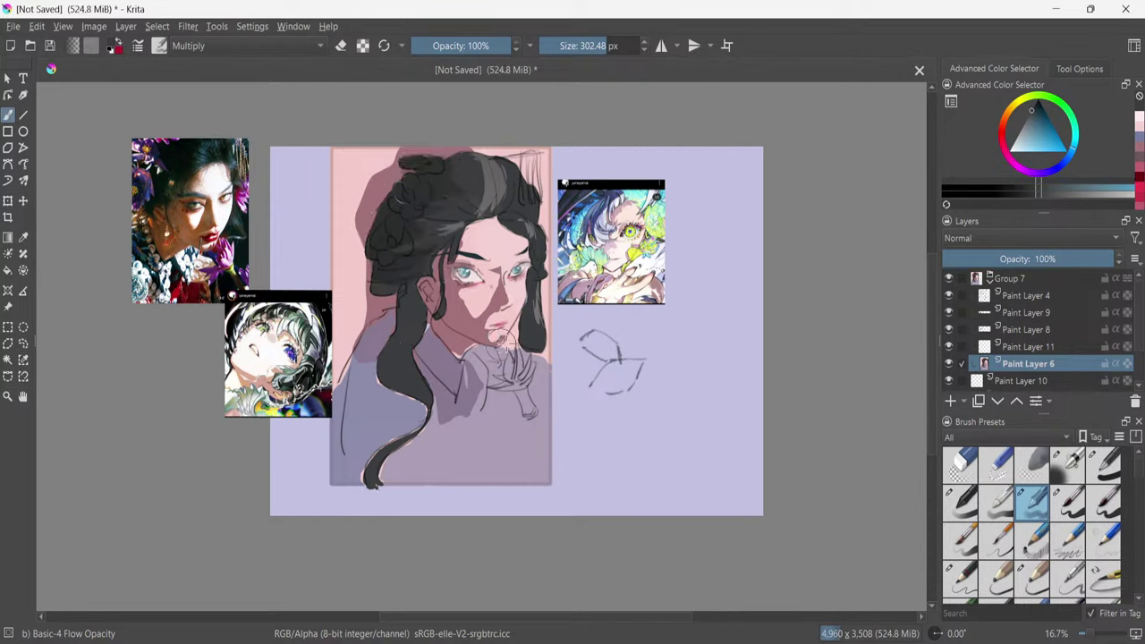
key(ctrl+z)
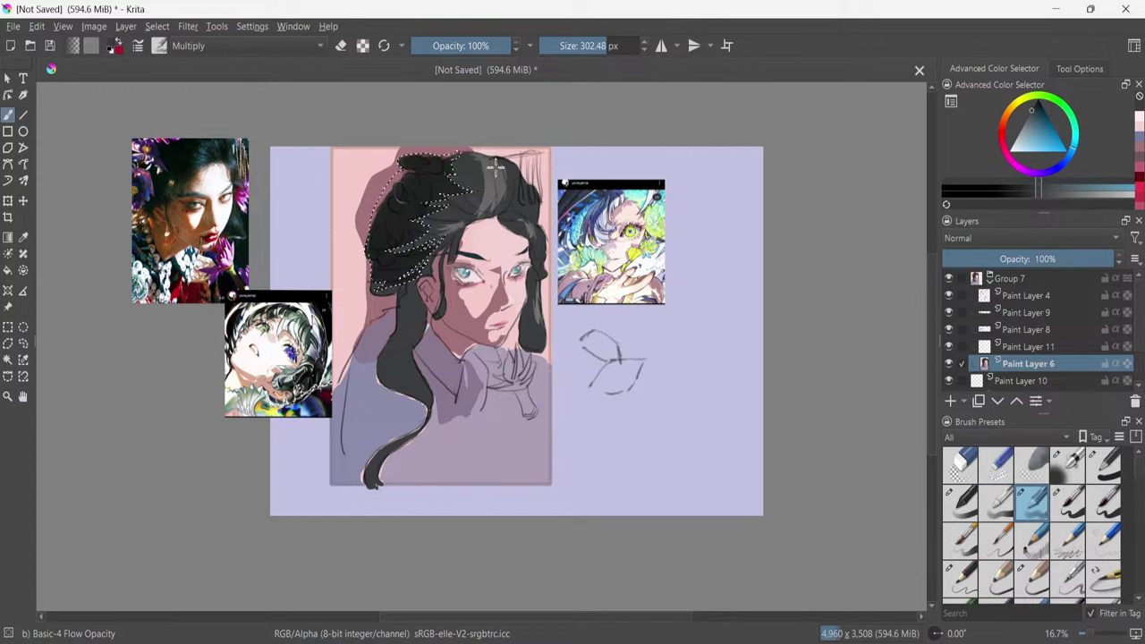
key(ctrl+shift+a)
Choose a dark teal-blue as the painting colour.
click(1046, 129)
drag(1064, 180, 1100, 185)
click(1008, 186)
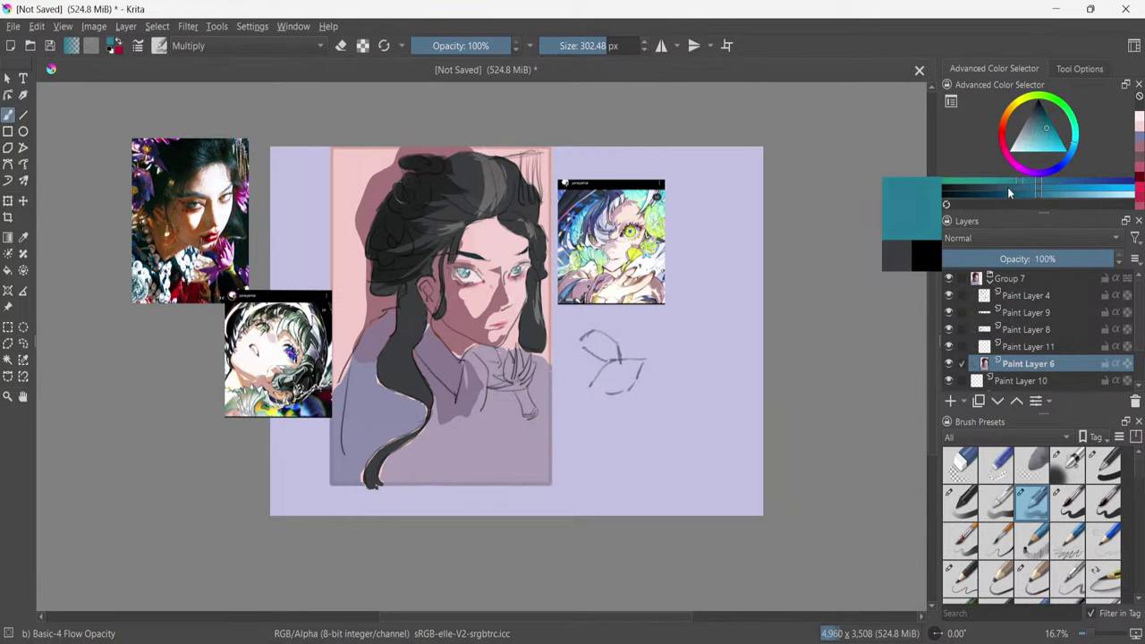
drag(1007, 187, 1000, 190)
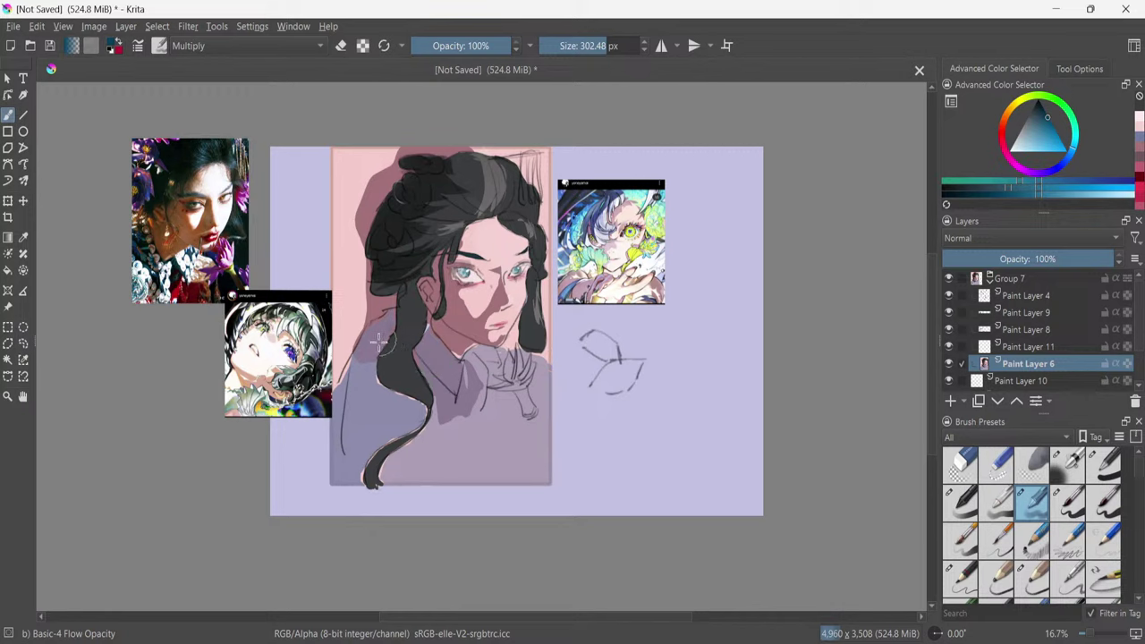
Switch to the Basic-1 brush, sample the shaded clothing colour and shift it to a saturated violet.
click(1106, 464)
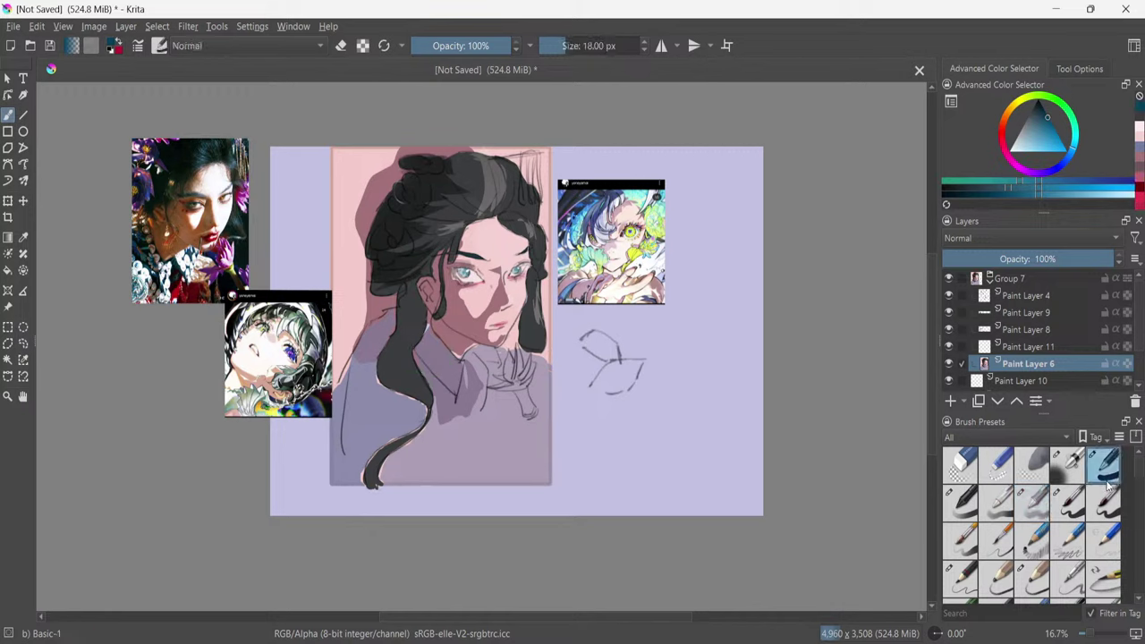
click(956, 507)
click(1099, 467)
ctrl+click(466, 395)
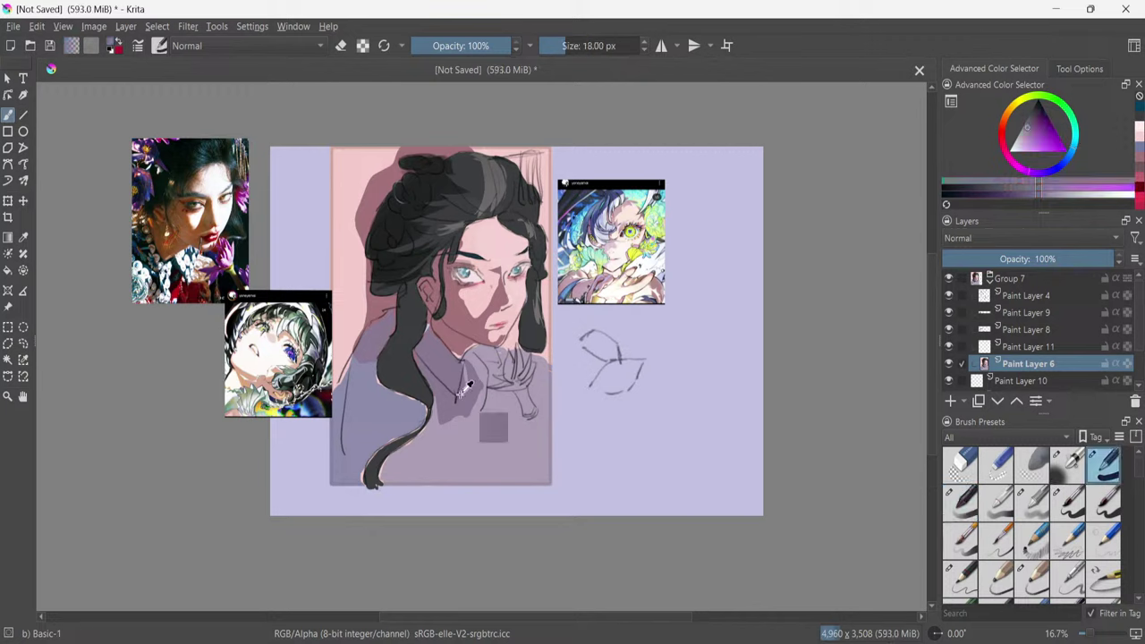
click(1048, 145)
click(1055, 187)
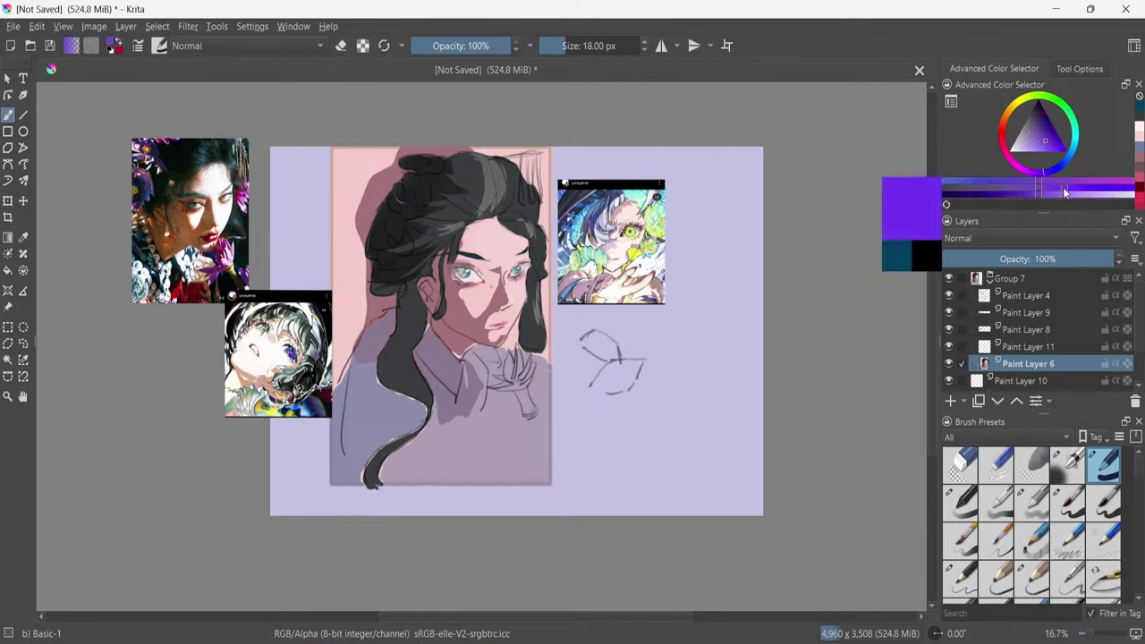
Try violet strokes on the chest on Paint Layer 6 and Paint Layer 11, undoing each one.
mouse_move(483, 383)
mouse_down()
mouse_move(471, 422)
mouse_move(481, 421)
mouse_up()
key(ctrl+z)
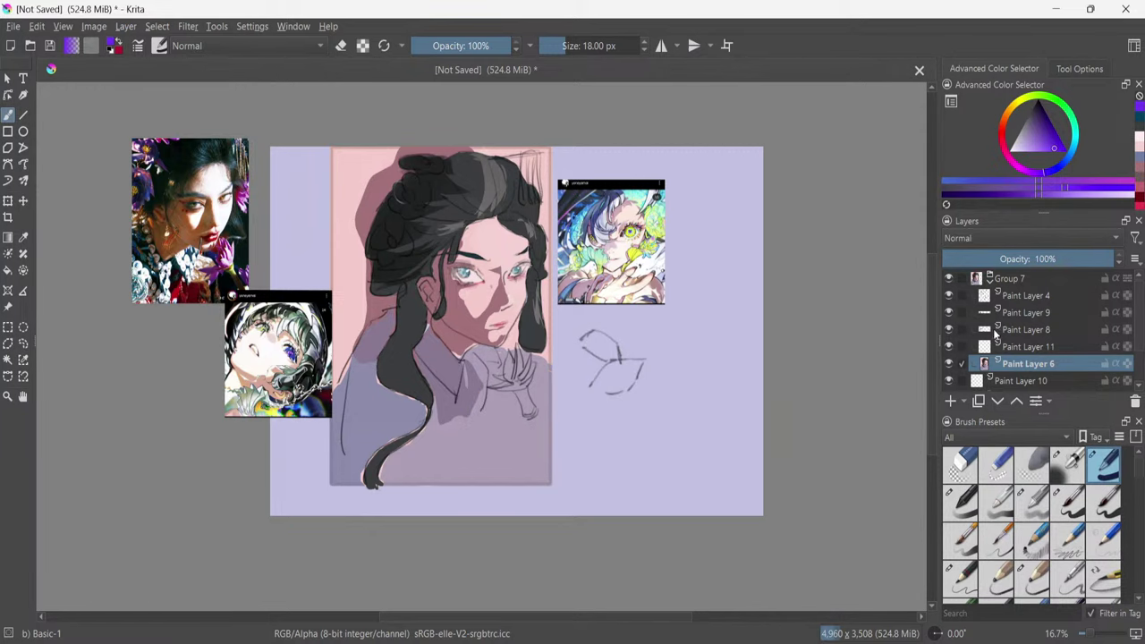
click(1024, 348)
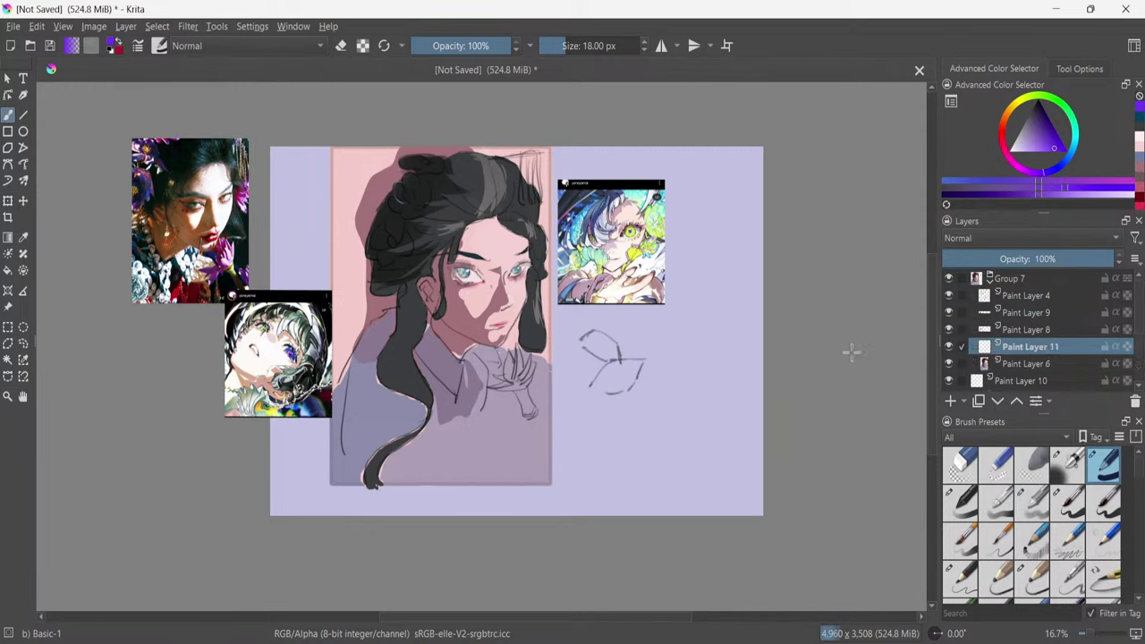
drag(457, 385, 476, 438)
key(ctrl+z)
click(1027, 365)
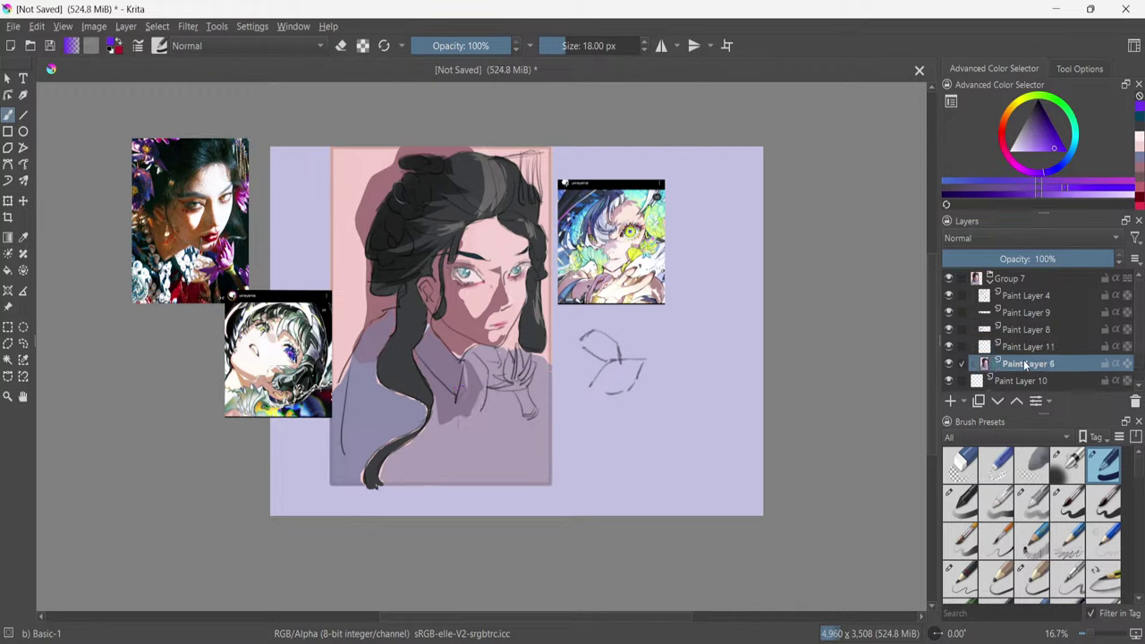
Lower the opacity of Group 7 to 88% and make Paint Layer 11 the active layer.
click(1011, 278)
drag(1007, 258, 1093, 259)
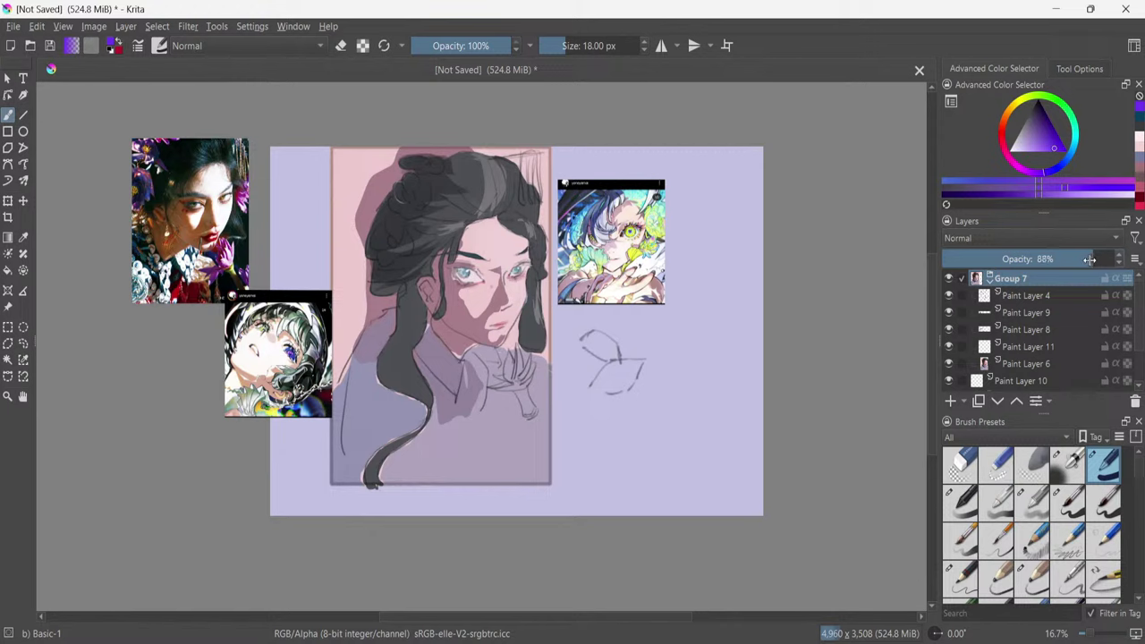
click(1060, 362)
click(1056, 346)
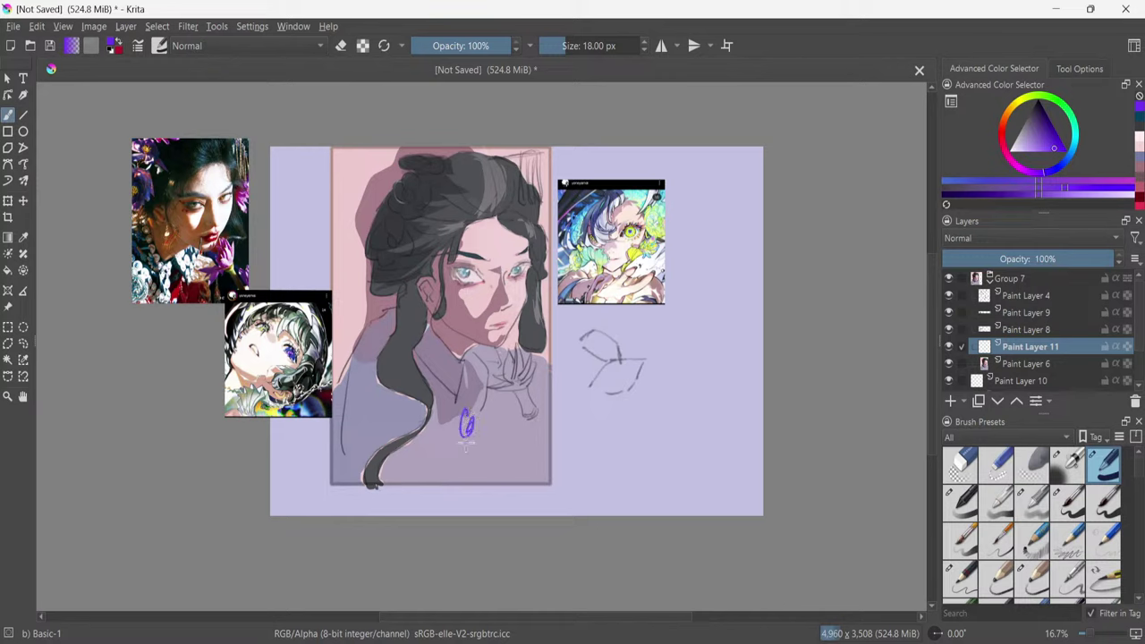
Darken the violet and paint the collar, lapel and shoulder patch on Paint Layer 11, undoing the stroke beside the long hair strand.
click(991, 193)
drag(461, 410, 482, 410)
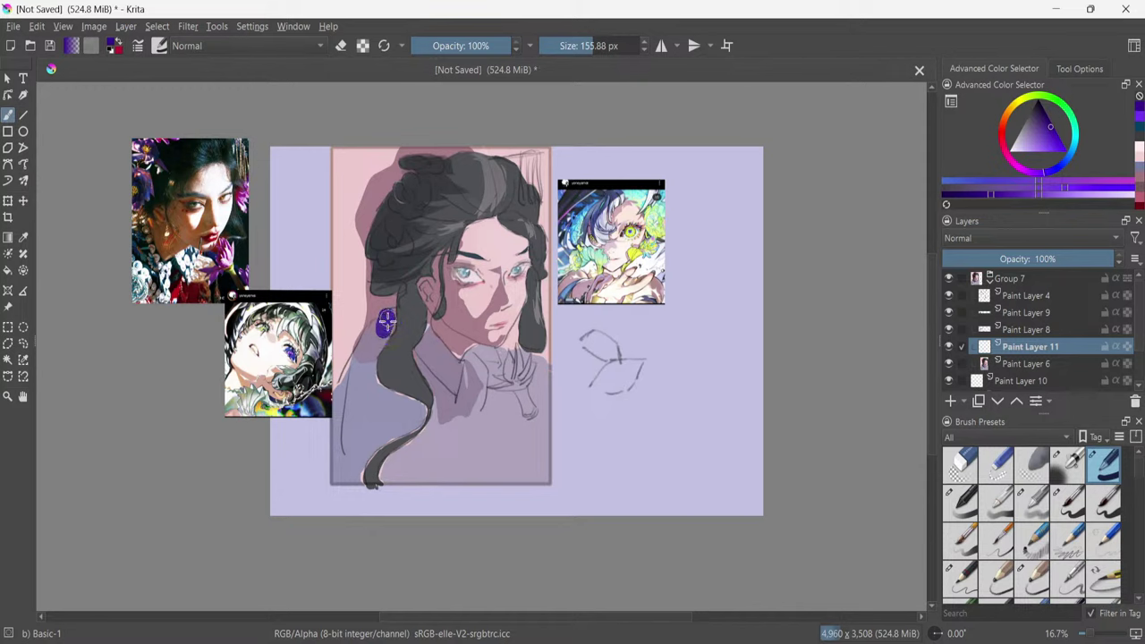
mouse_move(425, 341)
mouse_down()
mouse_move(444, 380)
mouse_move(432, 358)
mouse_move(450, 379)
mouse_move(452, 365)
mouse_move(427, 334)
mouse_move(434, 372)
mouse_move(462, 386)
mouse_up()
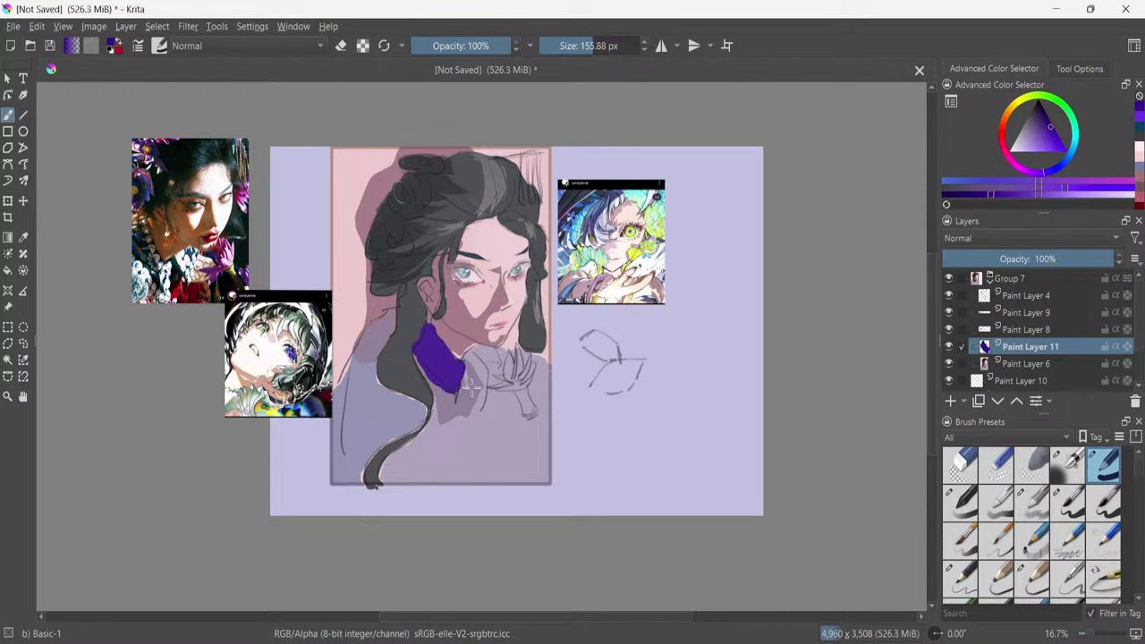
mouse_move(472, 389)
mouse_down()
mouse_move(468, 413)
mouse_move(483, 400)
mouse_move(465, 386)
mouse_move(458, 426)
mouse_move(469, 401)
mouse_move(457, 414)
mouse_up()
key(ctrl+z)
mouse_move(377, 351)
mouse_down()
mouse_move(392, 313)
mouse_move(358, 349)
mouse_up()
drag(401, 400, 422, 412)
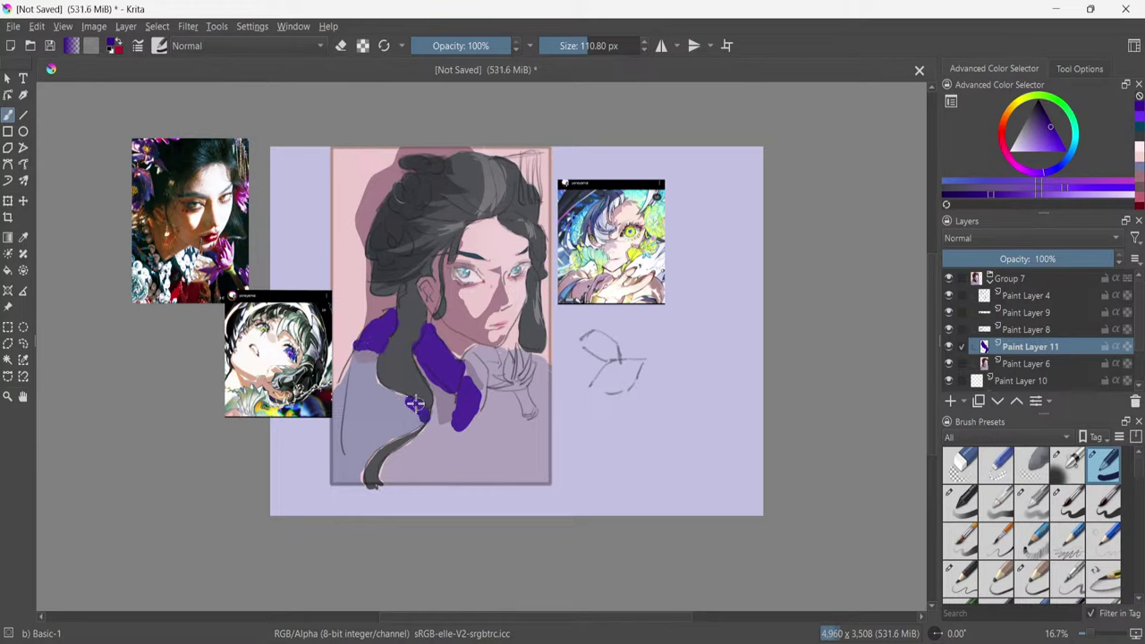
key(ctrl+z)
Try dark violet strokes on the raised hand with a smaller brush and undo them.
mouse_move(485, 355)
mouse_down()
mouse_move(478, 347)
mouse_move(497, 367)
mouse_move(481, 355)
mouse_up()
key(ctrl+z)
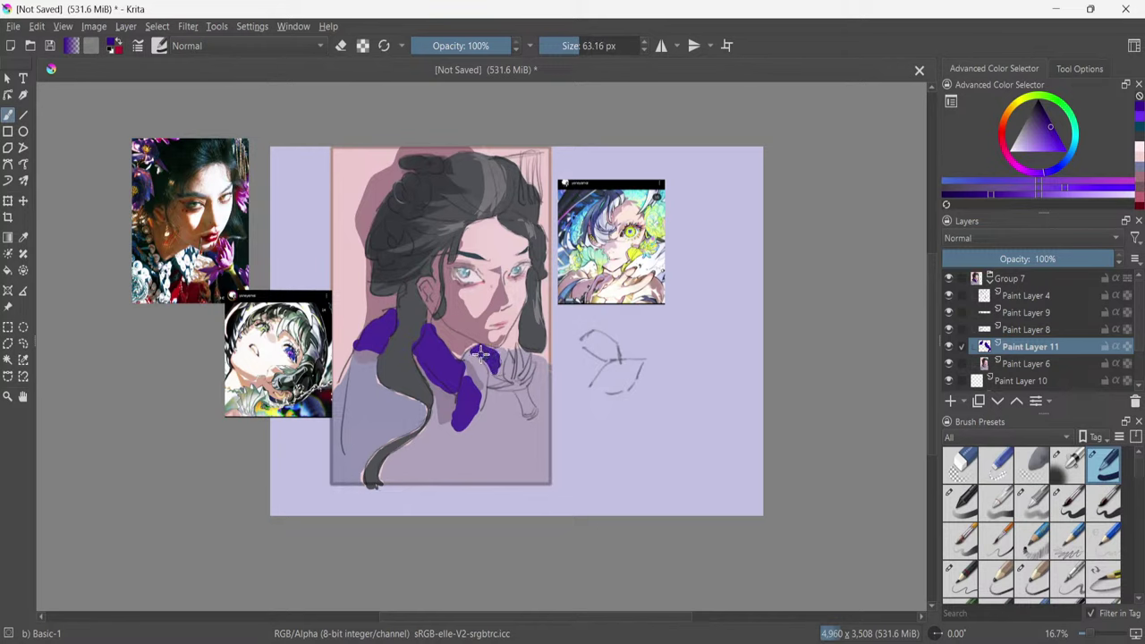
key(ctrl+z)
Select the violet collar and shoulder shapes, set their lightness to -53 with HSV/HSL Adjustment, and clear the selection.
click(8, 358)
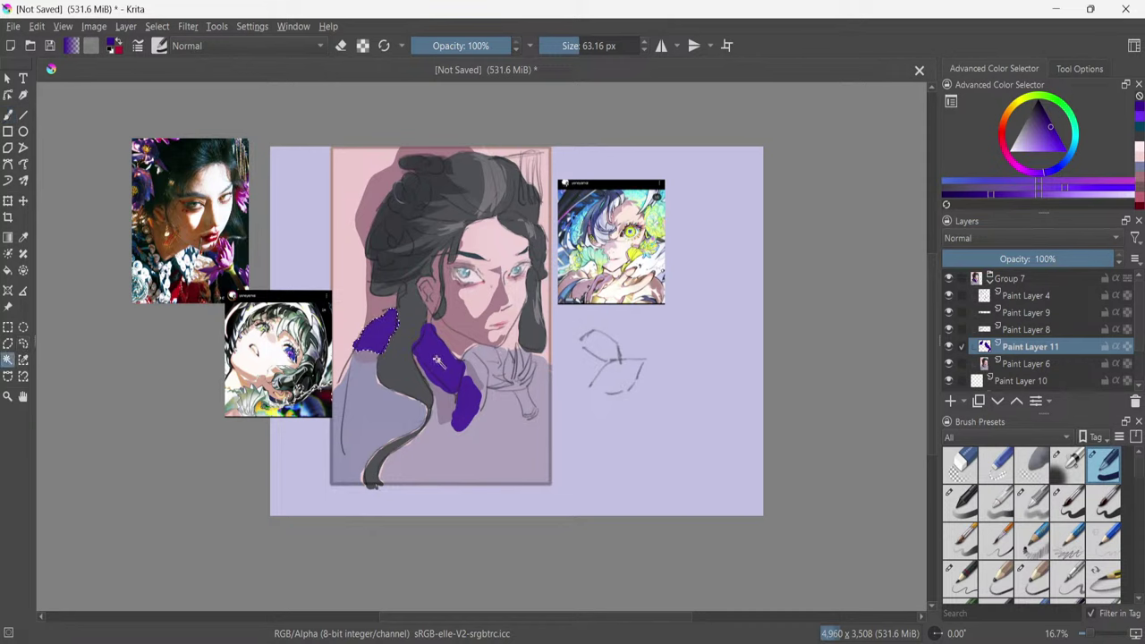
click(466, 396)
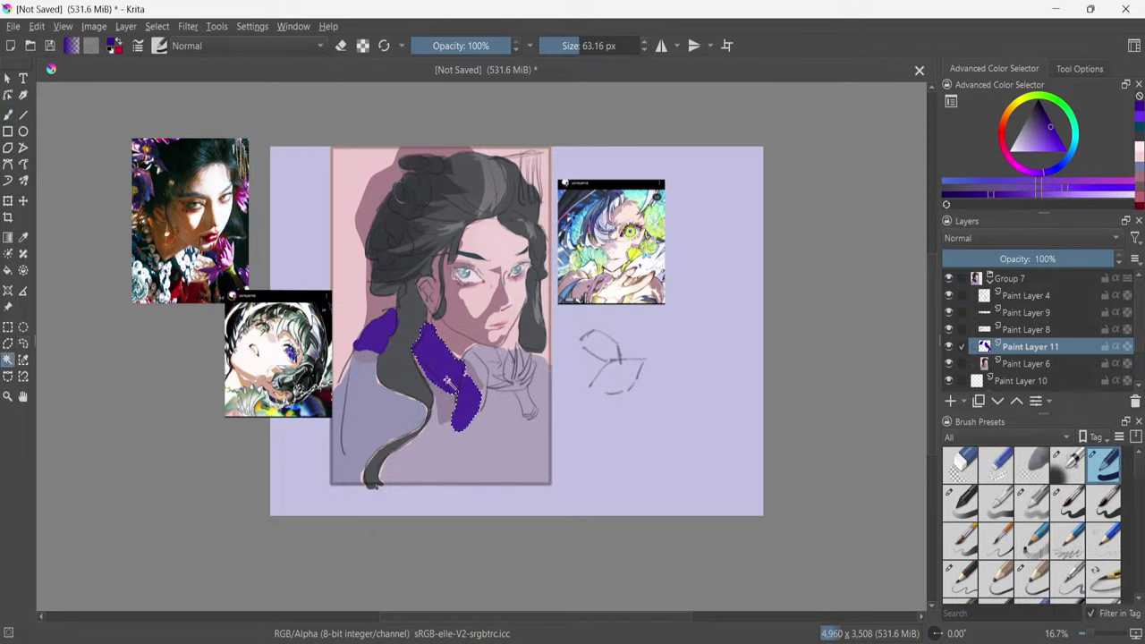
shift+click(383, 338)
key(ctrl+u)
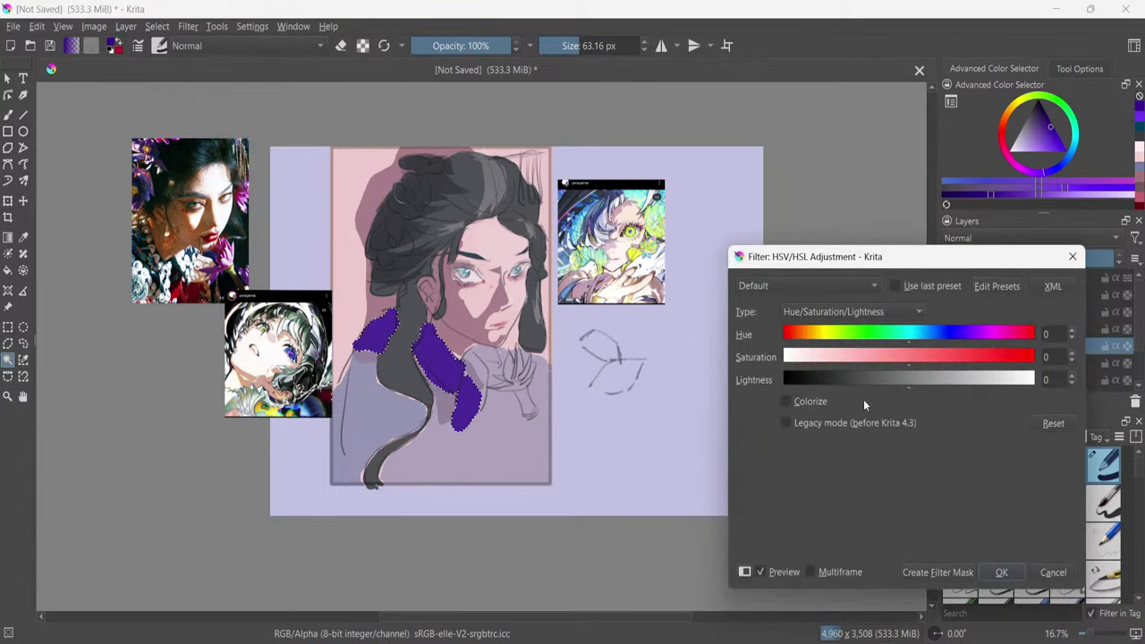
drag(908, 383, 857, 383)
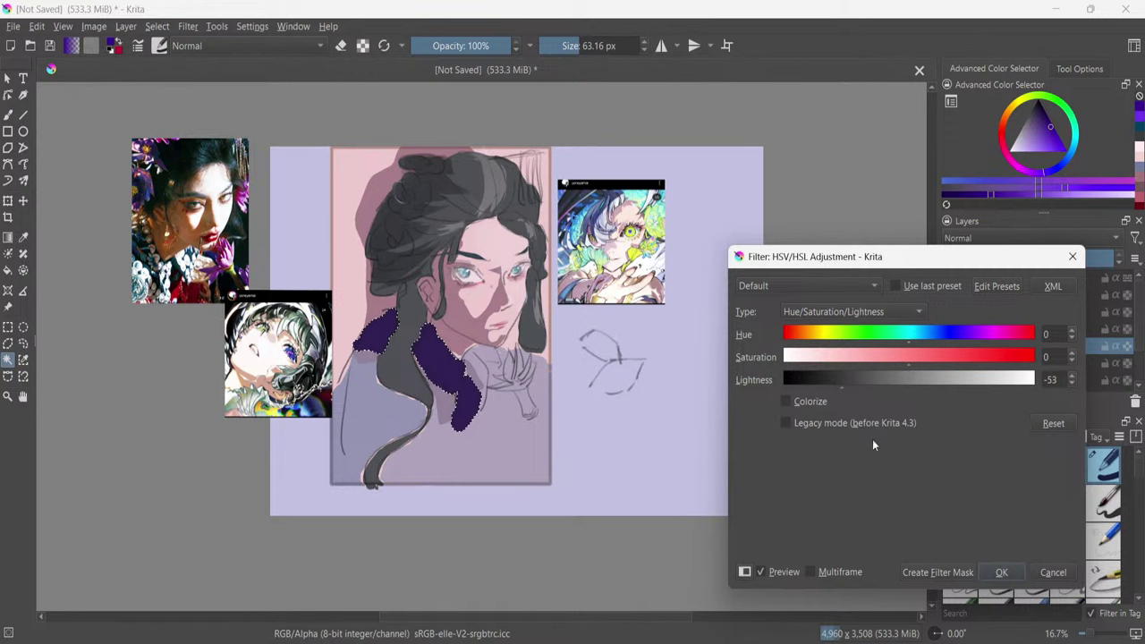
click(995, 570)
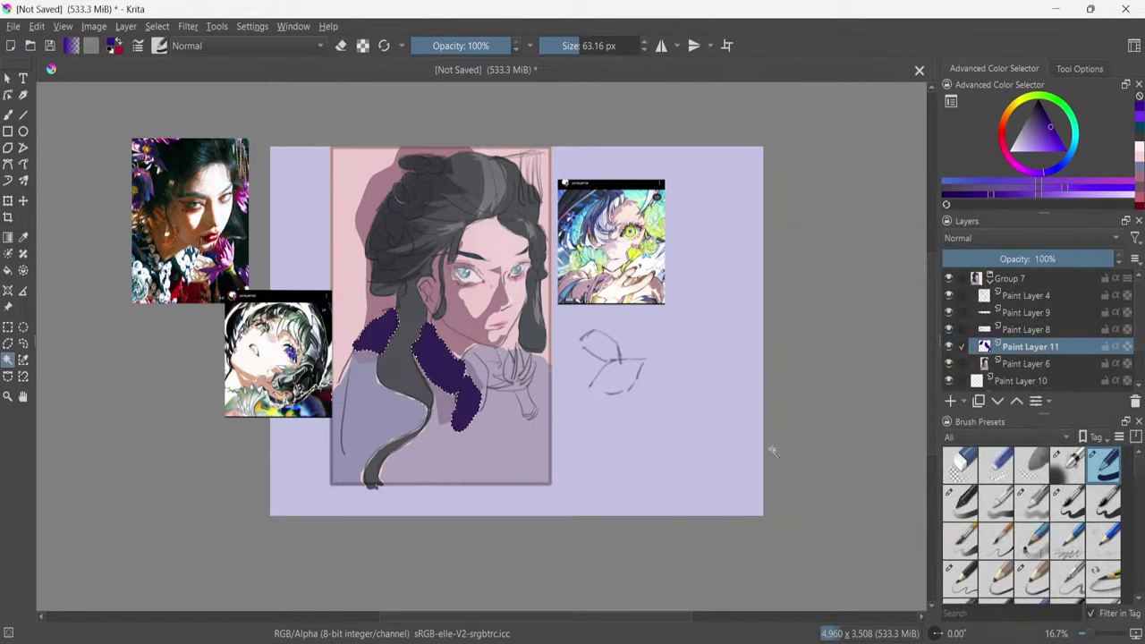
key(ctrl+shift+a)
Try a violet loop stroke on the sleeve beside the long hair strand with the Basic-3 Flow brush and undo it.
click(1002, 508)
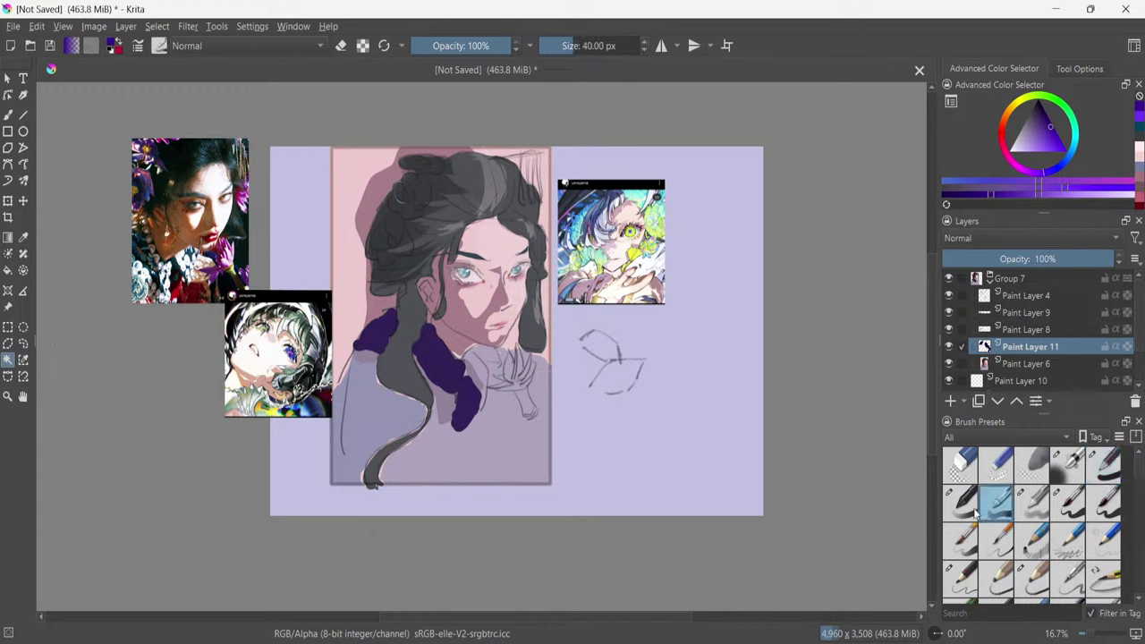
click(484, 435)
key(b)
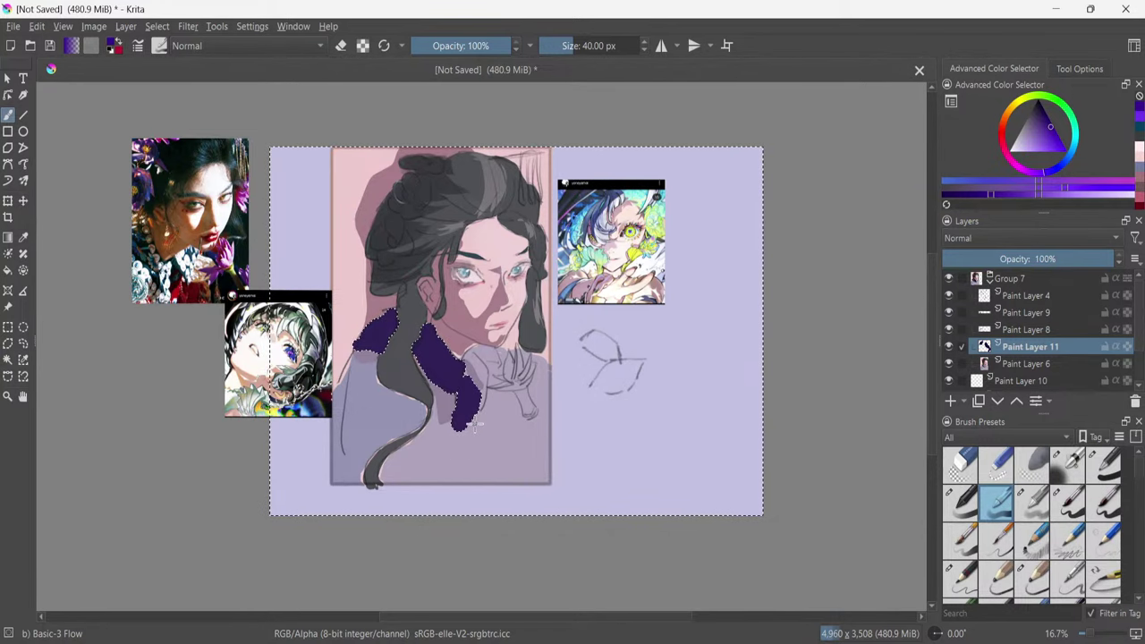
key(ctrl+shift+a)
drag(369, 405, 365, 430)
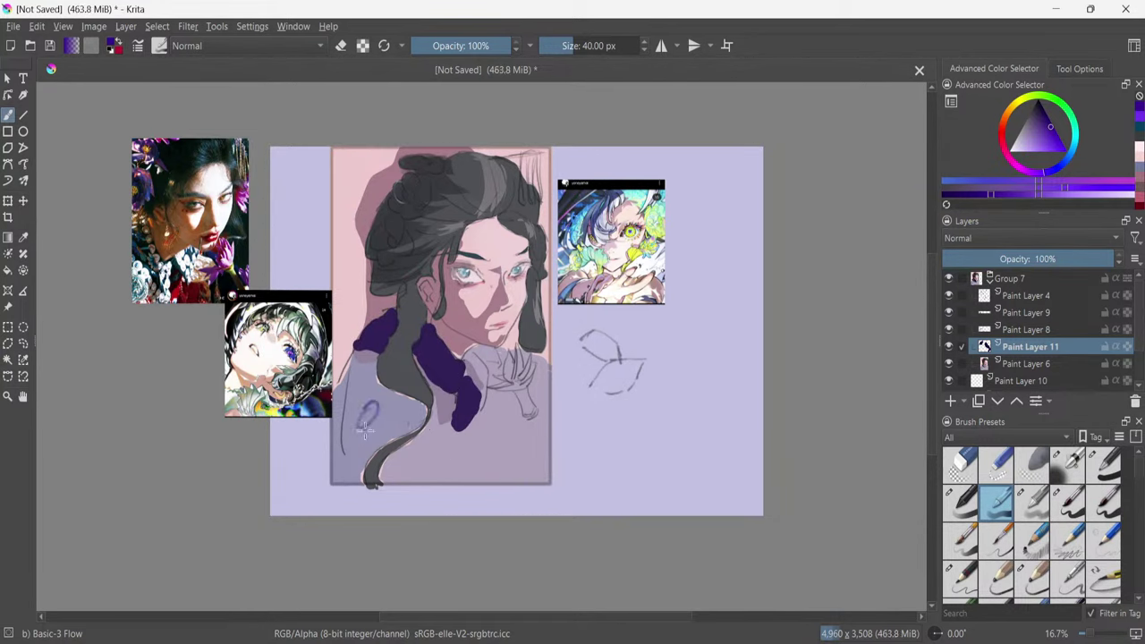
key(ctrl+z)
Change the brush color to a pale lavender-grey, enlarge the brush to 97.68 px and add a new paint layer above Paint Layer 11.
drag(1044, 155, 1017, 140)
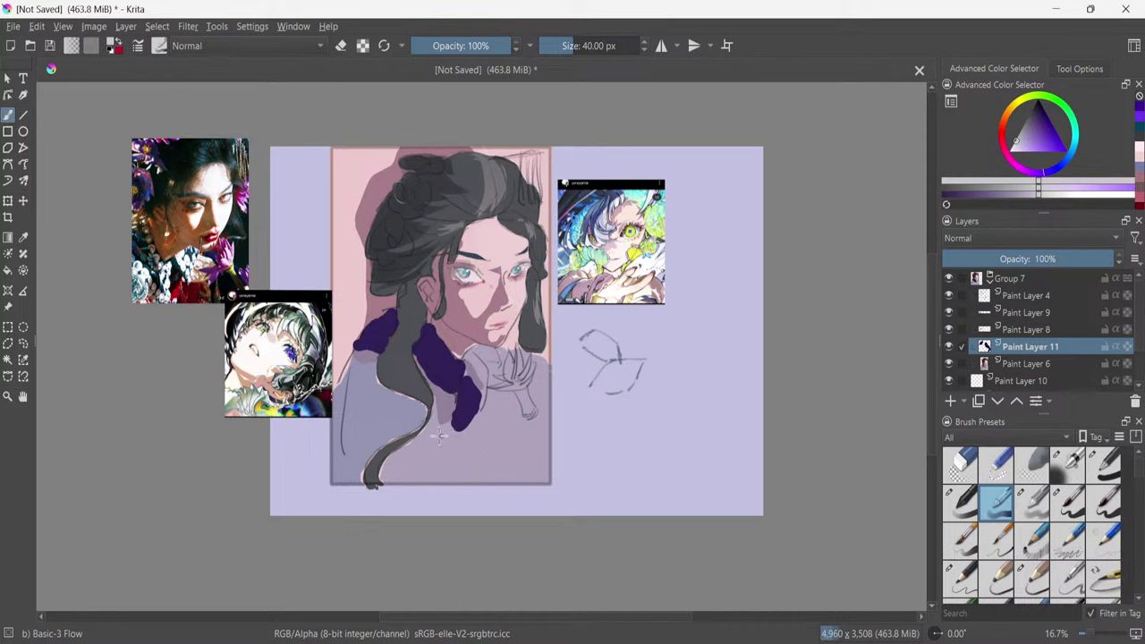
click(389, 408)
mouse_move(384, 415)
shift+mouse_down()
mouse_move(431, 449)
mouse_move(395, 447)
mouse_move(396, 433)
mouse_move(426, 447)
mouse_move(423, 466)
mouse_move(453, 390)
mouse_move(469, 383)
mouse_move(459, 425)
mouse_move(460, 387)
mouse_move(440, 422)
shift+mouse_up()
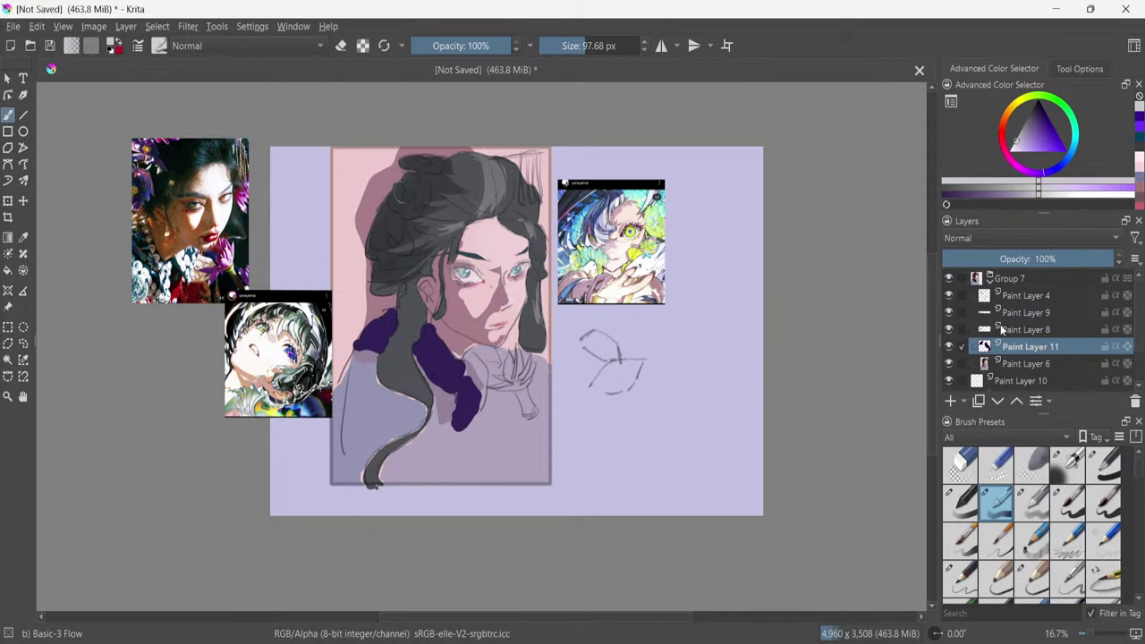
key(Insert)
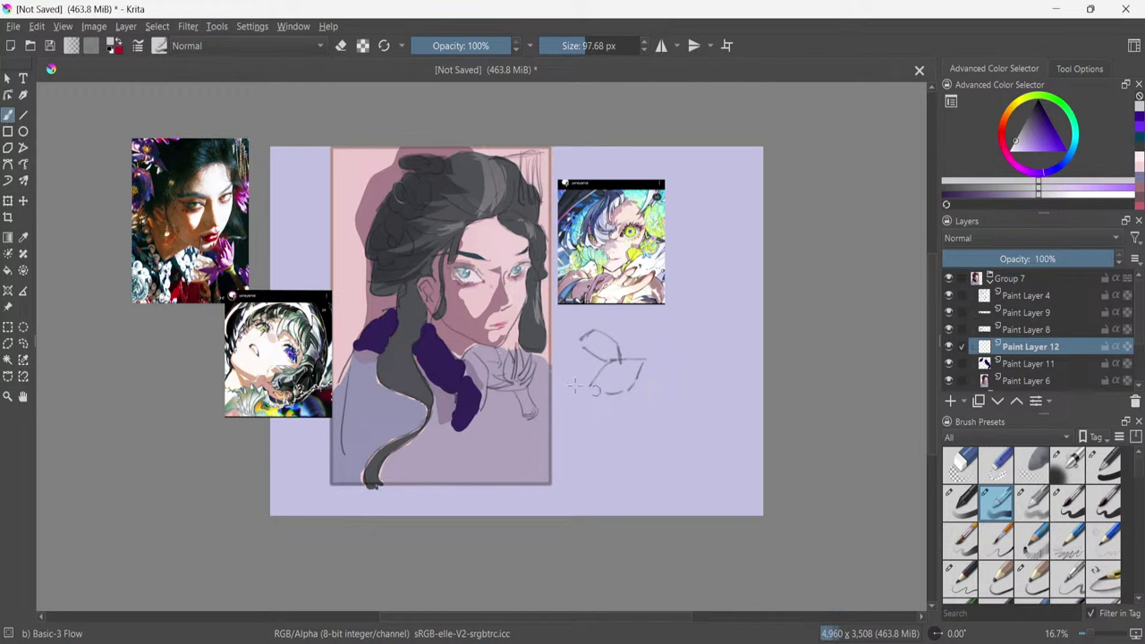
Try a pale stroke on the lower sleeve with a larger brush, undo it, and switch to the Basic-5 Size brush.
key(bracketright)
mouse_move(376, 439)
mouse_down()
mouse_move(366, 441)
mouse_move(389, 441)
mouse_up()
key(ctrl+z)
click(1069, 507)
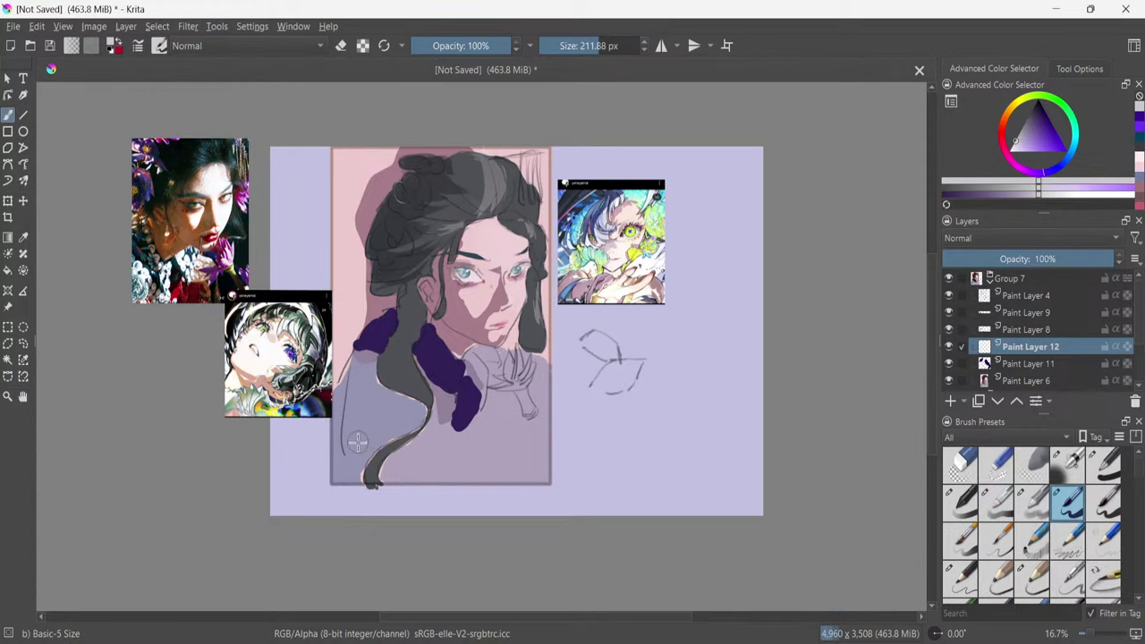
Sketch small pale looping pattern shapes on the sleeve, beside the violet lapel and below the raised hand on the new layer.
mouse_move(358, 440)
mouse_down()
mouse_move(372, 433)
mouse_move(367, 451)
mouse_move(376, 442)
mouse_move(361, 429)
mouse_move(372, 456)
mouse_move(362, 440)
mouse_move(372, 447)
mouse_move(386, 432)
mouse_move(398, 460)
mouse_move(397, 447)
mouse_up()
mouse_move(441, 411)
mouse_down()
mouse_move(436, 425)
mouse_move(441, 398)
mouse_move(439, 427)
mouse_move(439, 393)
mouse_move(437, 440)
mouse_move(452, 447)
mouse_up()
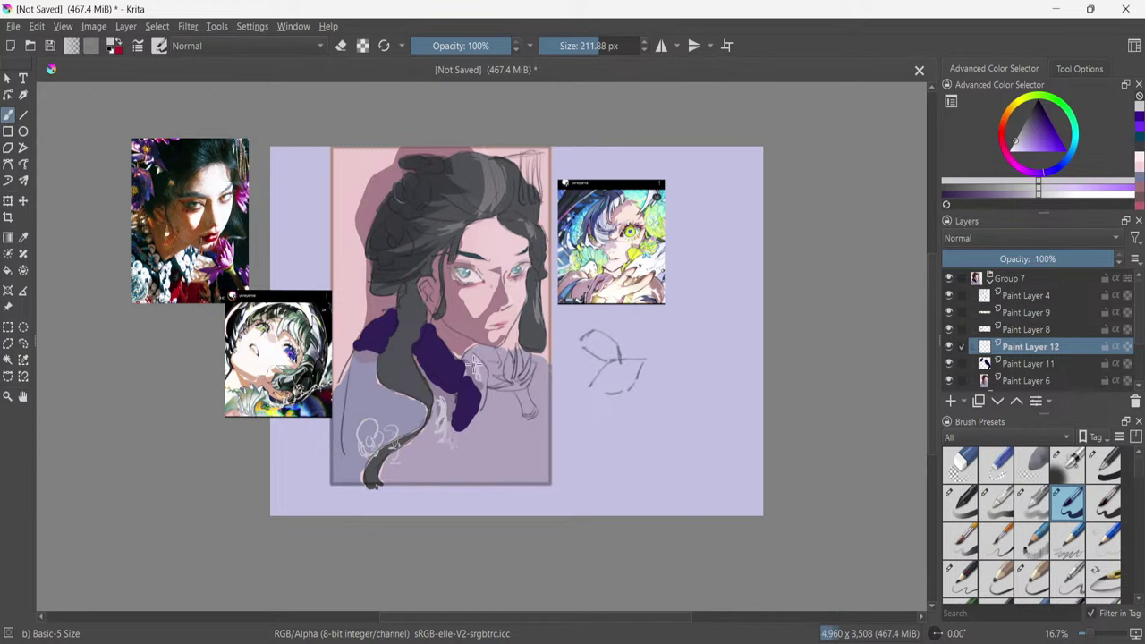
mouse_move(474, 363)
mouse_down()
mouse_move(491, 385)
mouse_move(488, 350)
mouse_move(474, 351)
mouse_move(482, 366)
mouse_move(489, 353)
mouse_move(482, 395)
mouse_move(494, 382)
mouse_move(505, 394)
mouse_move(483, 403)
mouse_move(492, 400)
mouse_move(490, 416)
mouse_move(463, 430)
mouse_up()
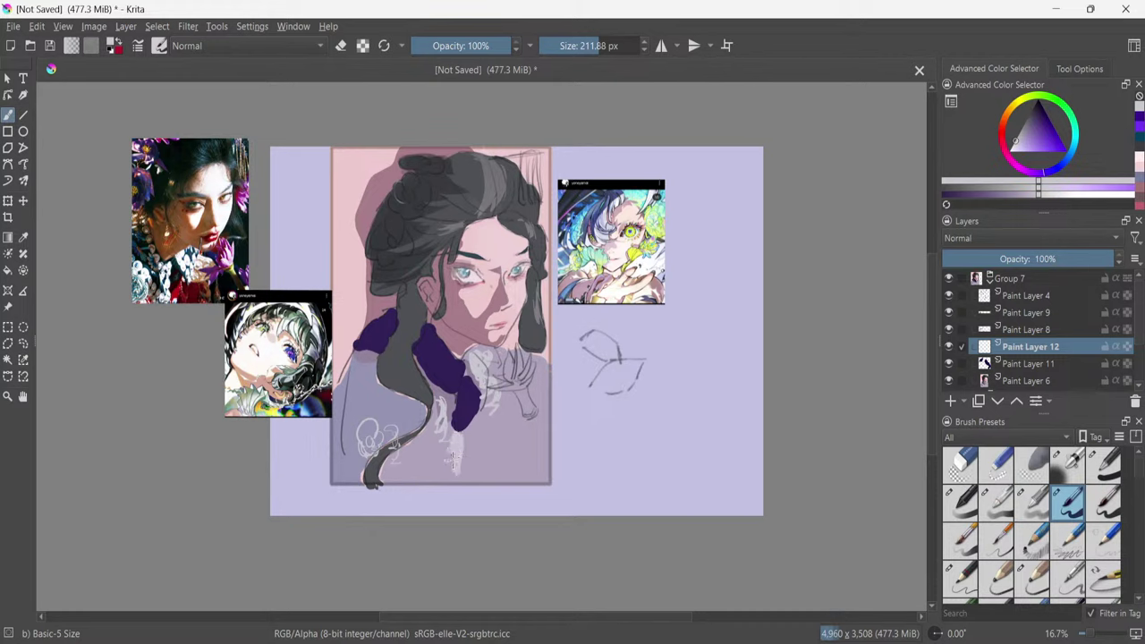
drag(453, 460, 453, 474)
mouse_move(445, 402)
mouse_down()
mouse_move(441, 391)
mouse_move(488, 396)
mouse_move(487, 423)
mouse_up()
mouse_move(394, 441)
mouse_down()
mouse_move(354, 448)
mouse_move(353, 482)
mouse_move(370, 473)
mouse_move(370, 421)
mouse_move(394, 442)
mouse_up()
Undo all the pale pattern strokes on the sleeve, around the lapel and on the chest.
key(ctrl+z)
key(ctrl+z)
key(ctrl+z)
key(ctrl+z)
key(ctrl+z)
key(ctrl+z)
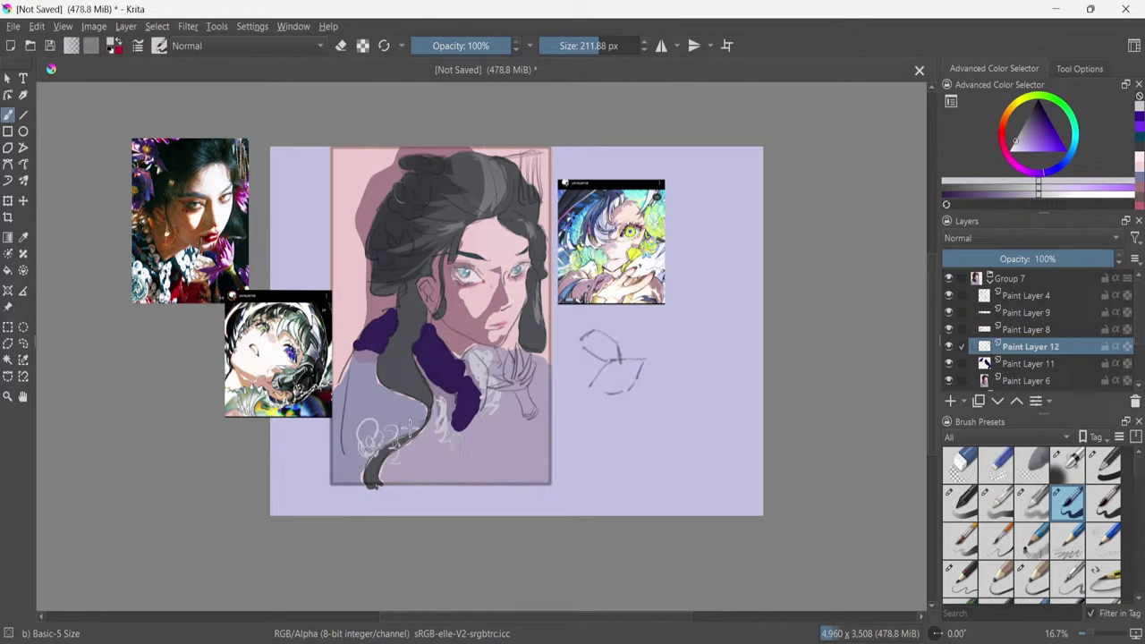
key(ctrl+z)
key(ctrl+z)
key(ctrl+z)
key(ctrl+z)
key(ctrl+z)
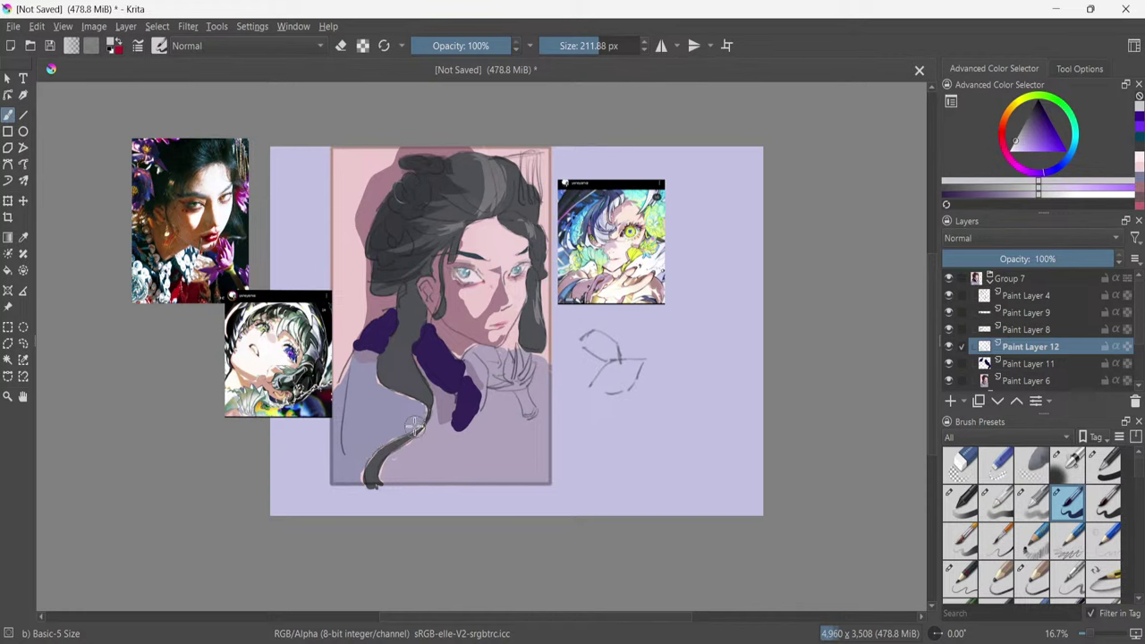